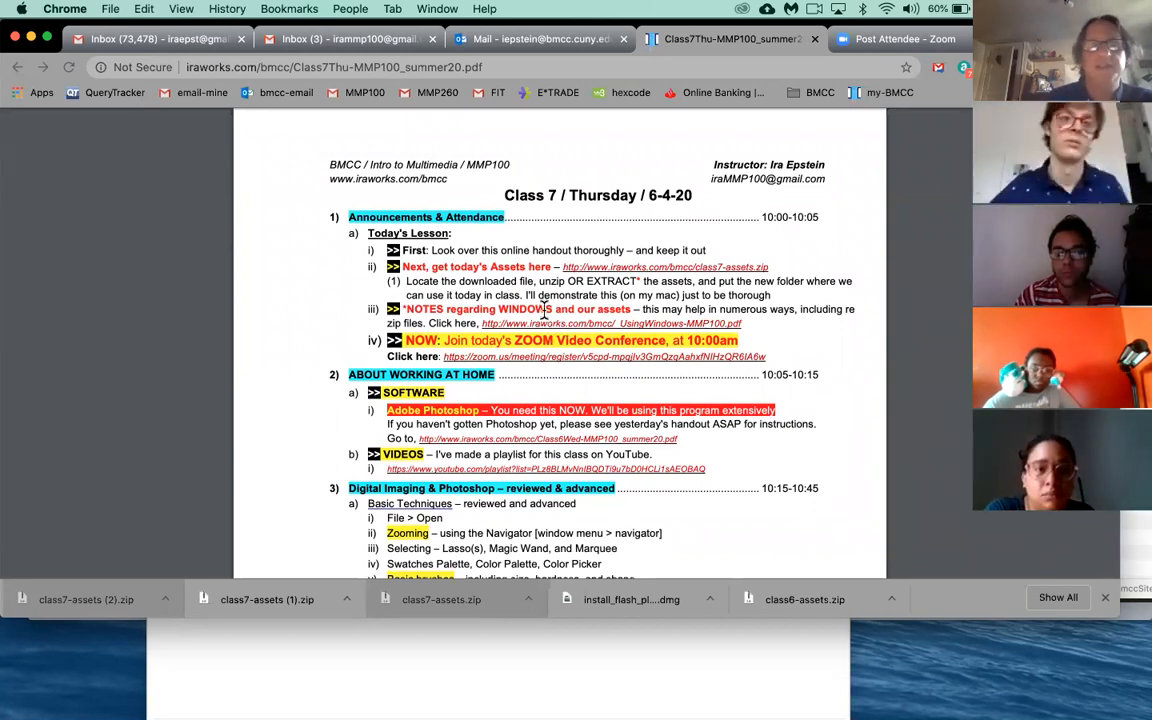
- Return to the MMP100 course home page and open the Class 7 handout from the Summer 2020 class list
left_click(17, 67)
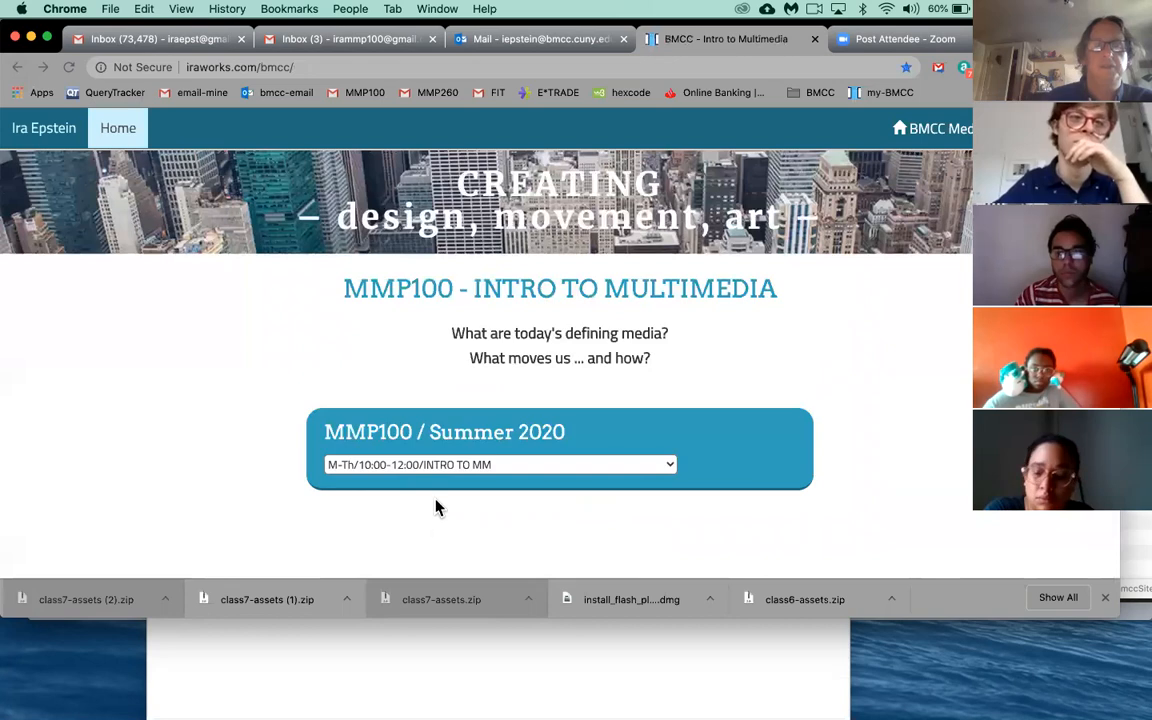
left_click(460, 466)
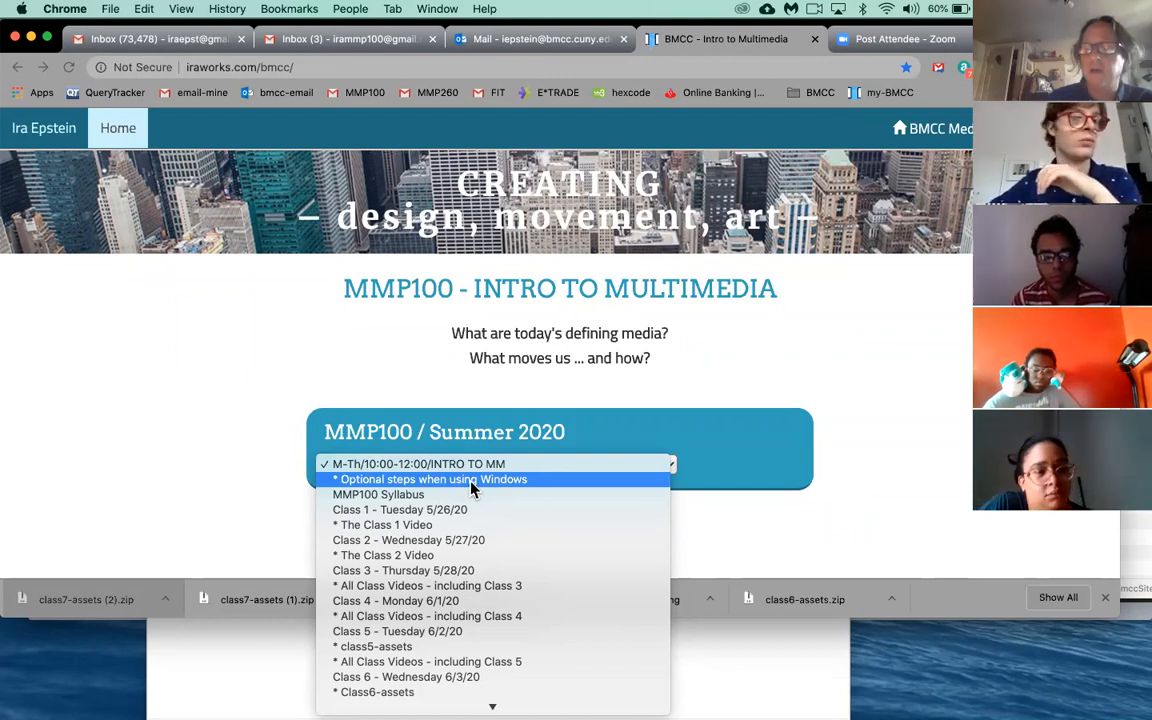
left_click(435, 458)
left_click(473, 461)
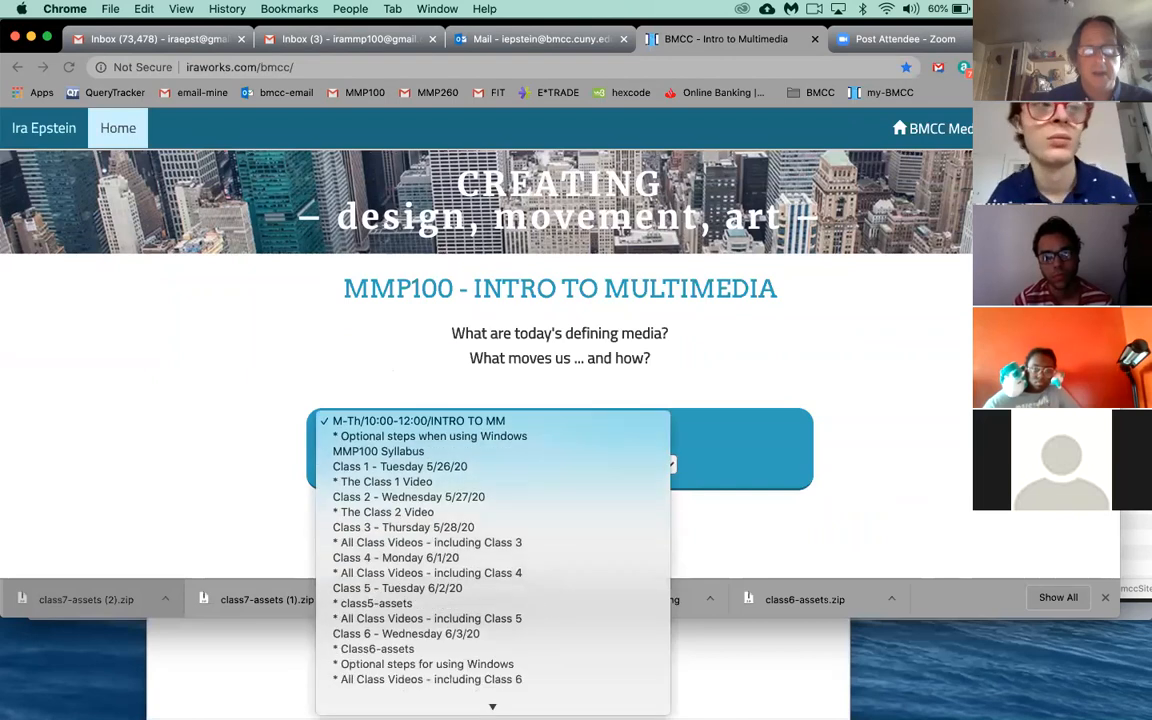
left_click(465, 688)
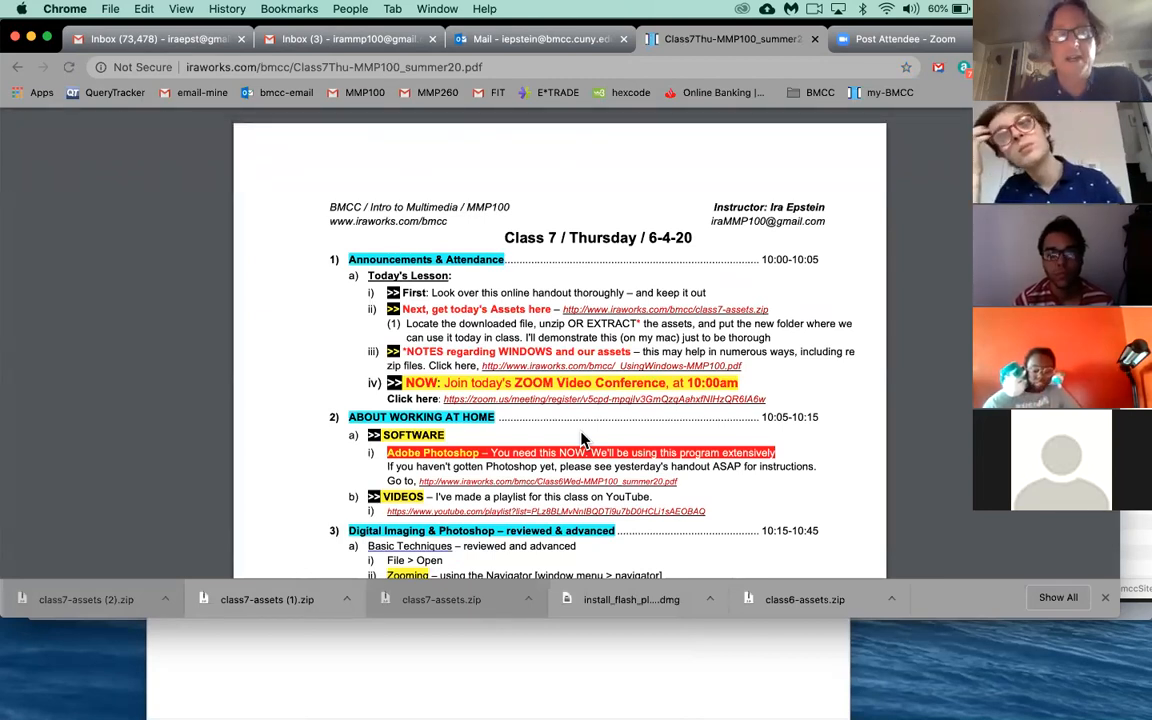
- Enlarge the Class 7 handout and examine its announcements, assets and working-at-home software sections
key("super+equal")
key("super+equal")
key("super+equal")
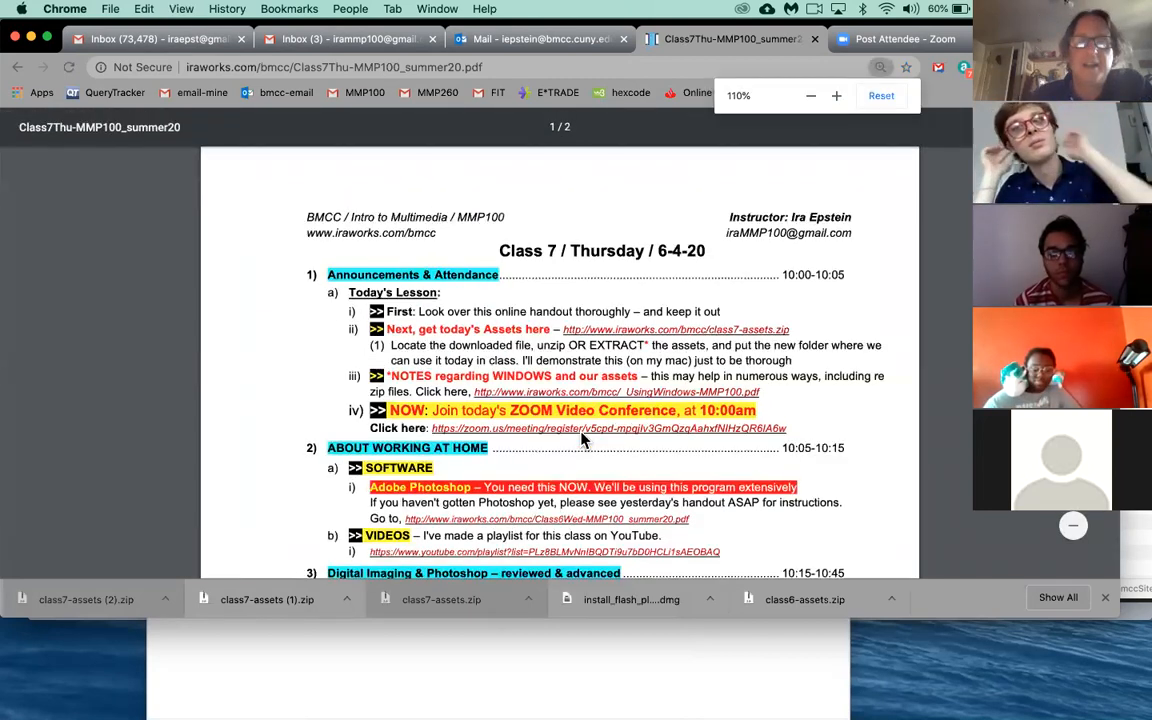
scroll(583, 440, "down", 3)
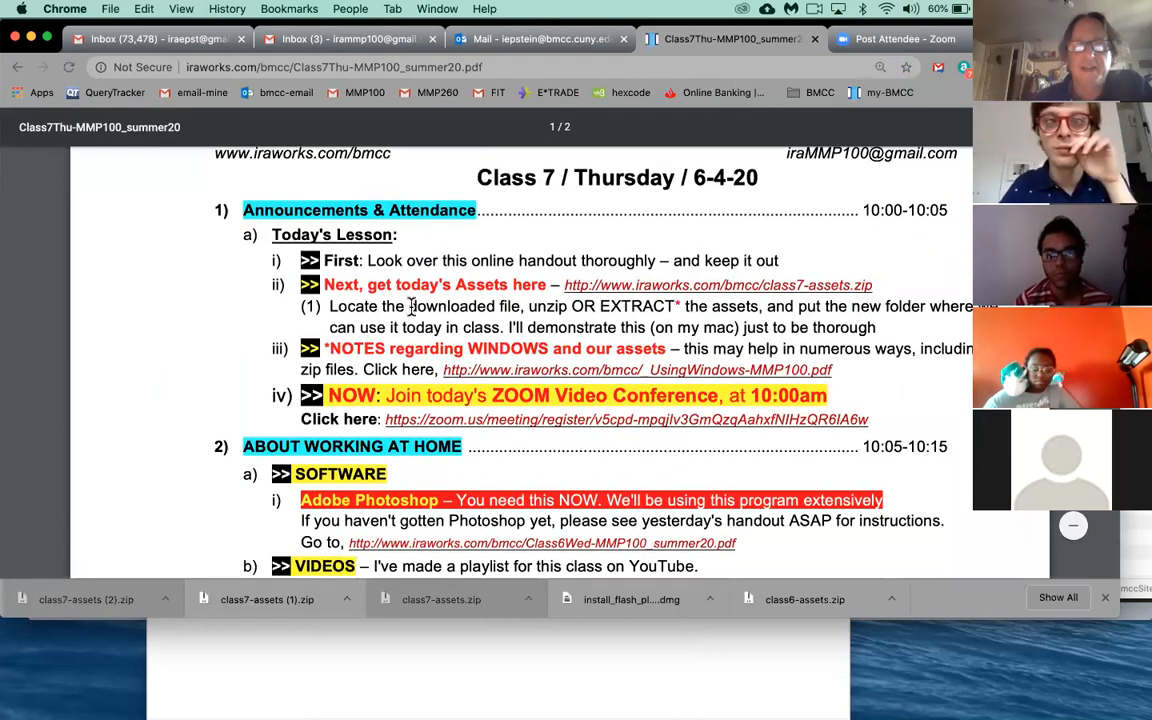
scroll(489, 428, "down", 1)
scroll(489, 428, "down", 3)
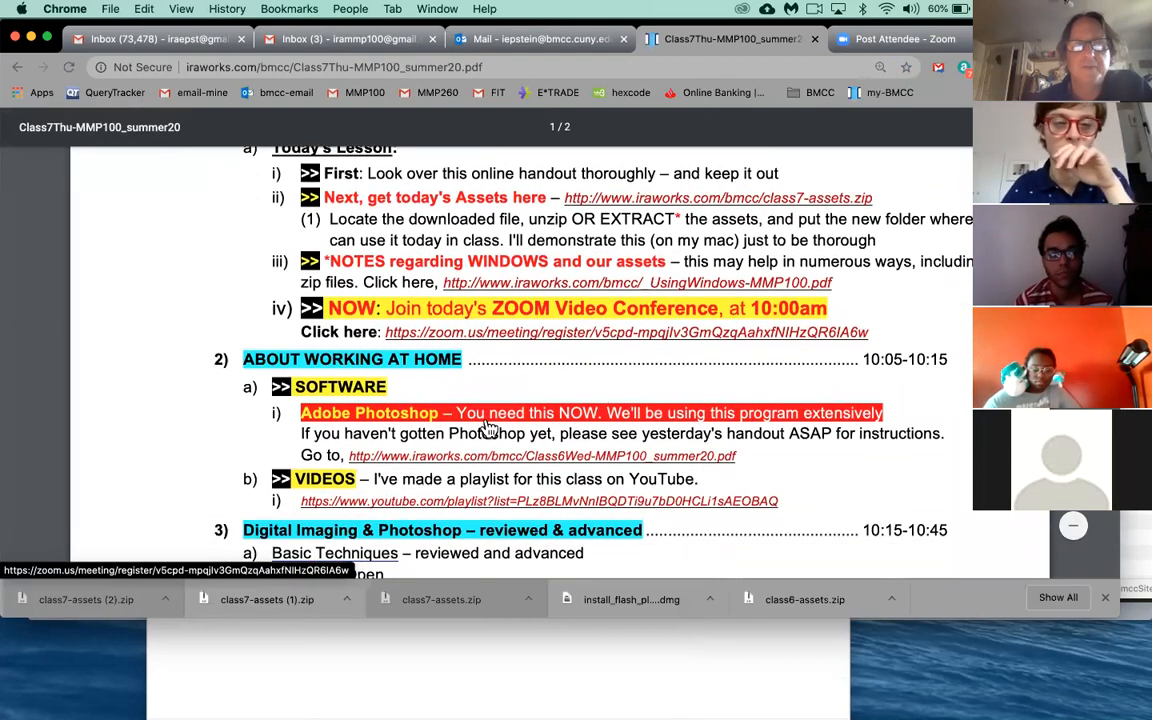
scroll(567, 416, "down", 1)
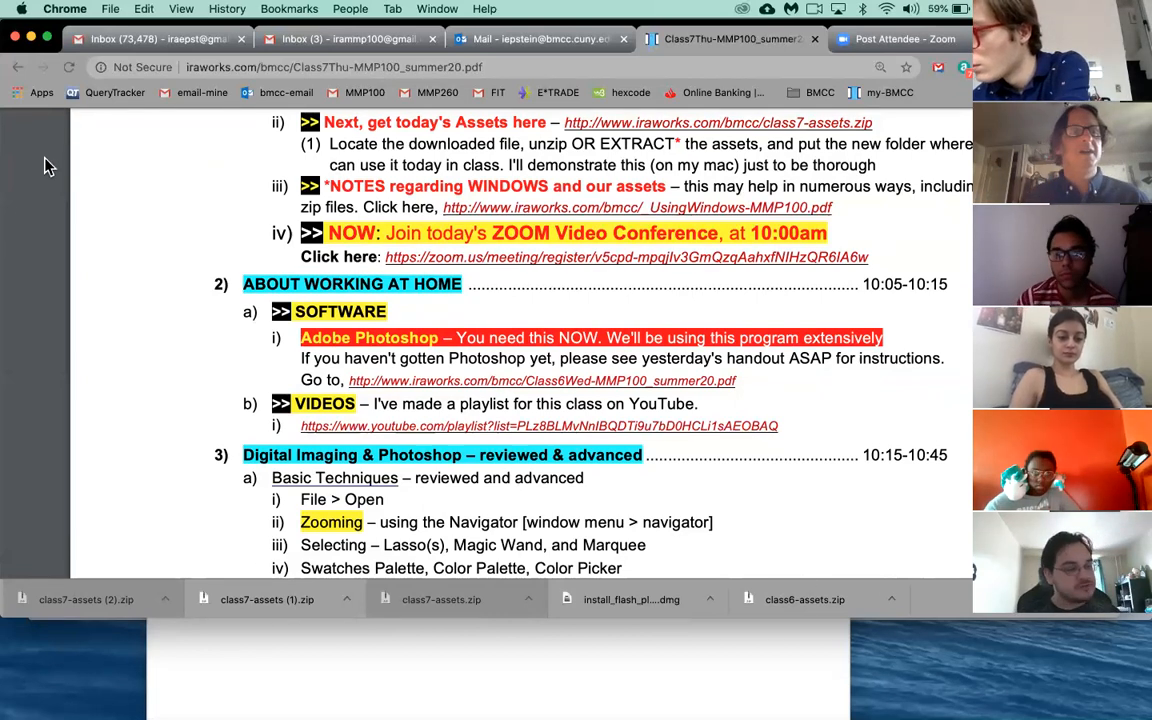
- Go back to the course home page, reopen the Class 7 handout from the class list and enlarge it for reading
left_click(18, 67)
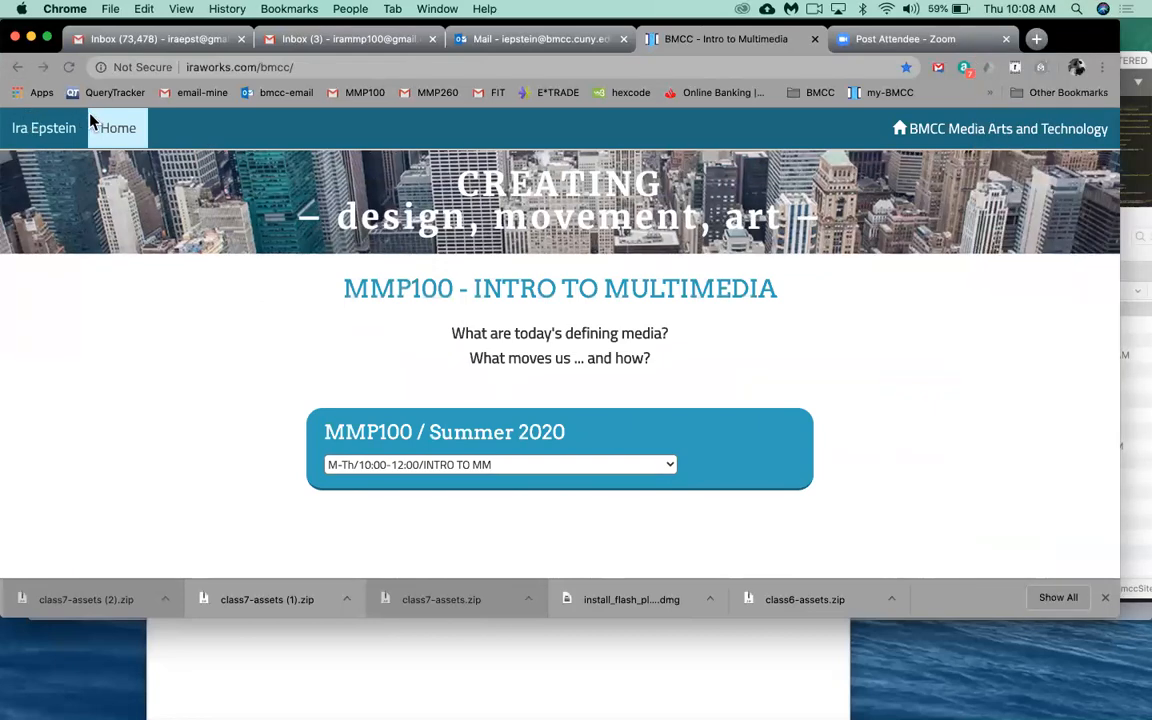
left_click(576, 465)
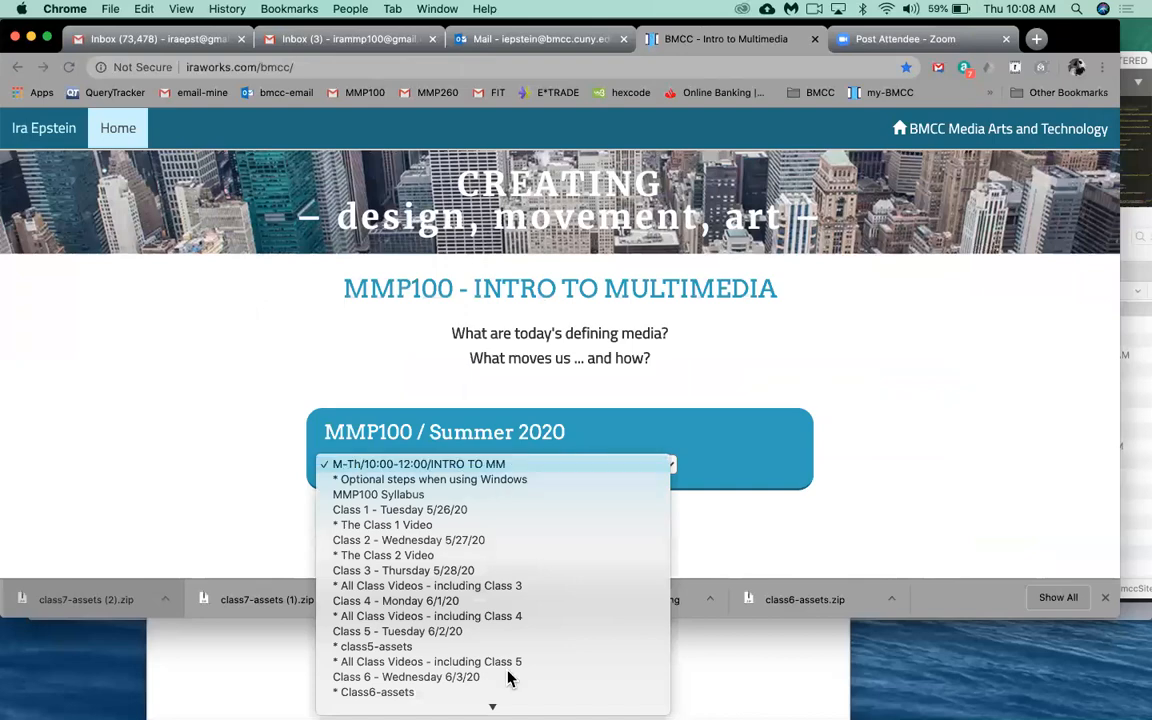
left_click(496, 691)
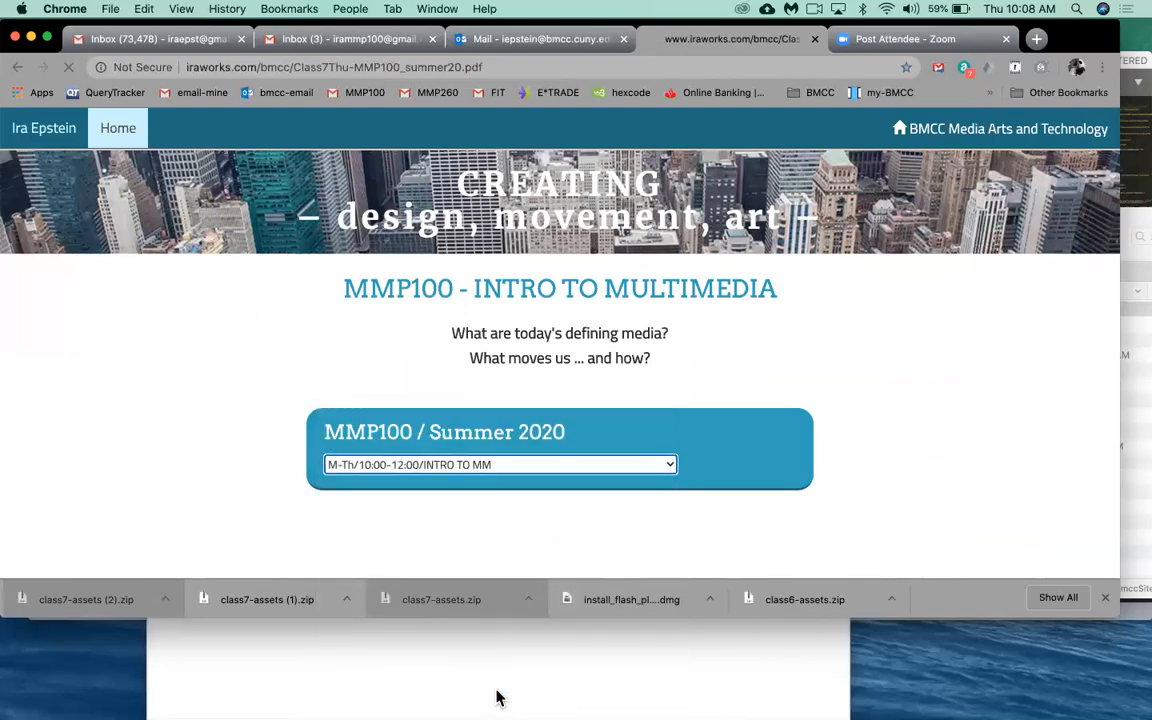
scroll(605, 522, "down", 5)
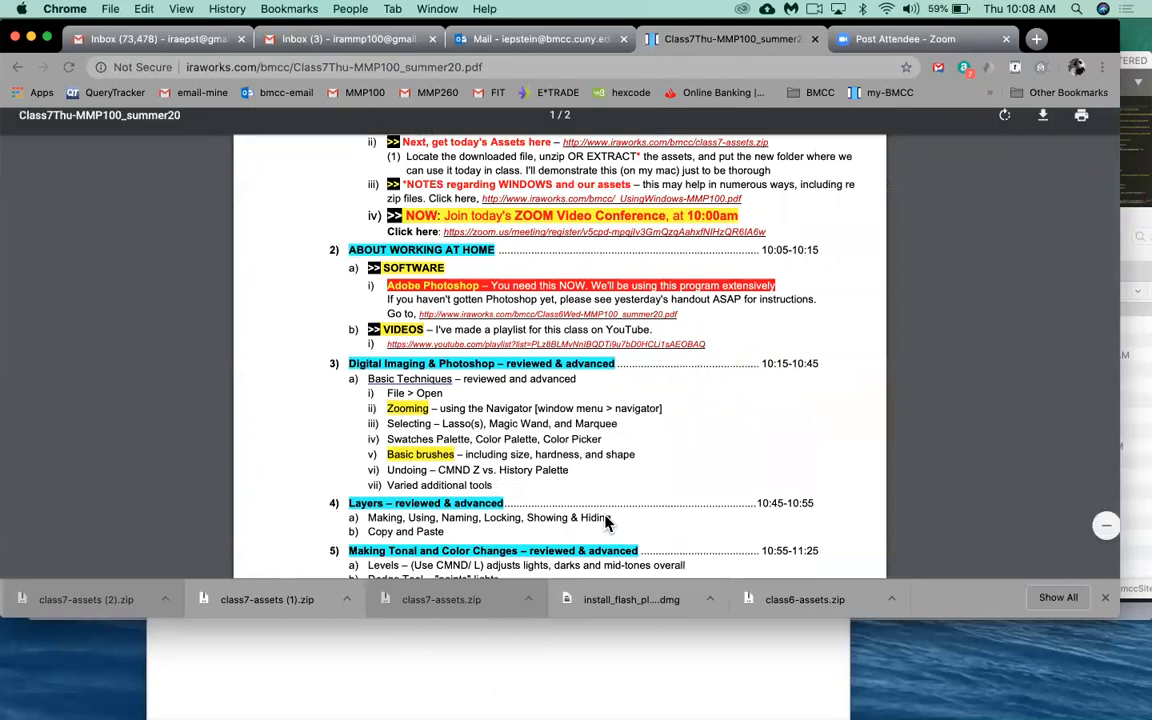
key("super+equal")
key("super+equal")
key("super+equal")
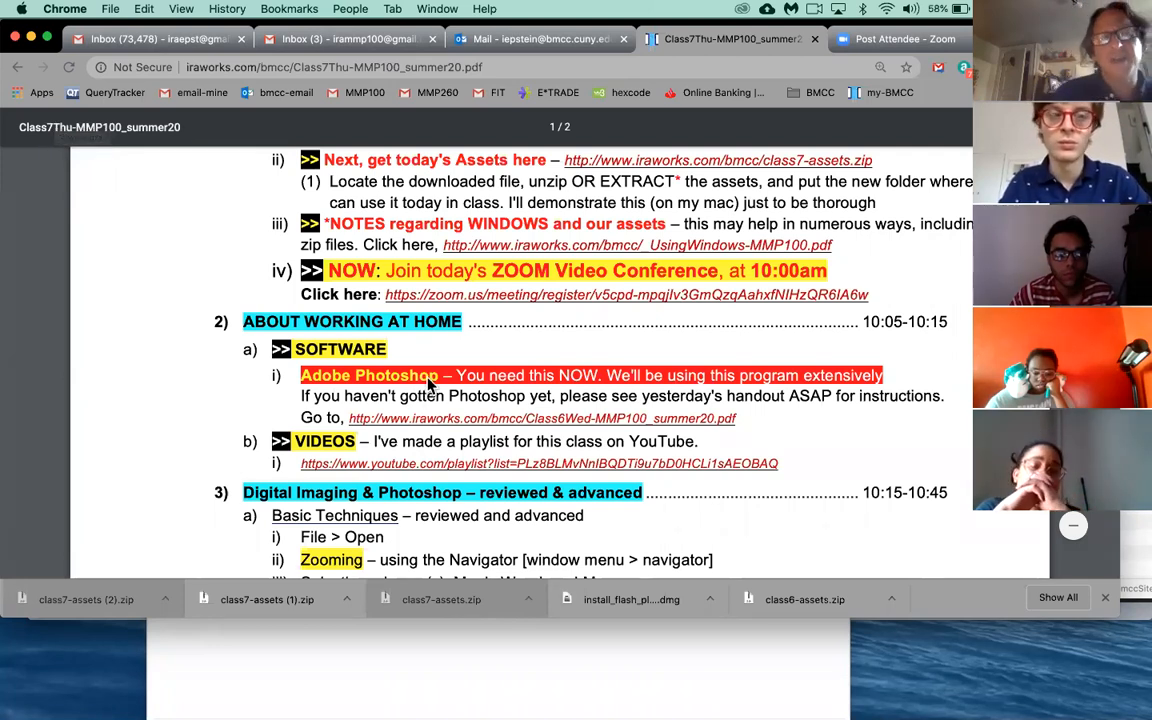
- Examine the handout's lesson outline from Photoshop basics through layers, tonal changes, new tools, and saving and file types
scroll(430, 385, "down", 3)
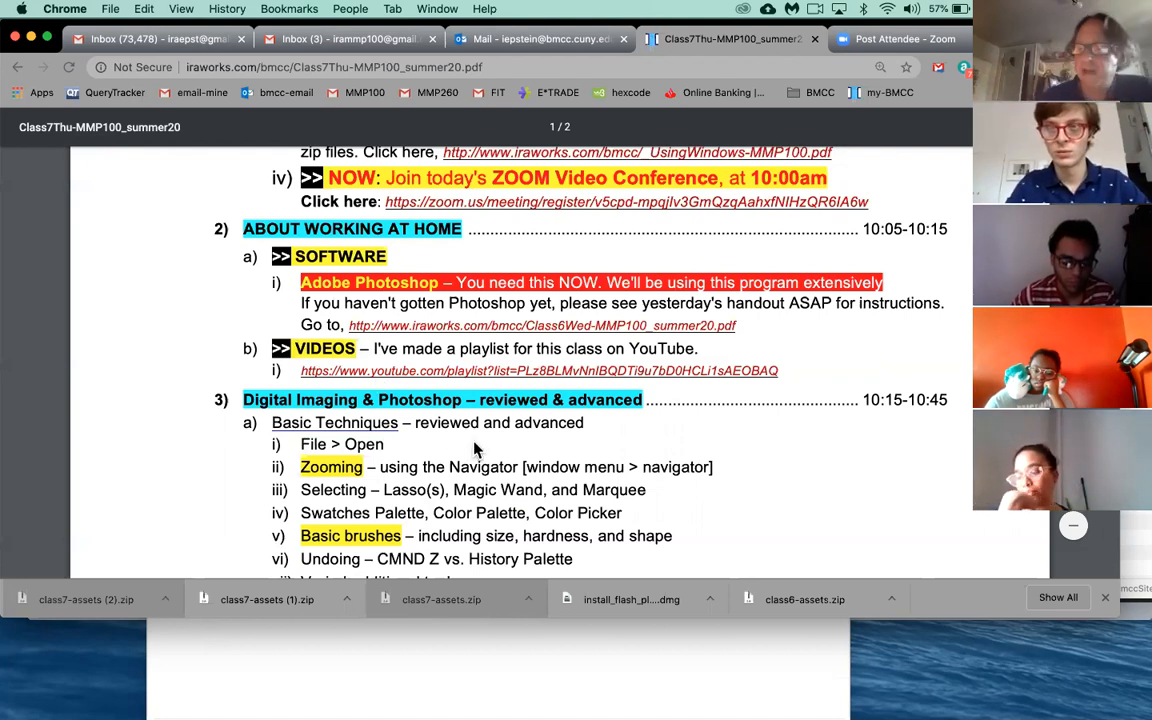
scroll(476, 449, "down", 3)
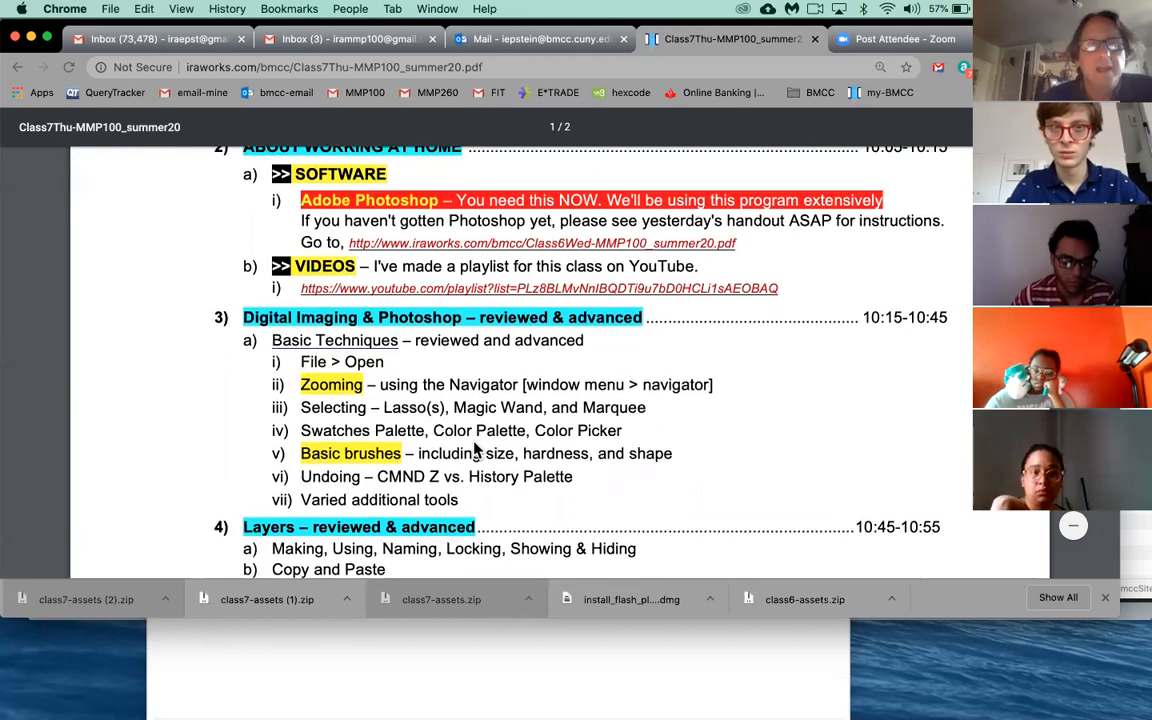
scroll(476, 450, "down", 1)
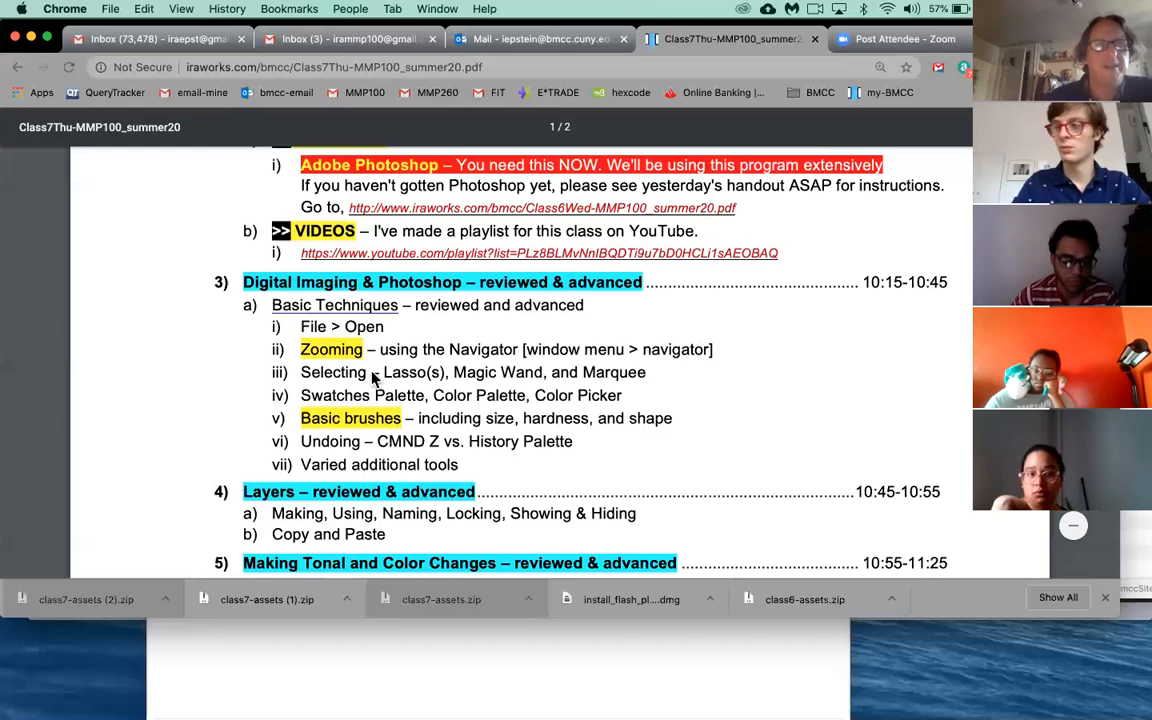
scroll(390, 497, "down", 1)
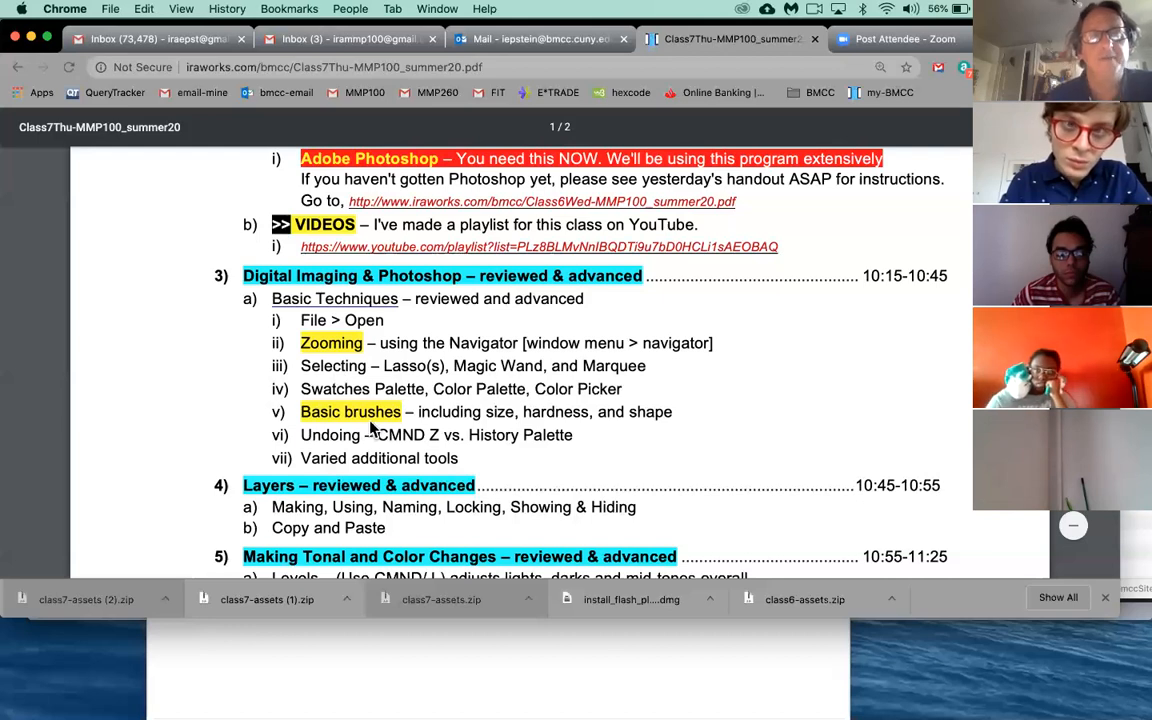
scroll(370, 428, "down", 2)
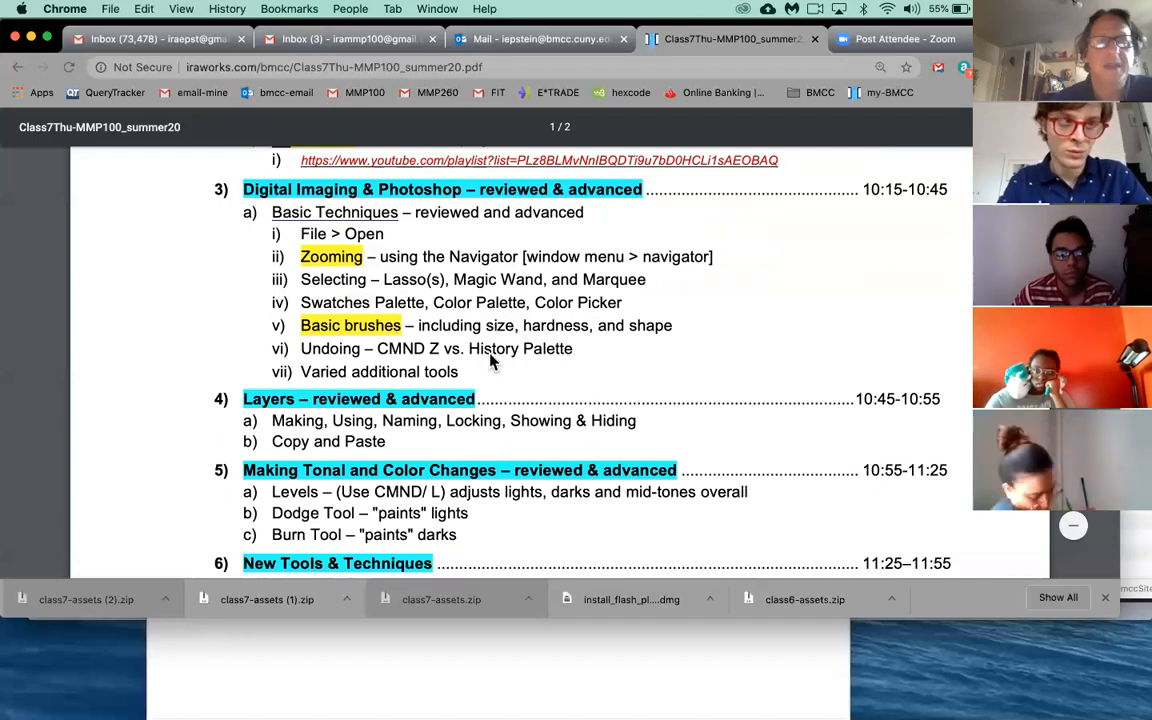
scroll(305, 370, "down", 2)
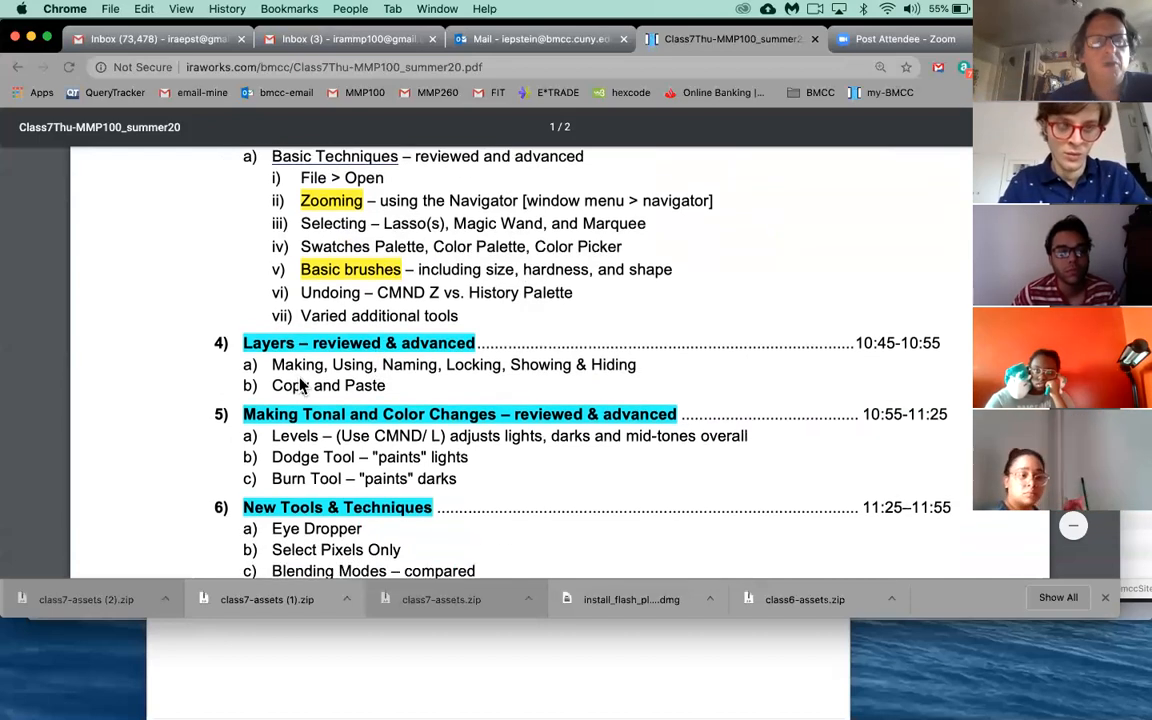
scroll(285, 372, "down", 2)
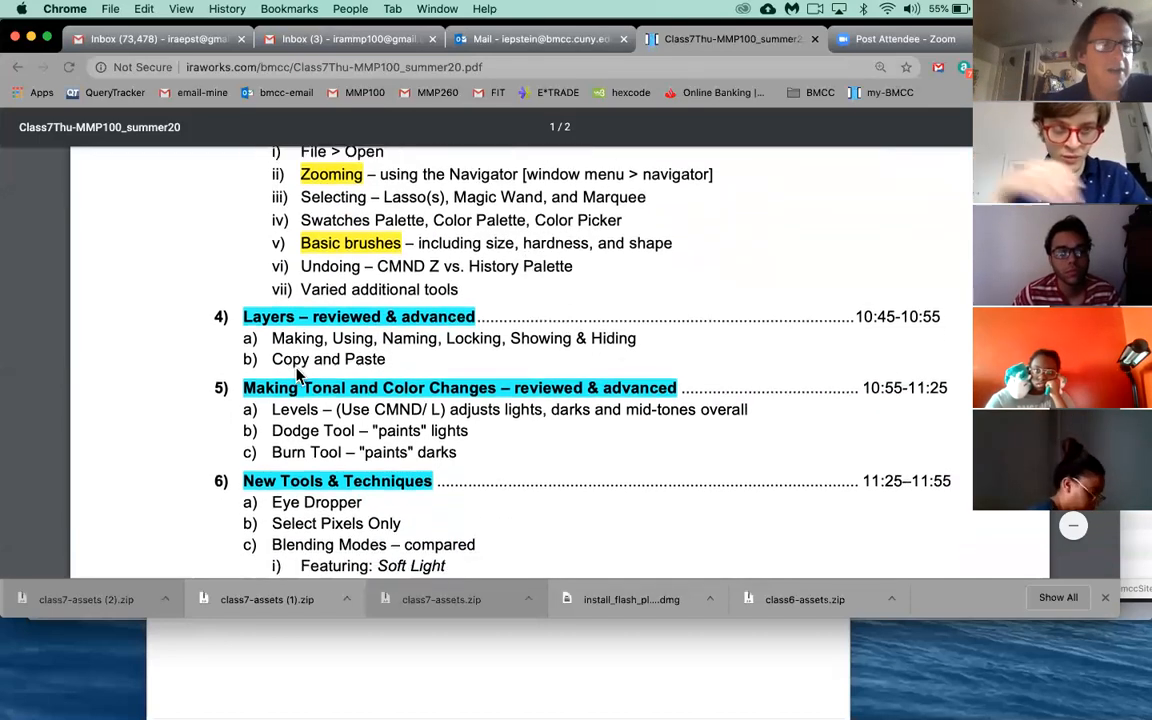
scroll(330, 460, "down", 4)
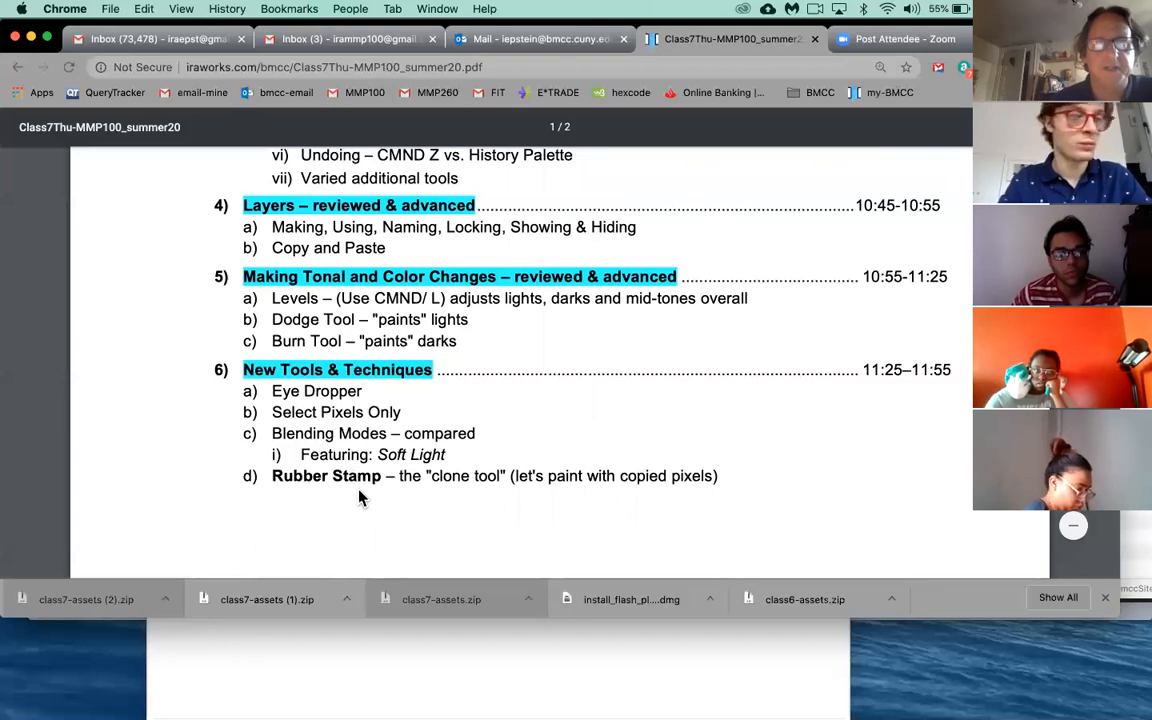
scroll(362, 498, "down", 4)
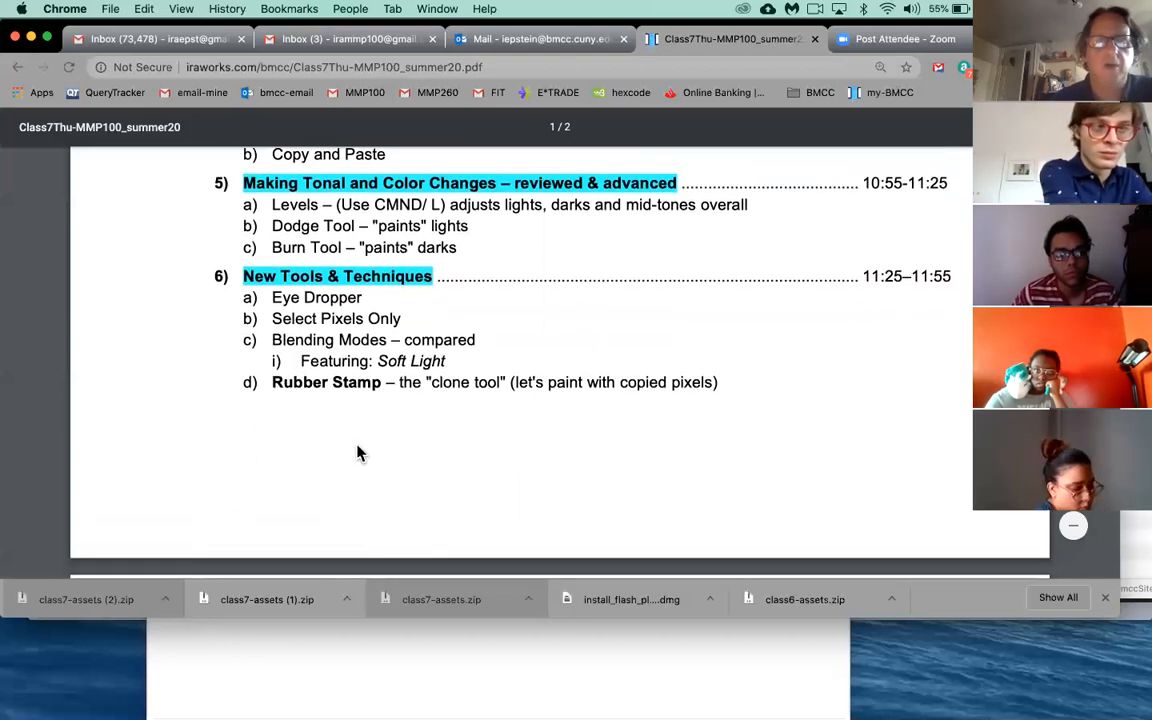
scroll(406, 463, "down", 9)
scroll(406, 462, "up", 20)
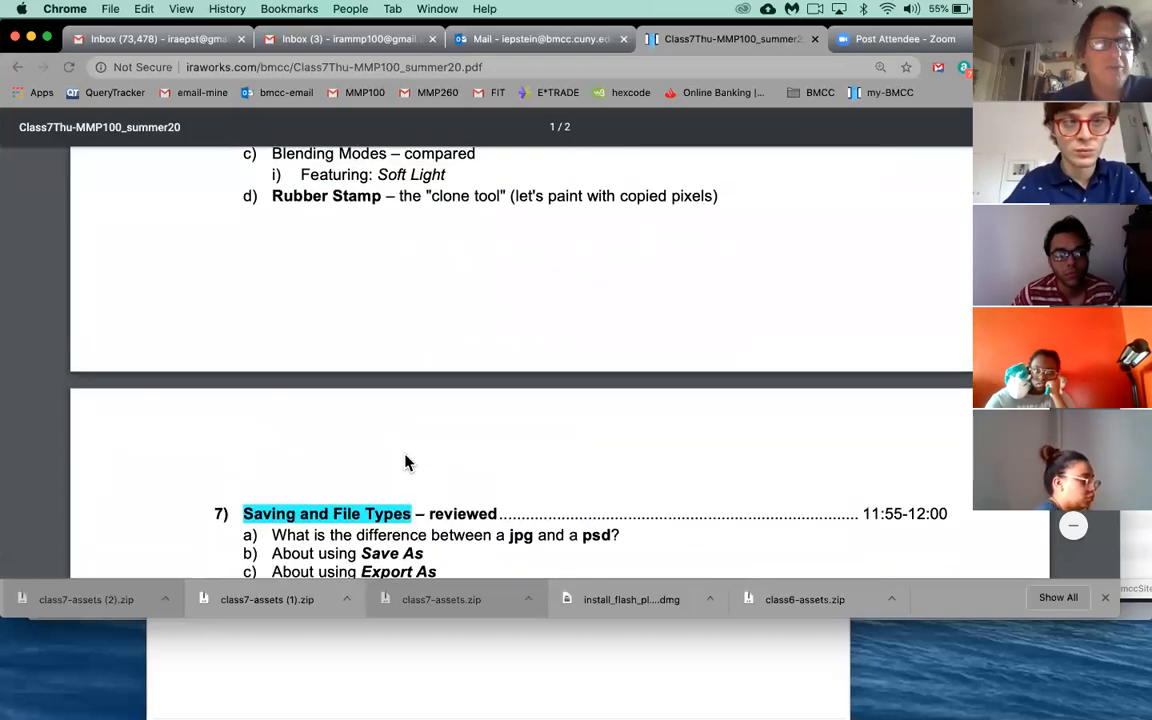
scroll(406, 460, "up", 10)
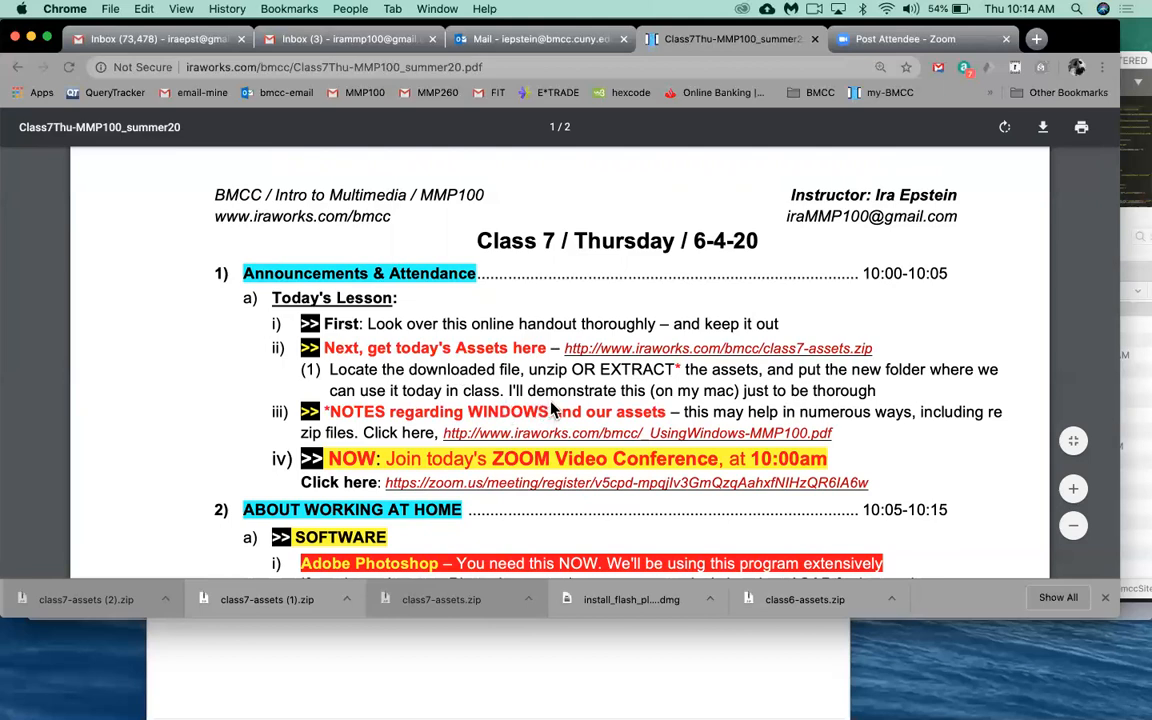
- Download class7-assets.zip from the handout's assets link and extract it in the Downloads folder
left_click(664, 350)
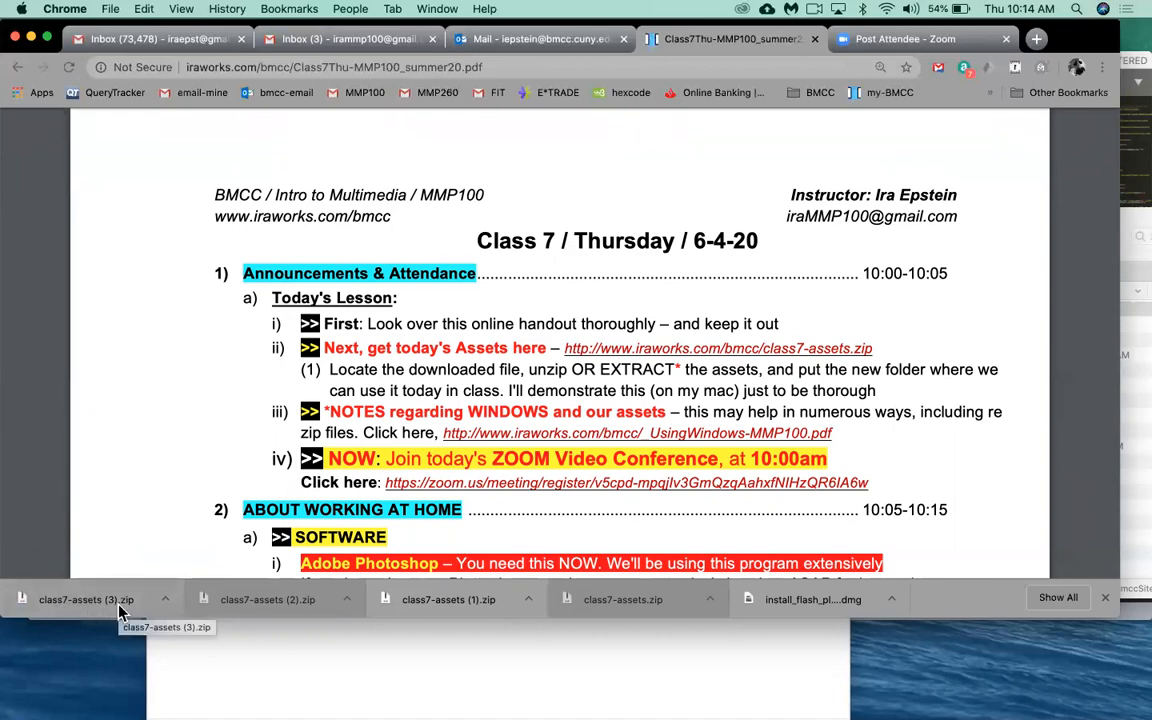
left_click(85, 603)
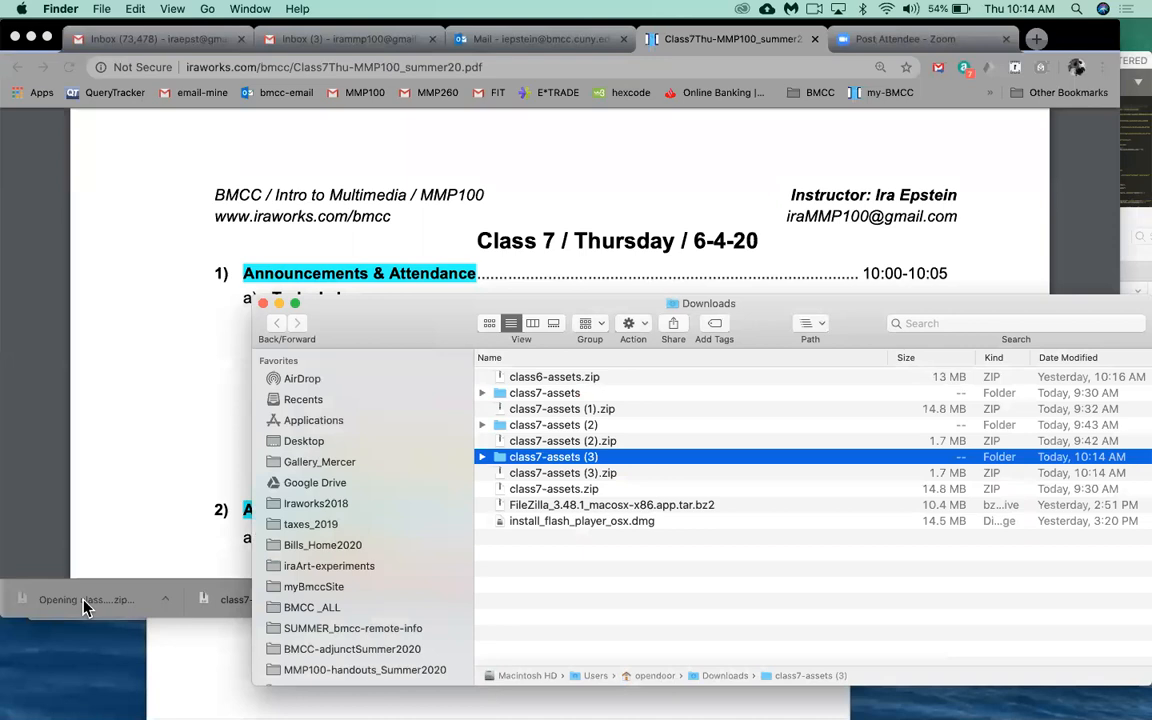
- Move class6-assets.zip, the class7-assets zips and numbered folders, the FileZilla archive and install_flash_player_osx.dmg from Downloads to the Trash
left_click(520, 409)
left_click(569, 521, "shift")
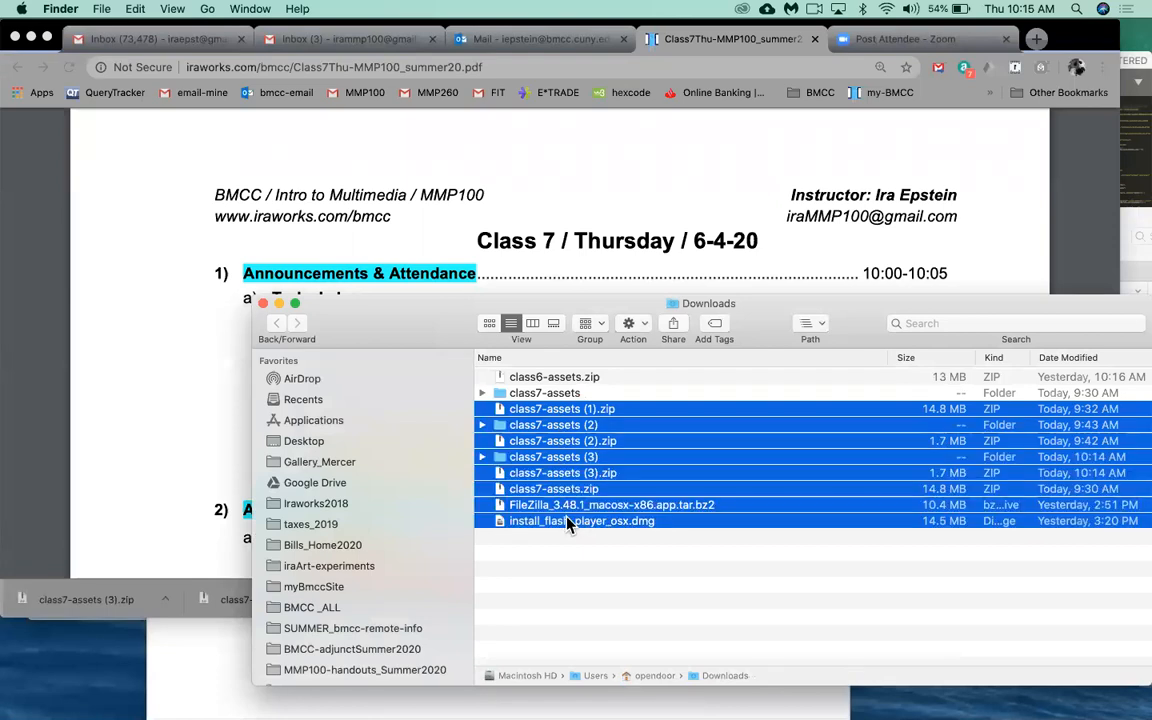
right_click(568, 521)
left_click(634, 408)
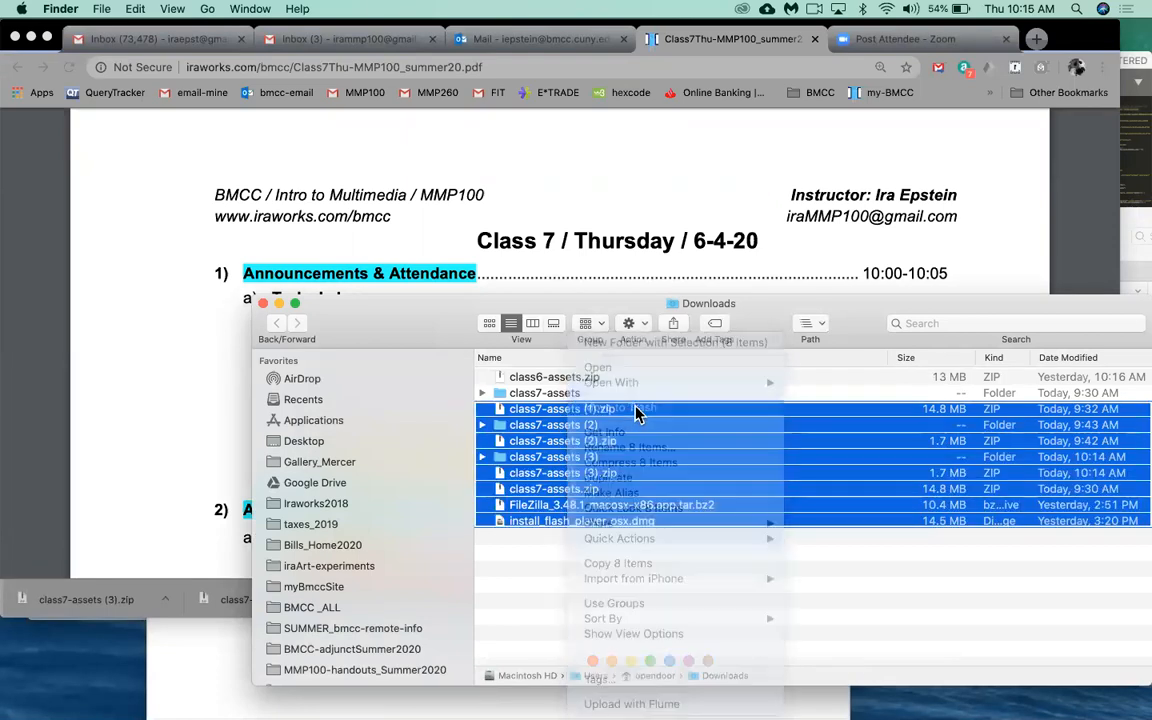
left_click(590, 377)
right_click(591, 378)
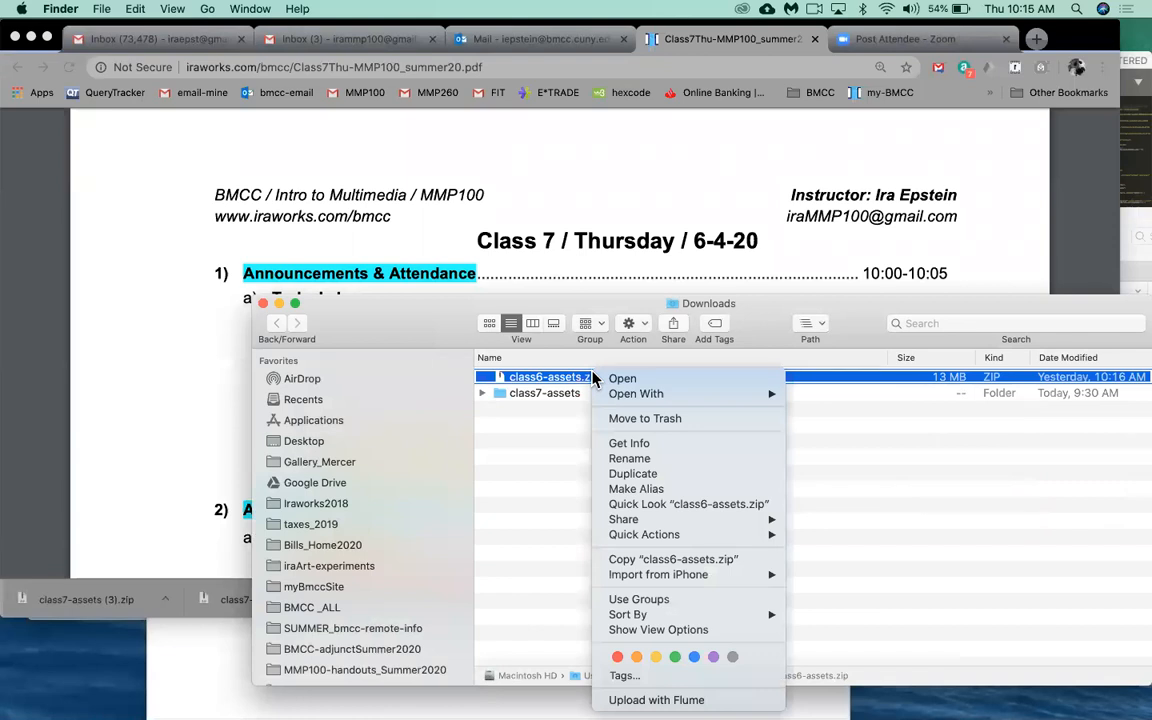
left_click(640, 421)
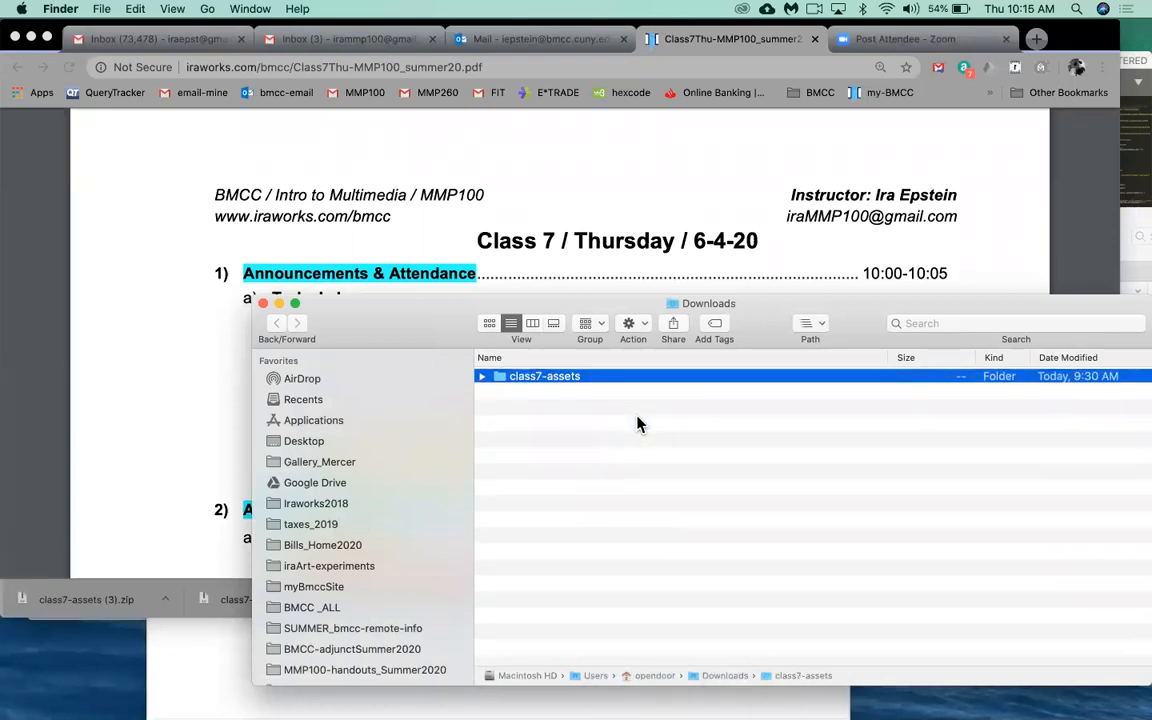
- Undo the last moves to the Trash and close the separate class7-assets Finder window
key("super+z")
key("super+z")
key("super+z")
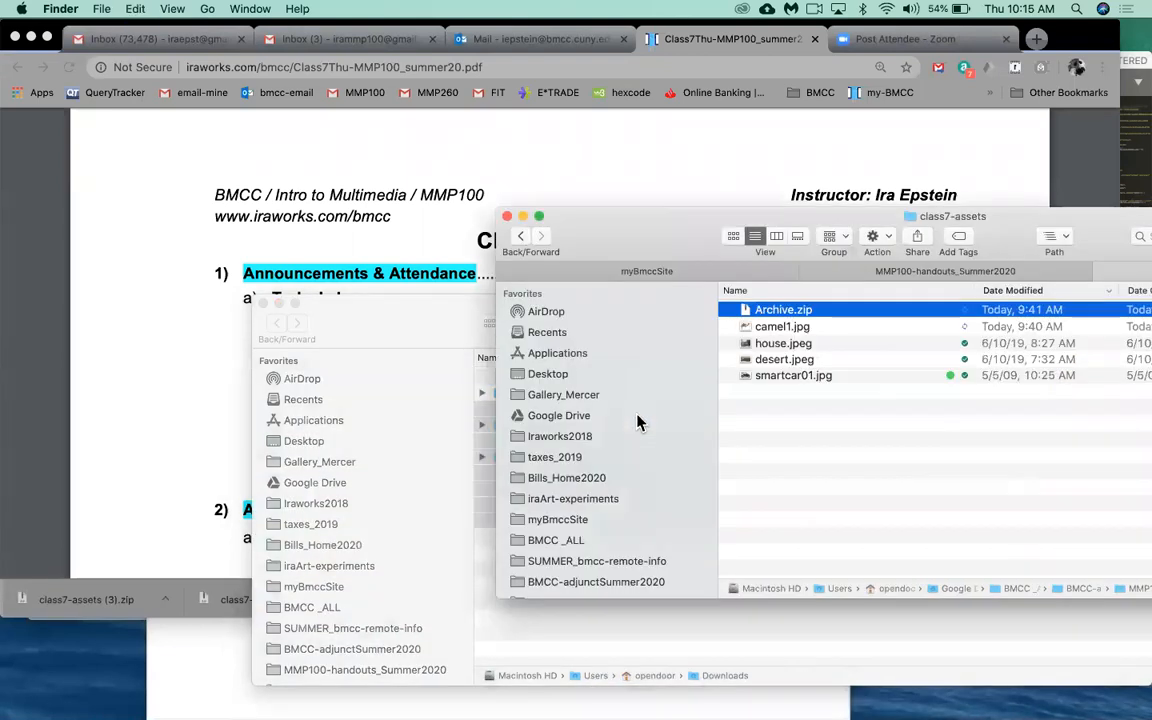
left_click(507, 216)
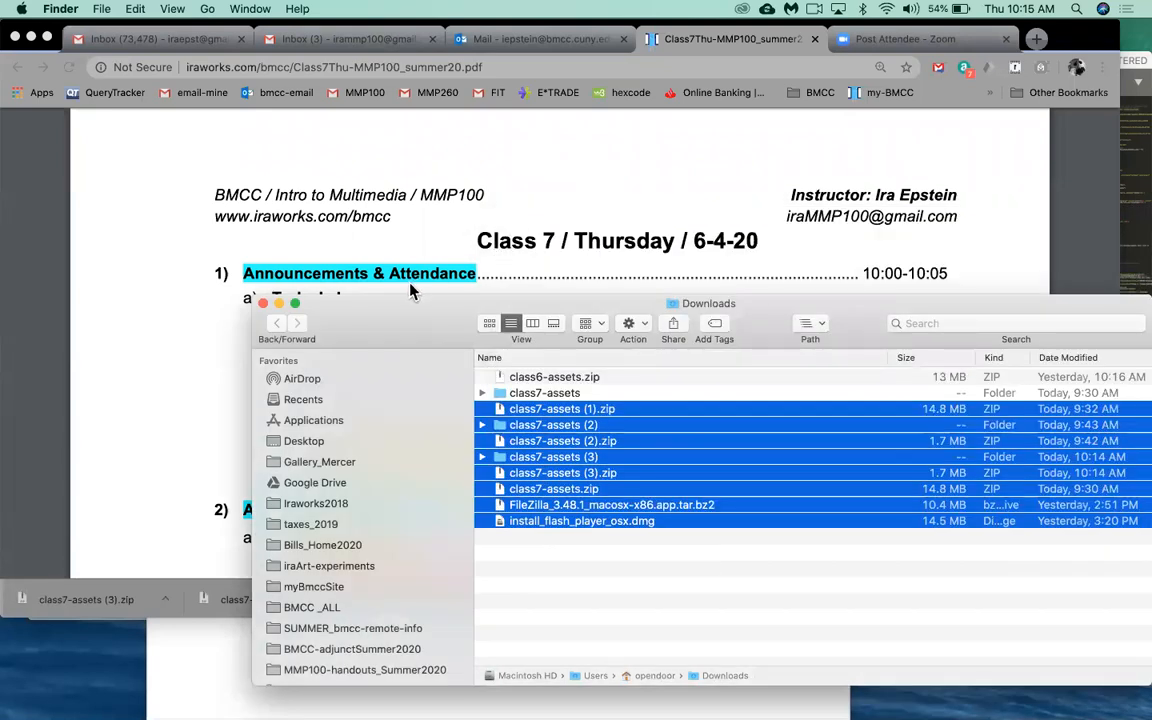
- Close the Downloads window, switch to Chrome and download class7-assets.zip again from the handout
left_click(262, 303)
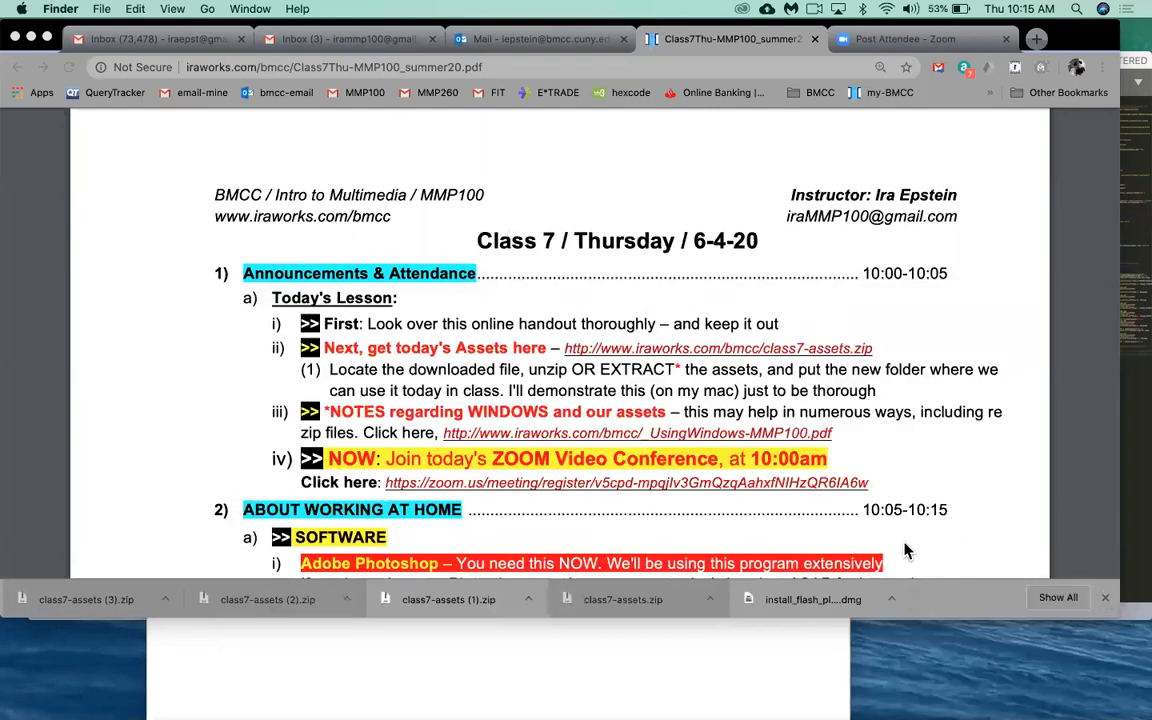
key("super+Tab")
key("super+shift+Tab")
left_click(838, 365)
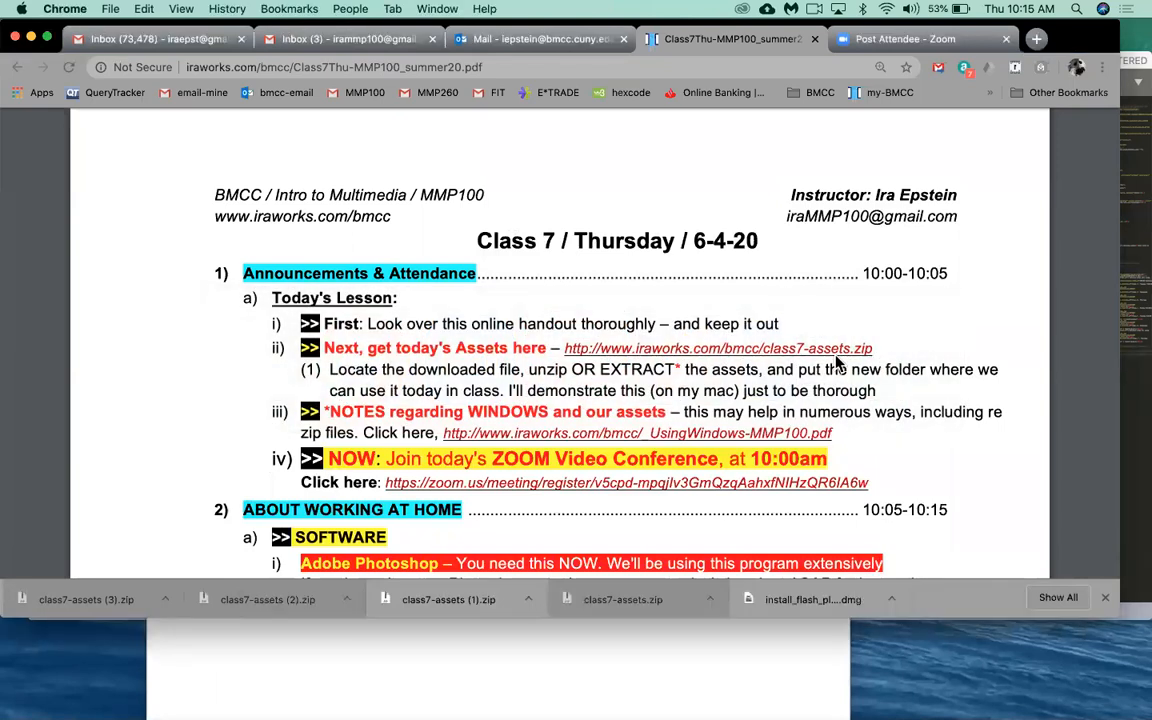
left_click(752, 348)
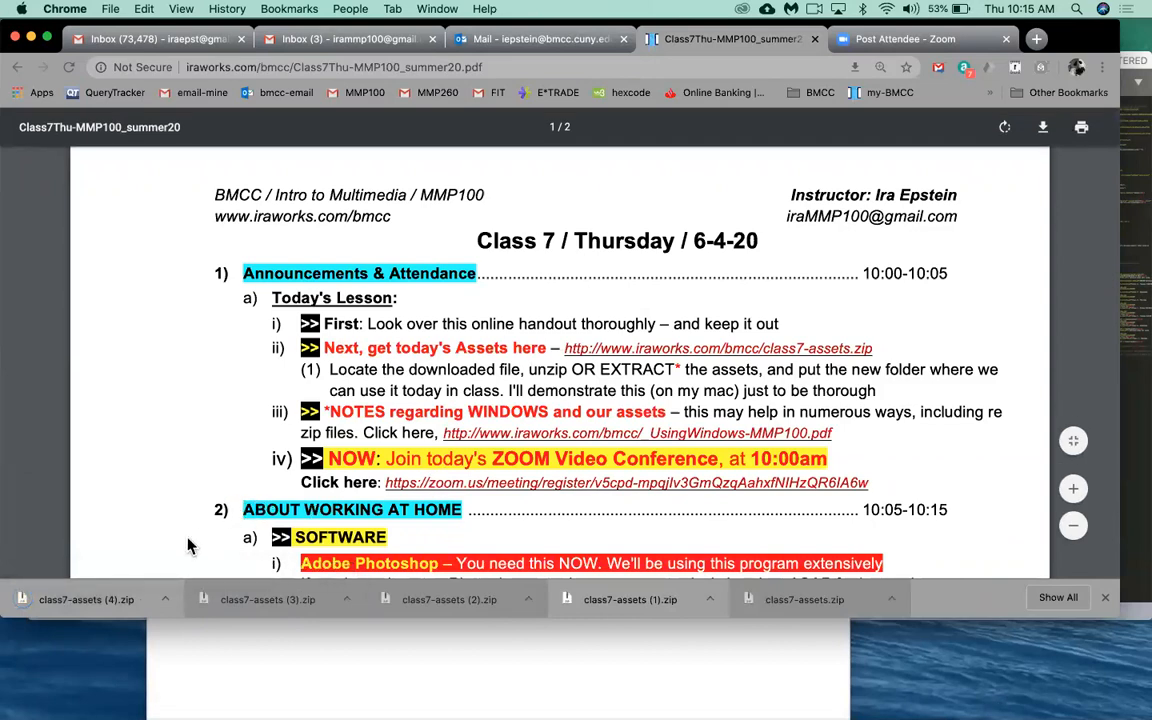
- Extract the newly downloaded class7-assets (4).zip and expand the extracted class7-assets (4) folder in Downloads to show its images
left_click(80, 603)
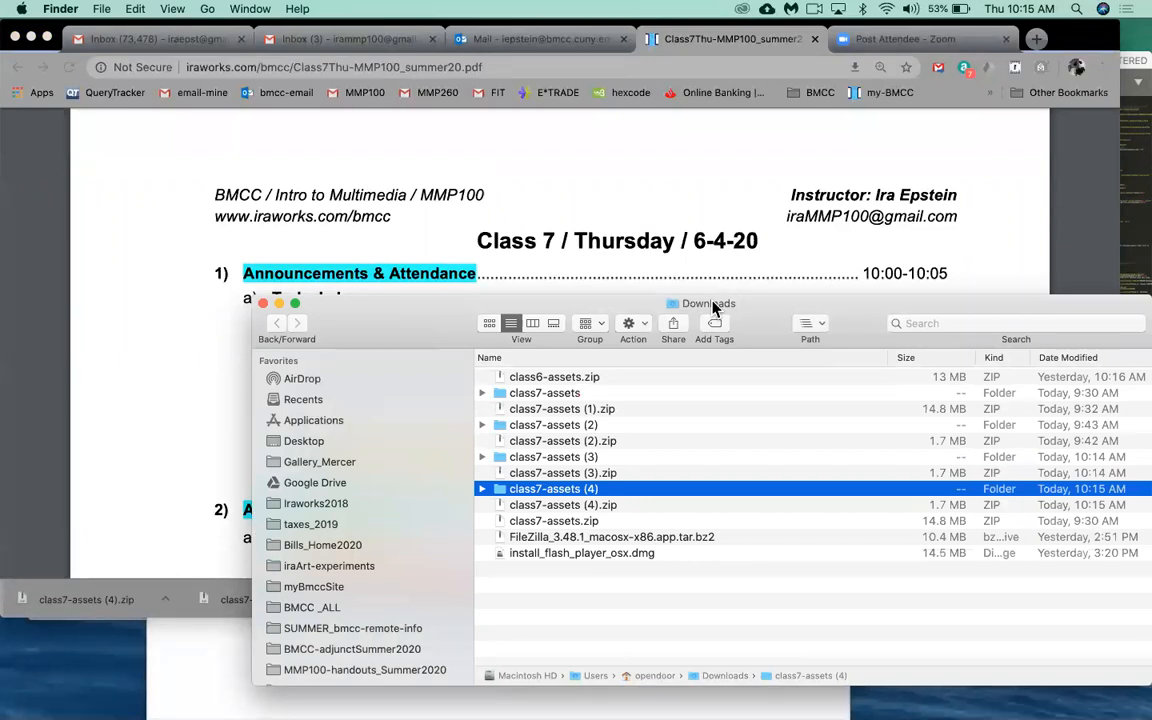
left_click(615, 508)
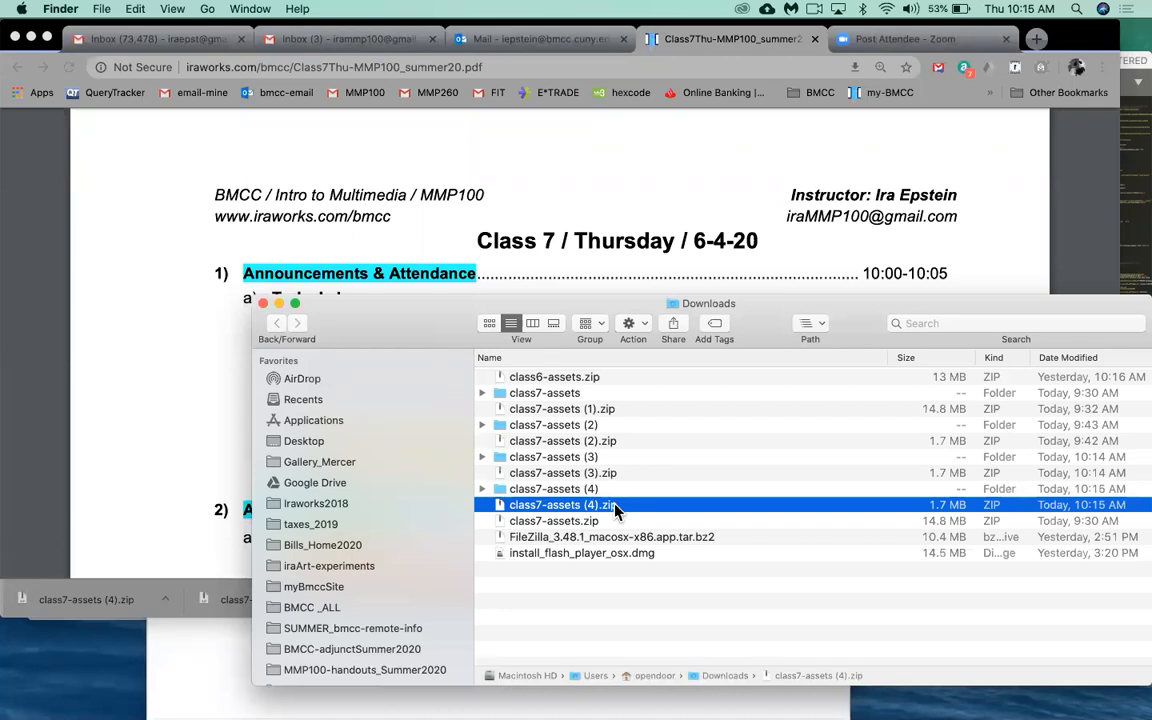
left_click(549, 493)
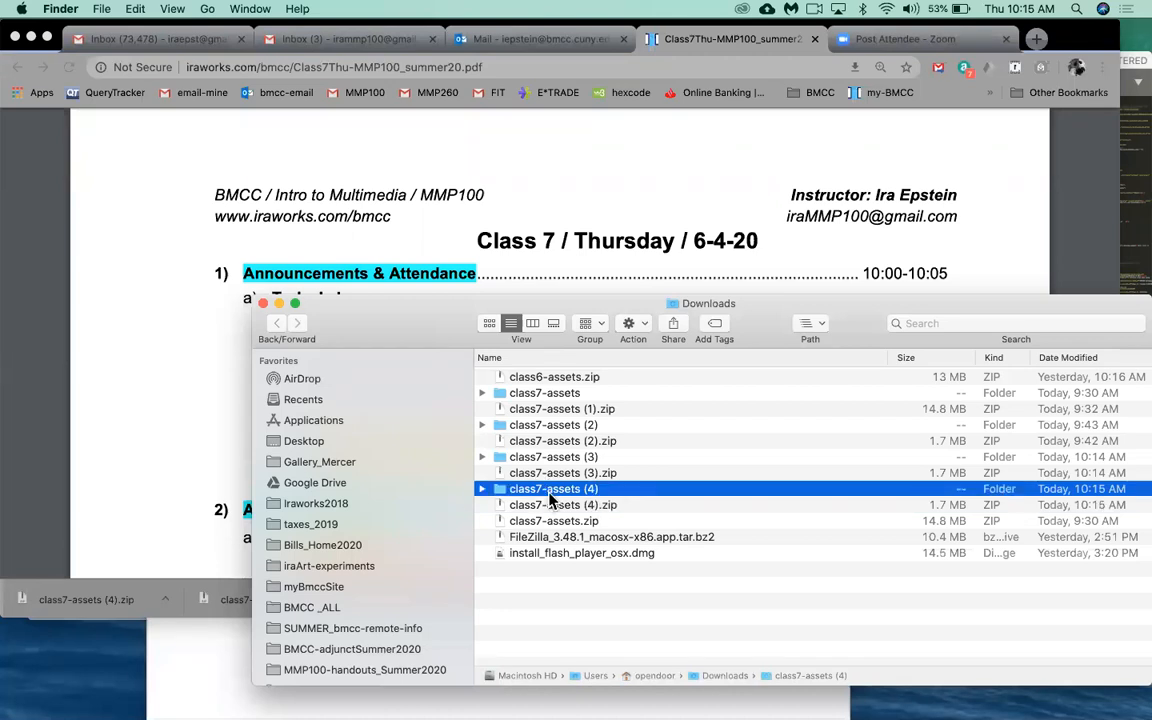
left_click(551, 510)
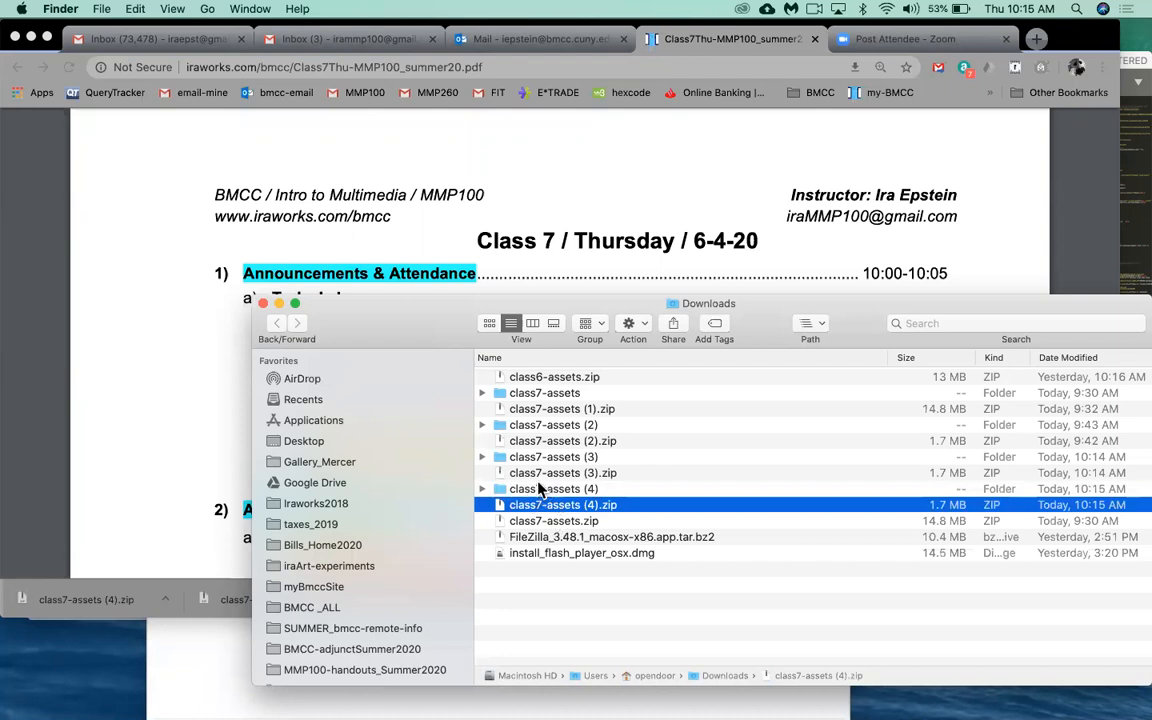
left_click(483, 489)
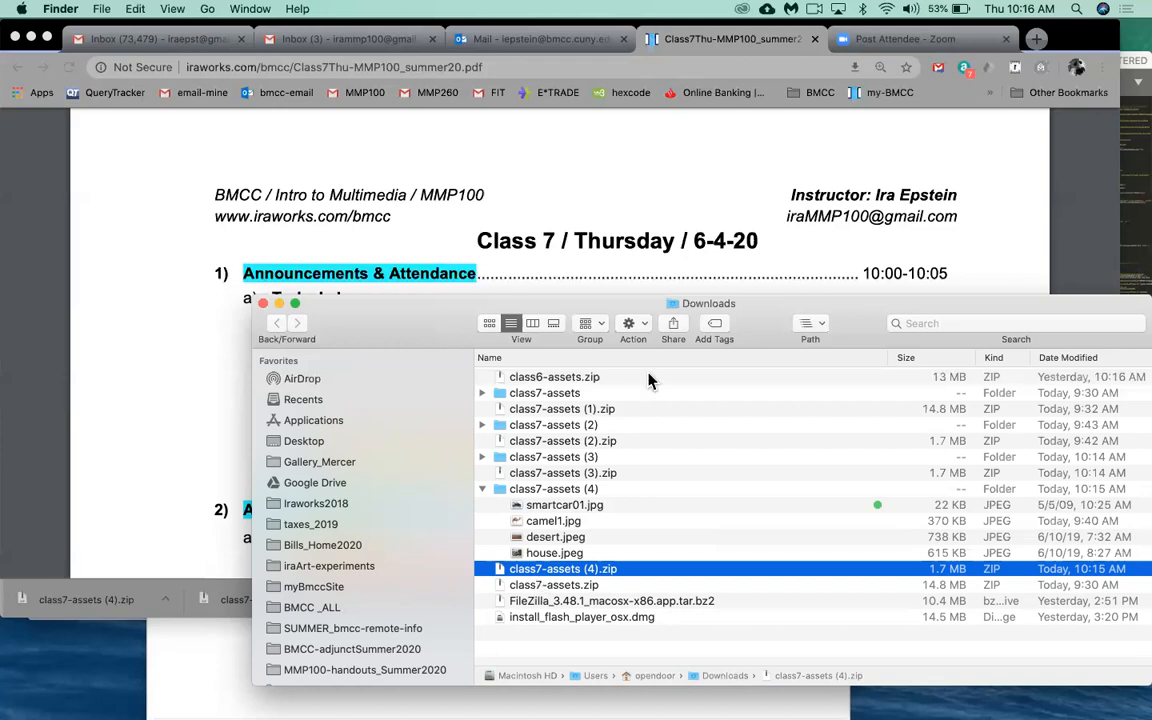
left_click(542, 485)
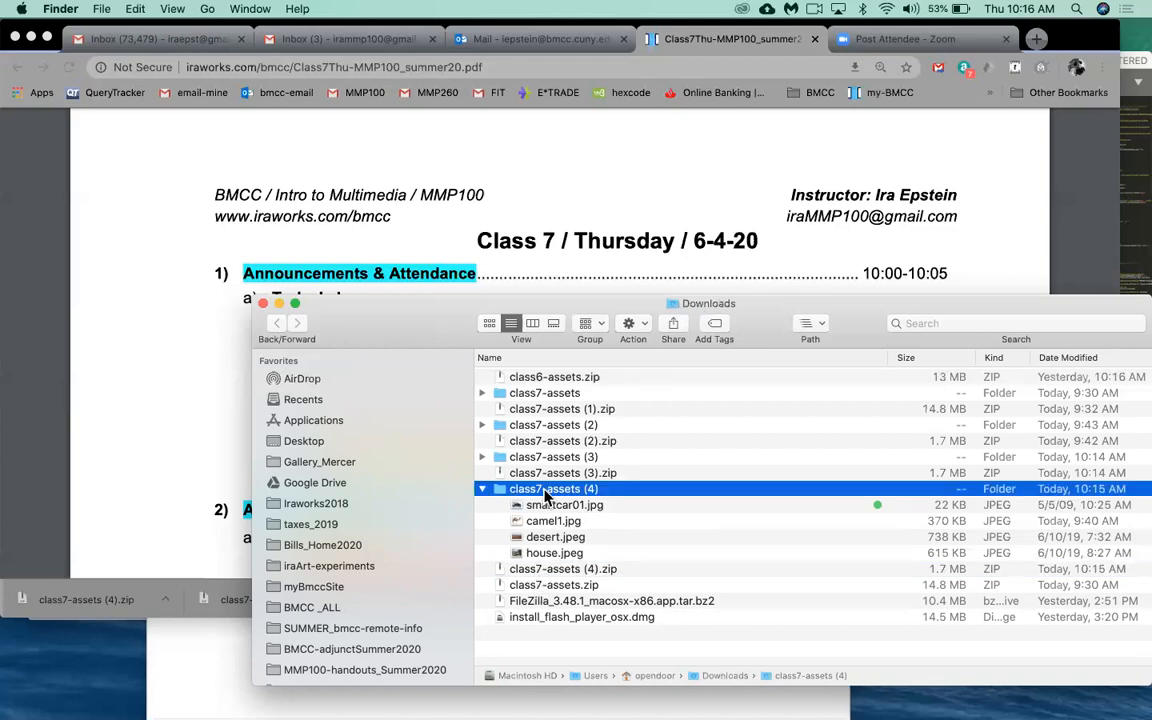
- Move the unnumbered class7-assets folder from Downloads to the Desktop, and open the Desktop folder
left_click(533, 428)
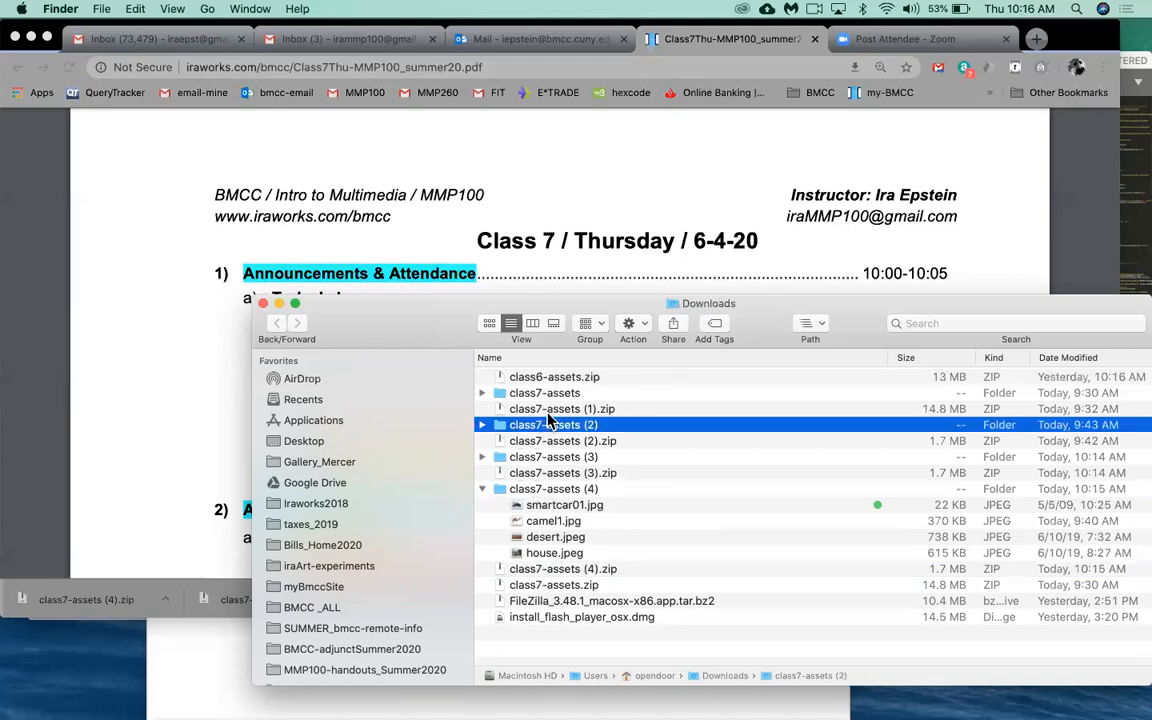
left_click(505, 408)
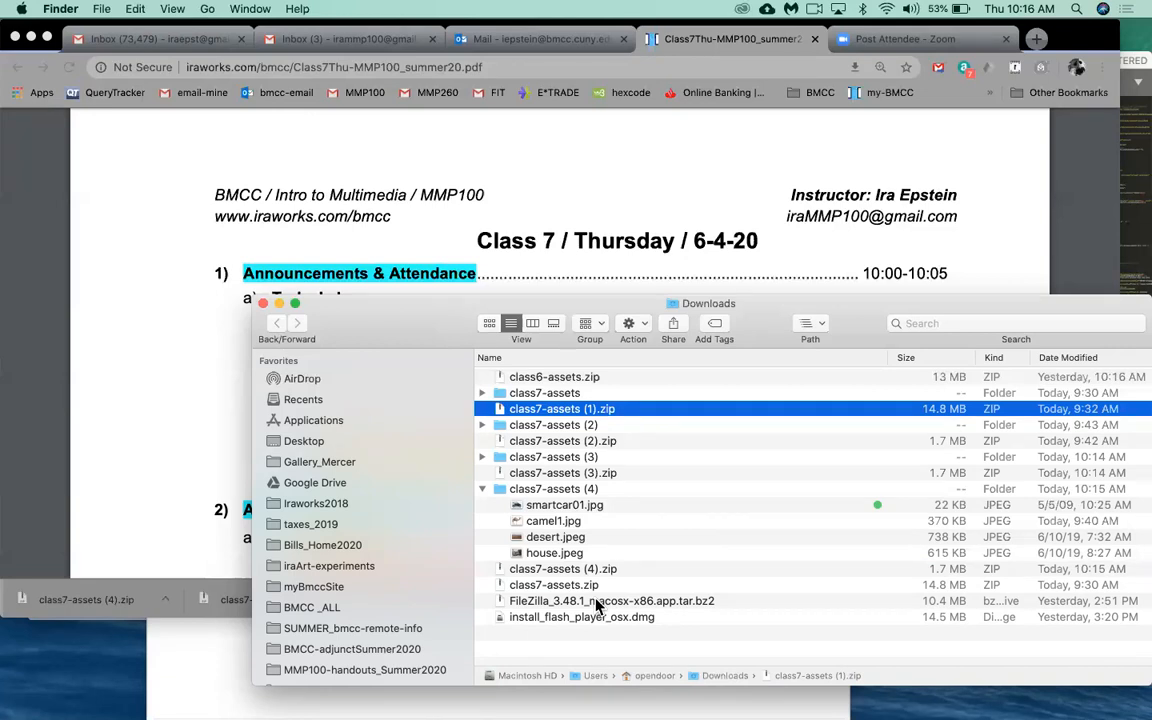
left_click(503, 397)
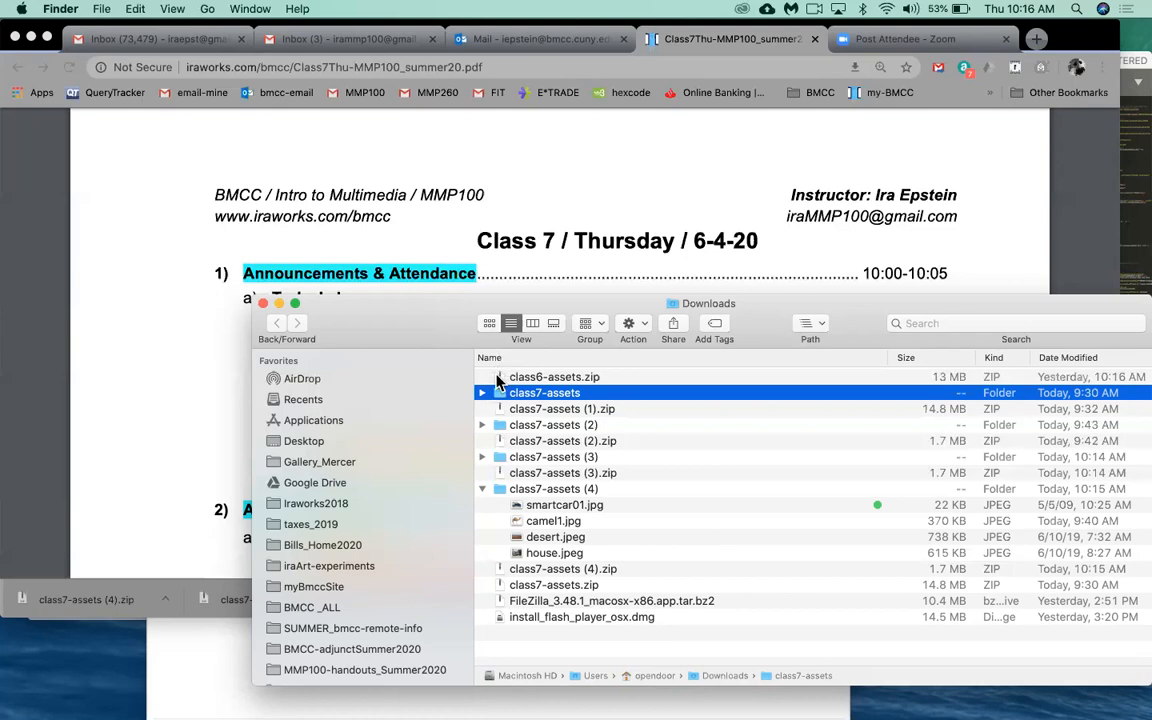
left_click_drag(500, 393, 290, 447)
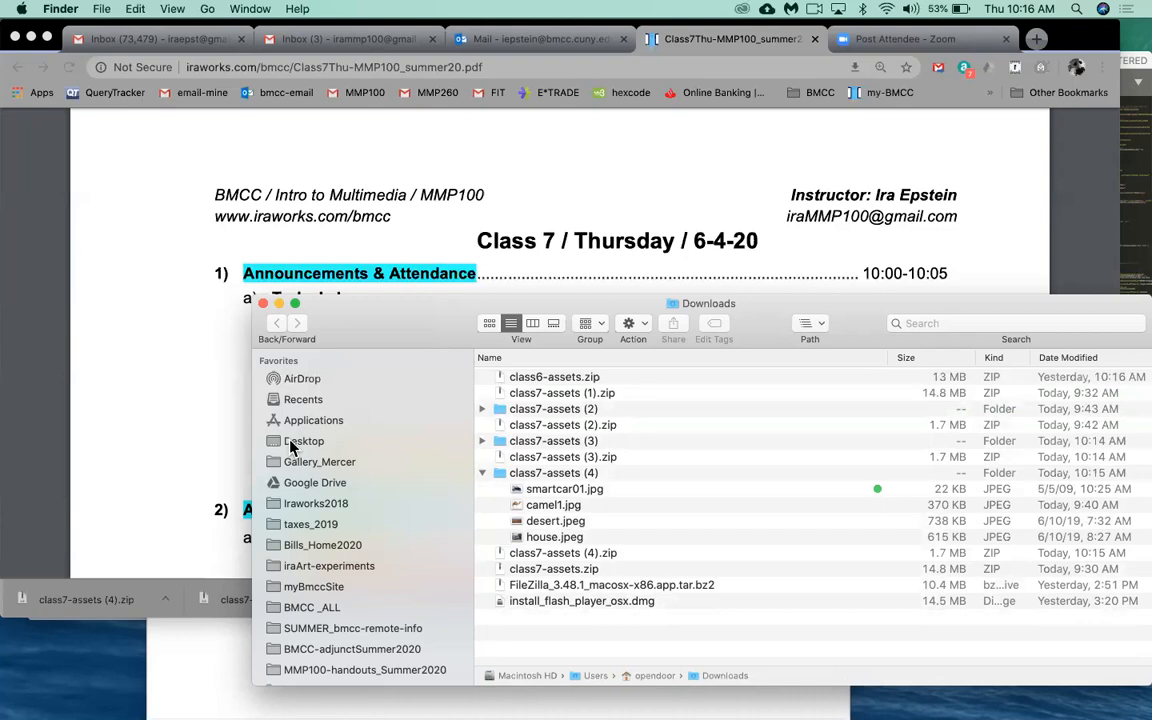
left_click(290, 445)
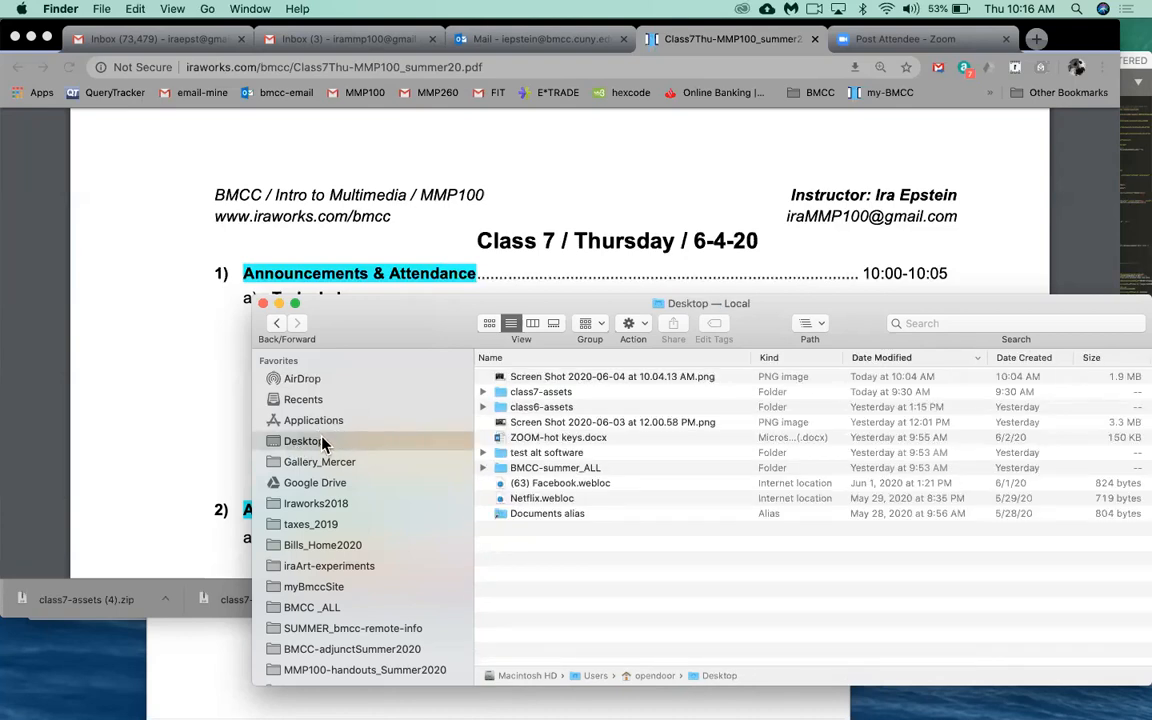
- Open the class7-assets folder on the Desktop to check its files, and return to the Desktop listing
left_click(503, 393)
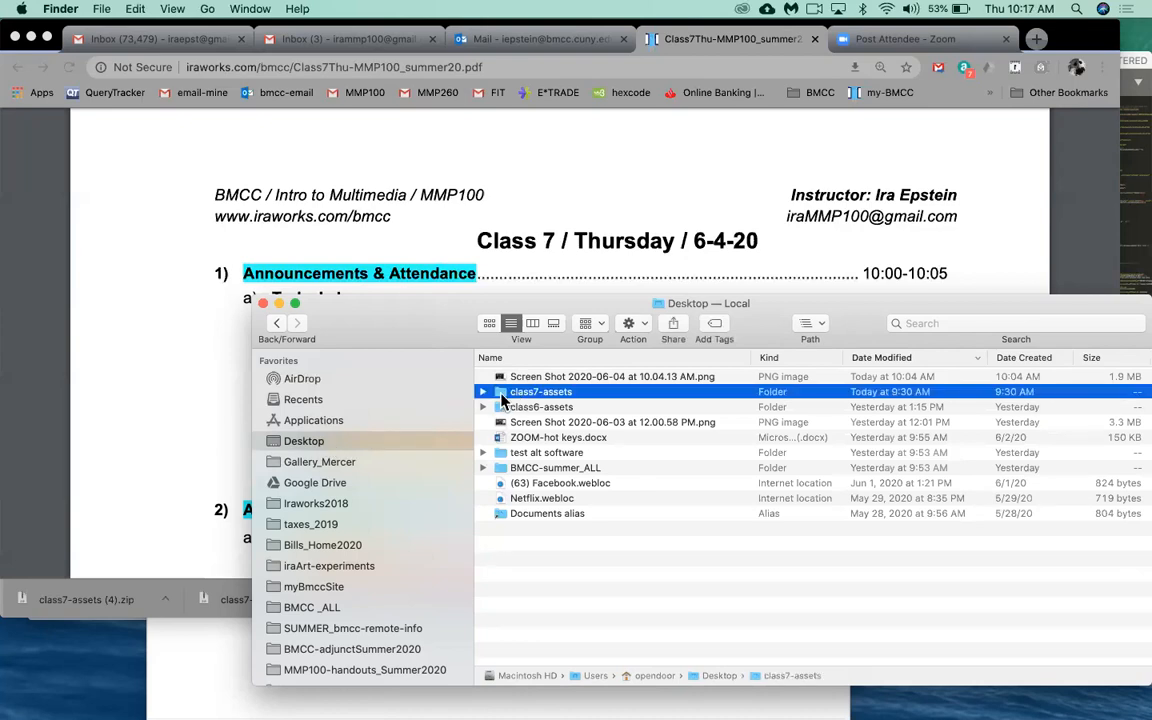
double_click(504, 396)
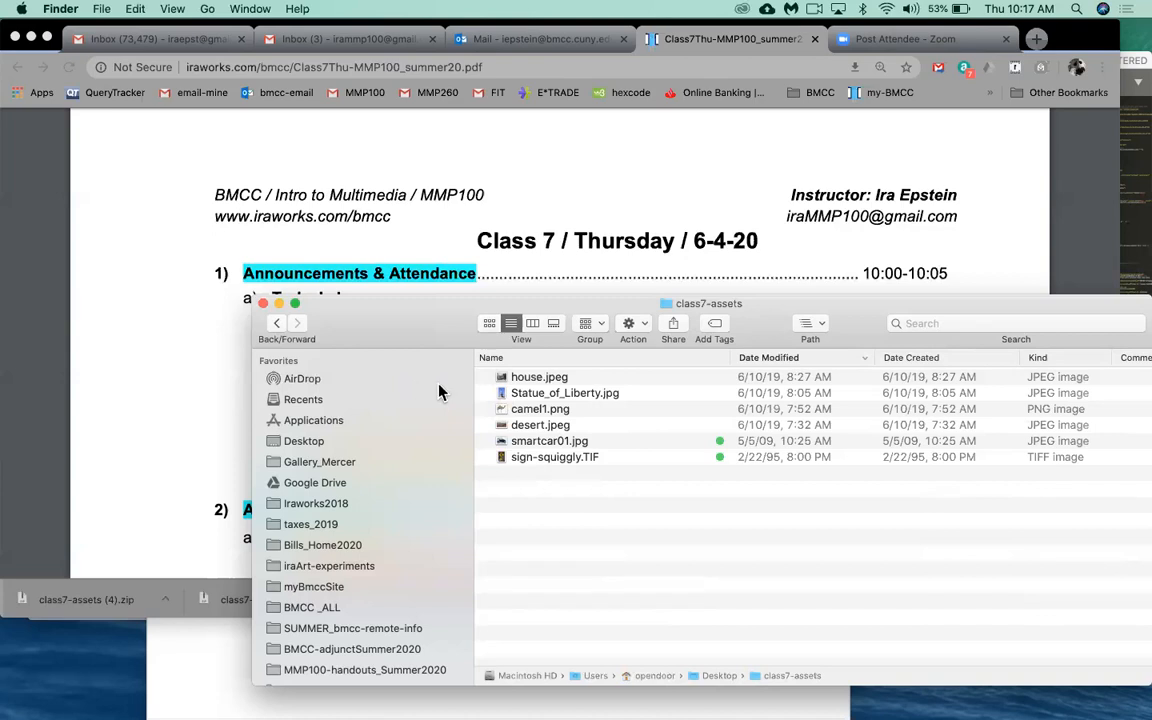
left_click(278, 323)
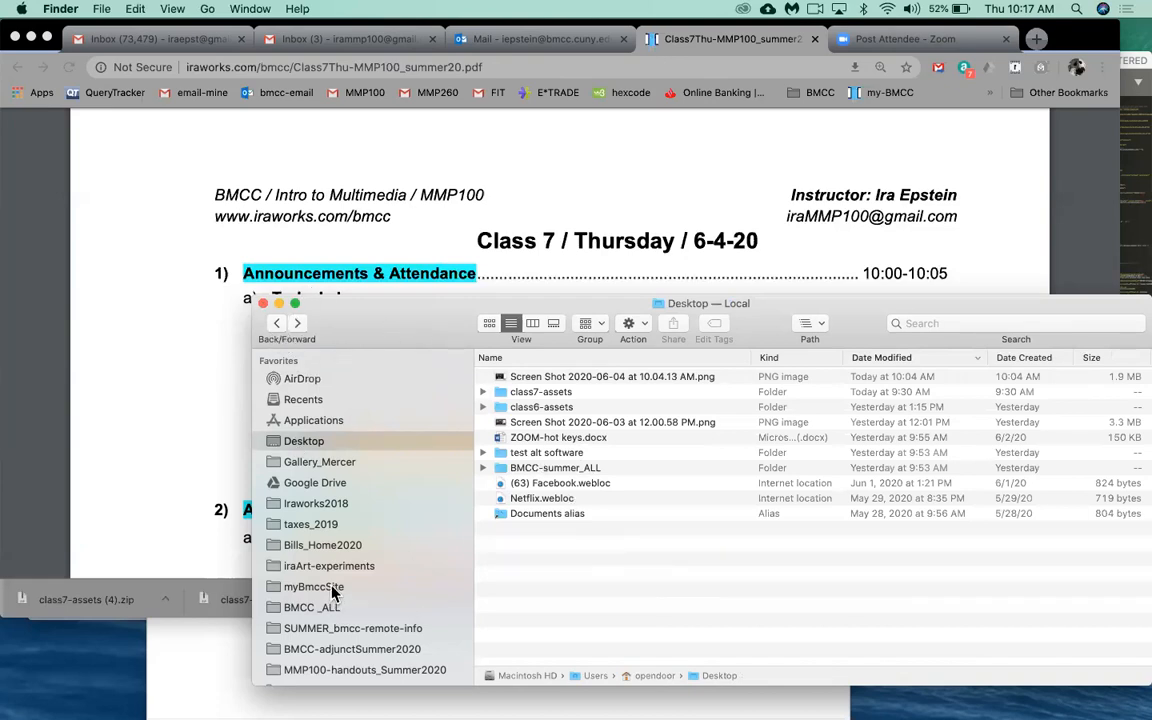
- Go back to the Downloads folder and show the actions available for class7-assets (1).zip without choosing one
scroll(338, 577, "down", 4)
scroll(340, 577, "up", 5)
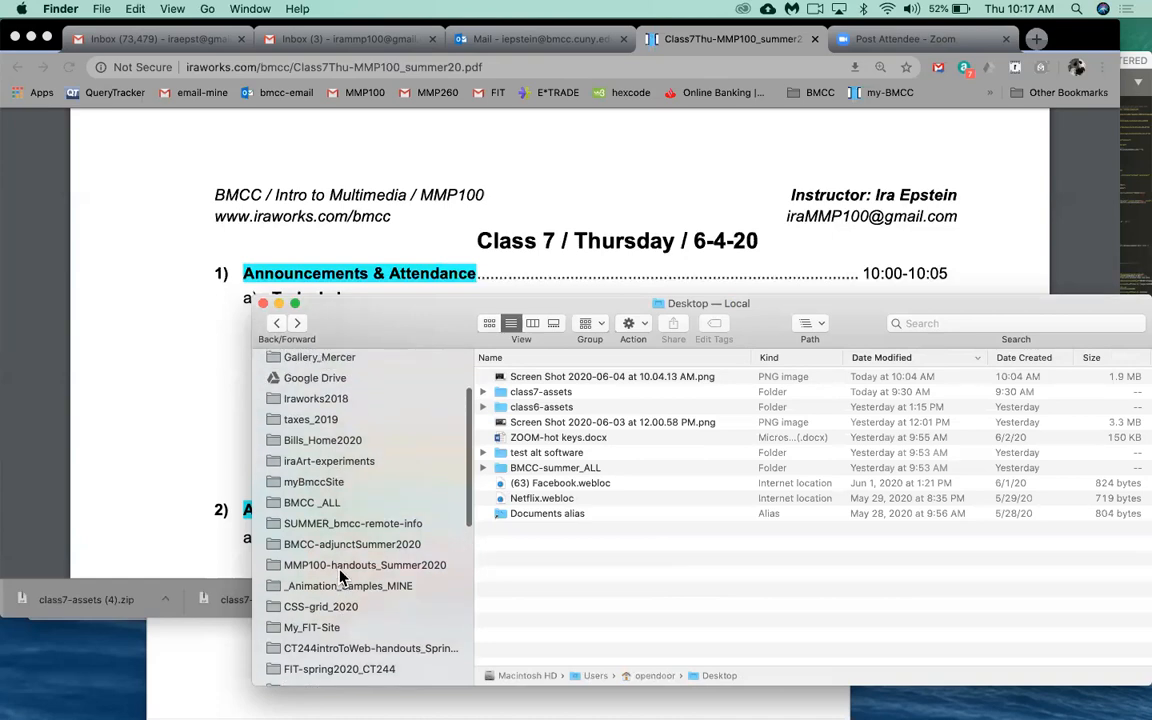
scroll(340, 577, "down", 6)
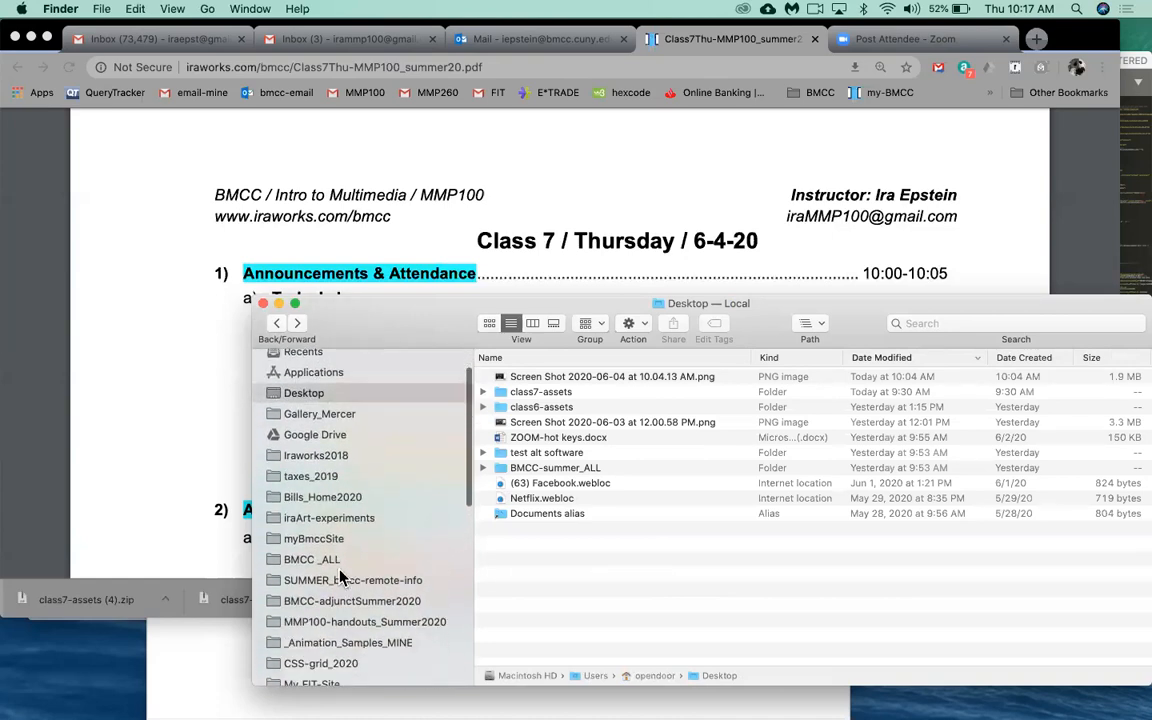
left_click(310, 628)
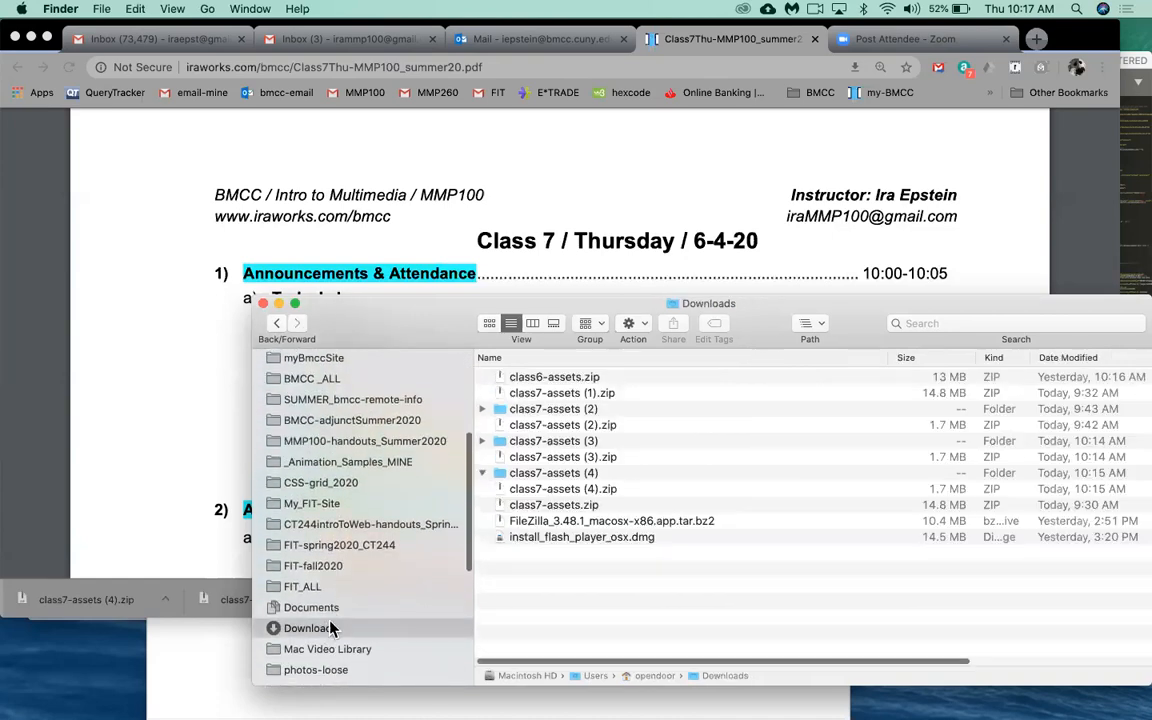
left_click(577, 394)
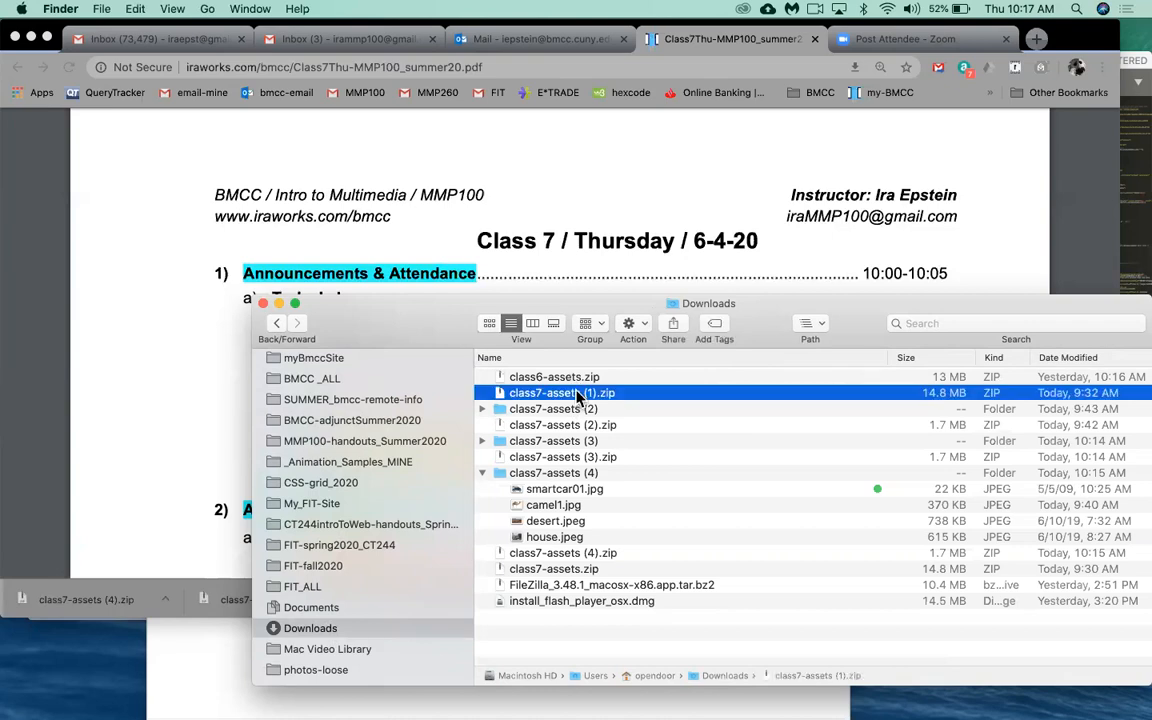
right_click(577, 397)
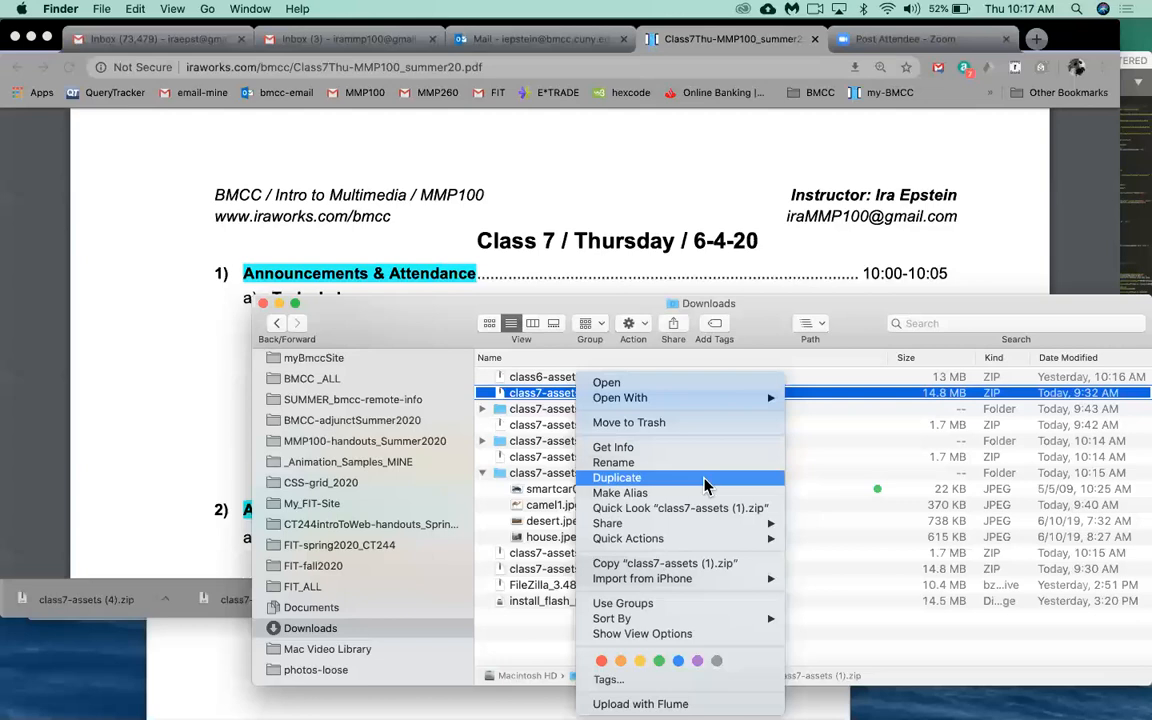
left_click(760, 339)
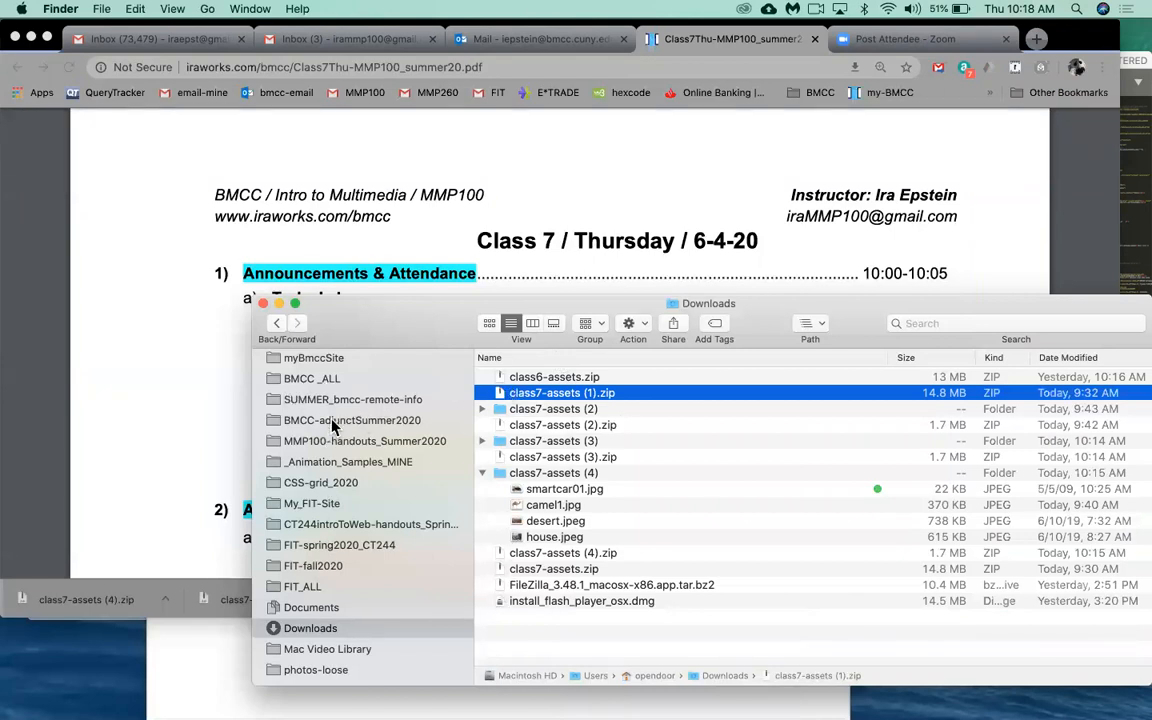
- Return to the Desktop and open its class7-assets folder again
scroll(333, 425, "up", 5)
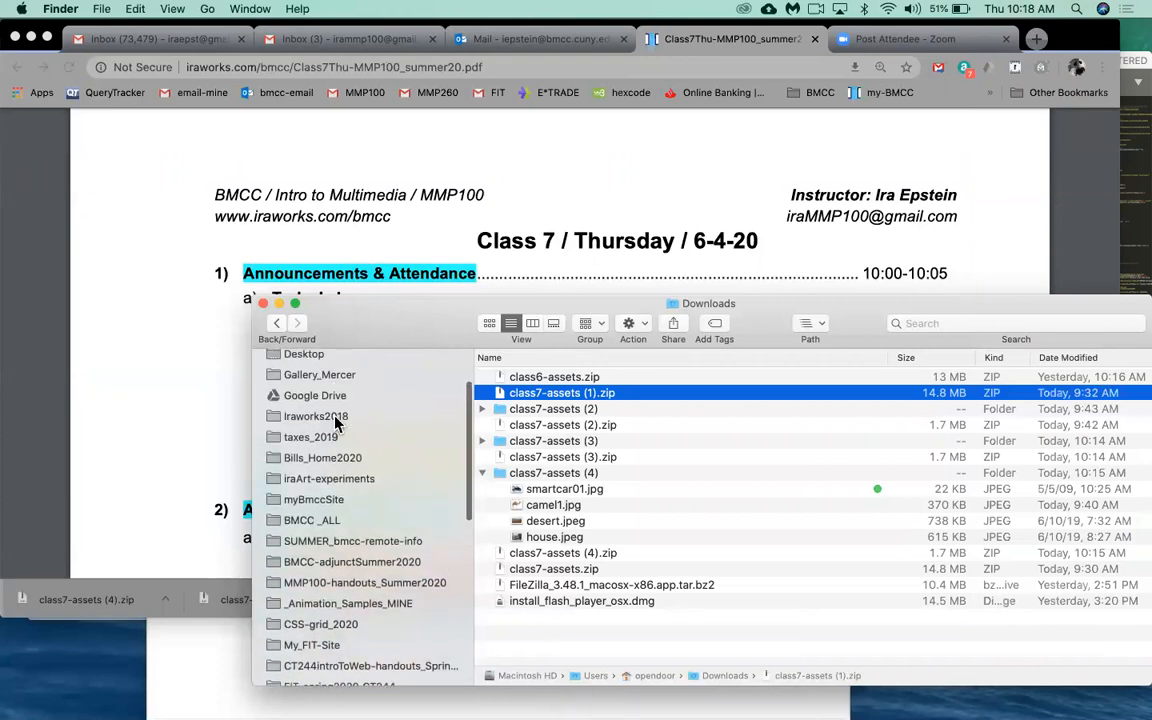
scroll(336, 425, "up", 2)
left_click(300, 390)
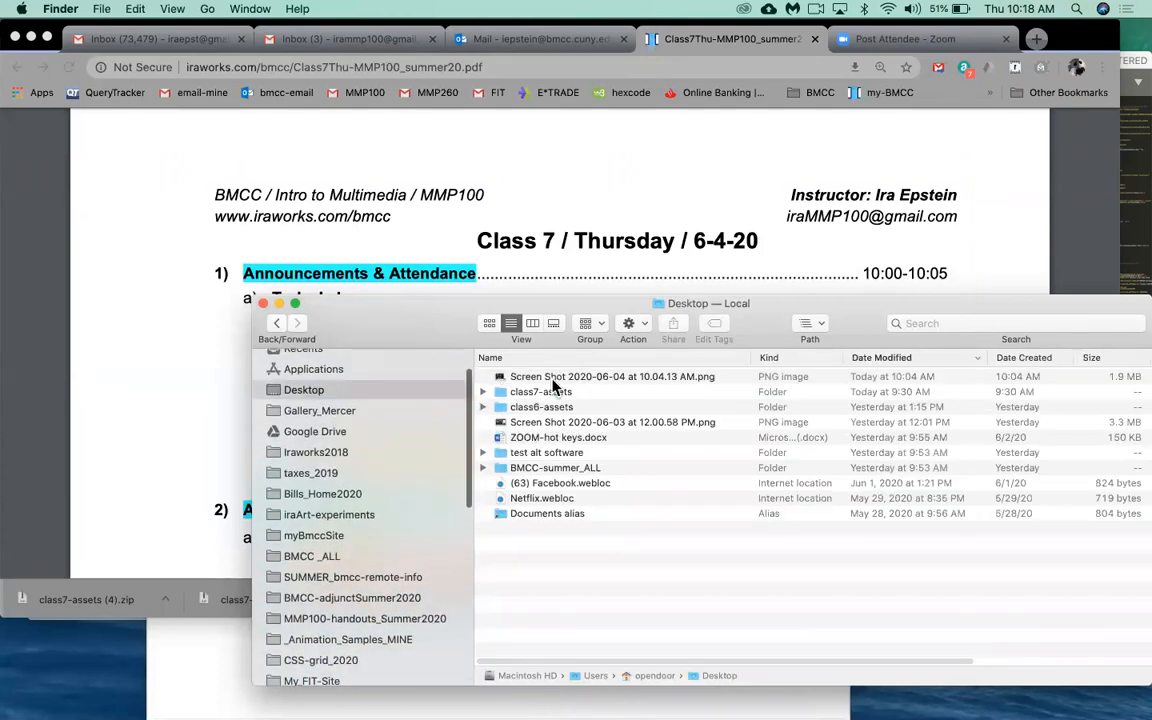
double_click(503, 395)
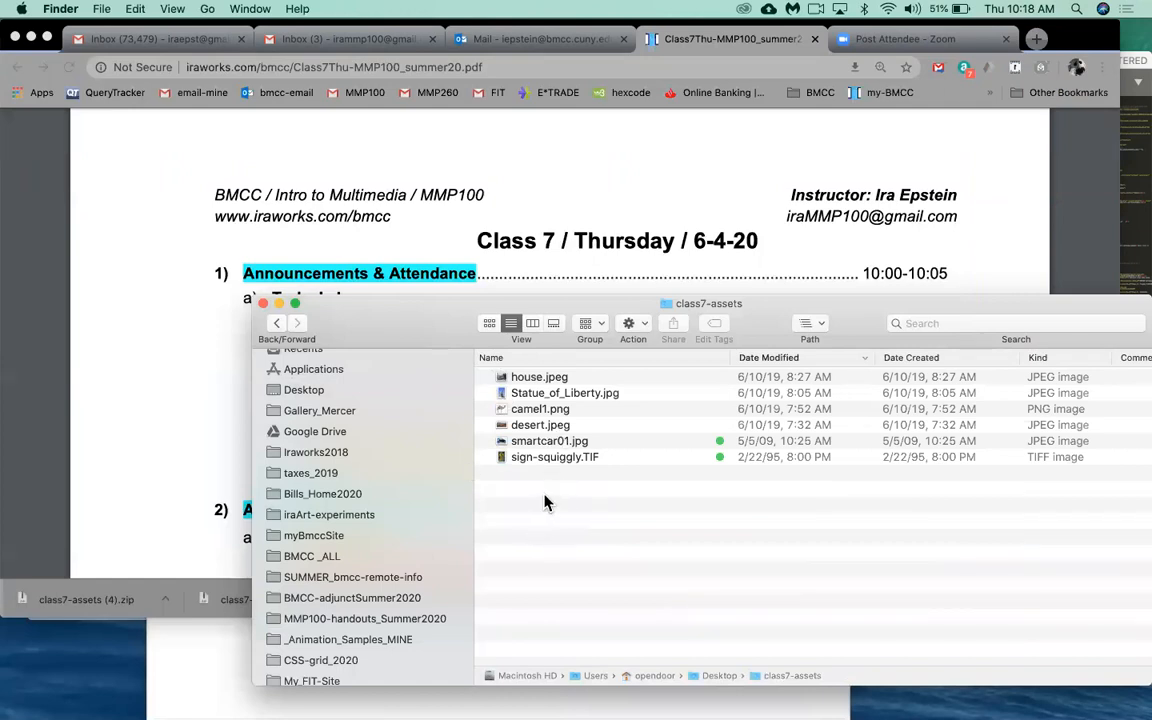
- Preview house.jpeg, Statue_of_Liberty.jpg, camel1.png and desert.jpeg with Quick Look, and select camel1.png
left_click(535, 377)
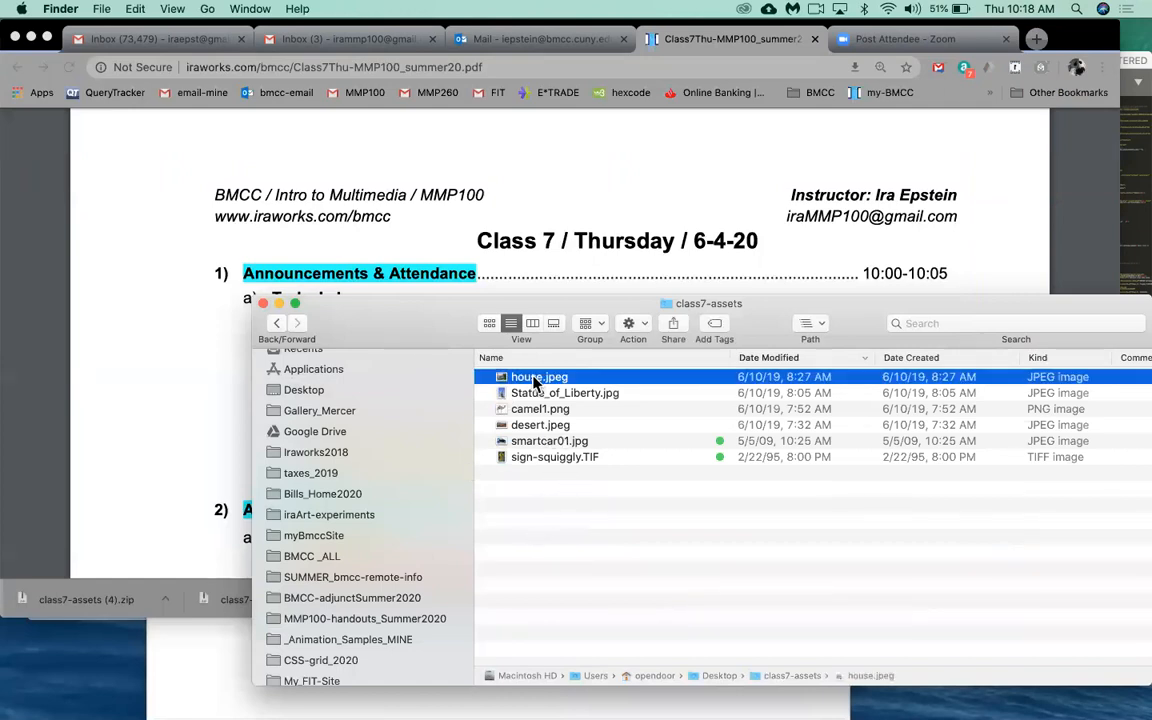
key("space")
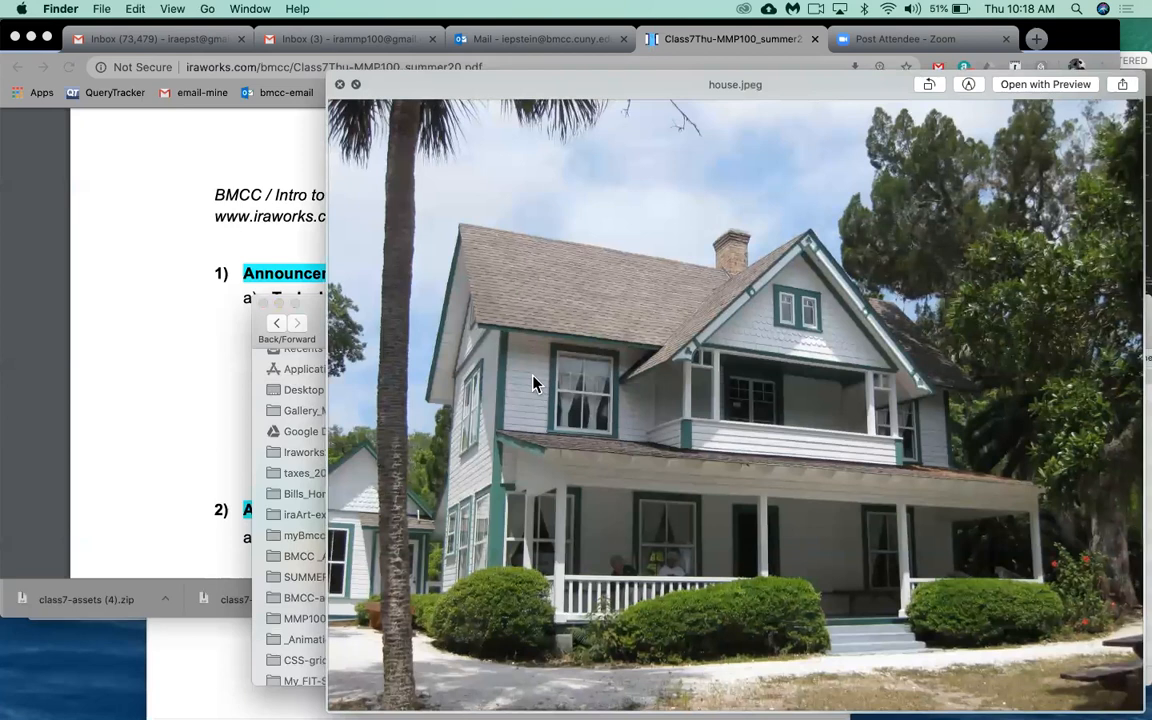
key("Down")
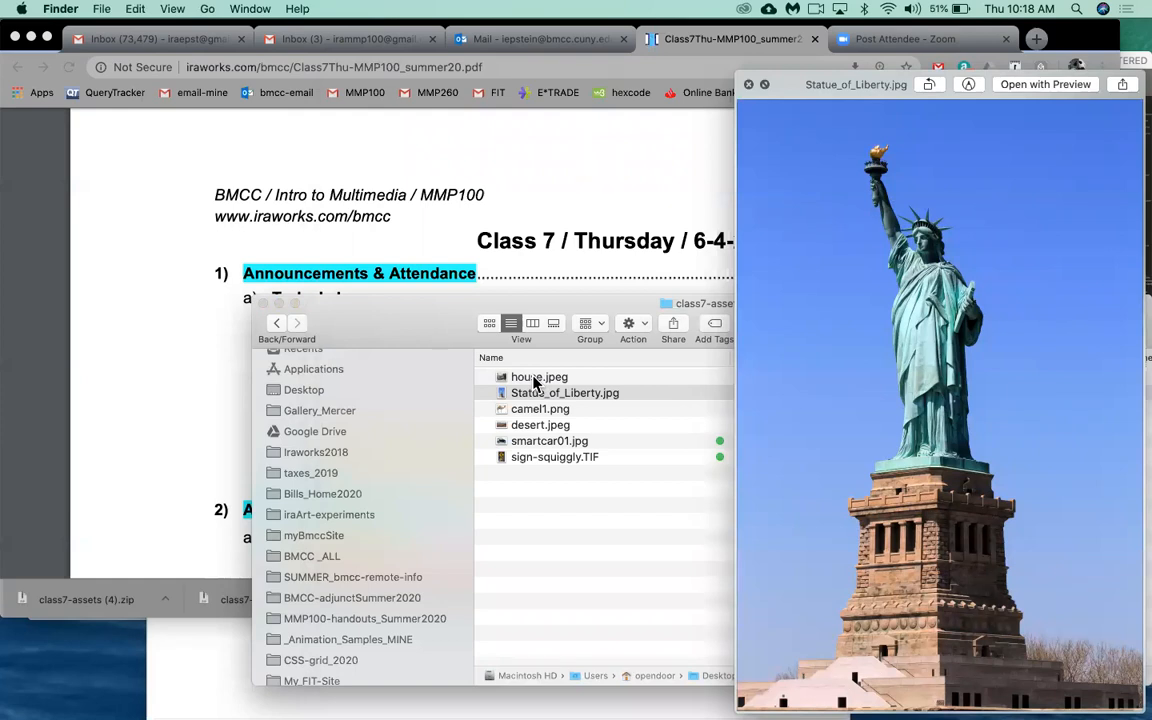
key("Down")
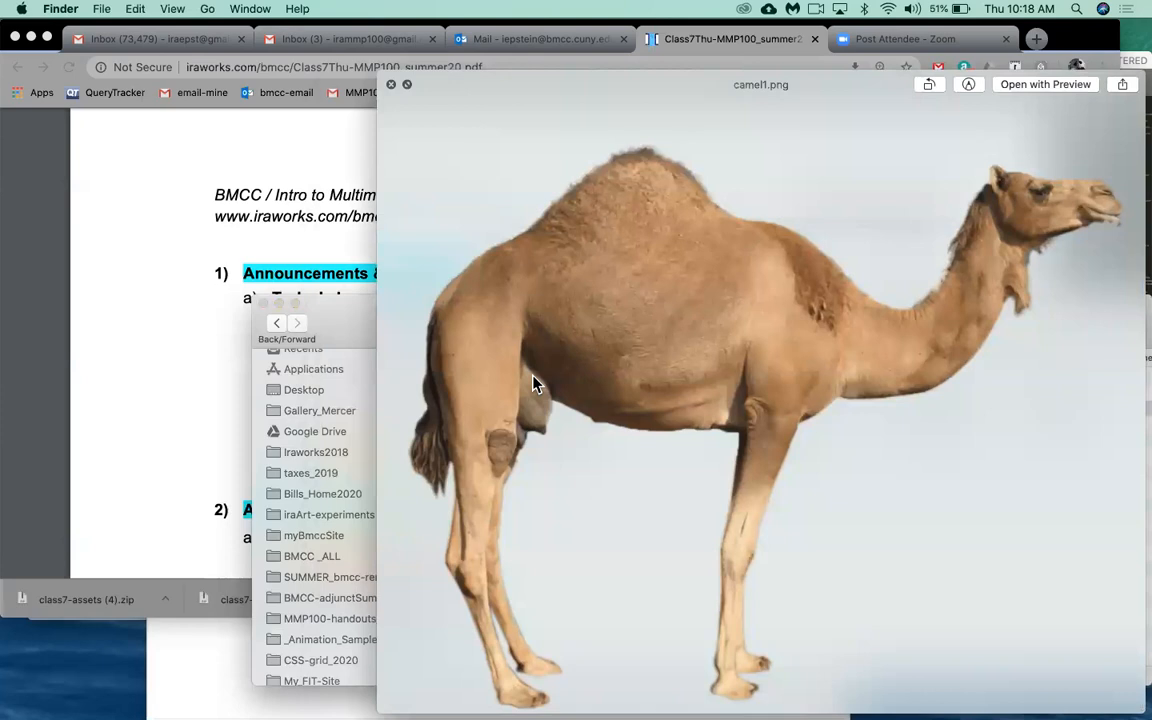
key("Down")
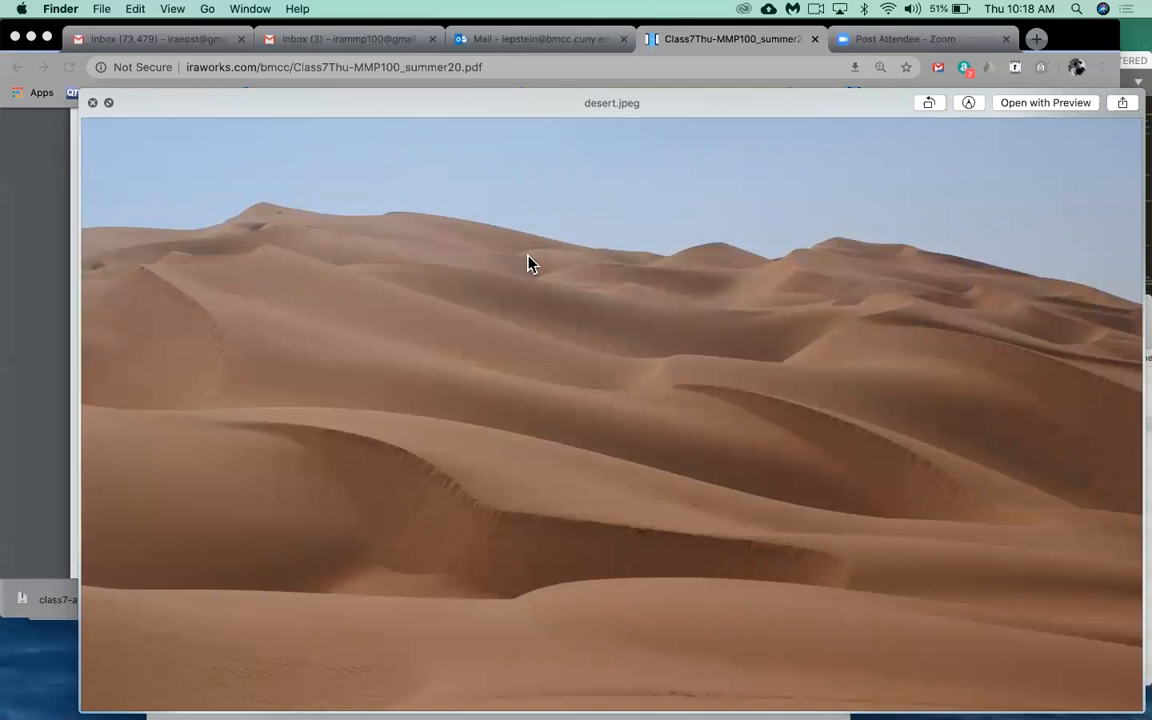
key("space")
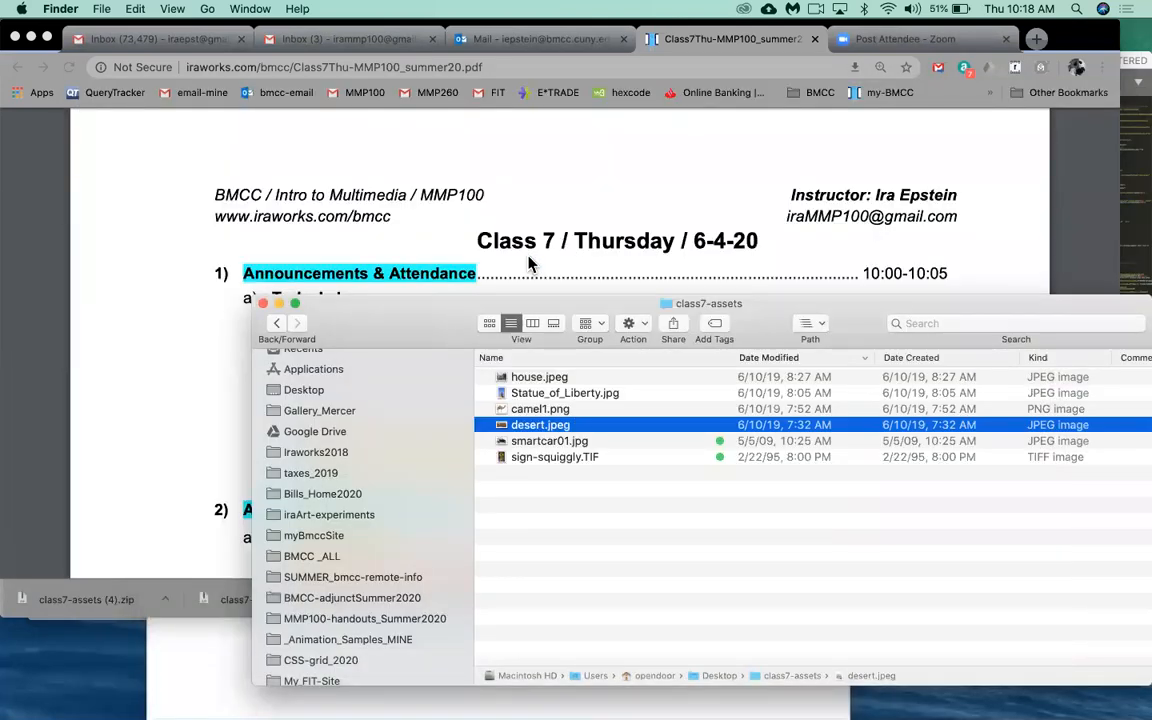
left_click(553, 411)
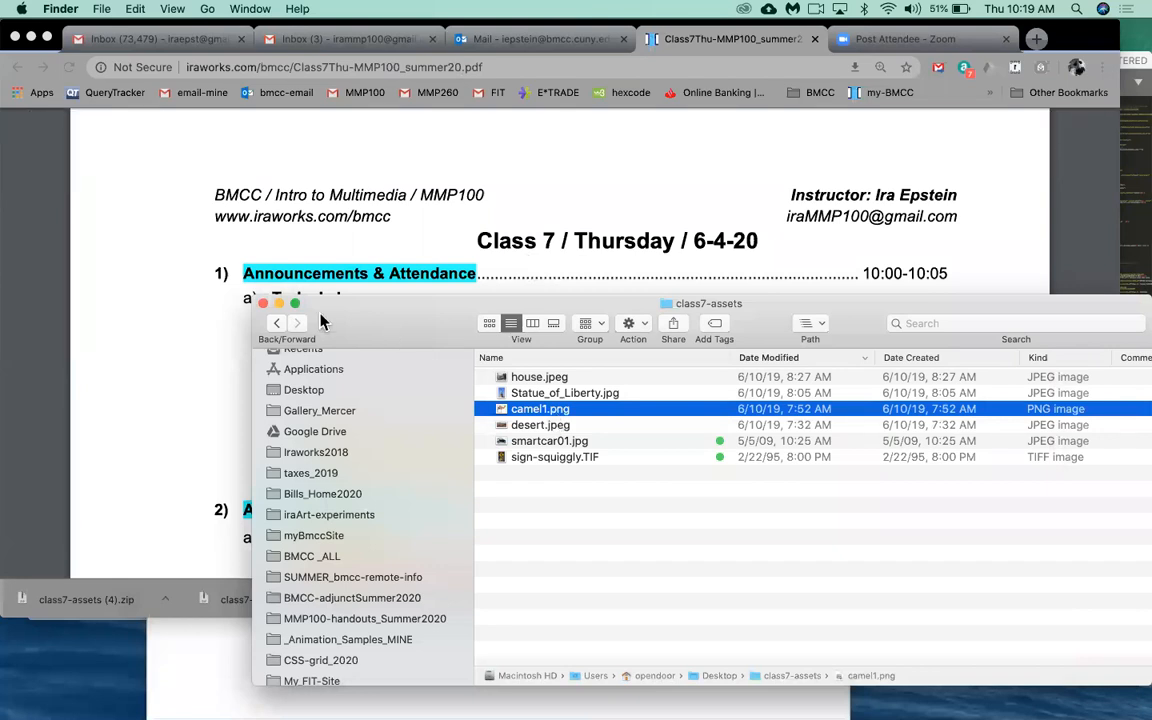
- Go back to the Desktop listing and move the class7-assets and class6-assets folders to the Trash
left_click(277, 324)
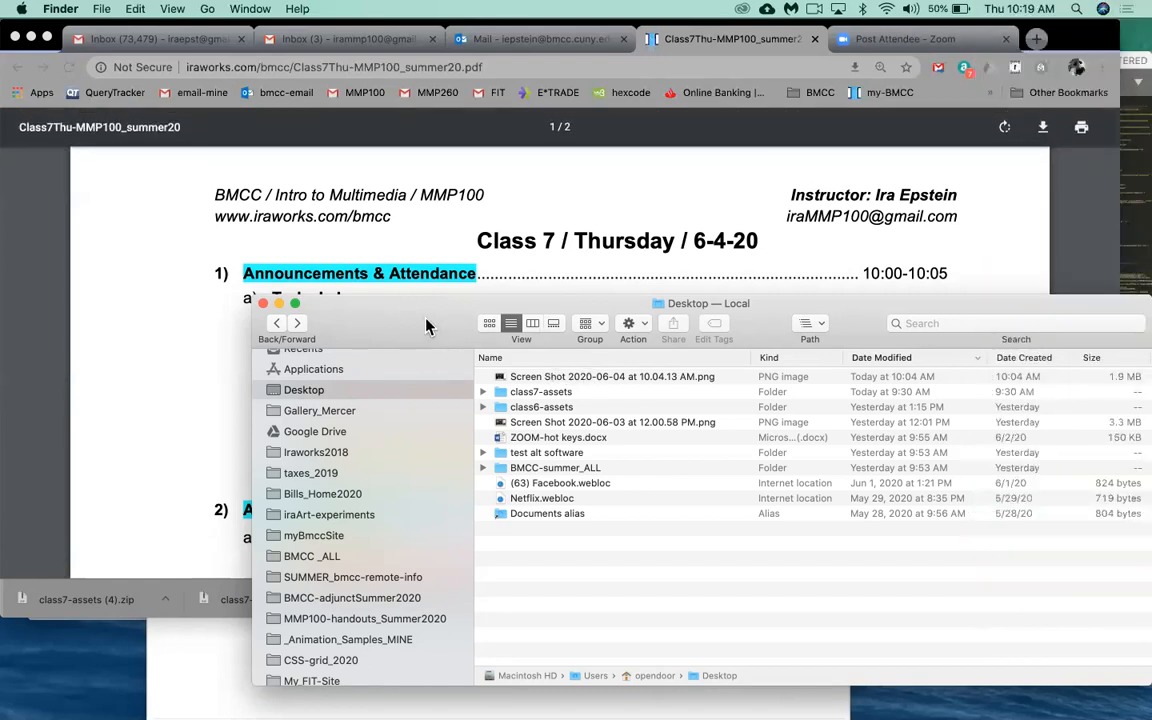
left_click_drag(425, 327, 425, 298)
left_click(531, 364)
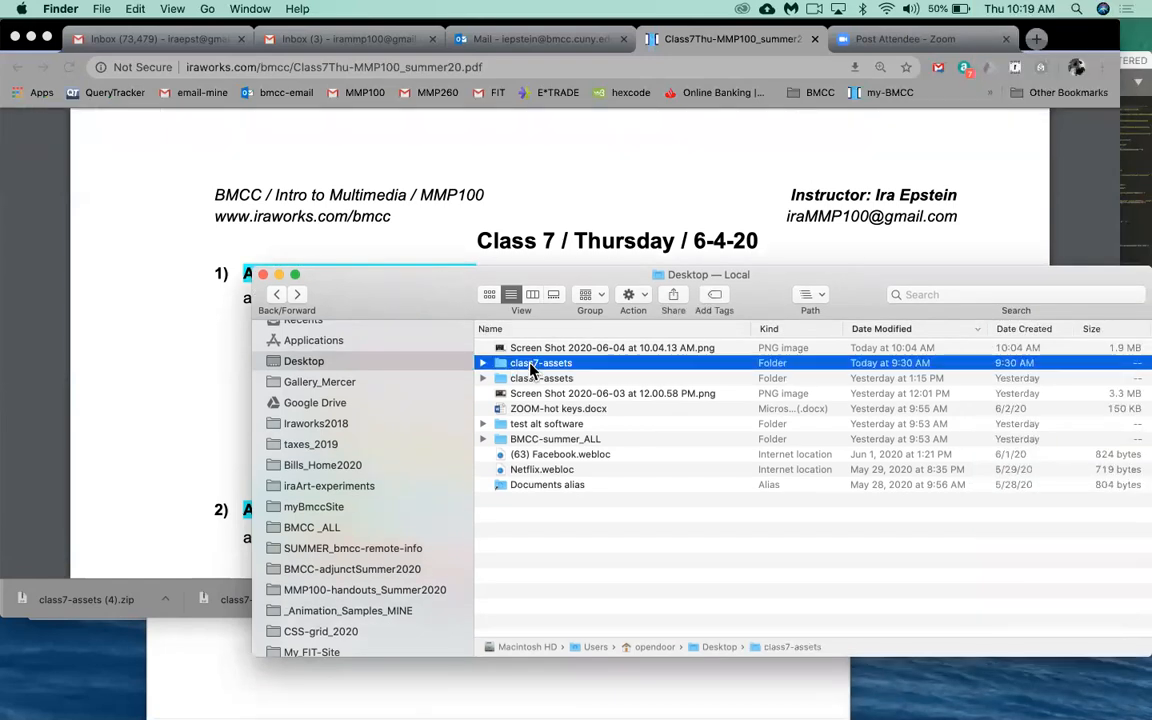
left_click(536, 380, "shift")
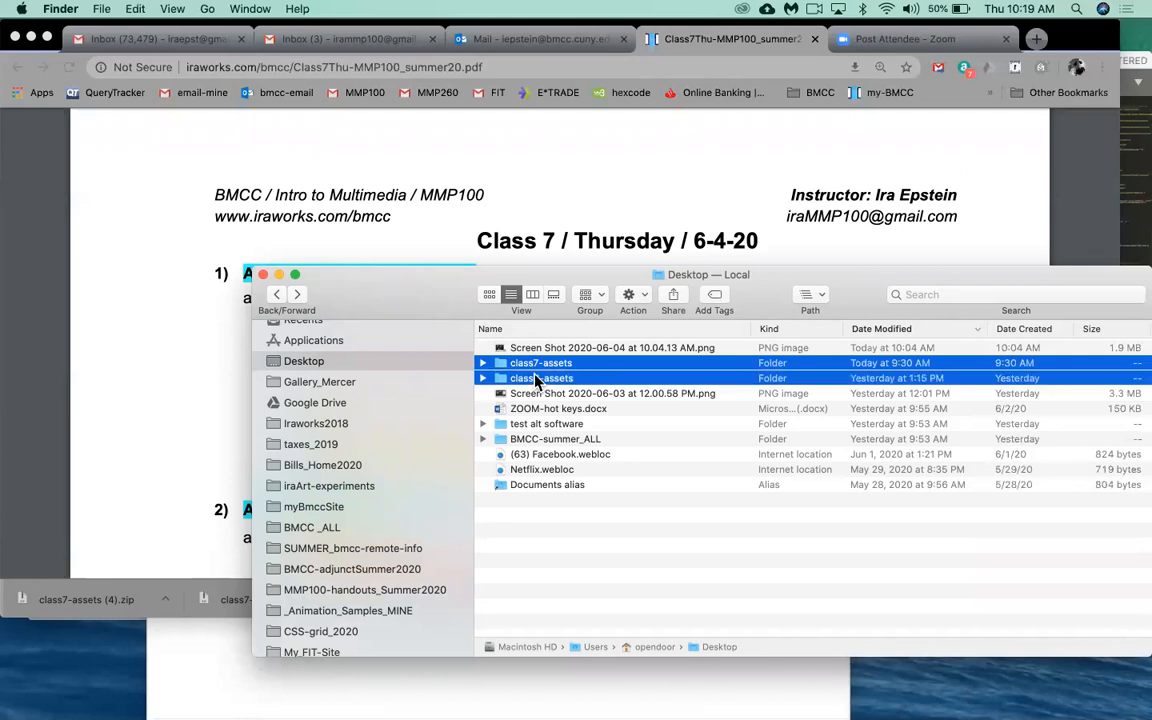
right_click(536, 380)
left_click(527, 291)
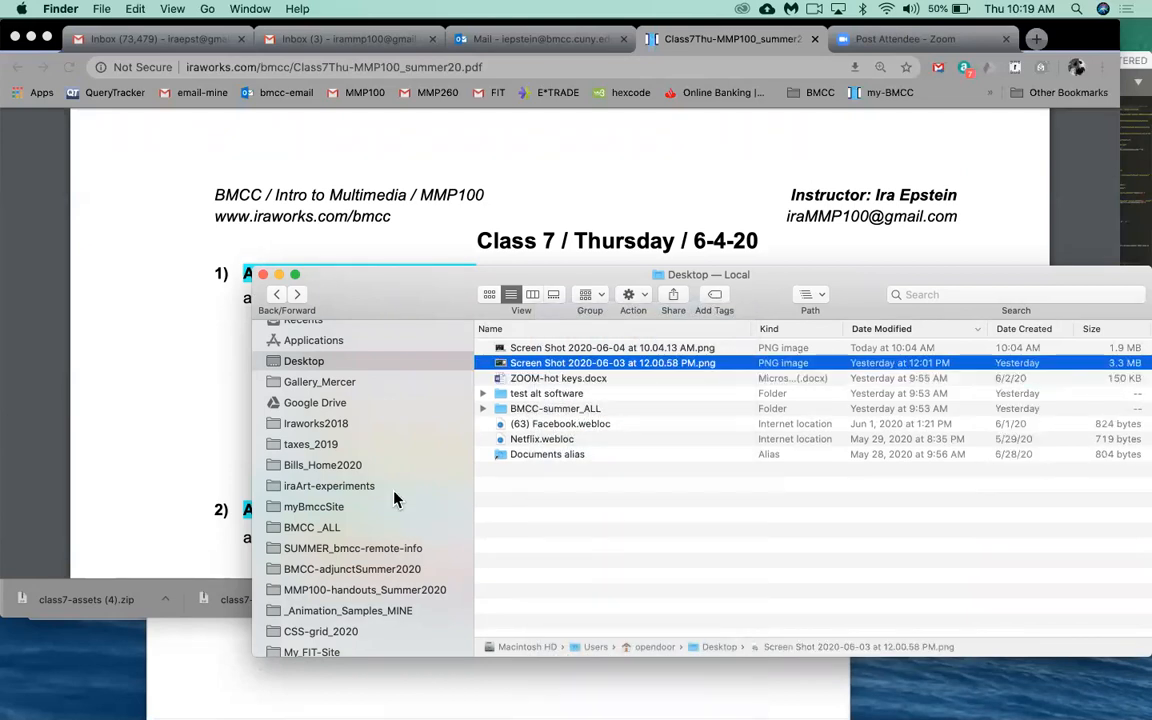
- In the Downloads folder, move the six items from class6-assets.zip through class7-assets (3).zip to the Trash
scroll(395, 500, "down", 5)
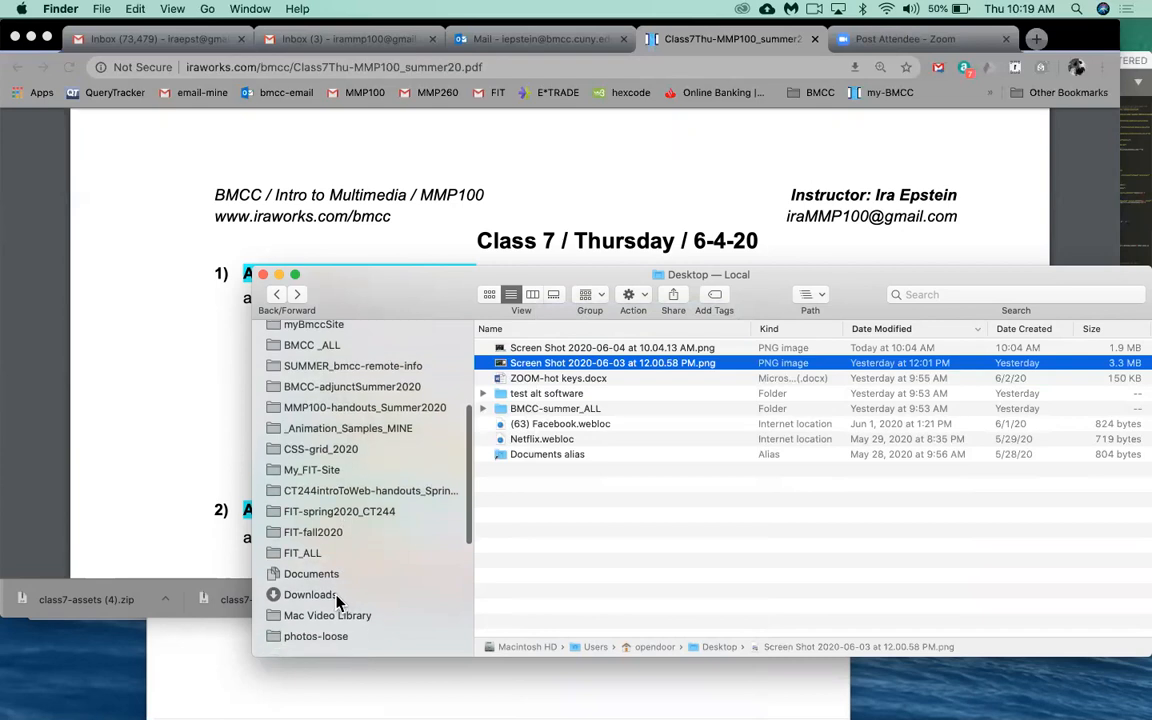
left_click(337, 598)
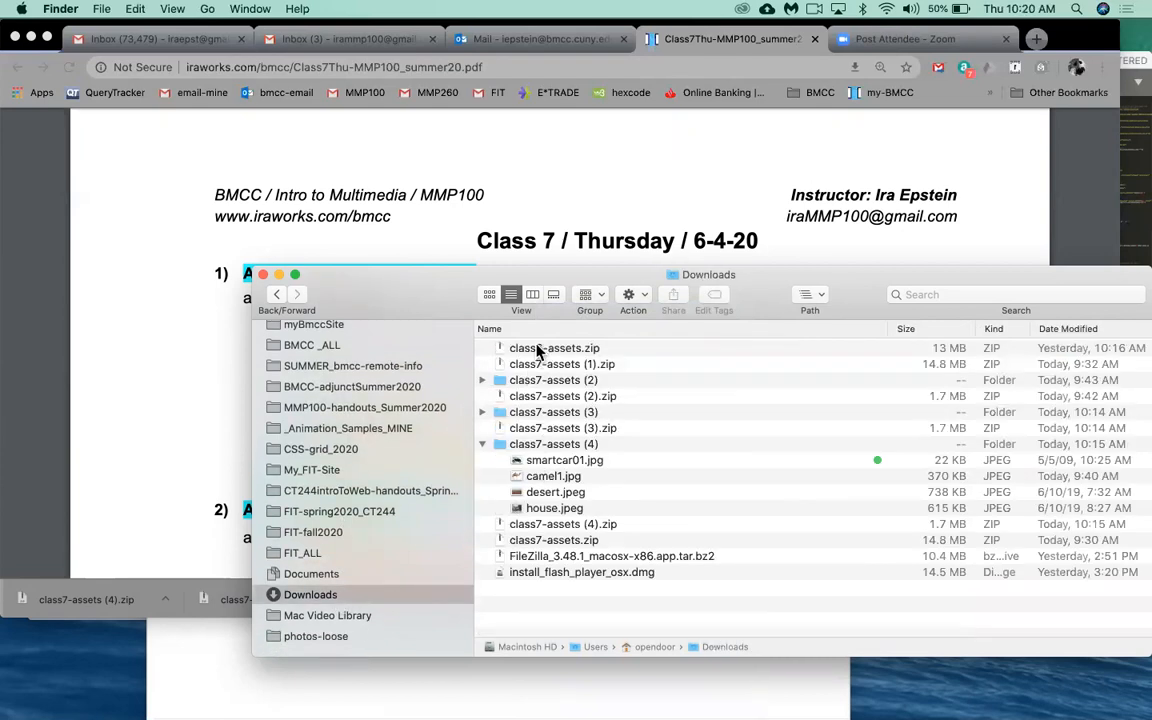
left_click(537, 350)
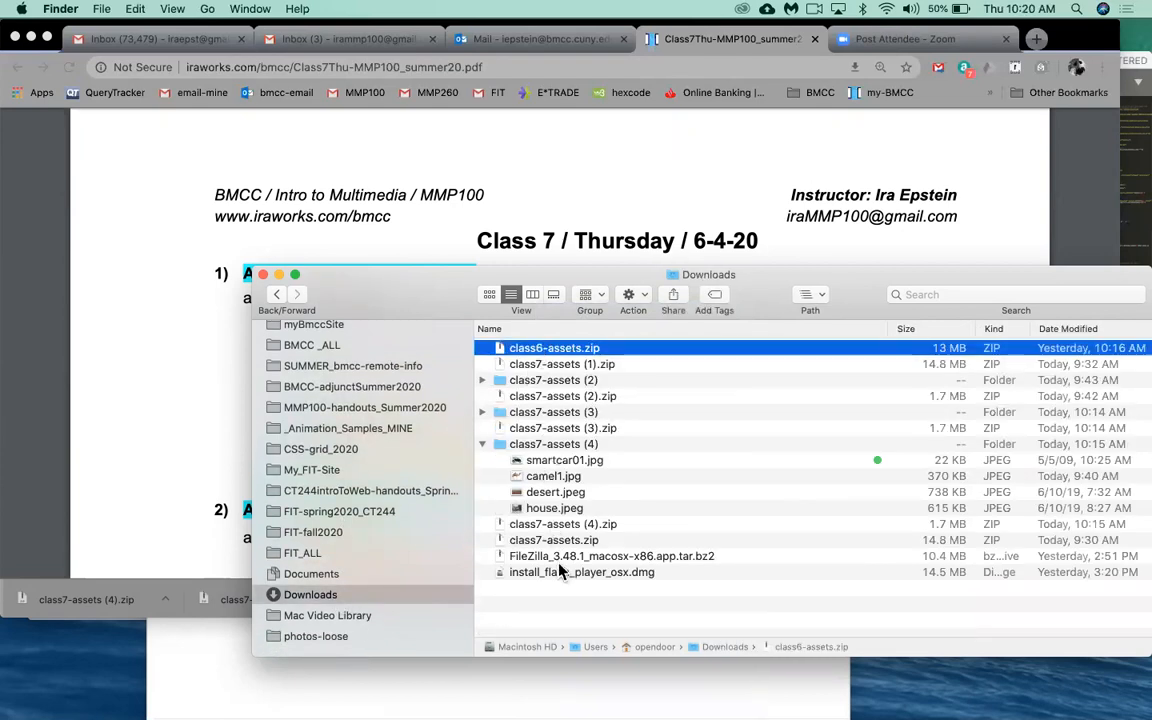
left_click(545, 430, "shift")
right_click(553, 436)
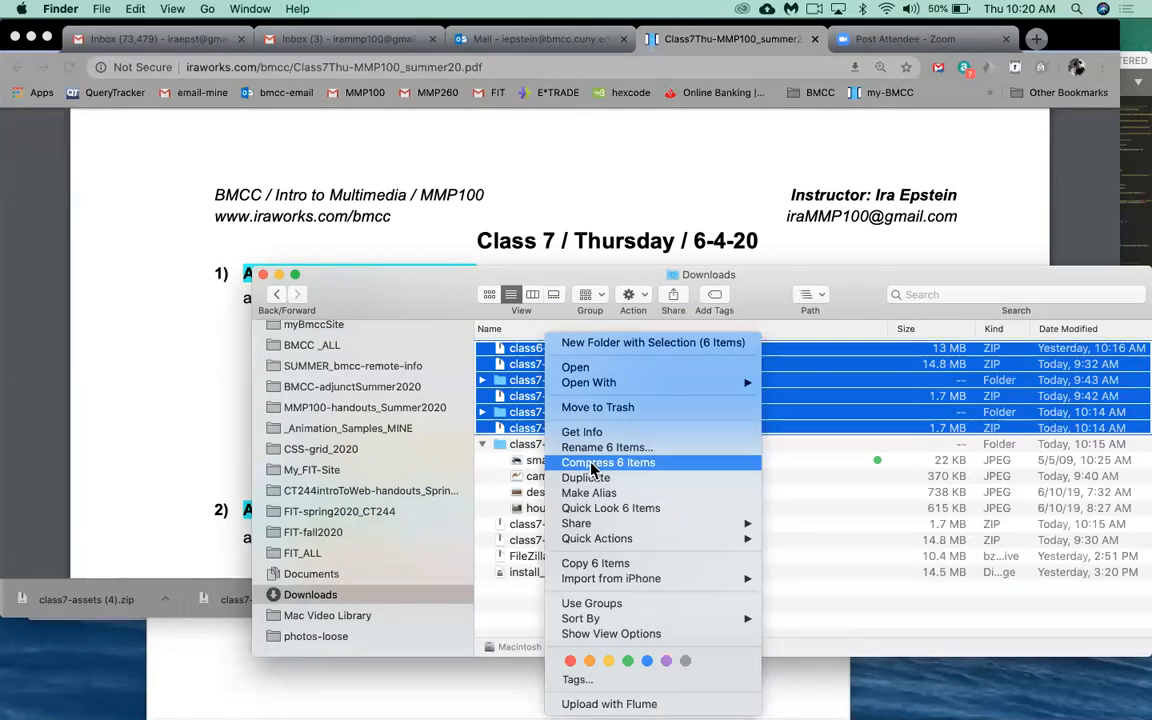
left_click(594, 408)
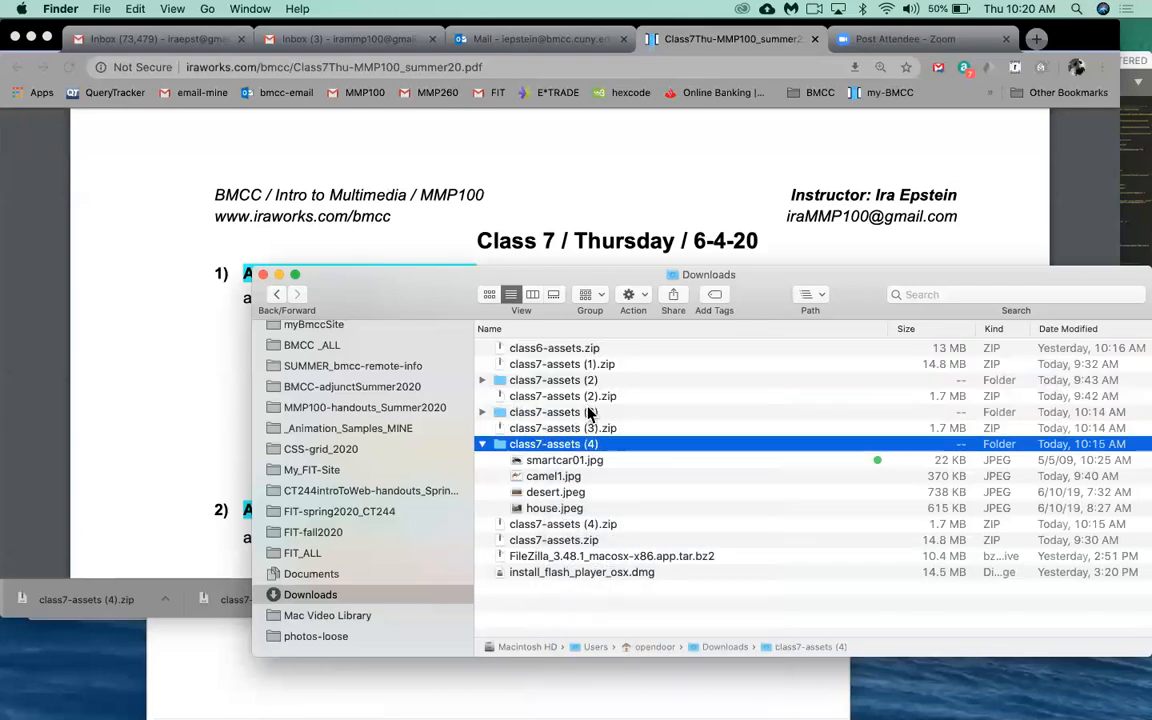
- Move class7-assets (4).zip, class7-assets.zip, the FileZilla archive and install_flash_player_osx.dmg from Downloads to the Trash
left_click(566, 428)
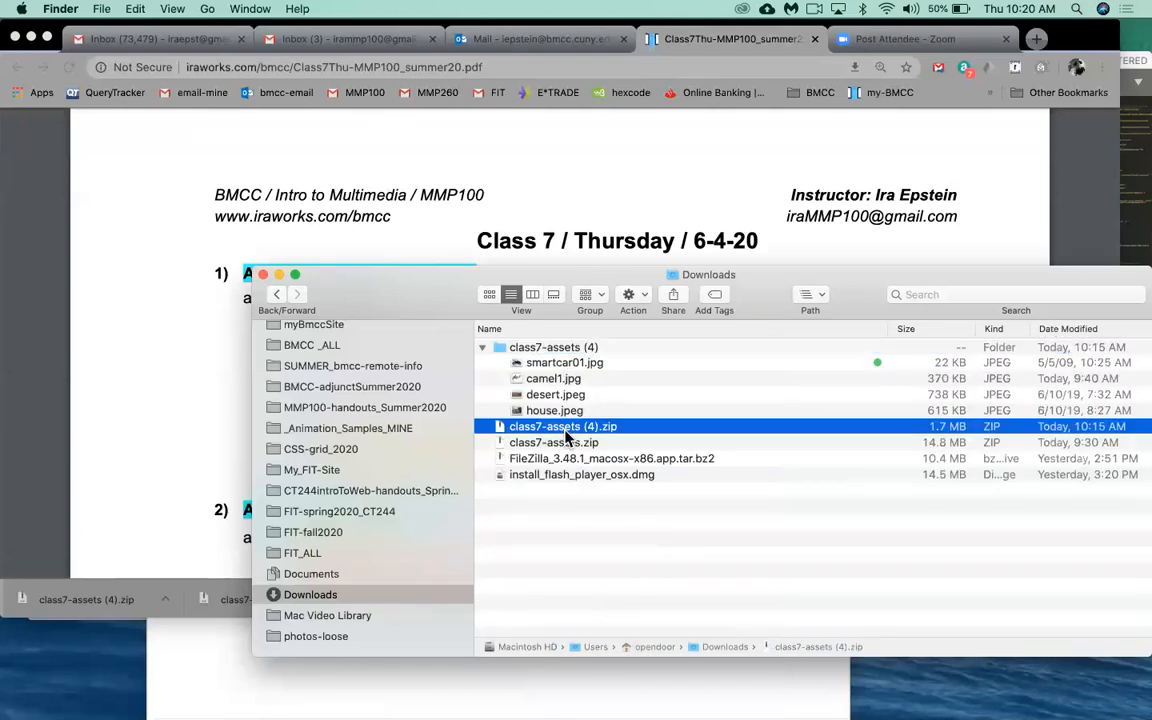
left_click(581, 485, "shift")
right_click(580, 482)
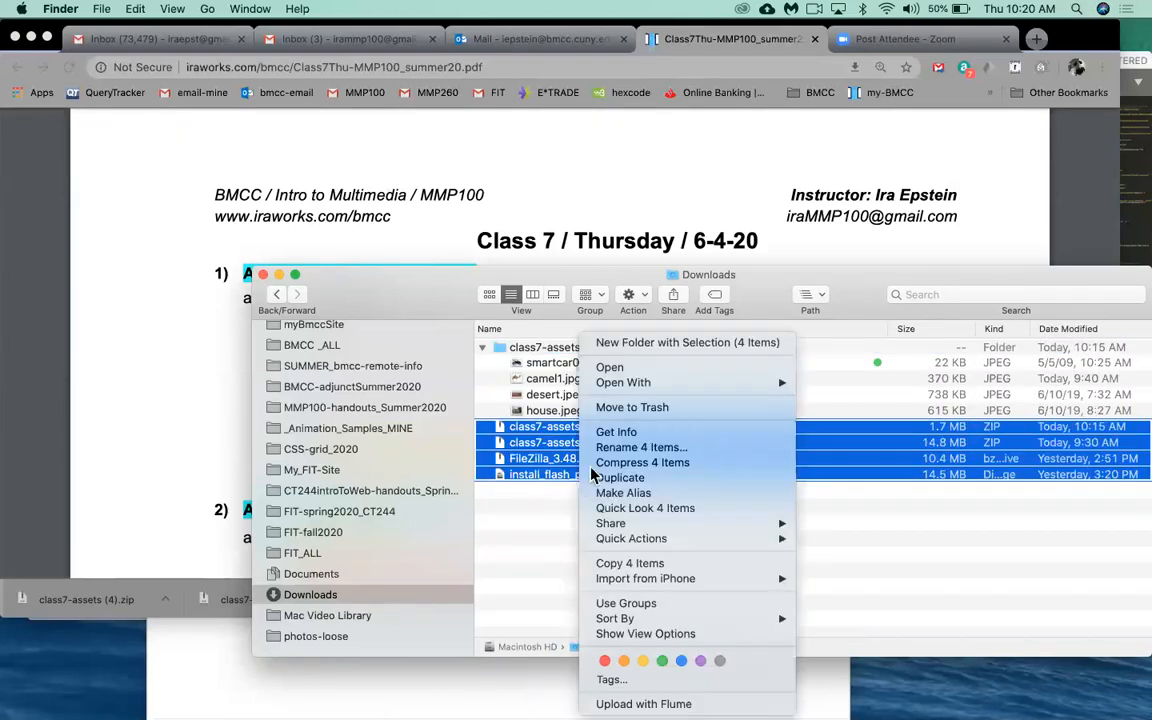
left_click(647, 409)
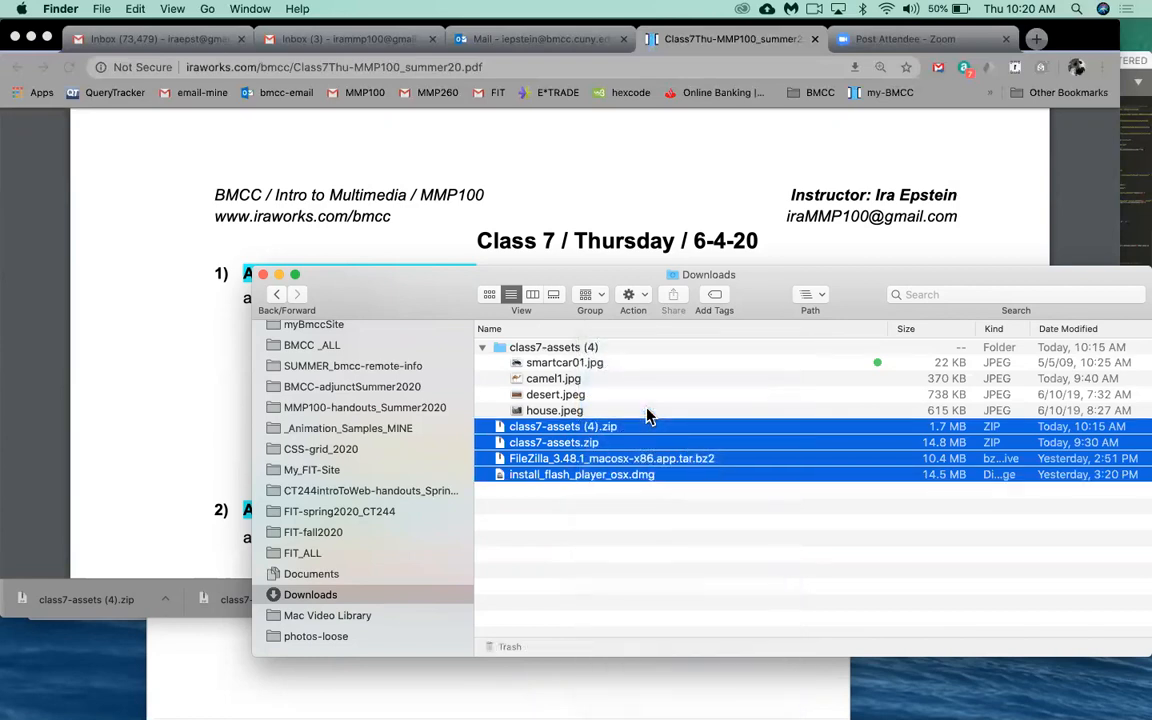
- Check the contents of the class7-assets (4) folder, return to Downloads and rename the folder class7-assets
double_click(586, 350)
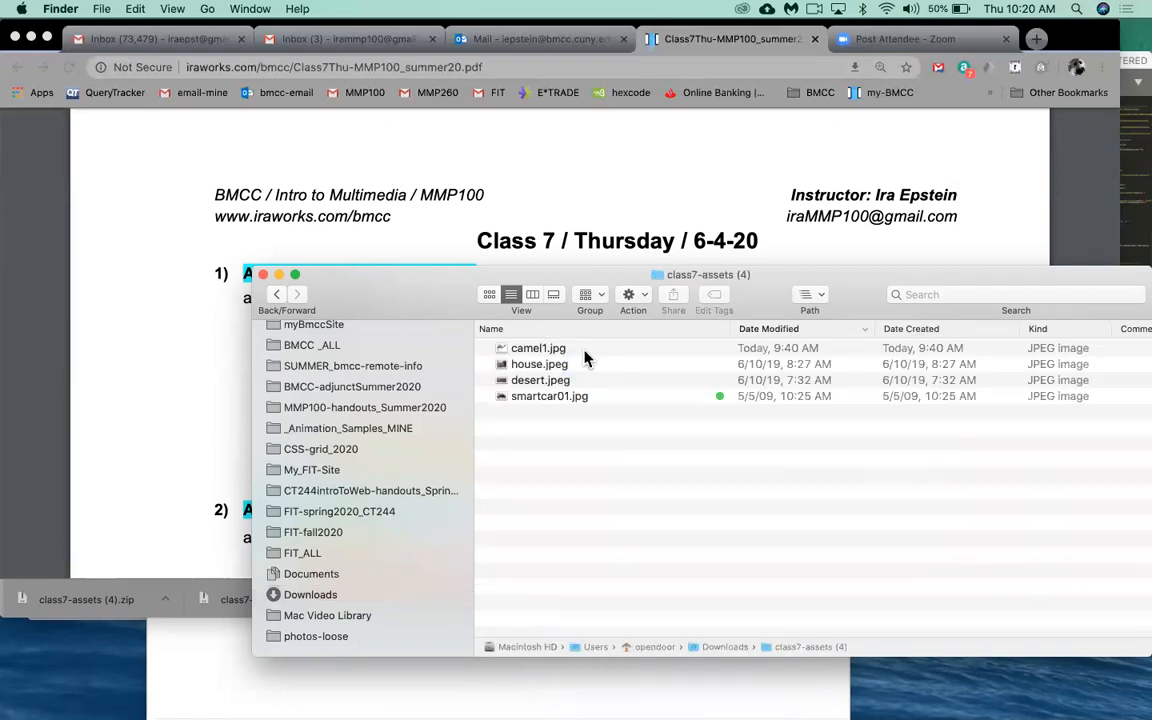
left_click(276, 294)
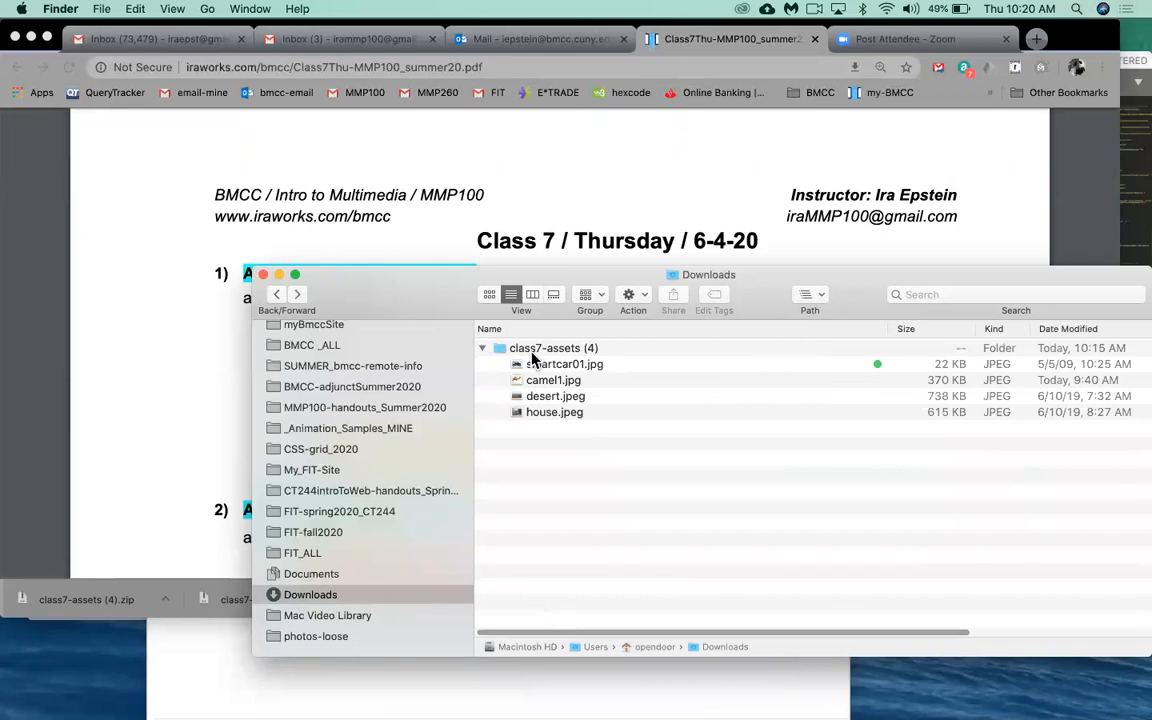
left_click(537, 349)
left_click(535, 351)
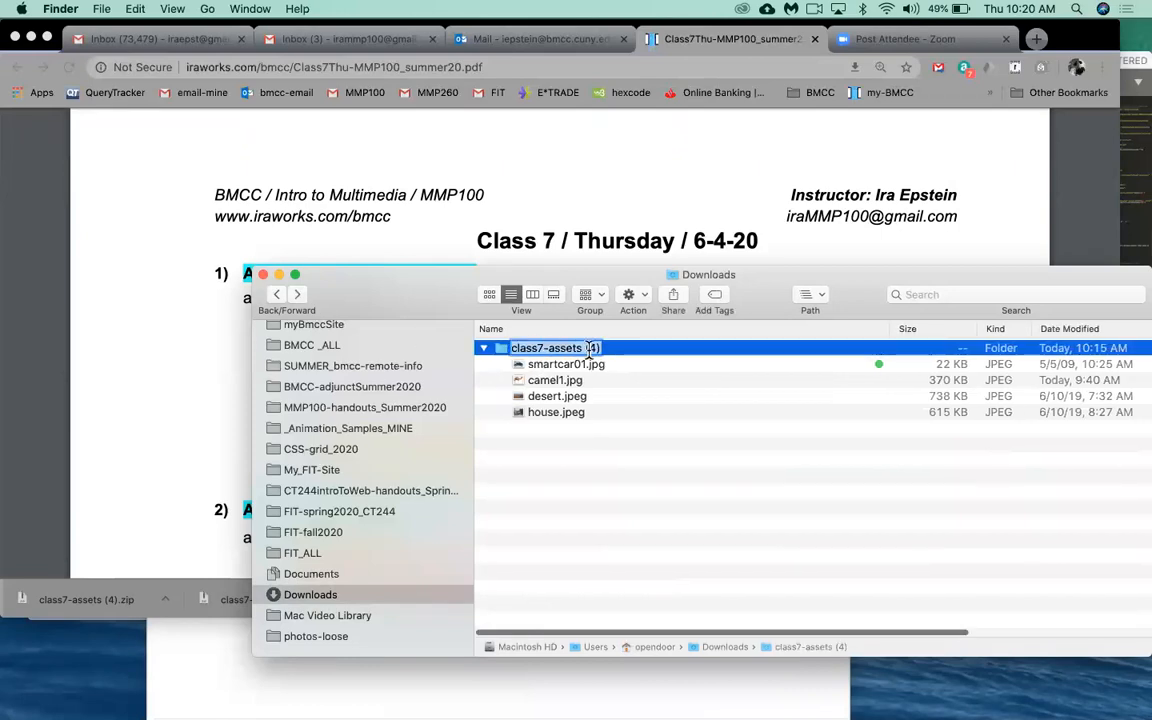
key("Right")
key("BackSpace")
key("BackSpace")
key("BackSpace")
key("BackSpace")
key("Return")
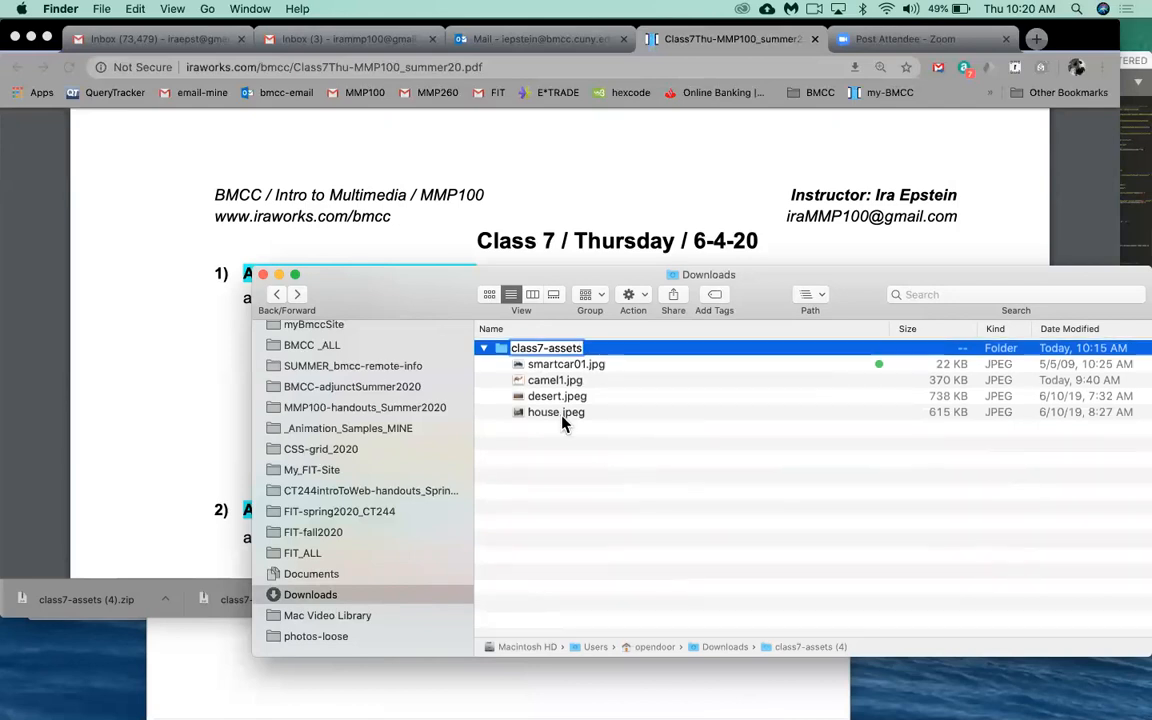
- Move the class7-assets folder from Downloads to the Desktop and open it there, shifting the window to uncover the handout
left_click(484, 348)
scroll(407, 411, "up", 5)
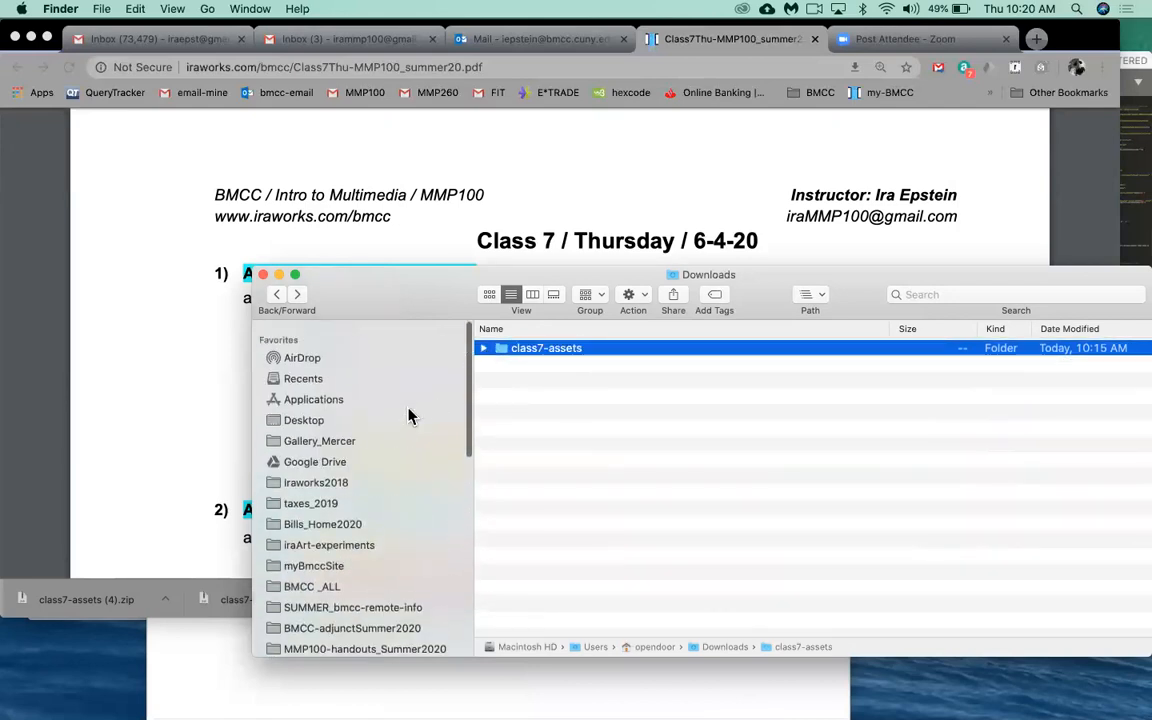
left_click_drag(504, 350, 303, 418)
left_click(303, 412)
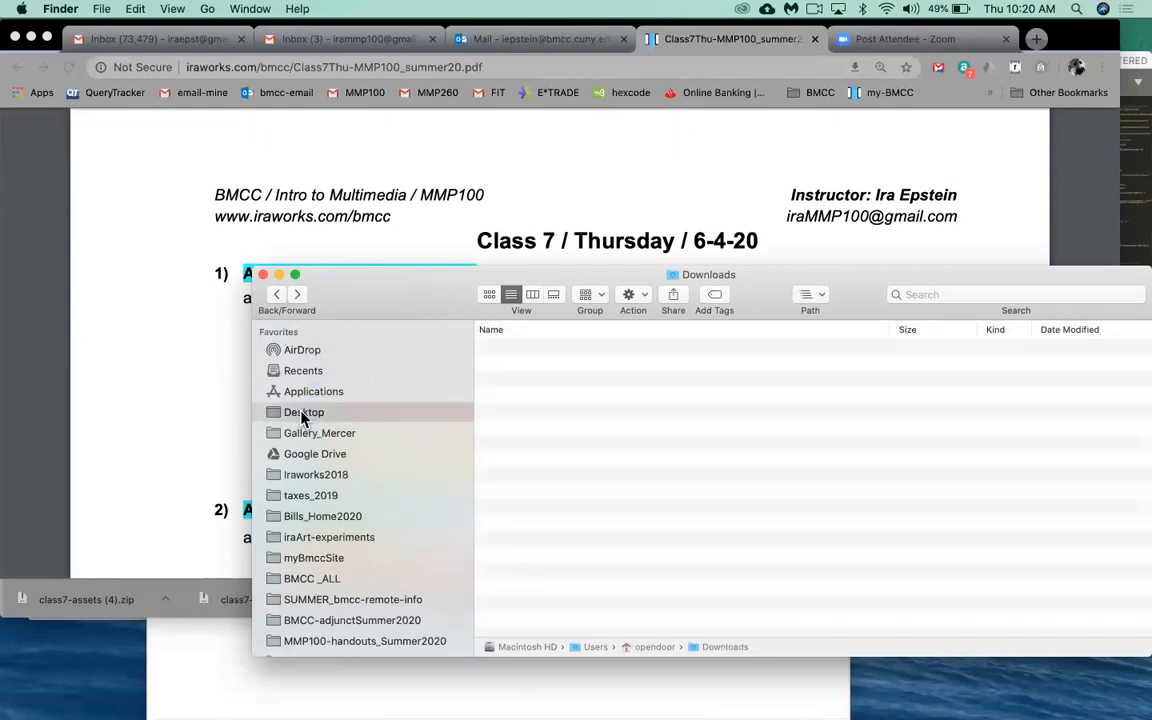
double_click(500, 350)
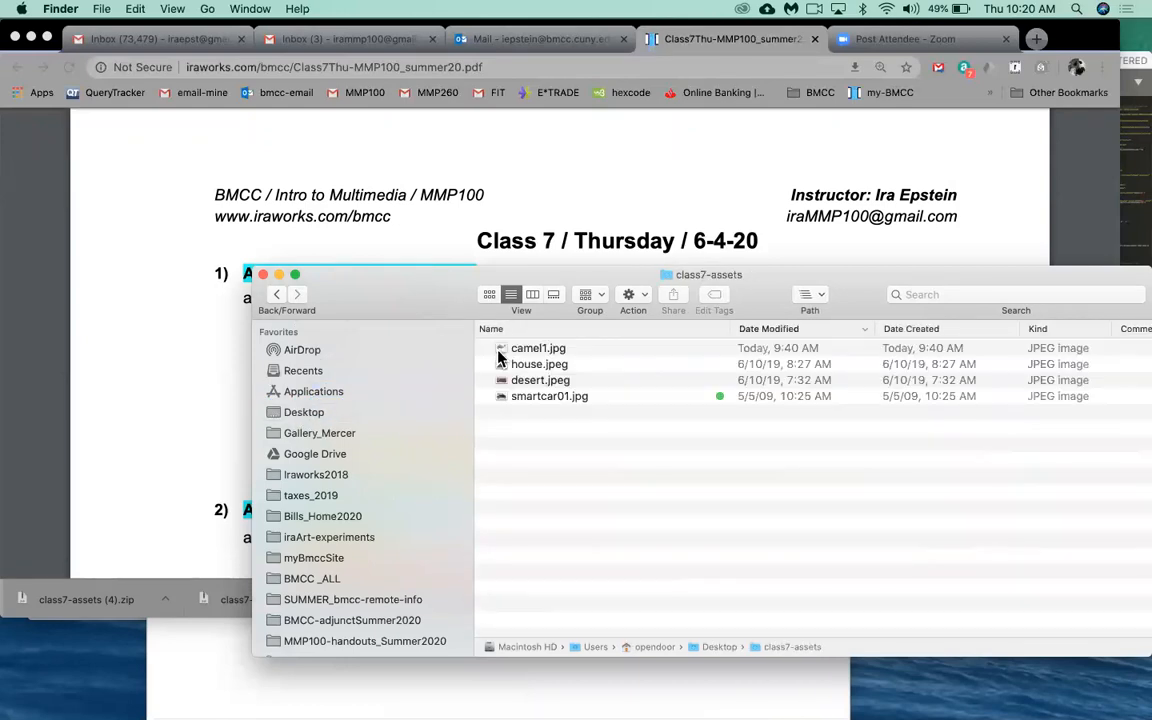
left_click_drag(525, 310, 620, 310)
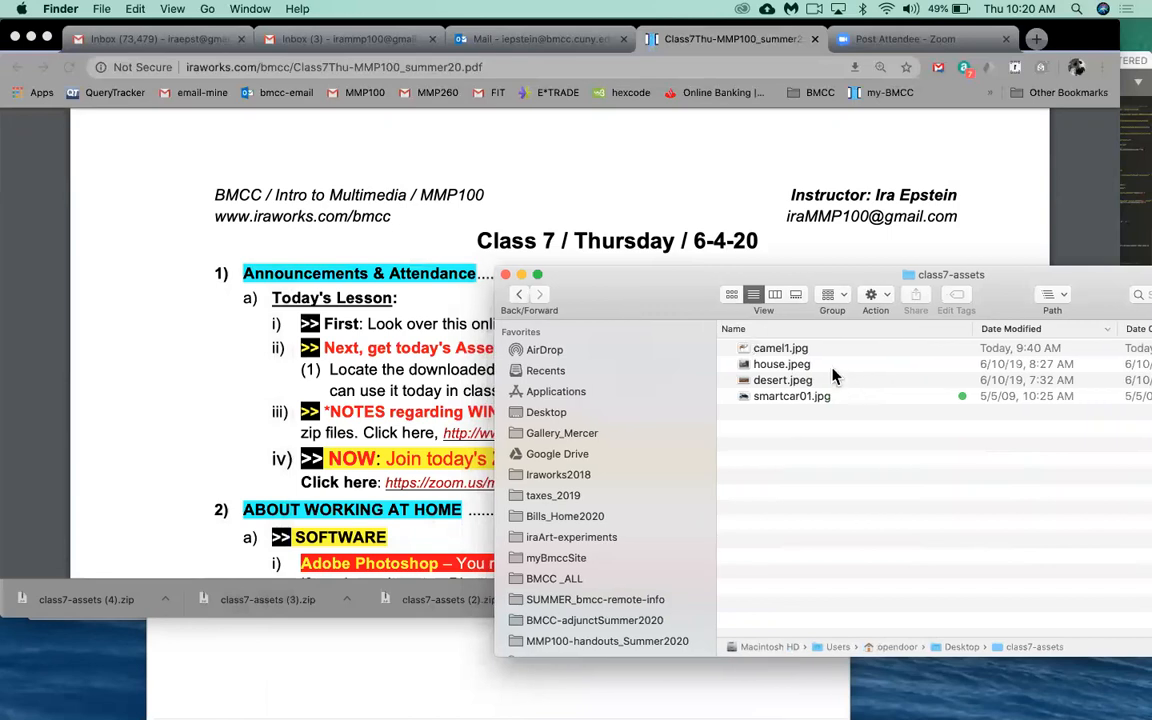
- Preview camel1.jpg and house.jpeg from the Desktop's class7-assets folder with Quick Look
left_click(735, 349)
key("space")
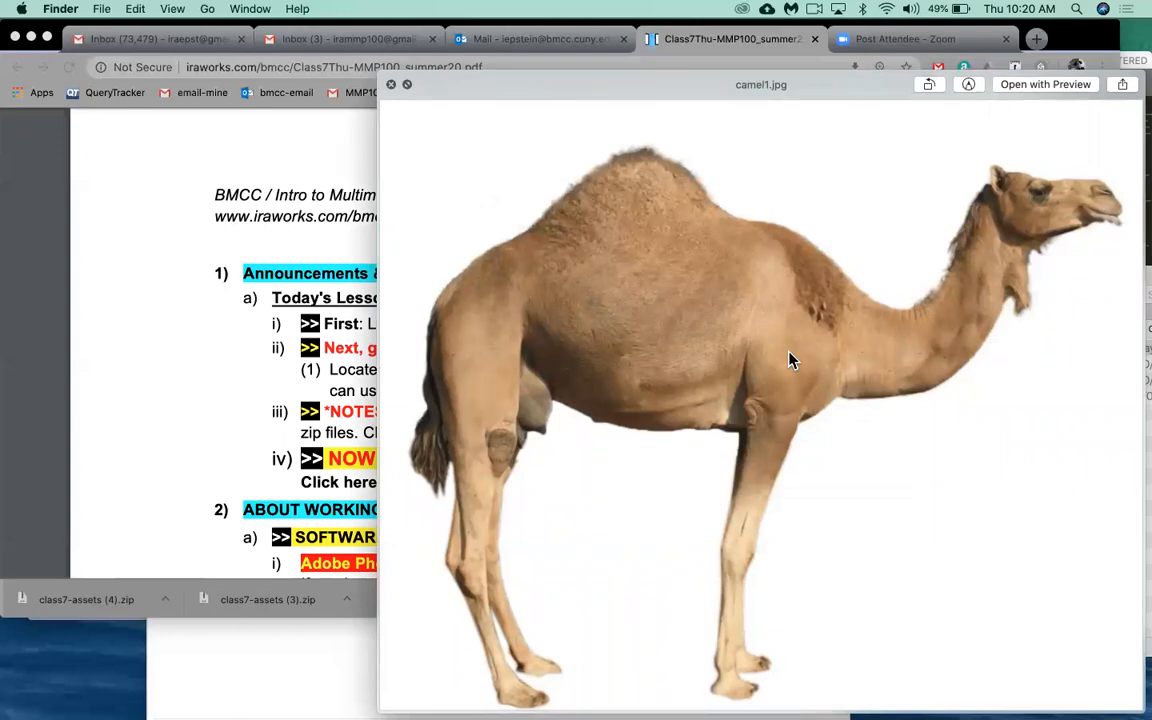
key("space")
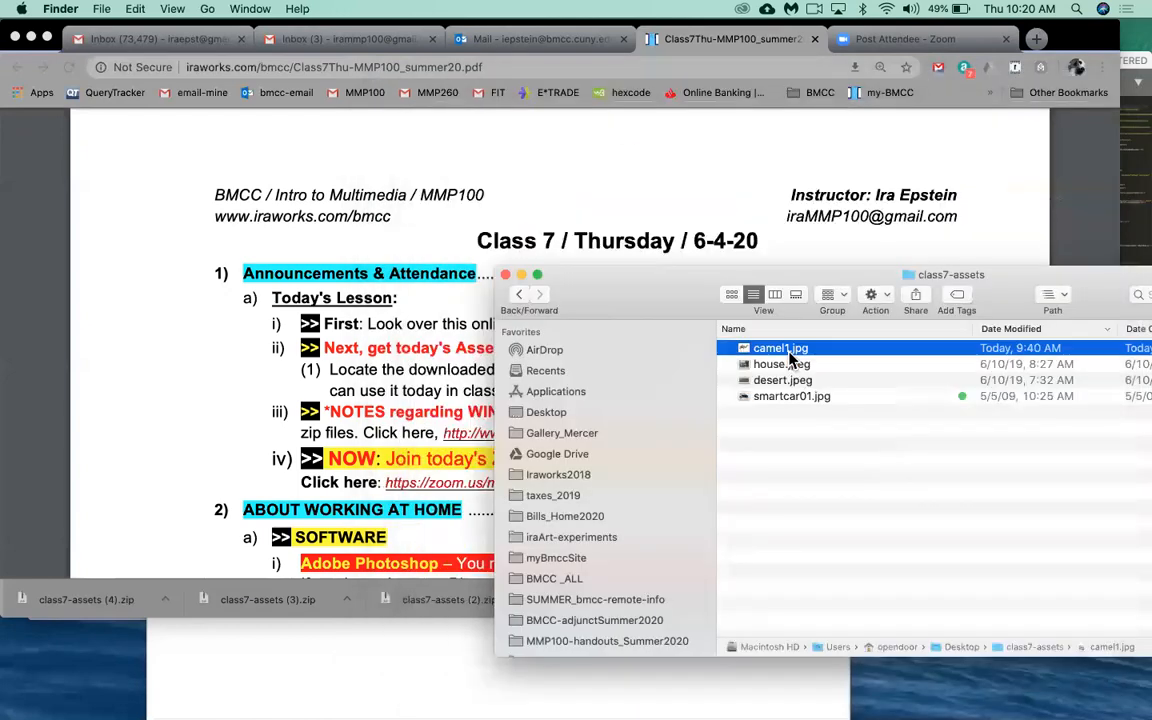
left_click(790, 360)
key("space")
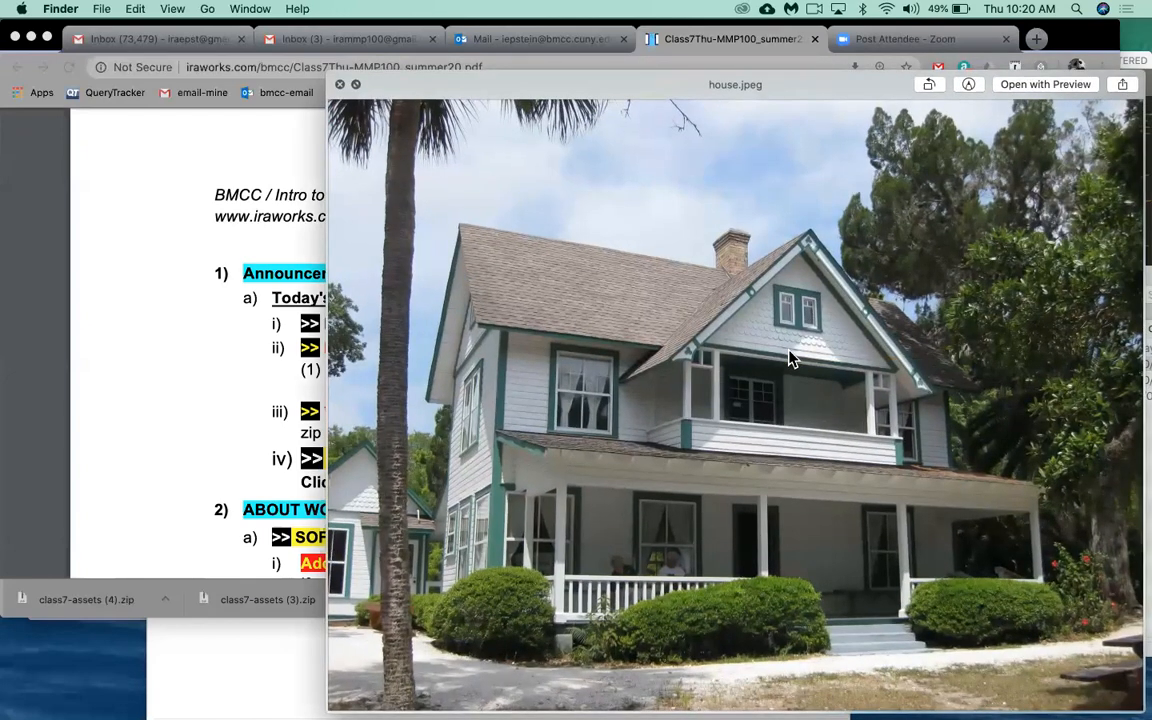
key("space")
- Preview desert.jpeg and smartcar01.jpg with Quick Look, then close the smart car preview
left_click(790, 360)
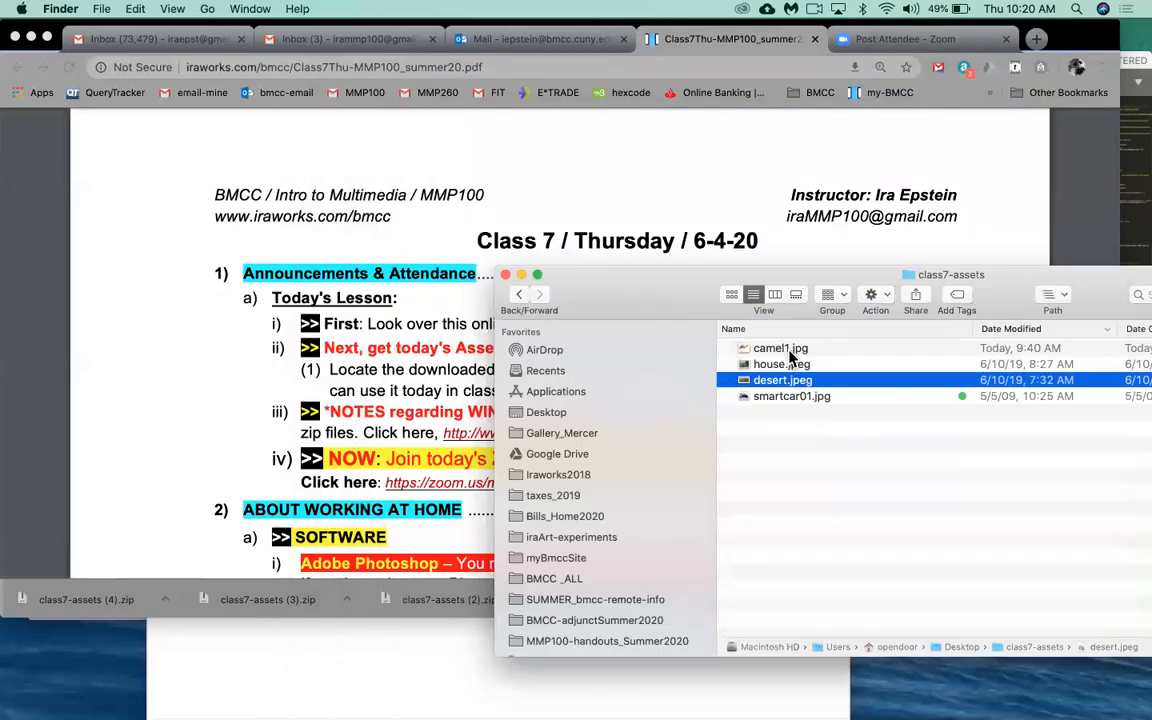
key("space")
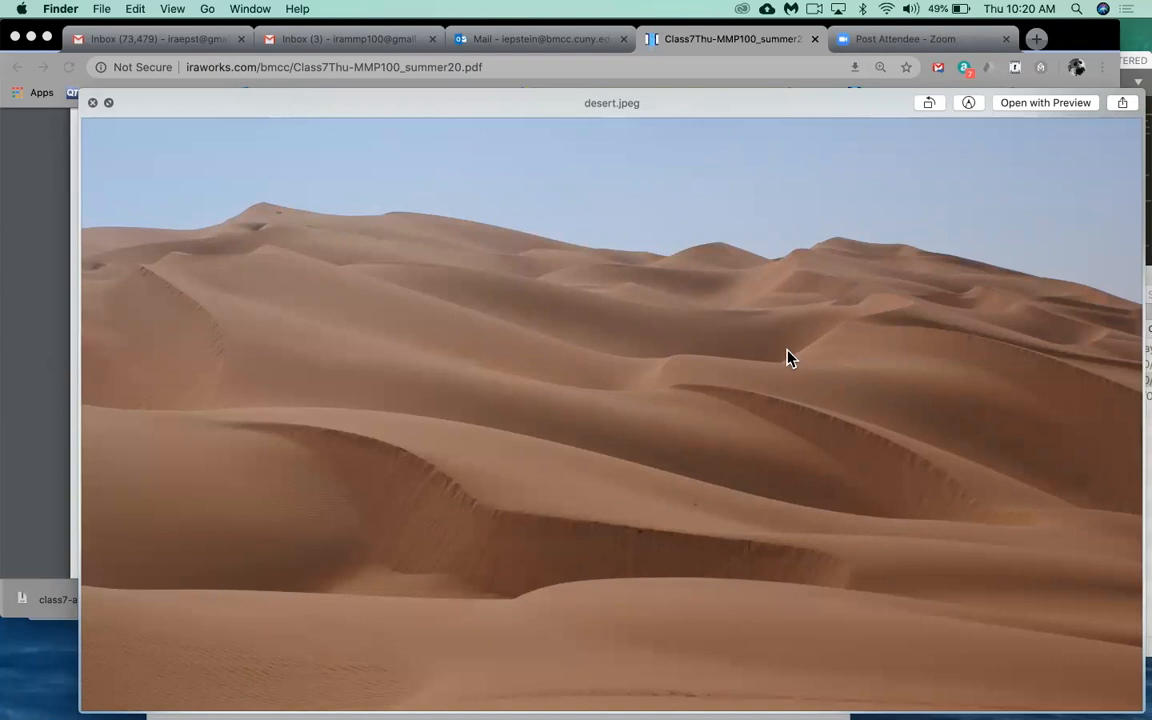
key("space")
key("Down")
key("space")
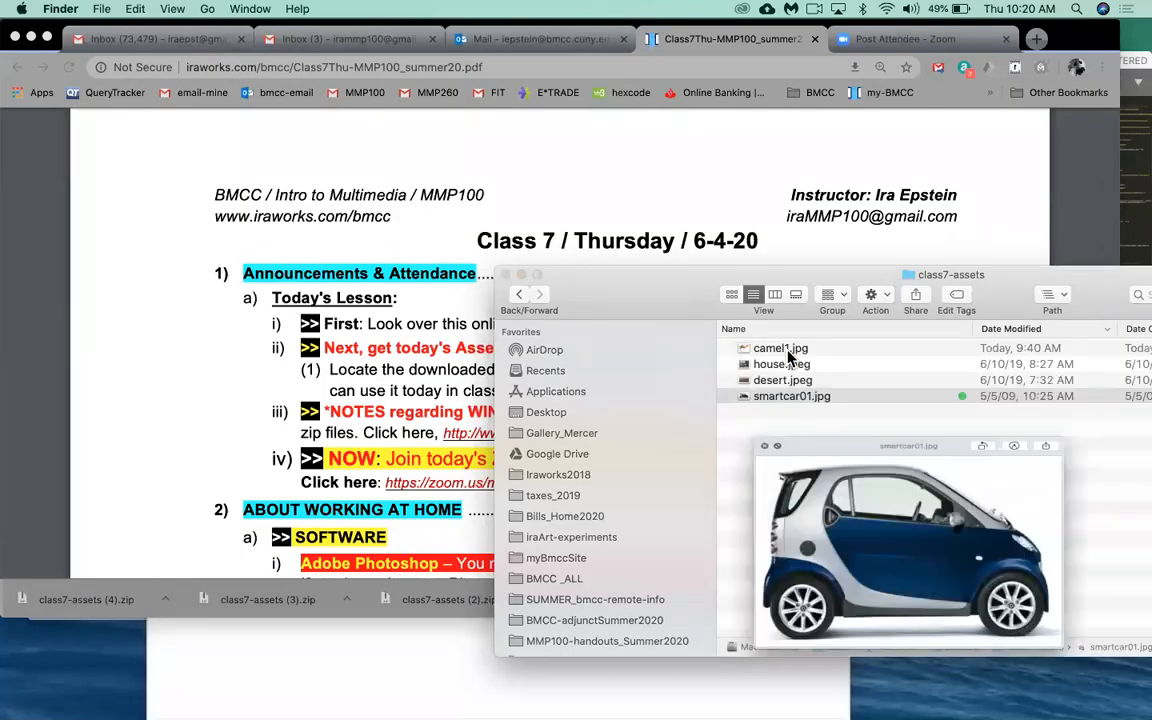
left_click_drag(811, 453, 614, 331)
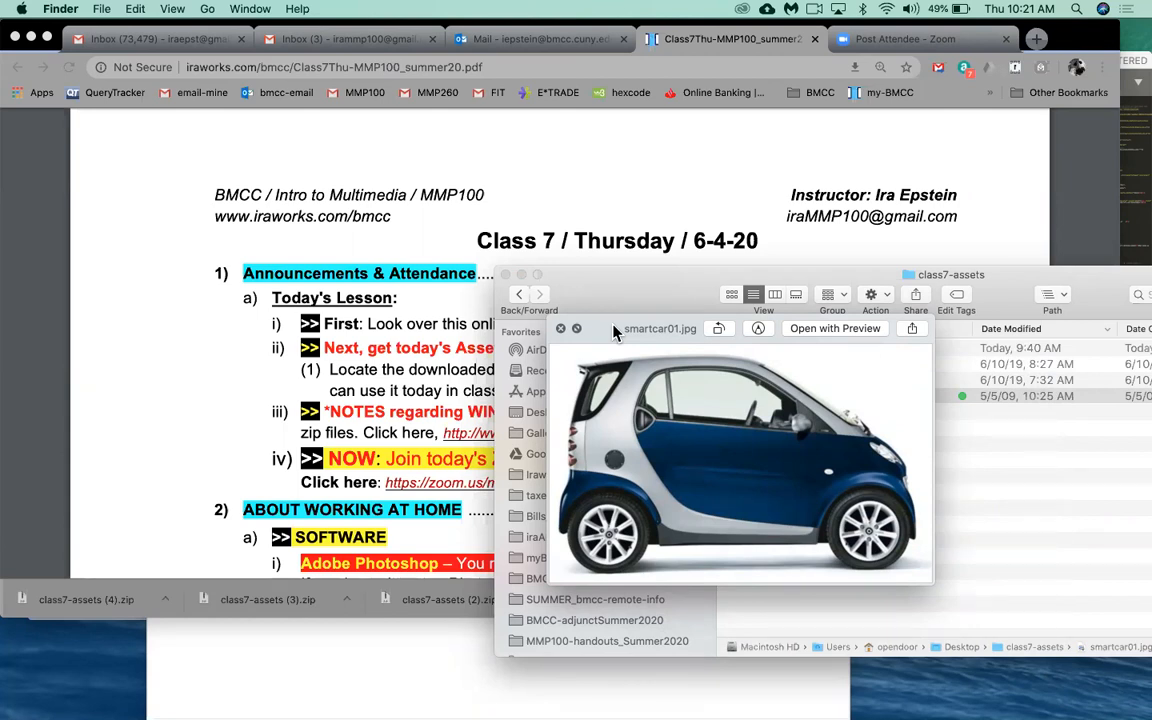
key("space")
- Move the Finder window aside, launch Adobe Photoshop 2020 and bring up the dialog for opening an existing file
left_click_drag(620, 320, 714, 303)
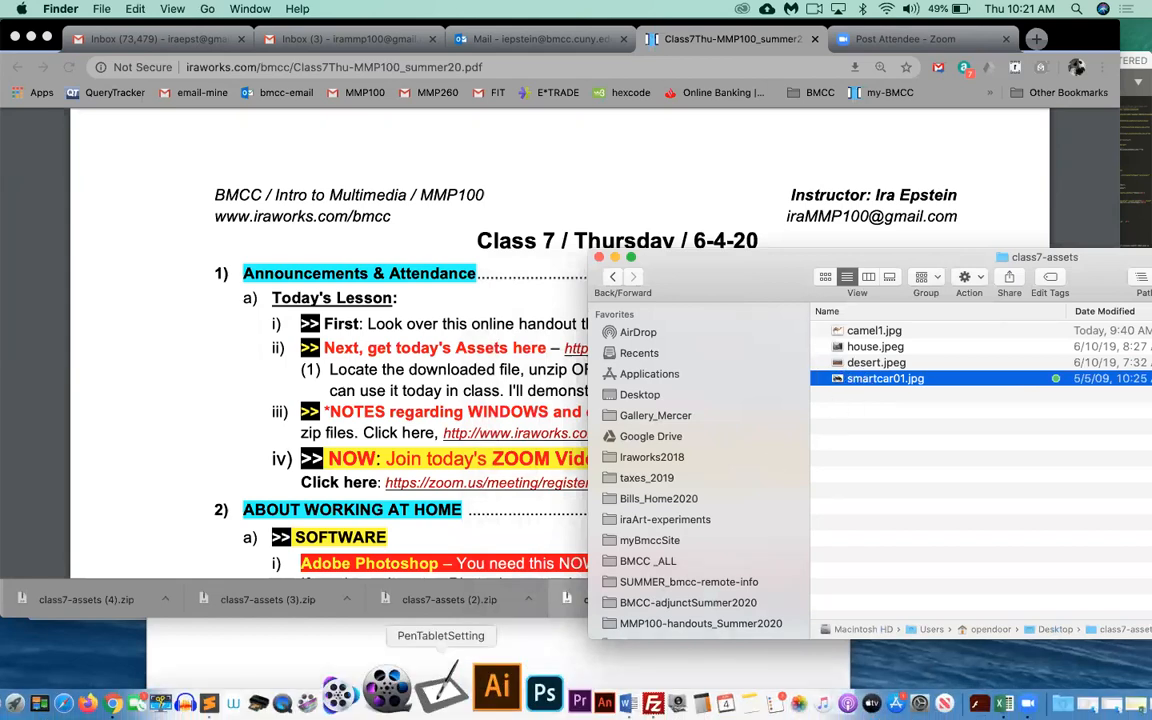
left_click(489, 685)
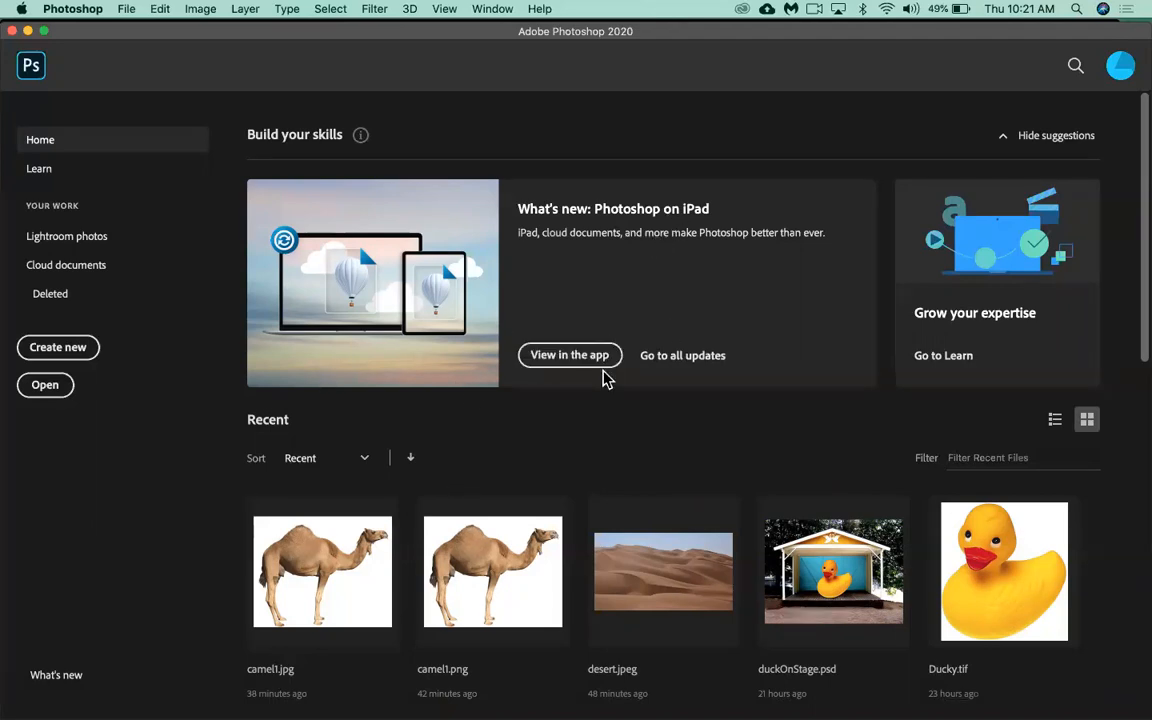
left_click(127, 10)
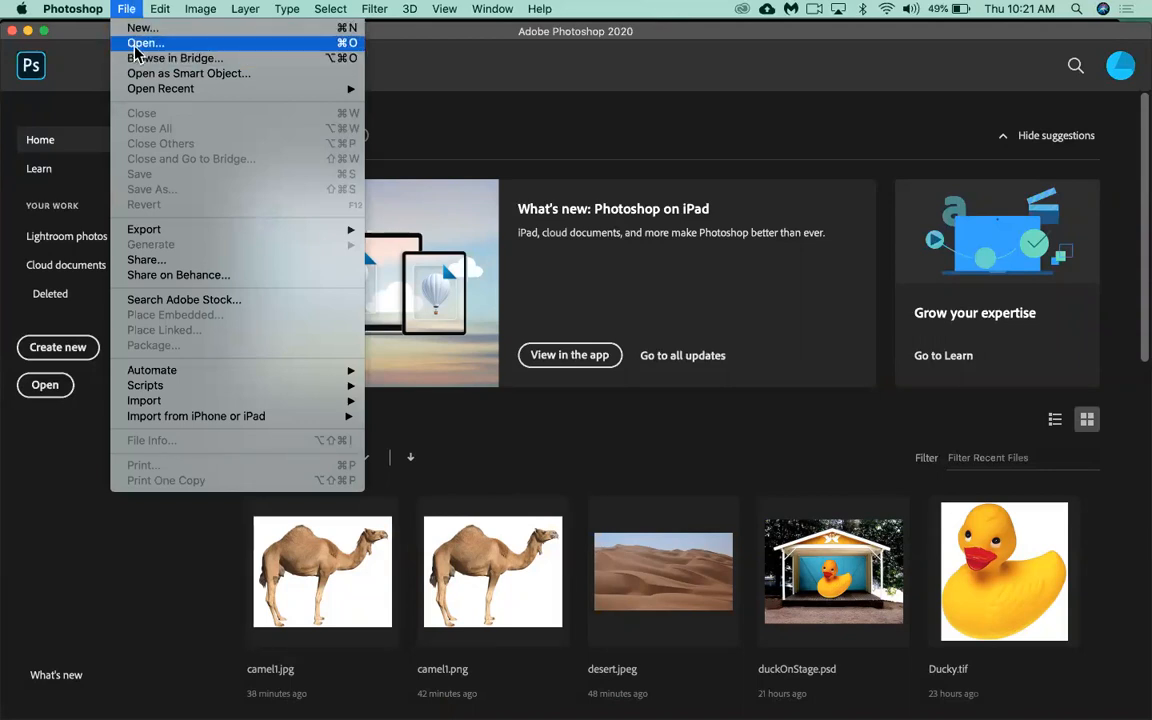
left_click(137, 45)
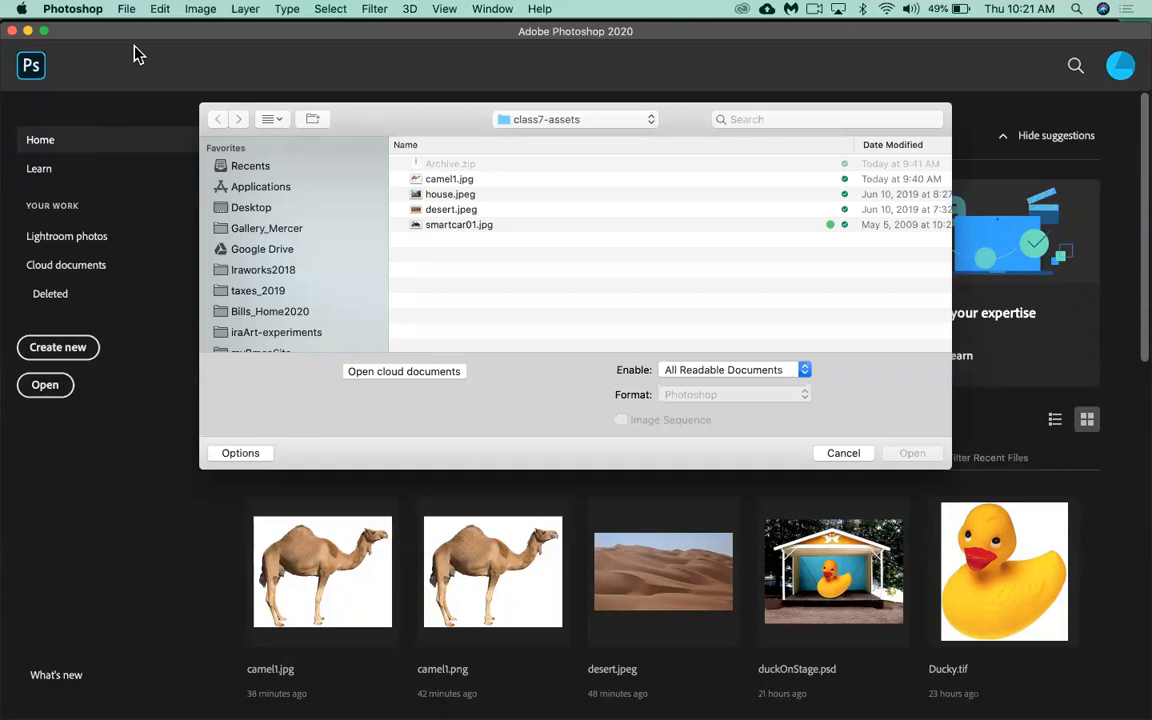
- Browse to the class7-assets folder on the Desktop and open desert.jpeg in Photoshop
left_click(539, 120)
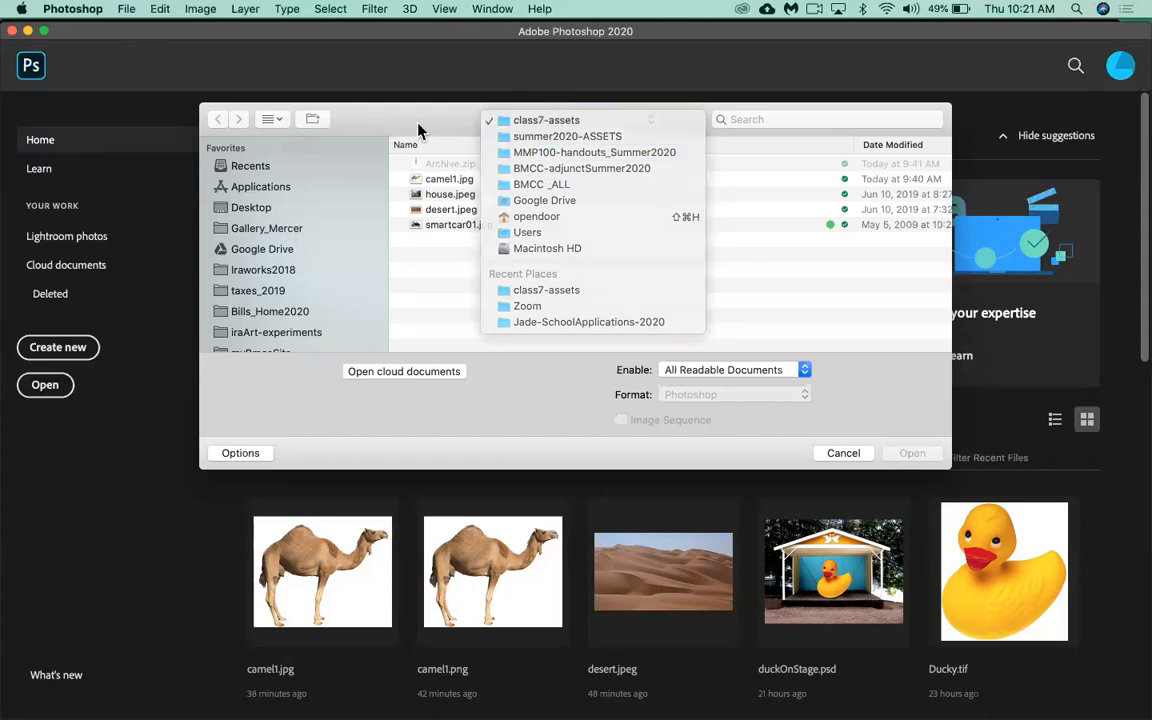
left_click(377, 115)
left_click(251, 209)
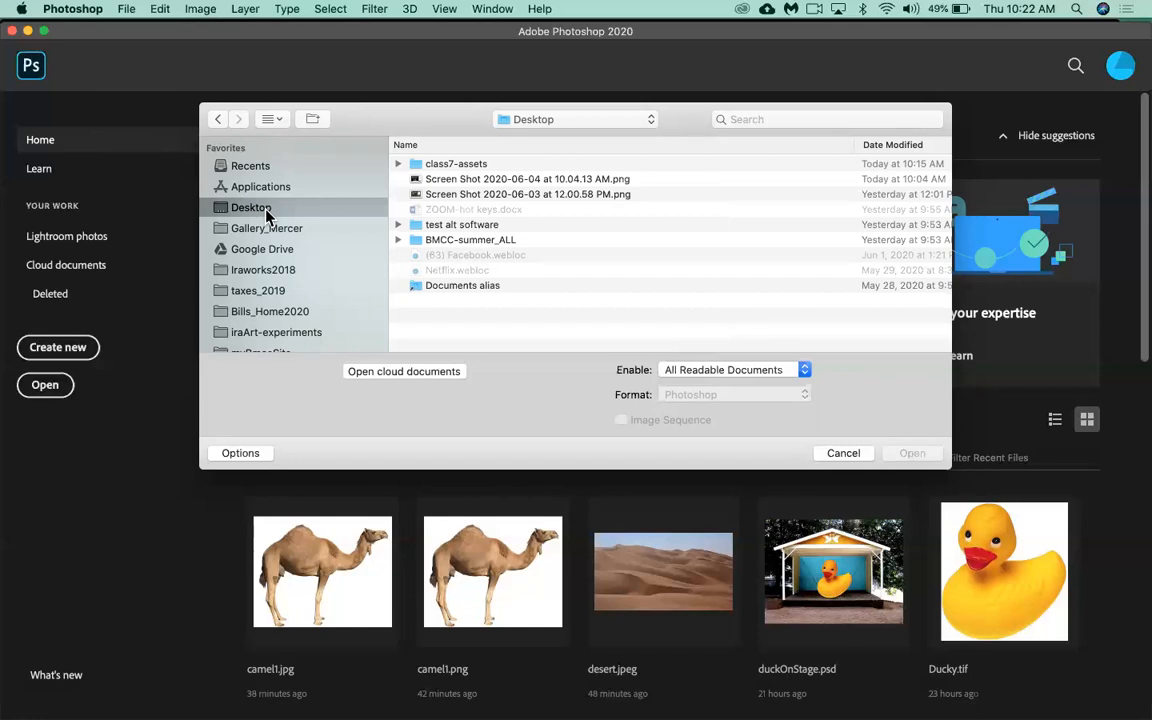
scroll(257, 285, "down", 10)
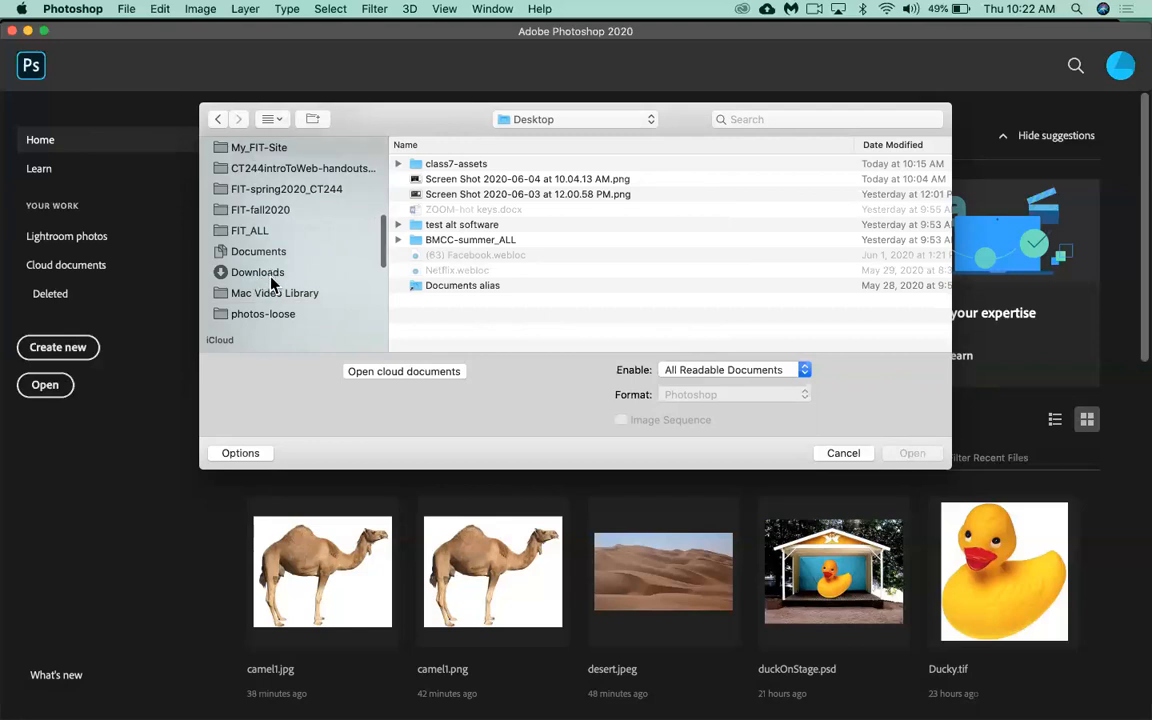
scroll(268, 278, "up", 10)
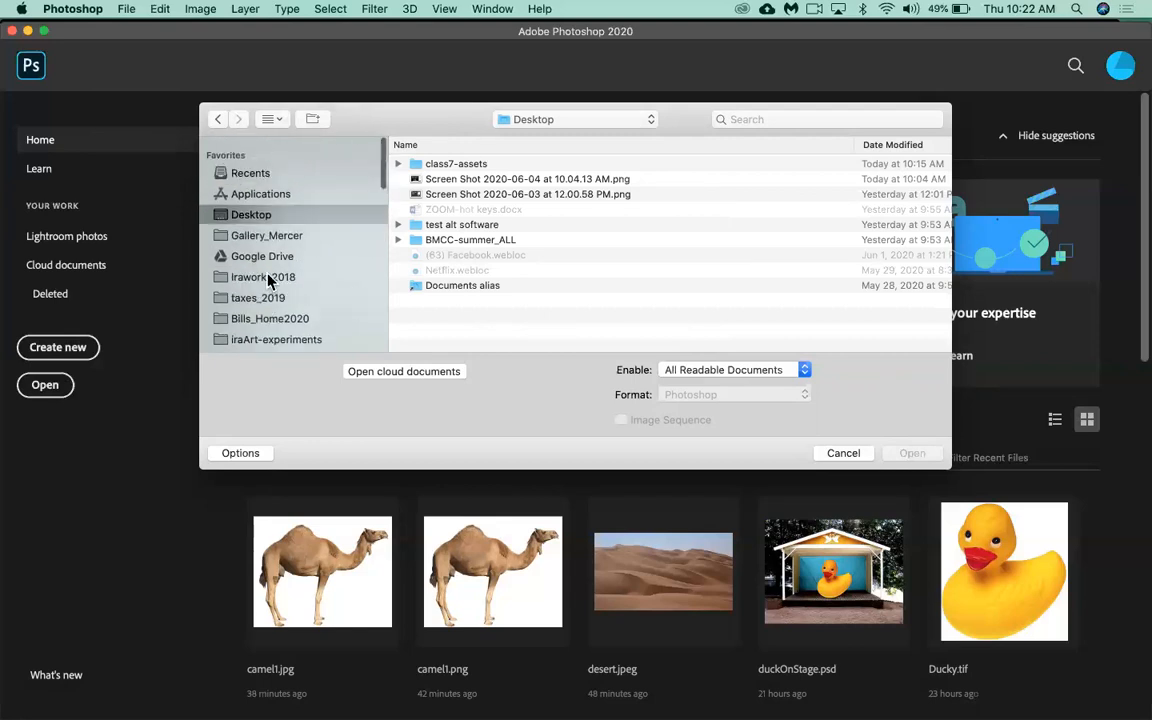
left_click(416, 164)
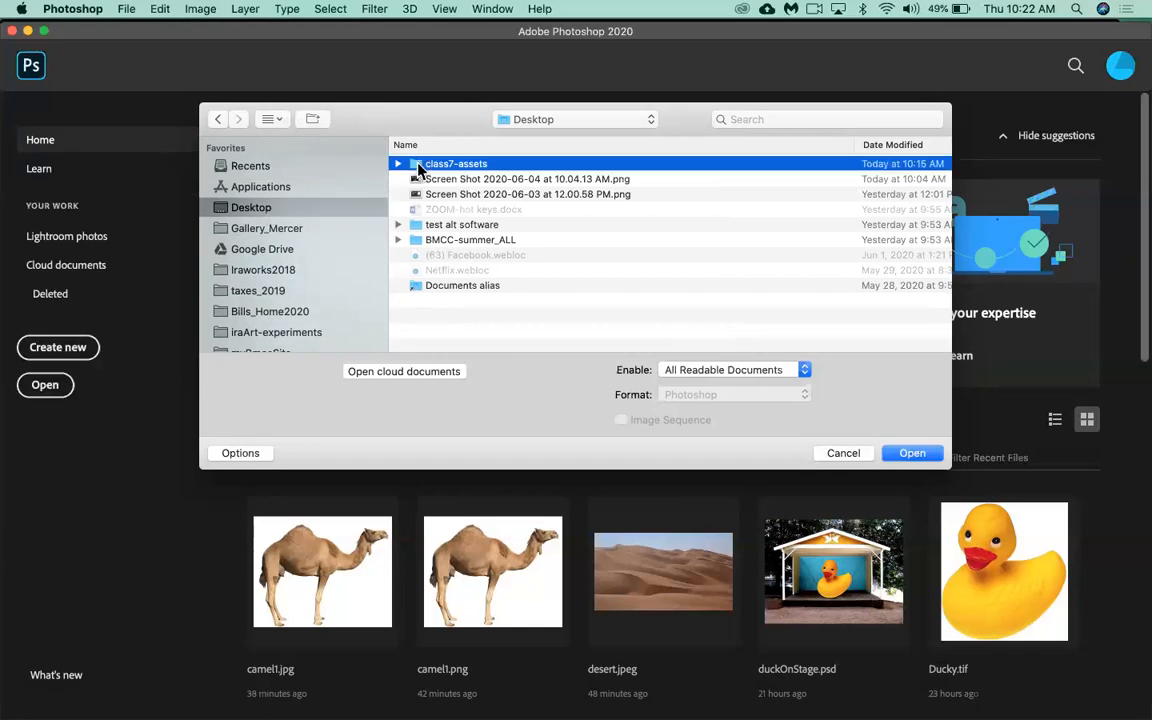
double_click(417, 165)
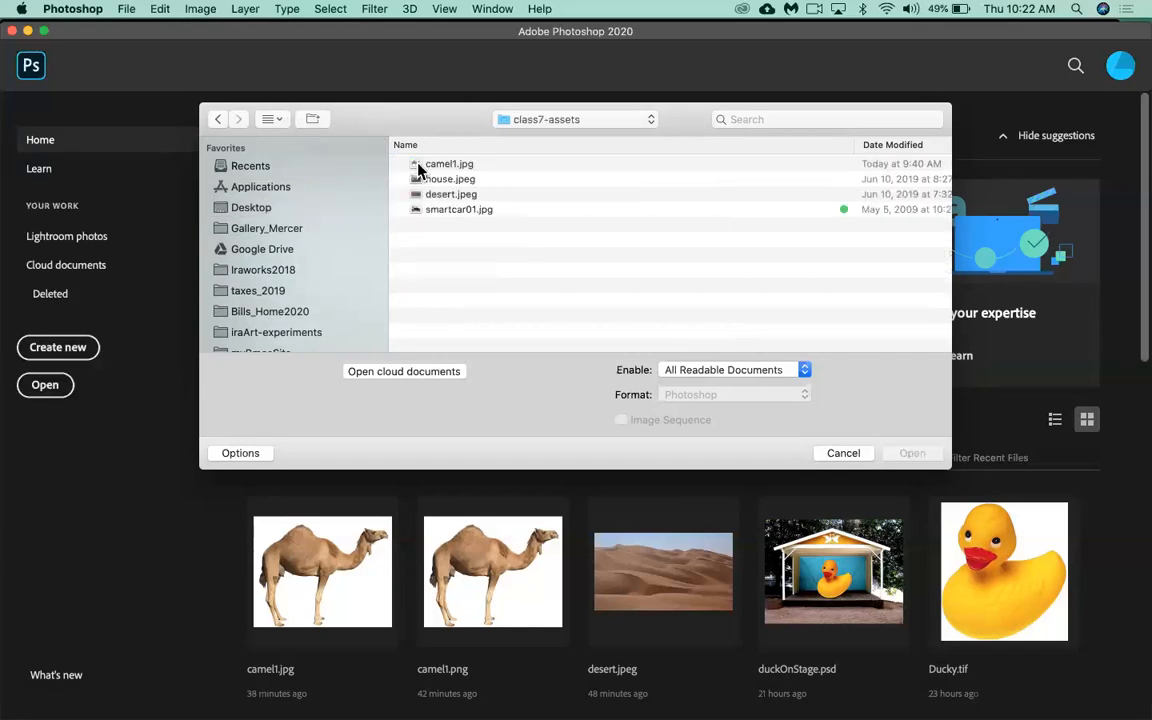
left_click(455, 195)
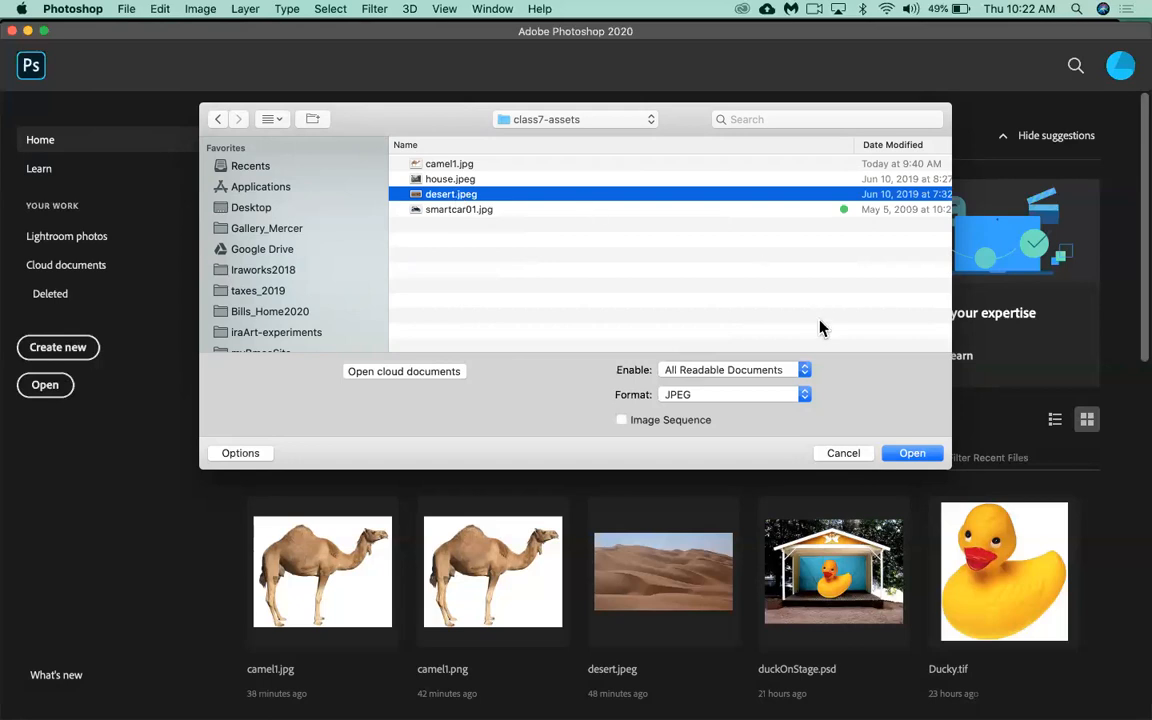
left_click(912, 453)
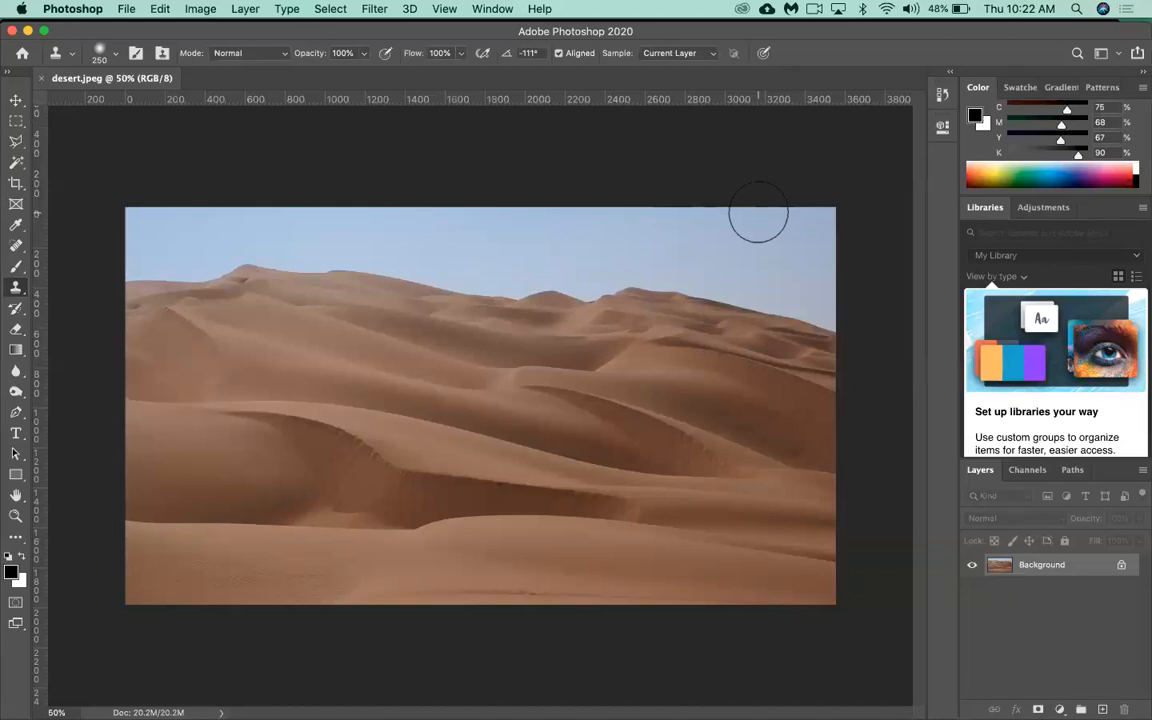
- Hide the rulers around the desert image and show them again
key("super+r")
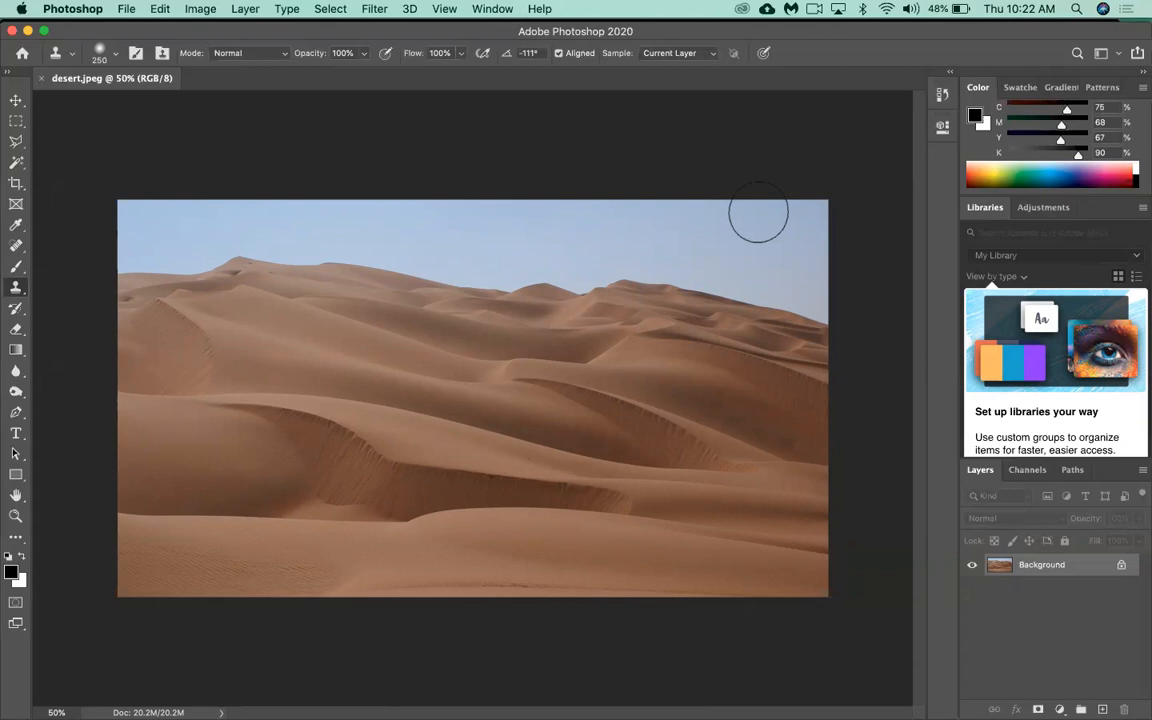
left_click(444, 9)
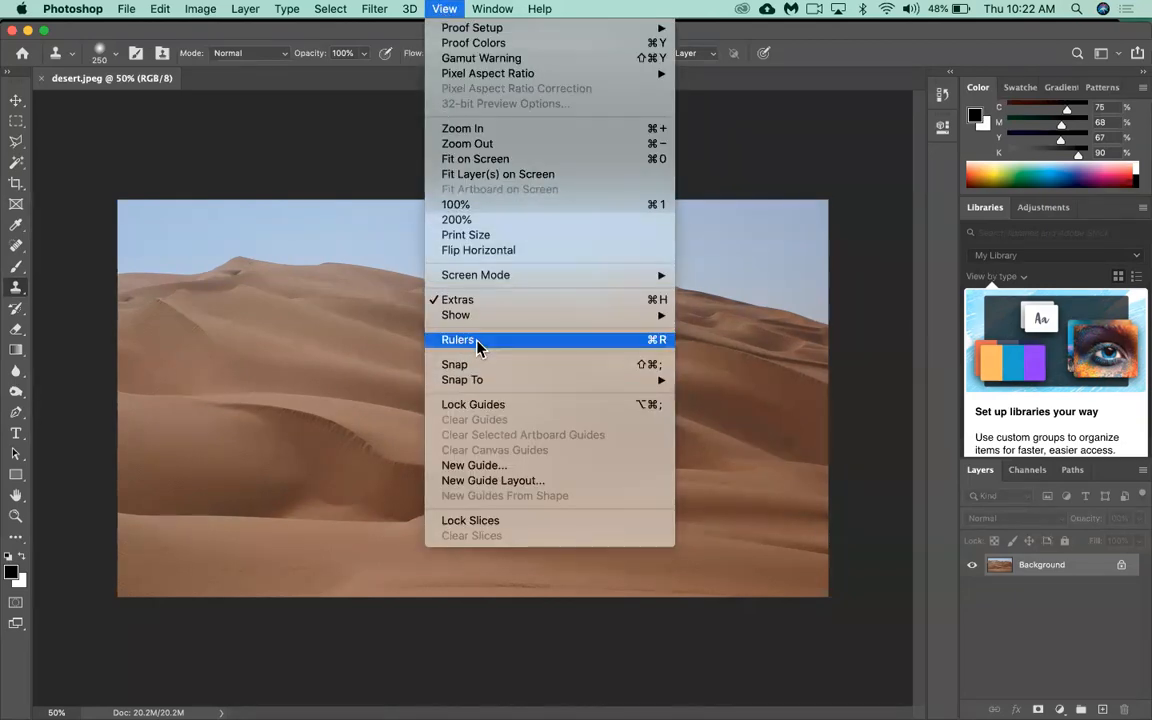
left_click(657, 345)
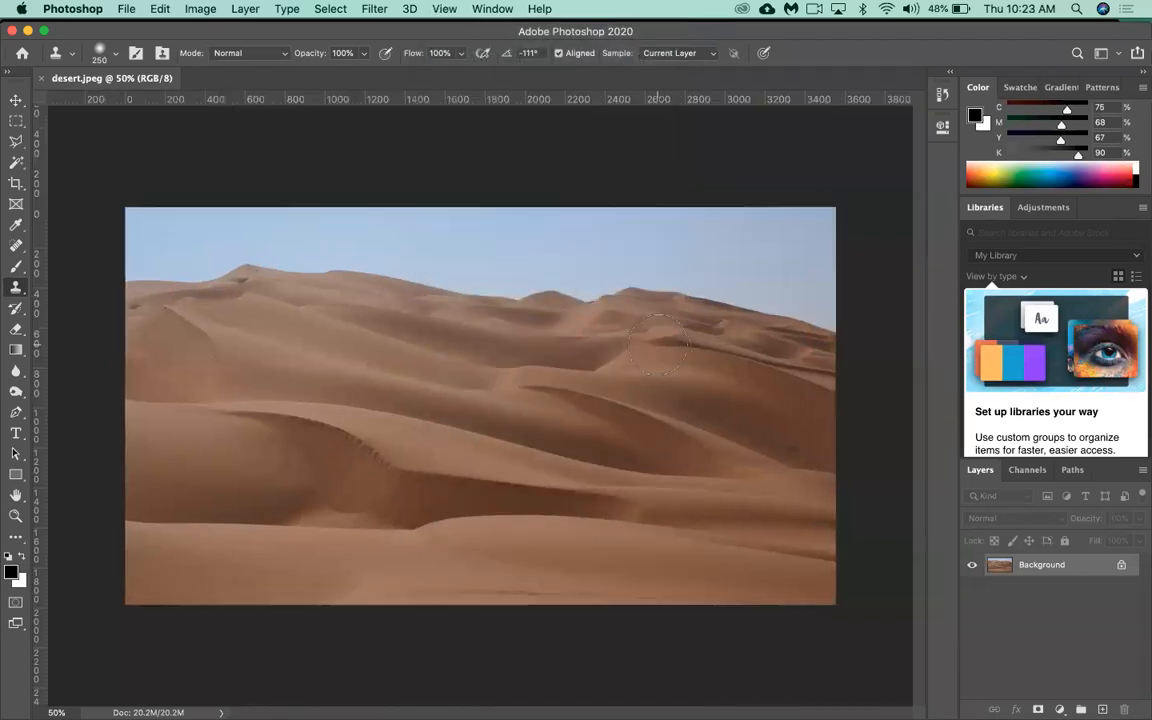
- Switch the ruler units from pixels to inches and back to pixels
right_click(543, 106)
left_click(545, 105)
right_click(543, 106)
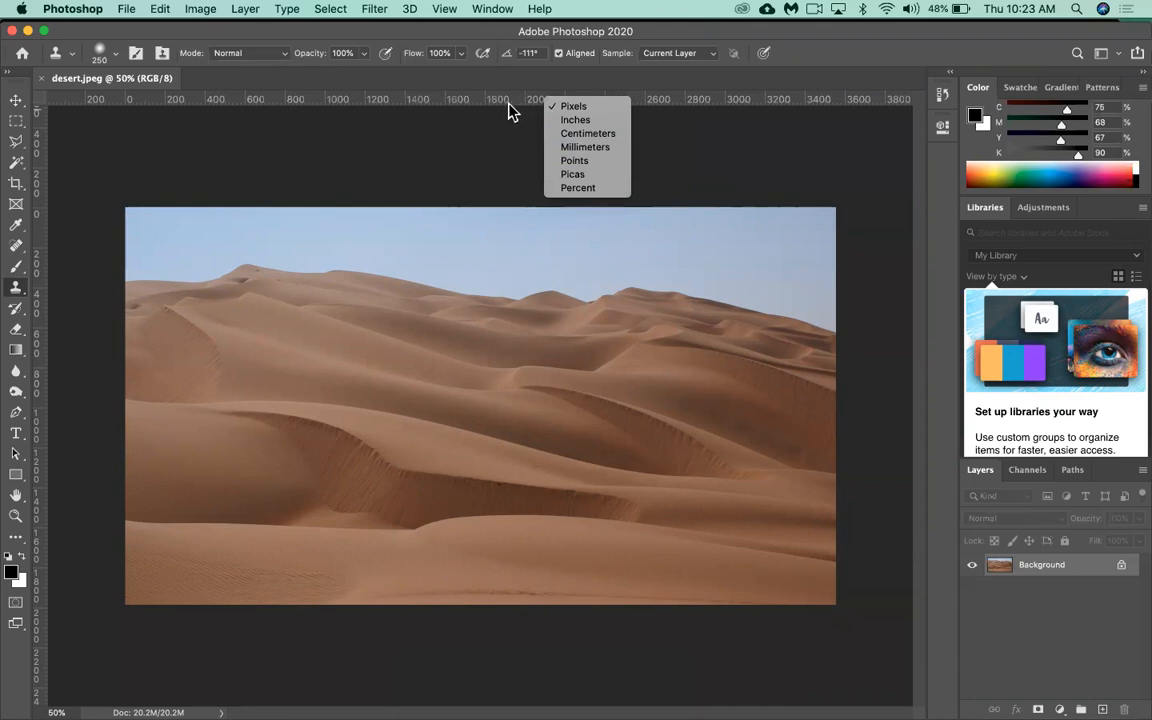
left_click(586, 119)
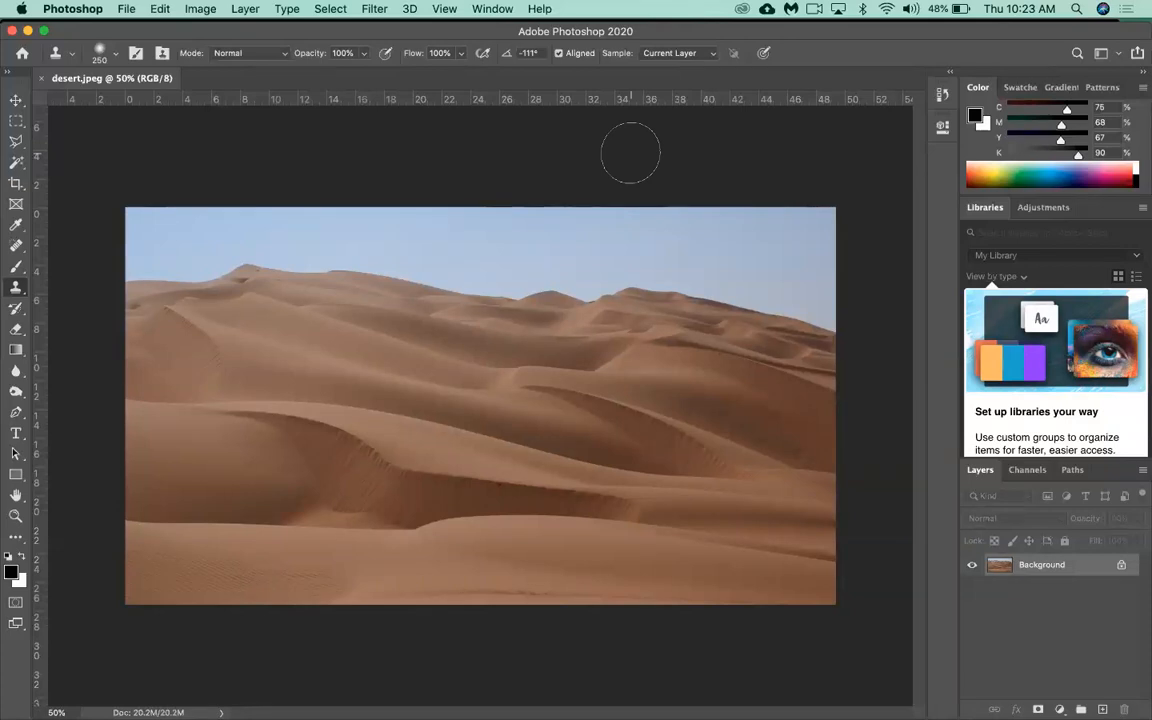
right_click(605, 101)
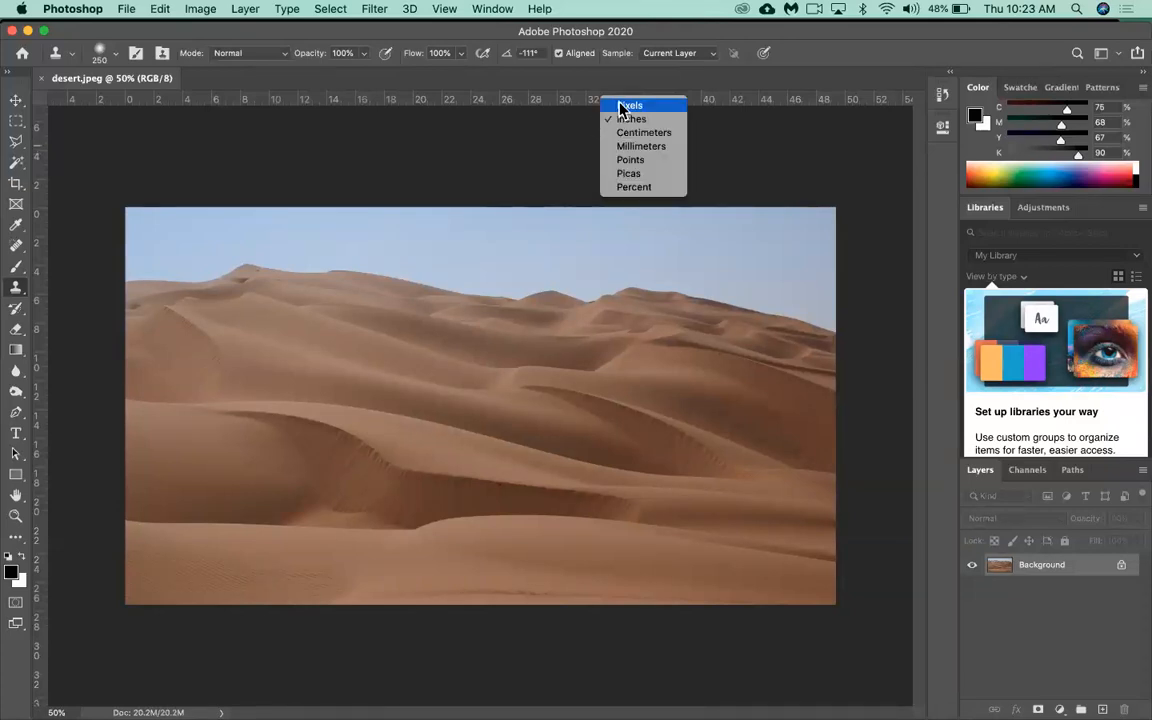
left_click(623, 106)
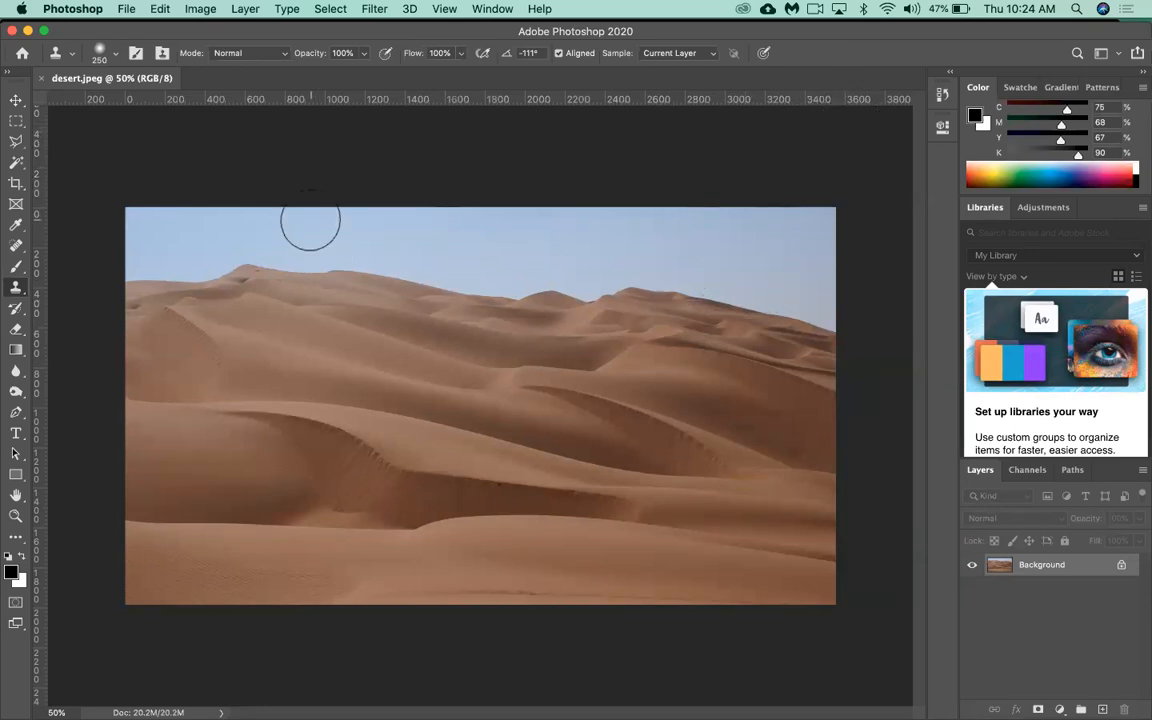
- Open the Image Size settings, try a resolution of 600 pixels/inch, and set it back to 72 pixels/inch
left_click(200, 9)
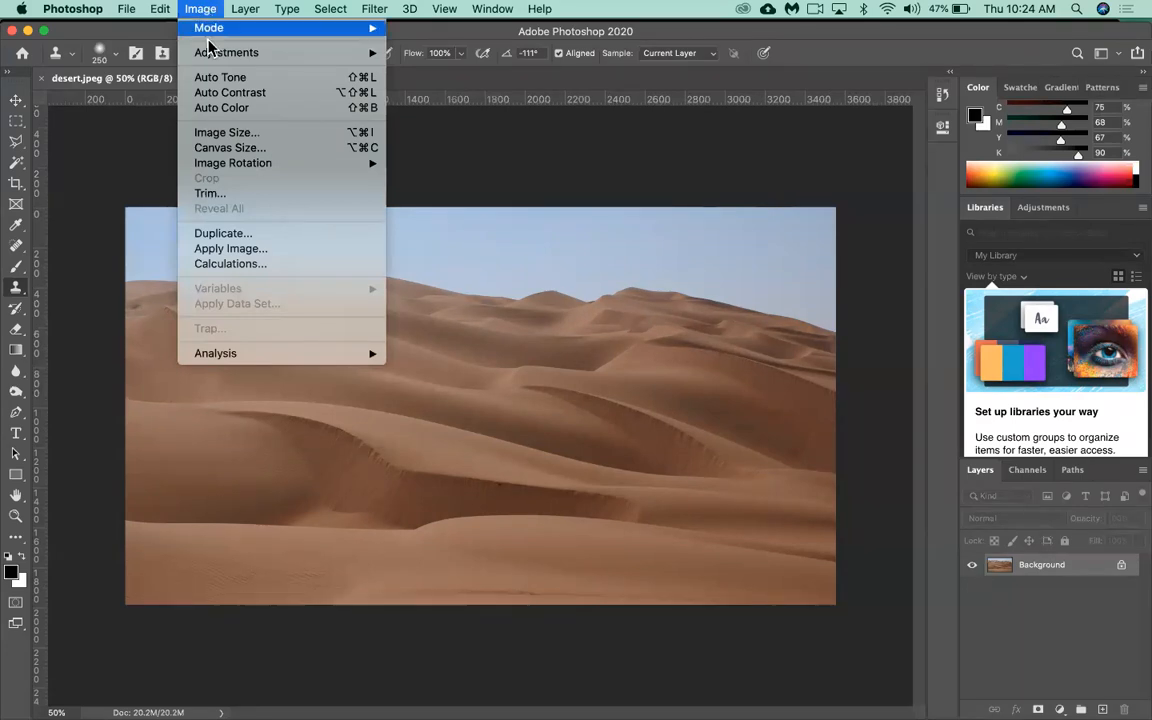
left_click(231, 144)
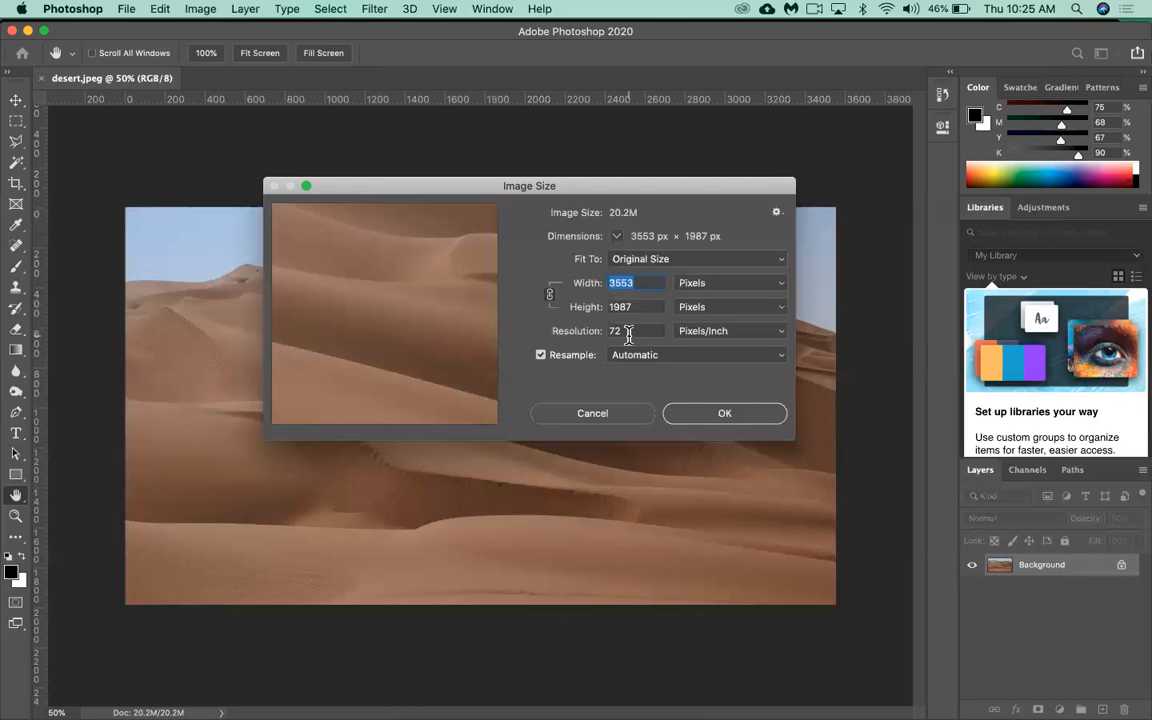
left_click(628, 334)
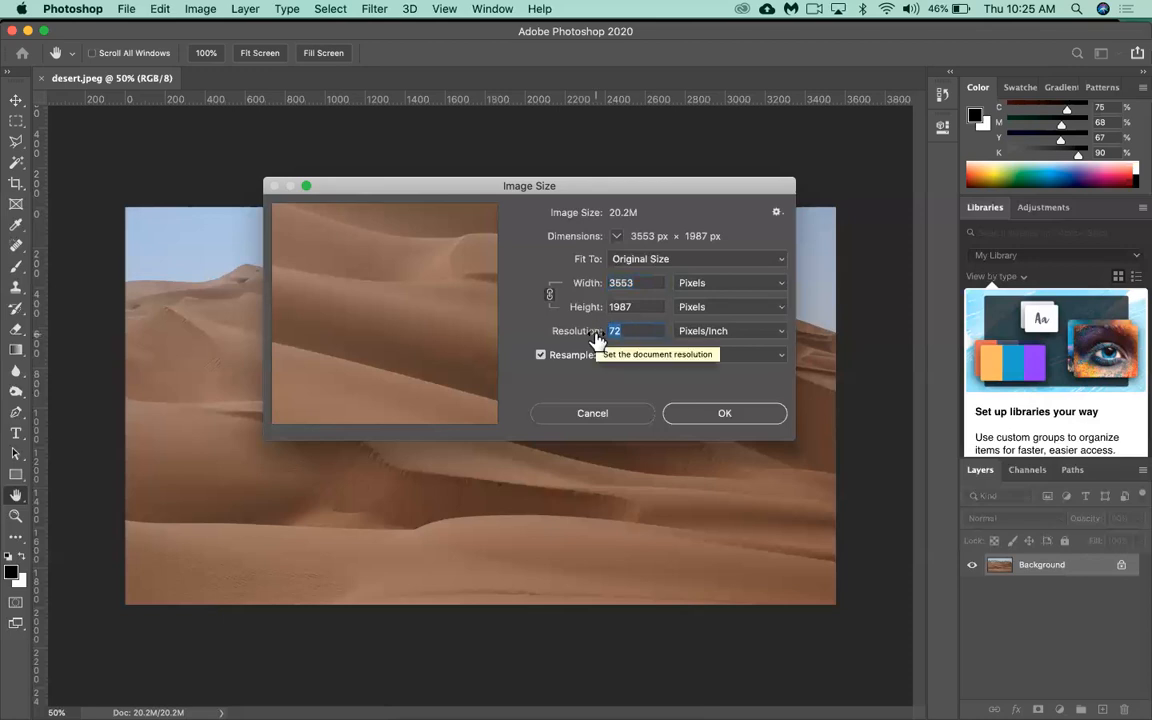
type("600")
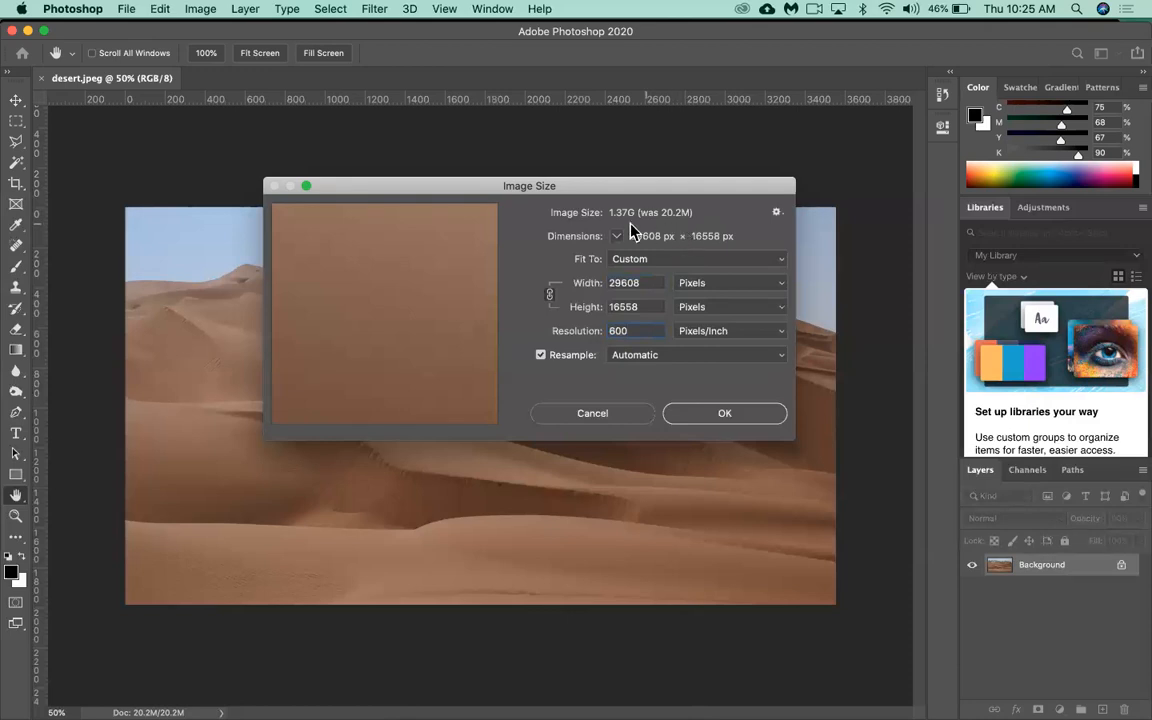
double_click(620, 330)
type("72")
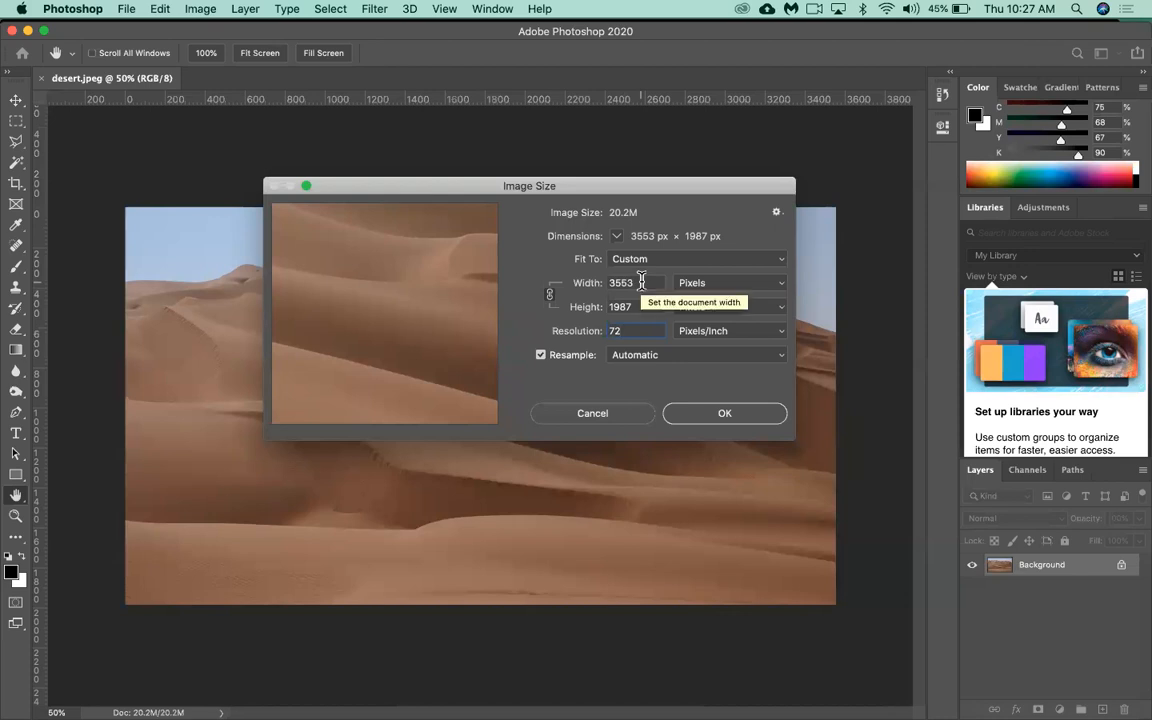
- Resize the desert image to a width of 2500 pixels and apply the new size
left_click_drag(641, 282, 589, 281)
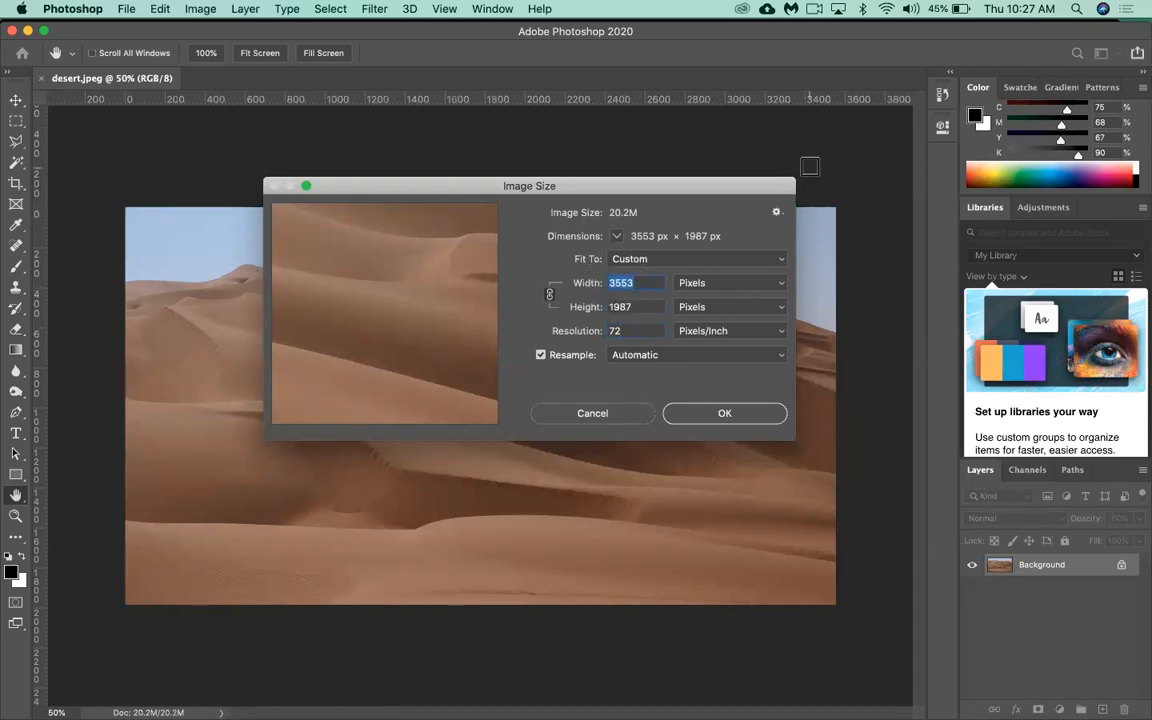
type("2500")
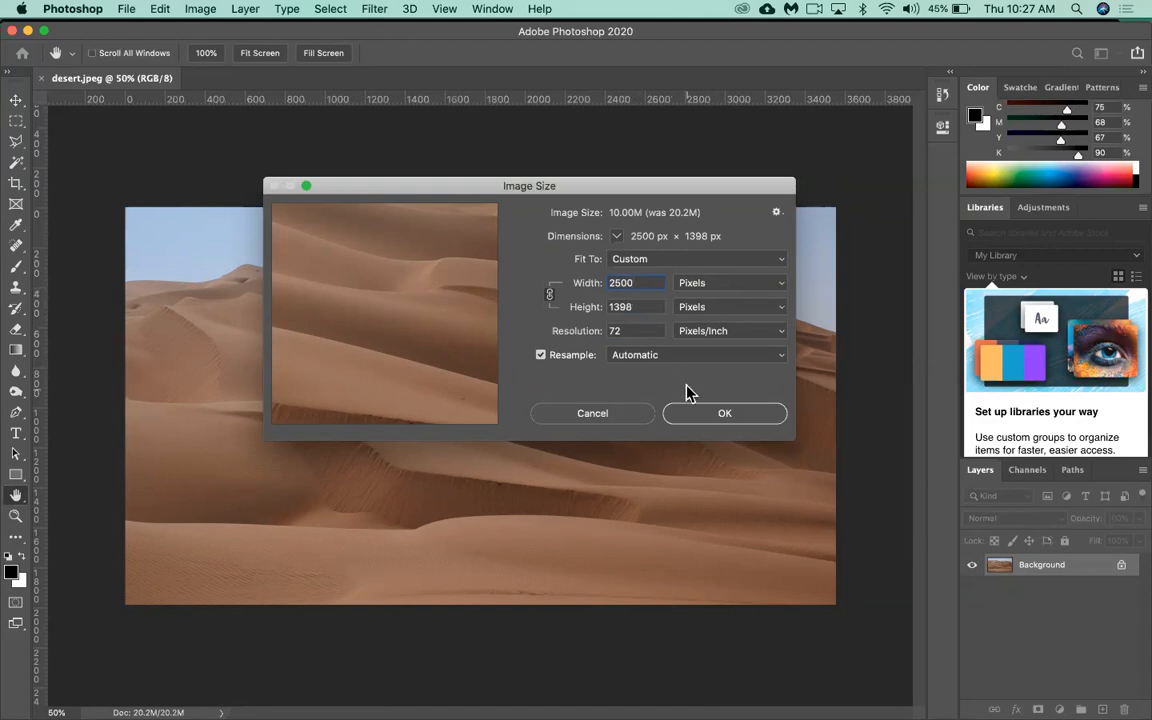
left_click(713, 415)
key("s")
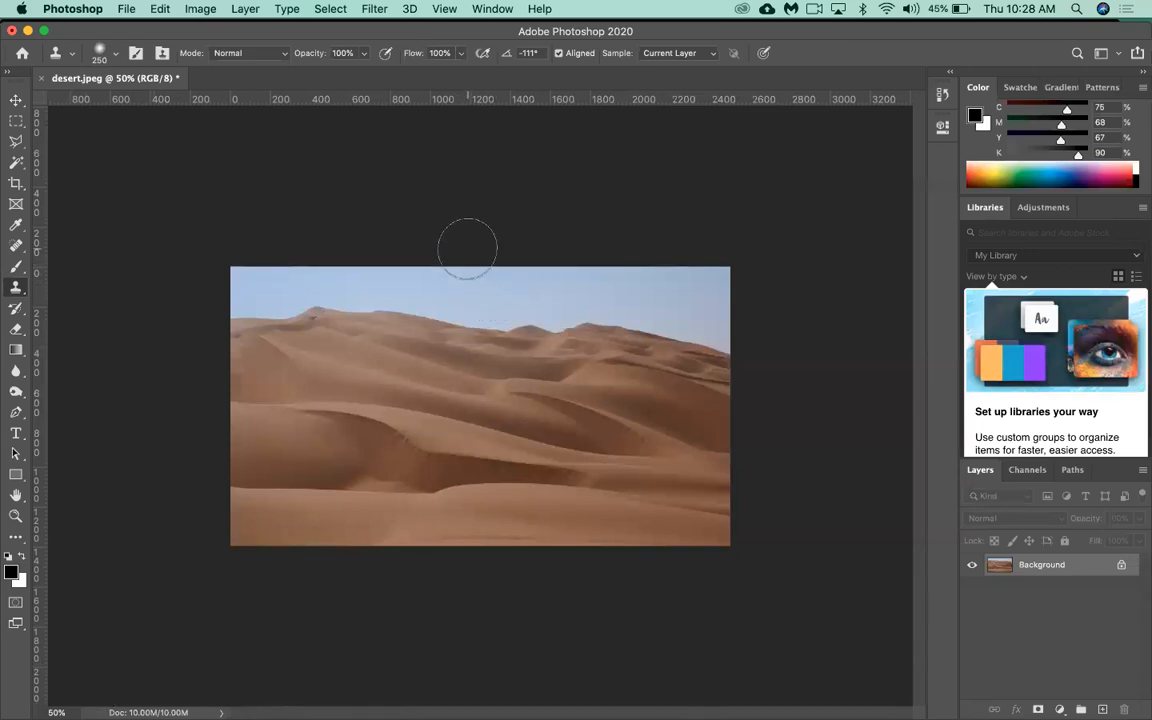
- Examine the resized desert image at different magnifications, from 100% down to 33.3% and back up to 66.7%
left_click(444, 9)
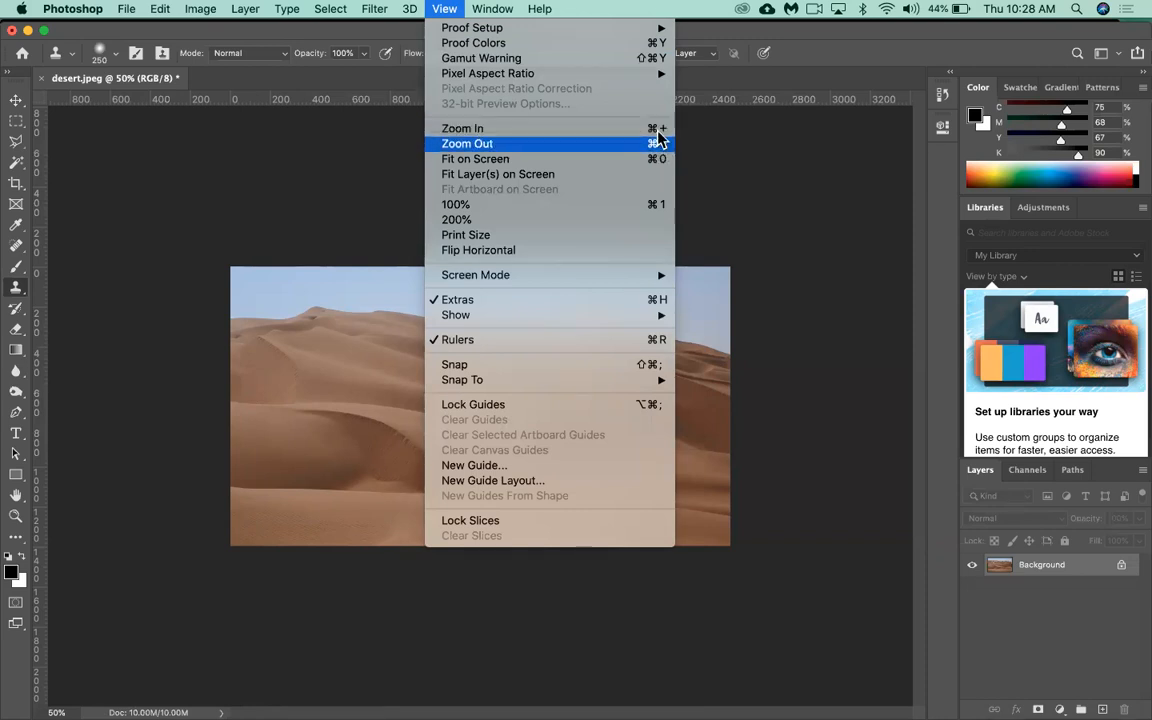
left_click(730, 175)
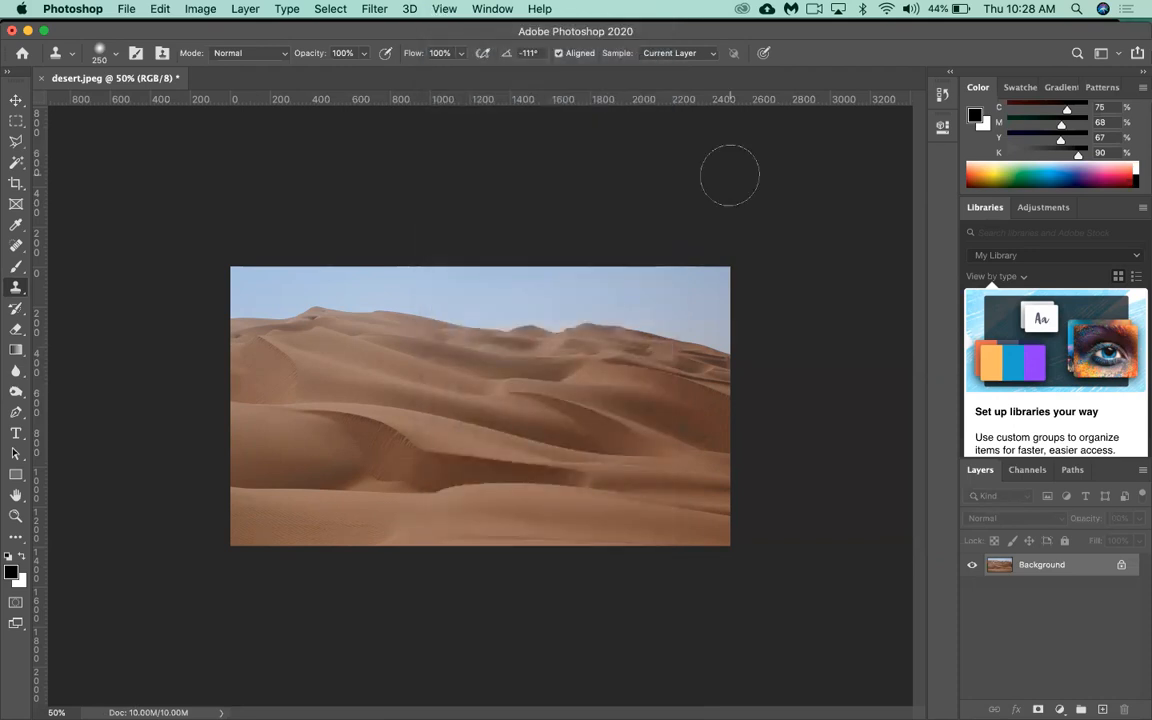
key("super+plus")
key("super+plus")
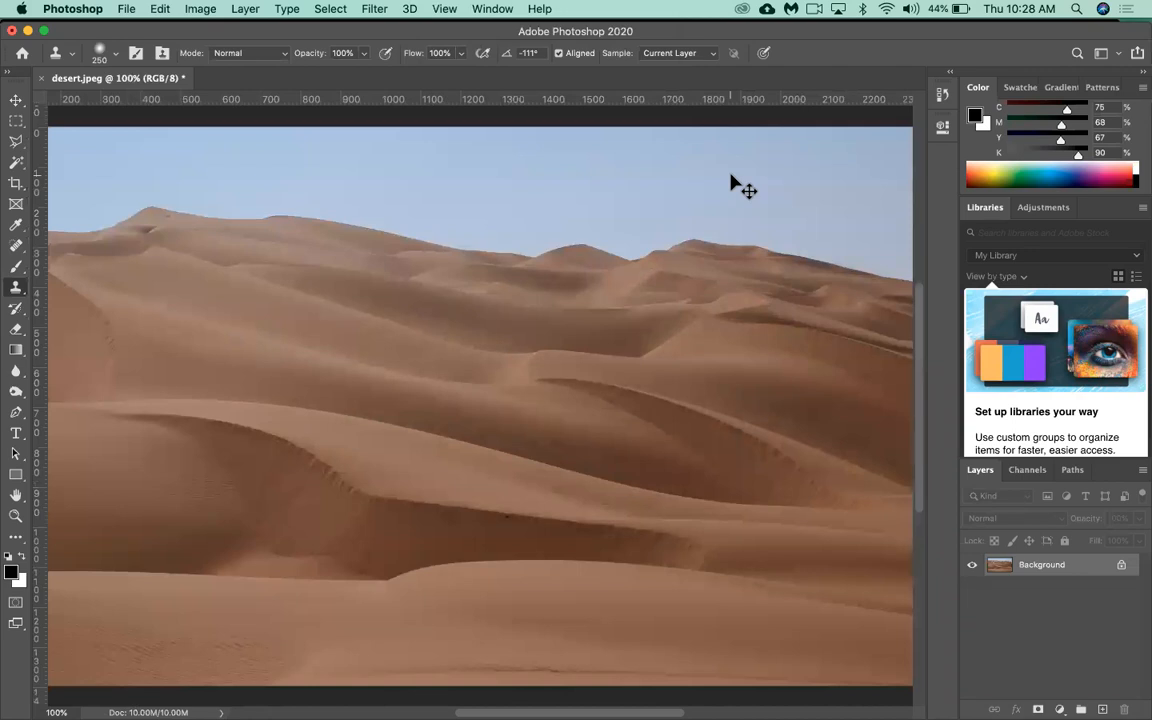
key("super+minus")
key("super+minus")
key("super+minus")
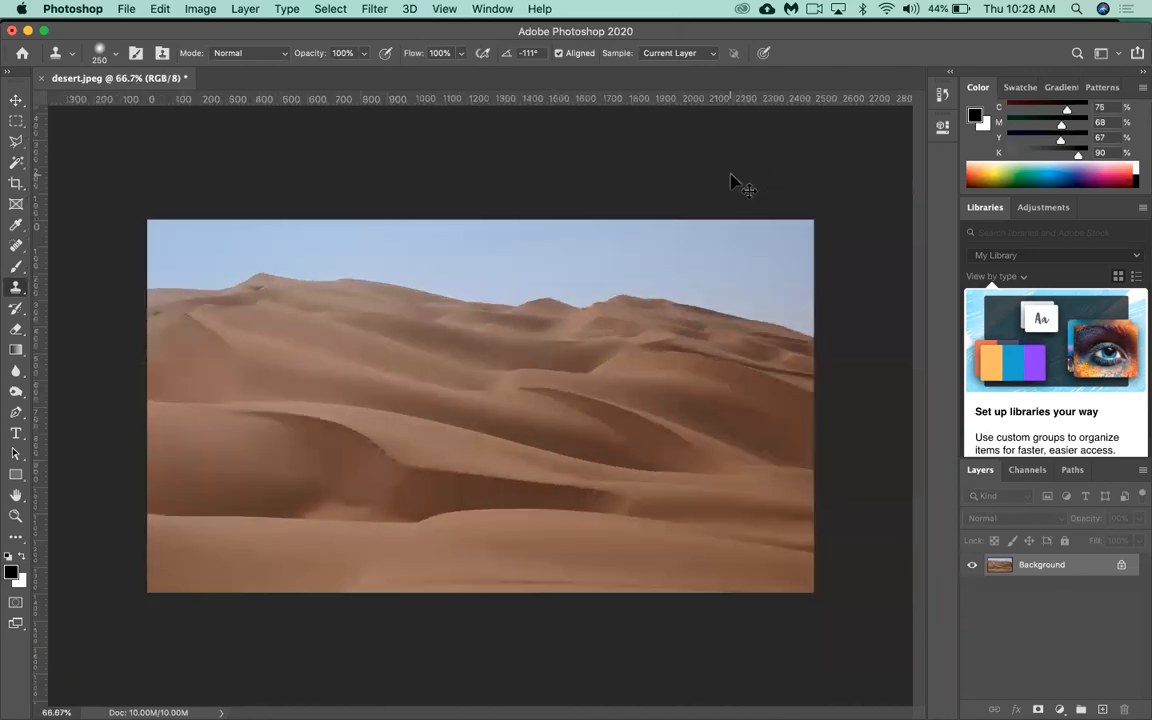
key("super+minus")
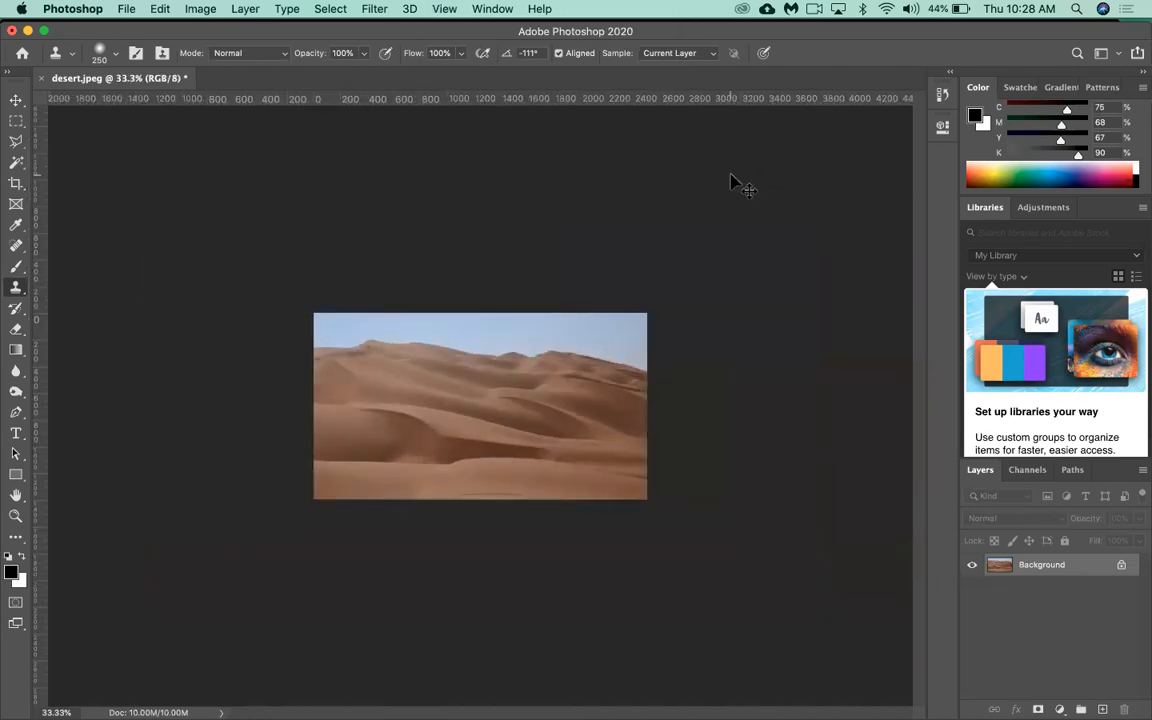
key("super+plus")
key("super+plus")
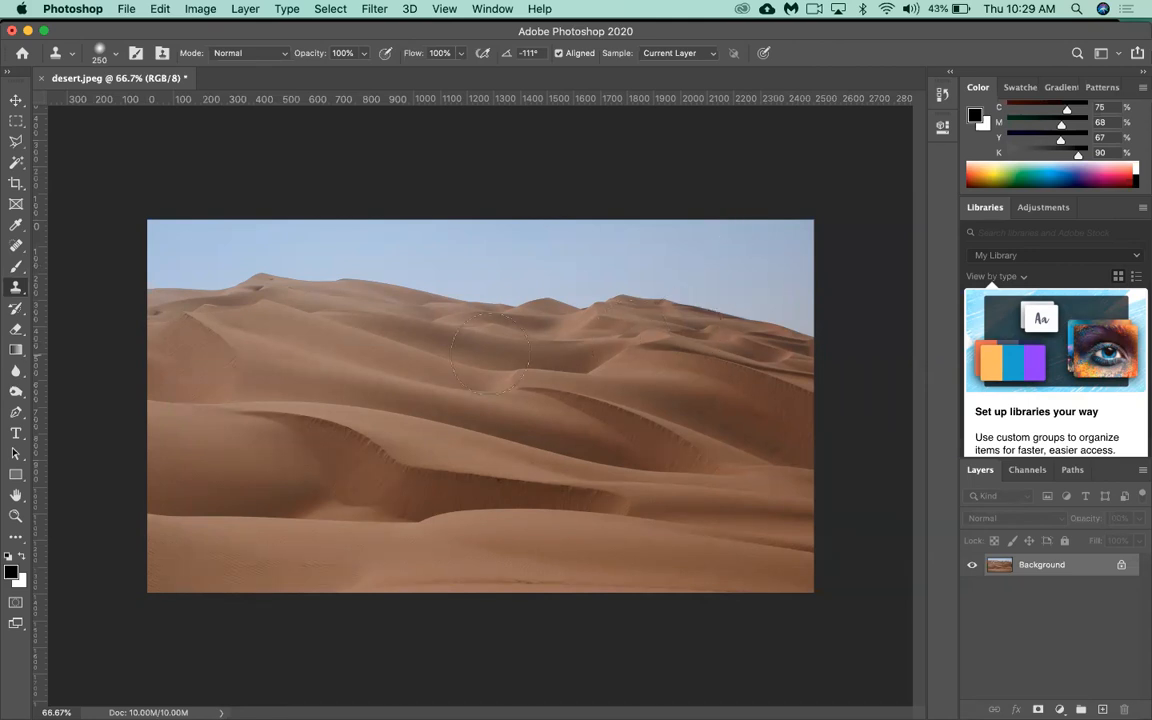
left_click(420, 192)
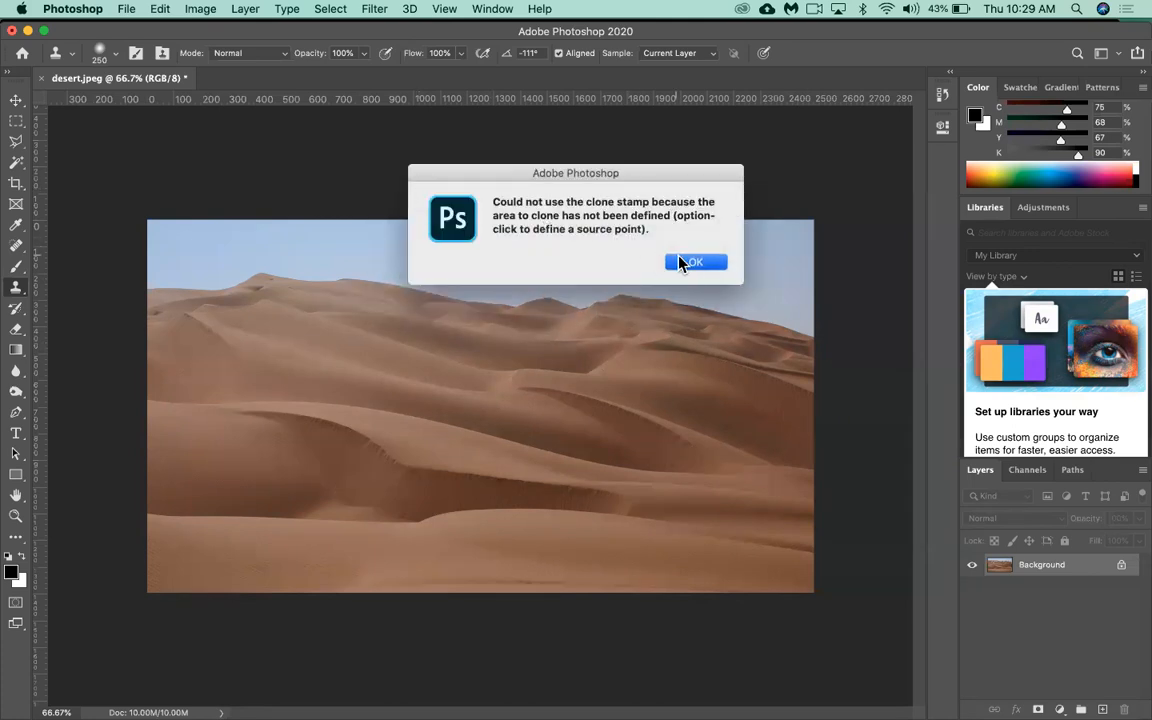
left_click(680, 262)
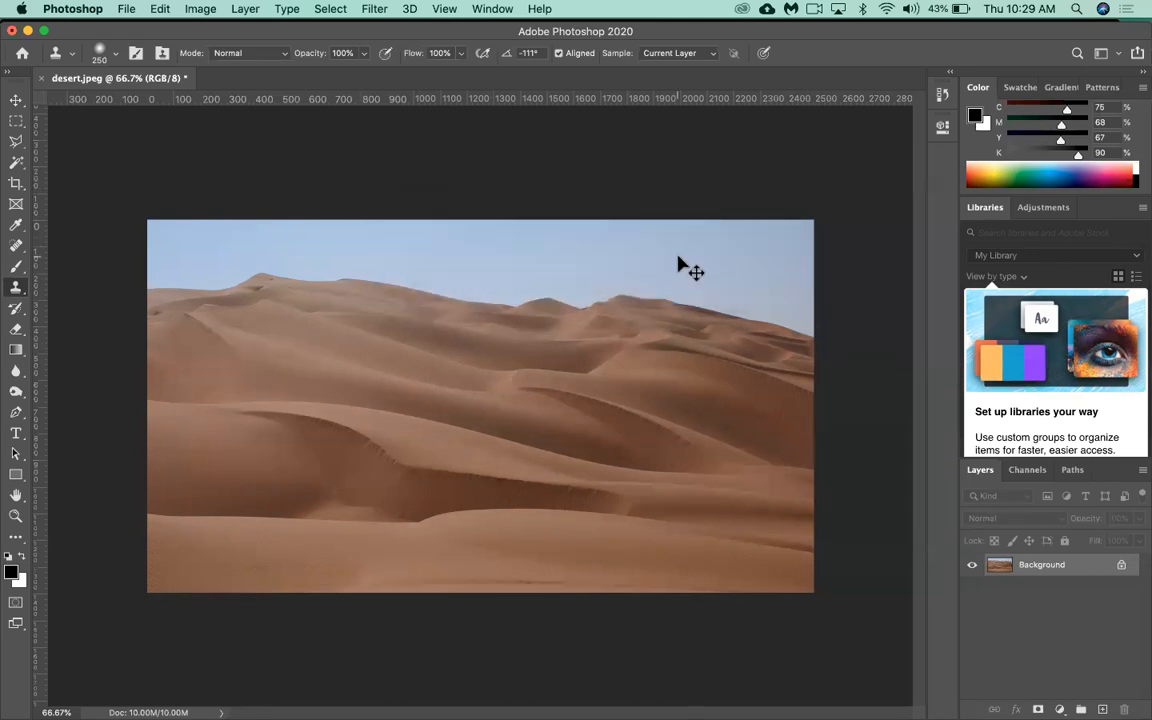
key("super+l")
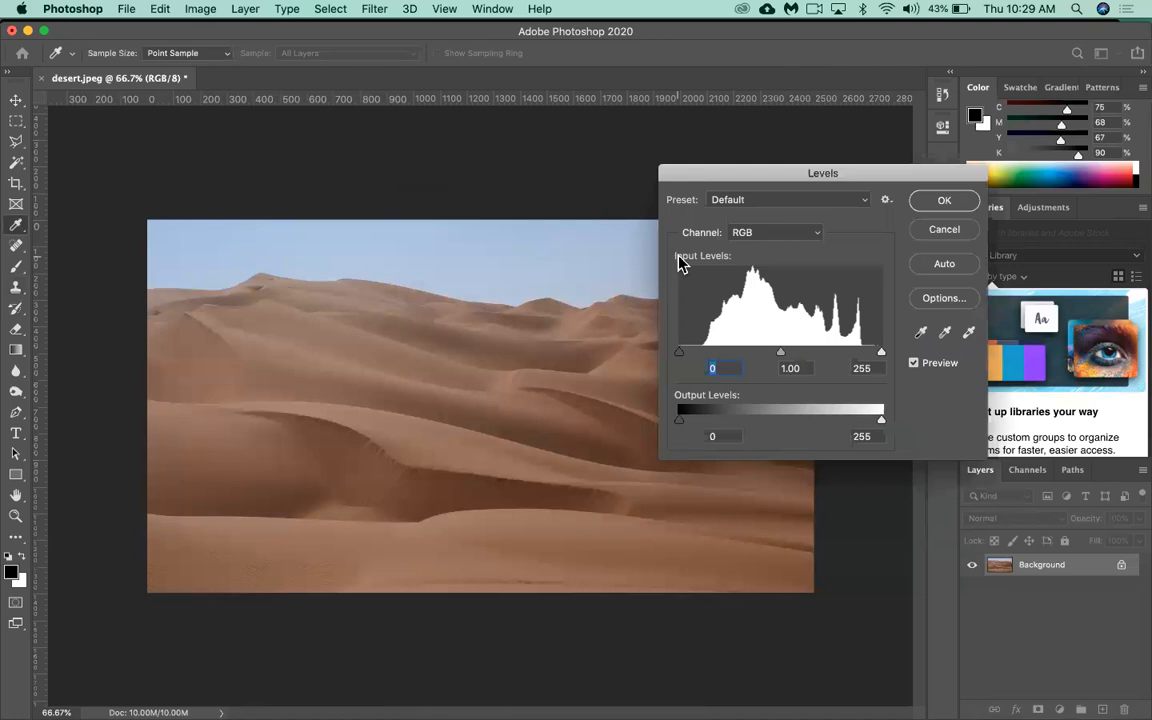
left_click(936, 233)
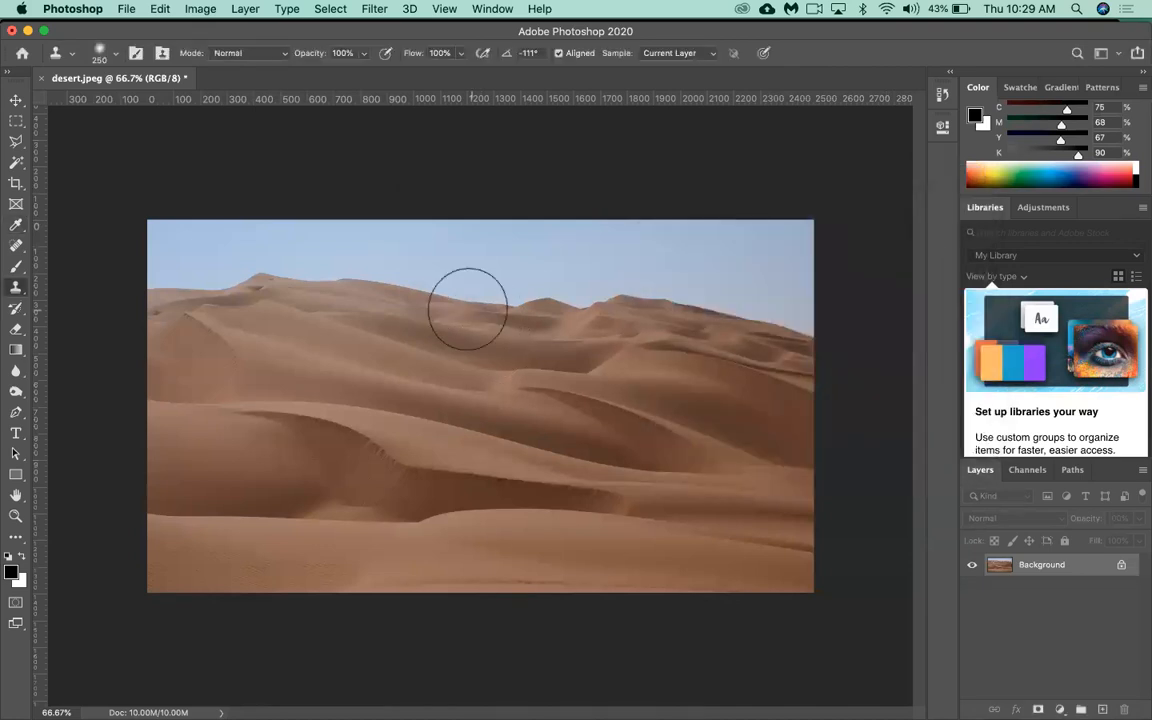
- Open the Levels adjustment for the desert image and reposition its dialog so more of the picture is uncovered
left_click(201, 9)
mouse_move(218, 58)
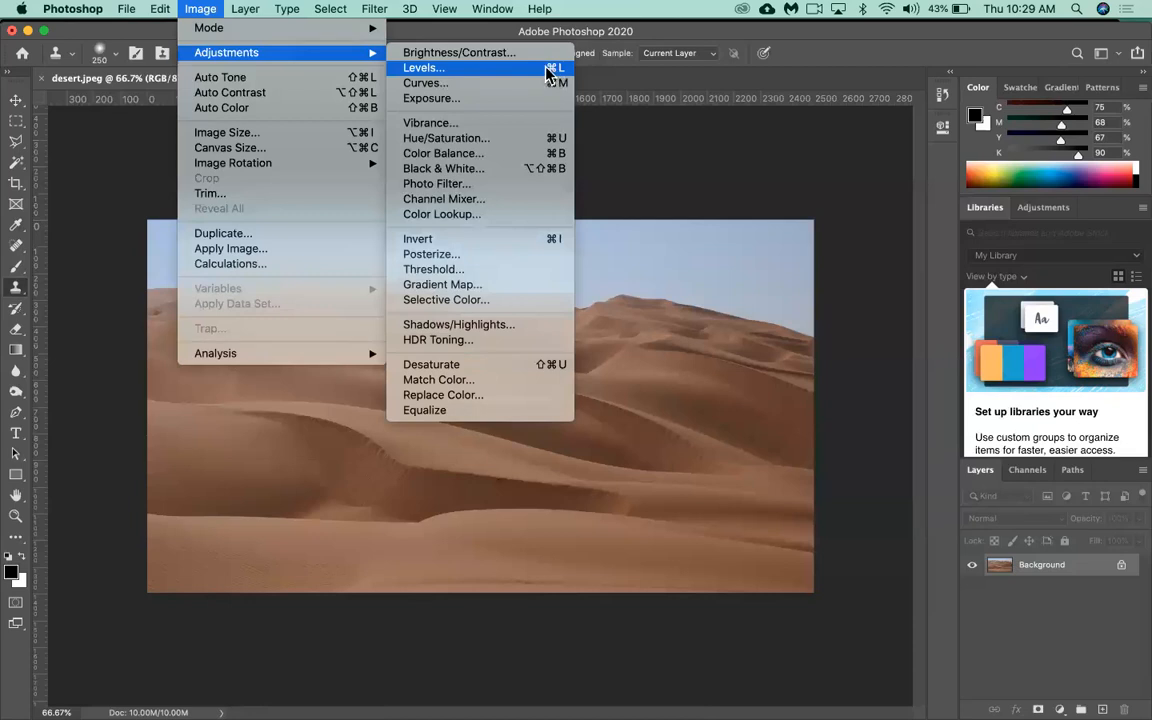
left_click(424, 68)
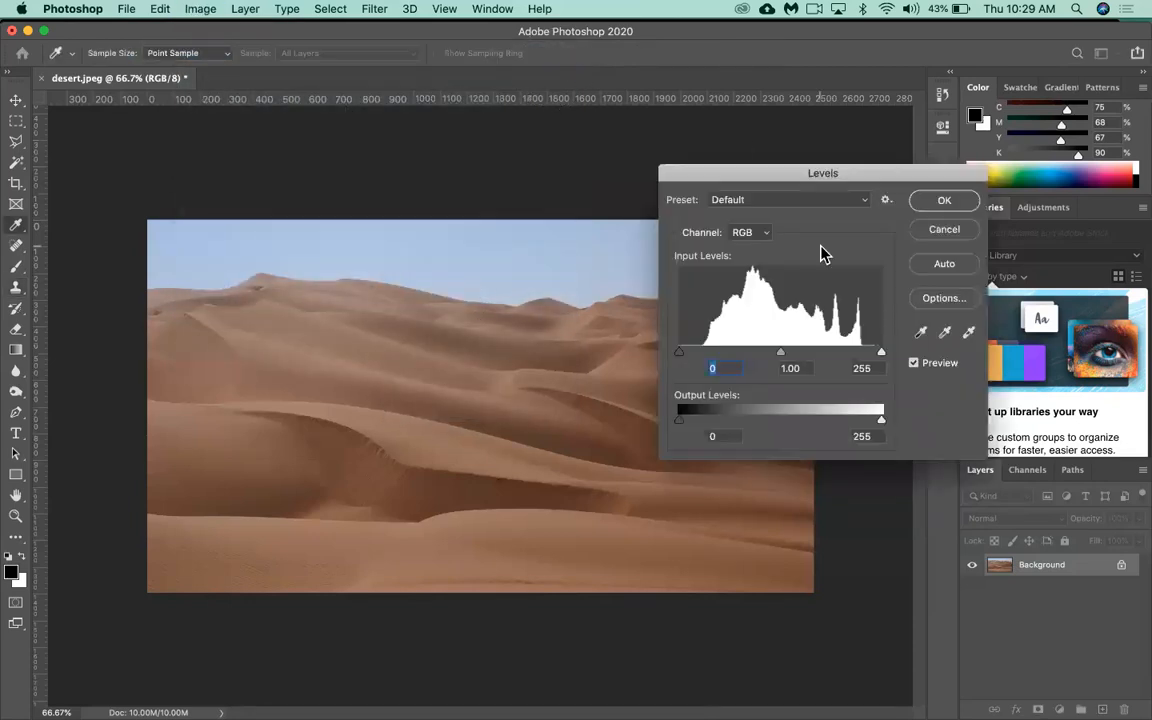
left_click_drag(803, 175, 618, 204)
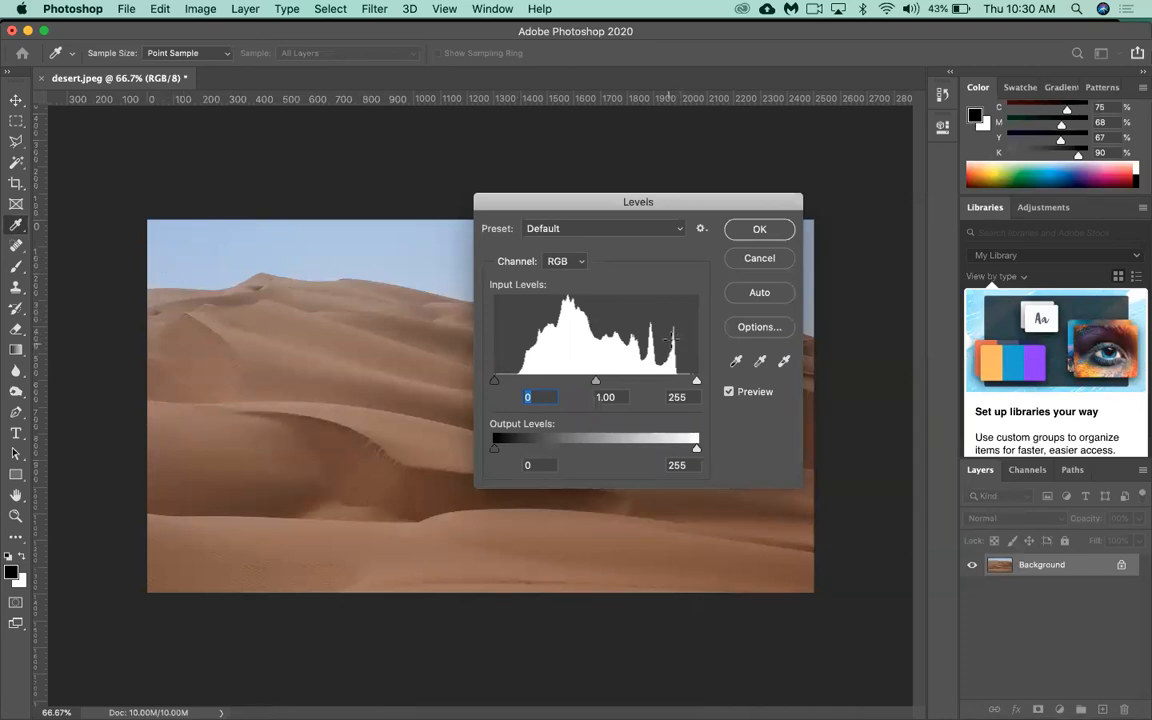
left_click_drag(593, 203, 669, 156)
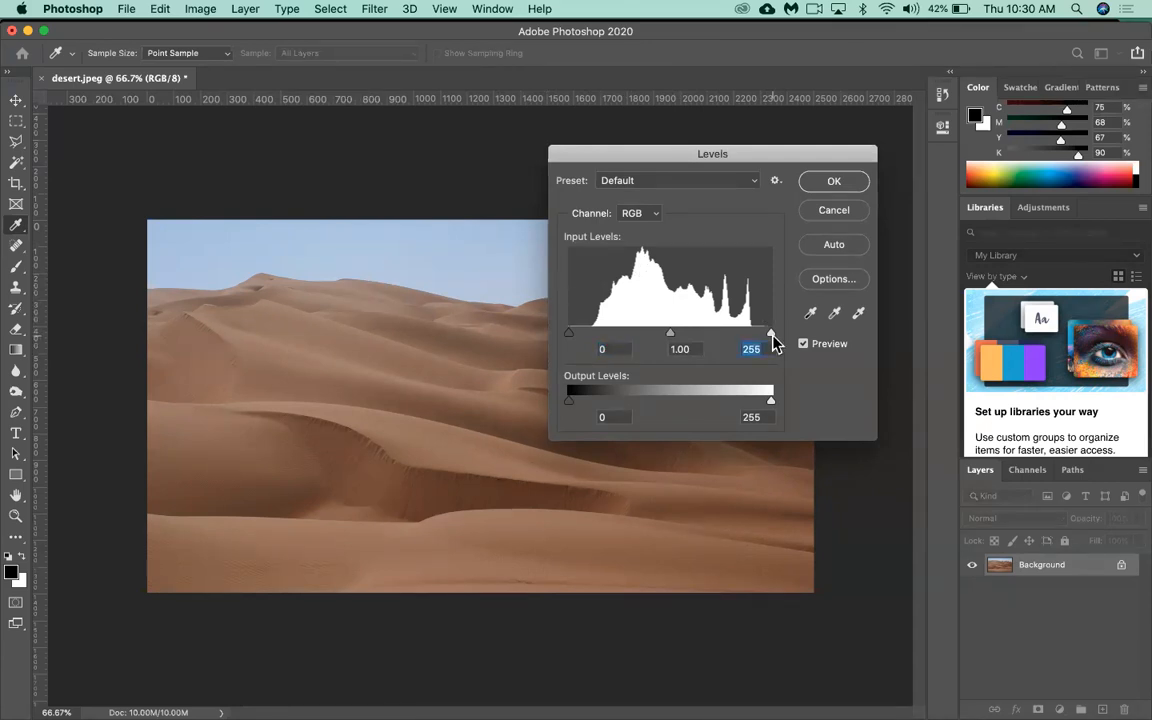
- Try white input levels of 207 and 100 on the desert image, then return to 255
left_click_drag(769, 334, 733, 333)
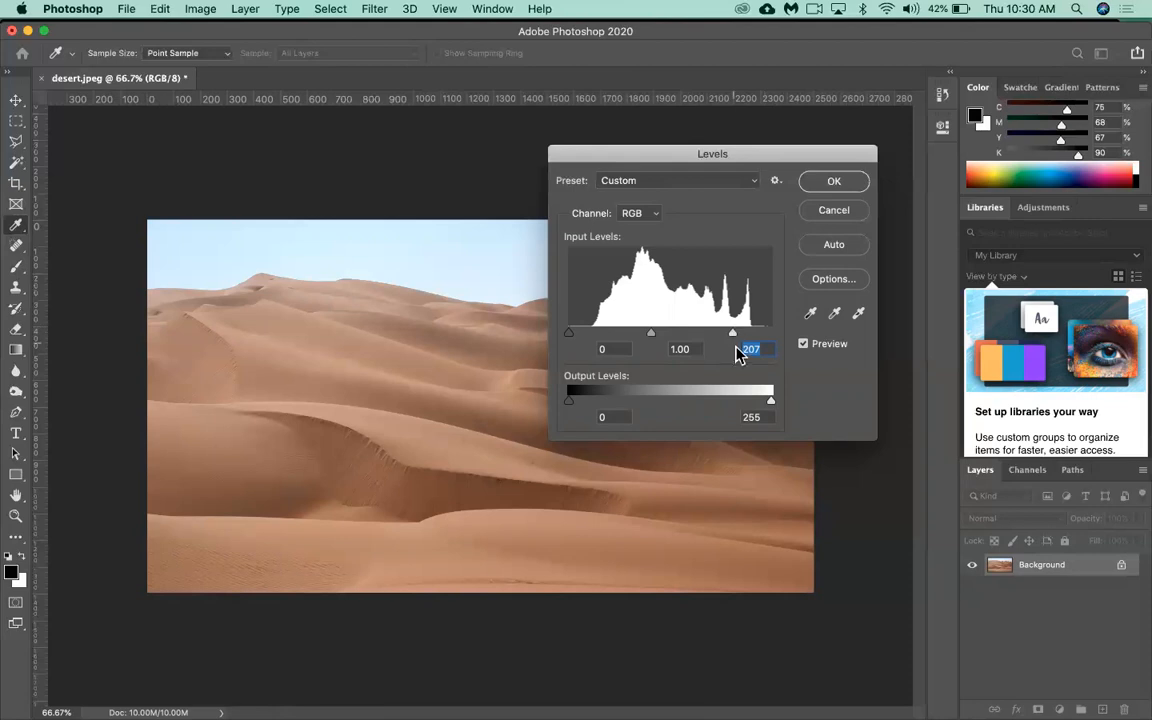
left_click_drag(734, 334, 648, 332)
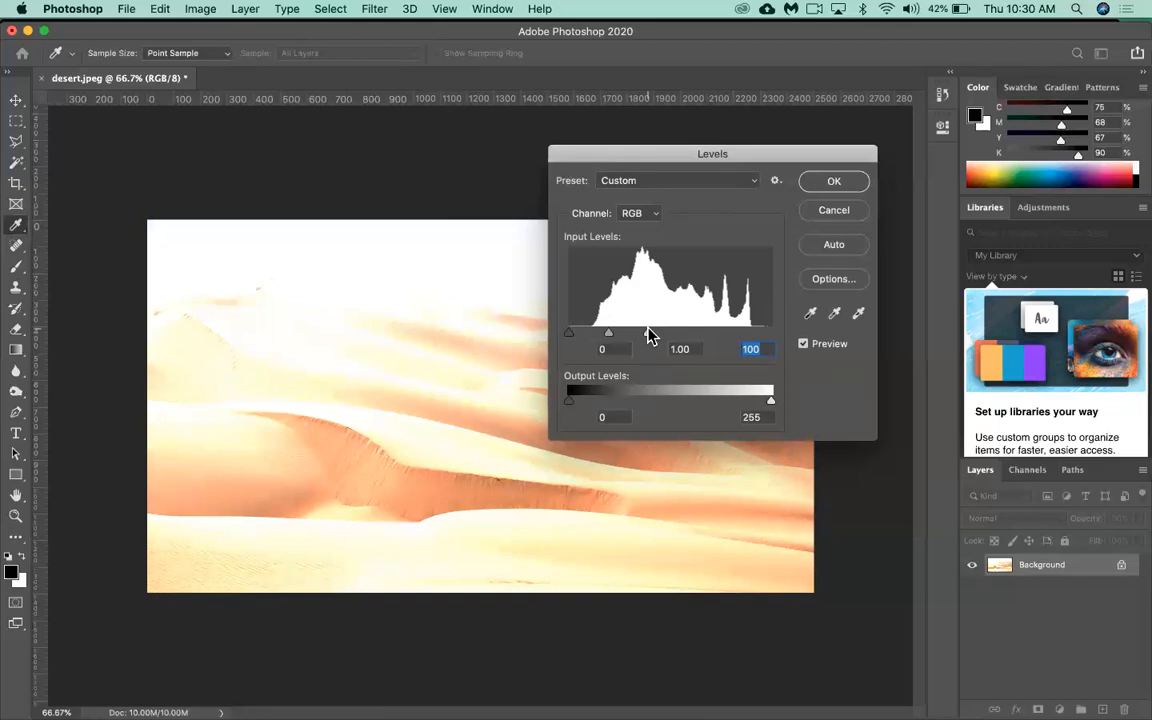
left_click_drag(648, 336, 866, 345)
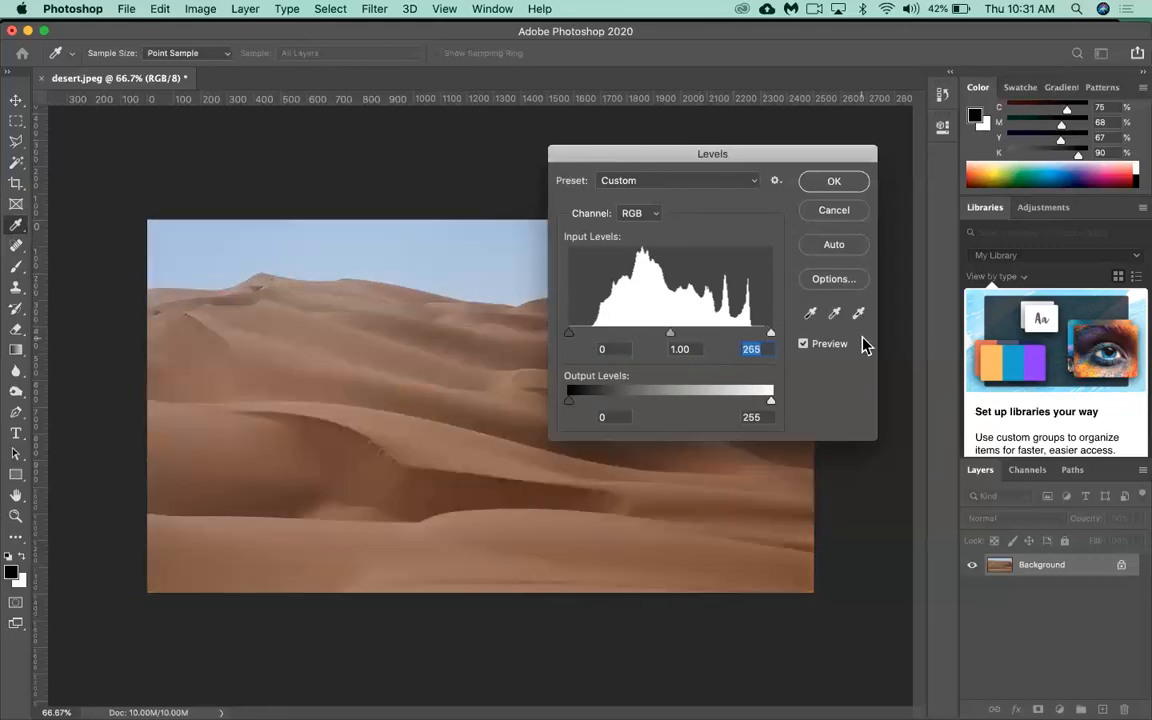
- Set the desert image's white input level to 219 and black input level to 52, moving the Levels dialog to uncover the picture
left_click_drag(770, 335, 746, 337)
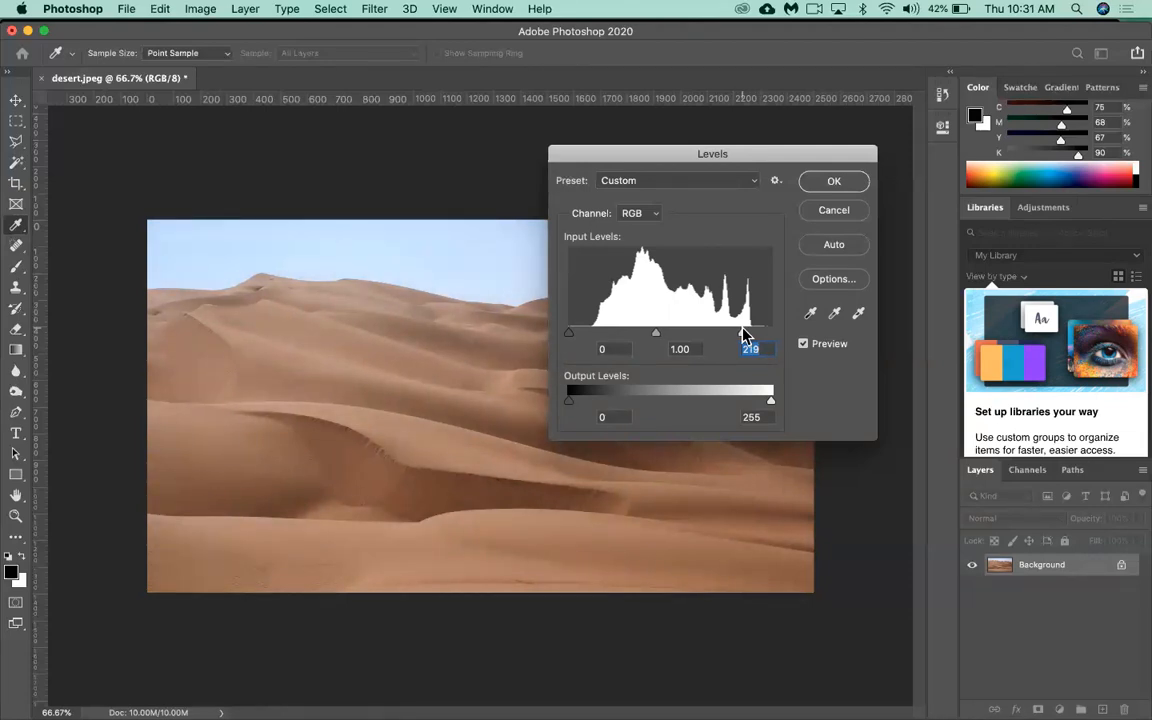
left_click_drag(624, 157, 683, 143)
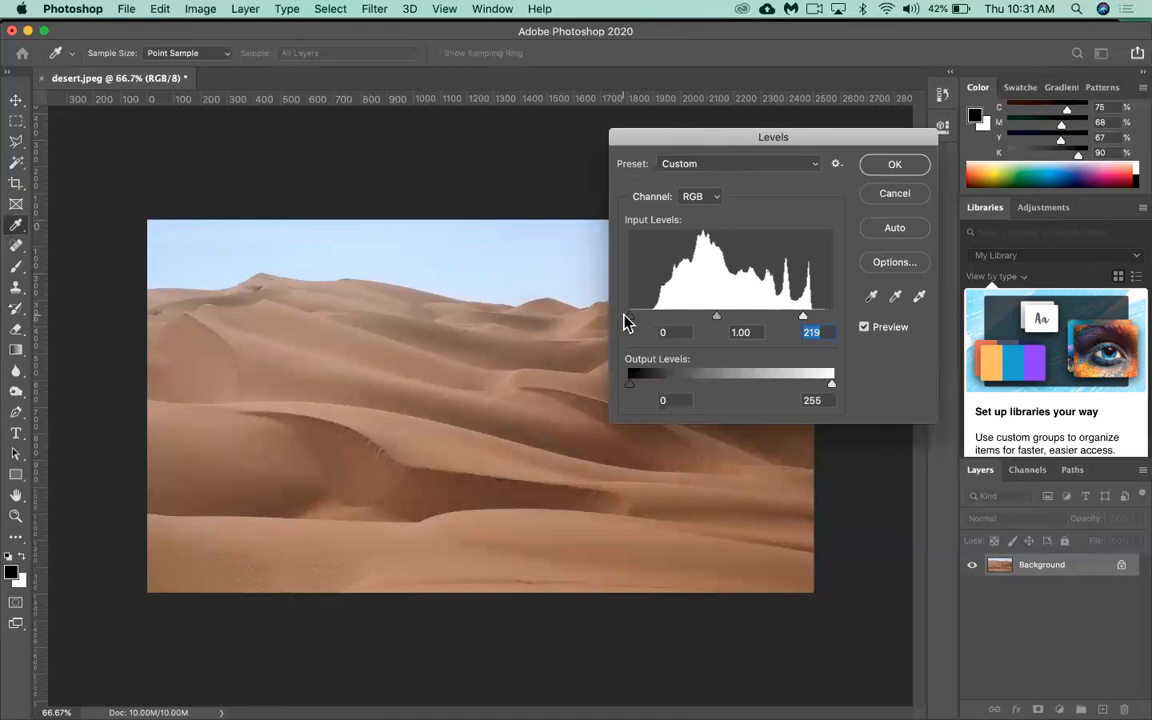
left_click_drag(631, 318, 714, 324)
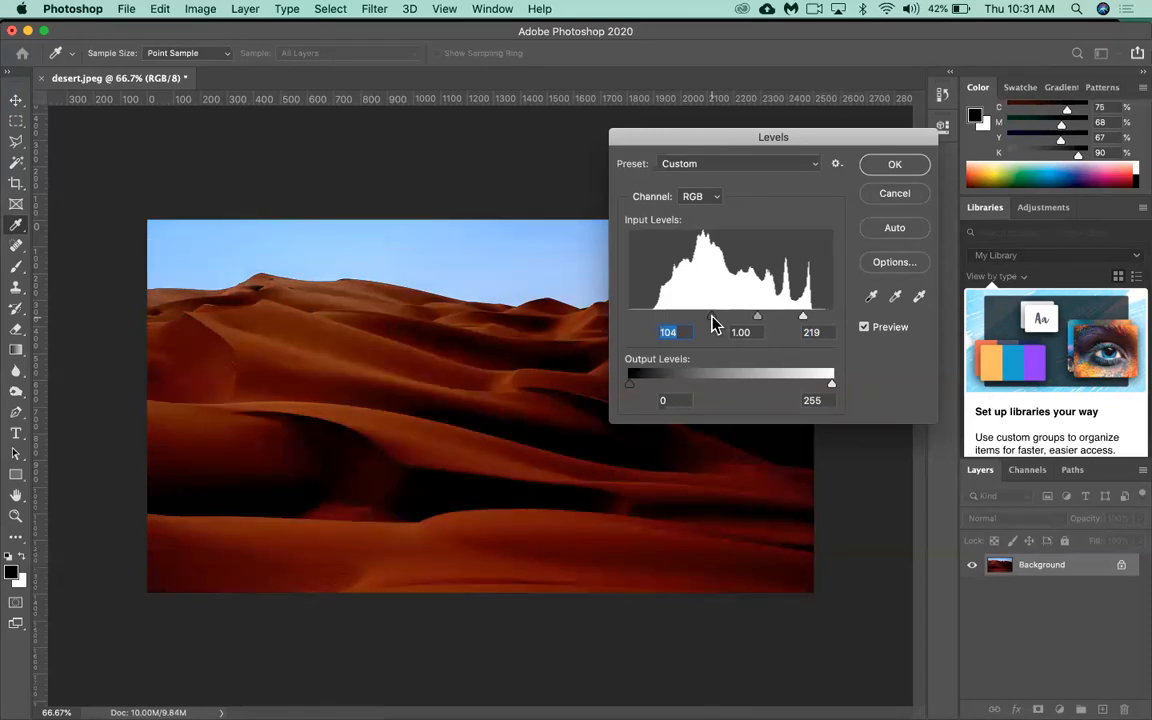
left_click_drag(714, 324, 672, 322)
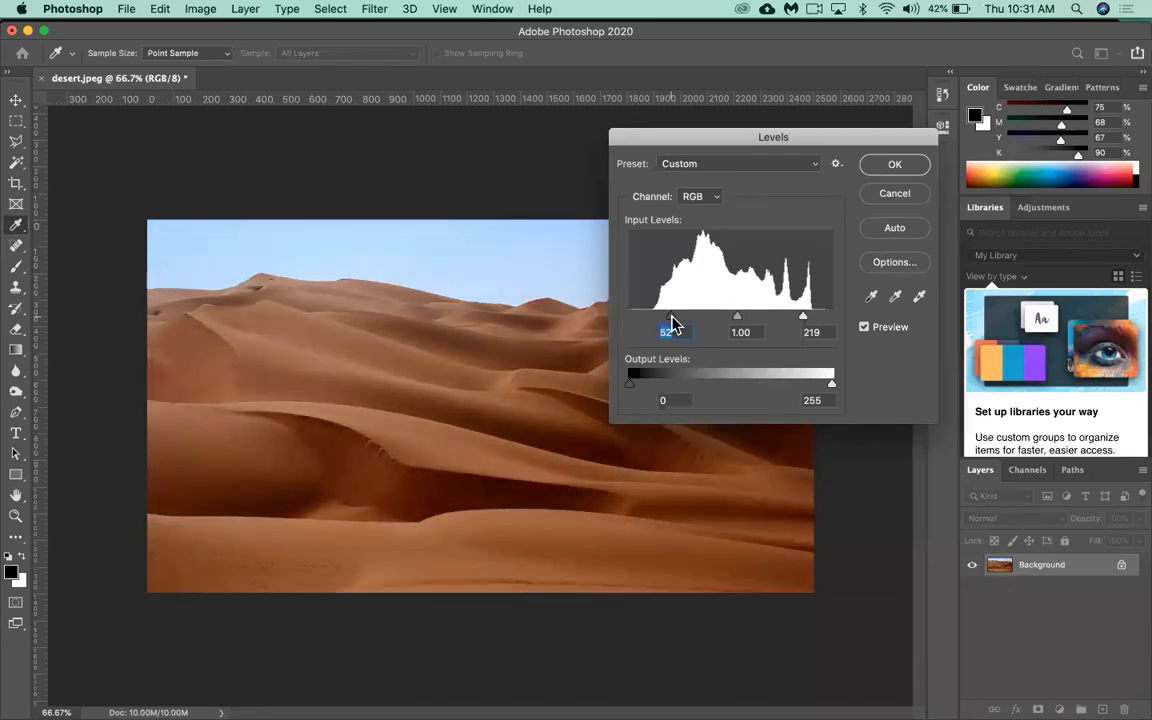
left_click_drag(661, 136, 761, 125)
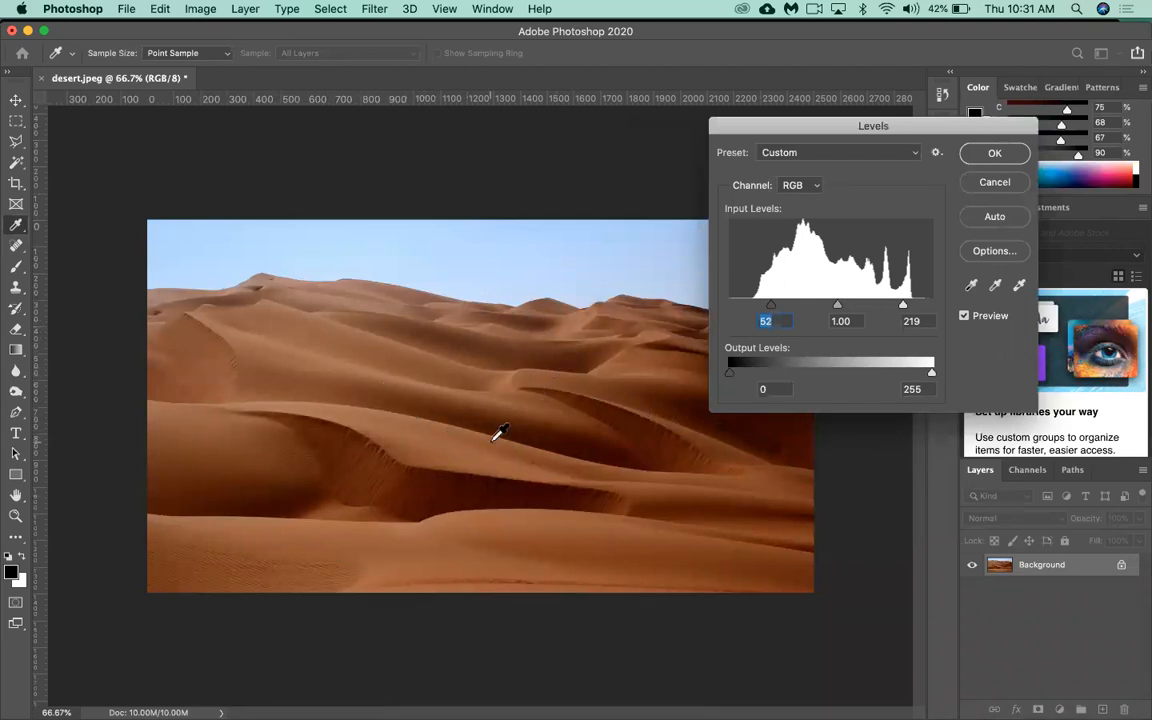
left_click_drag(802, 131, 643, 139)
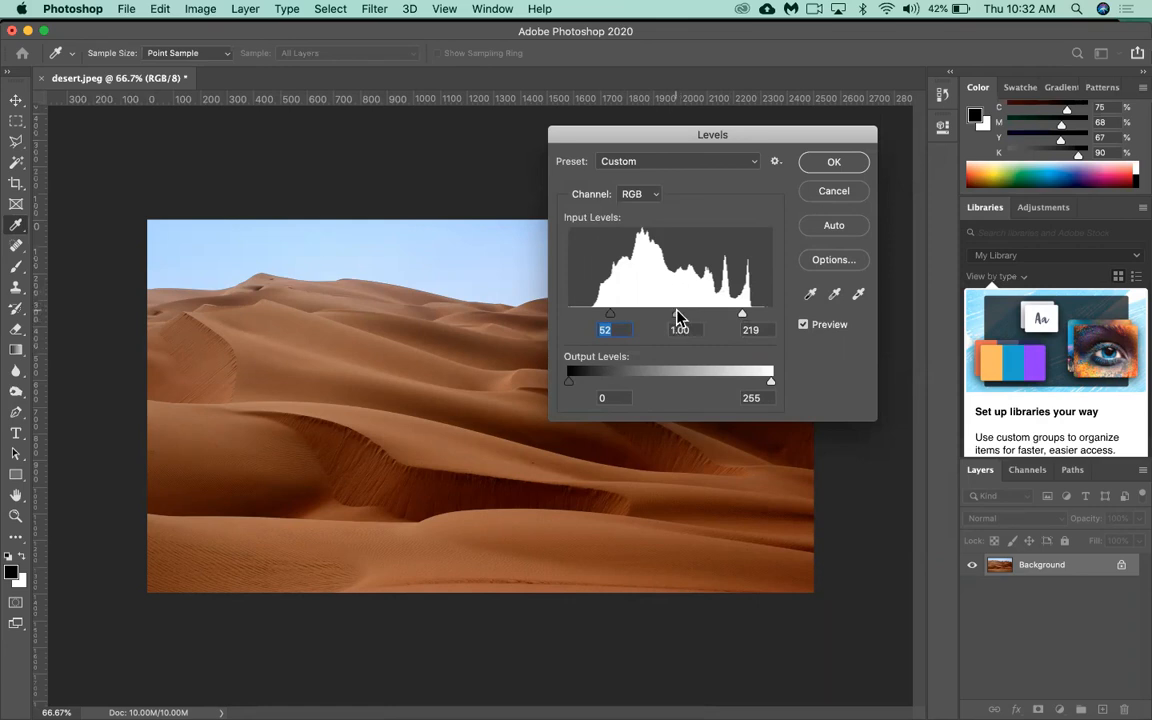
- Raise the black input level to 56, fine-tune the midtones to about 1.05, and apply the Levels adjustment to the desert image
left_click_drag(614, 322, 680, 318)
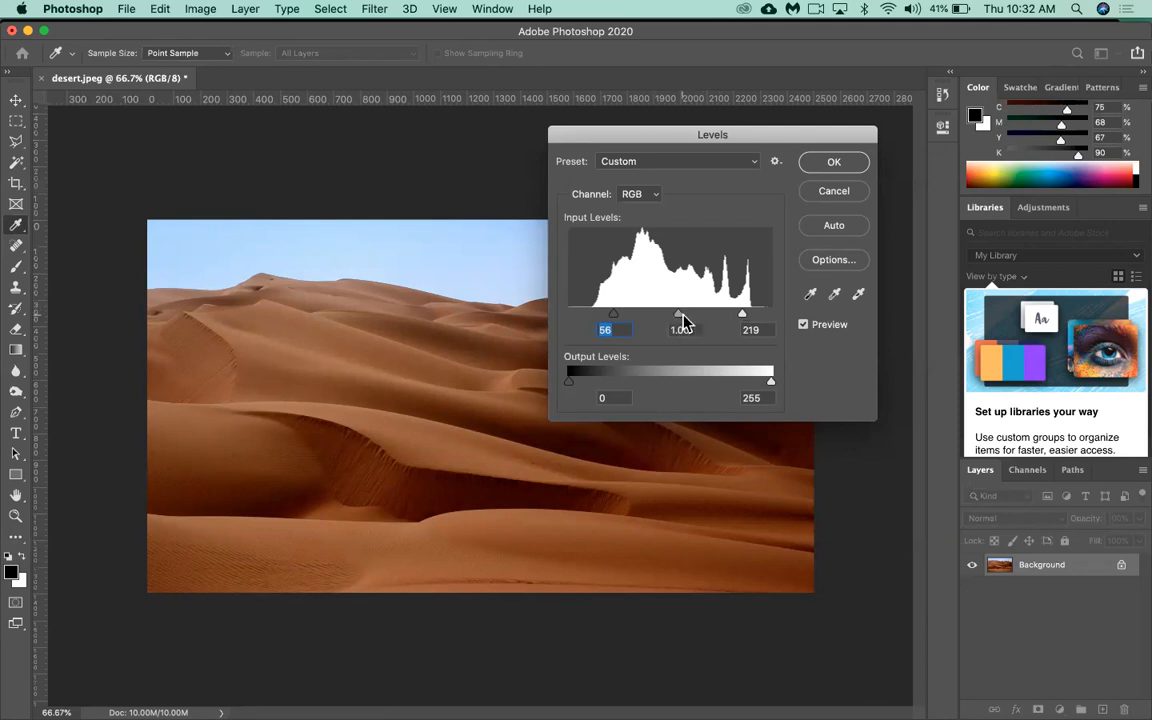
mouse_move(677, 317)
left_mouse_down()
mouse_move(658, 322)
mouse_move(686, 320)
left_mouse_up()
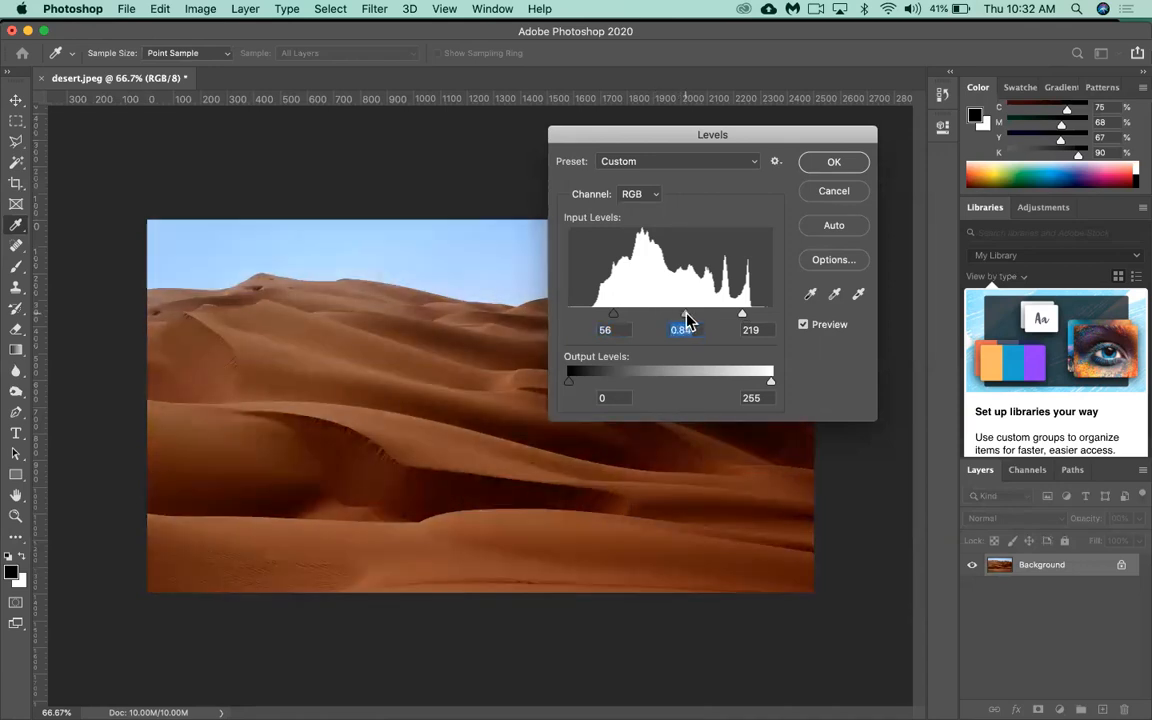
left_click_drag(686, 320, 671, 319)
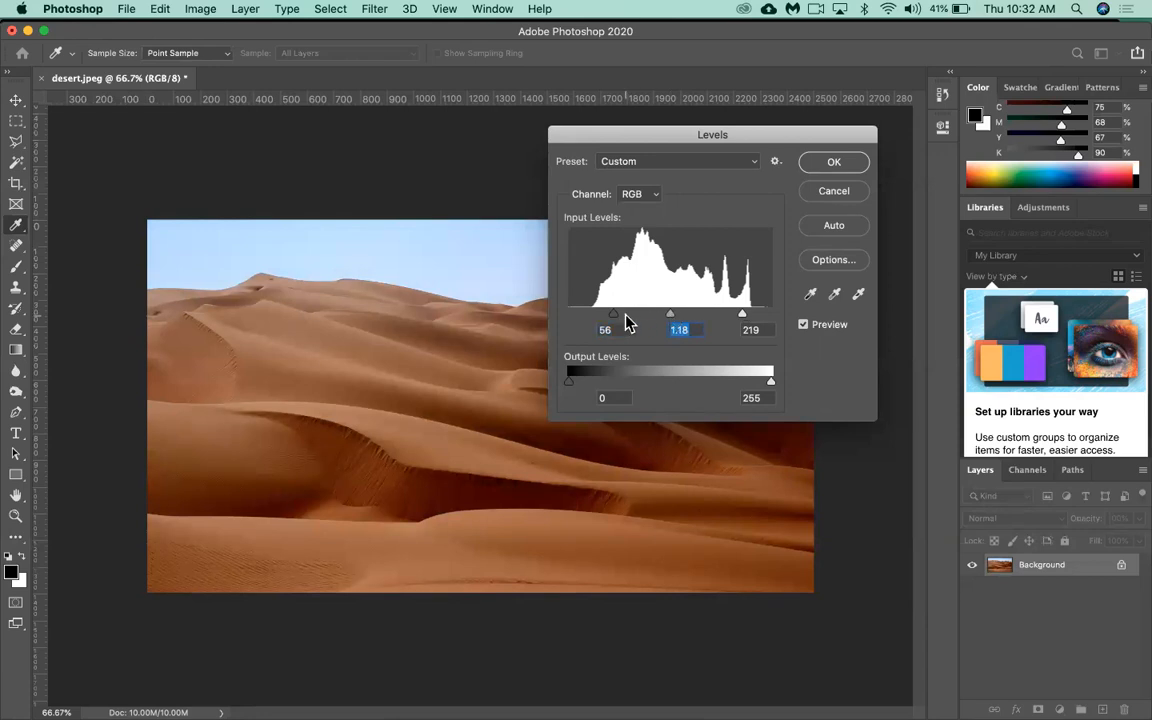
left_click_drag(671, 319, 678, 320)
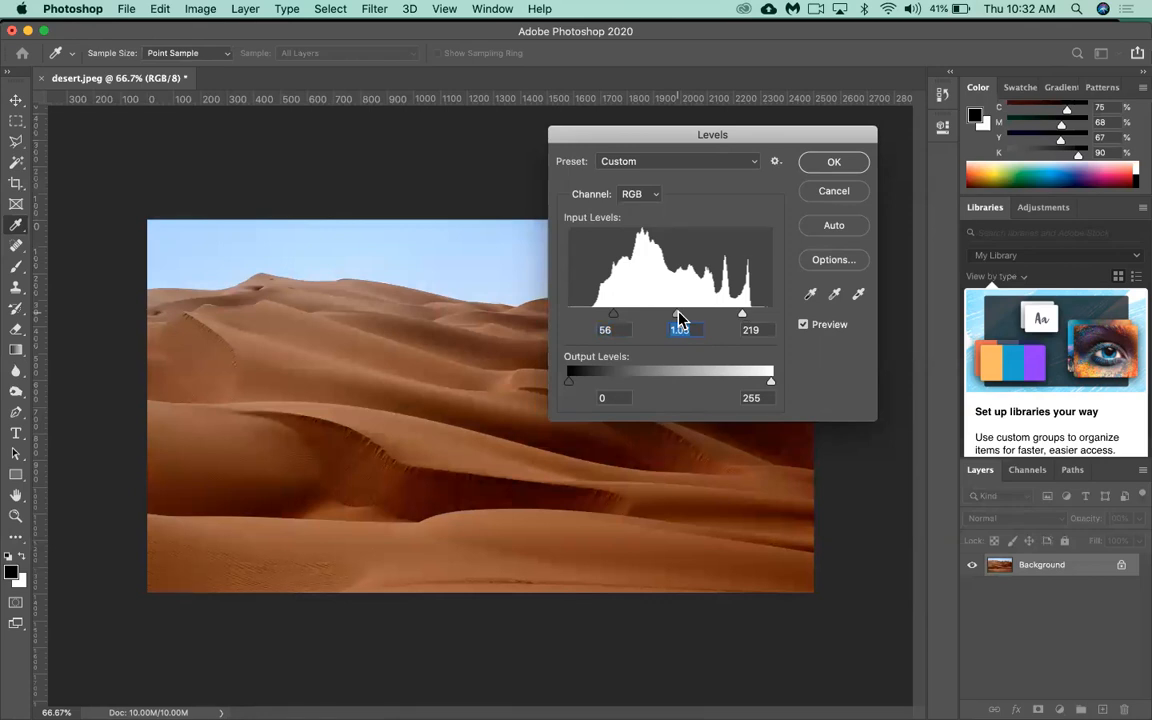
left_click(833, 162)
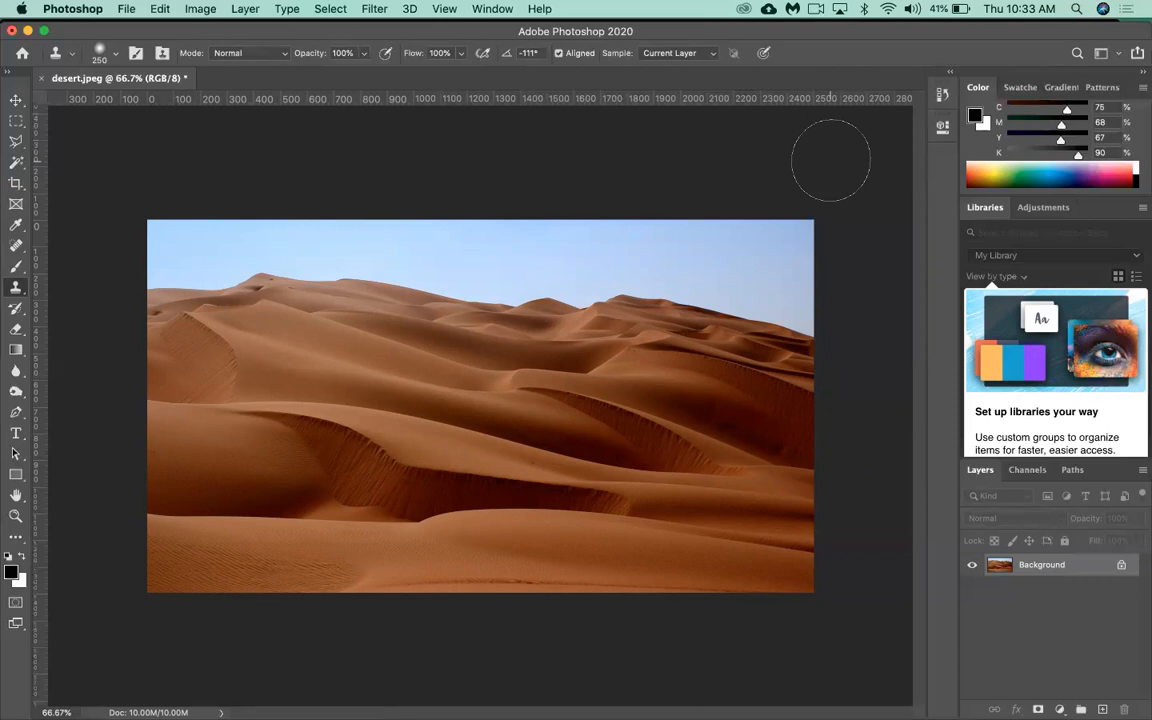
- Undo the Levels adjustment and the resize on the desert image, and redo both
key("super+z")
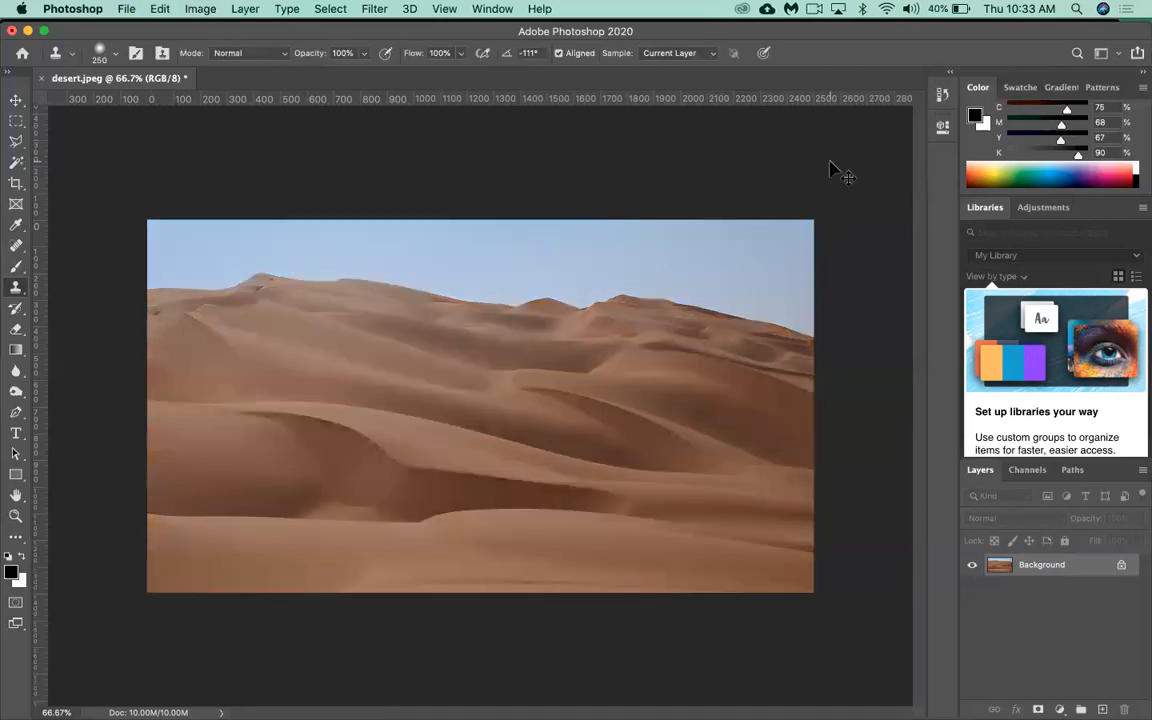
key("super+z")
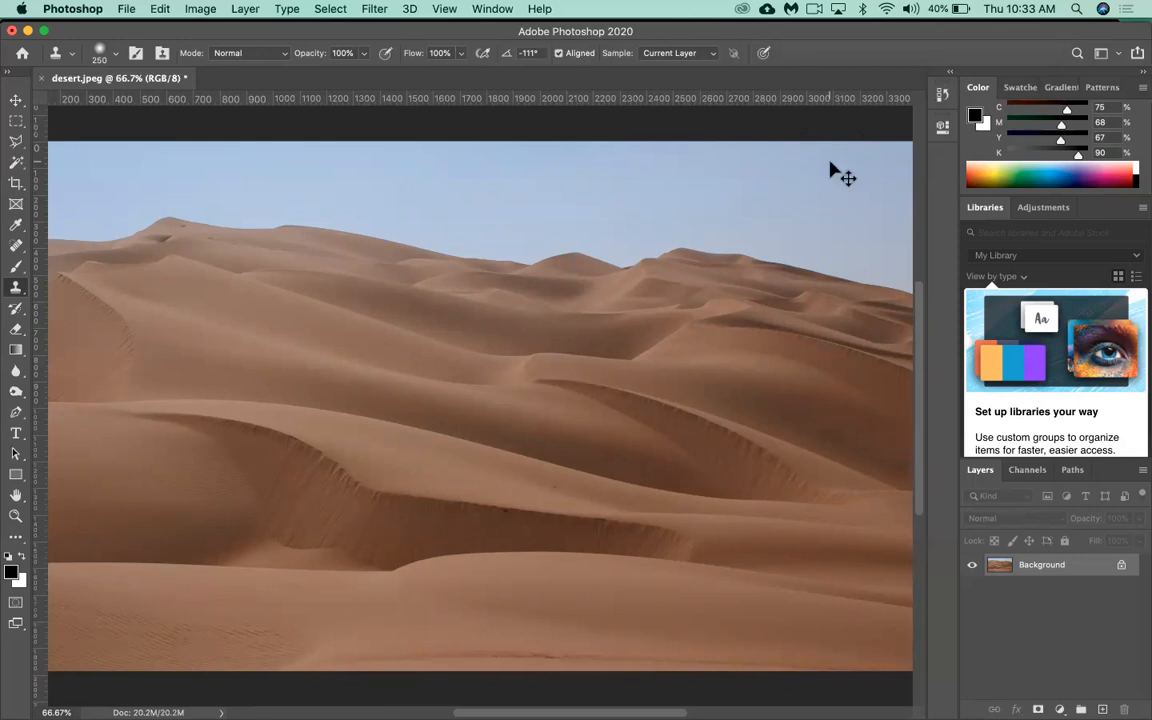
key("super+z")
key("super+z")
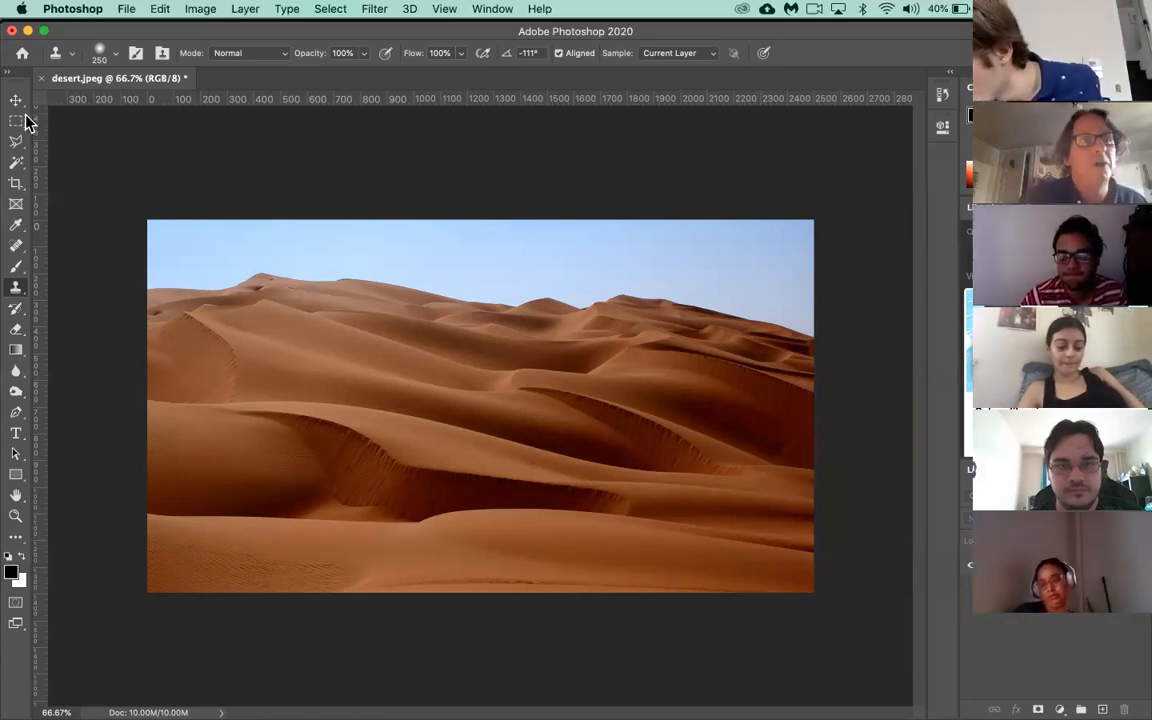
- Show and enlarge the History panel, comparing the desert image's Open, Image Size and Levels states and ending on Levels
left_click(492, 12)
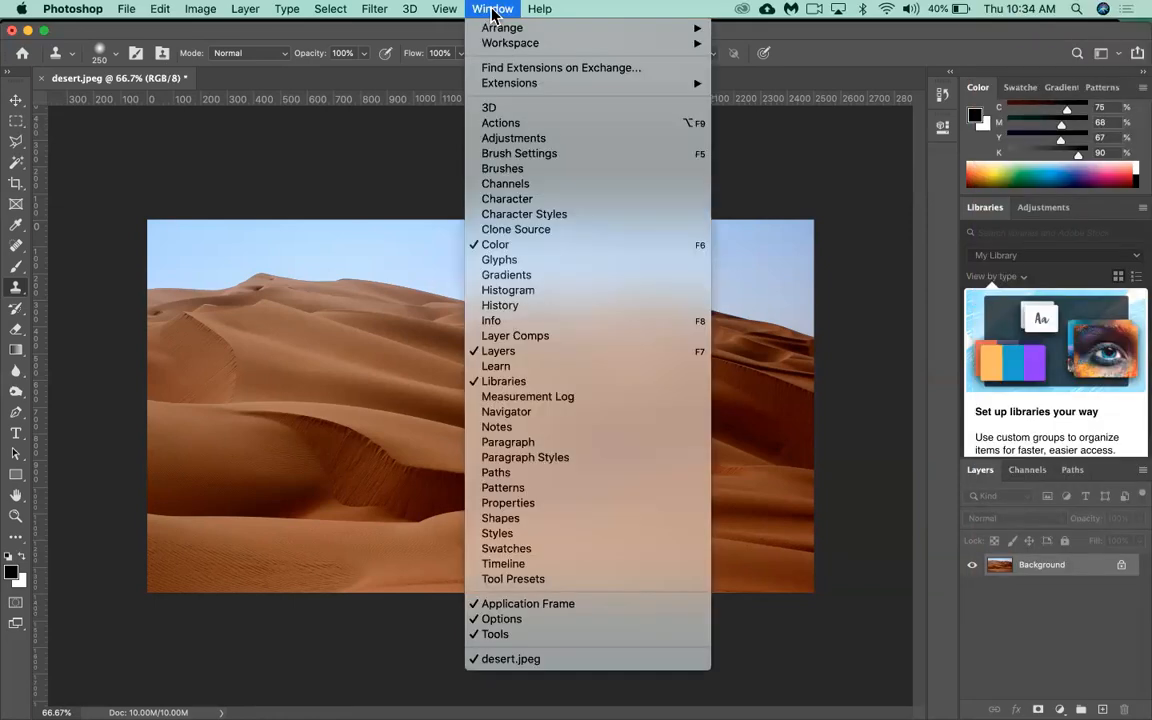
left_click(497, 307)
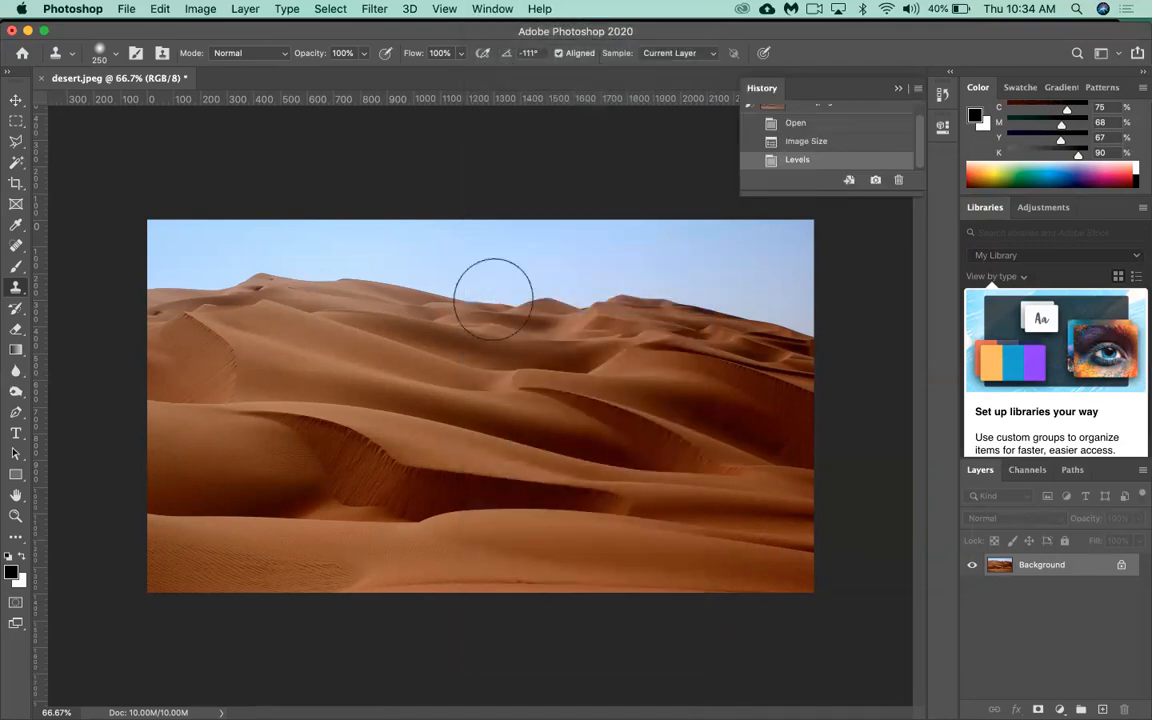
left_click(814, 143)
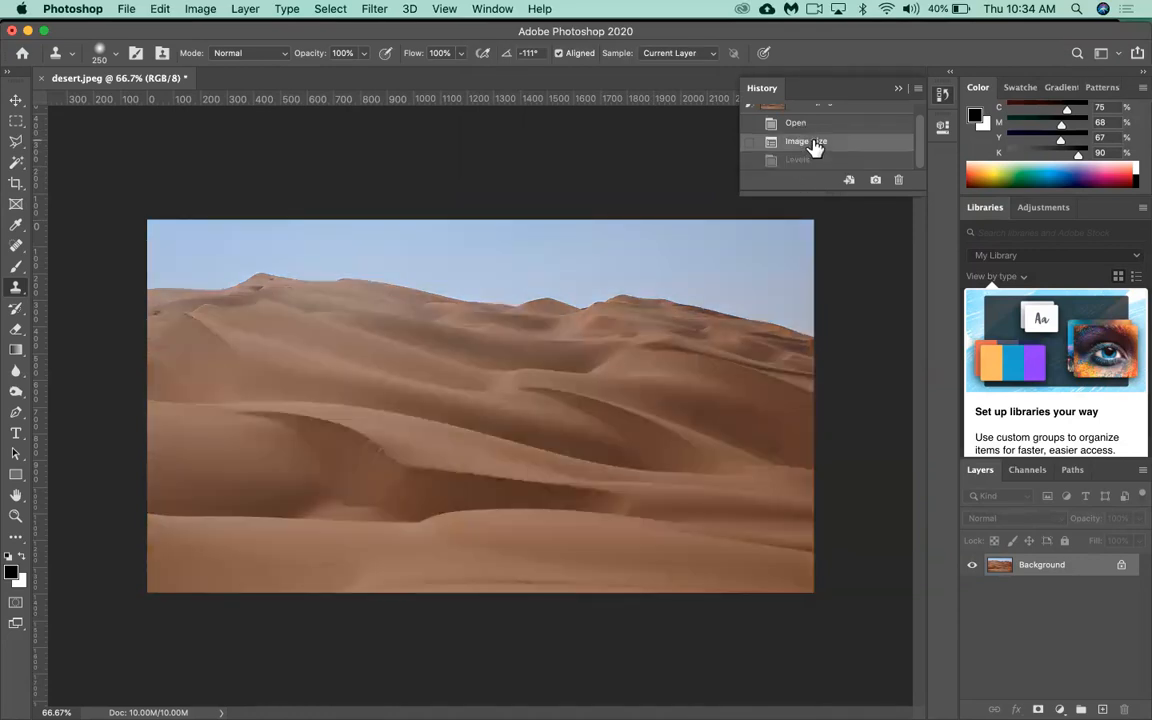
left_click(812, 123)
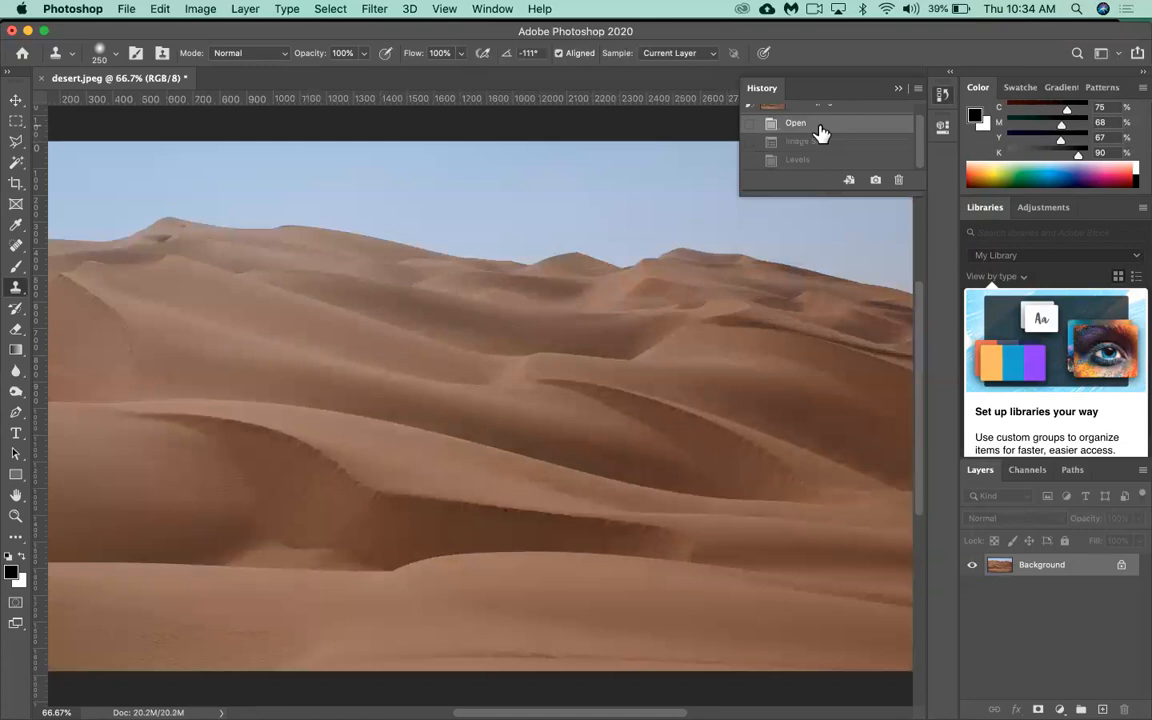
left_click(817, 148)
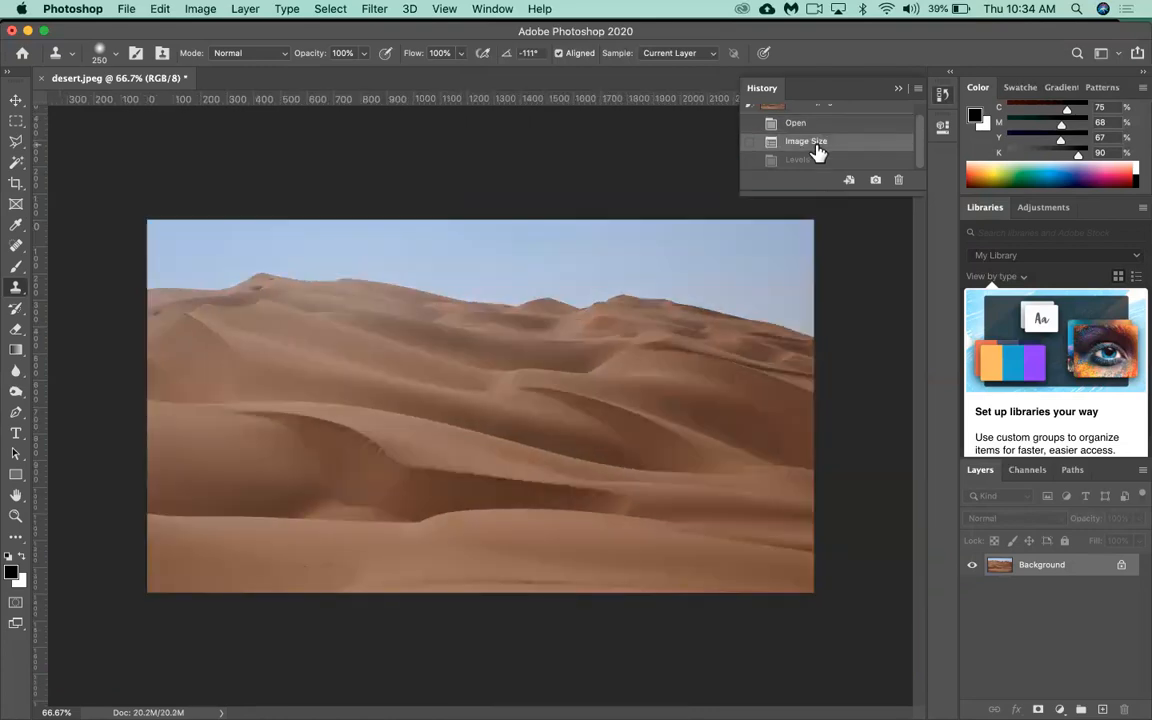
left_click_drag(838, 196, 835, 313)
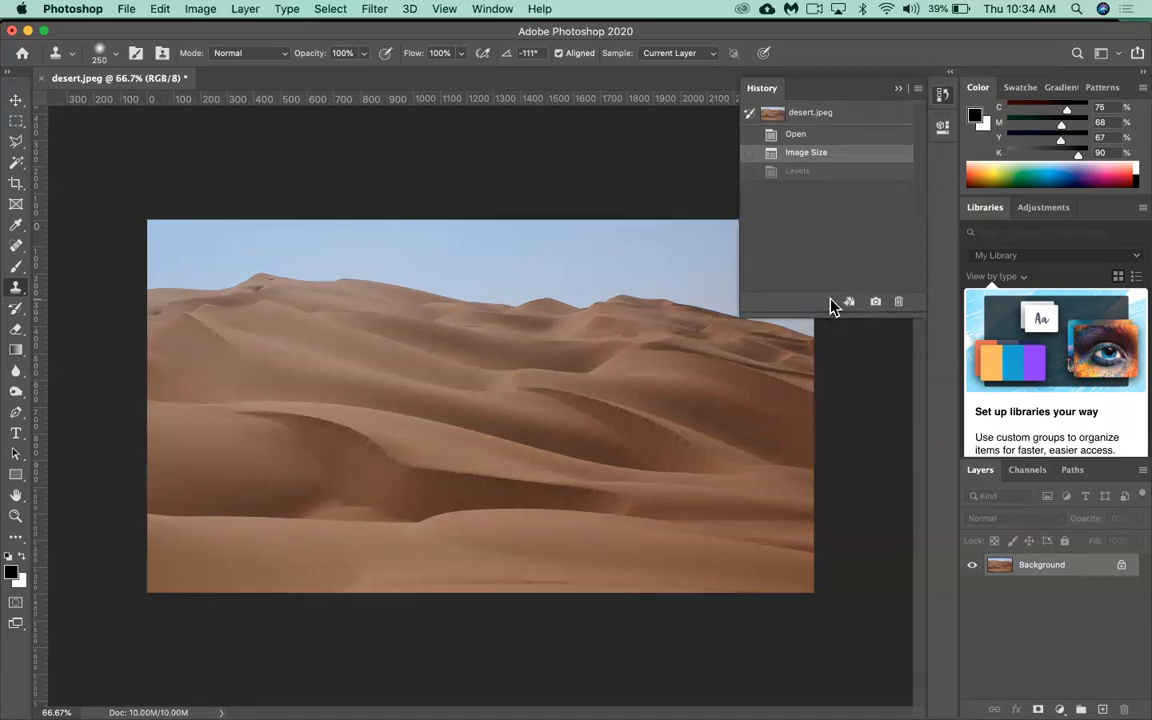
left_click(812, 173)
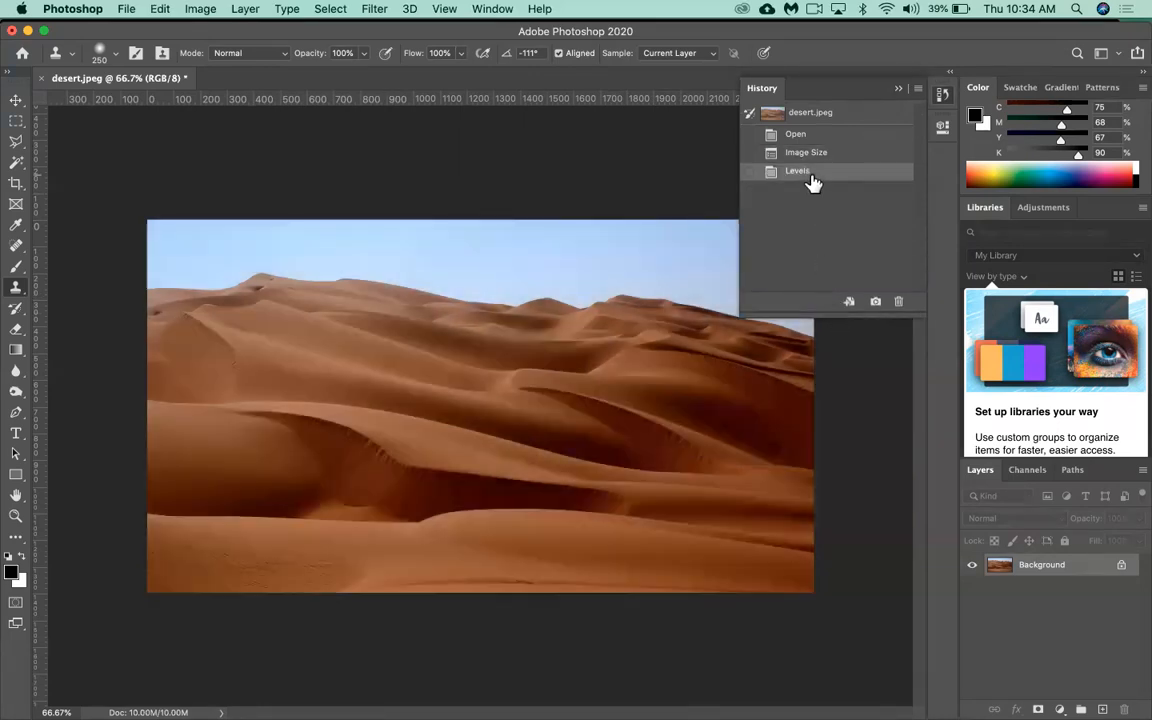
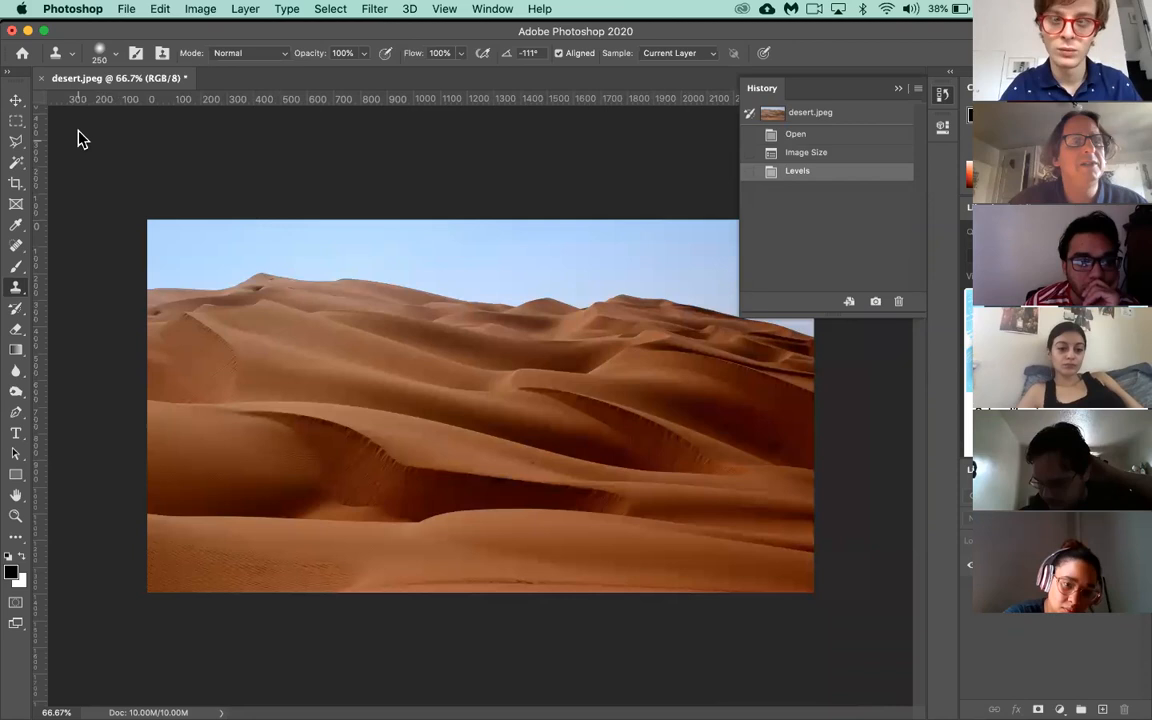
- Open camel1.jpg from the class7-assets folder as a separate document
left_click(128, 10)
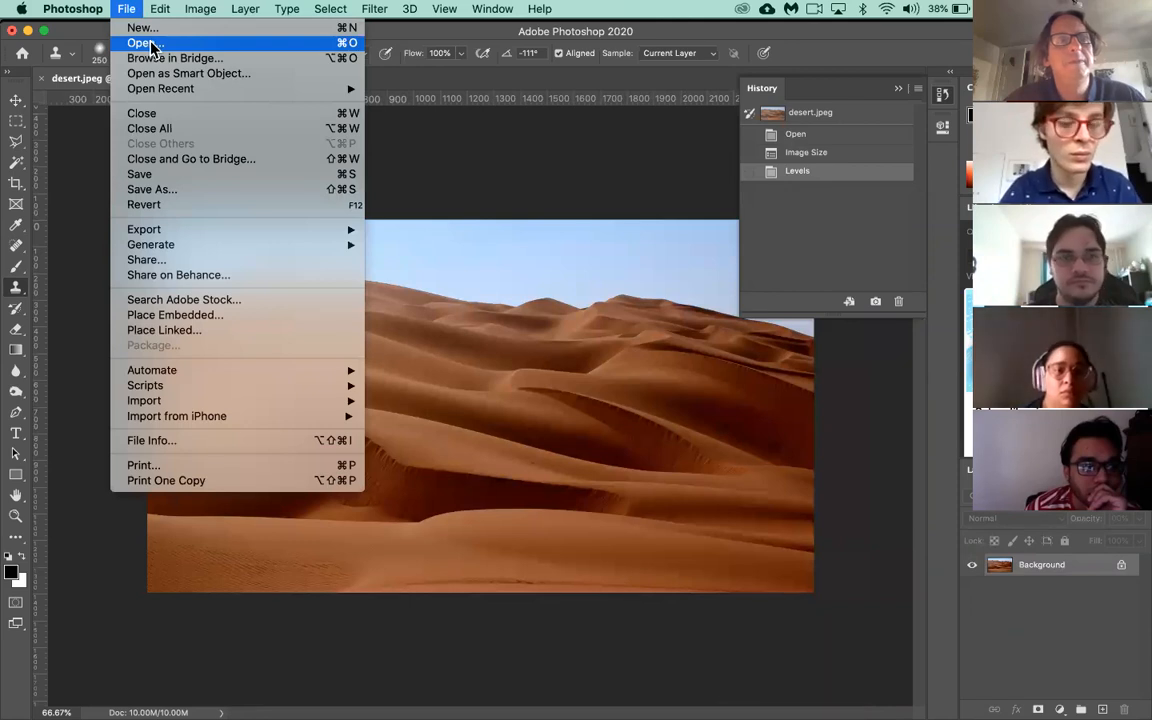
left_click(150, 45)
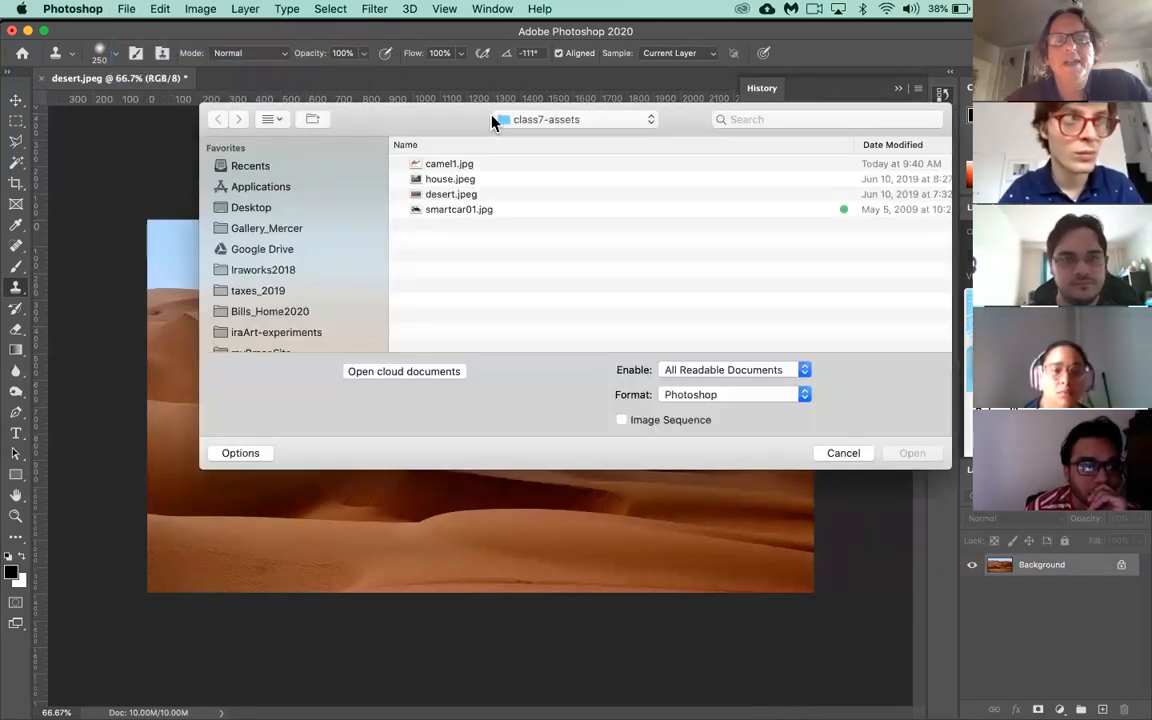
left_click(495, 120)
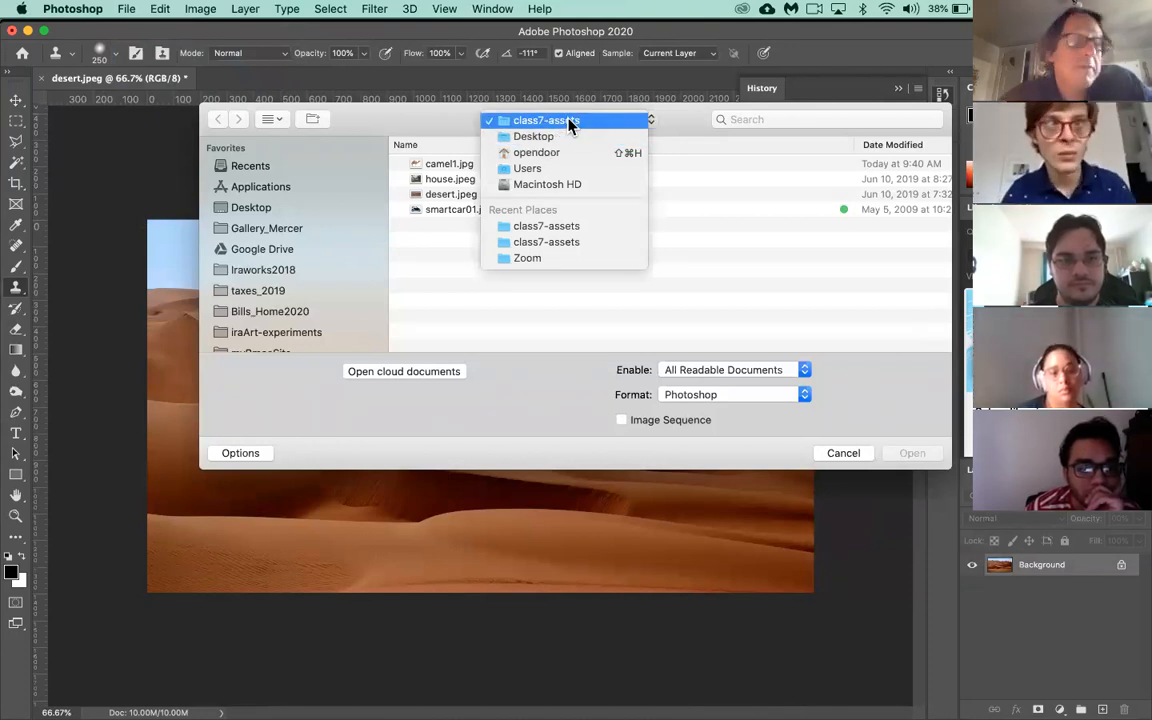
left_click(443, 113)
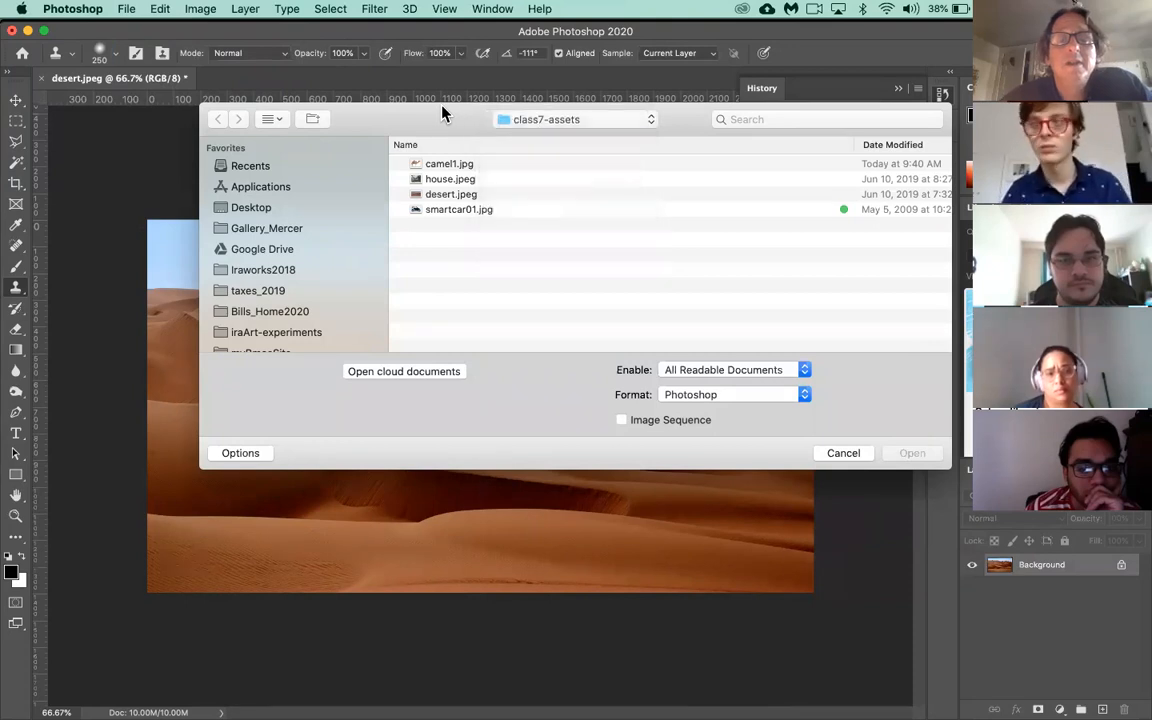
left_click(462, 169)
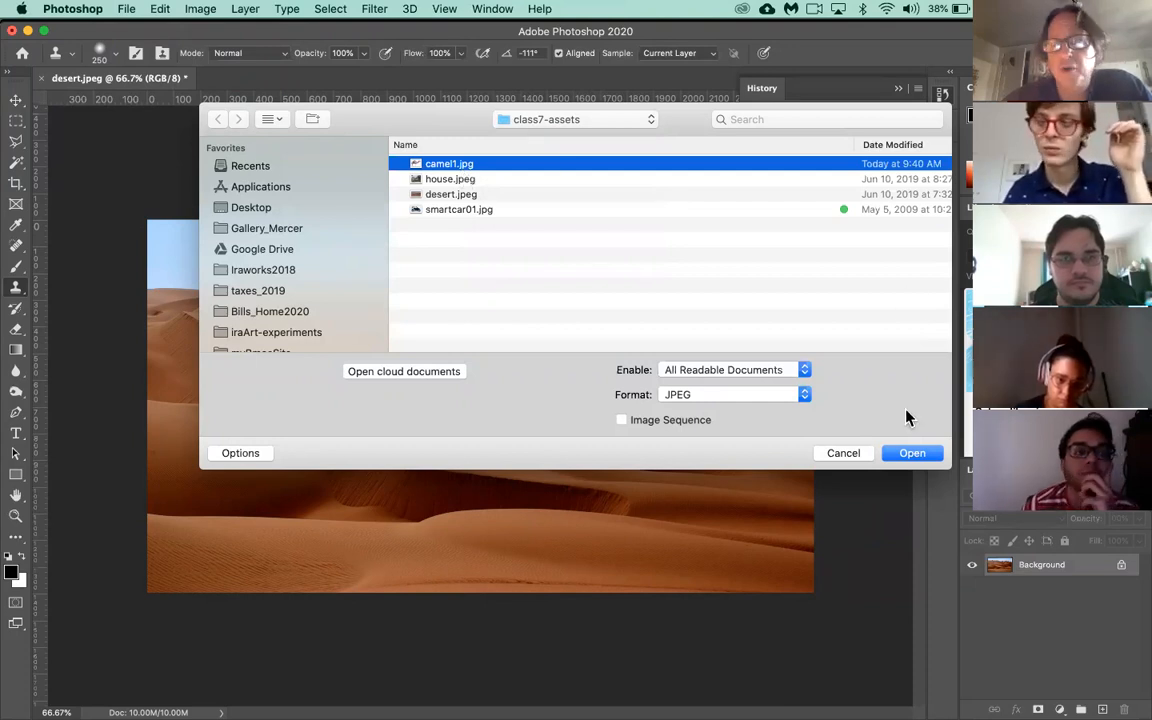
left_click(928, 458)
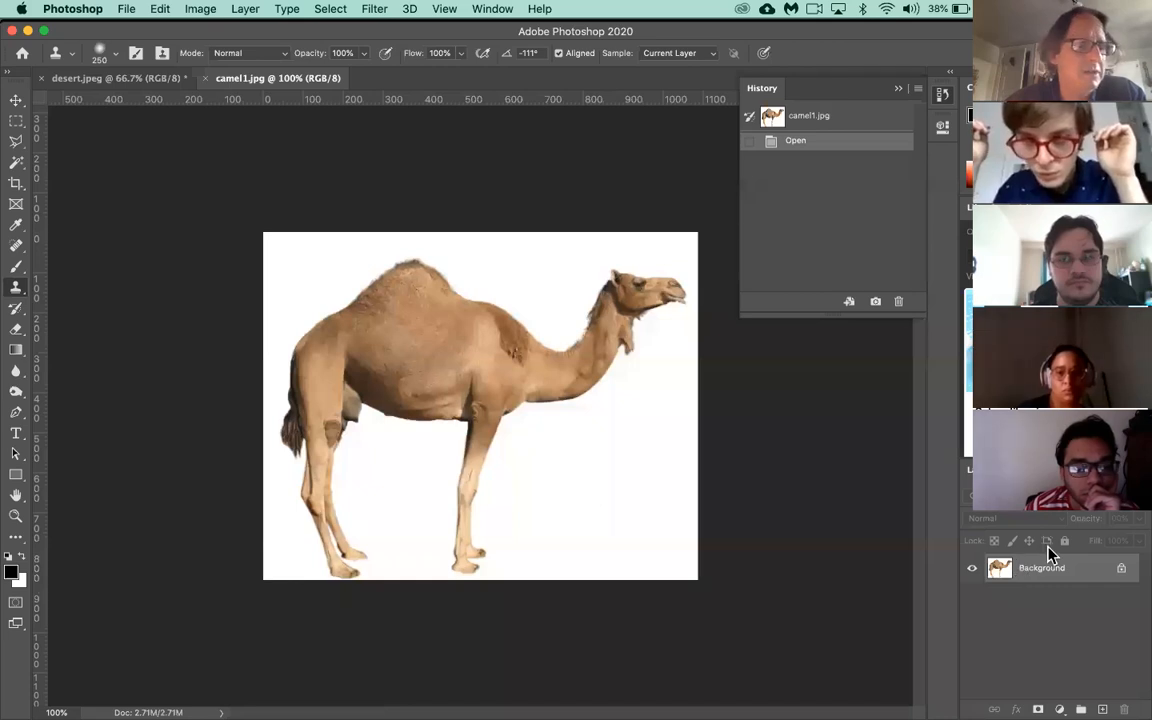
left_click(493, 9)
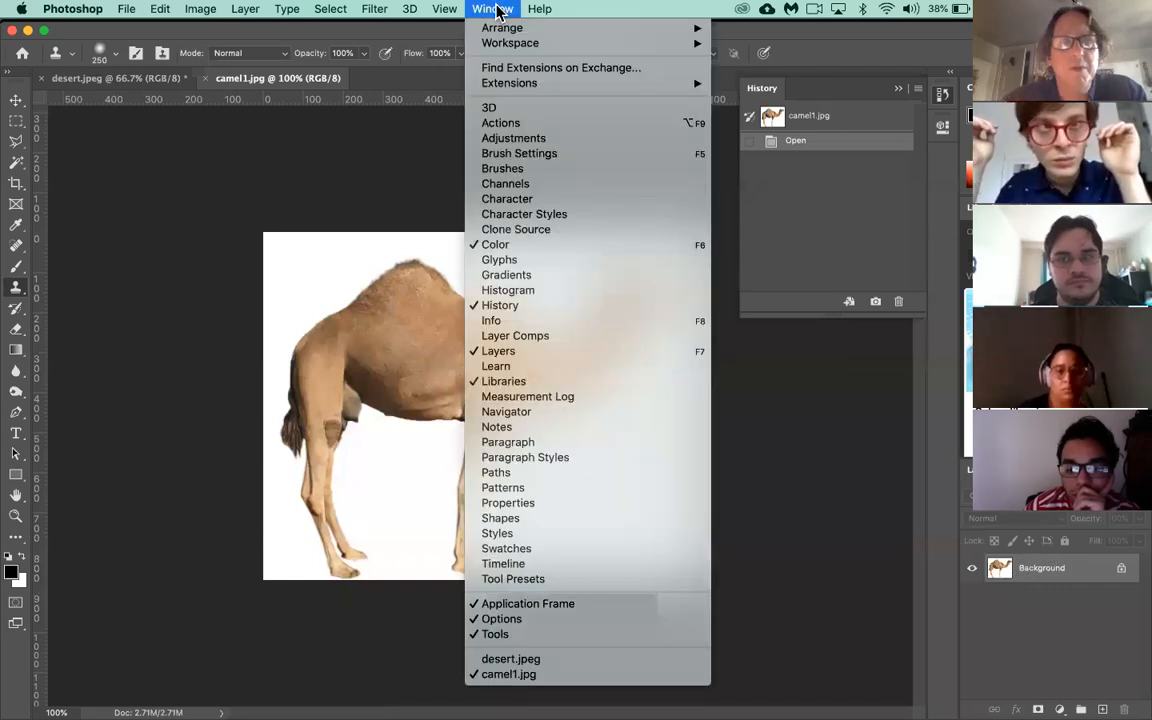
left_click(500, 351)
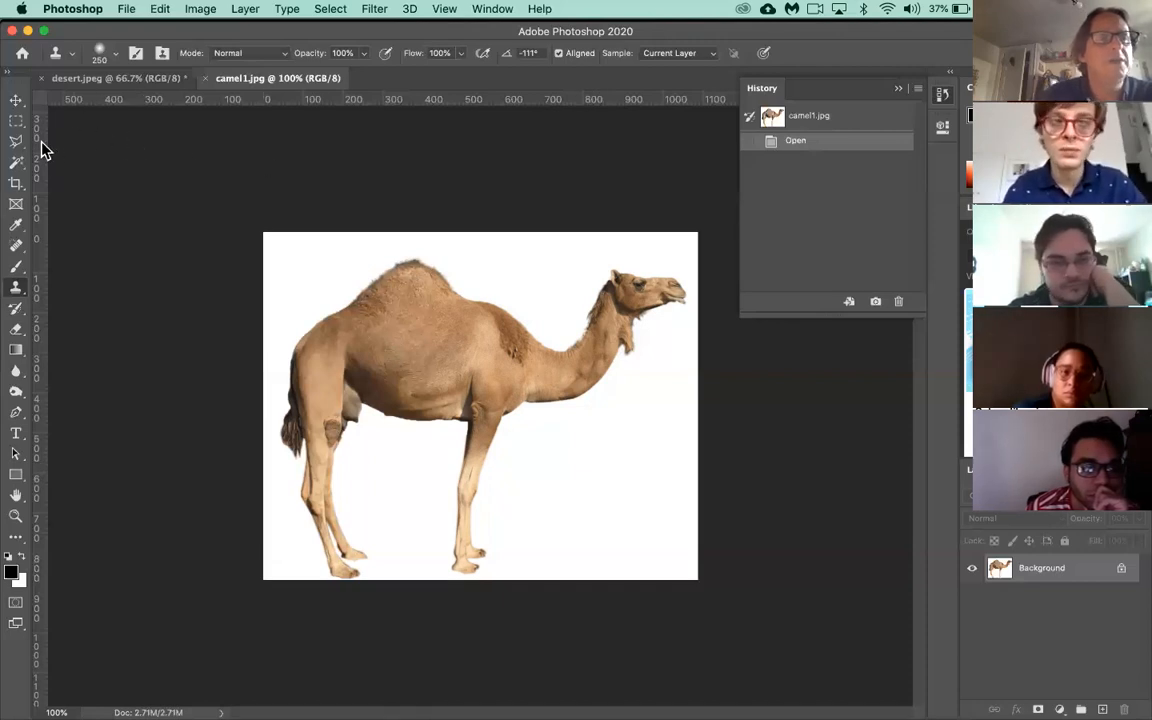
- Activate the Object Selection tool for the camel image, switch briefly to the Brush tool, and return to Object Selection
left_click(20, 165)
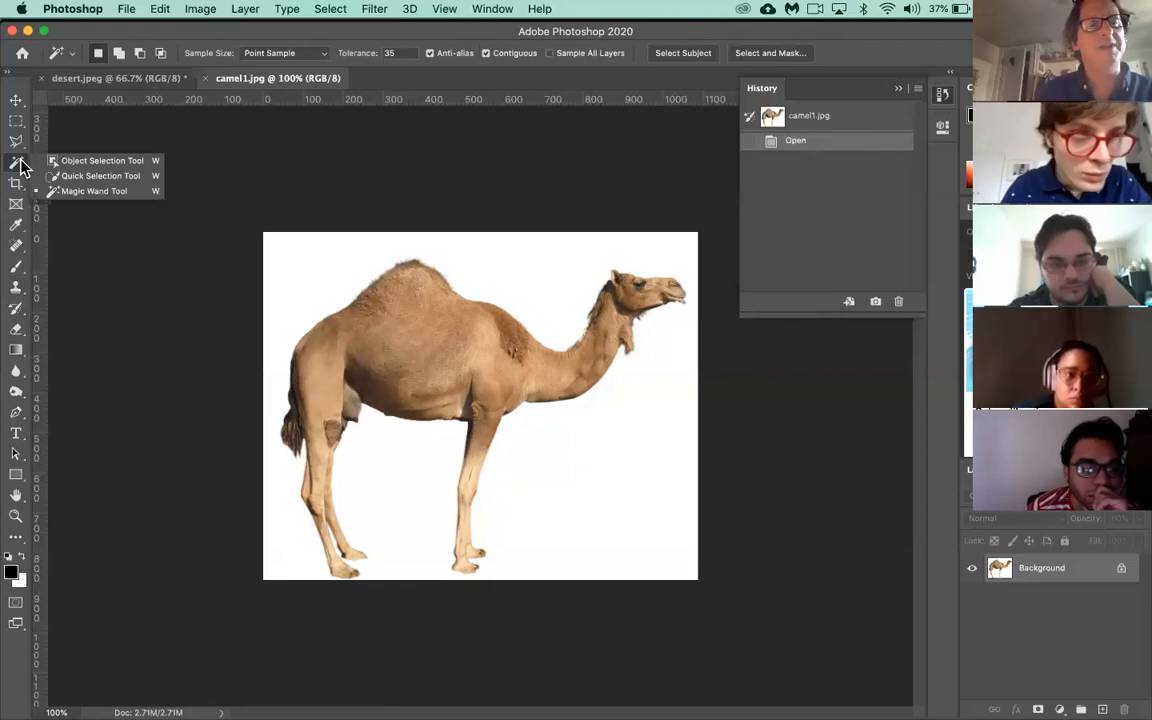
left_click(92, 161)
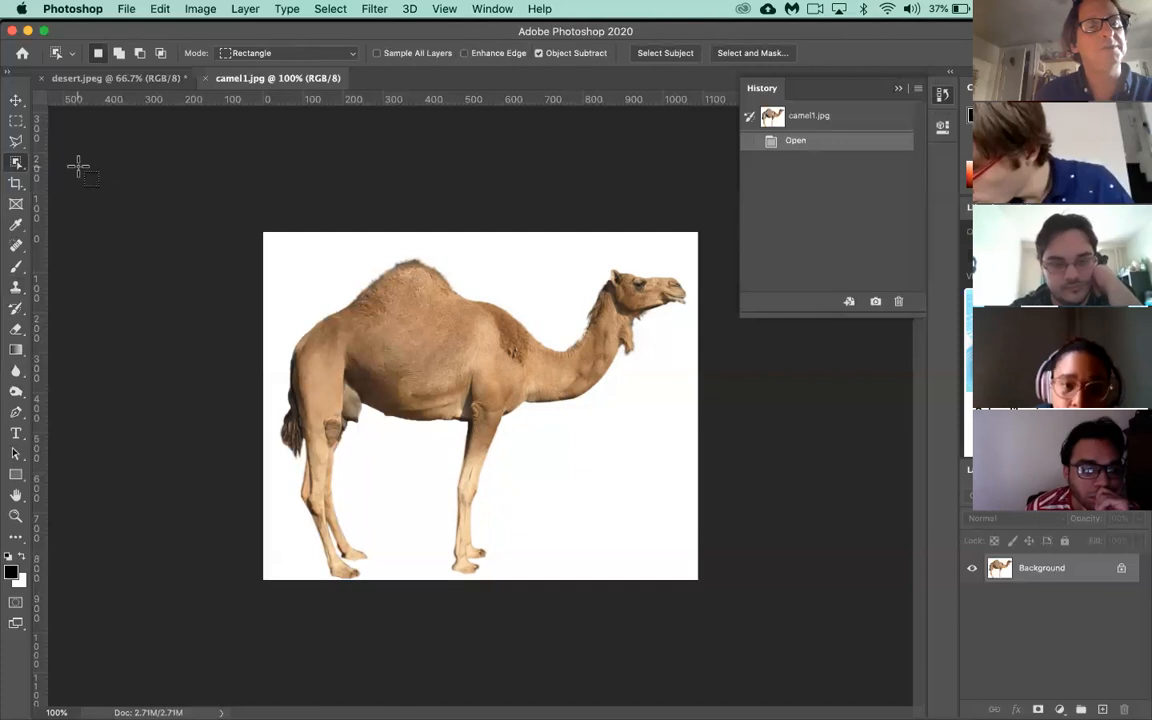
left_click(16, 170)
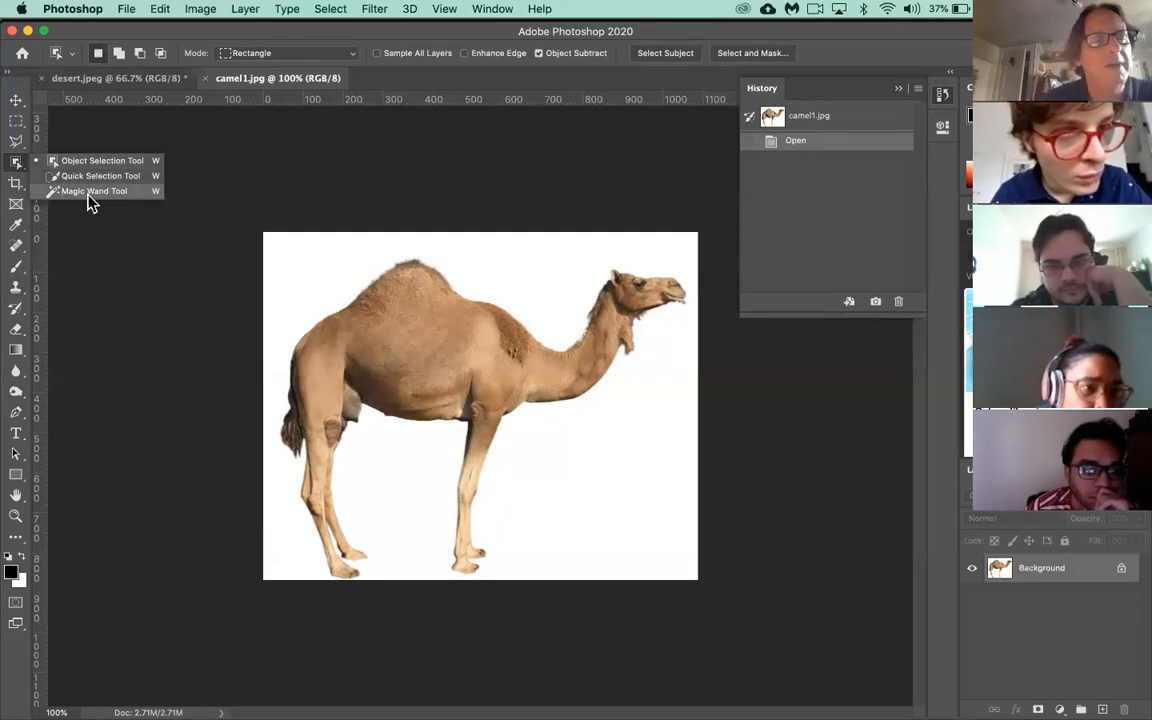
left_click(15, 272)
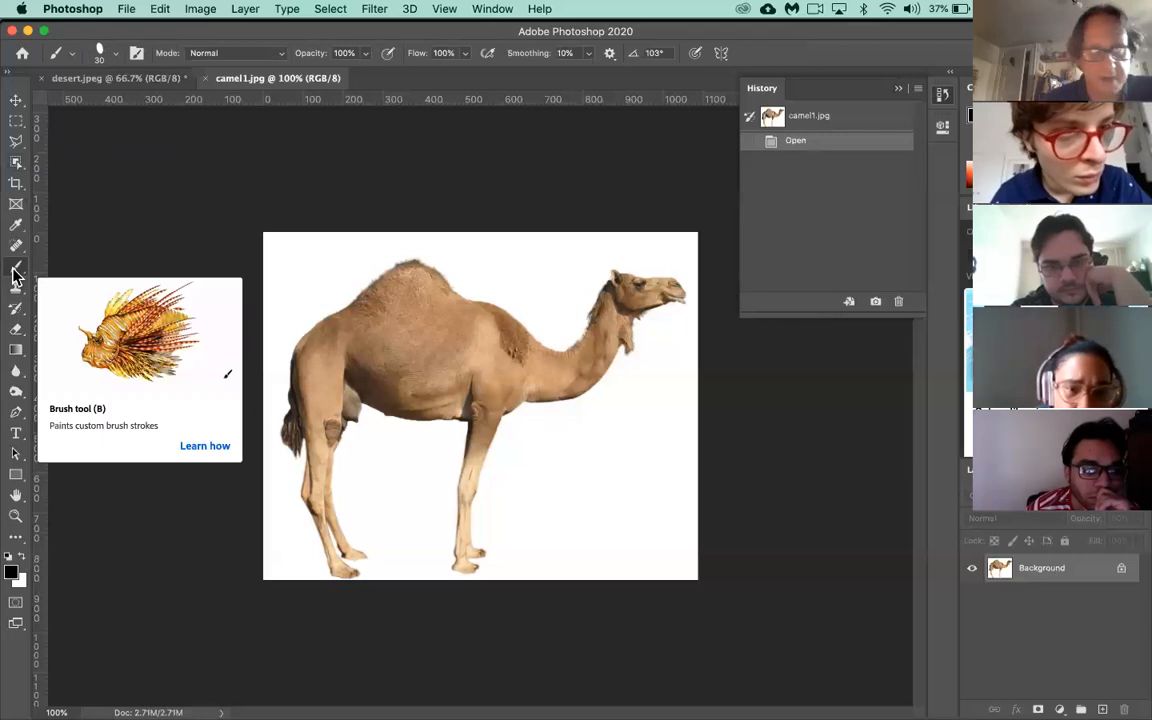
key("w")
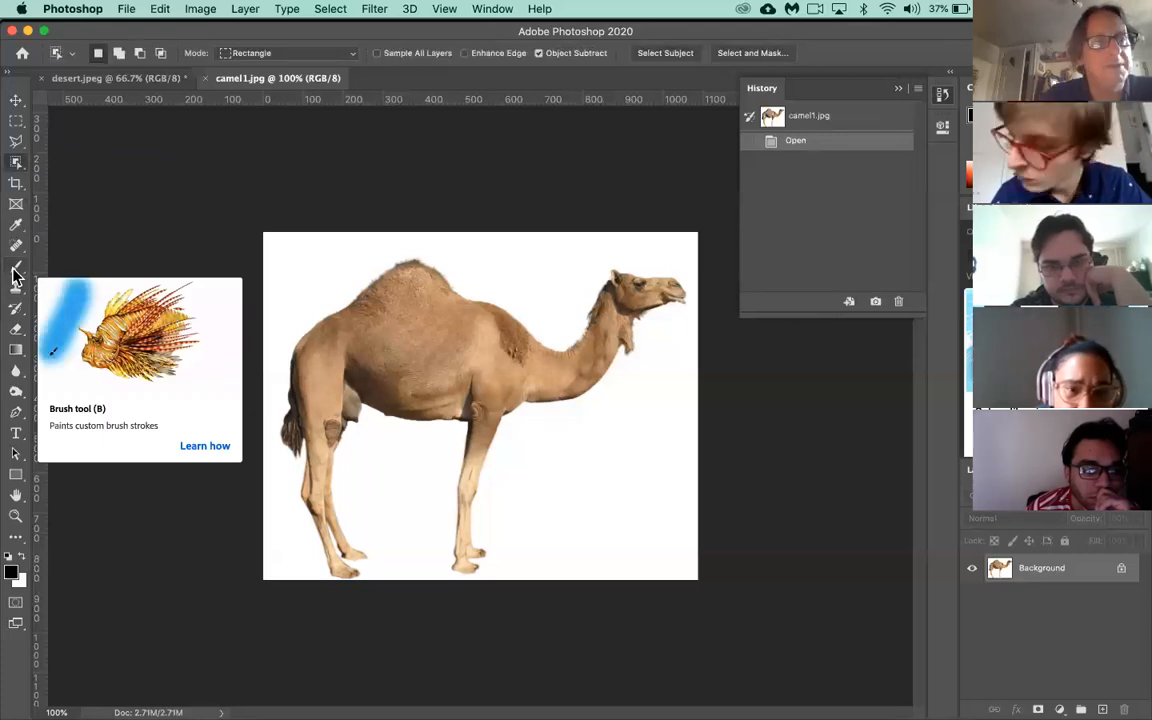
- Activate the Magic Wand tool and sample the middle of the camel's body at tolerance 35
left_click(18, 167)
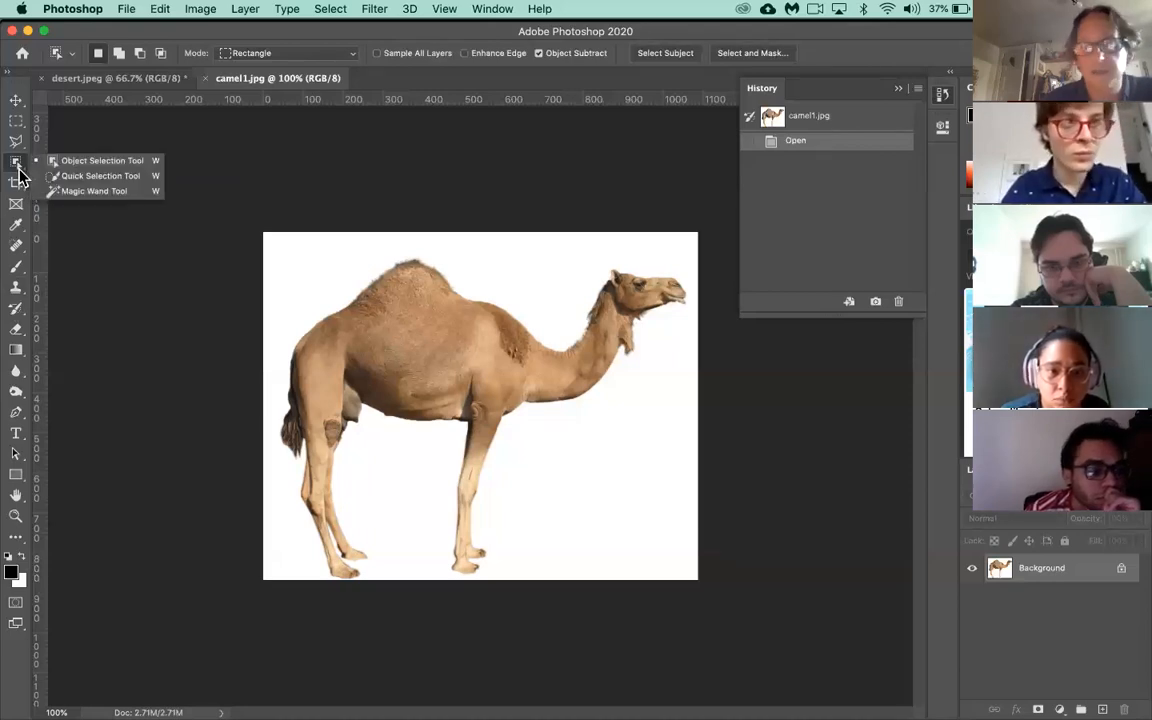
left_click(74, 189)
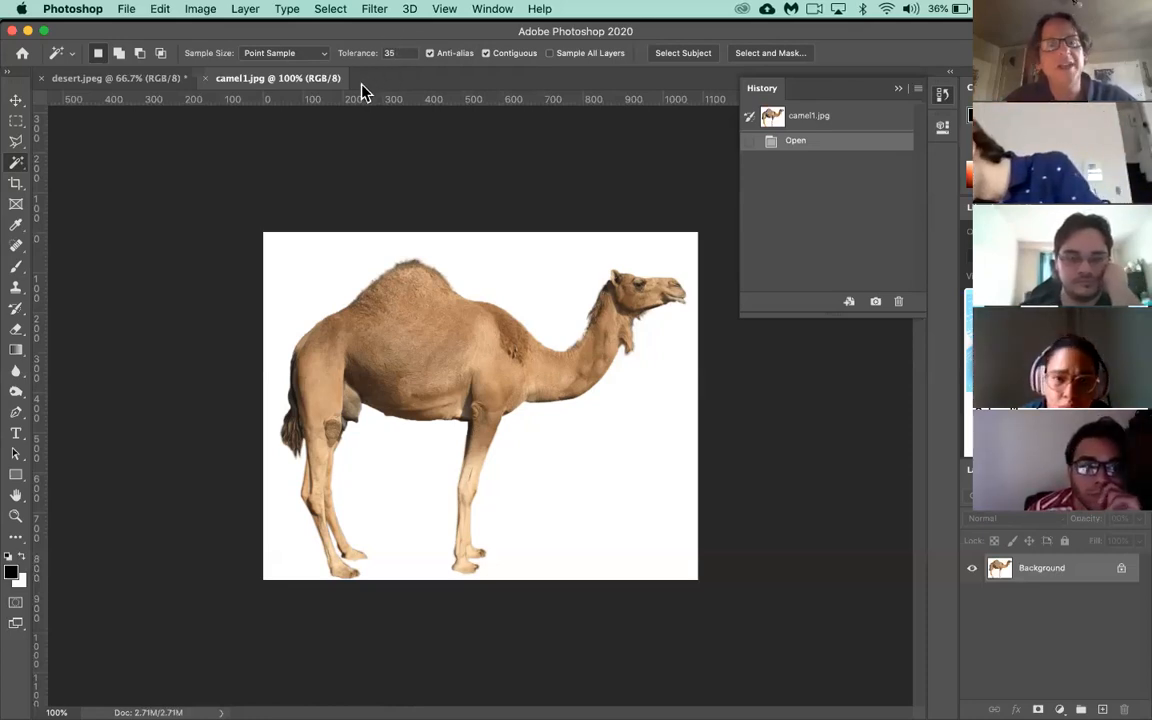
left_click(443, 348)
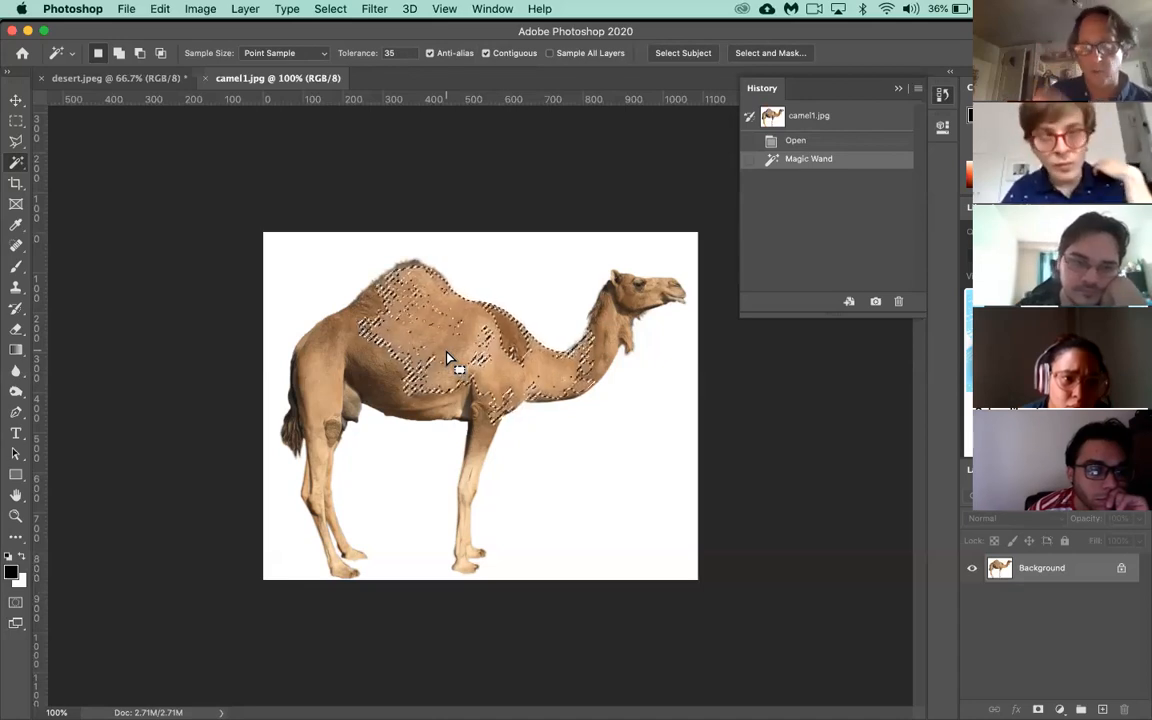
- Examine the selection edges and individual pixels around the camel's front leg at up to 3200% magnification, then return to 100%
key("super+plus")
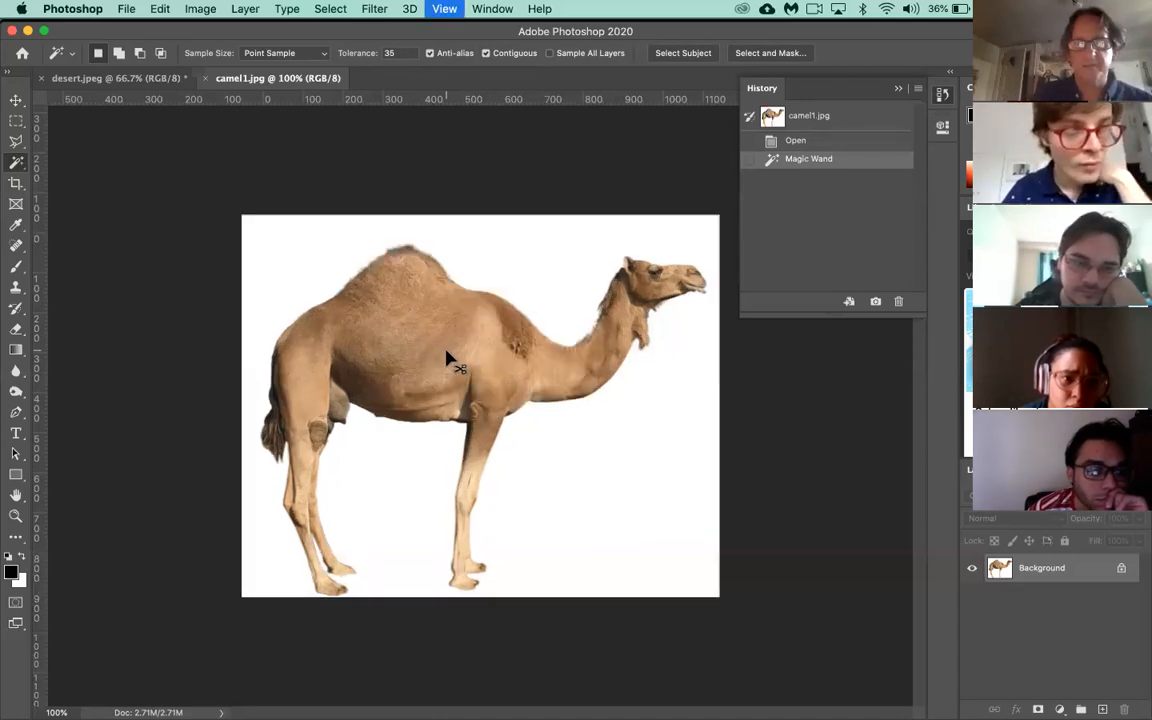
key("super+plus")
key("super+plus")
key("super+plus")
key("super+plus")
key("super+plus")
key("super+plus")
key("super+plus")
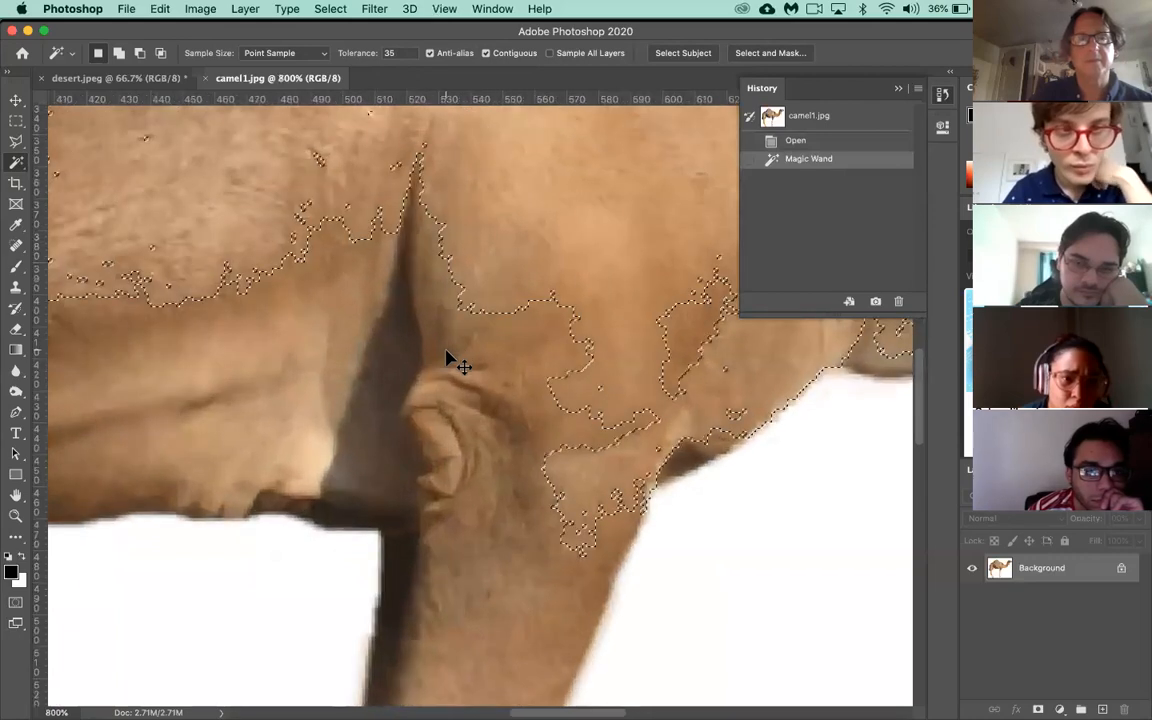
key("super+plus")
key("super+plus")
key("super+plus")
key("super+plus")
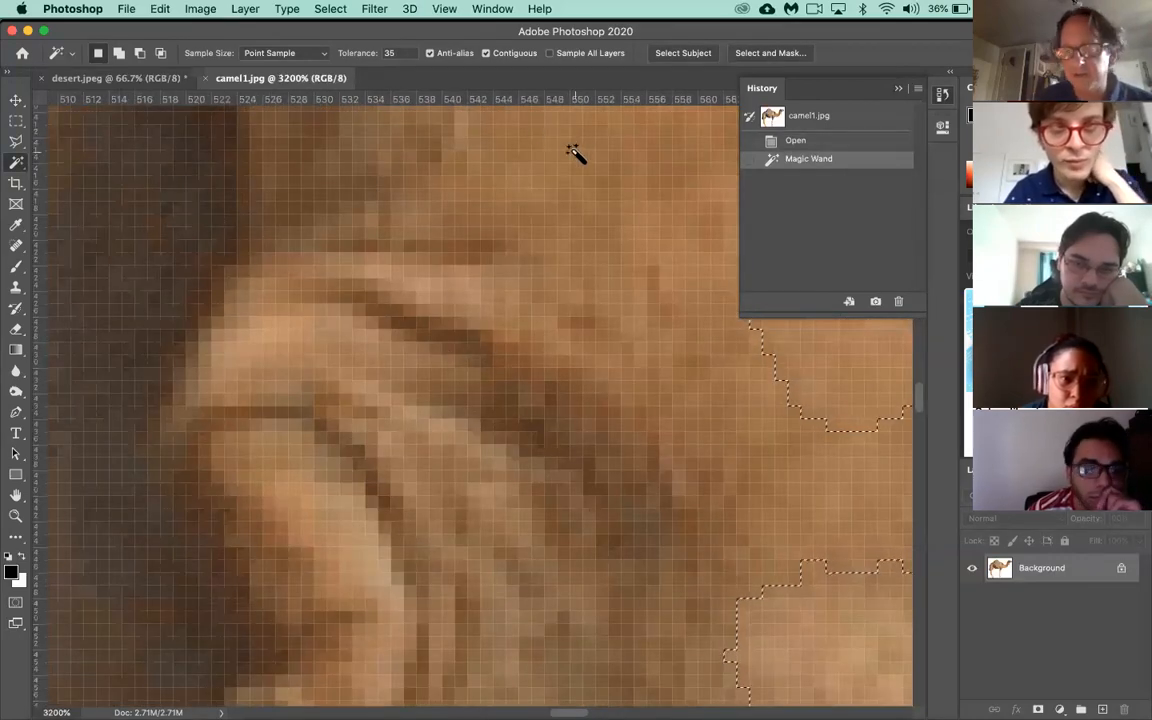
key("super+h")
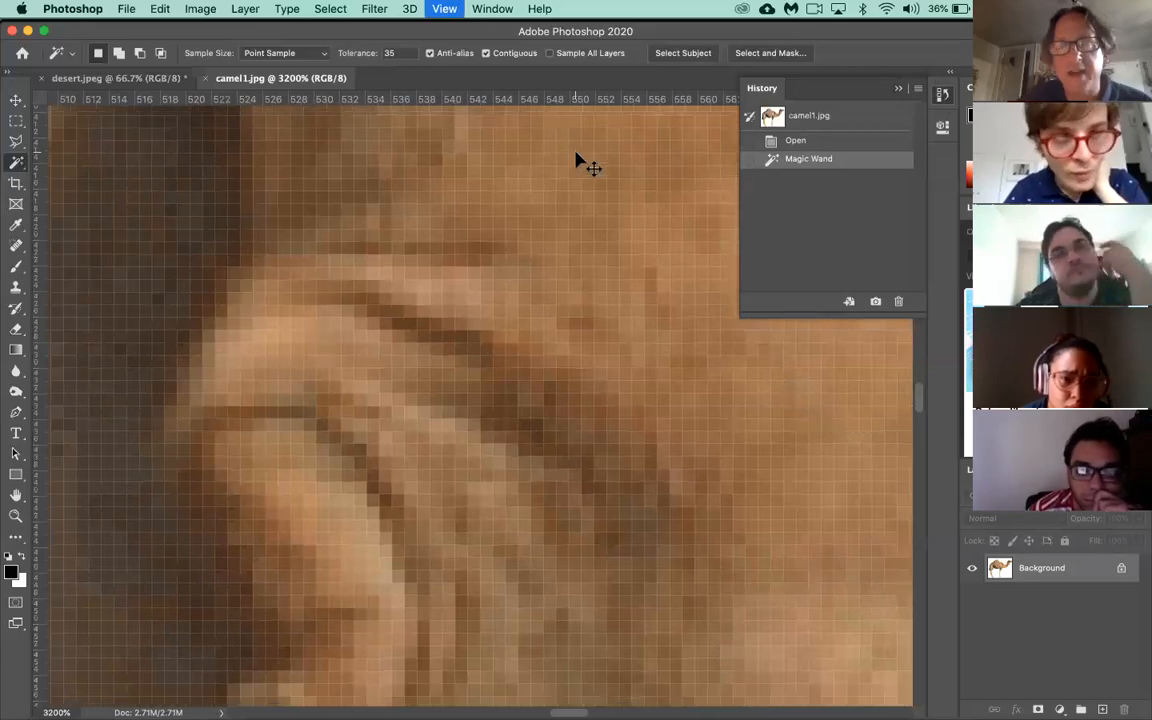
key("super+minus")
key("super+minus")
key("super+minus")
key("super+minus")
key("super+minus")
key("super+minus")
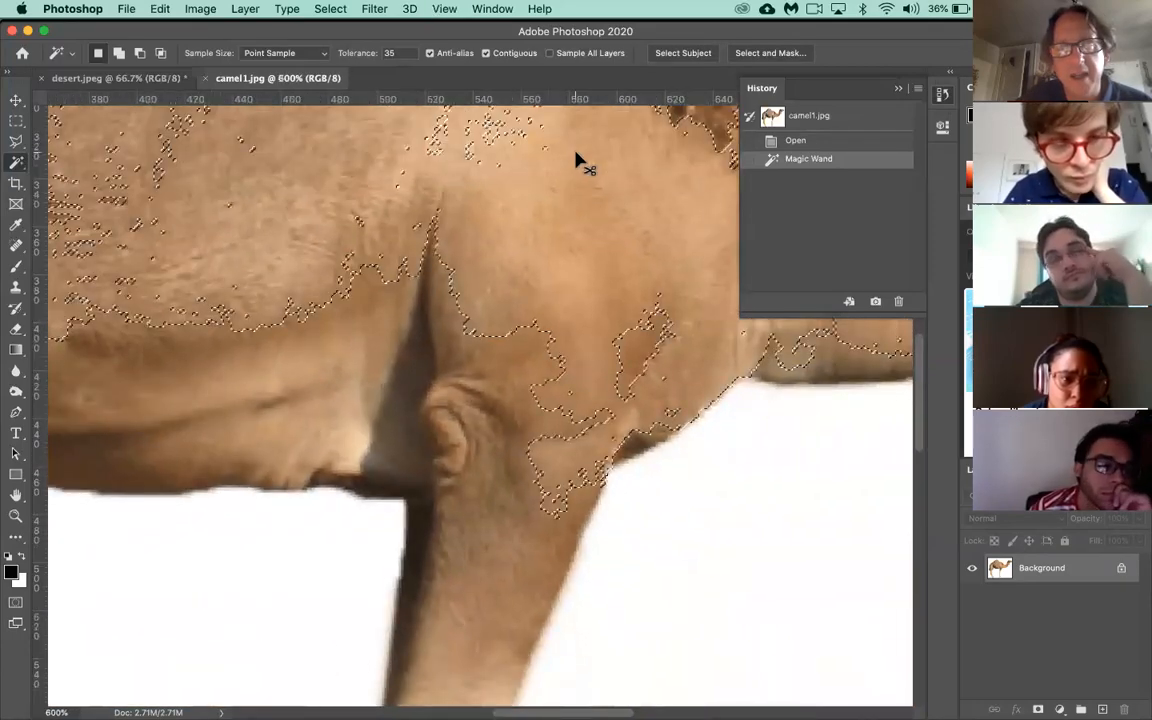
key("super+minus")
key("super+minus")
key("super+minus")
key("super+minus")
key("super+minus")
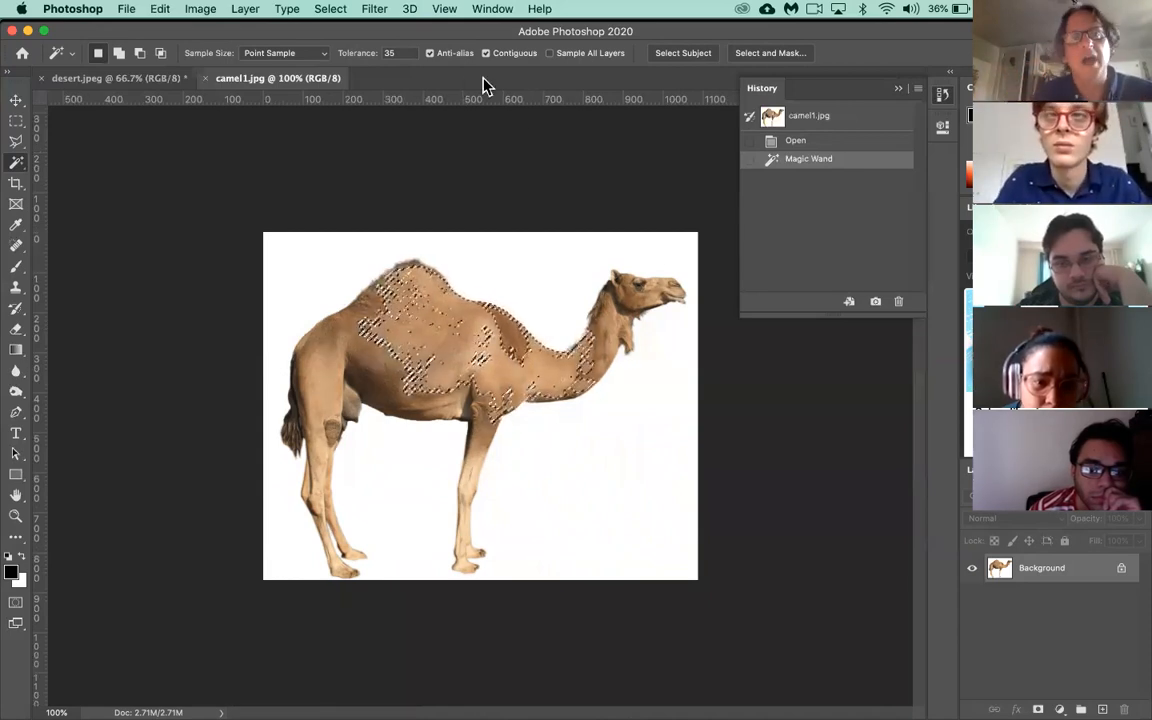
- Clear the selection and reselect the camel's body with the Magic Wand at tolerance 75
double_click(389, 54)
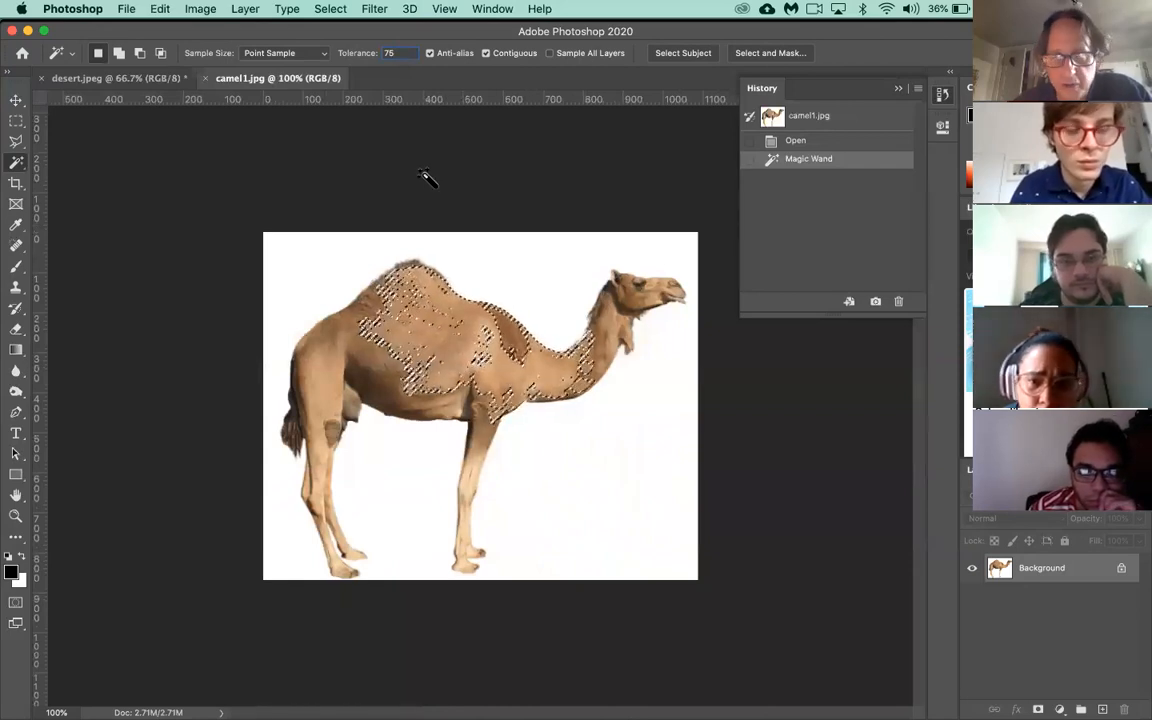
key("super+d")
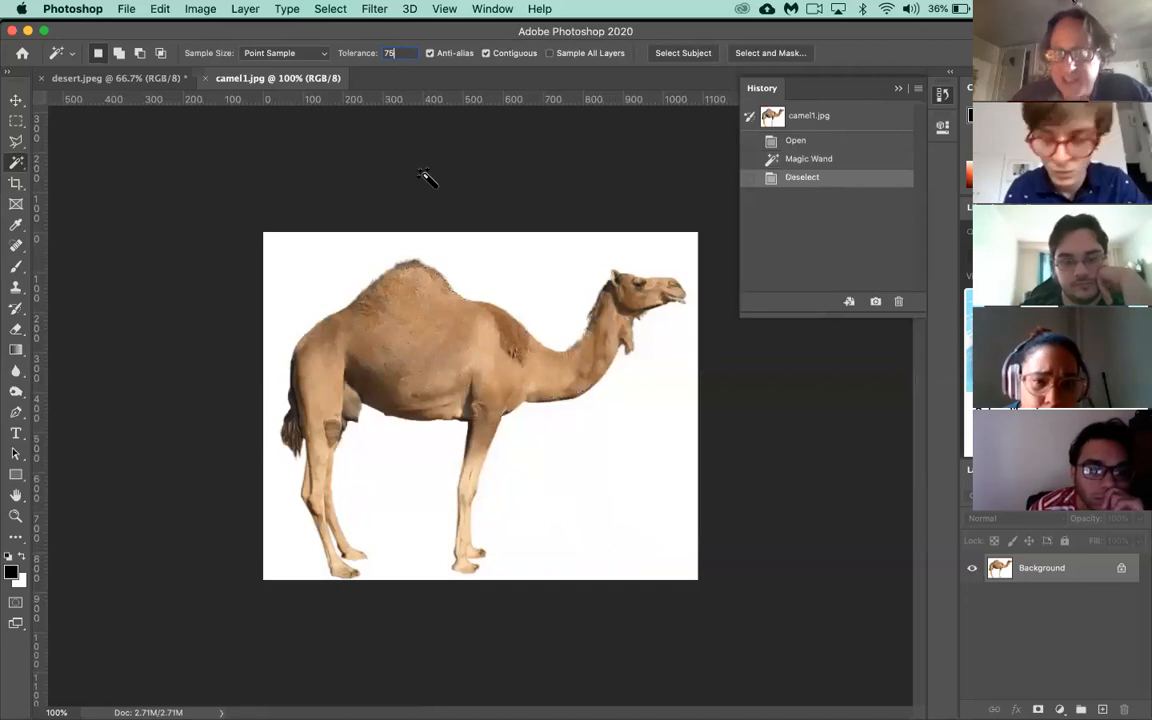
left_click(447, 347)
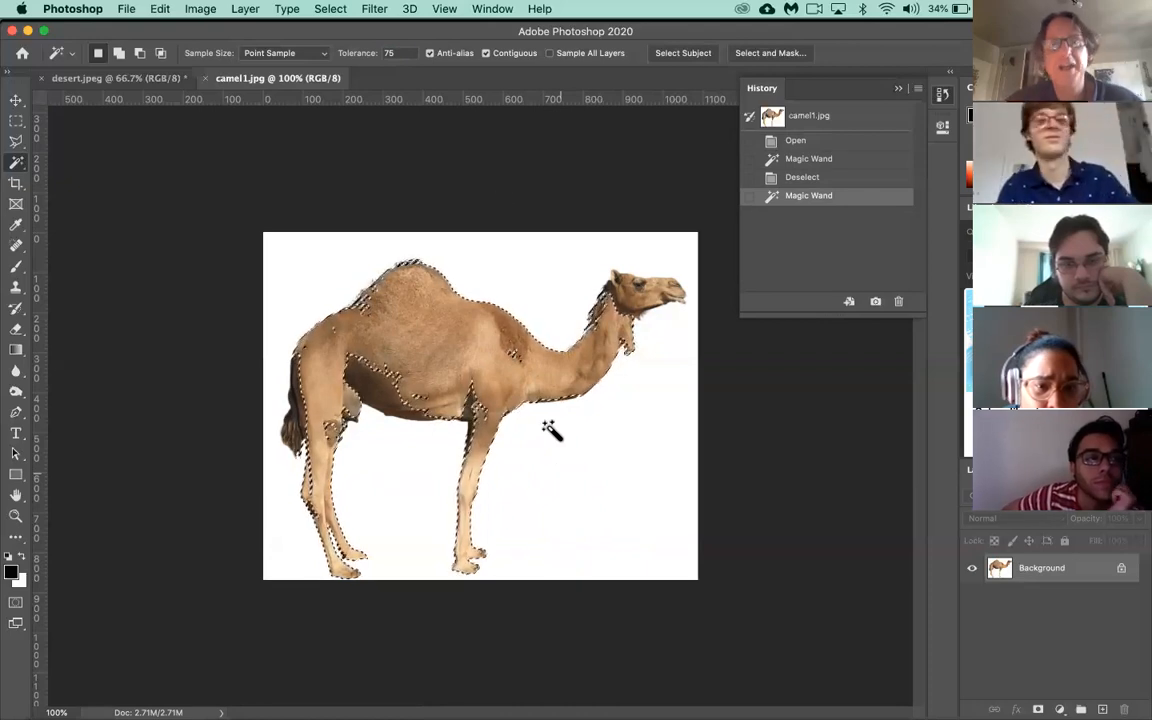
- Try the Magic Wand at tolerance 150 on the camel's body and on the white background, clearing the selection before each attempt
left_click(409, 53)
type("150")
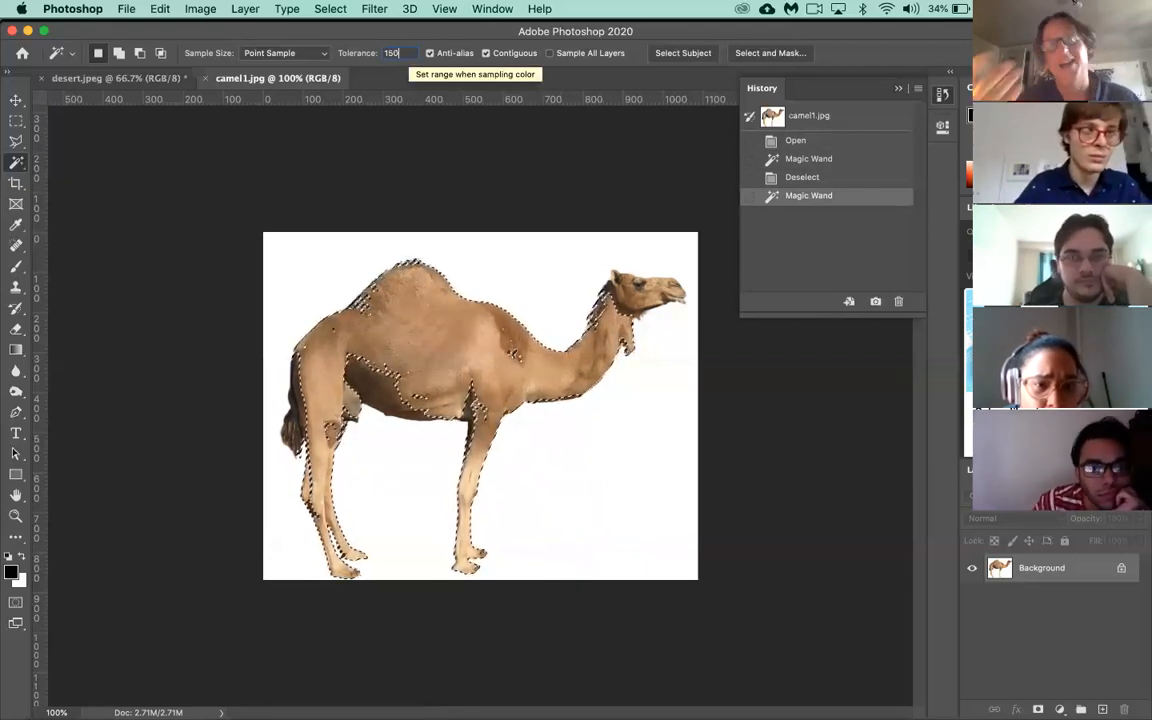
key("ctrl+d")
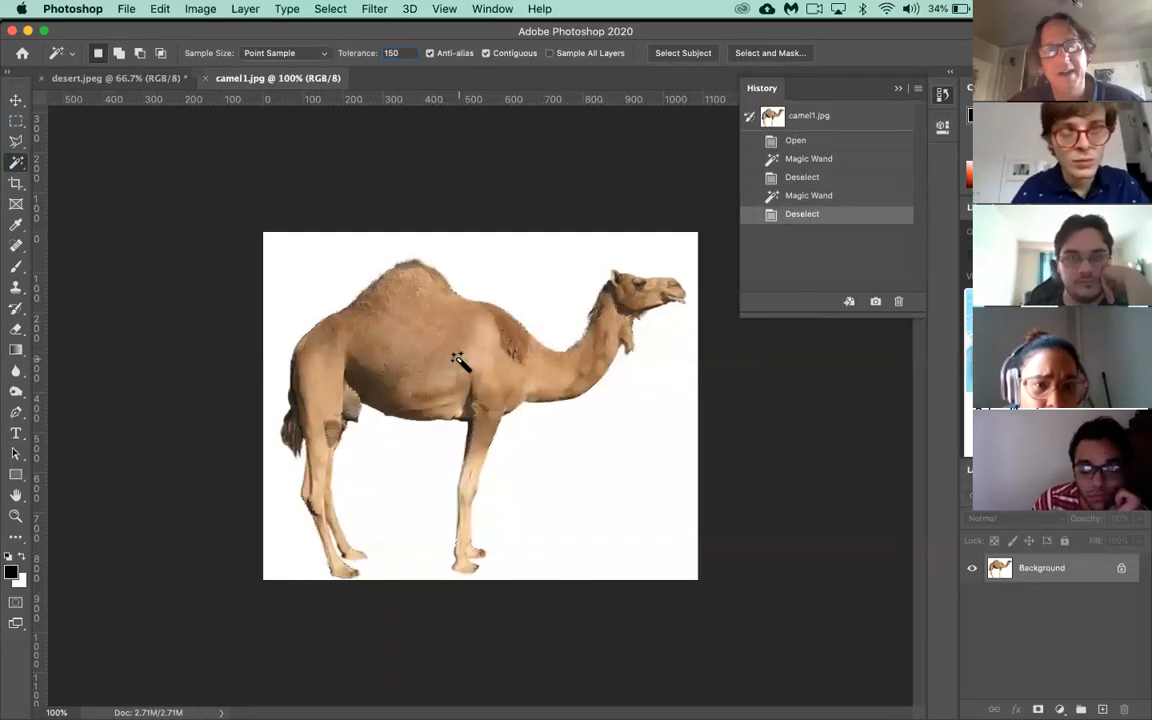
left_click(460, 367)
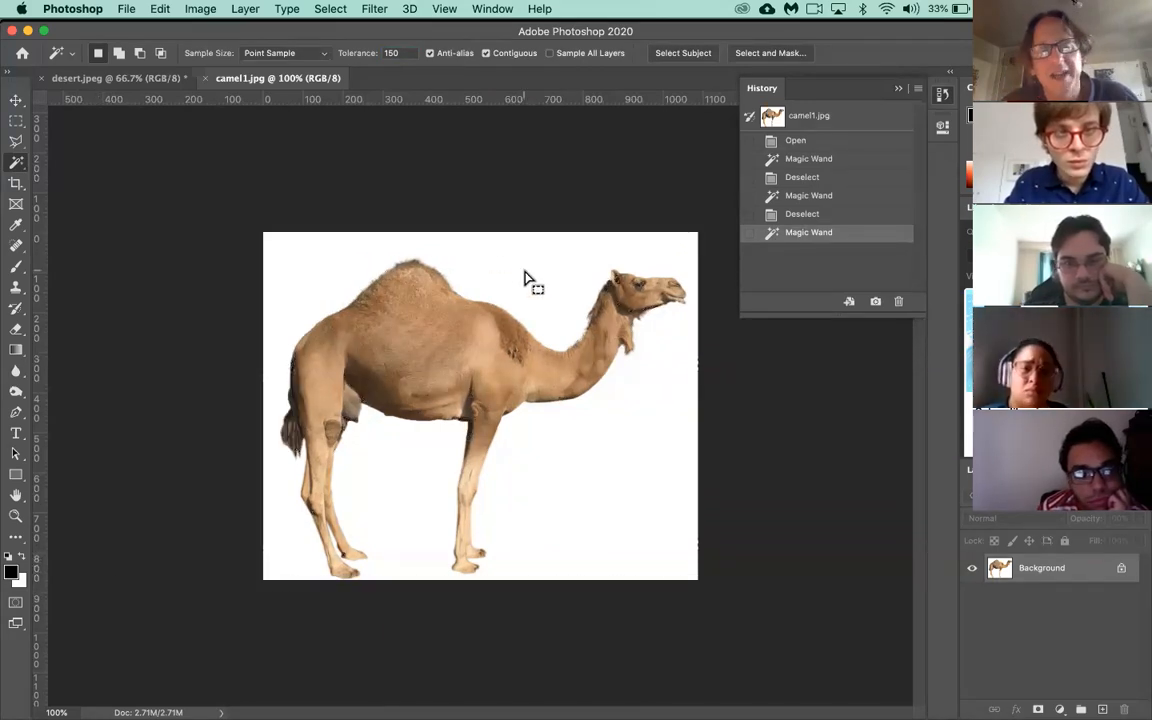
key("super+d")
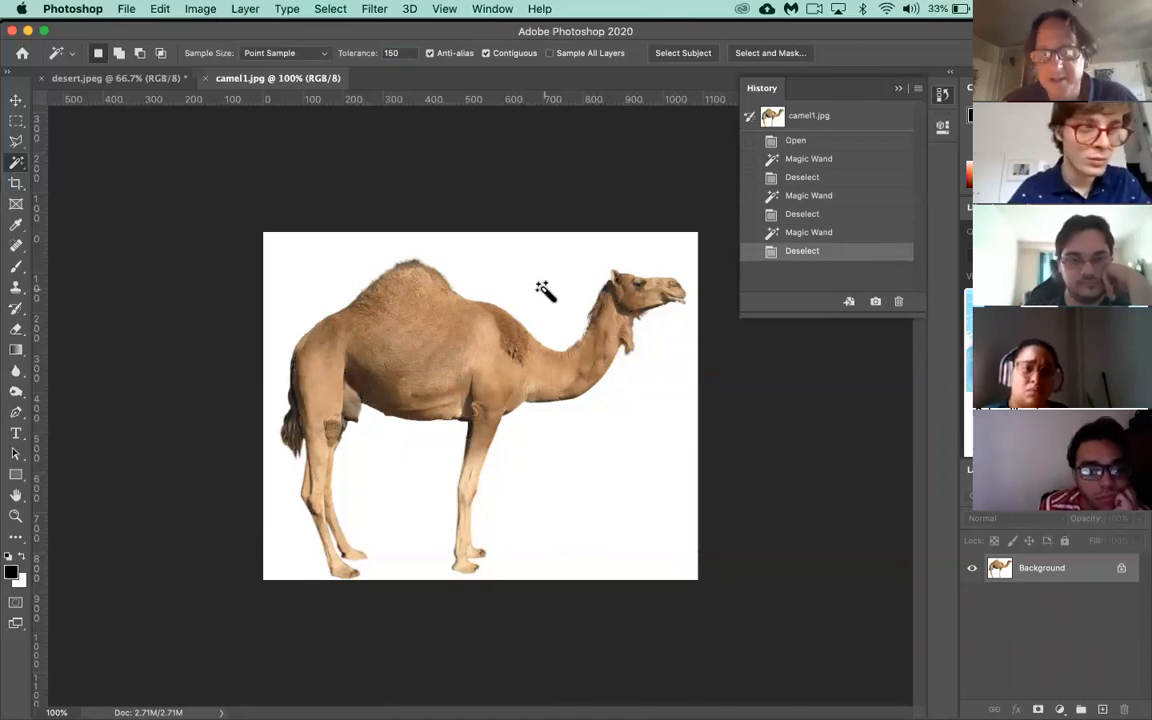
left_click(543, 292)
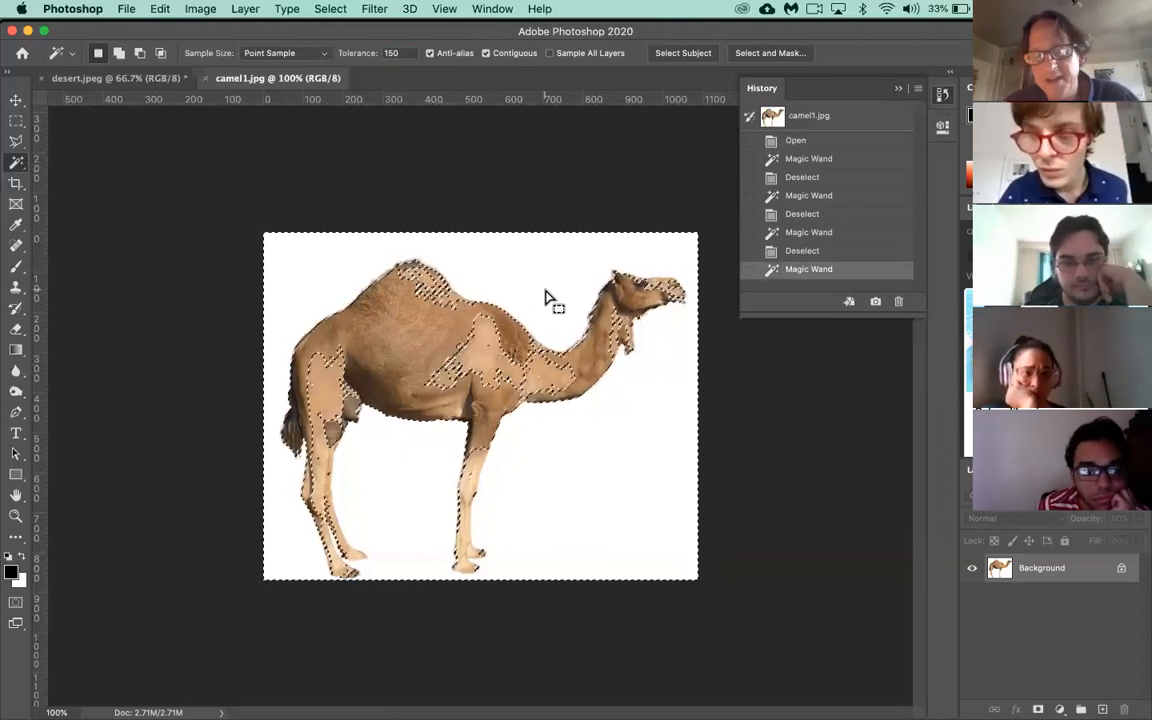
- Set the Magic Wand tolerance to 30, clear the selection, and select the white background around the camel
left_click(395, 53)
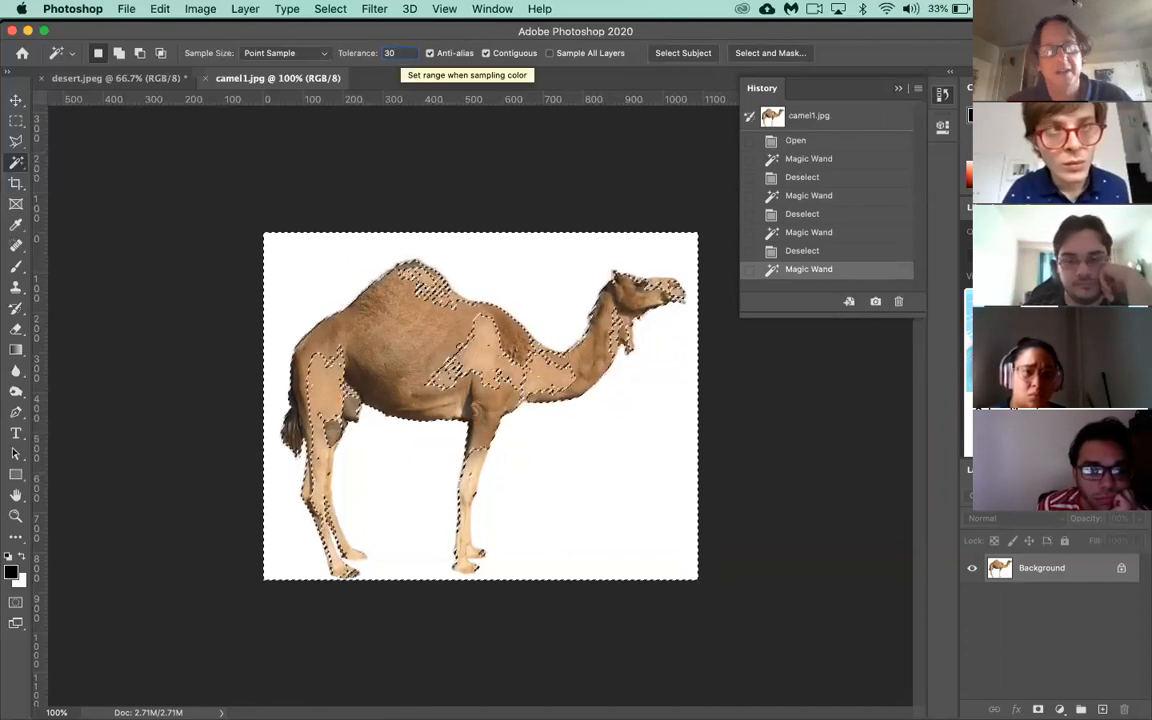
key("super+d")
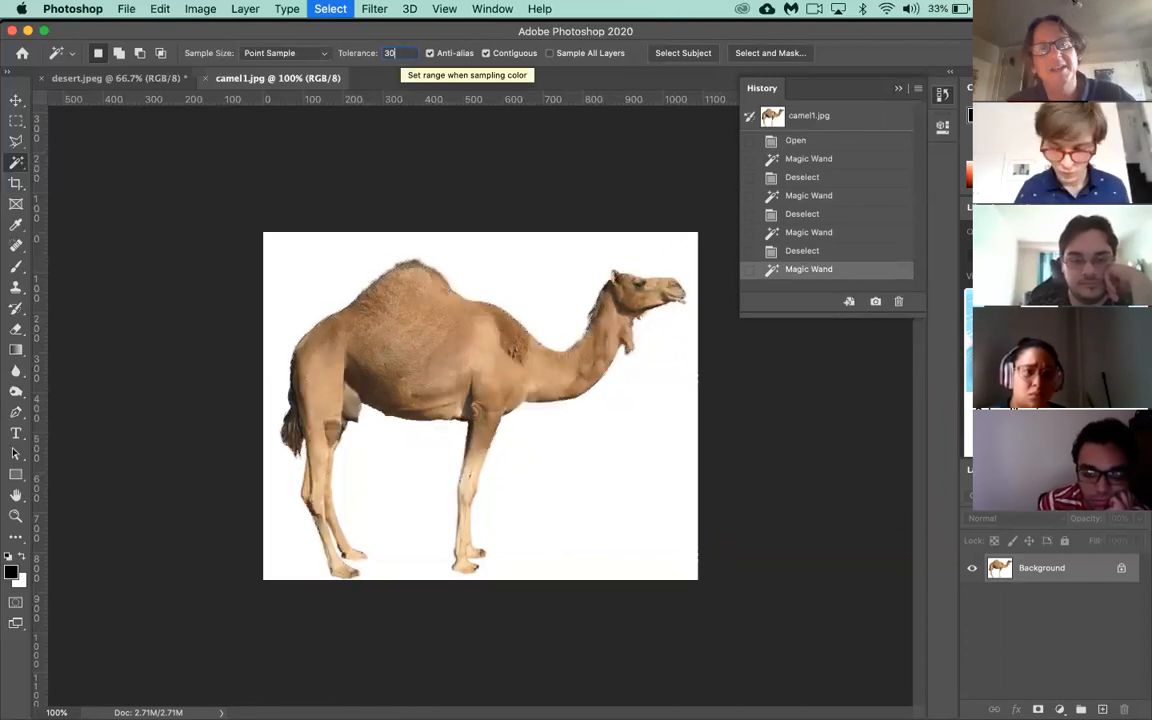
left_click(564, 305)
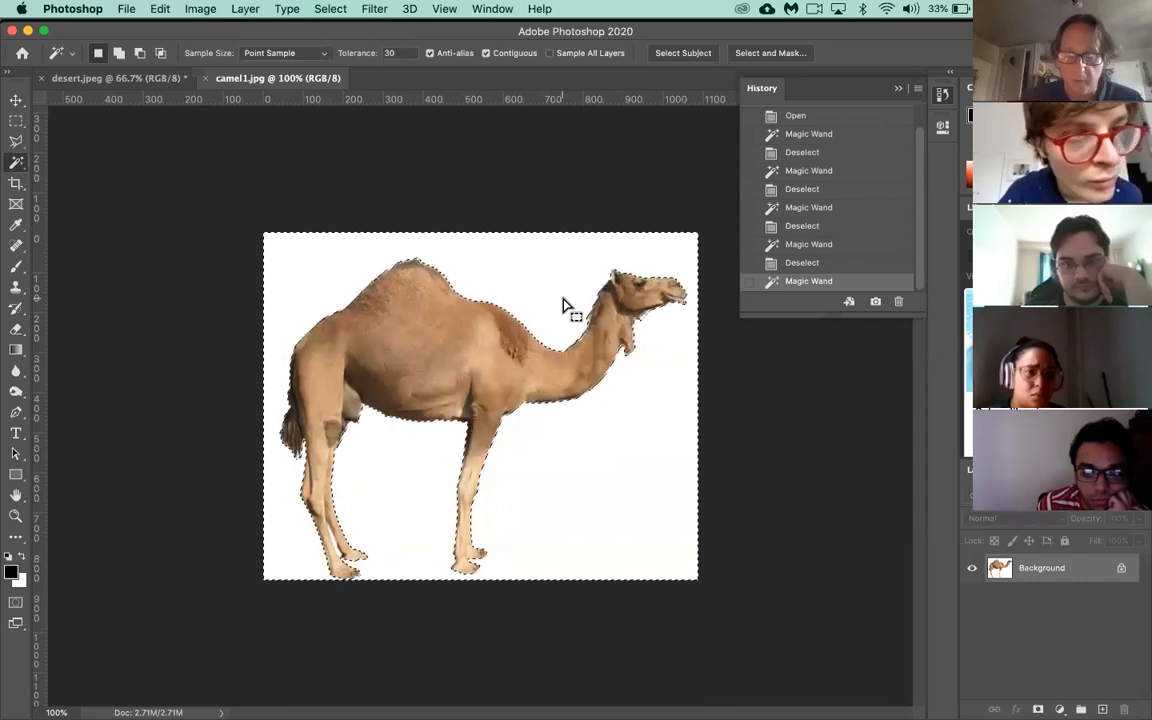
- Preview a colorized Hue/Saturation adjustment with hue 220 on the white background, discard it, and invert the selection
key("super+u")
left_click(884, 309)
left_click_drag(655, 228, 752, 229)
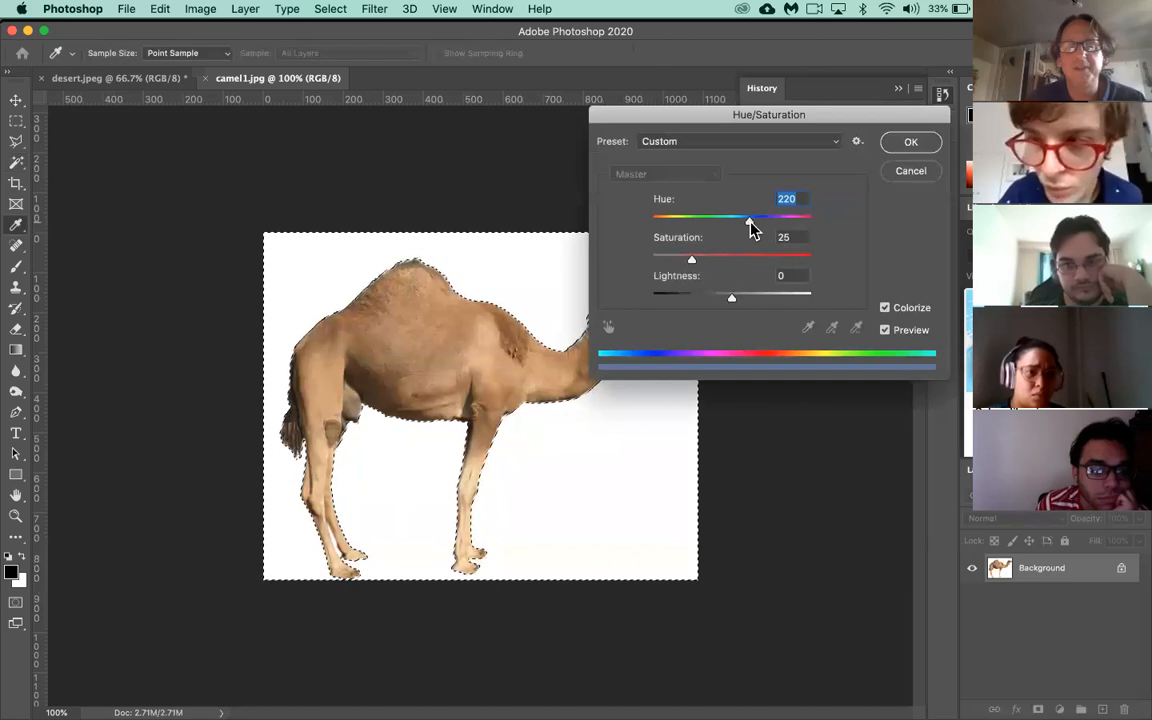
left_click(914, 177)
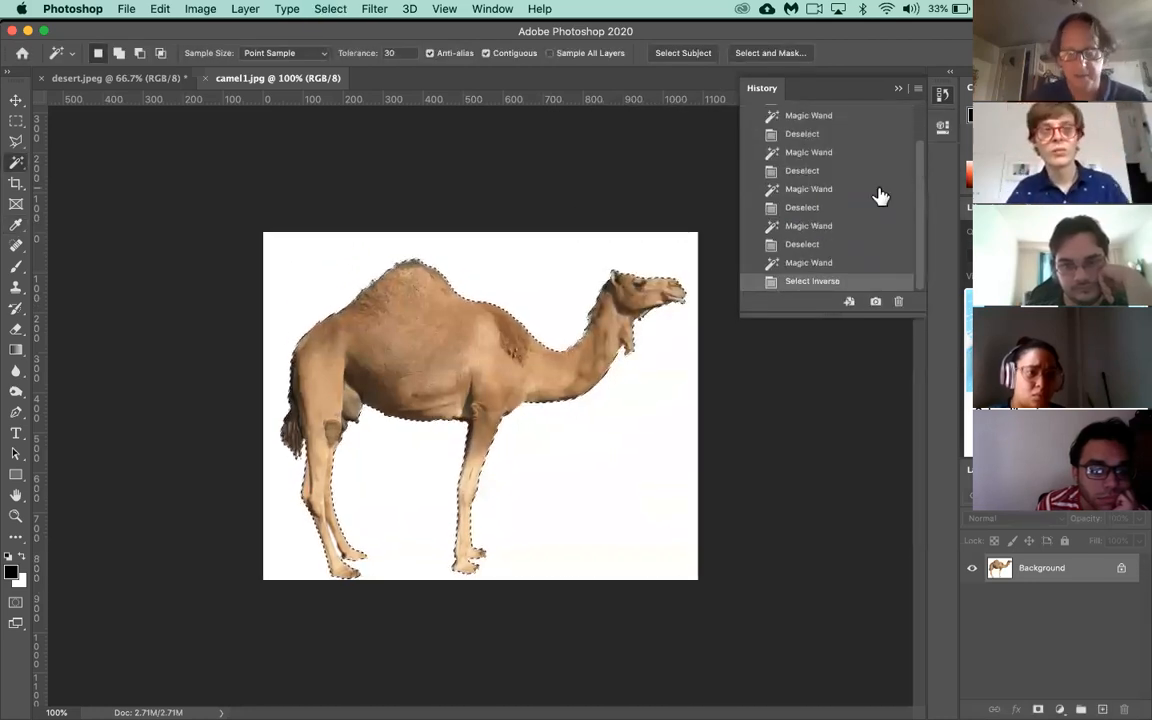
- Preview a Hue/Saturation shift of +82 hue on the selected camel, discard it, and invert the selection back to the background
key("super+u")
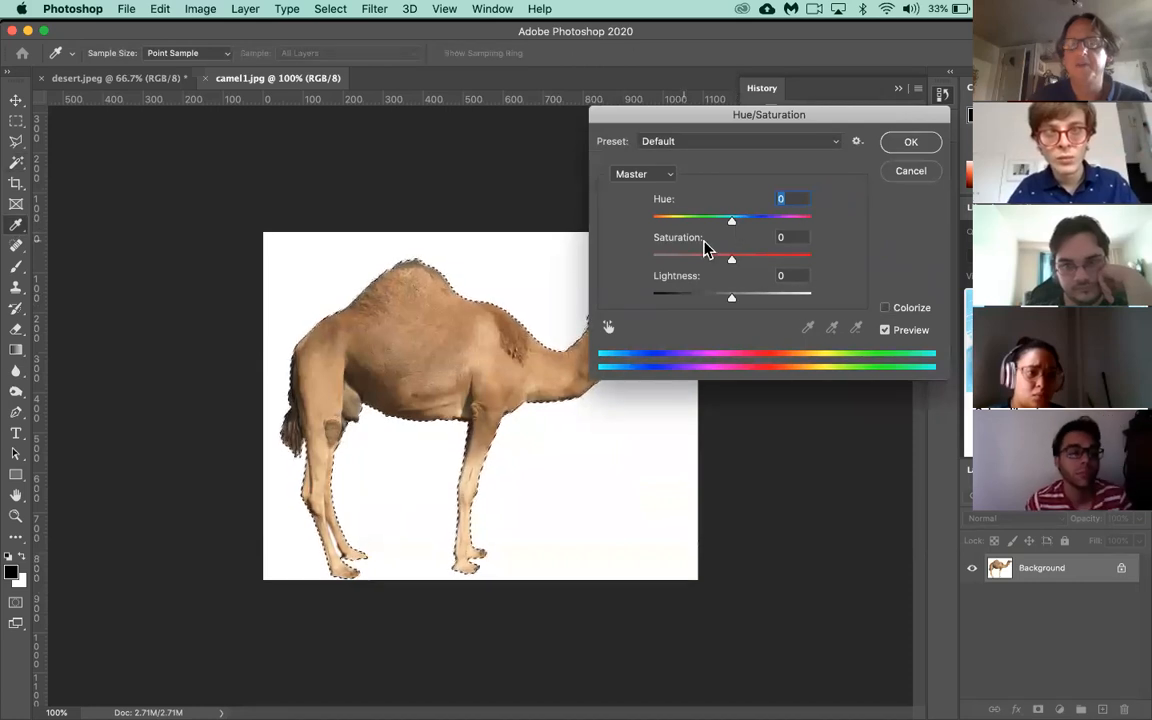
left_click_drag(731, 228, 782, 230)
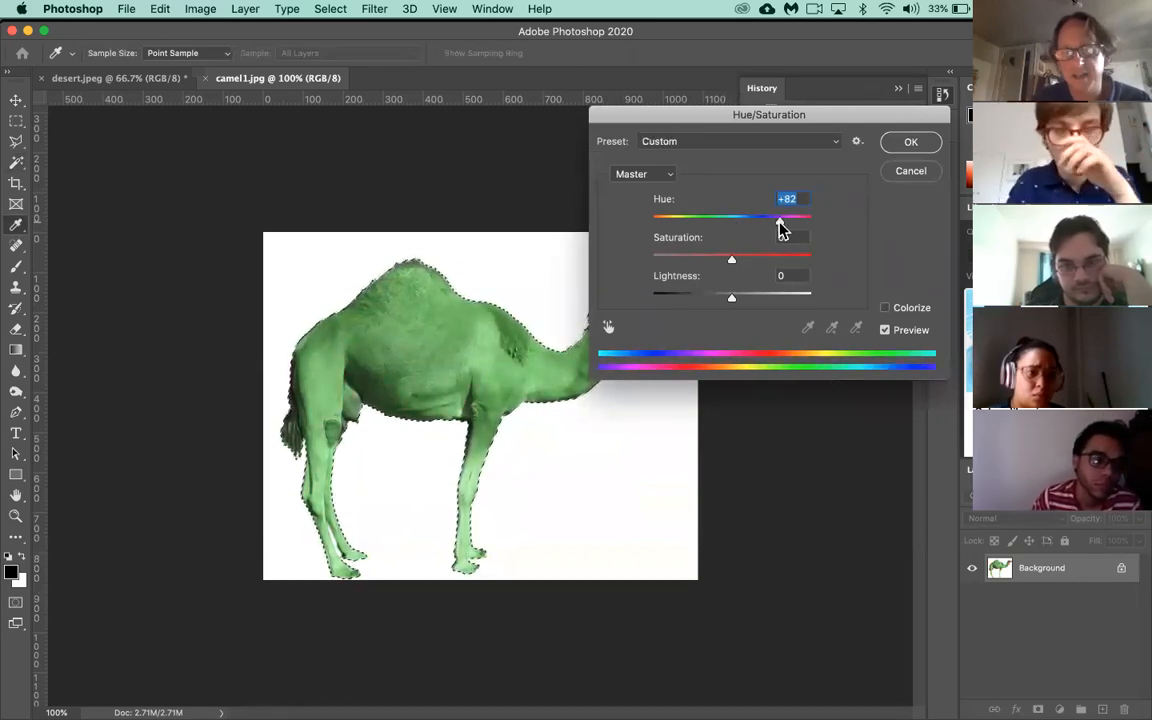
left_click(912, 172)
key("shift+super+i")
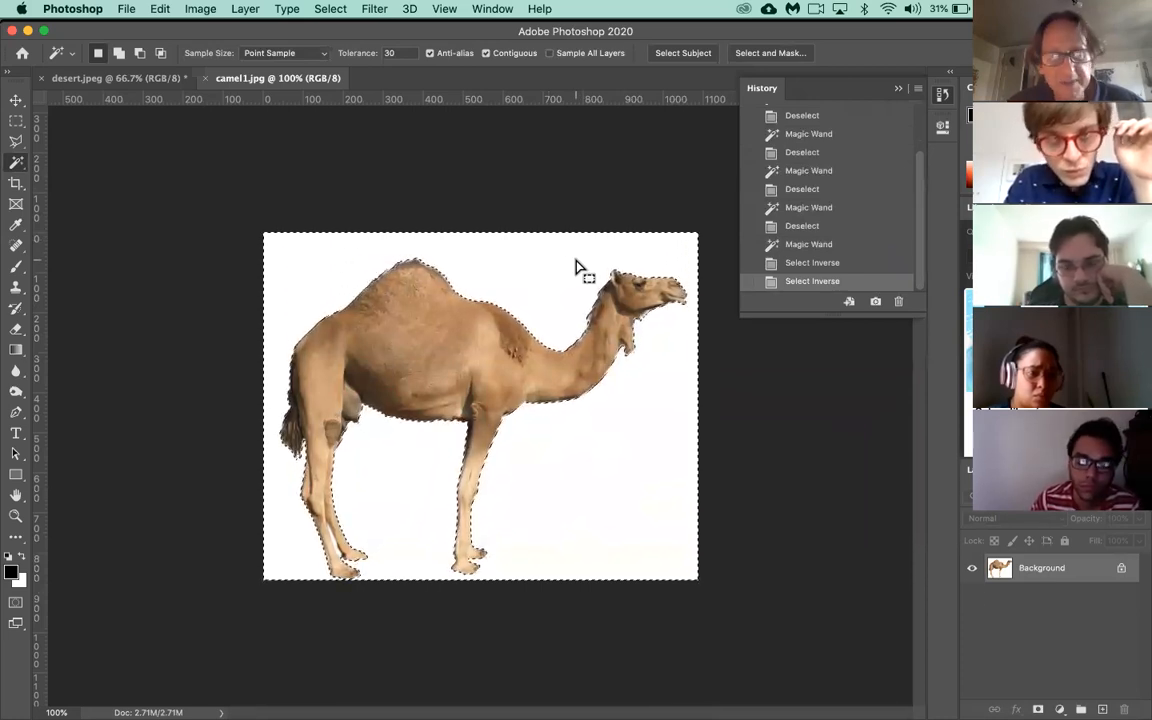
- Inspect the selection edge along the camel's hump at 400%, then return to the whole image at 100%
key("super+equal")
key("super+equal")
key("super+equal")
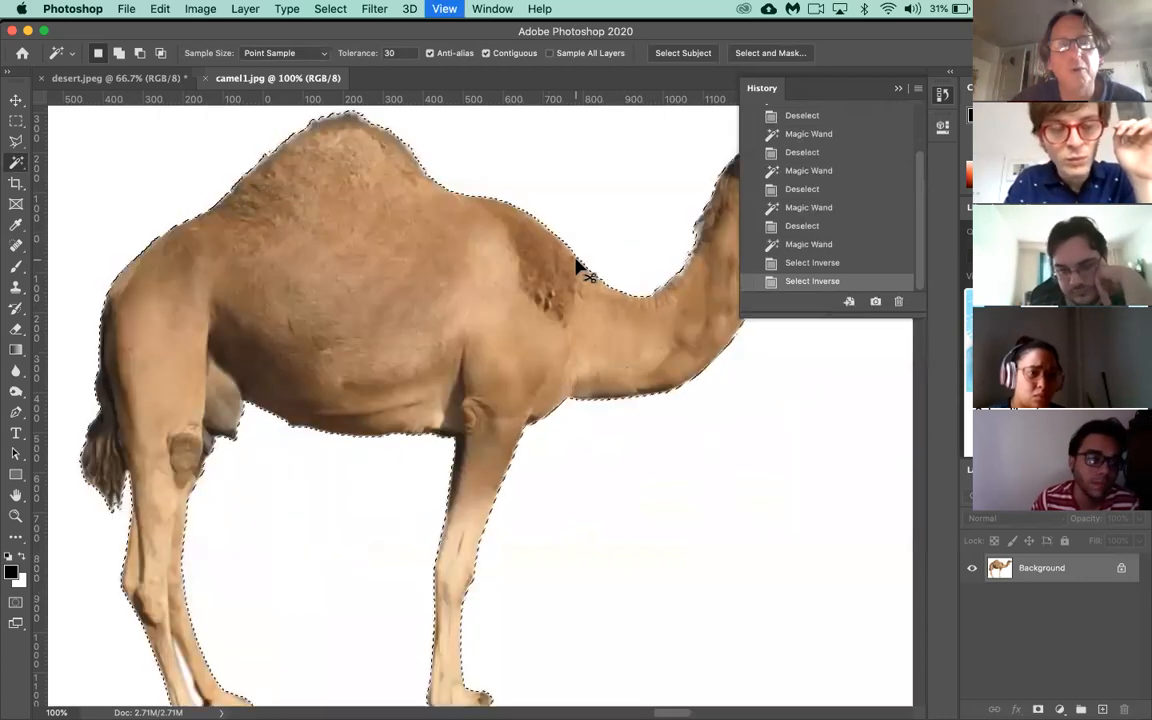
scroll(553, 237, "up", 10)
scroll(553, 237, "left", 5)
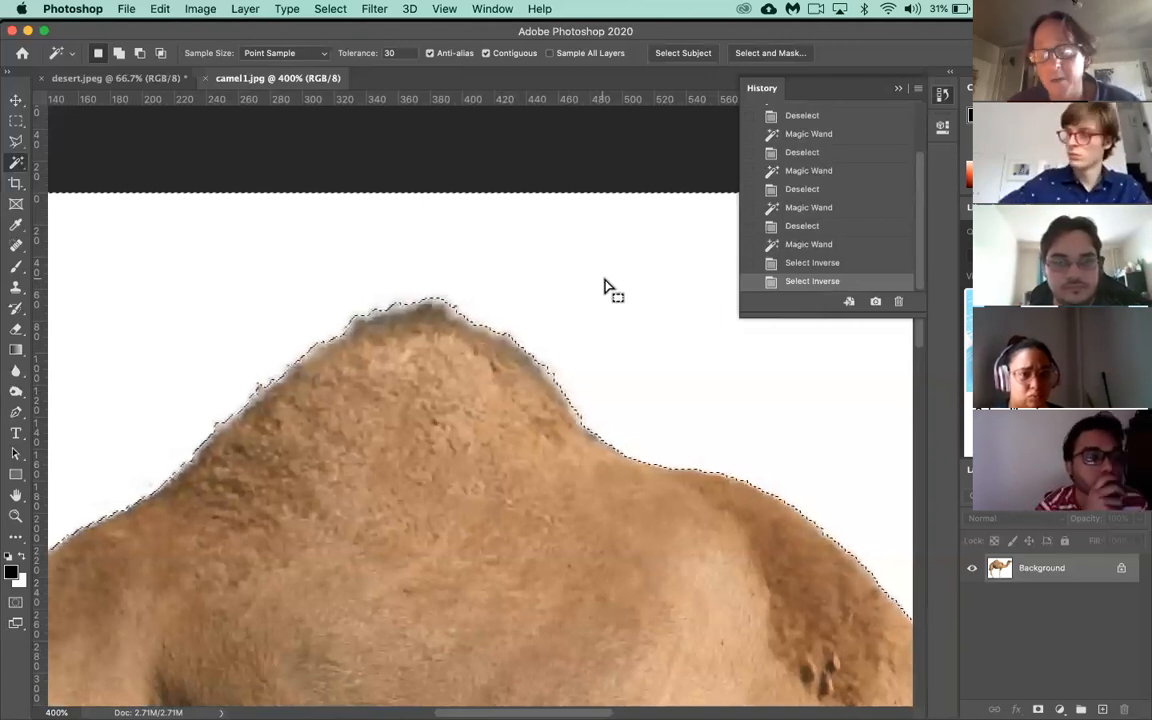
key("super+0")
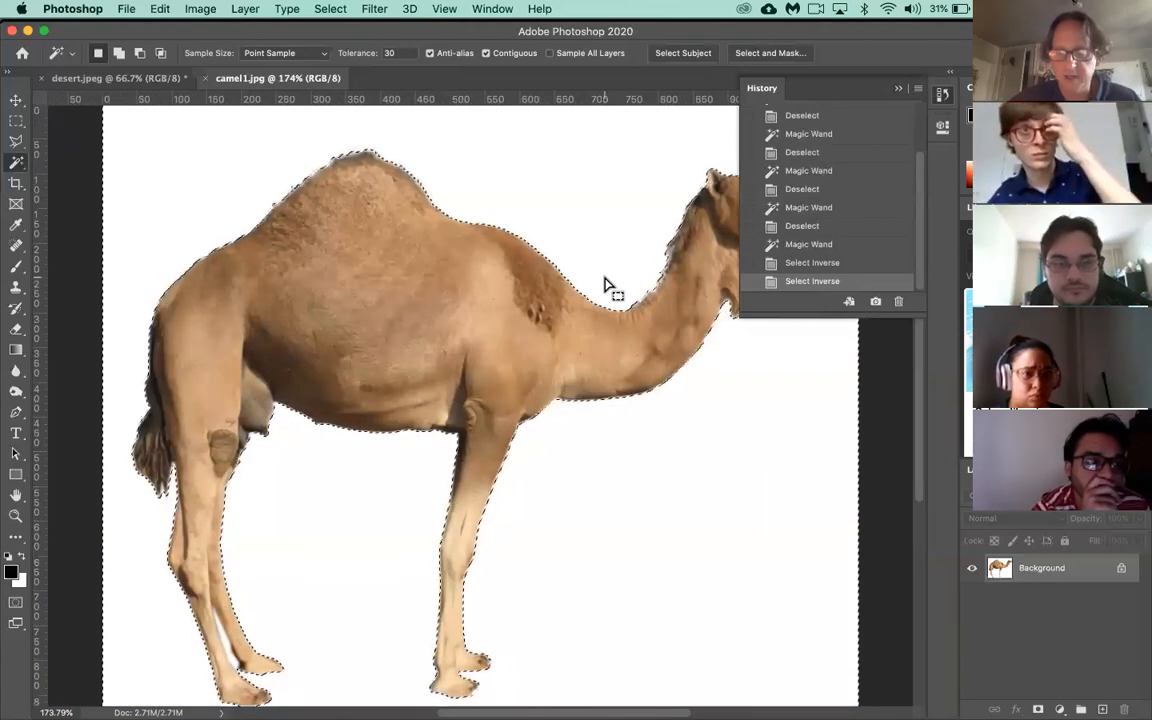
key("super+1")
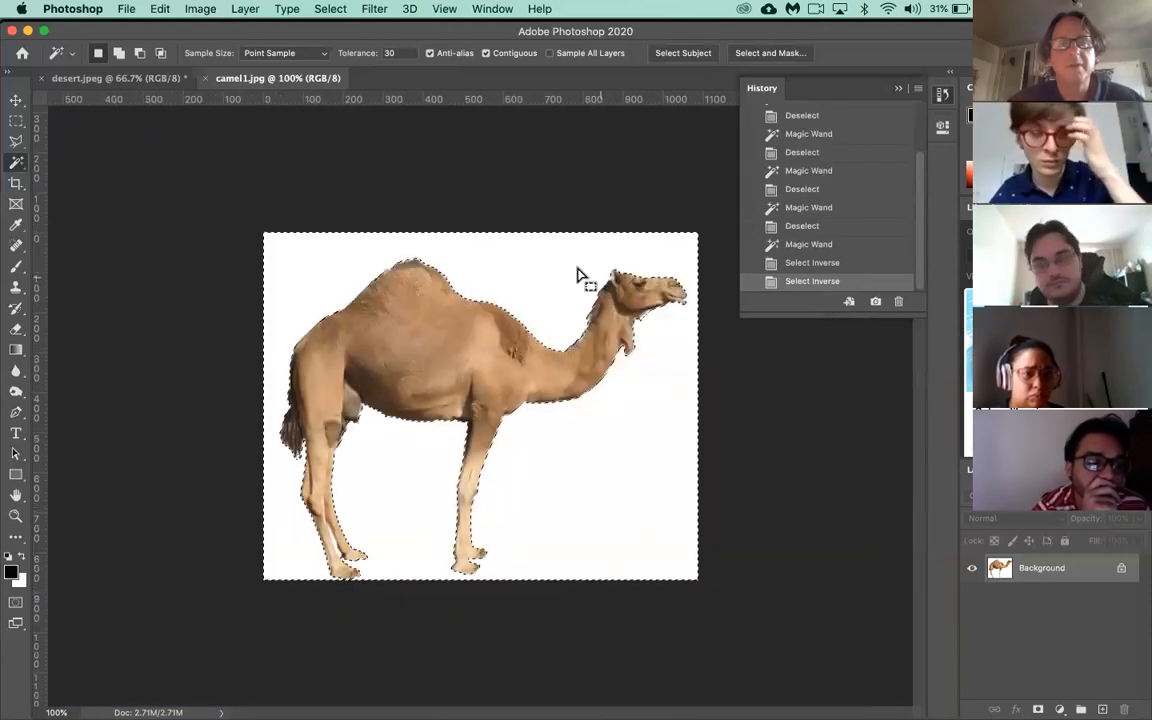
- Invert the selection so the camel is selected, and check its edge along the hump at 400%
left_click(332, 9)
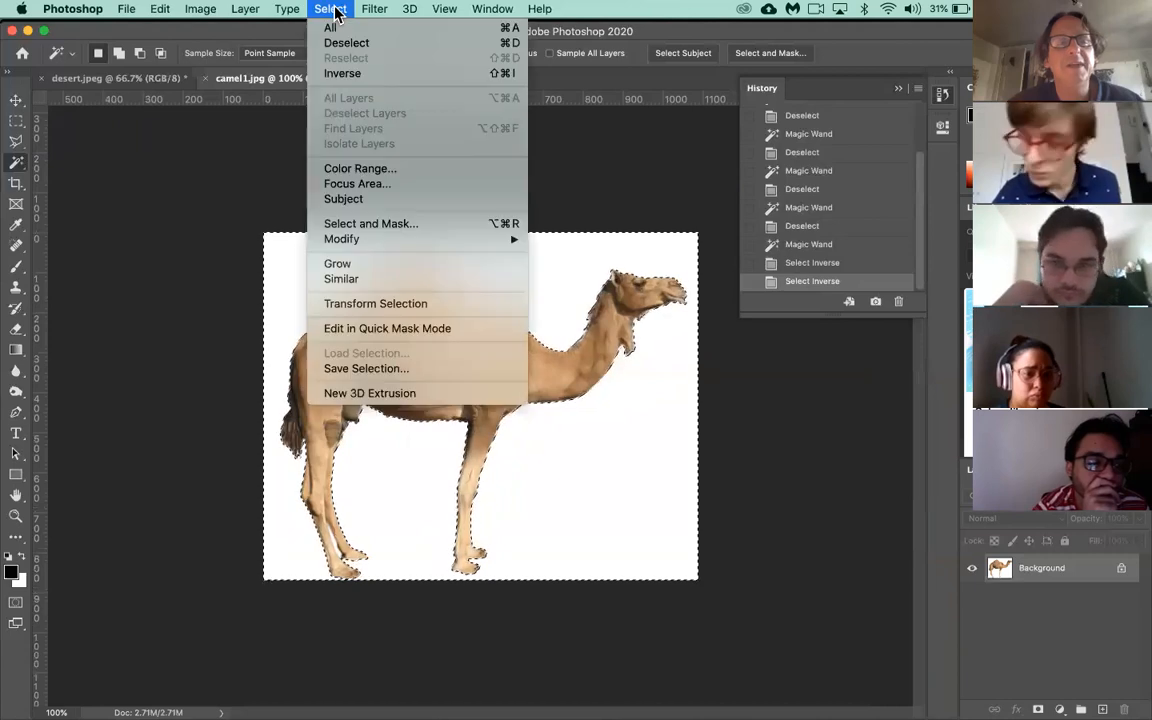
left_click(345, 78)
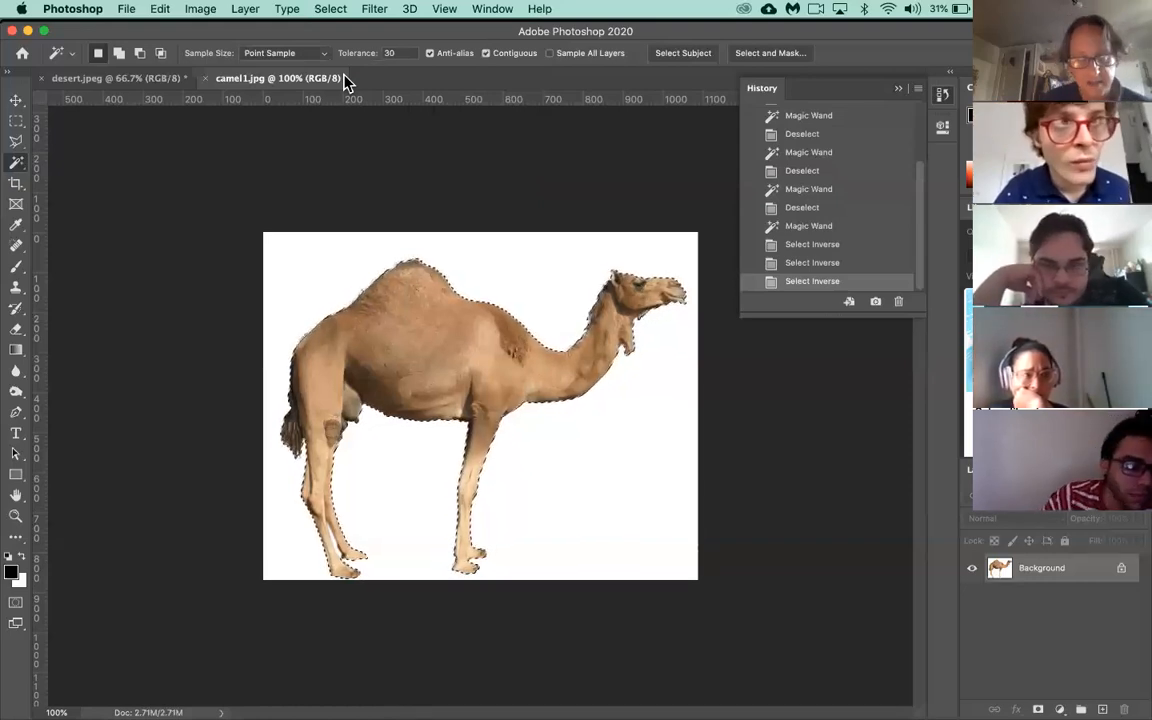
key("super+equal")
key("super+equal")
key("super+equal")
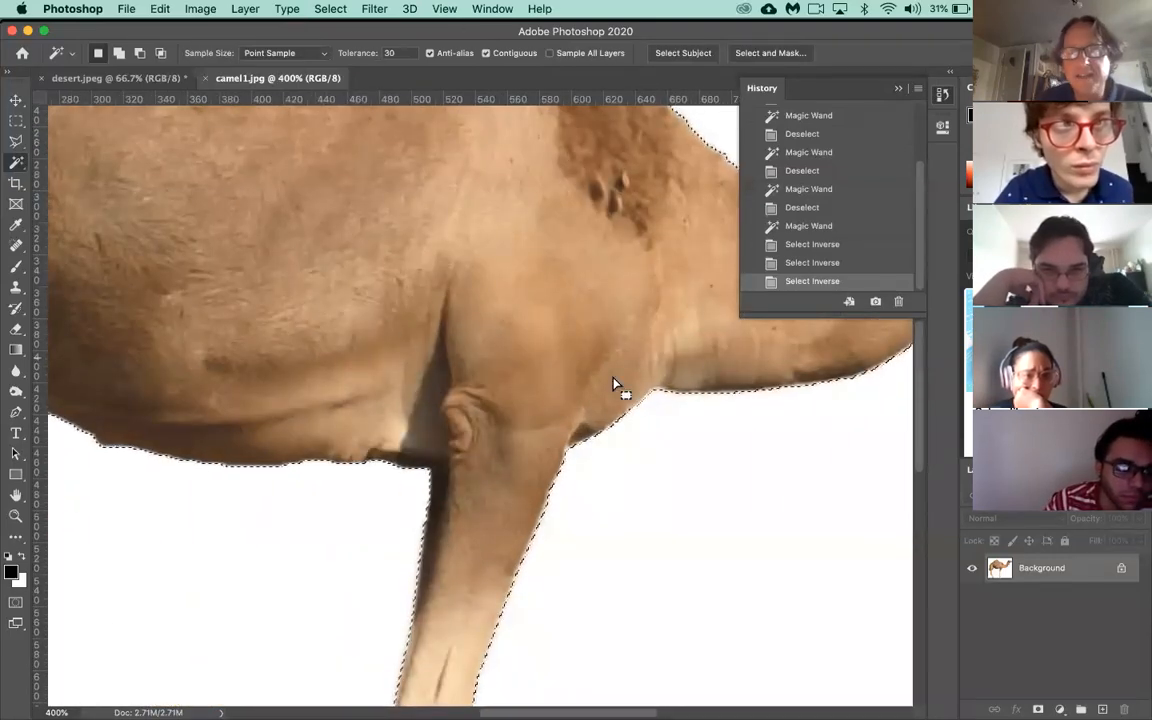
scroll(623, 388, "up", 10)
scroll(623, 388, "up", 9)
scroll(623, 388, "left", 6)
scroll(623, 388, "down", 6)
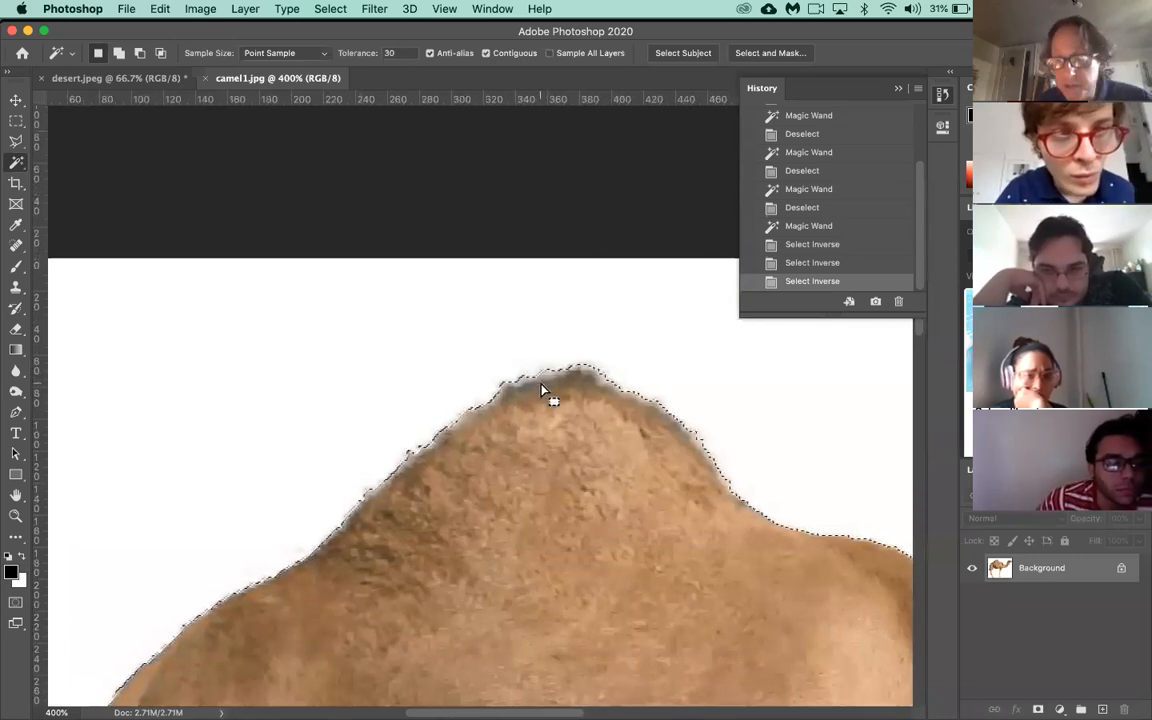
- Copy the selected camel and paste it into the desert.jpeg document as a new layer
key("super+c")
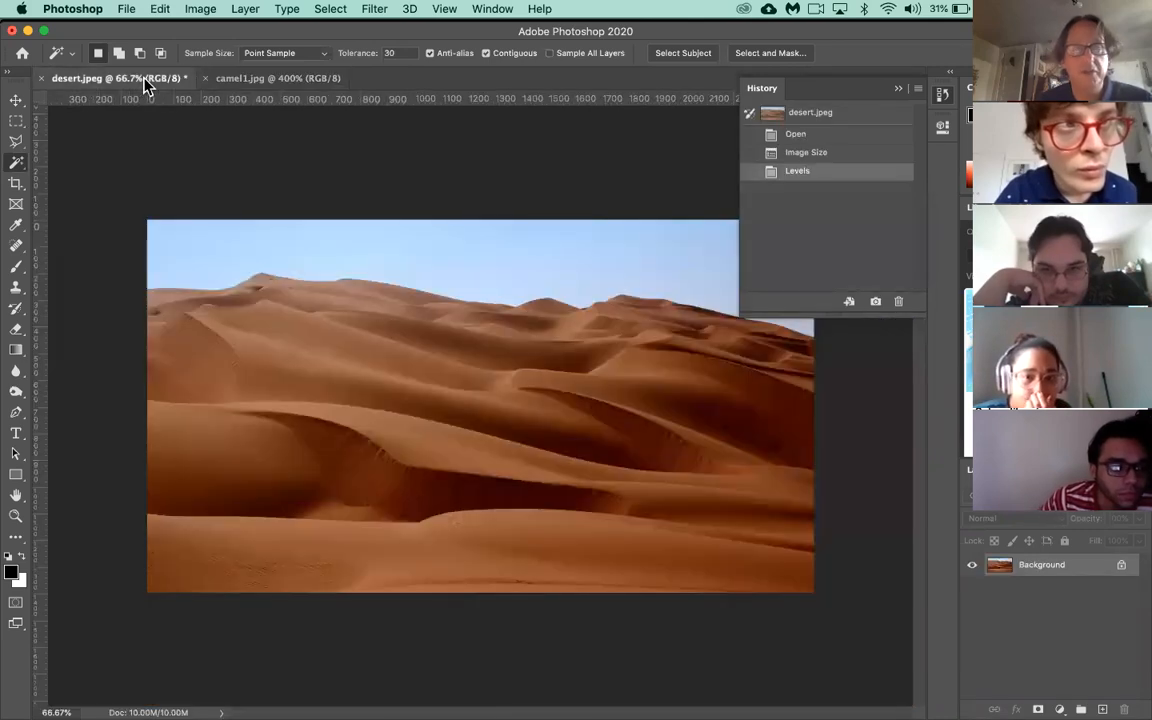
left_click(141, 79)
key("super+v")
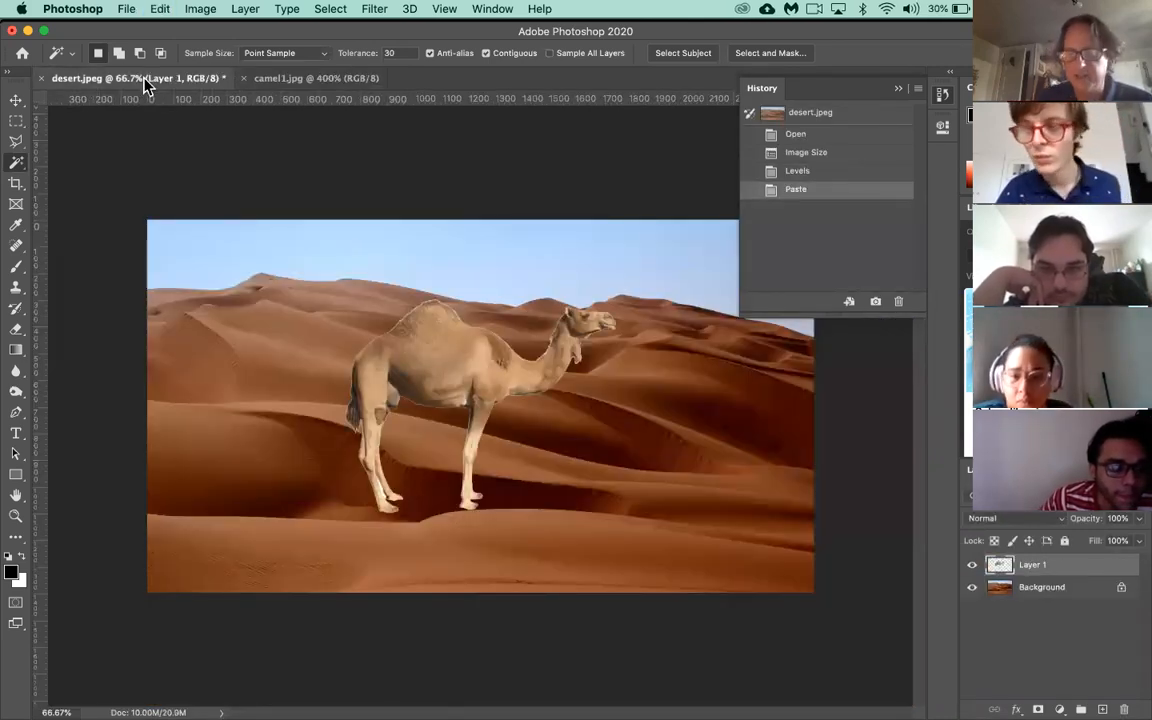
- Inspect the pasted camel's edges at 300% in desert.jpeg, then undo the paste
key("super+equal")
key("super+equal")
key("super+equal")
key("super+equal")
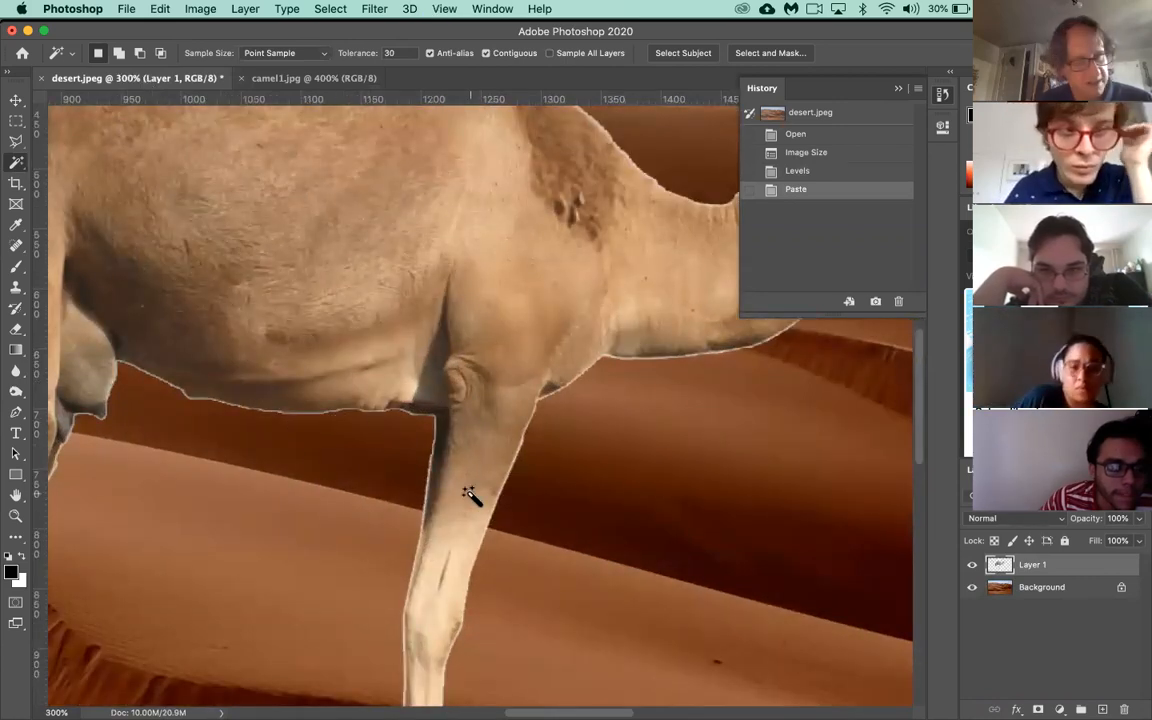
key("super+z")
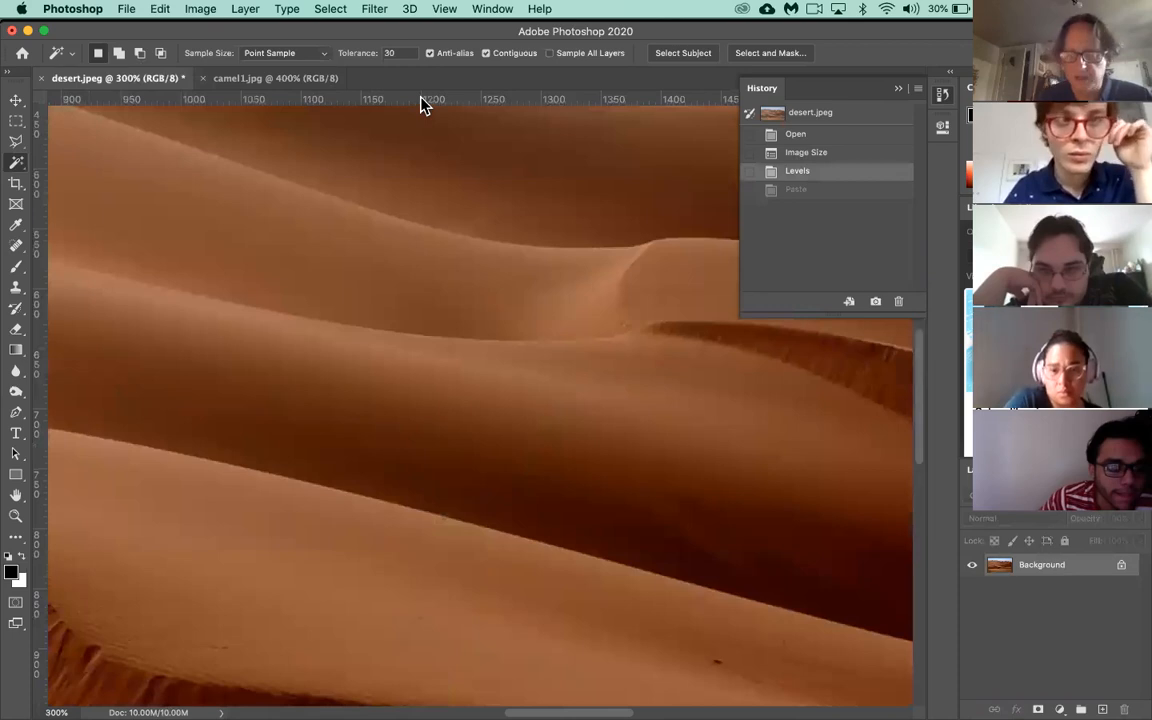
key("super+0")
- Contract the camel selection in camel1.jpg by 4 pixels
left_click(309, 88)
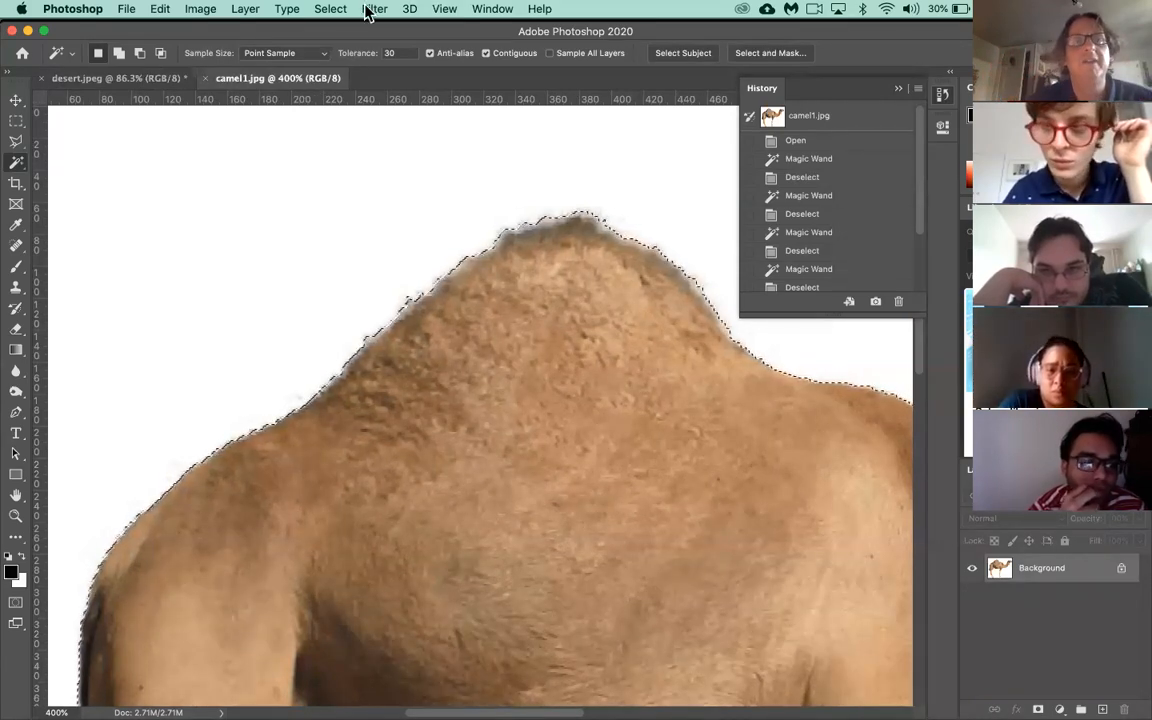
left_click(333, 9)
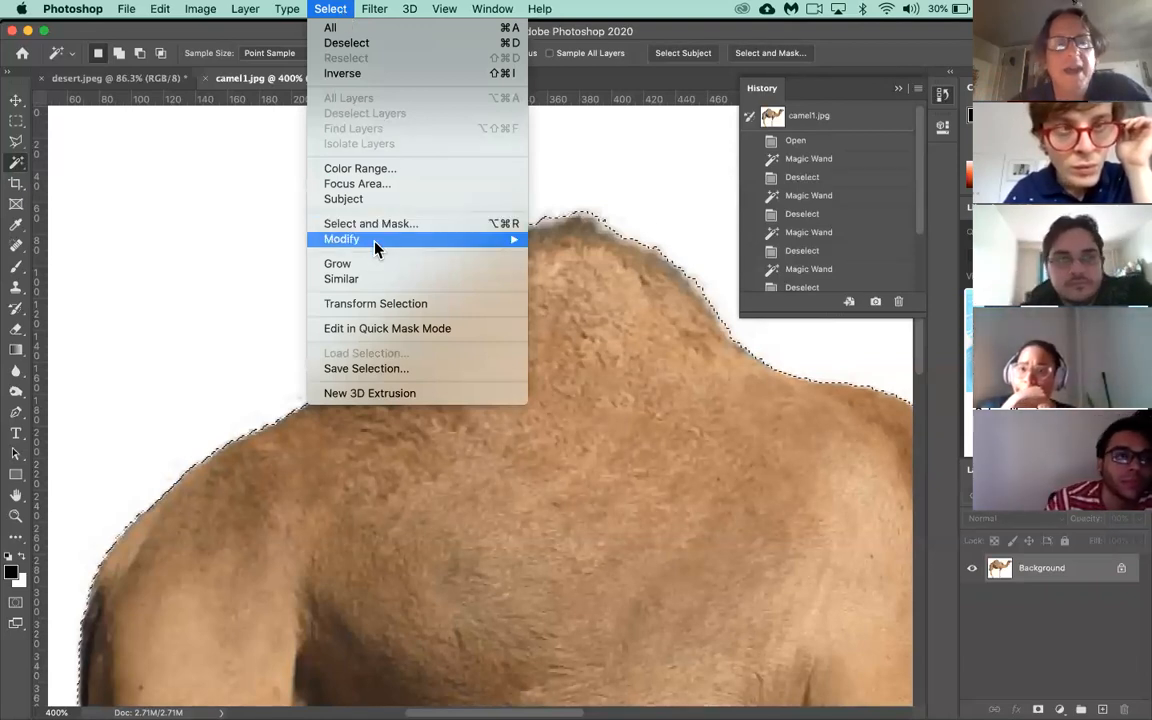
mouse_move(377, 248)
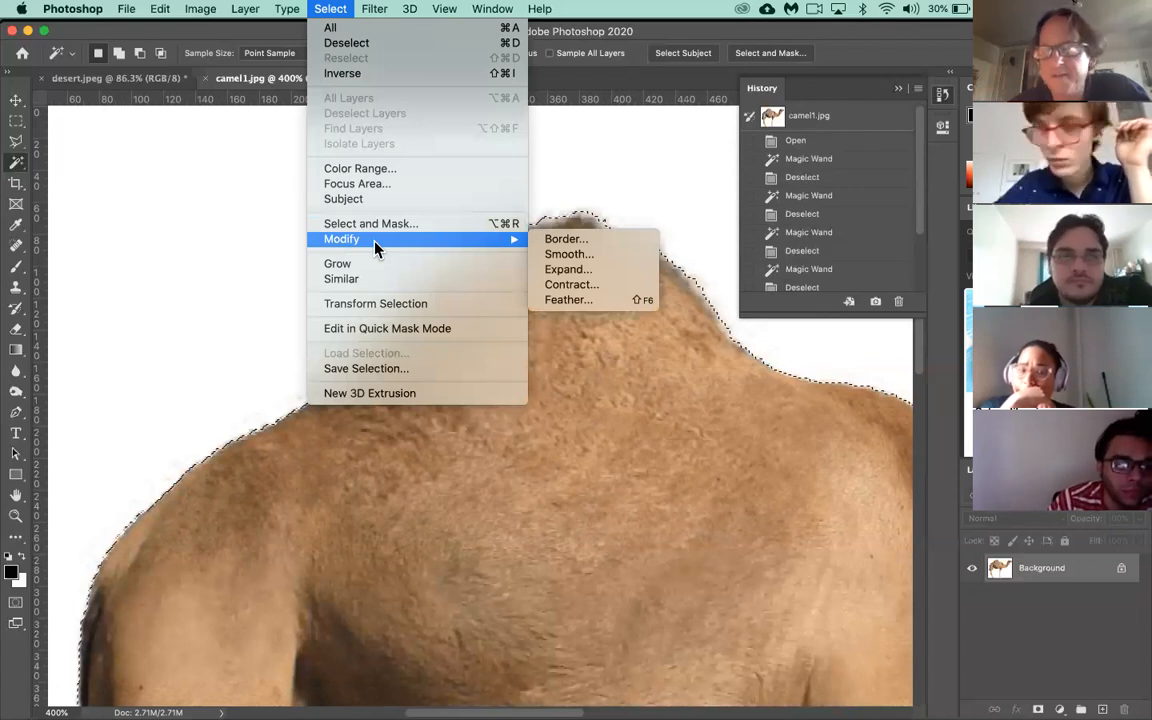
left_click(582, 289)
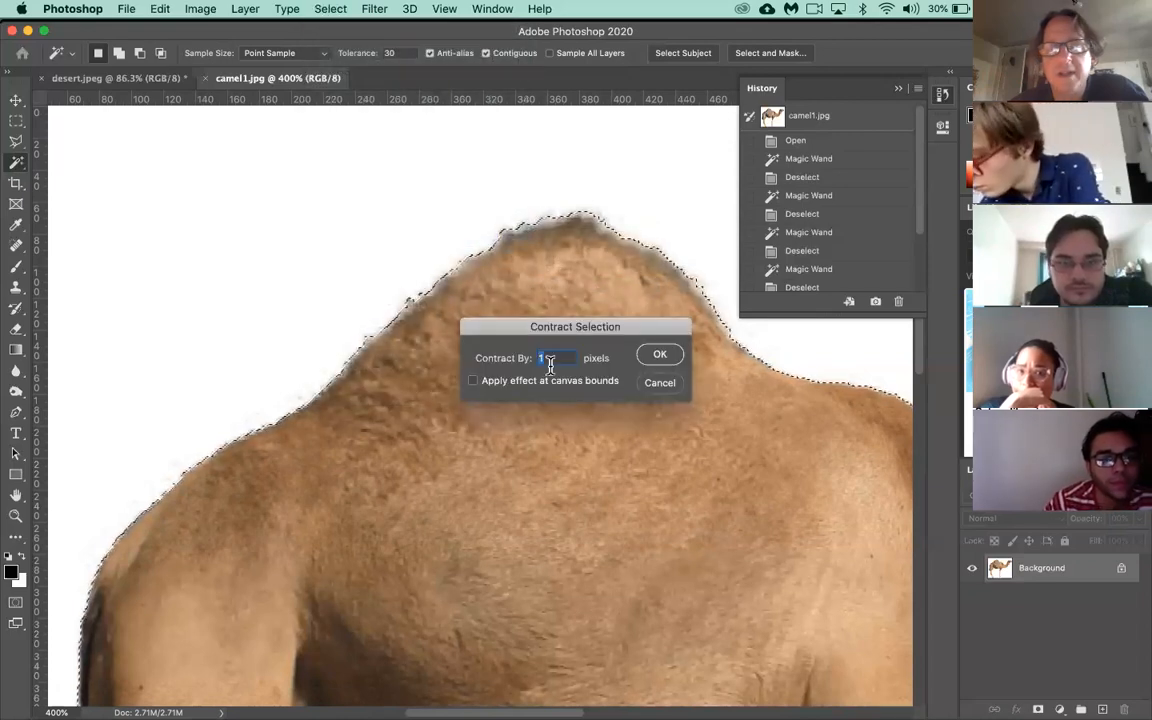
type("4")
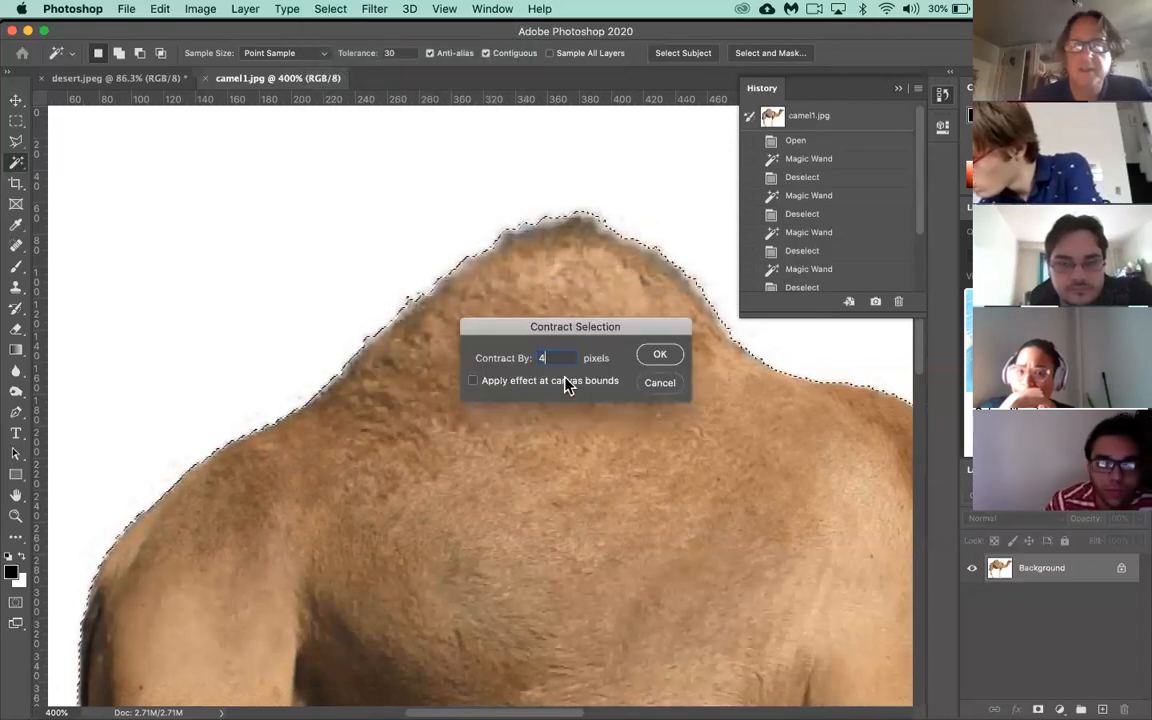
left_click(665, 353)
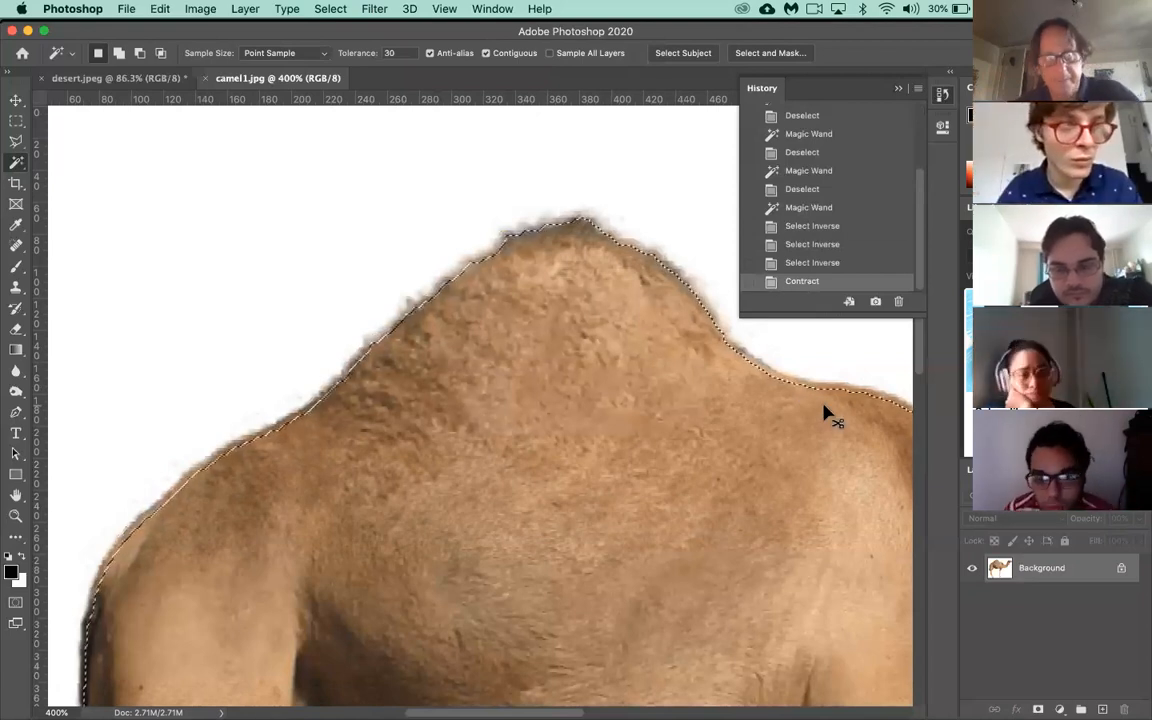
- Paste the copied camel into desert.jpeg to check its edges, then undo the paste
left_click(158, 80)
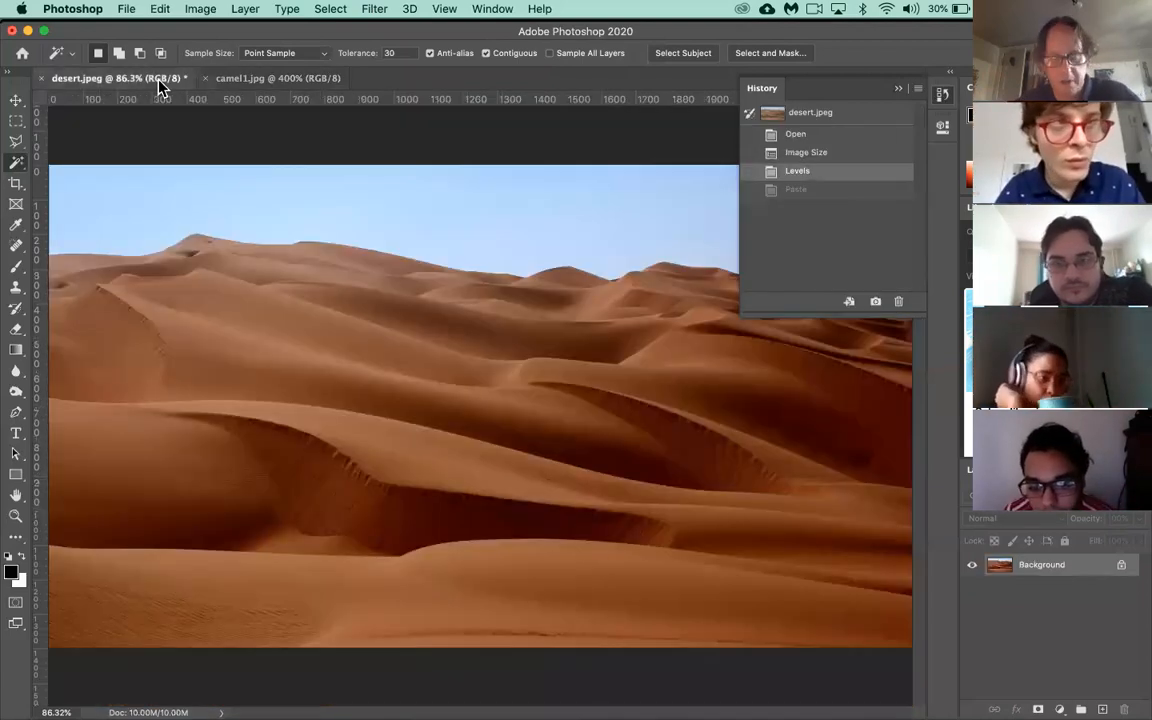
key("super+v")
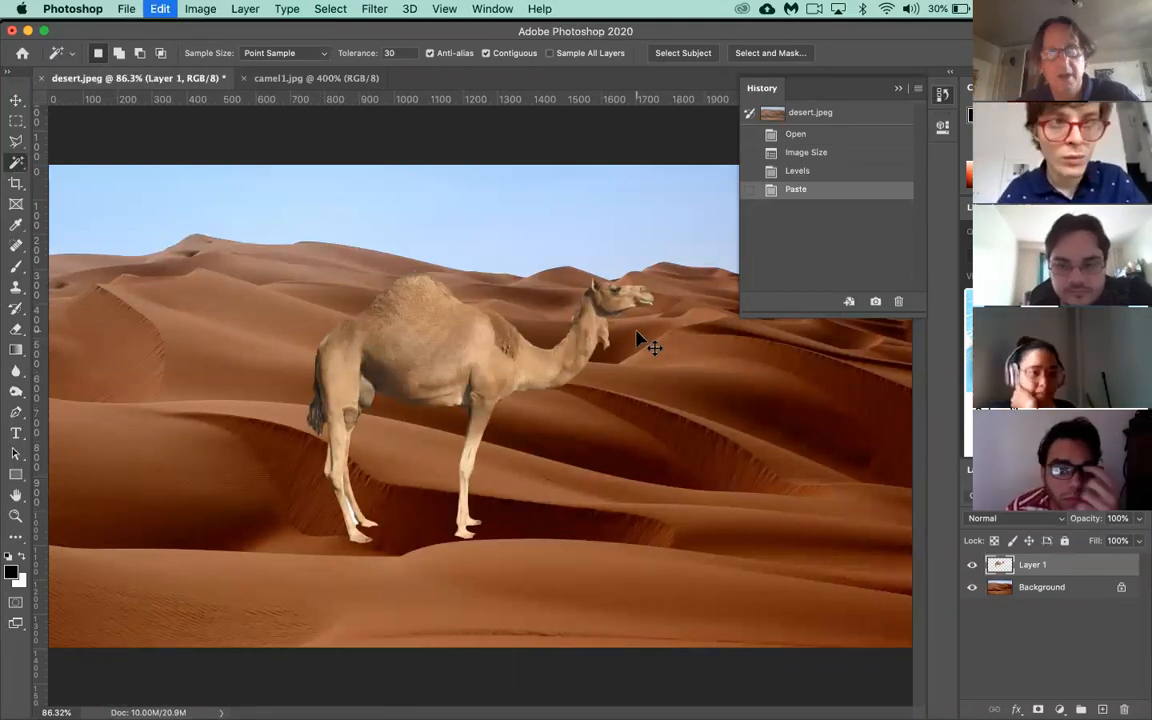
key("super+z")
- Paste the contracted camel selection from camel1.jpg into desert.jpeg as a new layer, then delete that layer
left_click(293, 80)
key("super+minus")
key("super+minus")
key("super+minus")
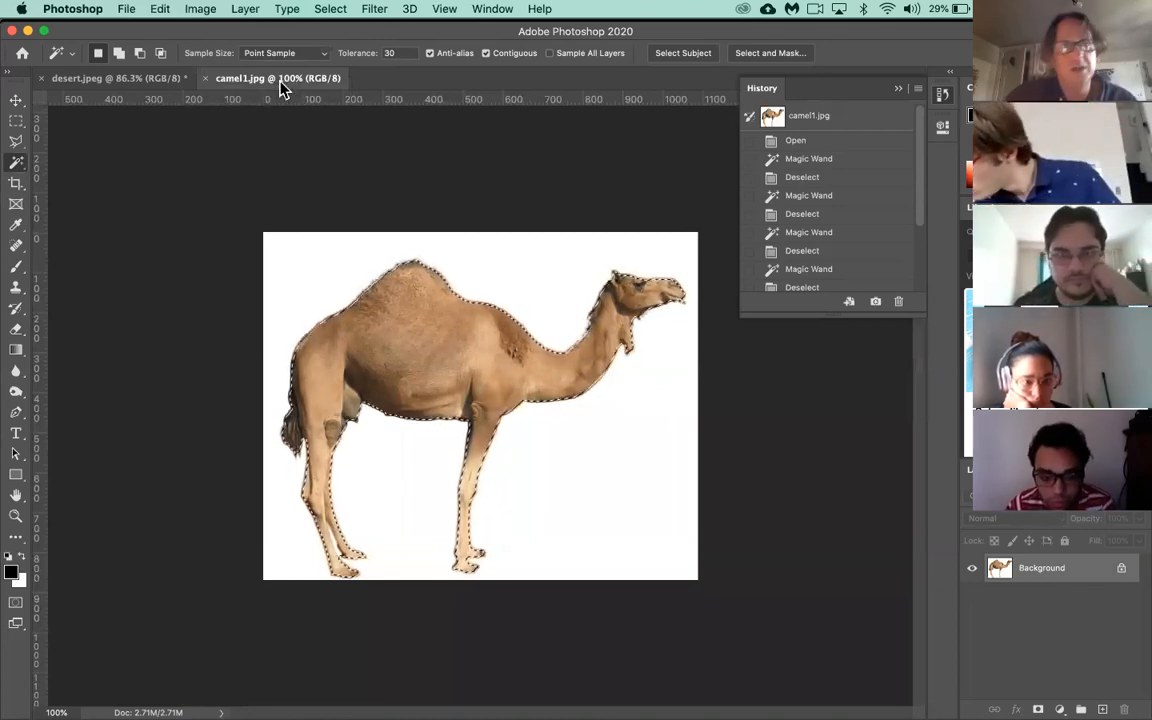
left_click(125, 80)
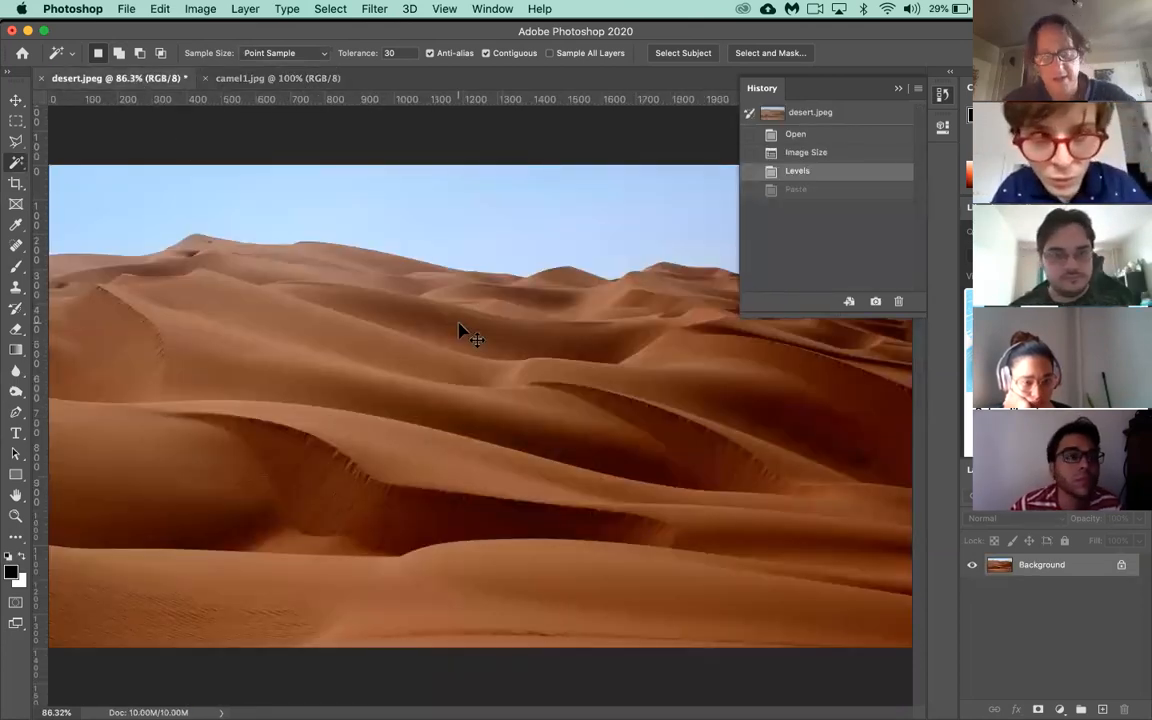
key("super+v")
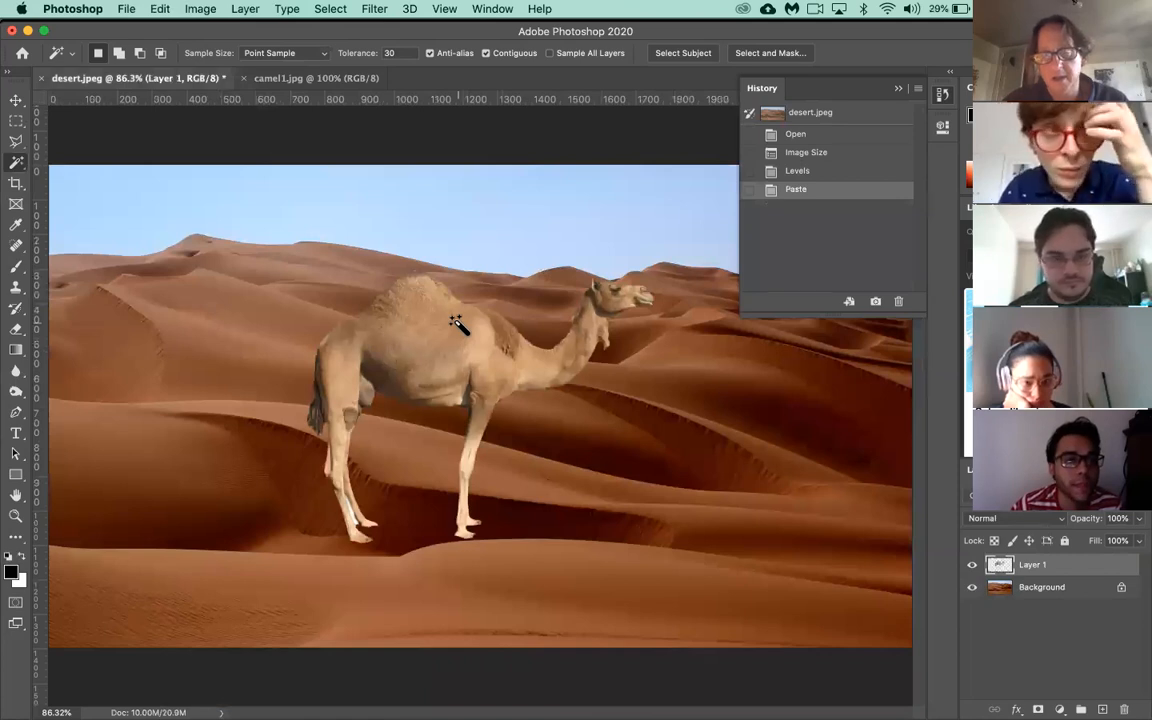
left_click(345, 79)
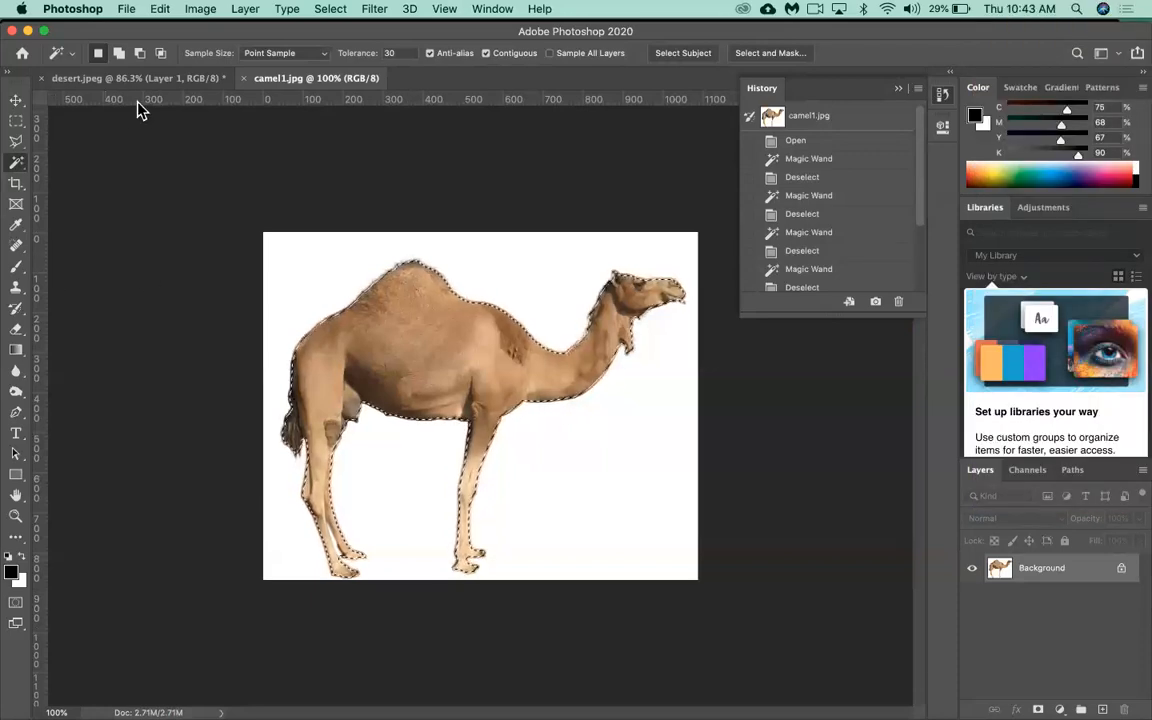
left_click(152, 82)
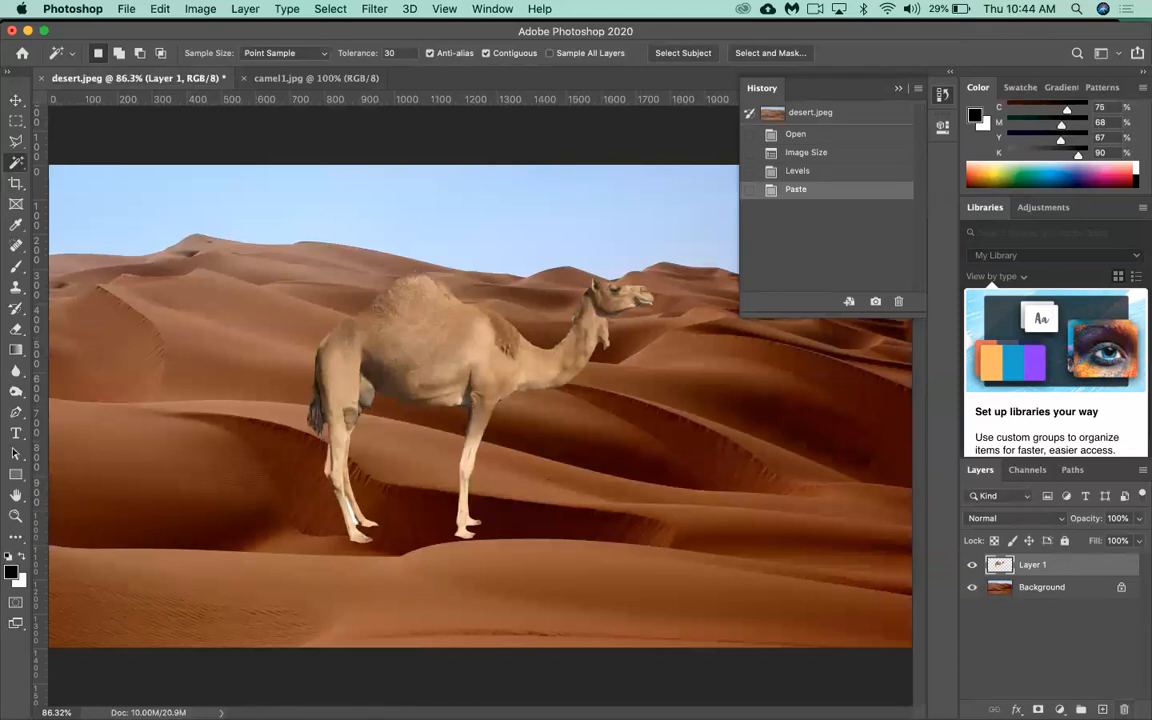
key("Delete")
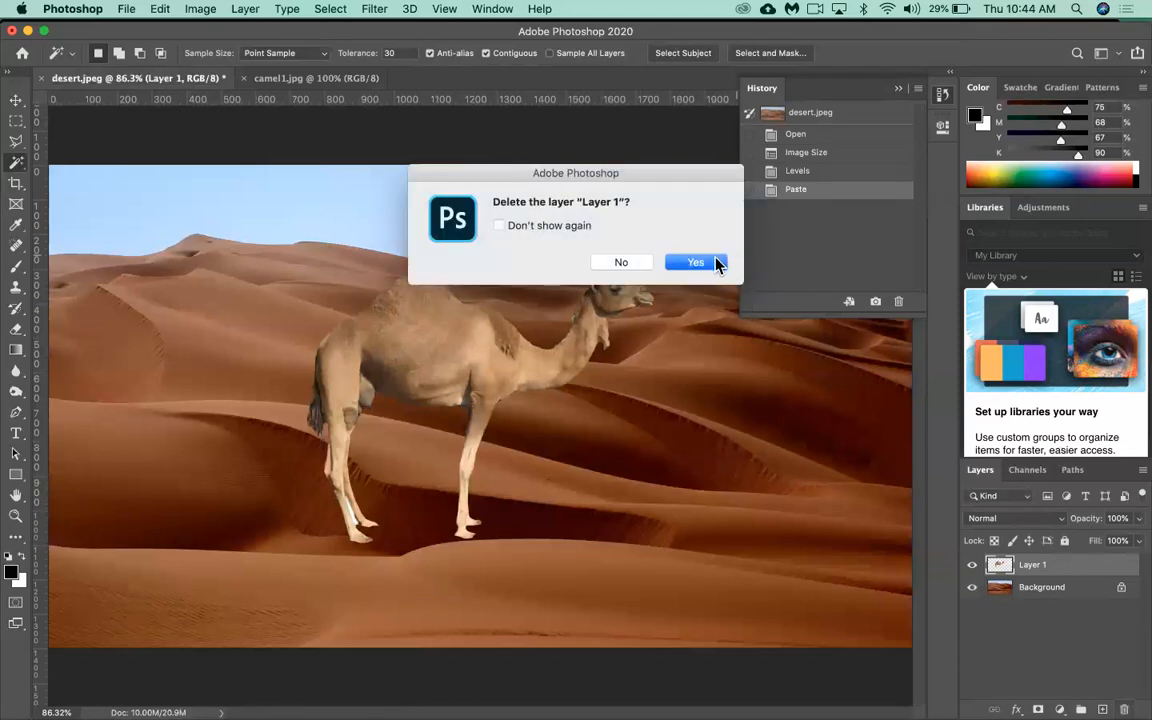
left_click(716, 263)
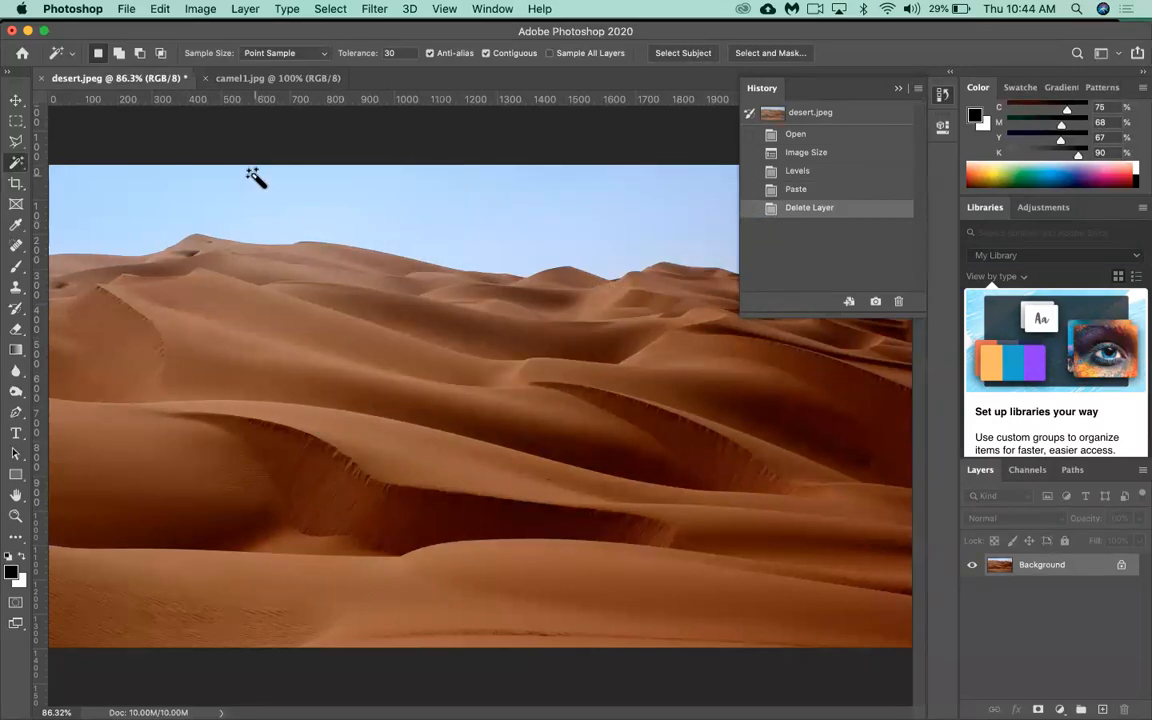
- Deselect in camel1.jpg, select the white background with the Magic Wand at tolerance 30, and invert the selection to the camel
left_click(277, 82)
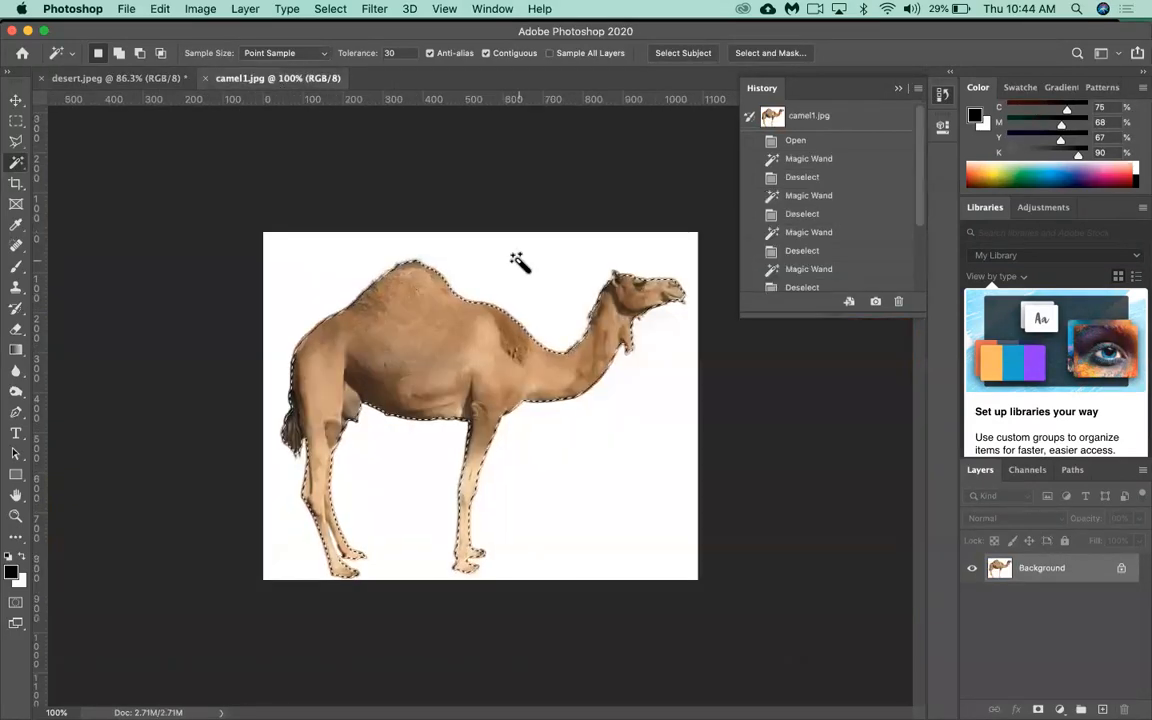
key("super+d")
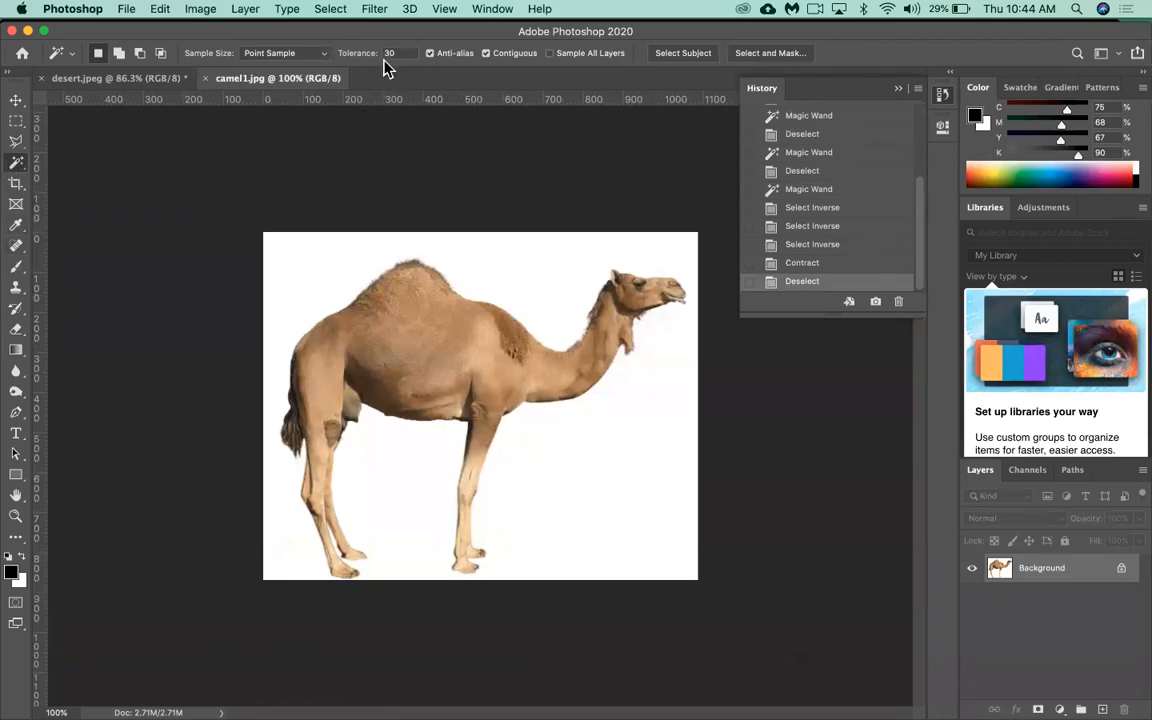
left_click(620, 486)
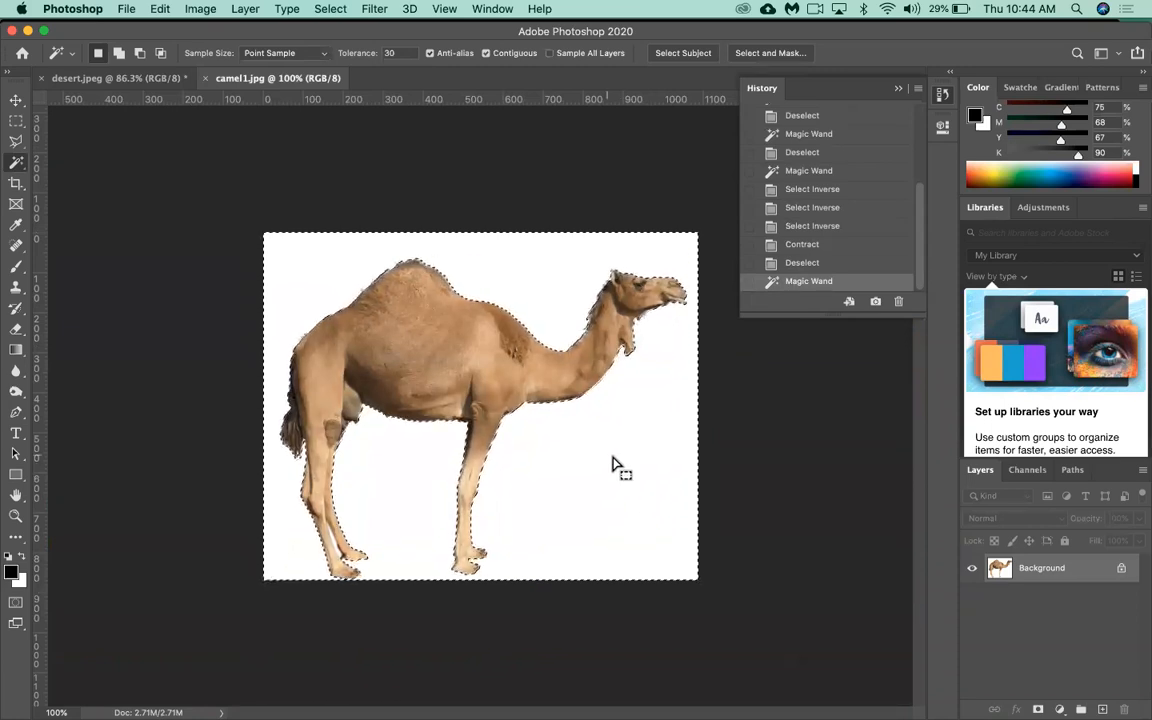
left_click(332, 10)
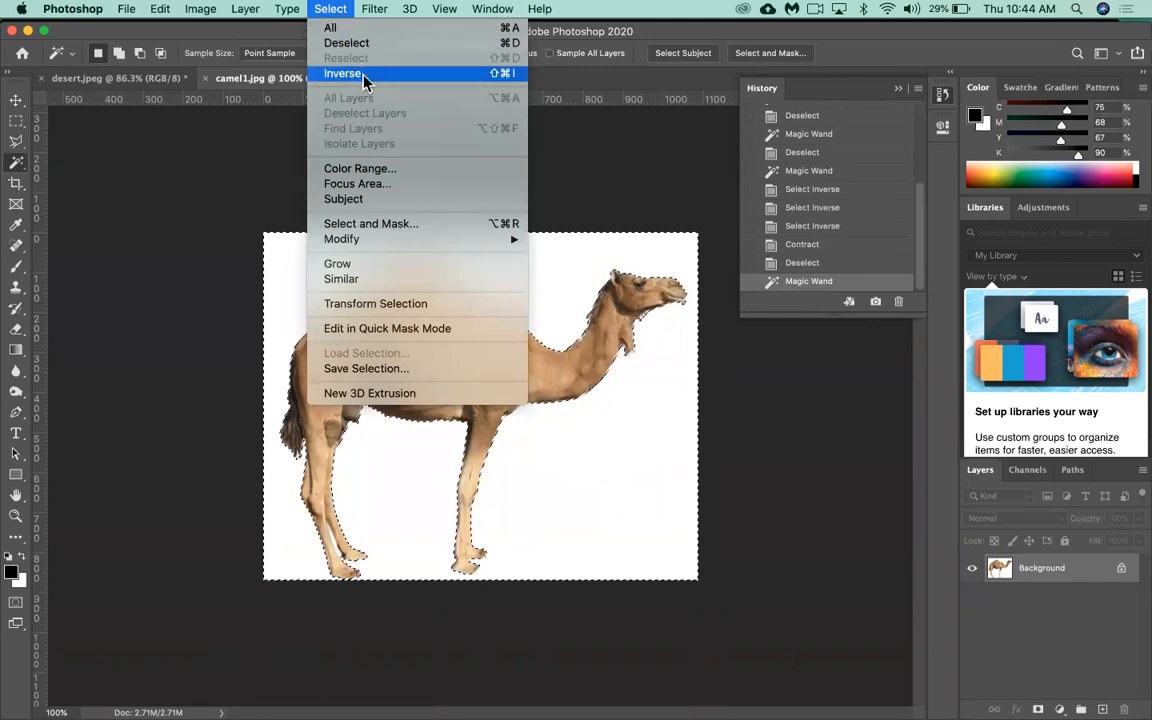
left_click(505, 74)
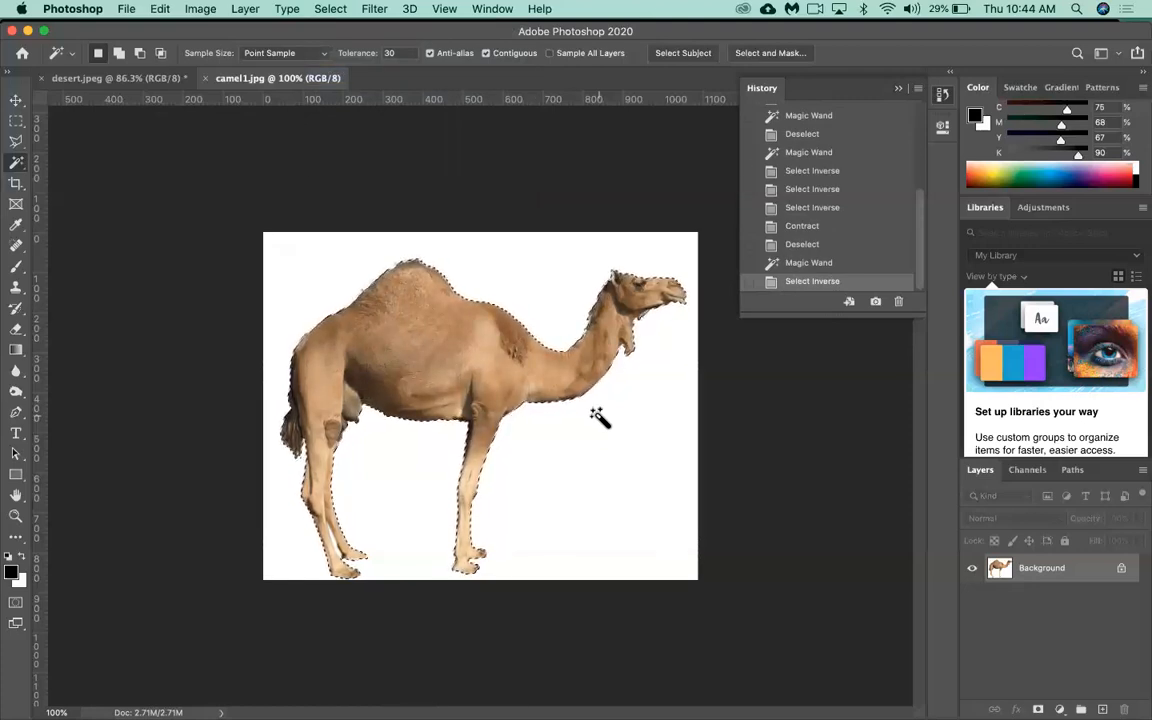
- Check the selection edge along the camel's hump at 400% and contract the selection by 4 pixels
key("super+h")
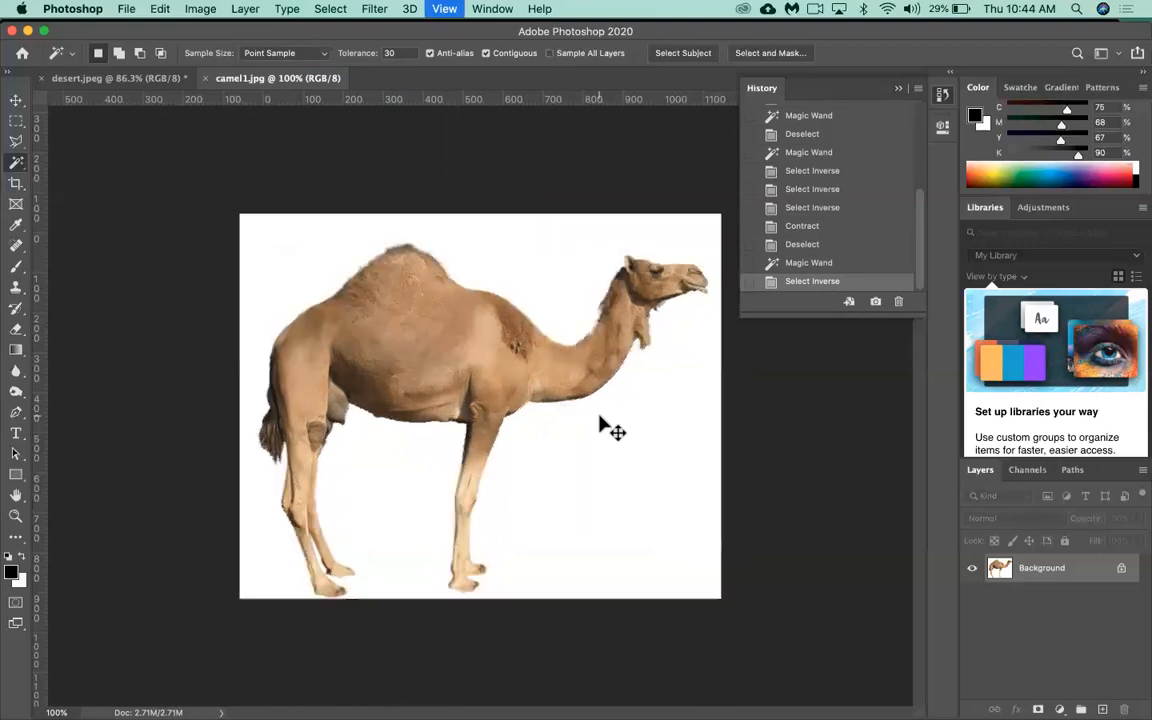
key("super+equal")
key("super+equal")
key("super+equal")
scroll(542, 363, "up", 10)
scroll(542, 363, "down", 10)
scroll(542, 363, "right", 5)
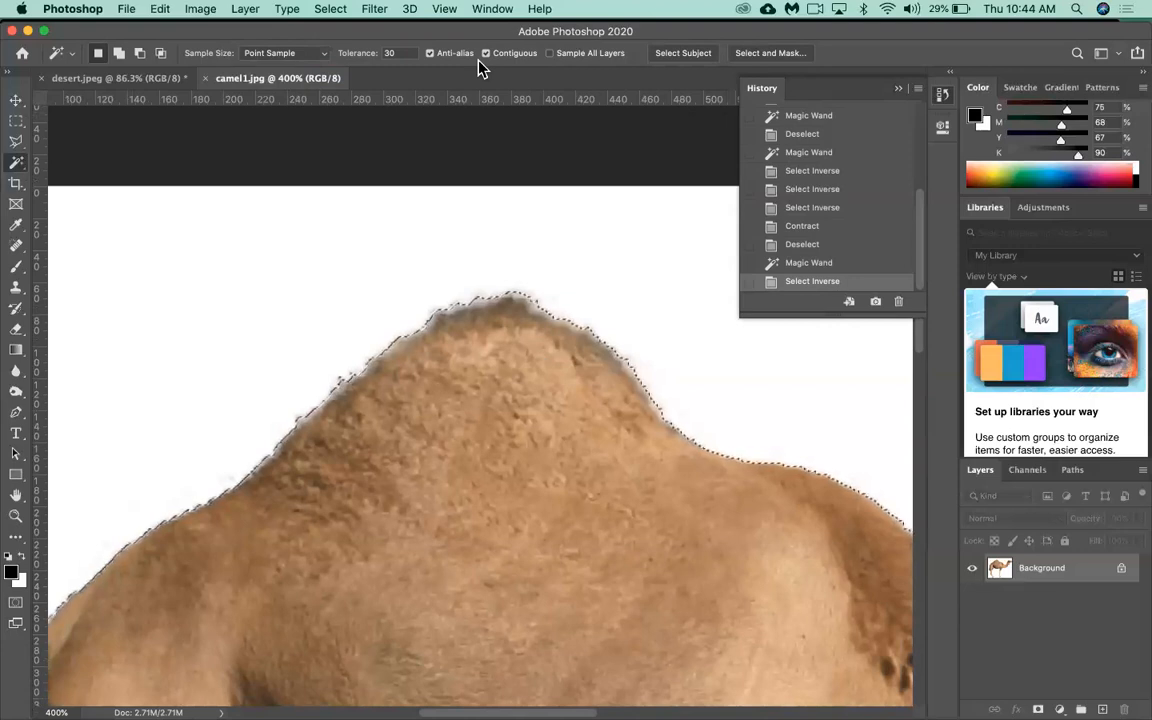
left_click(333, 9)
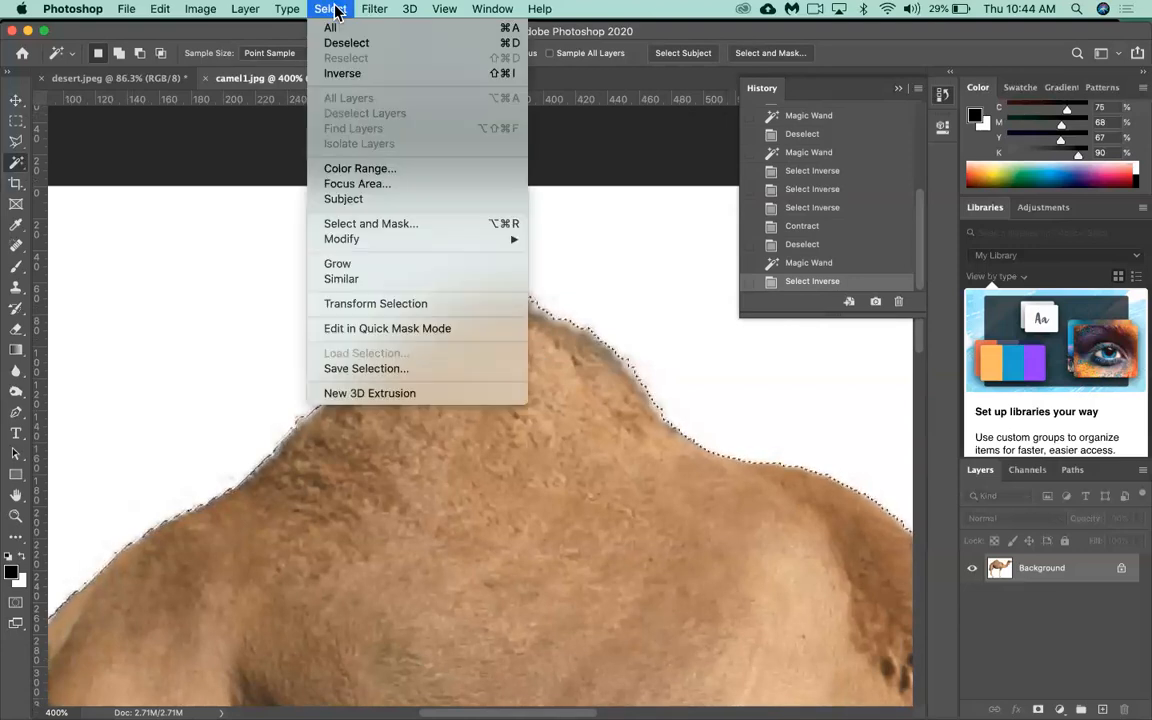
mouse_move(380, 240)
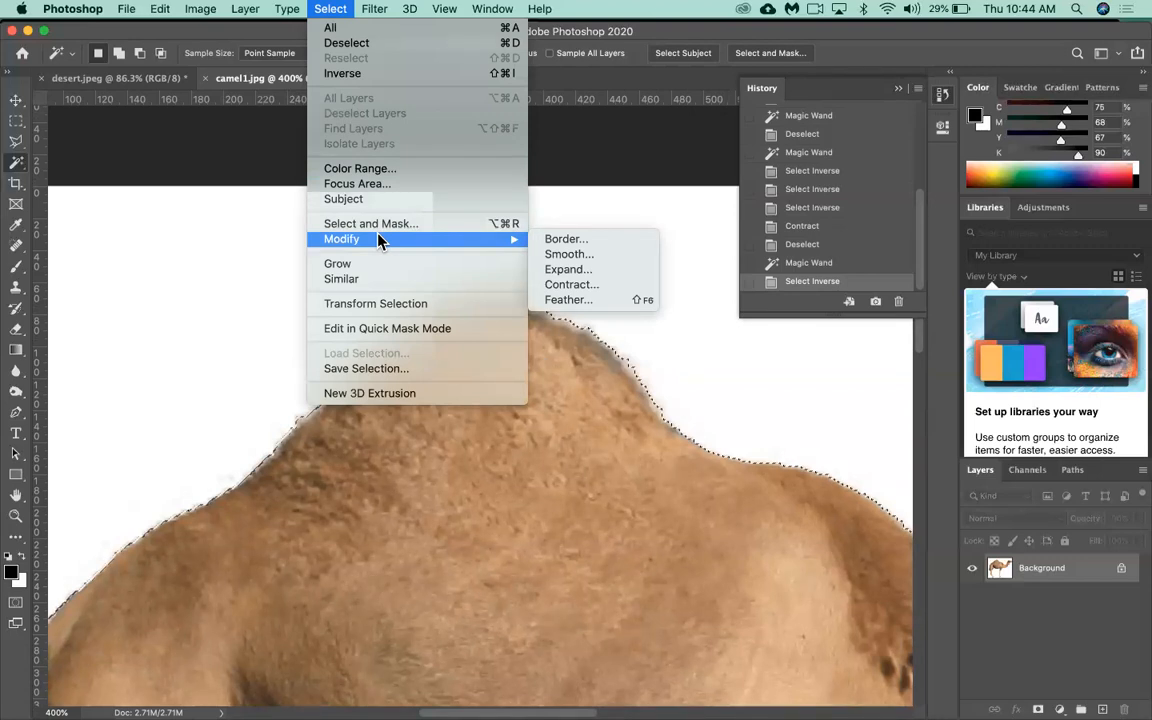
left_click(560, 285)
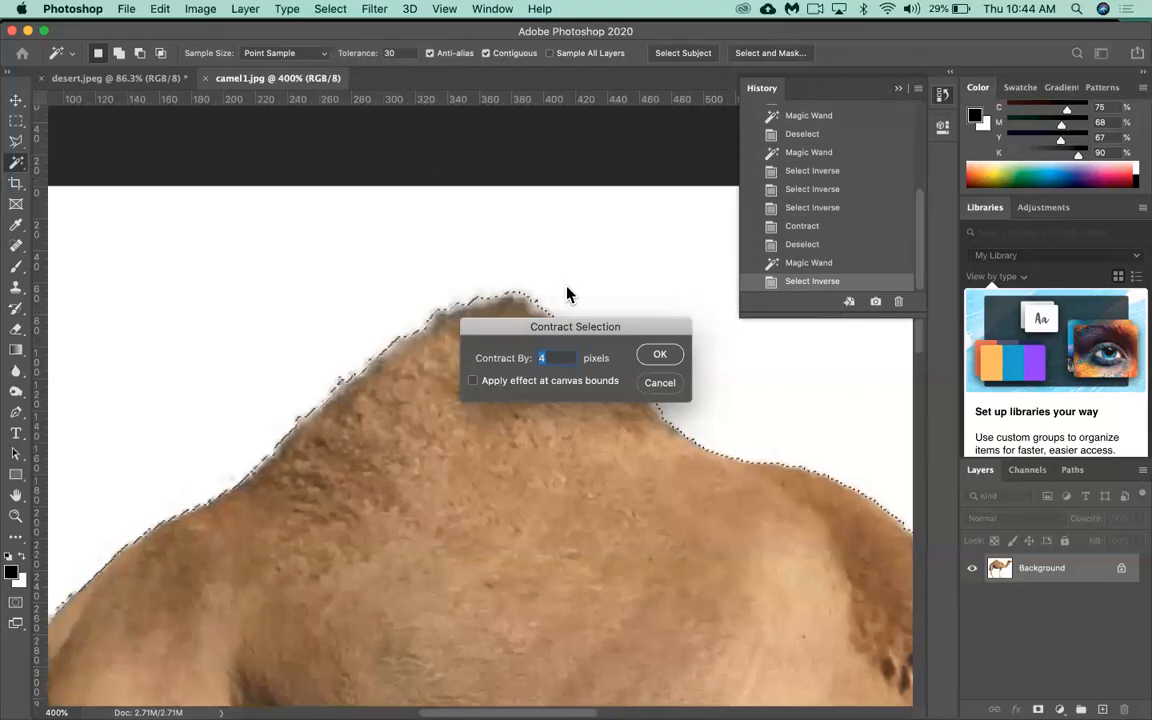
left_click_drag(543, 328, 577, 330)
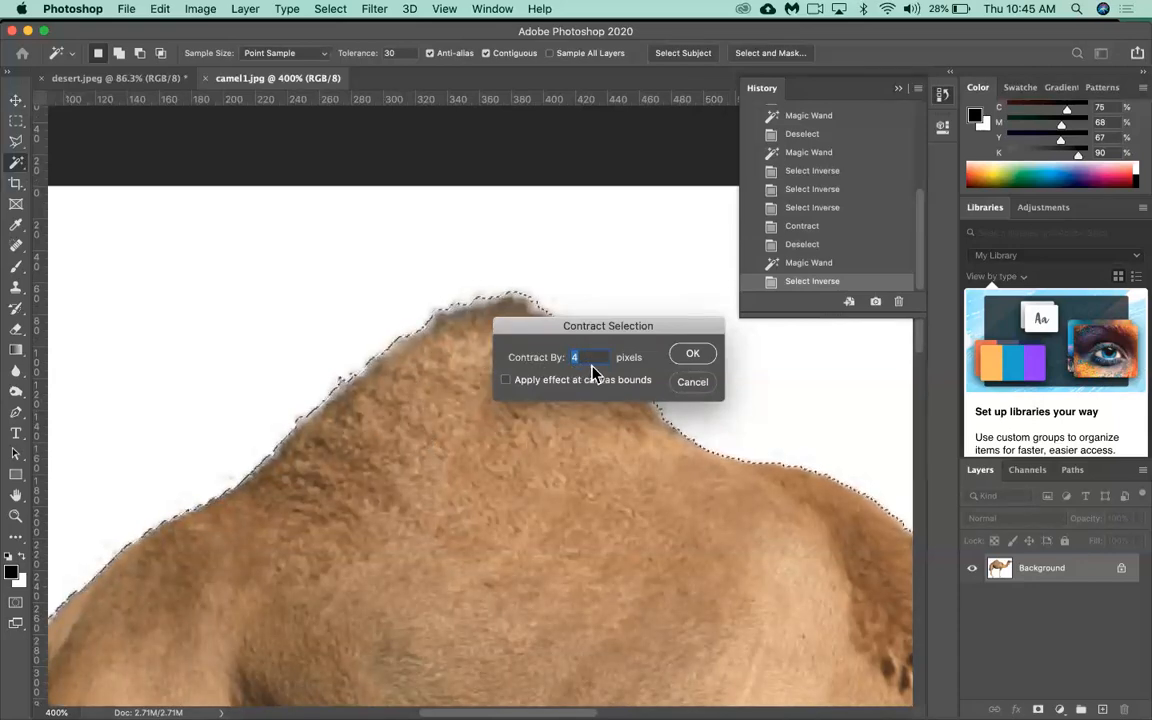
left_click(693, 354)
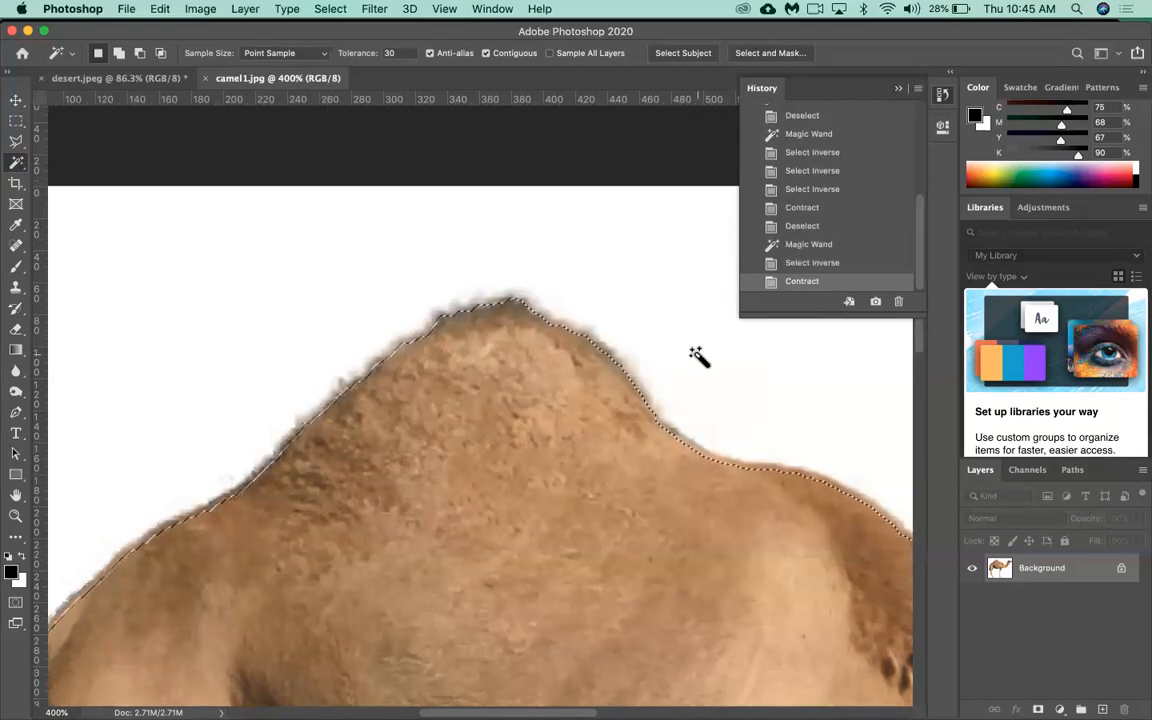
- Copy the contracted camel selection and paste it into desert.jpeg as a new layer
scroll(699, 362, "down", 5)
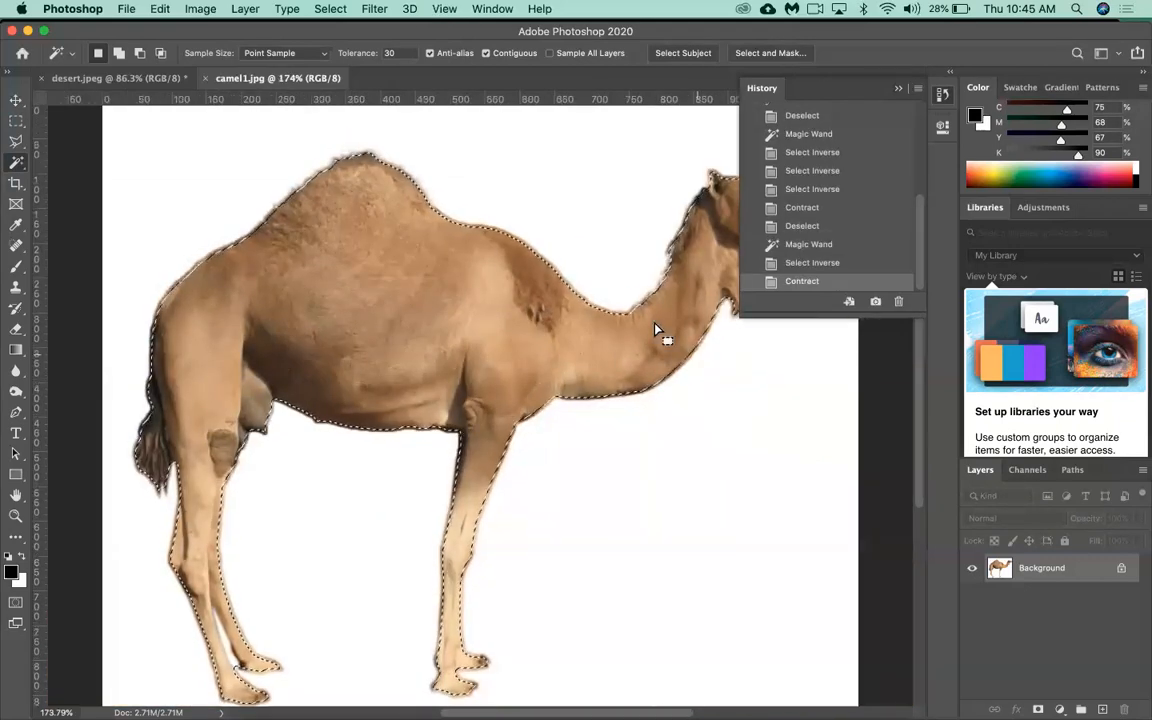
left_click(120, 78)
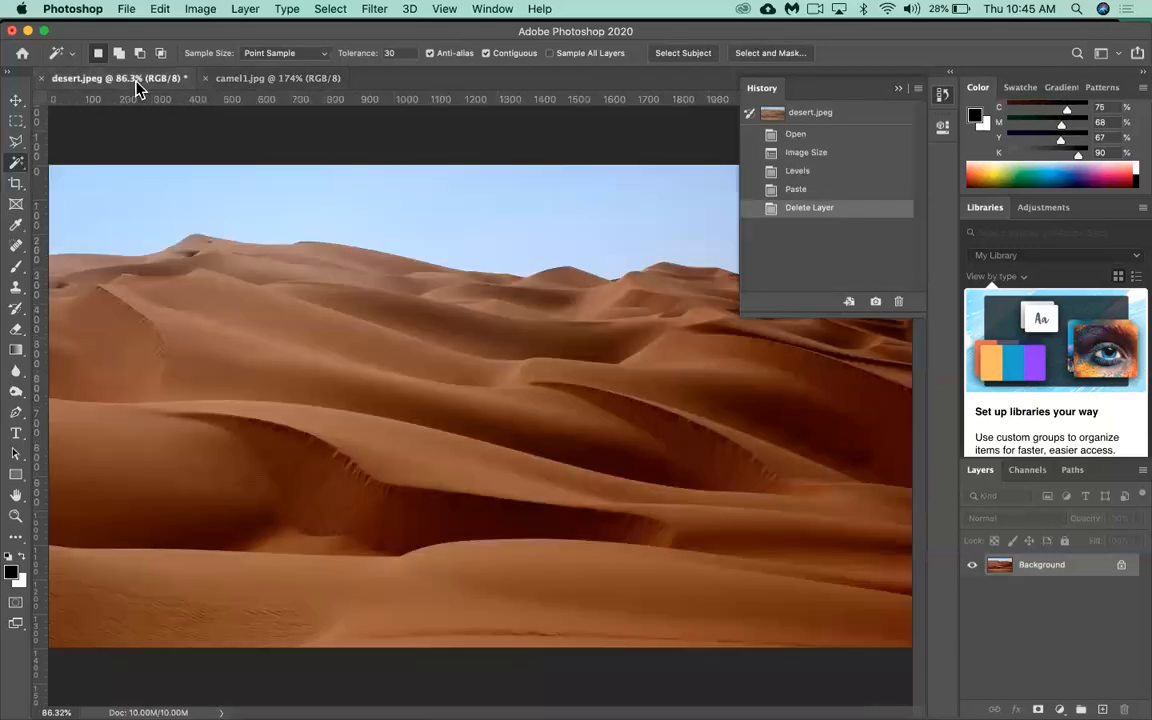
key("super+v")
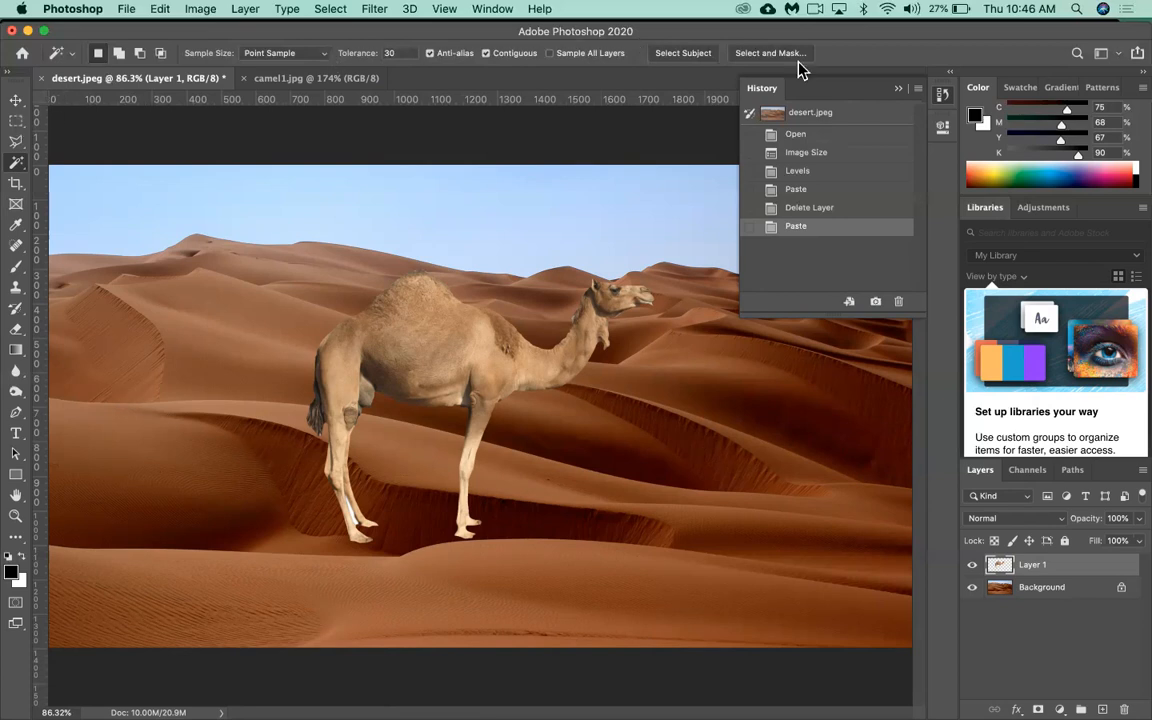
- Move the pasted camel slightly down and to the right so its feet stand on the foreground dune
left_click(899, 89)
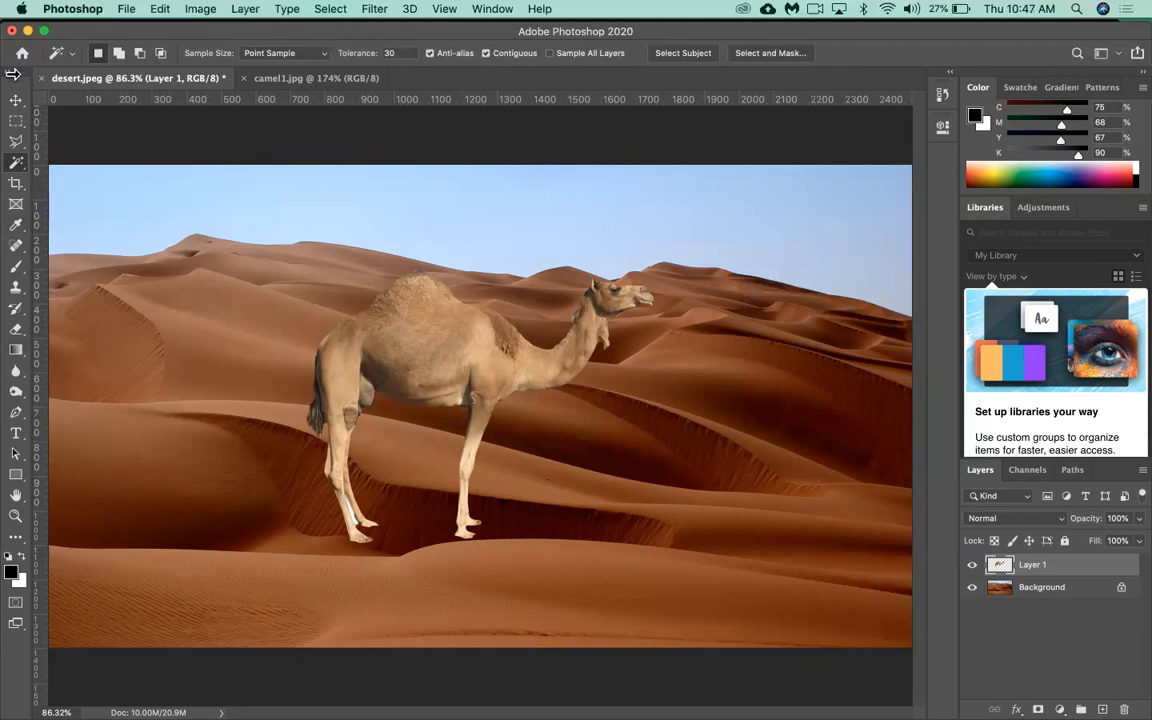
left_click(17, 103)
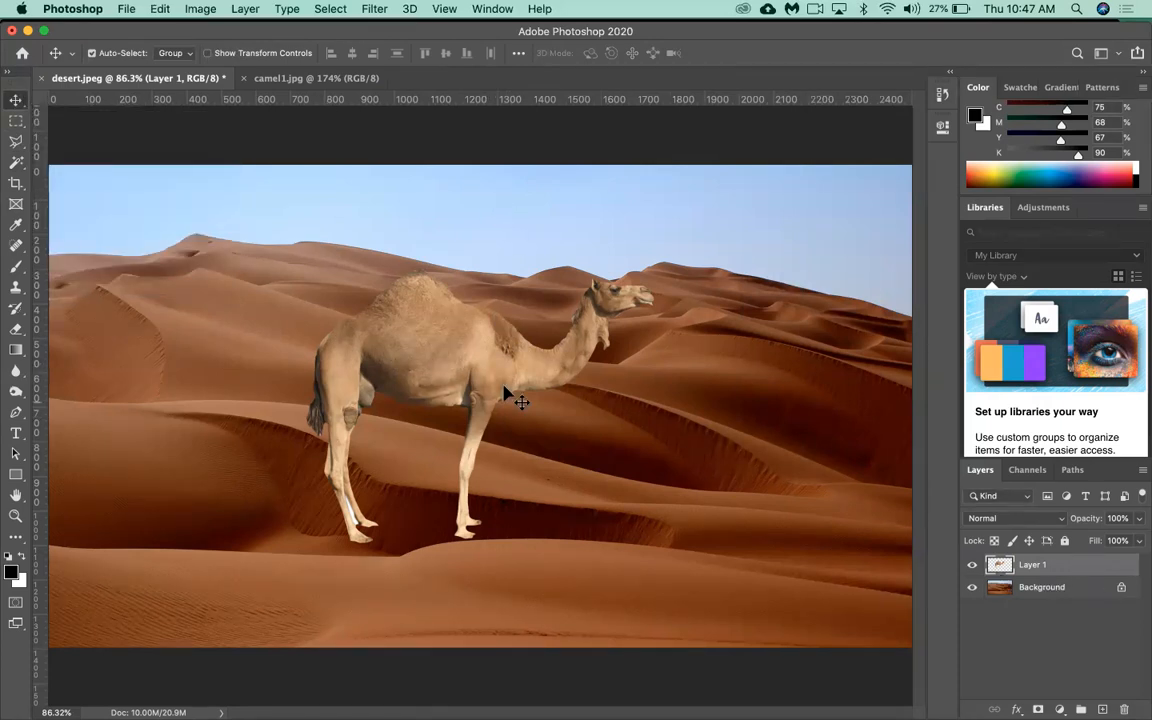
left_click_drag(436, 378, 494, 404)
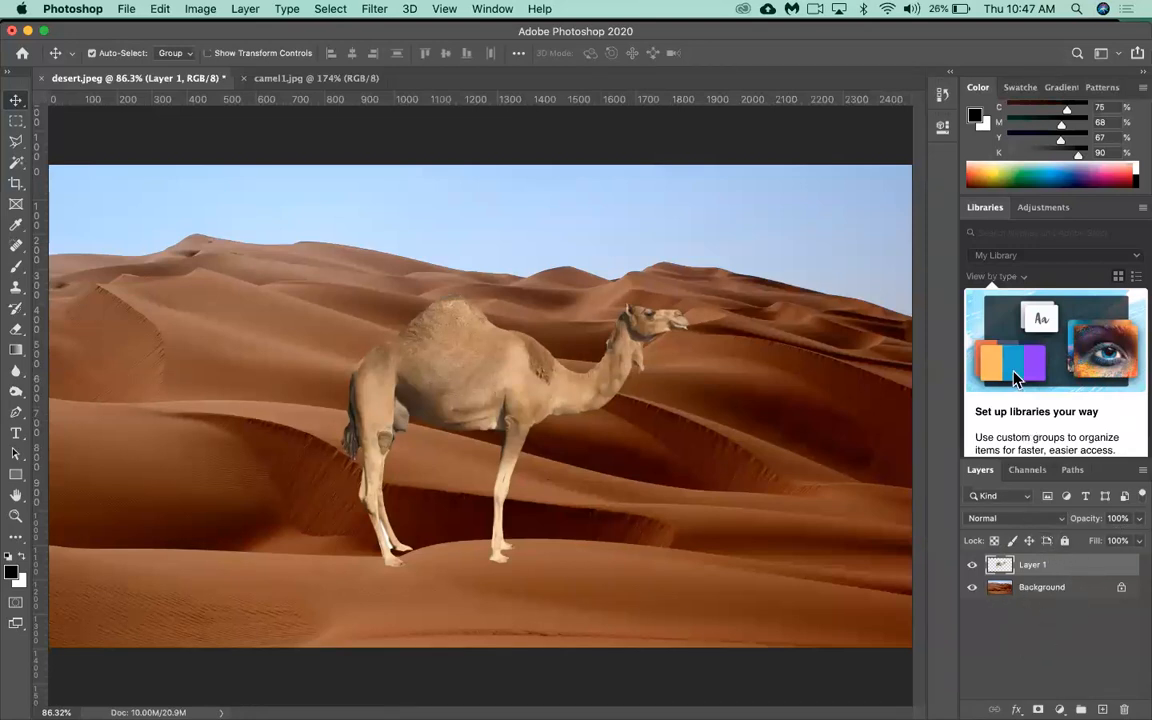
- Collapse Libraries to make room for the layer list, and postpone the Adobe Flash Player update
left_click(985, 208)
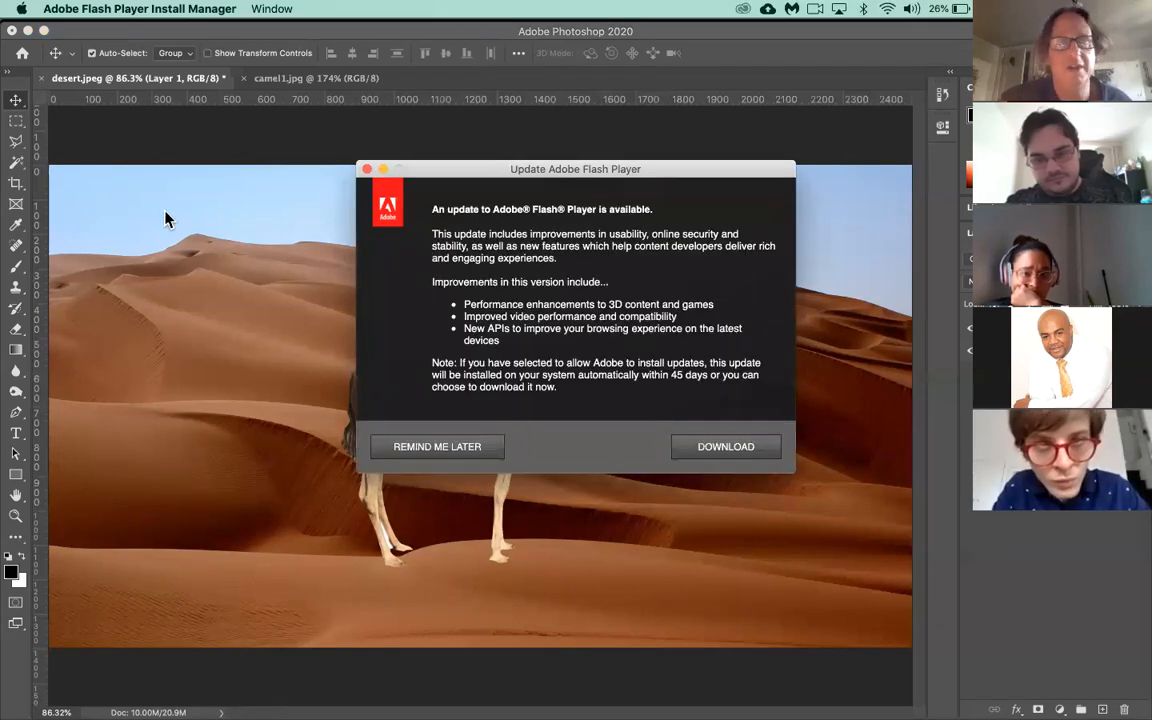
left_click(437, 447)
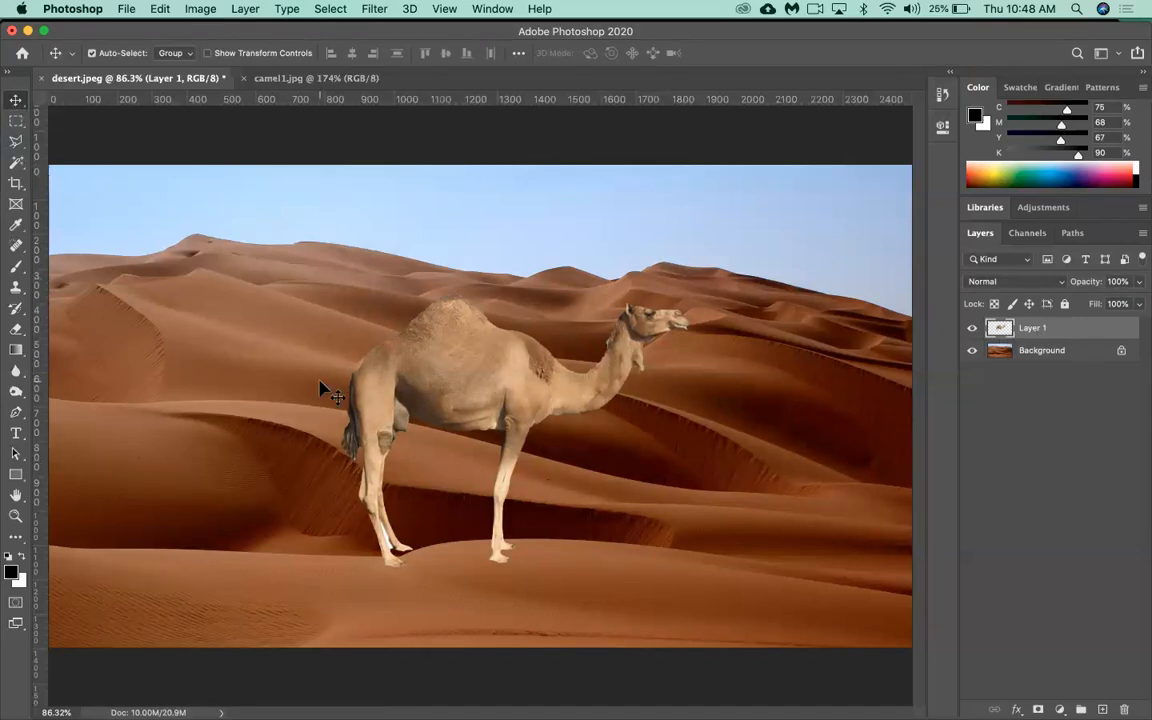
- Reposition the camel lower on the foreground dune, near the middle of the desert scene
left_click_drag(447, 402, 465, 459)
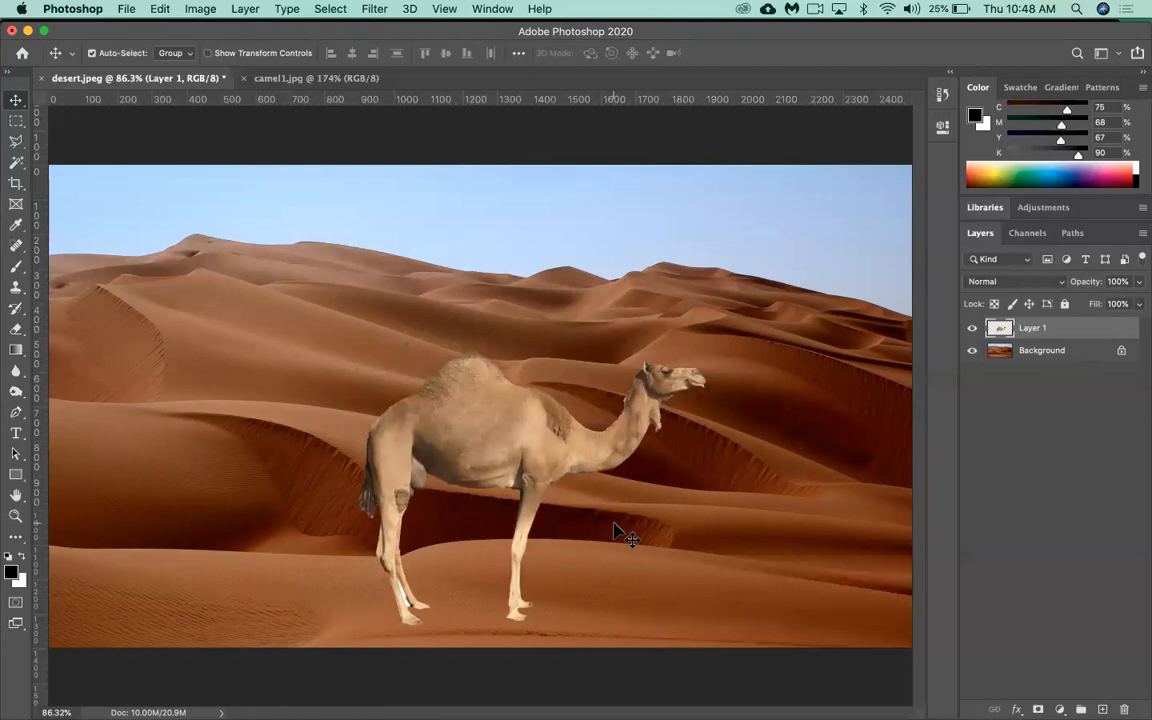
left_click_drag(550, 444, 586, 440)
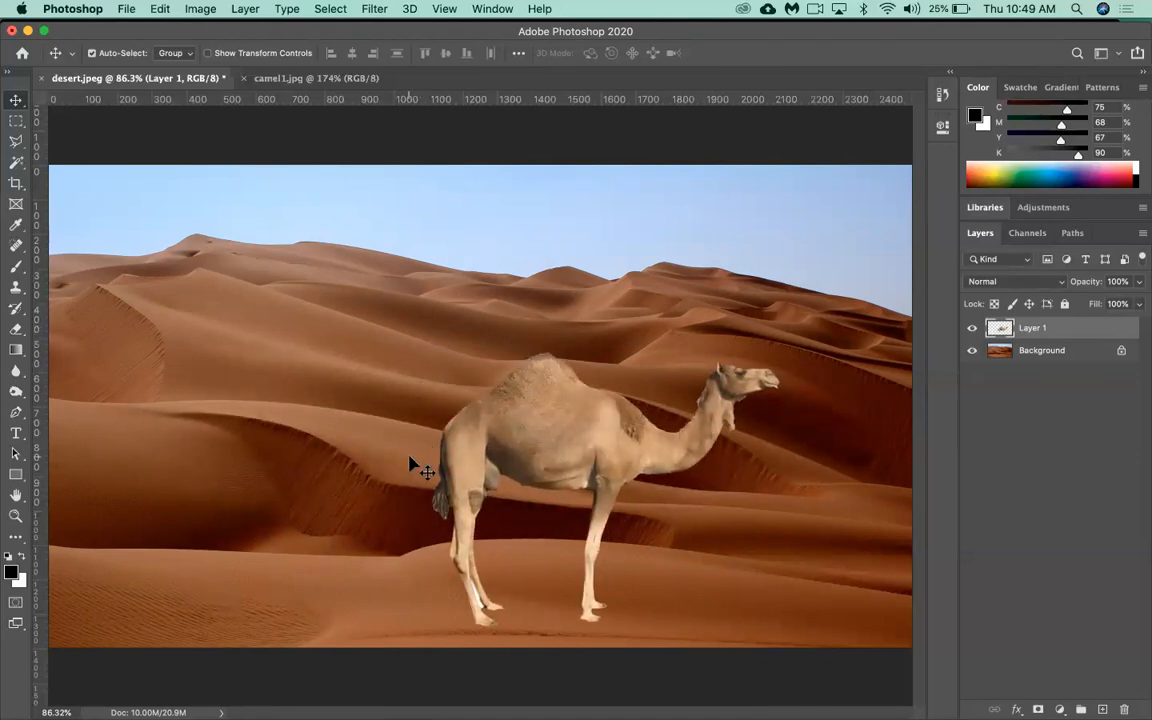
mouse_move(560, 424)
left_mouse_down()
mouse_move(522, 339)
mouse_move(474, 288)
mouse_move(395, 250)
mouse_move(405, 252)
mouse_move(345, 388)
mouse_move(255, 358)
mouse_move(401, 273)
mouse_move(461, 360)
mouse_move(520, 362)
mouse_move(576, 424)
left_mouse_up()
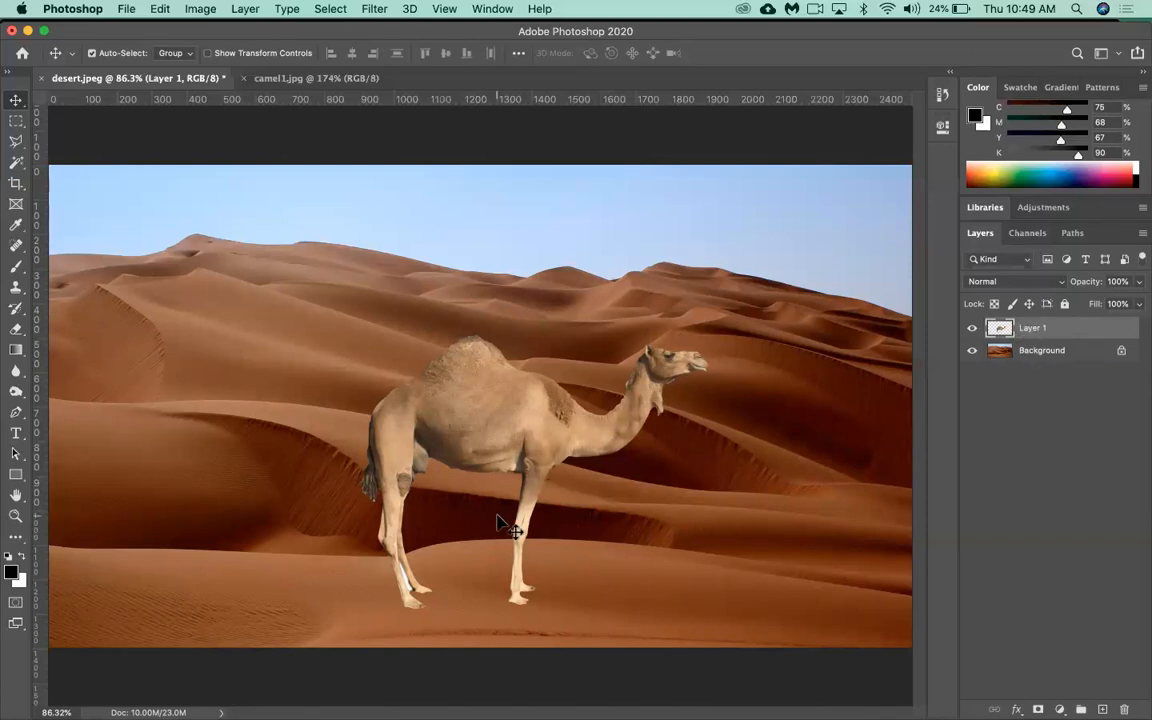
- Activate the Clone Stamp tool
left_click(22, 288)
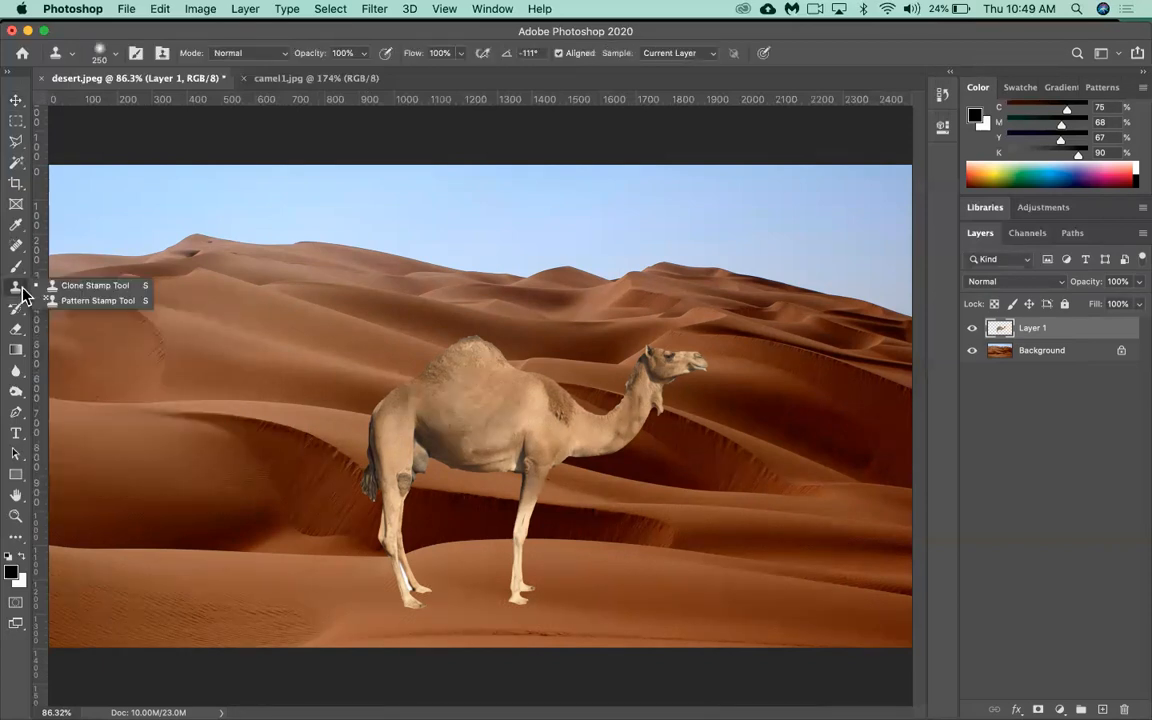
left_click(93, 288)
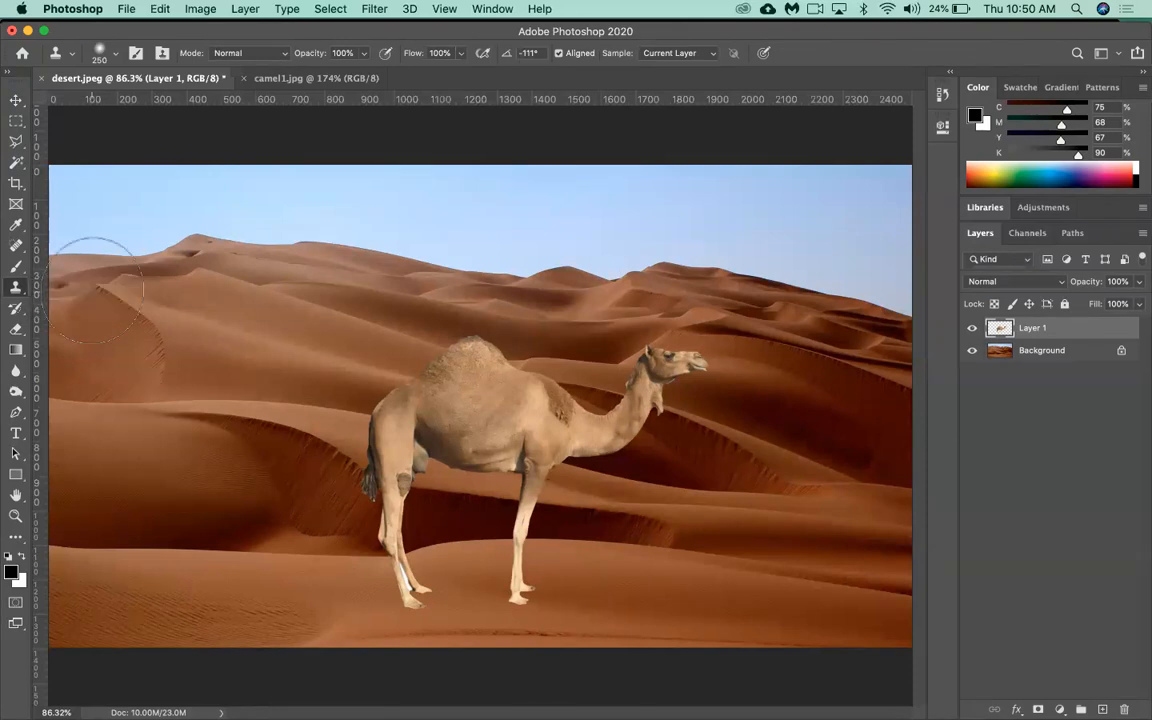
left_click(21, 146)
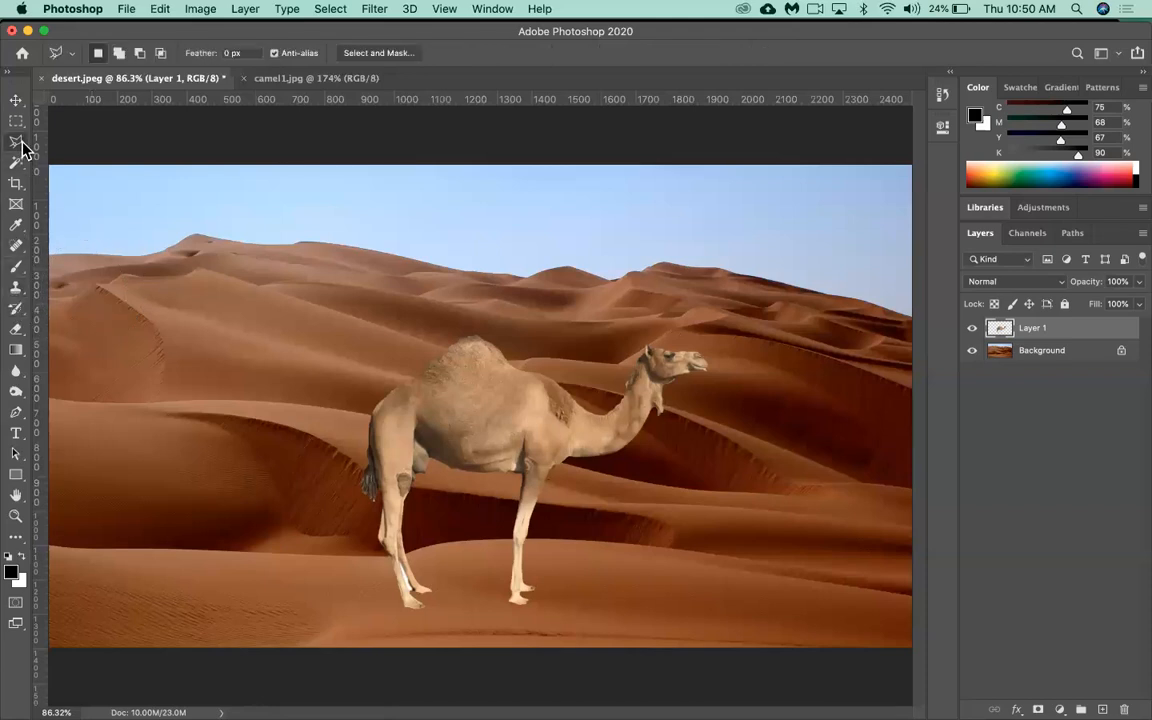
key("s")
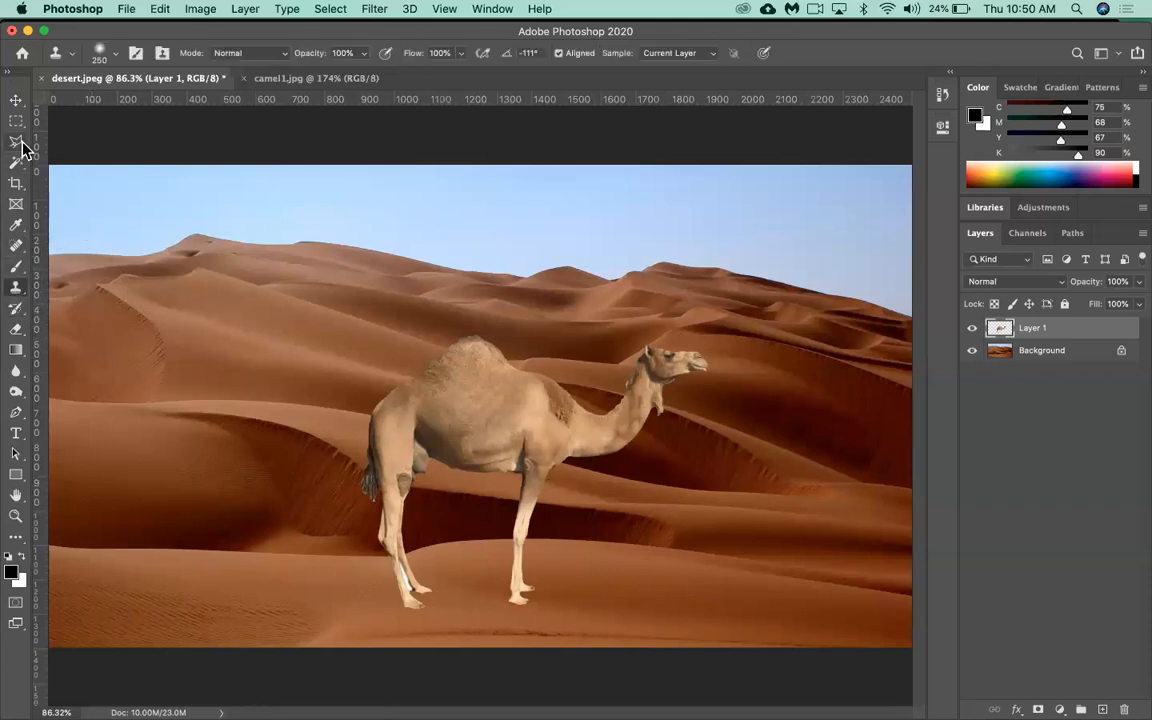
left_click(18, 288)
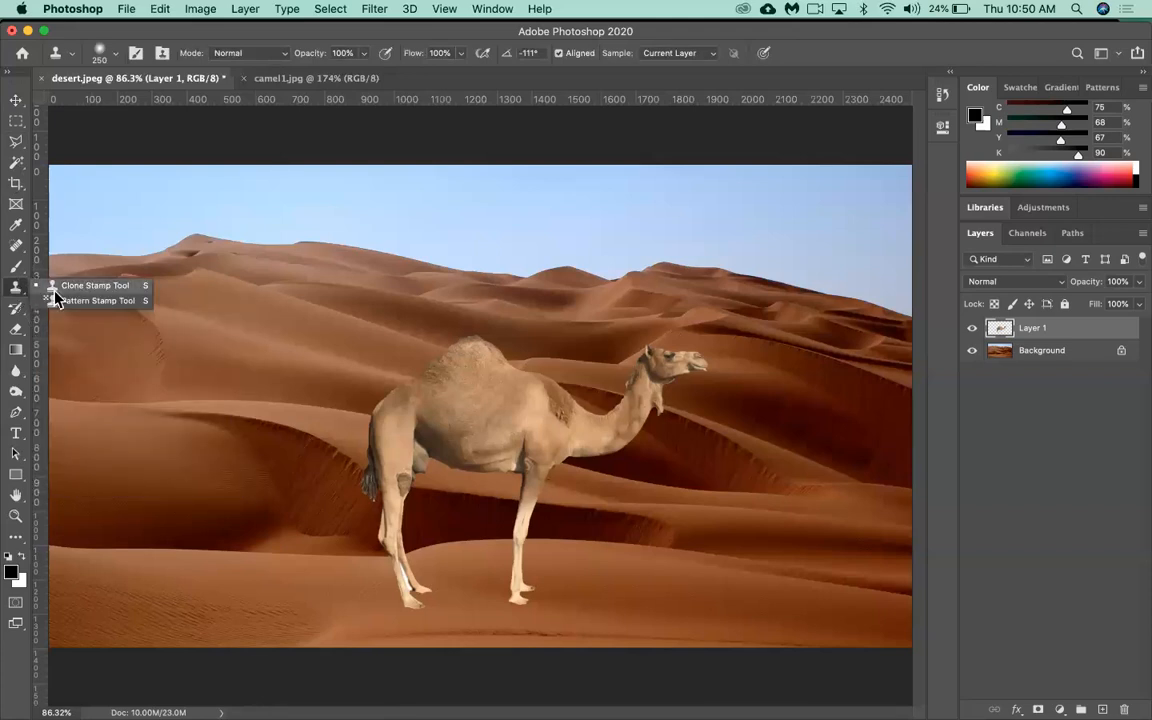
left_click(88, 287)
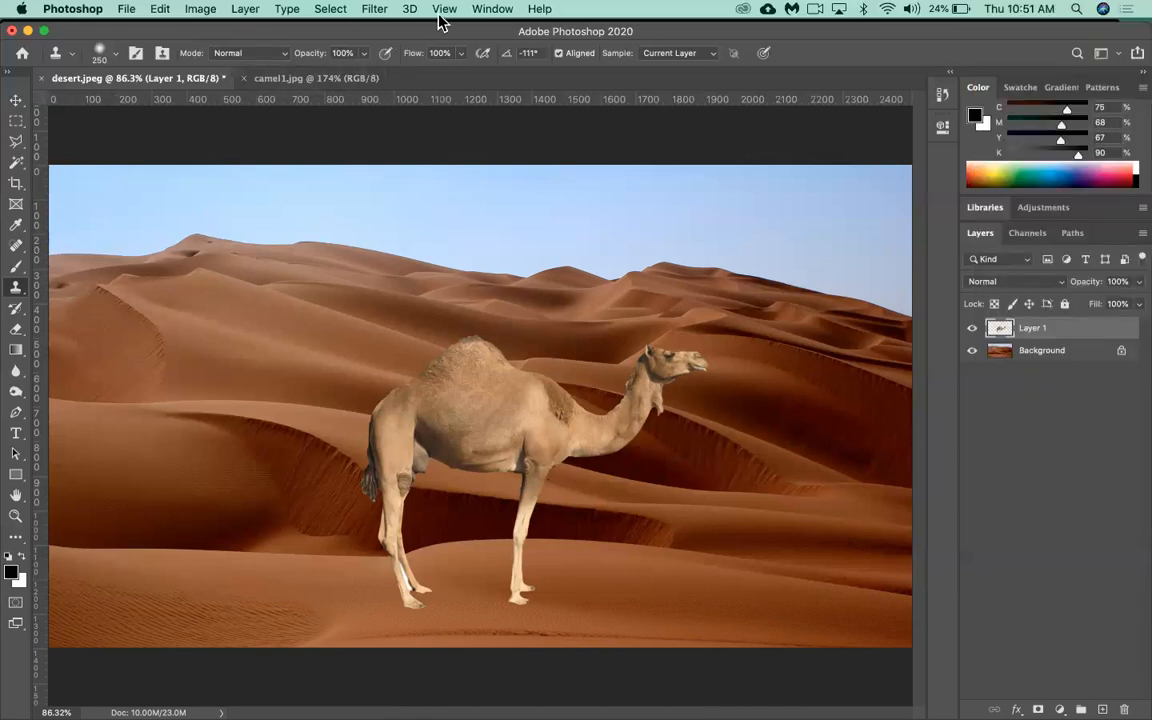
- Show the Navigator and use it to zoom to about 246% on the camel's legs
left_click(500, 10)
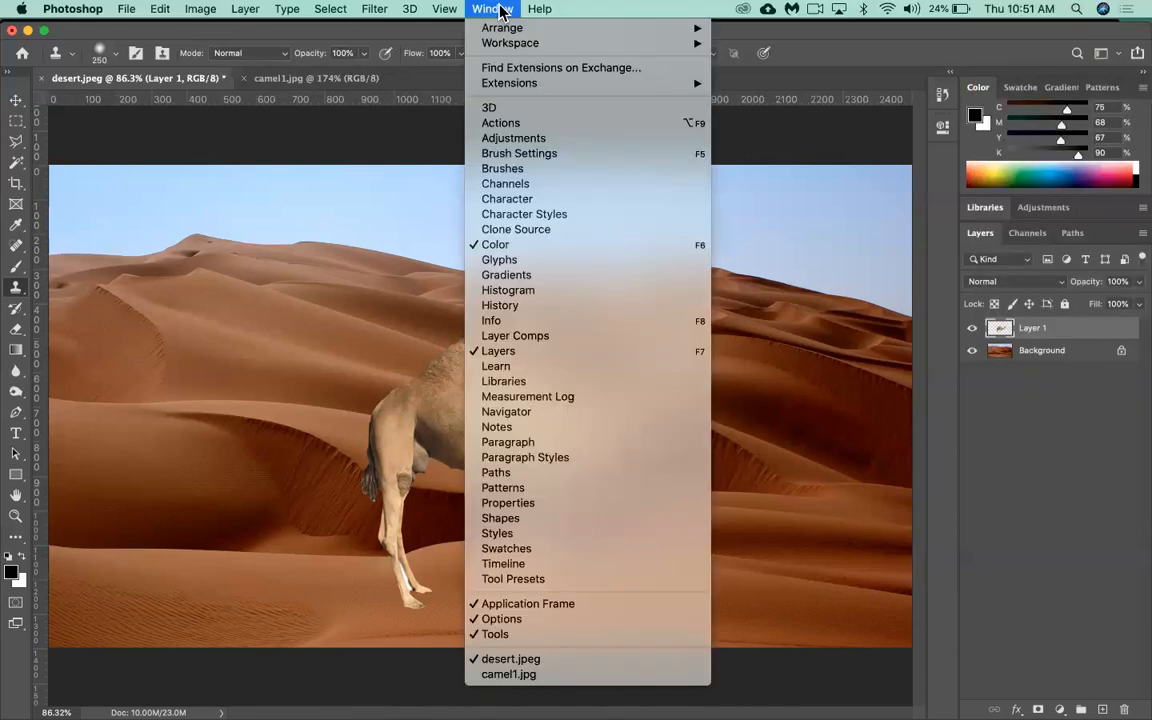
left_click(519, 413)
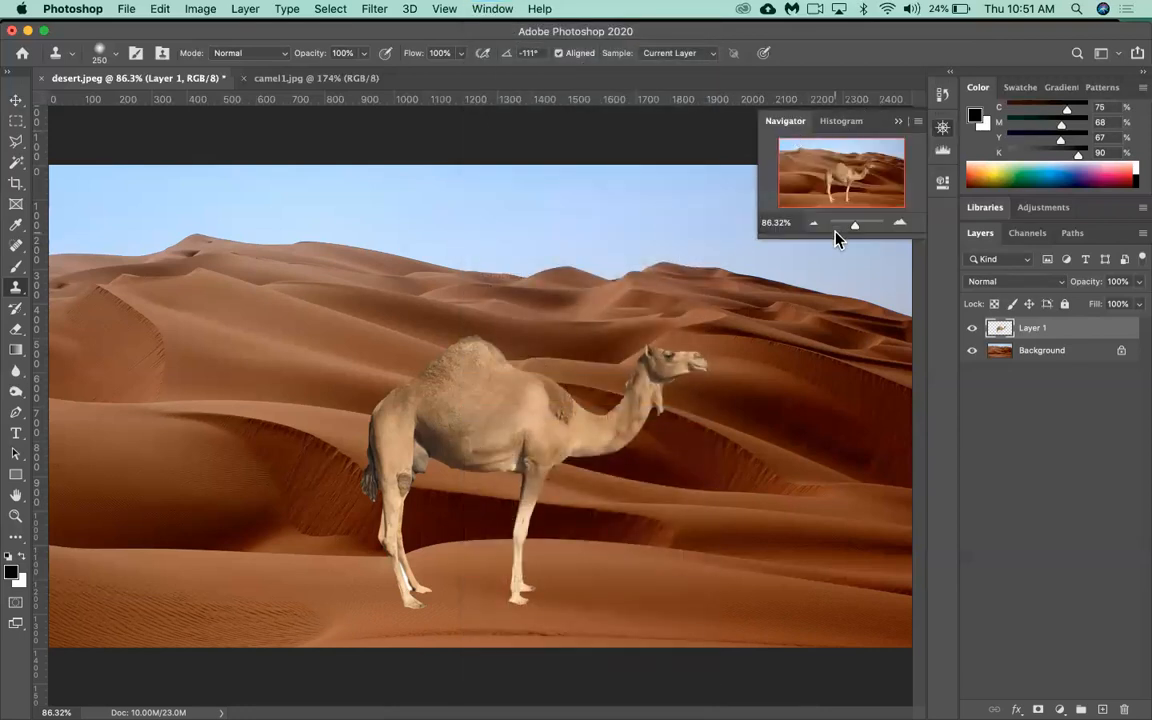
left_click_drag(855, 230, 863, 230)
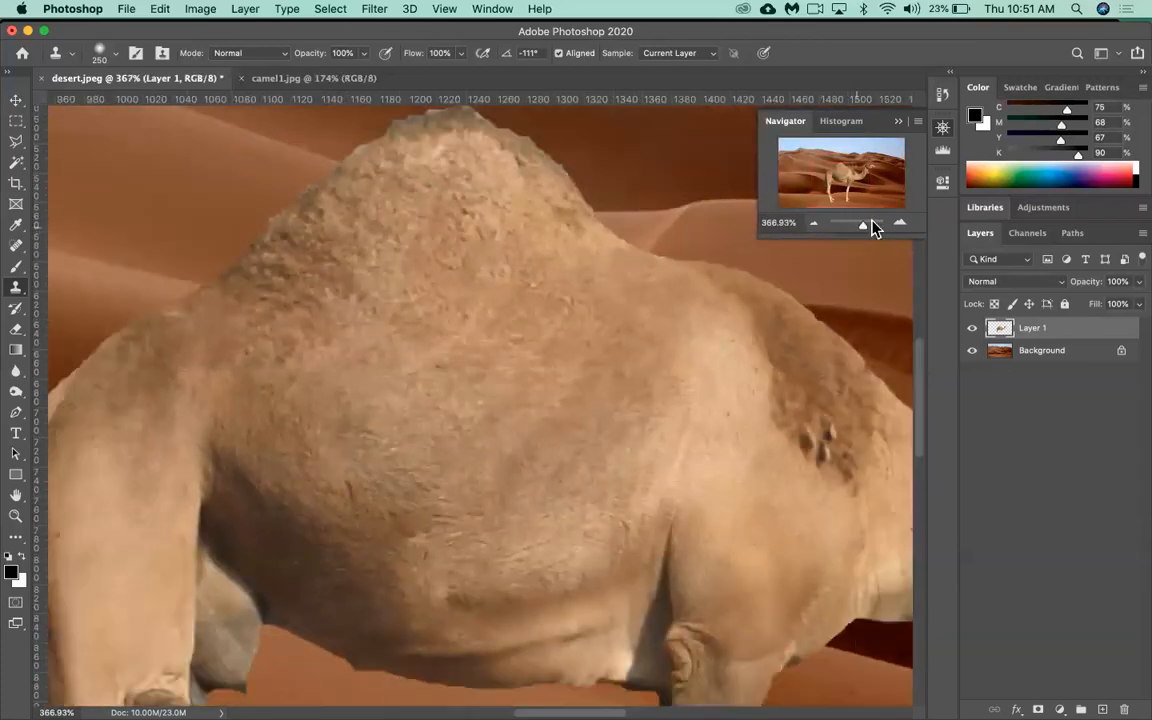
left_click_drag(866, 231, 855, 231)
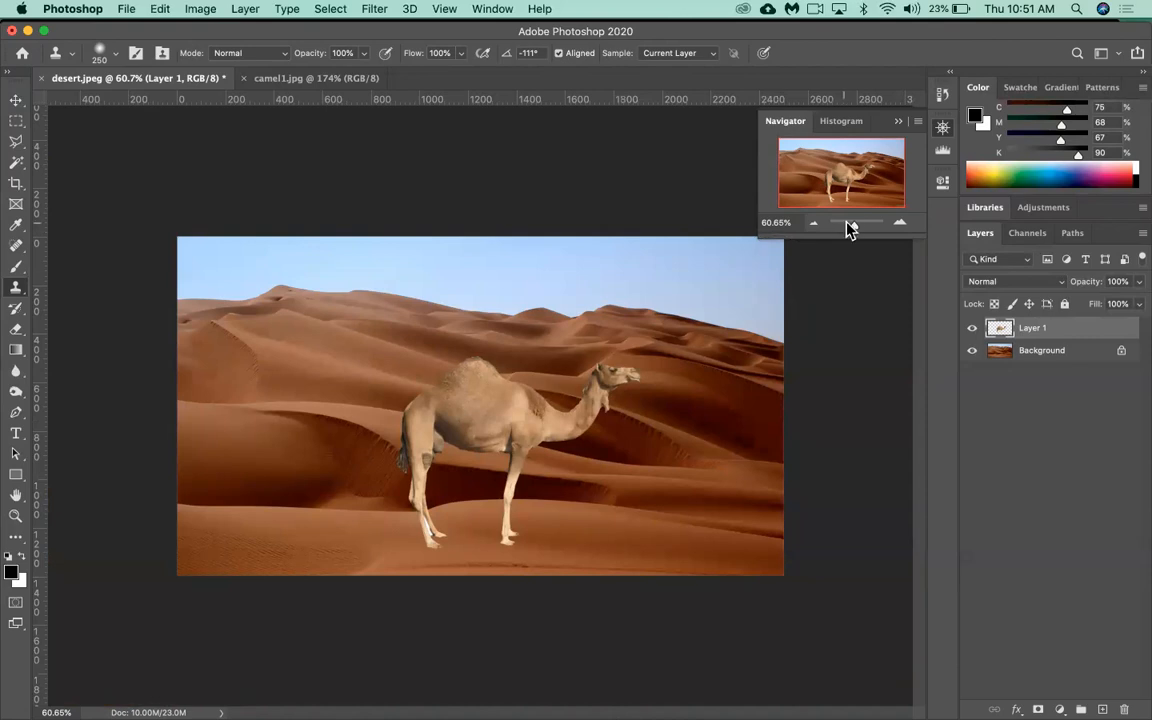
left_click_drag(855, 225, 861, 231)
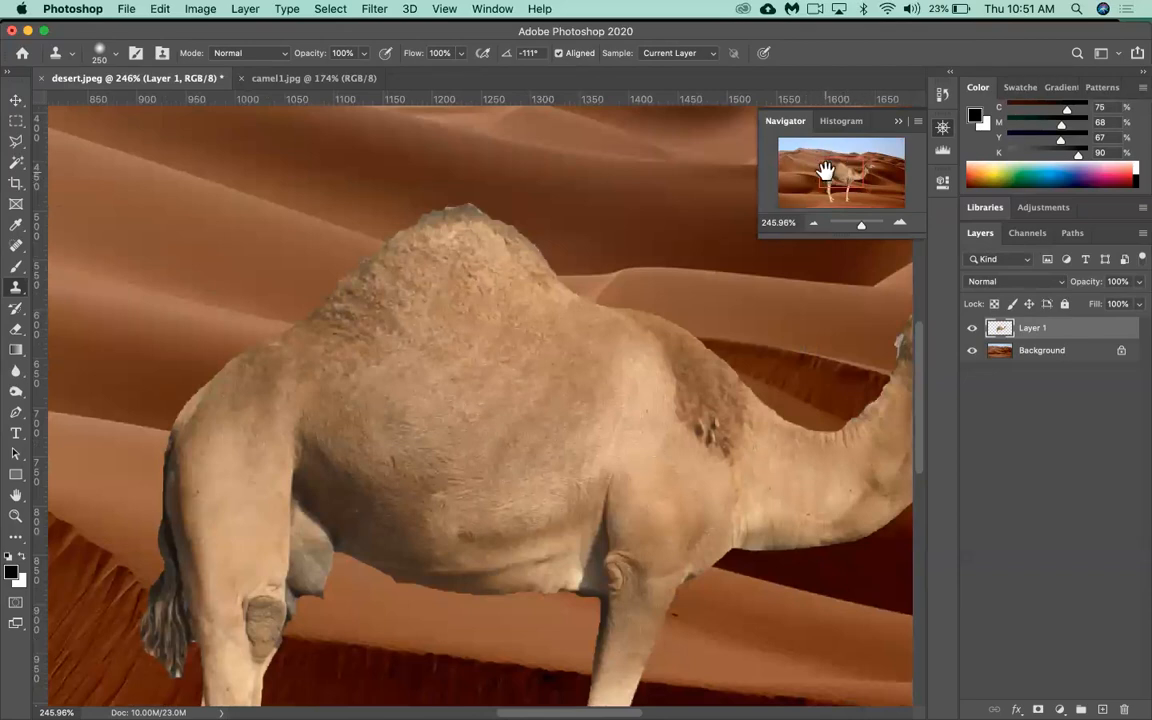
left_click(497, 12)
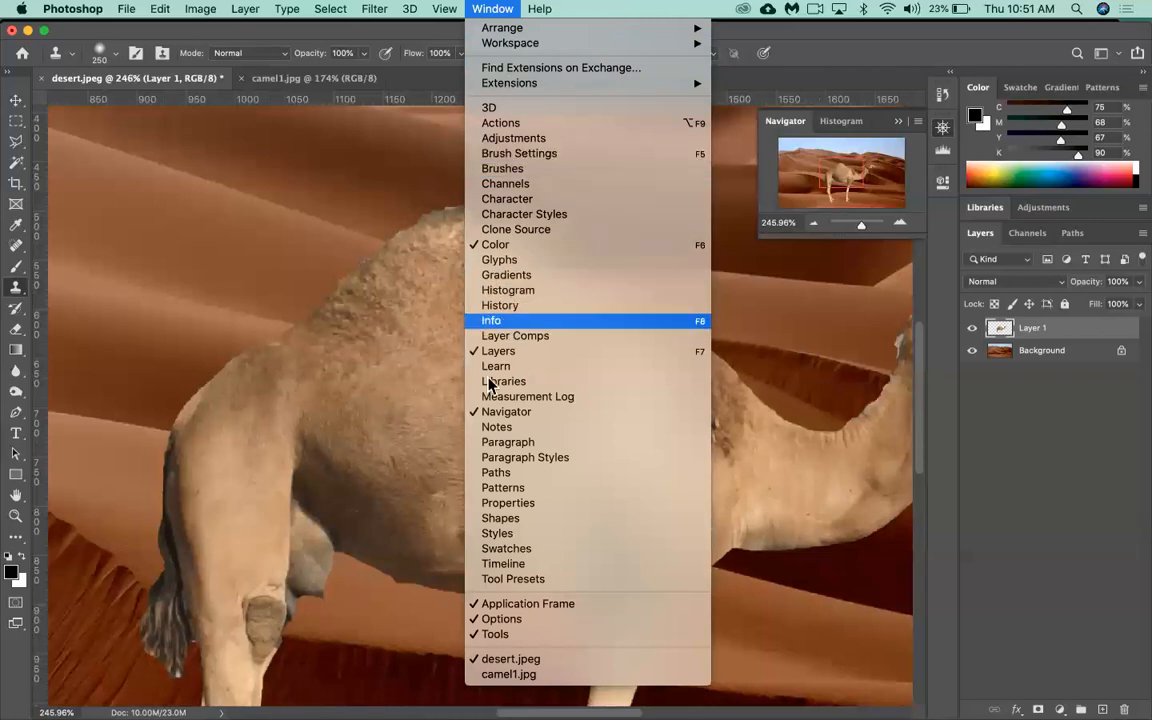
left_click(497, 12)
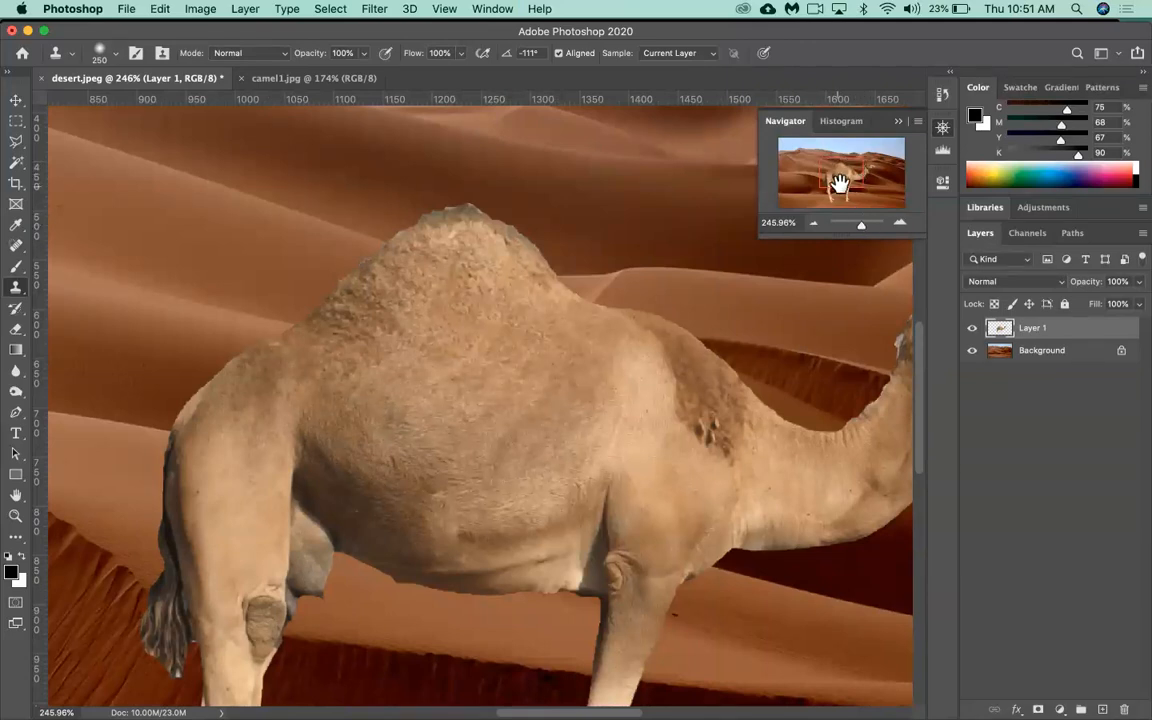
left_click_drag(840, 177, 835, 190)
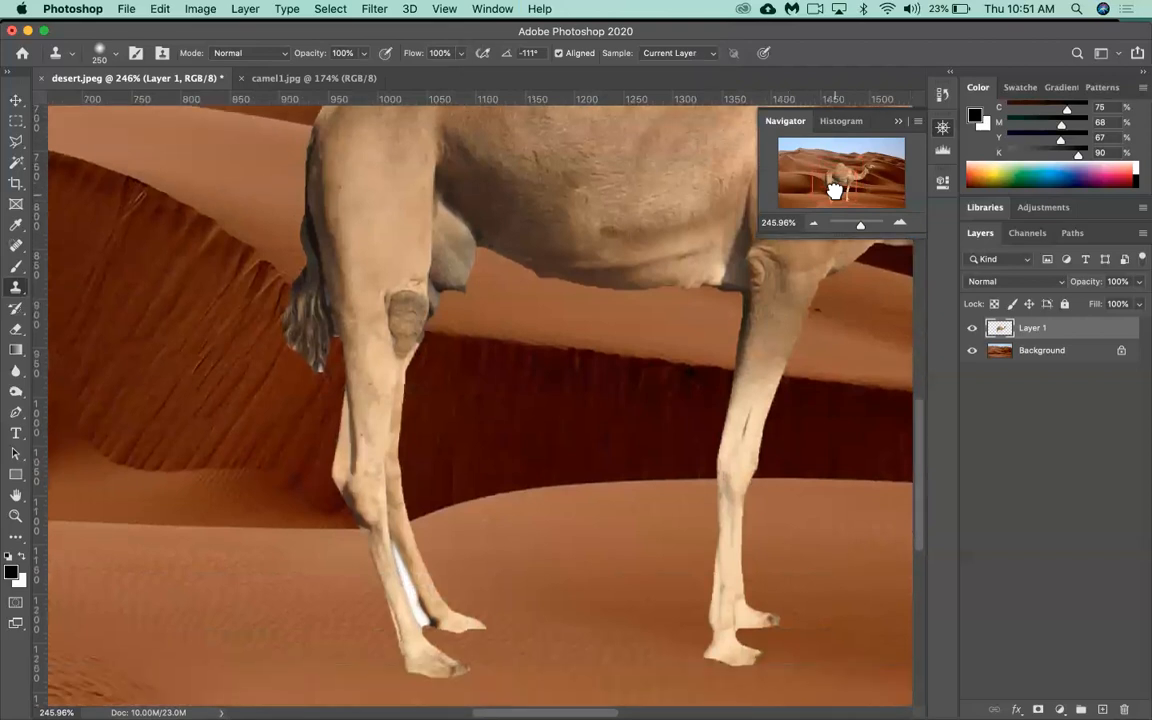
mouse_move(835, 190)
left_mouse_down()
mouse_move(868, 180)
mouse_move(854, 179)
mouse_move(859, 163)
mouse_move(838, 192)
mouse_move(828, 185)
left_mouse_up()
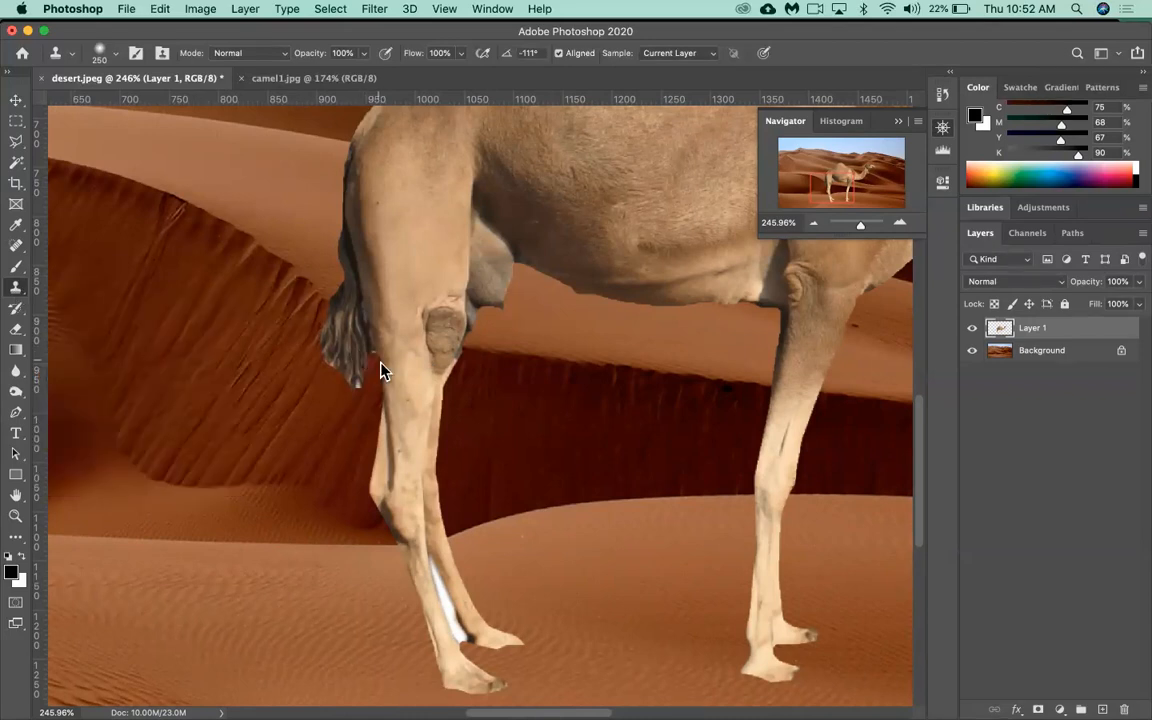
- Set the Clone Stamp brush to a size of 36 px and a hardness of 0%
left_click(102, 54)
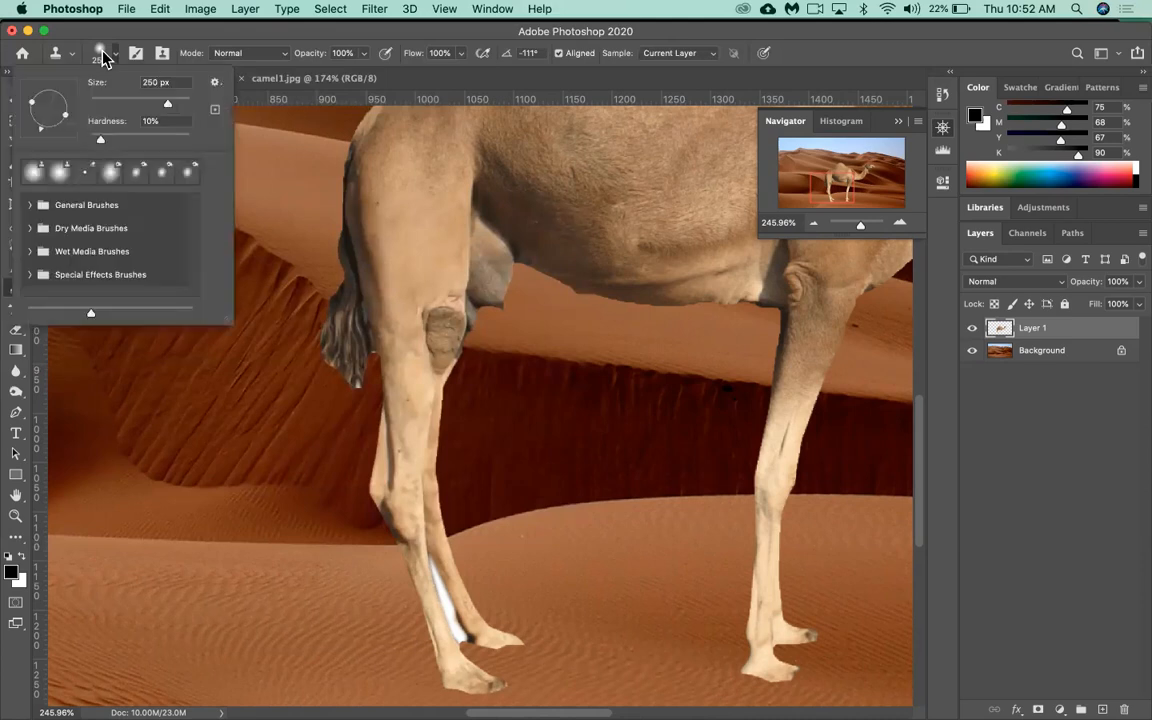
left_click_drag(168, 104, 103, 105)
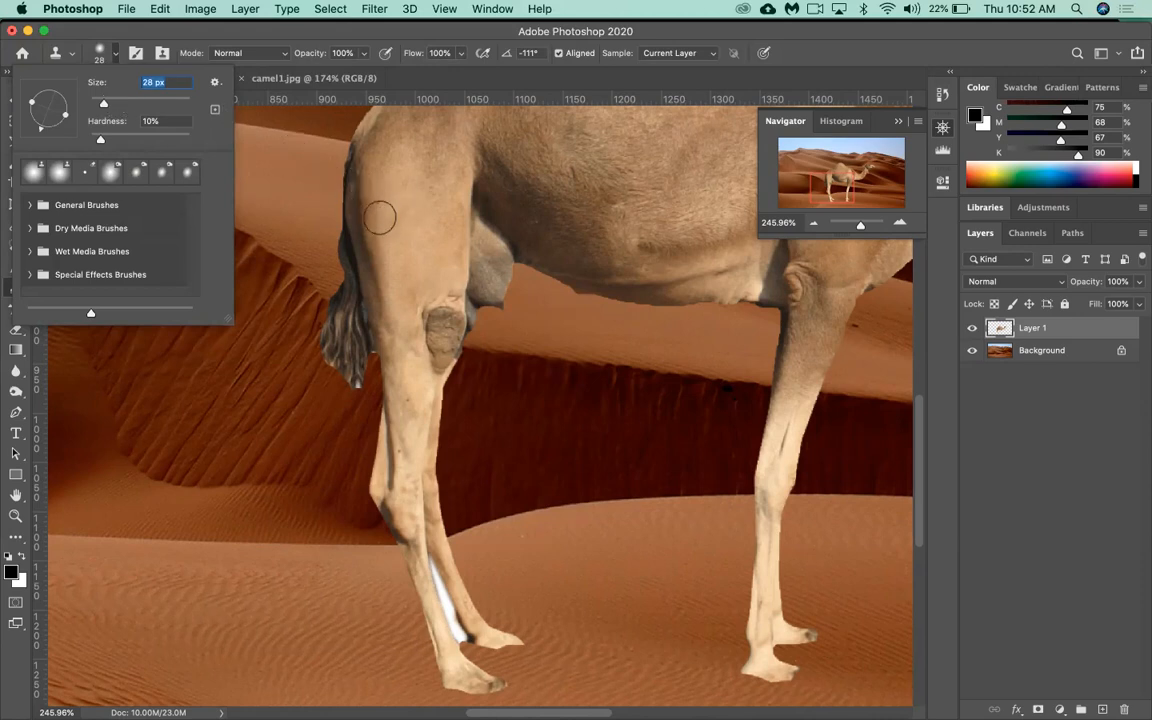
left_click_drag(103, 104, 118, 108)
left_click_drag(143, 104, 94, 104)
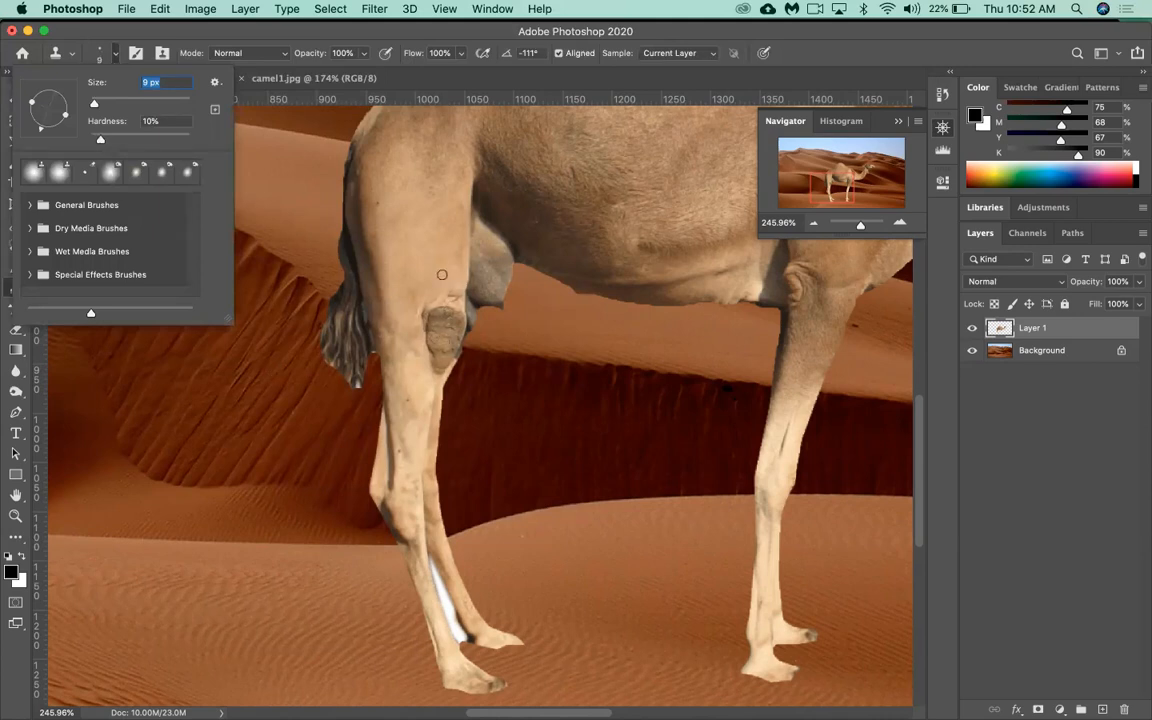
left_click_drag(95, 104, 102, 104)
left_click_drag(104, 104, 105, 105)
left_click_drag(100, 139, 190, 139)
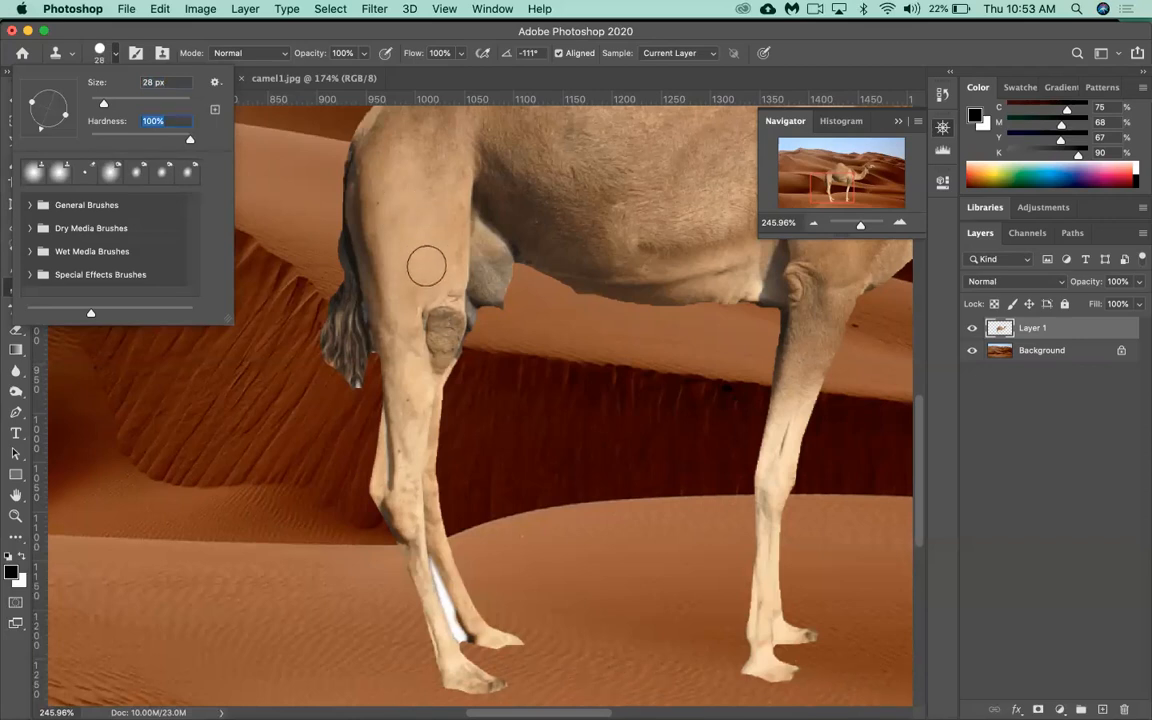
left_click_drag(191, 141, 100, 145)
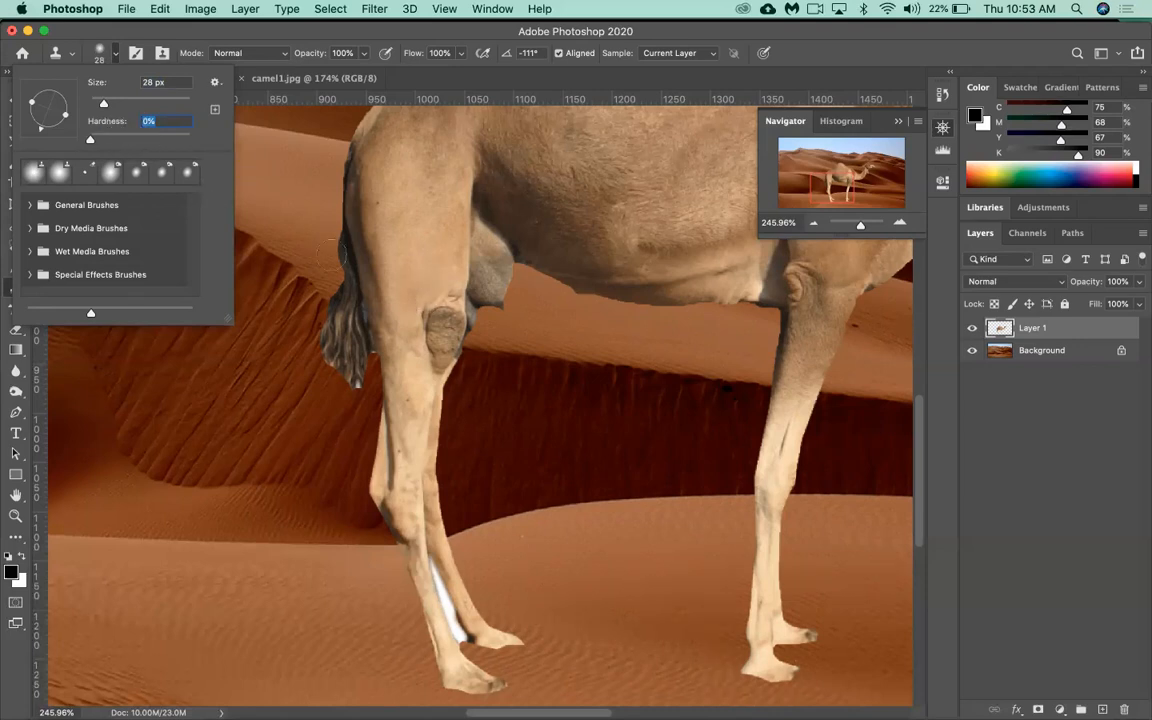
left_click_drag(98, 101, 109, 110)
key("Return")
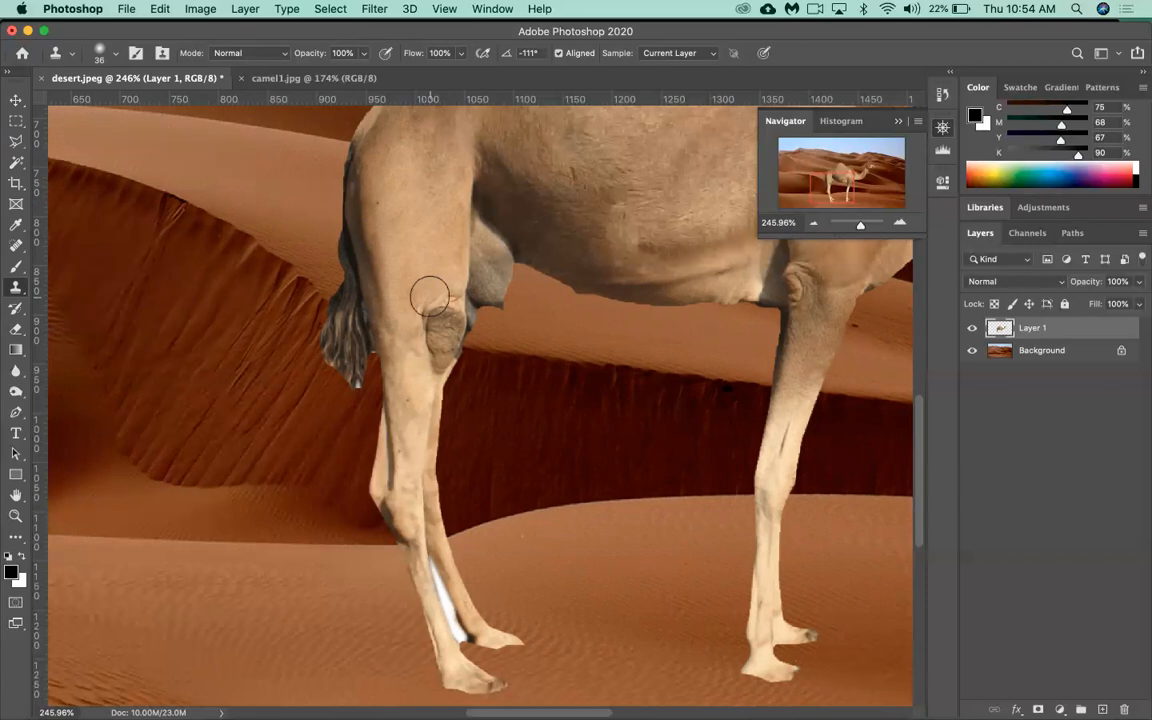
- Clone plain fur from the camel's thigh over the dark patch on its hind knee, staying within the leg's edge
left_click_drag(430, 296, 433, 260)
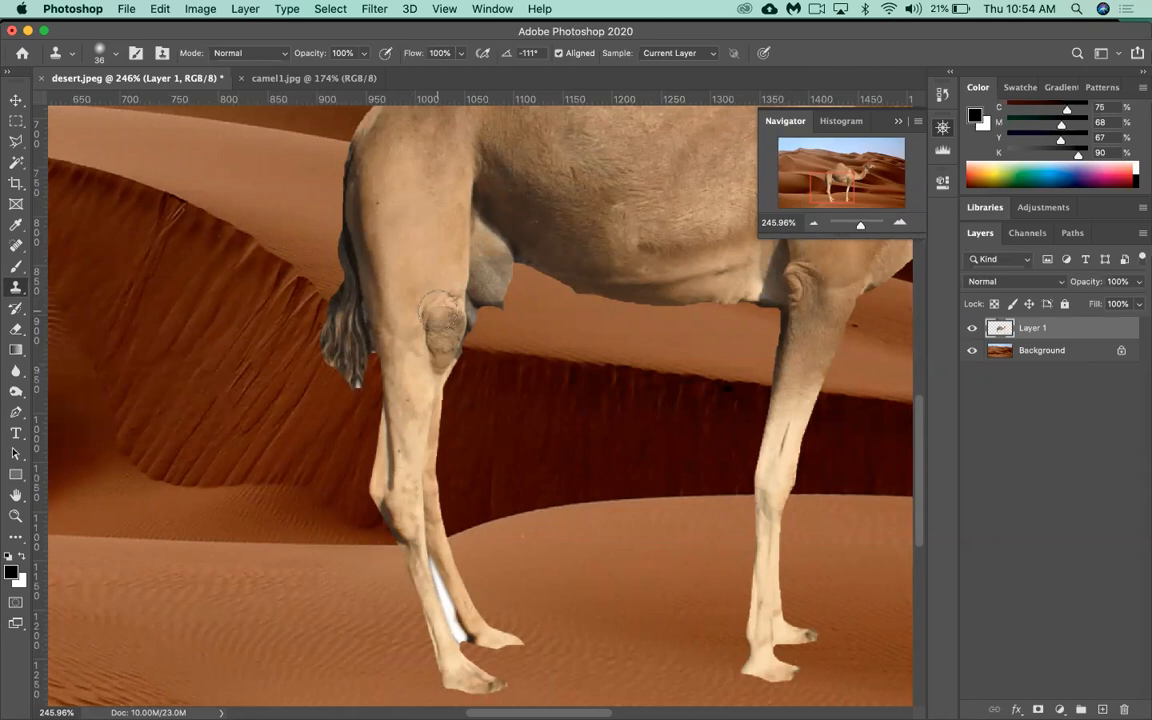
mouse_move(441, 311)
left_mouse_down()
mouse_move(434, 346)
mouse_move(443, 299)
mouse_move(431, 357)
left_mouse_up()
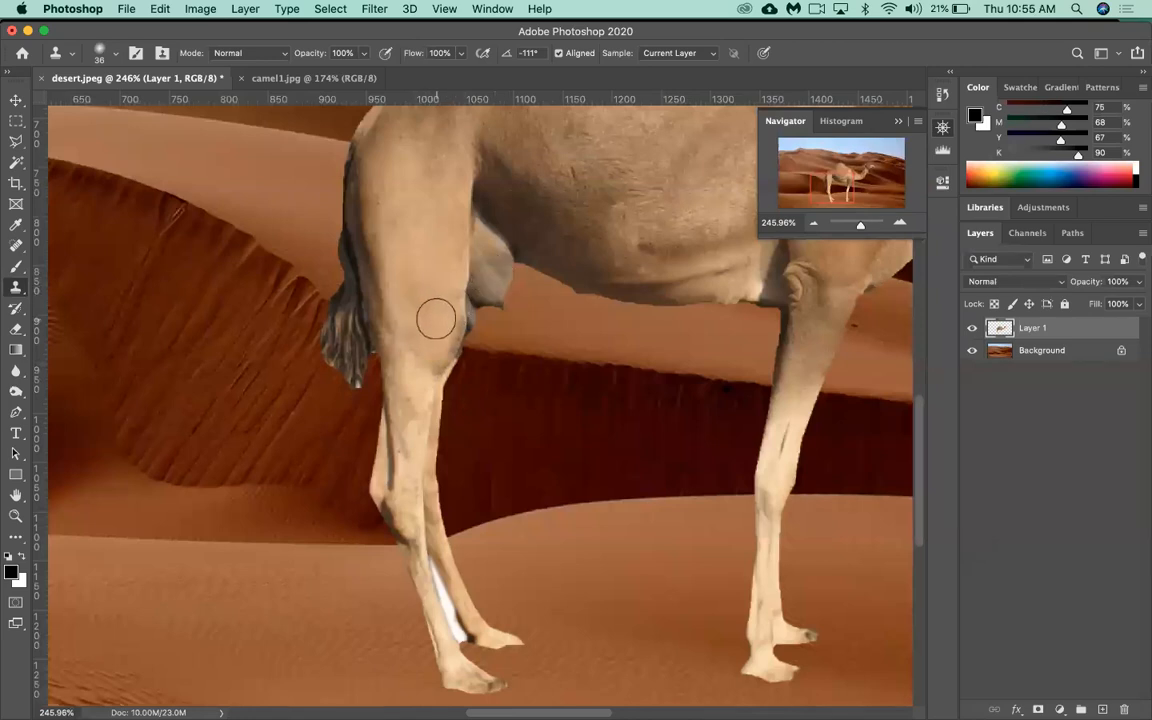
mouse_move(453, 318)
left_mouse_down()
mouse_move(437, 365)
mouse_move(463, 352)
left_mouse_up()
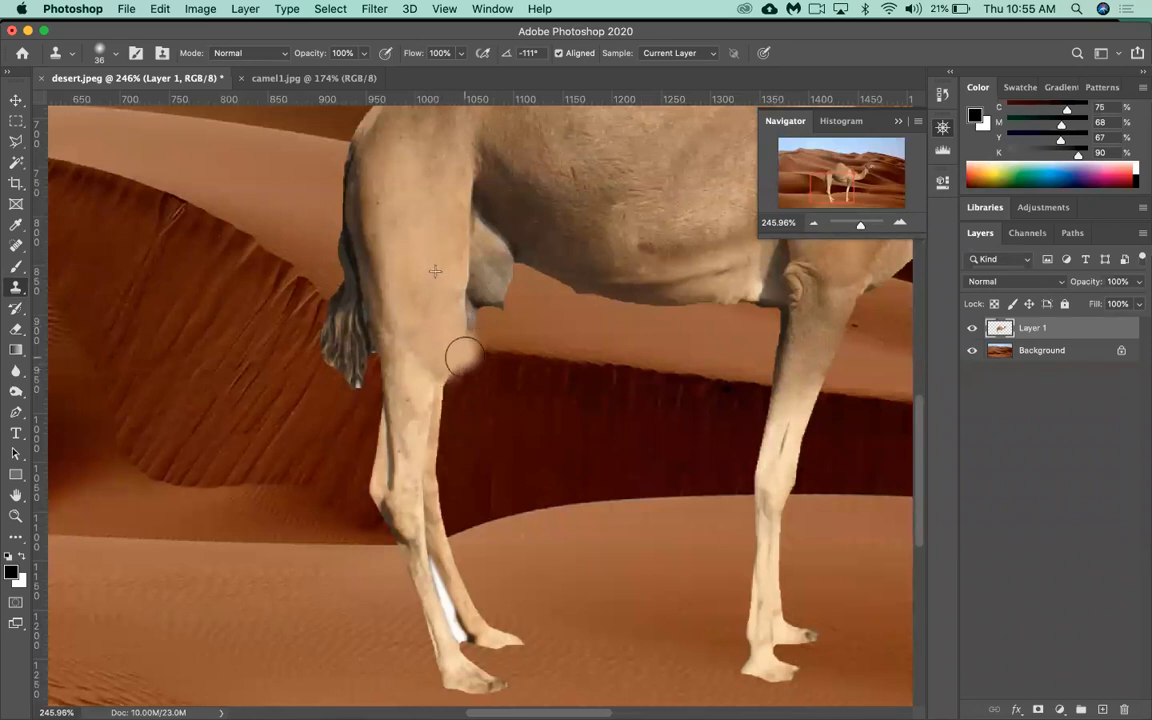
key("super+z")
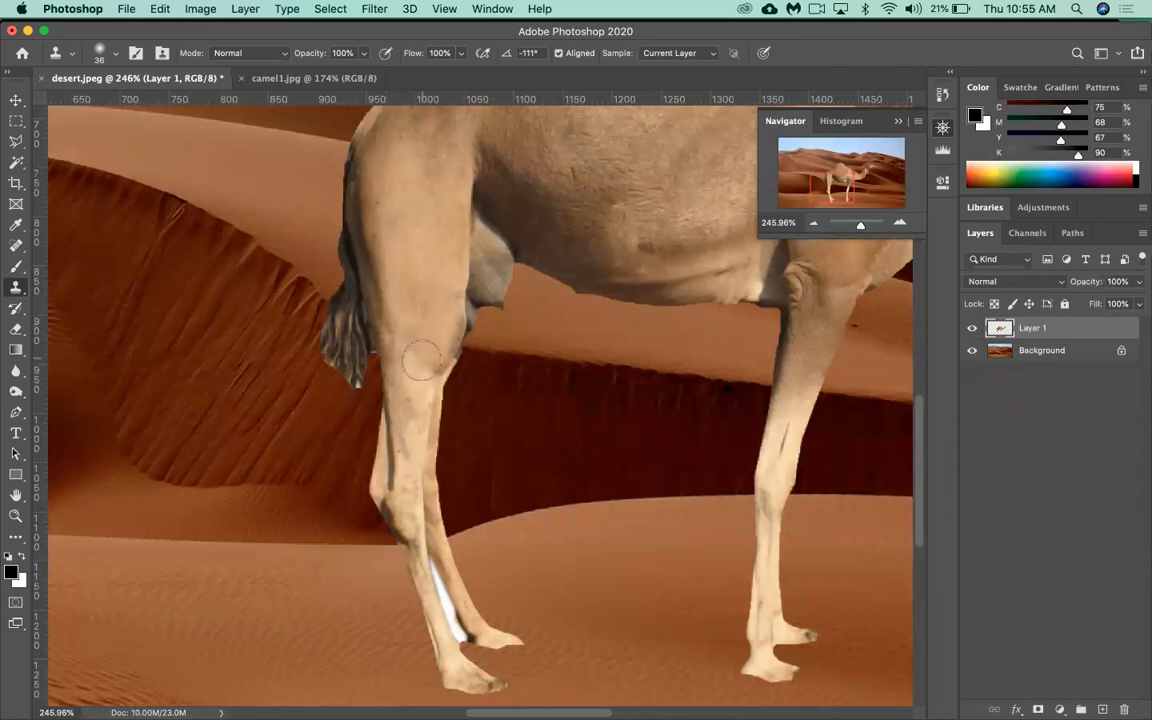
left_click_drag(442, 329, 458, 329)
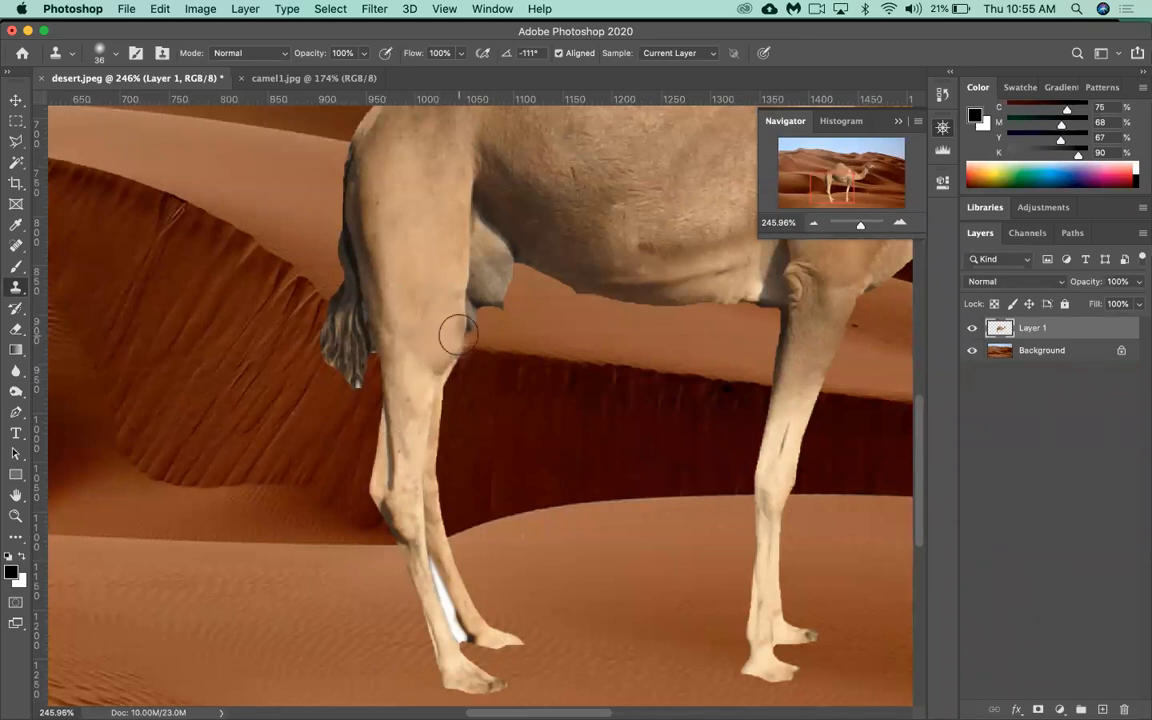
mouse_move(432, 380)
left_mouse_down()
mouse_move(452, 309)
mouse_move(452, 342)
mouse_move(432, 368)
mouse_move(462, 345)
mouse_move(420, 310)
left_mouse_up()
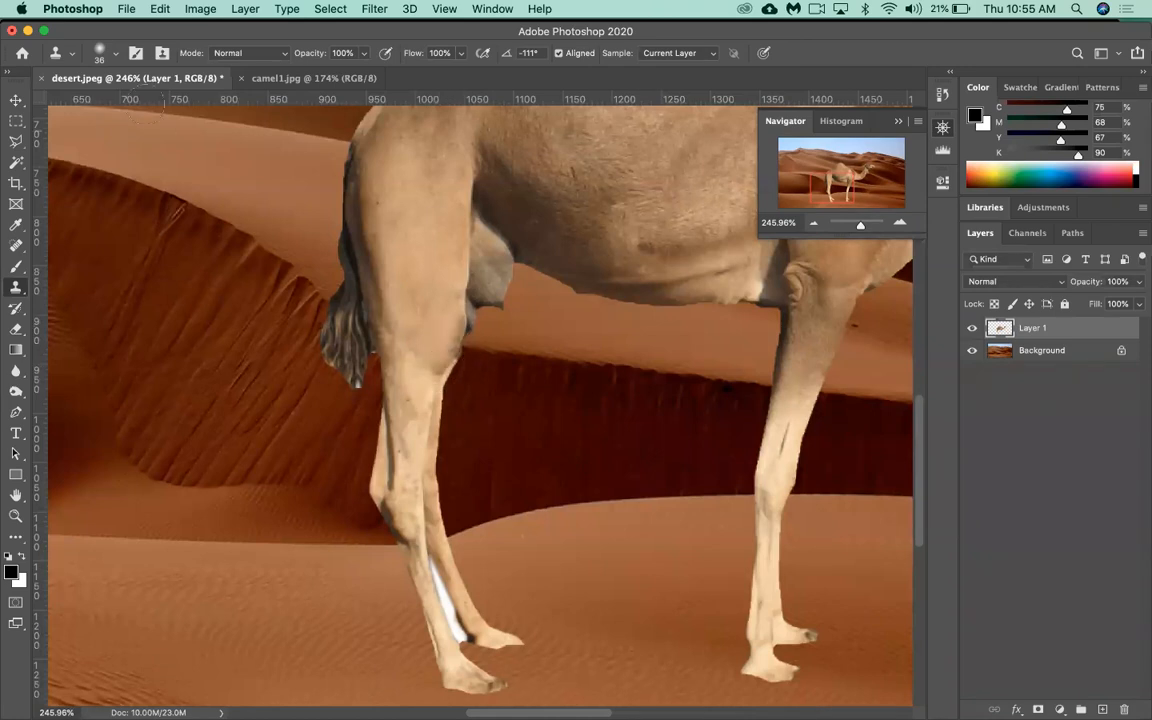
- Increase the Clone Stamp brush hardness and clone more fur over the lower part of the hind knee patch
left_click(101, 56)
left_click_drag(89, 138, 154, 140)
key("Return")
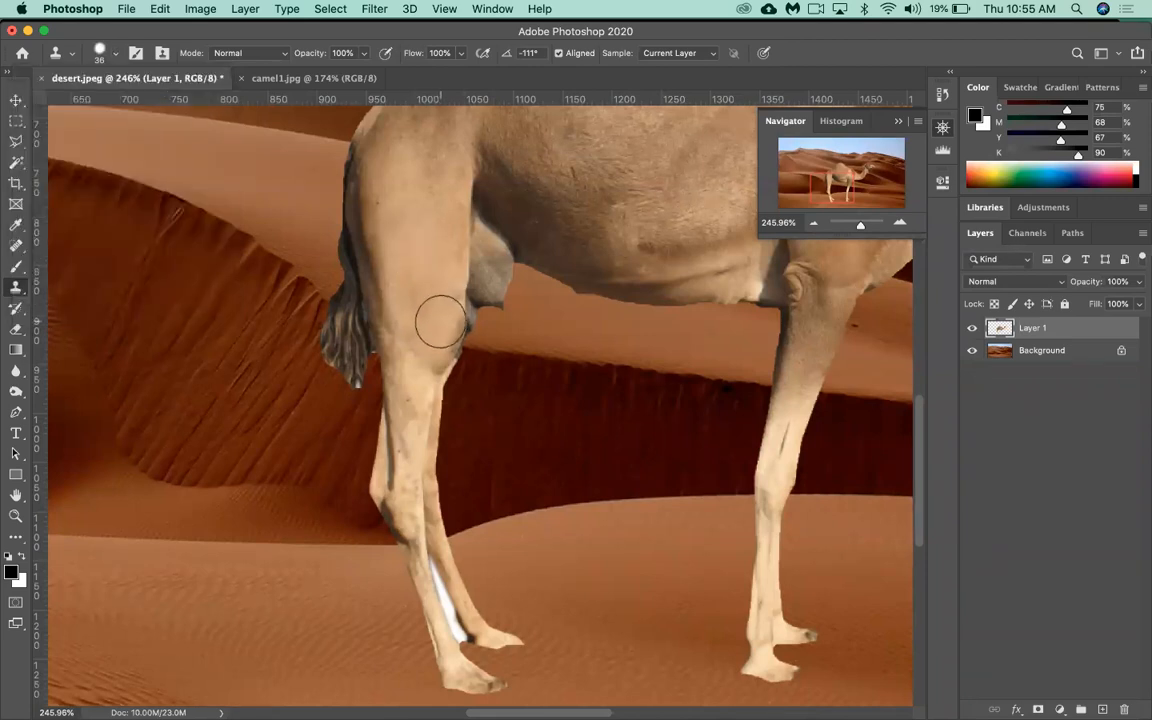
left_click_drag(448, 326, 431, 360)
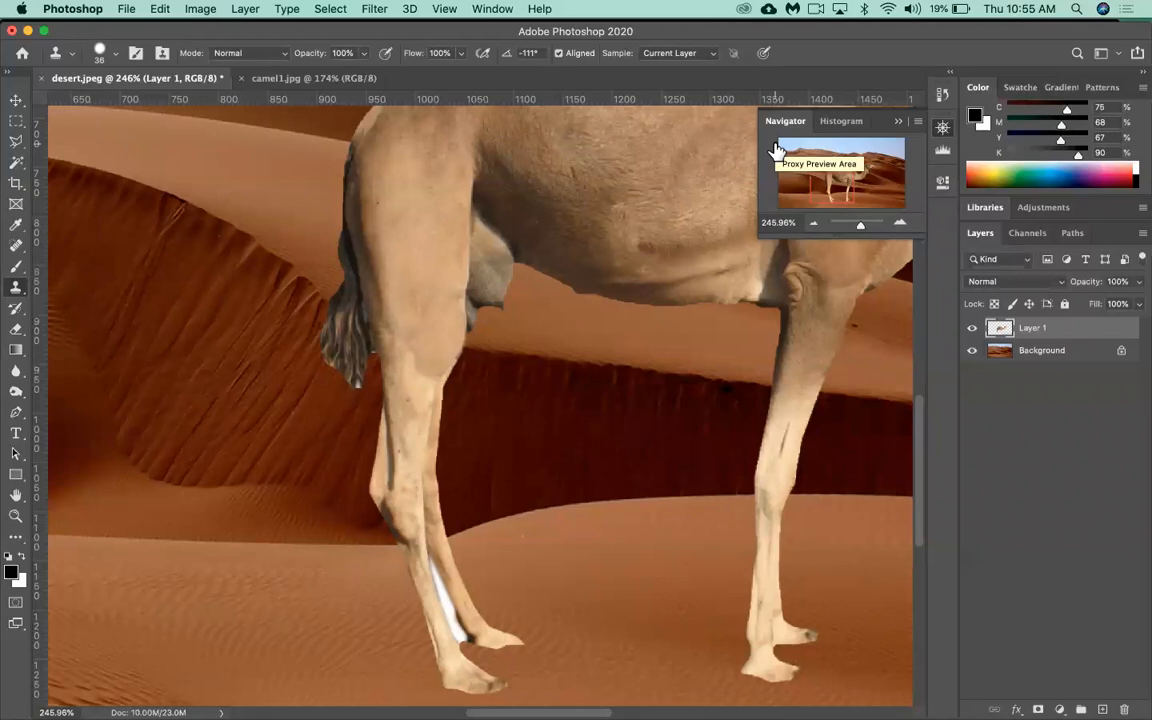
- Undo the clone retouching on the hind leg and the recent moves of the camel
key("super+z")
key("super+z")
key("super+z")
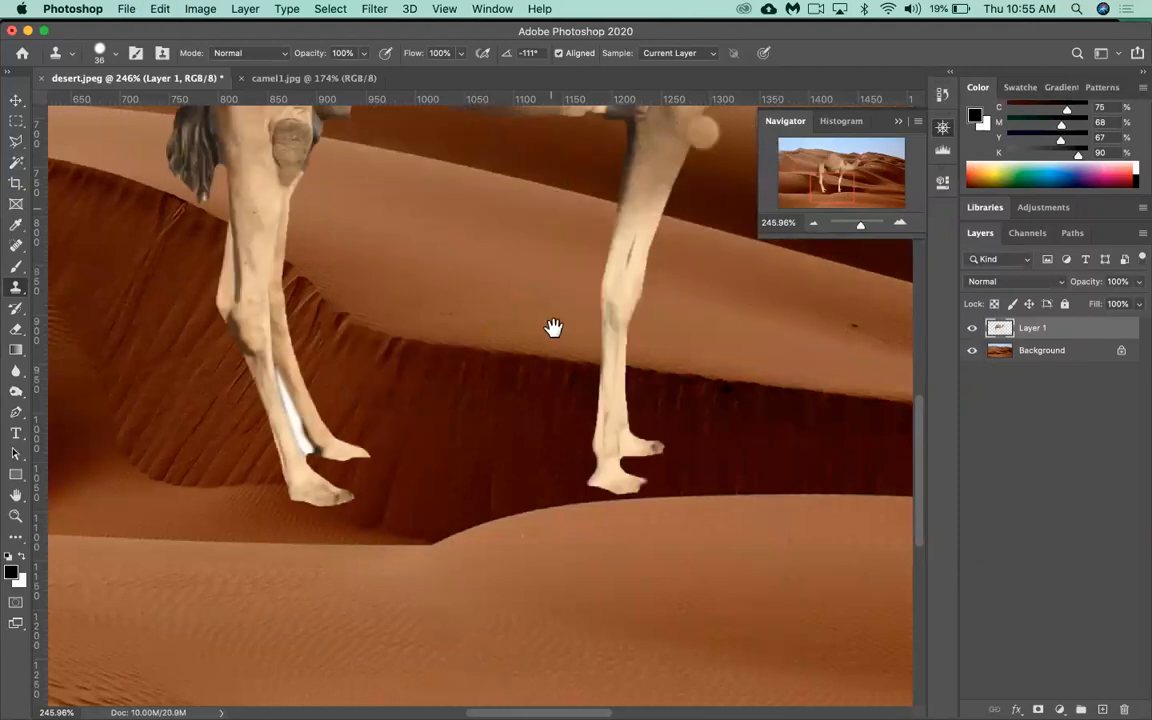
- Set the Clone Stamp brush hardness to 0% for retouching the camel's hind leg
scroll(554, 328, "up", 3)
scroll(554, 328, "down", 3)
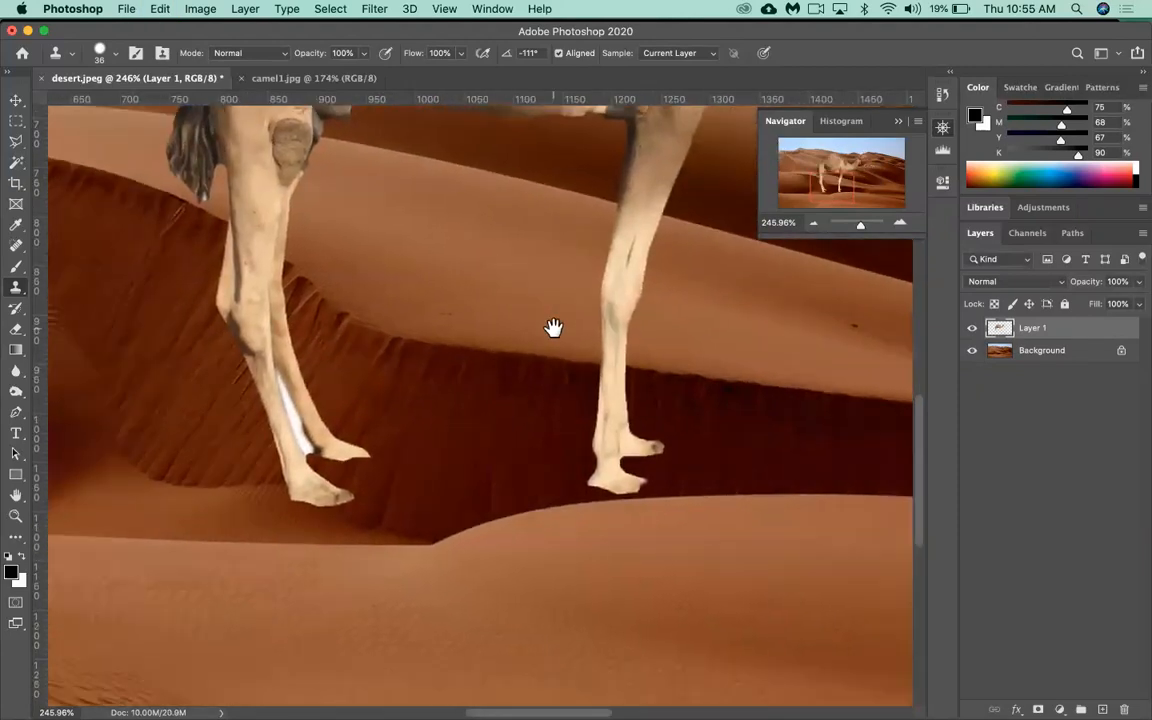
left_click_drag(861, 226, 864, 228)
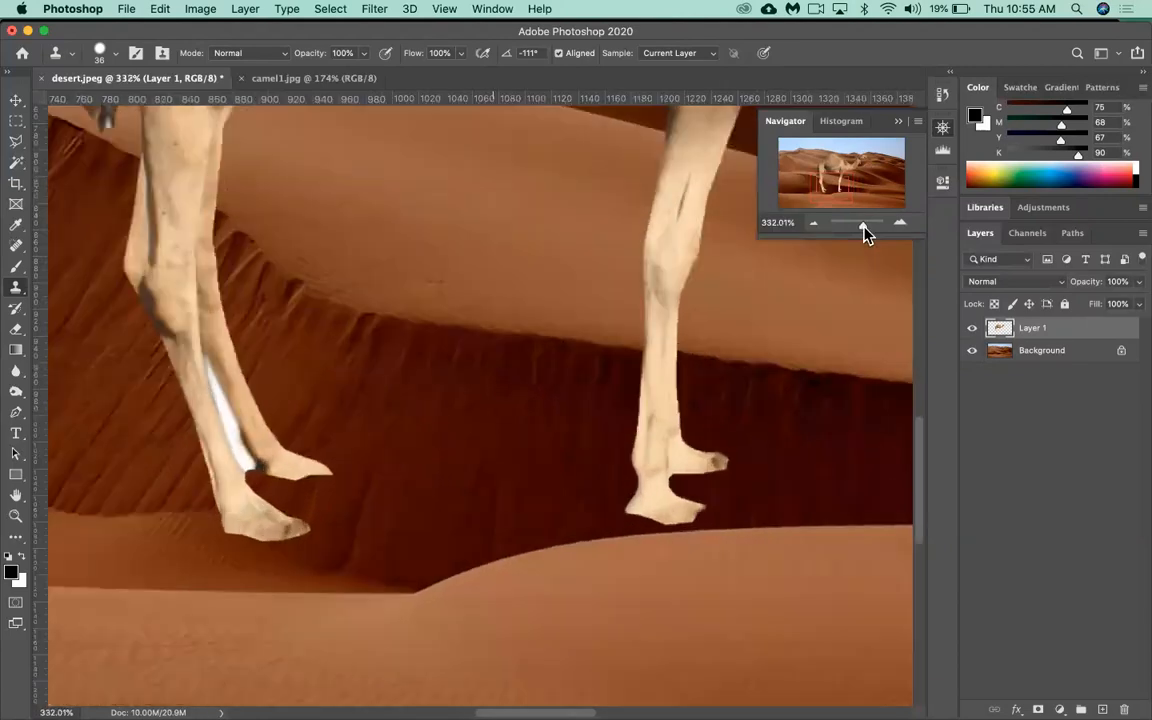
left_click_drag(832, 187, 824, 182)
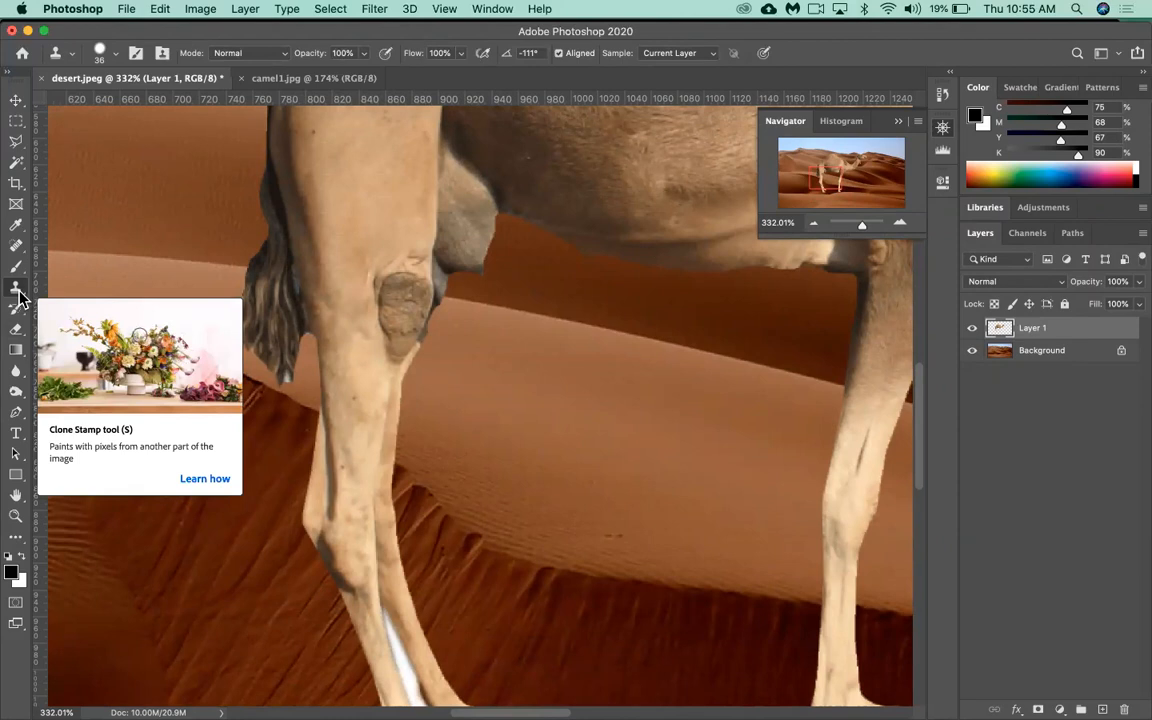
left_click(101, 51)
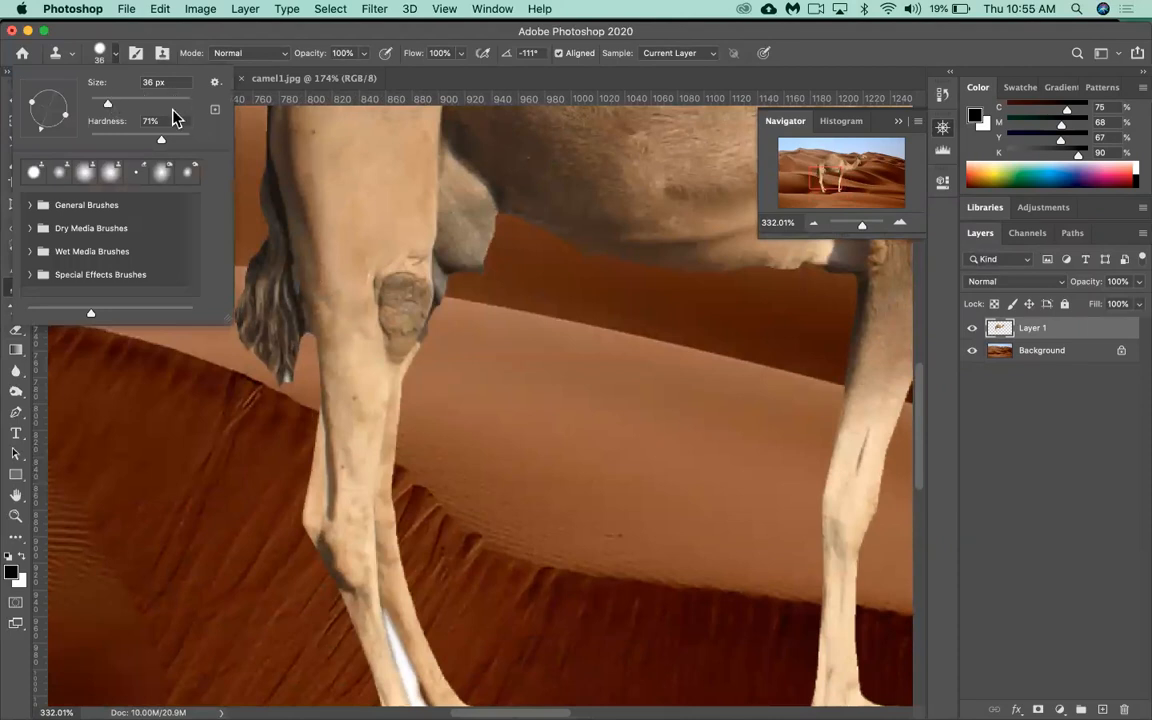
left_click_drag(159, 146, 45, 153)
key("Return")
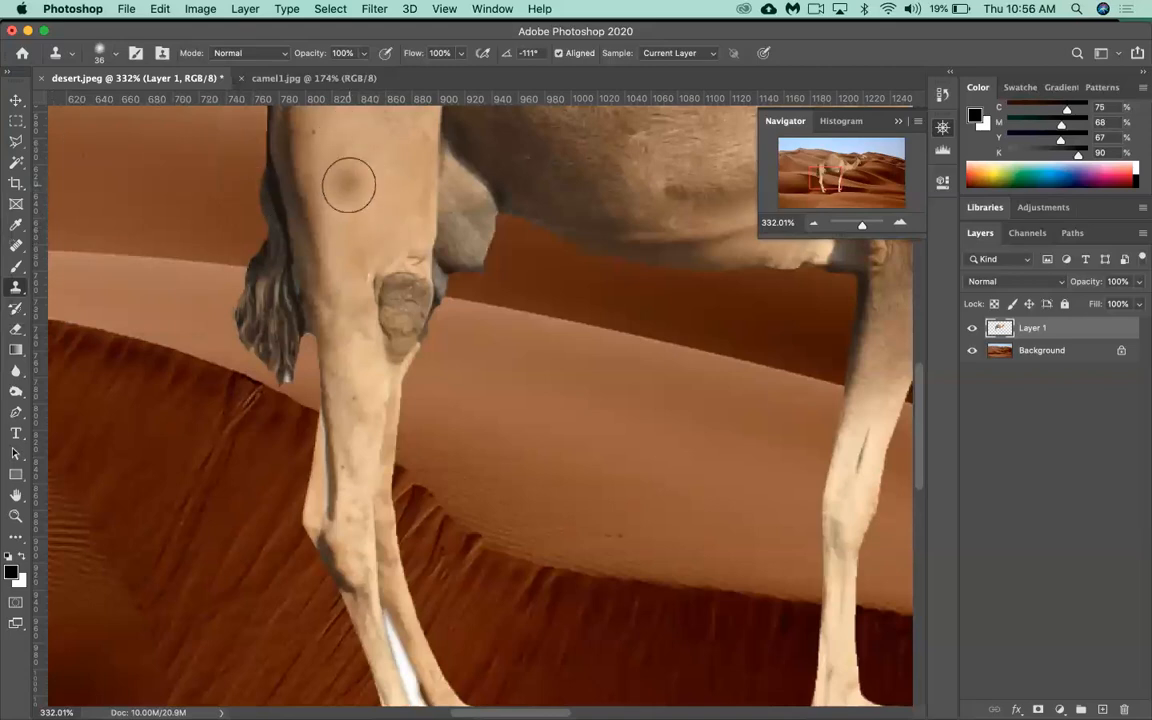
- Try to clone thigh fur over the dark patch on the camel's hind knee, and undo the strokes
left_click_drag(347, 183, 348, 226)
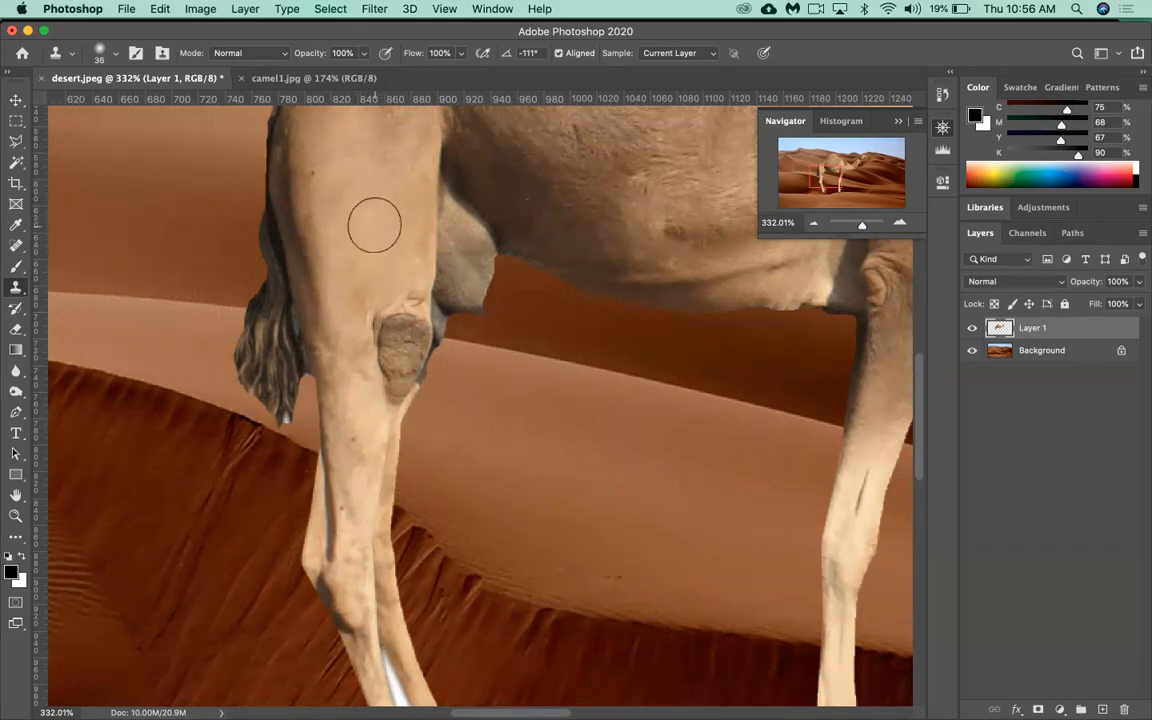
left_click(397, 316)
mouse_move(397, 316)
left_mouse_down()
mouse_move(393, 364)
mouse_move(373, 314)
mouse_move(410, 300)
left_mouse_up()
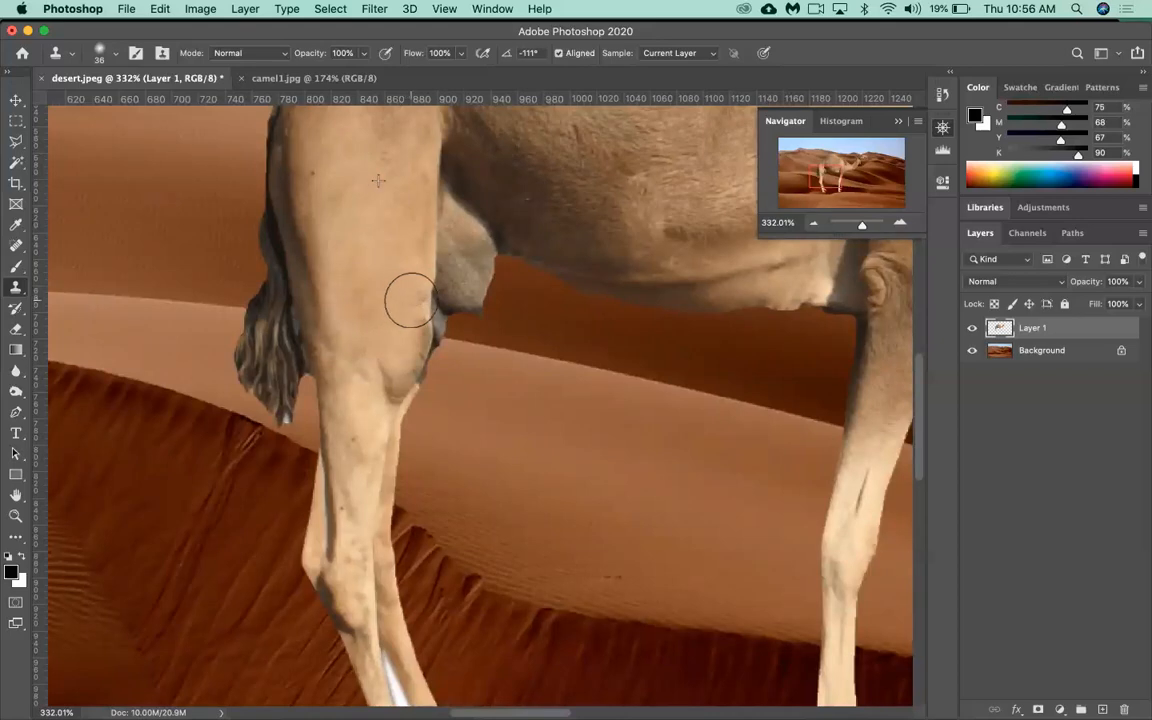
mouse_move(410, 300)
left_mouse_down()
mouse_move(321, 443)
mouse_move(245, 506)
mouse_move(309, 460)
mouse_move(292, 456)
mouse_move(382, 374)
mouse_move(320, 433)
mouse_move(312, 425)
mouse_move(329, 402)
mouse_move(283, 403)
mouse_move(309, 372)
mouse_move(319, 385)
mouse_move(368, 376)
left_mouse_up()
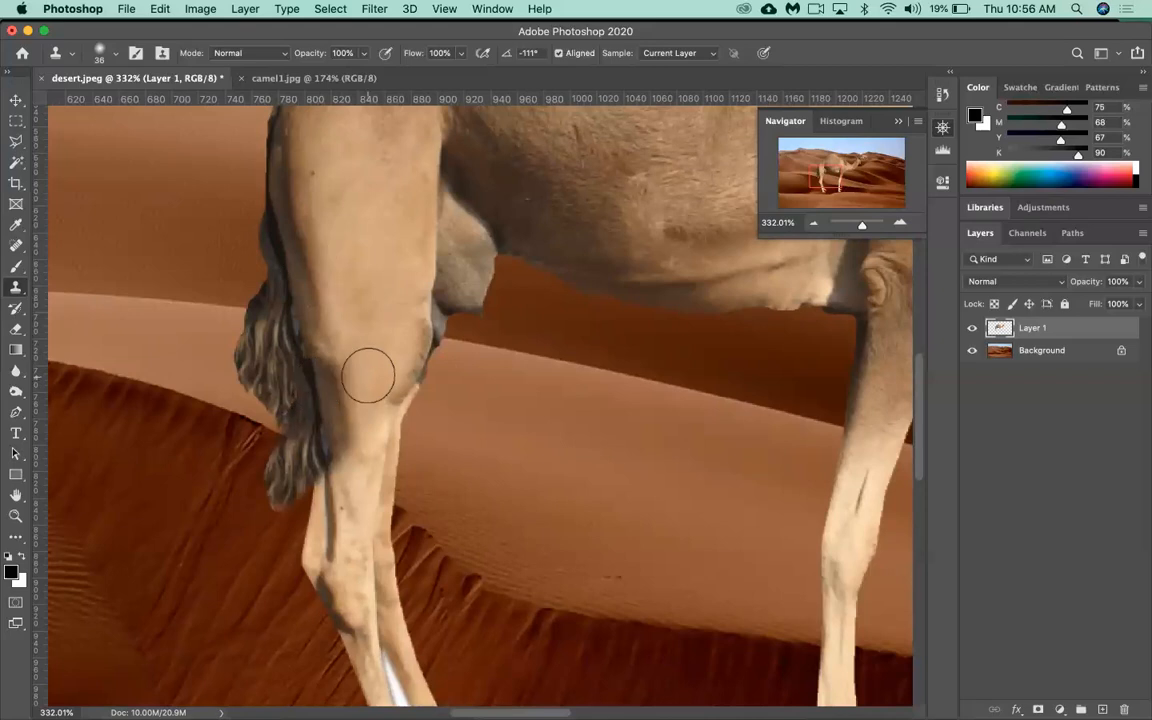
key("super+z")
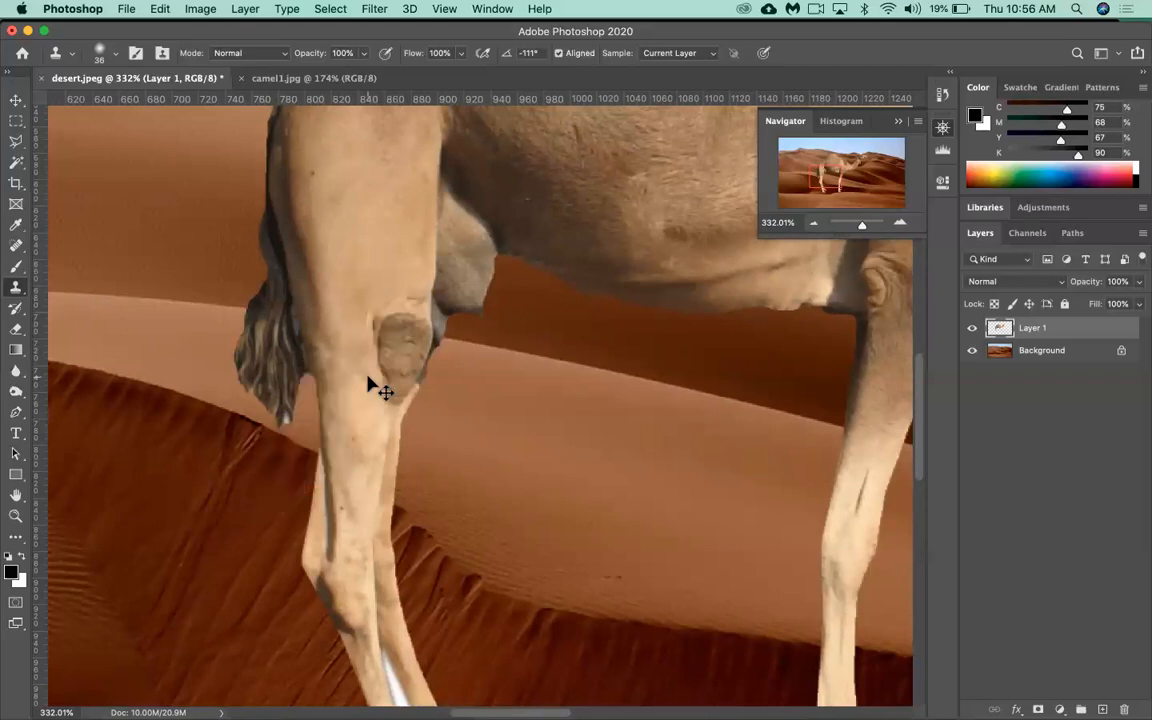
- Clone plain fur from the thigh and lower leg over the dark hind knee patch, resampling the source between strokes
left_click(361, 187, "alt")
mouse_move(398, 321)
left_mouse_down()
mouse_move(388, 319)
mouse_move(387, 336)
mouse_move(398, 288)
mouse_move(378, 321)
mouse_move(387, 327)
left_mouse_up()
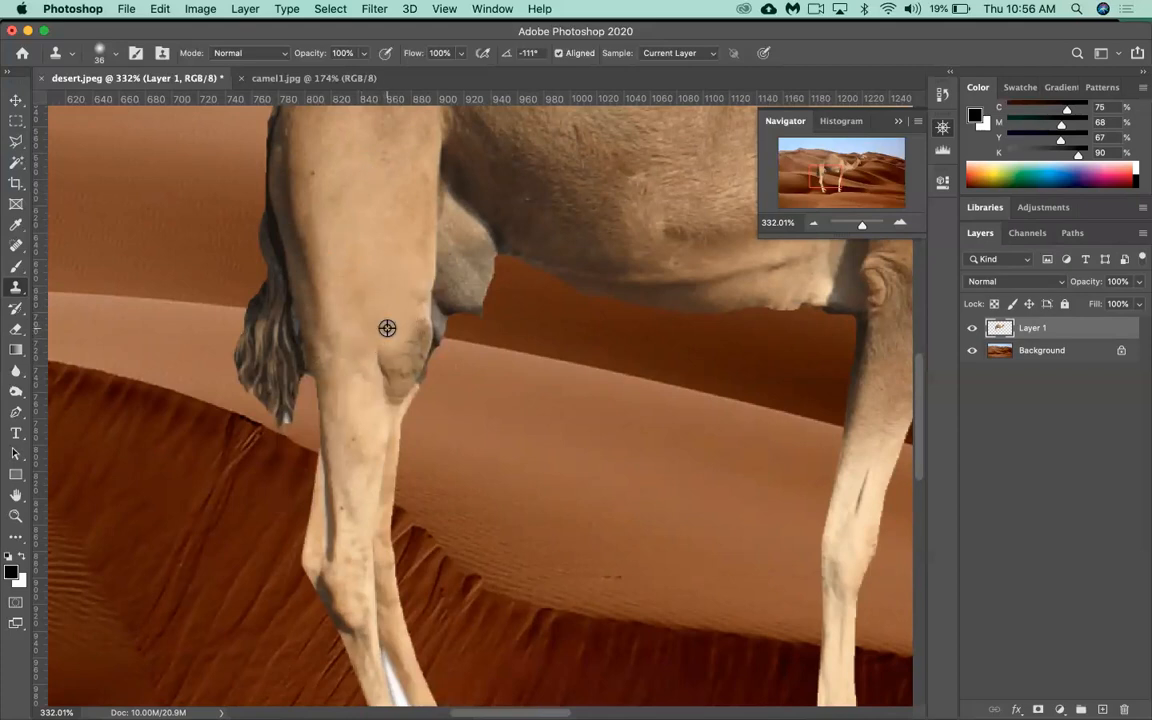
left_click(353, 420, "alt")
left_click_drag(382, 376, 397, 351)
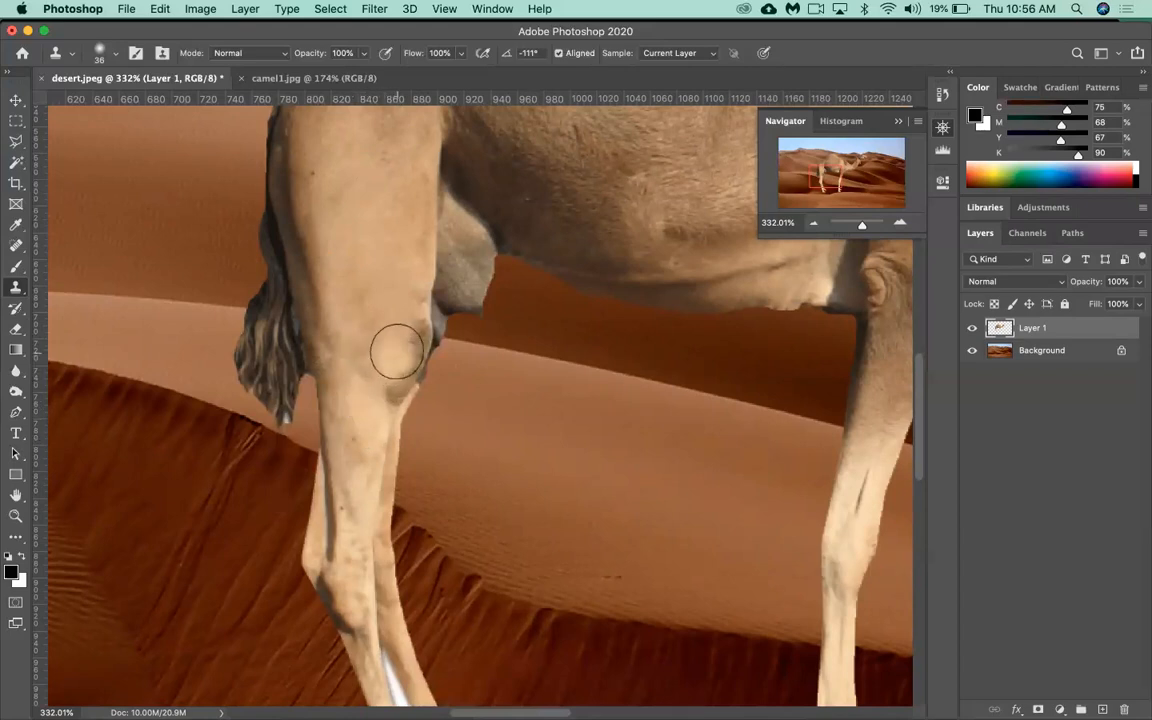
left_click(381, 244, "alt")
left_click_drag(406, 327, 383, 396)
left_click(374, 306, "alt")
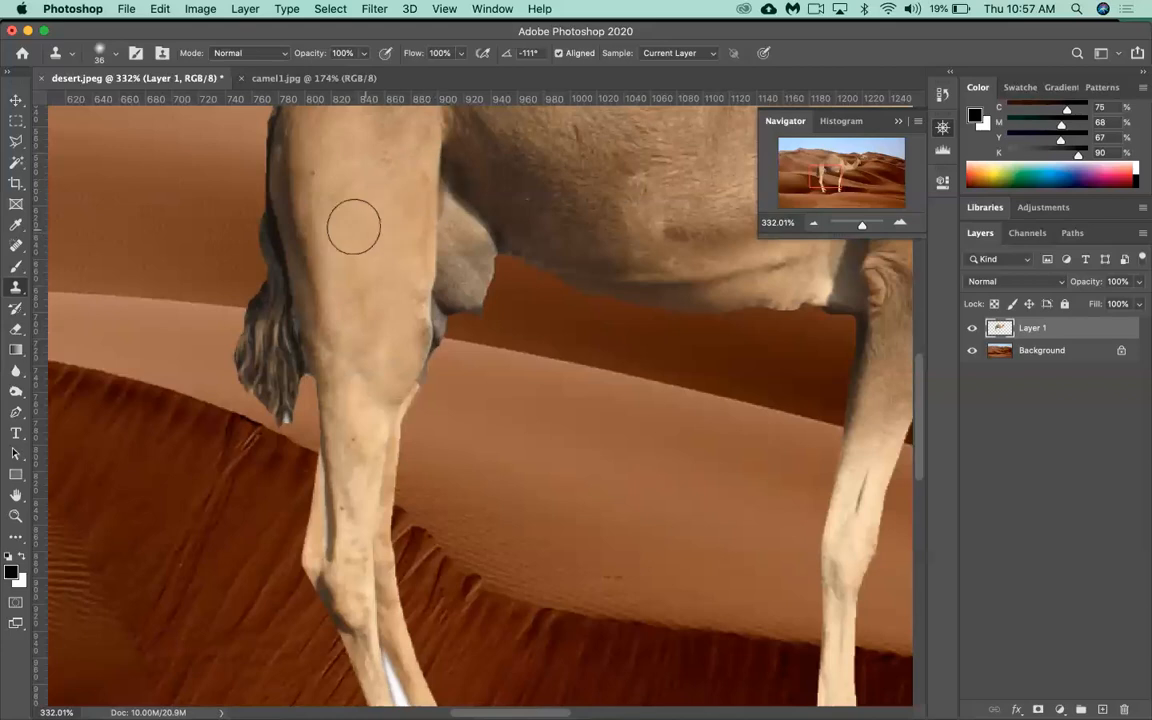
- Increase the hardness of the 36 px Clone Stamp brush to a medium value
left_click(99, 55)
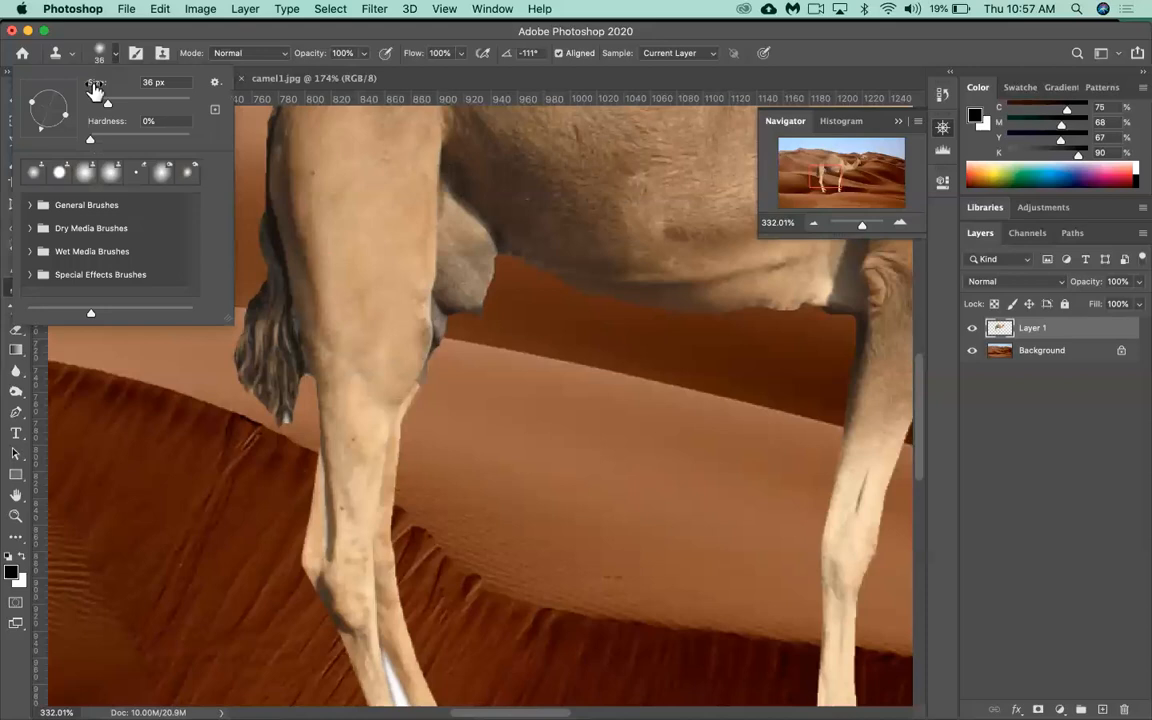
left_click_drag(93, 141, 142, 141)
key("Return")
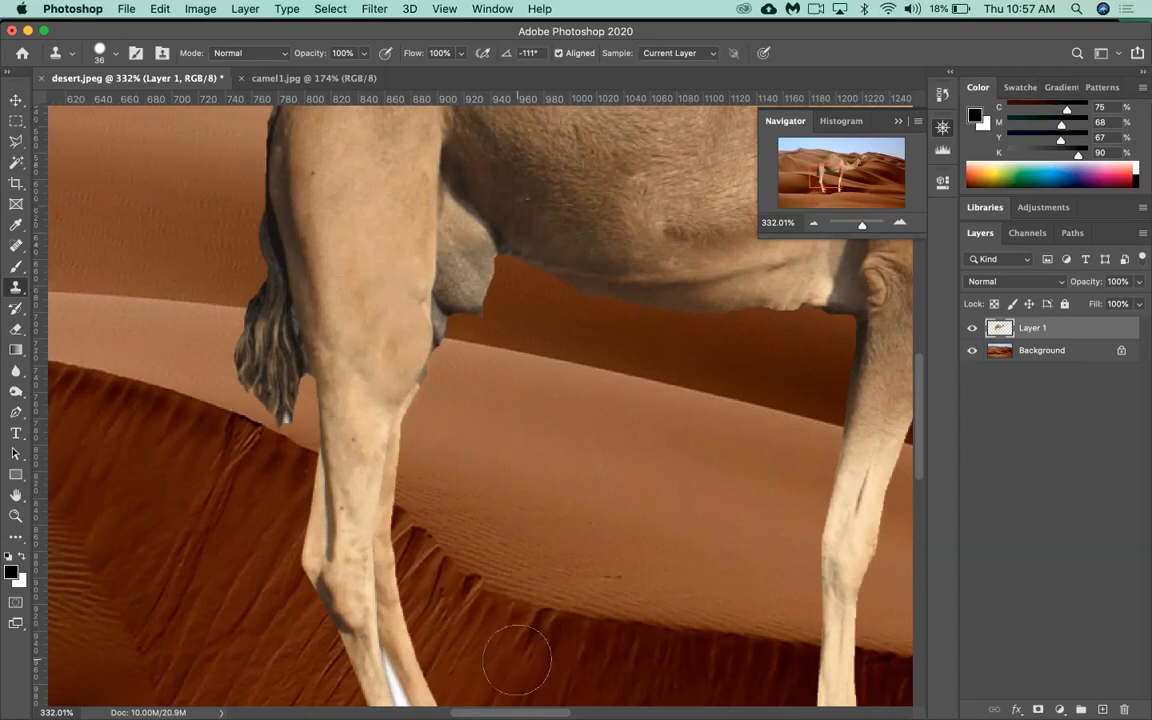
- Hide the Background layer to check the whole retouched camel on transparency, and show the layer again
left_click_drag(863, 225, 857, 225)
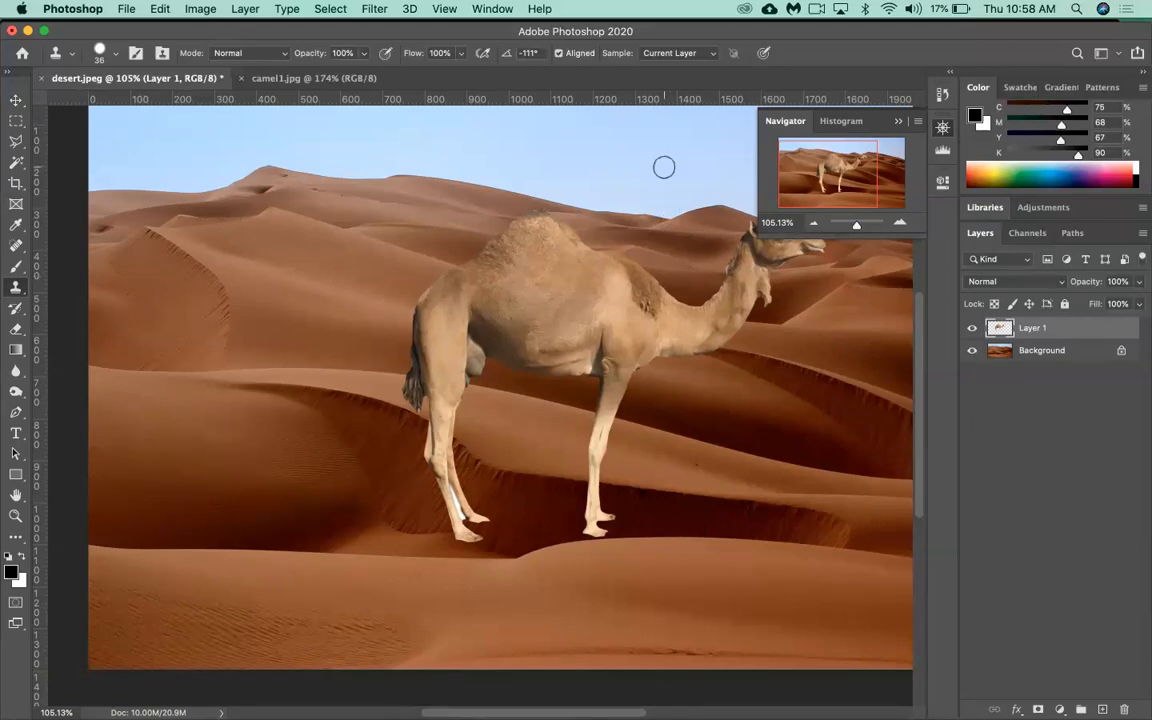
mouse_move(862, 230)
left_mouse_down()
mouse_move(849, 229)
mouse_move(858, 226)
left_mouse_up()
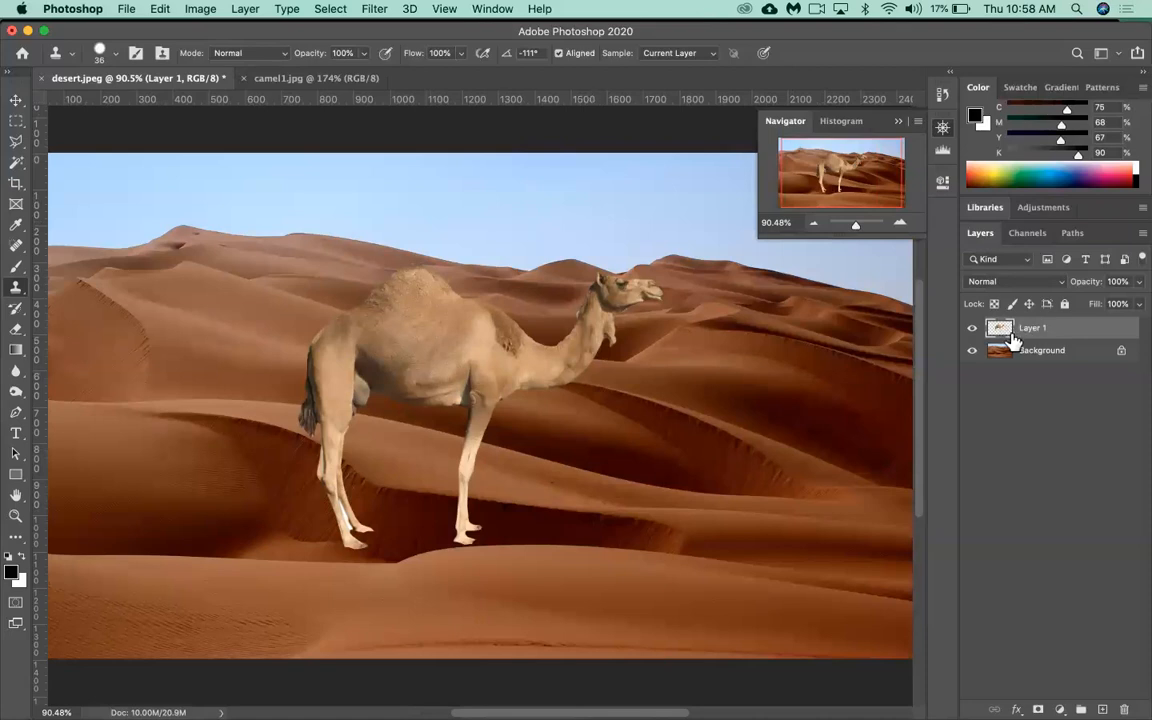
left_click(972, 352)
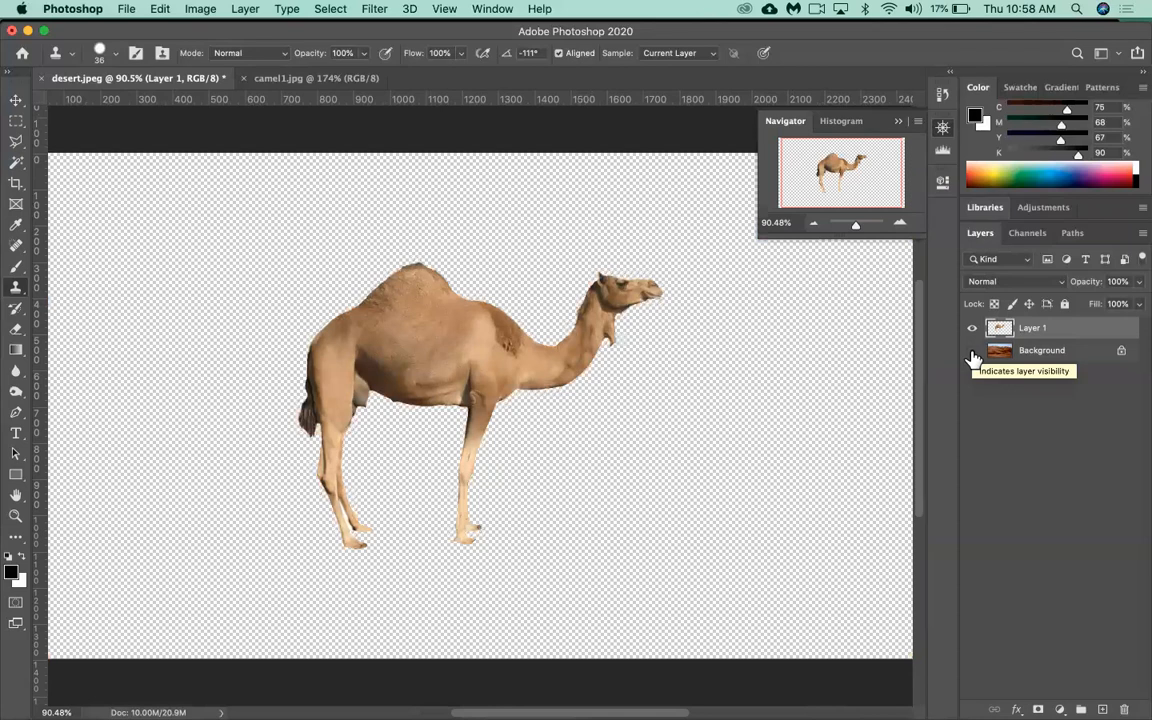
left_click(972, 352)
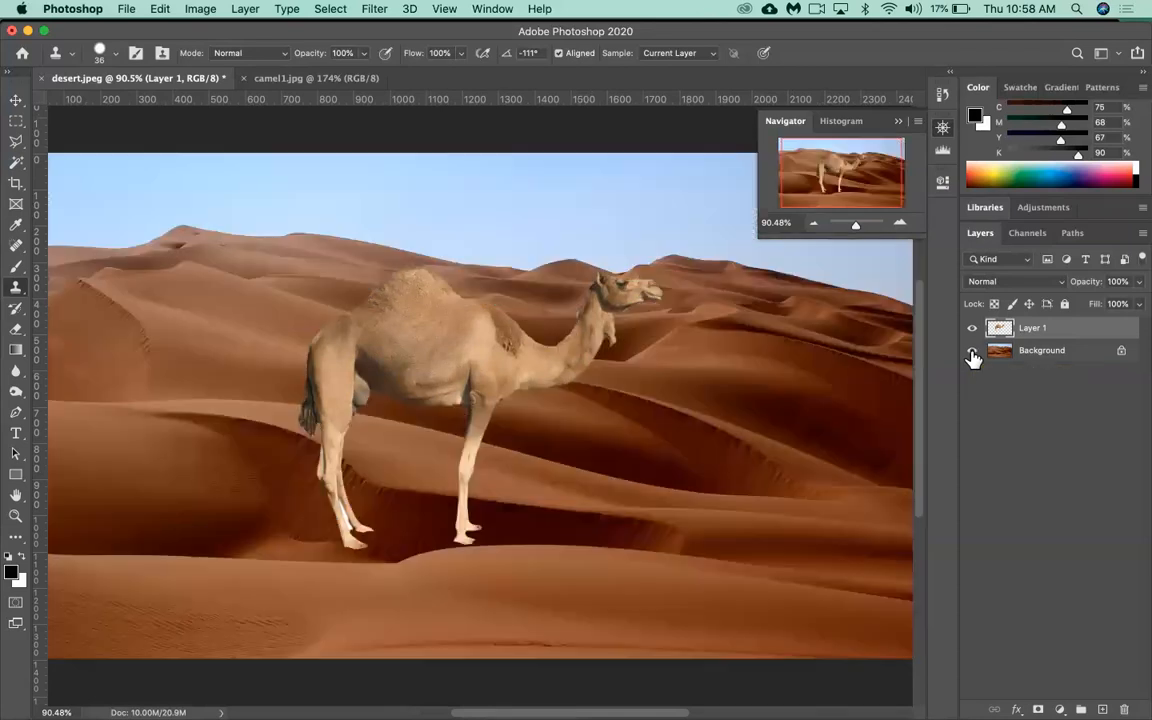
- Convert the Background layer into a regular layer named "desert"
left_click(1043, 359)
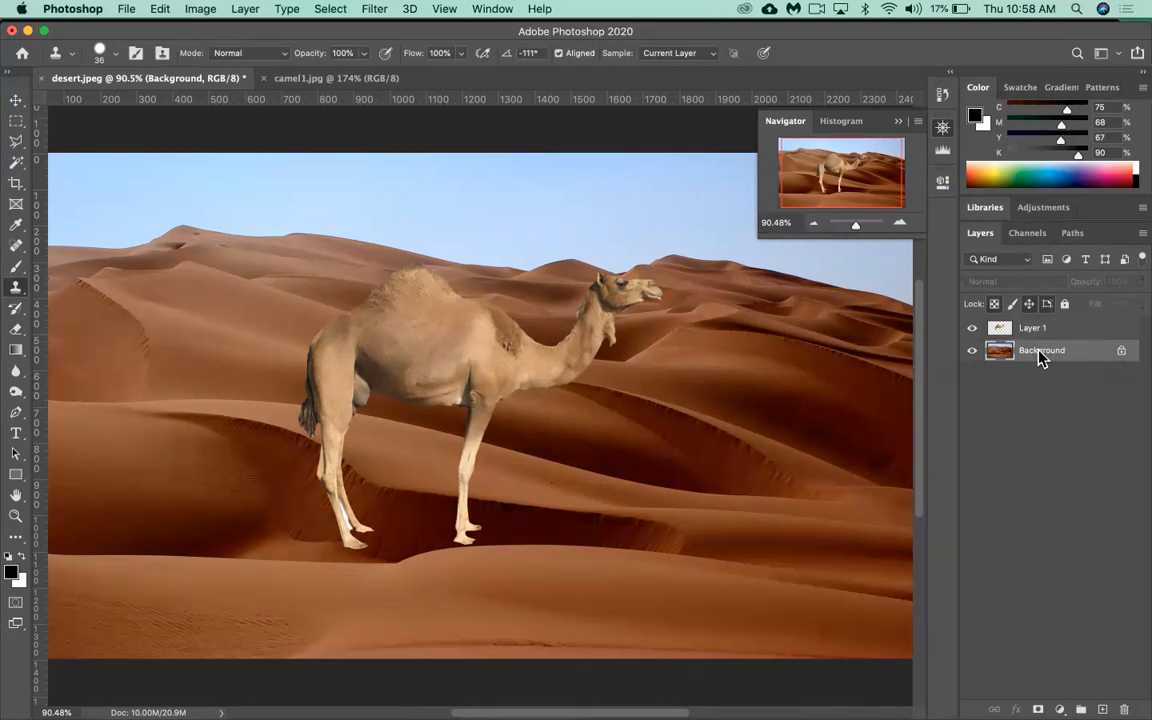
double_click(1040, 352)
type("desert")
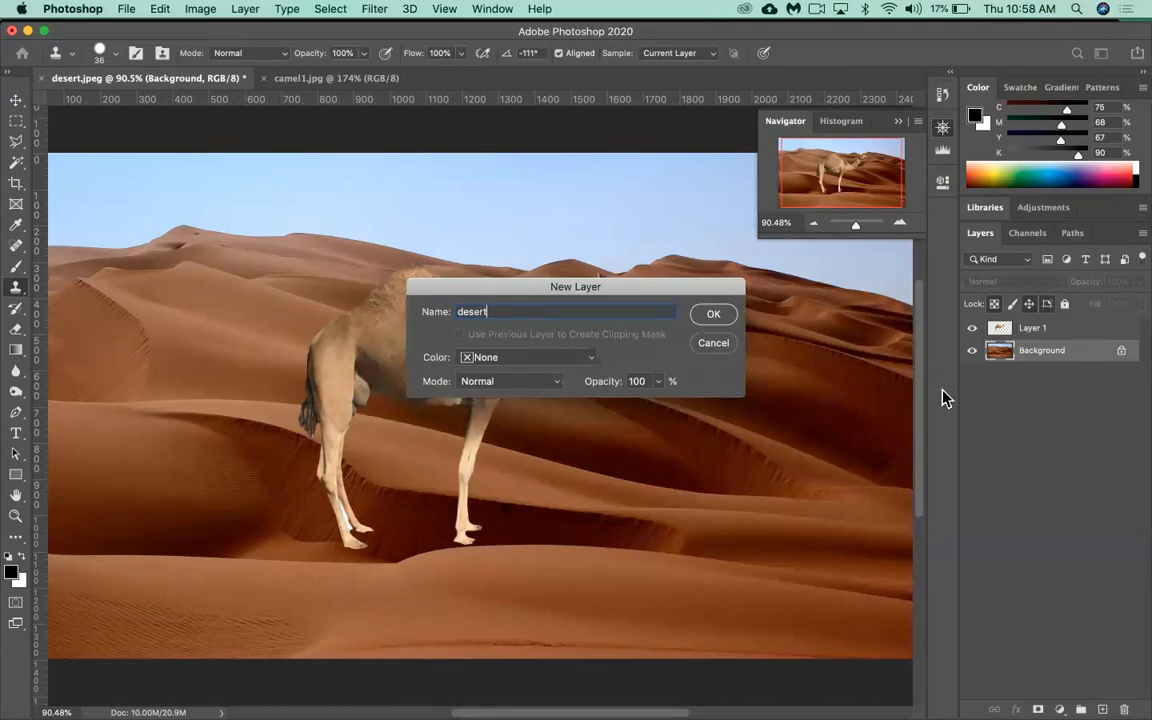
left_click(714, 315)
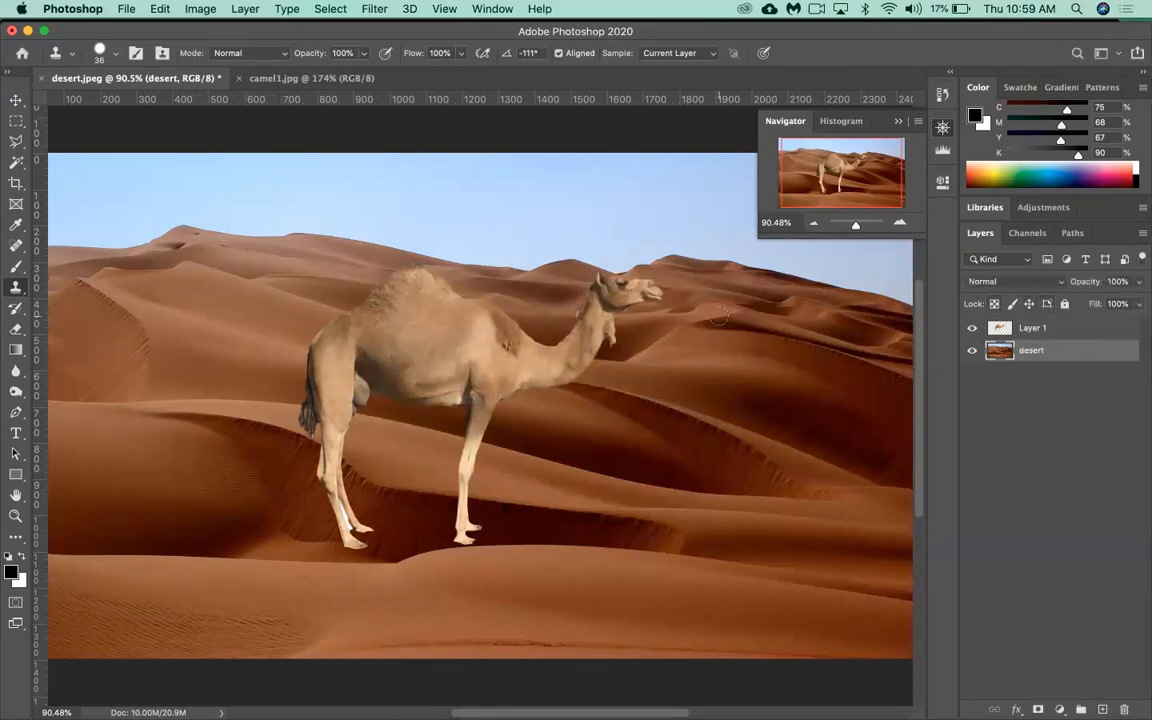
- Rename Layer 1 as "camel"
left_click(1035, 330)
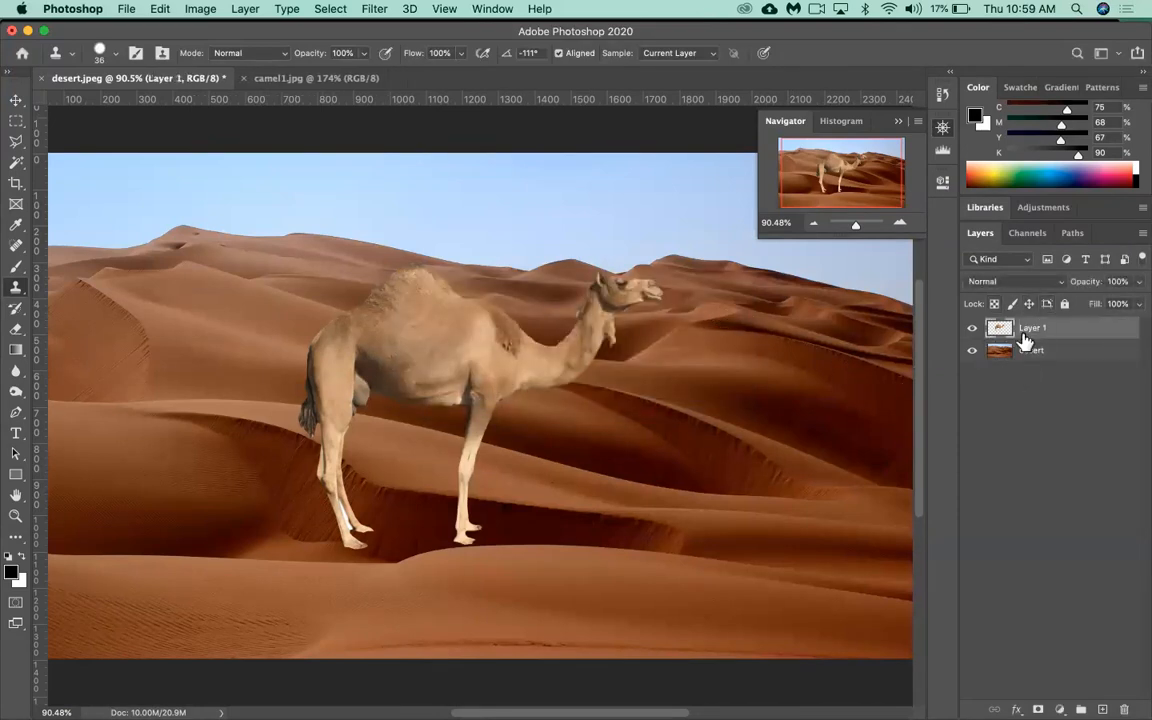
double_click(1033, 330)
type("camel")
key("Return")
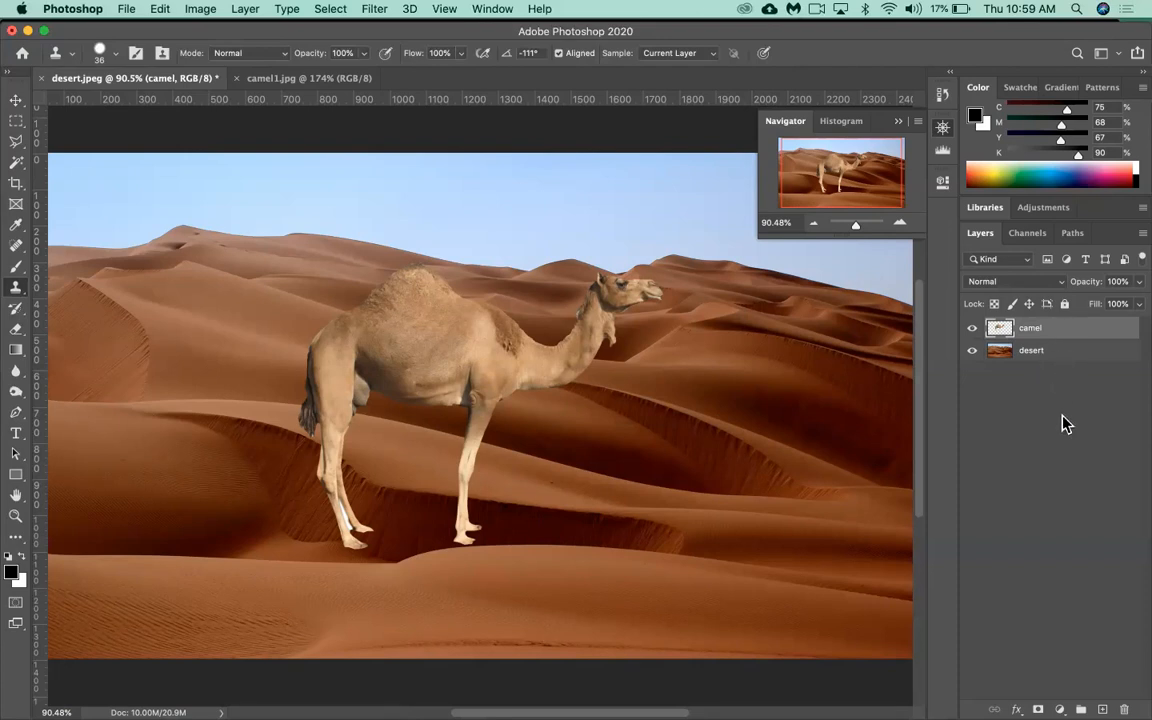
- Set the Clone Stamp brush to 172 px with 0% hardness for the desert layer, and collapse the Navigator
left_click(1055, 352)
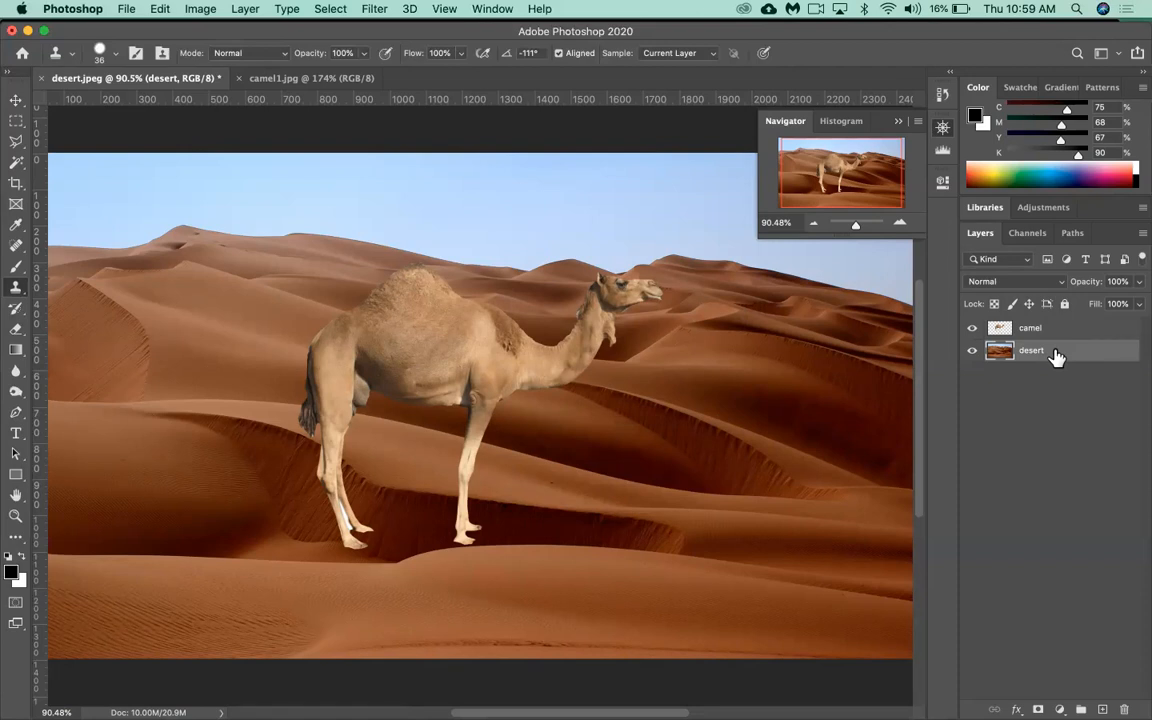
key("super+minus")
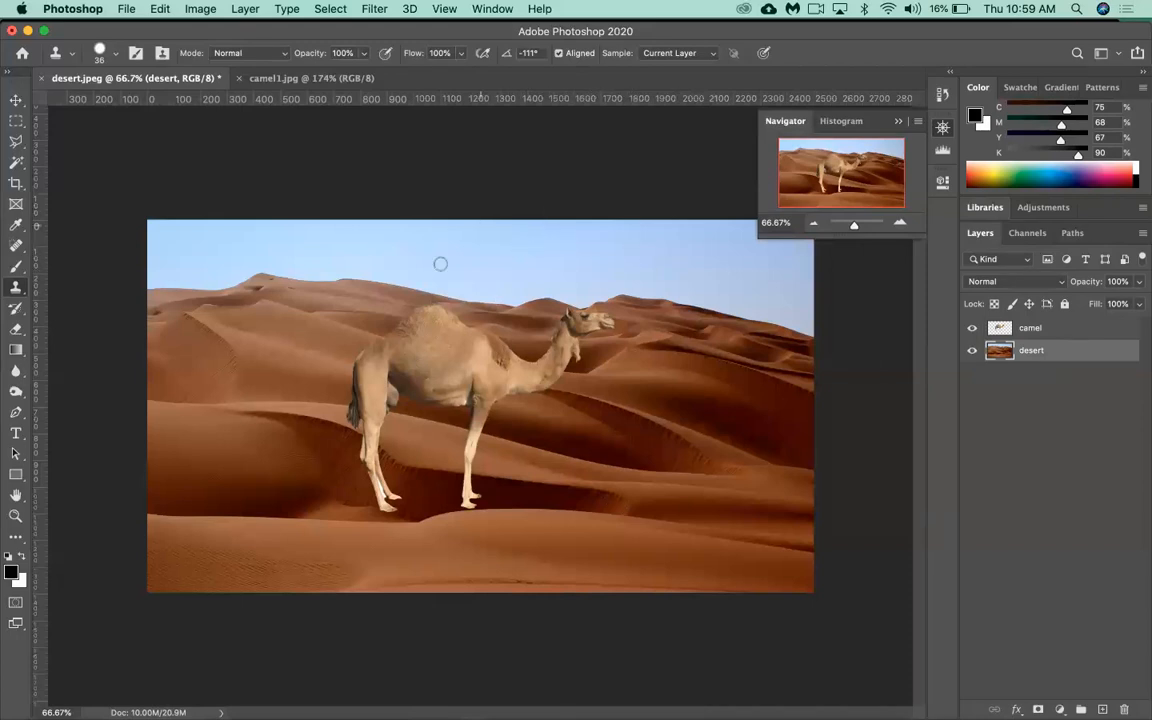
left_click(101, 52)
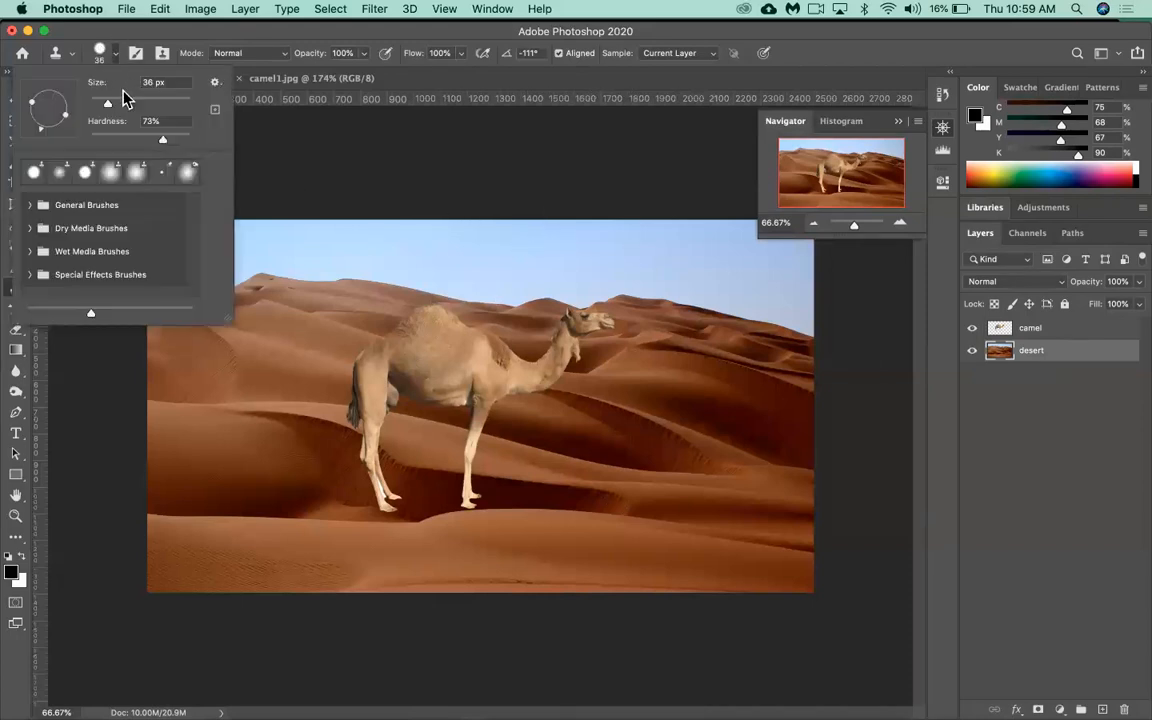
left_click_drag(107, 103, 149, 104)
left_click_drag(147, 105, 158, 103)
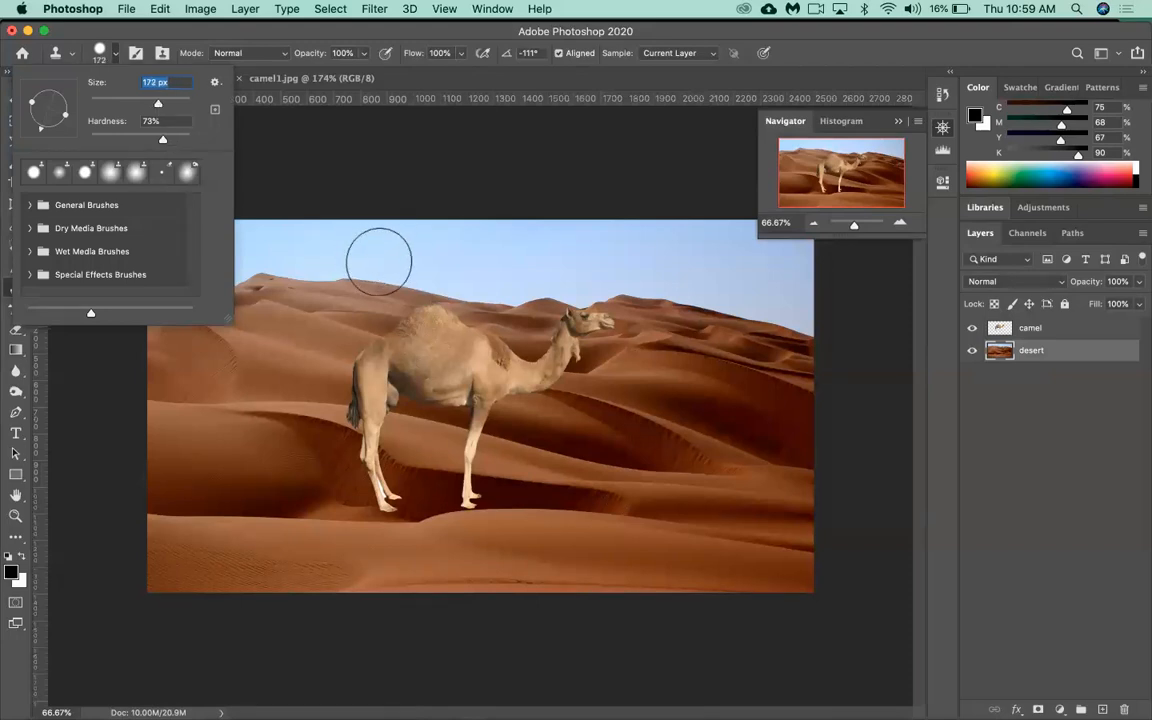
left_click(184, 122)
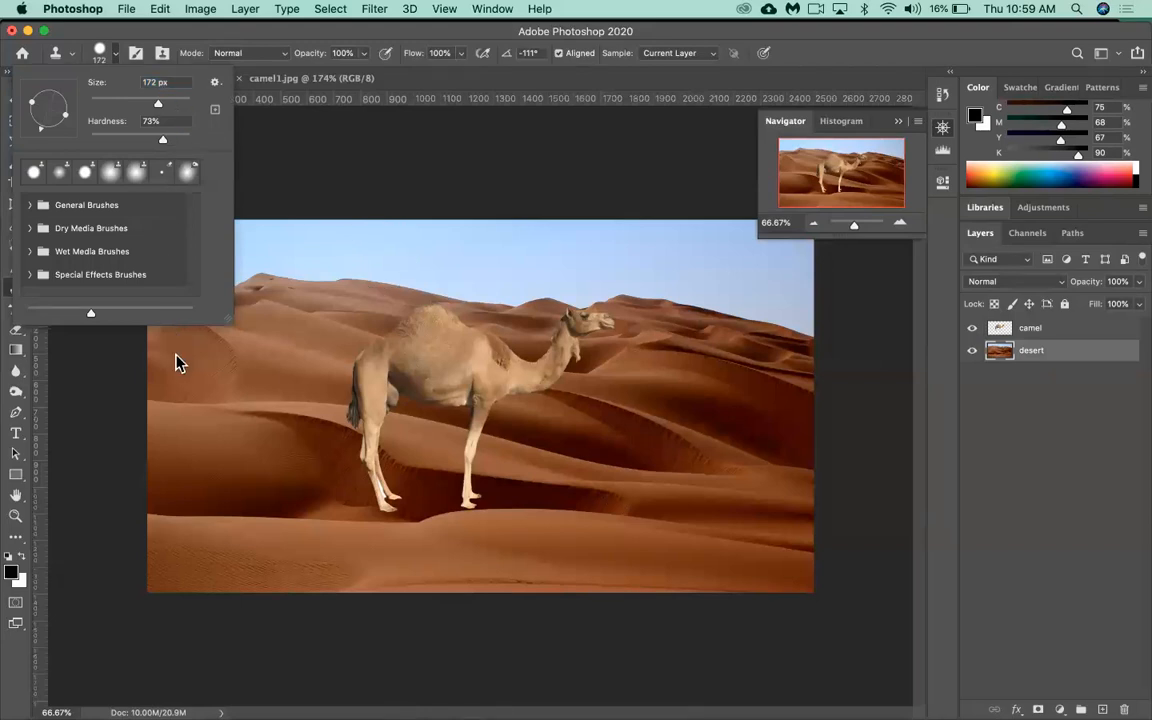
left_click_drag(164, 141, 84, 141)
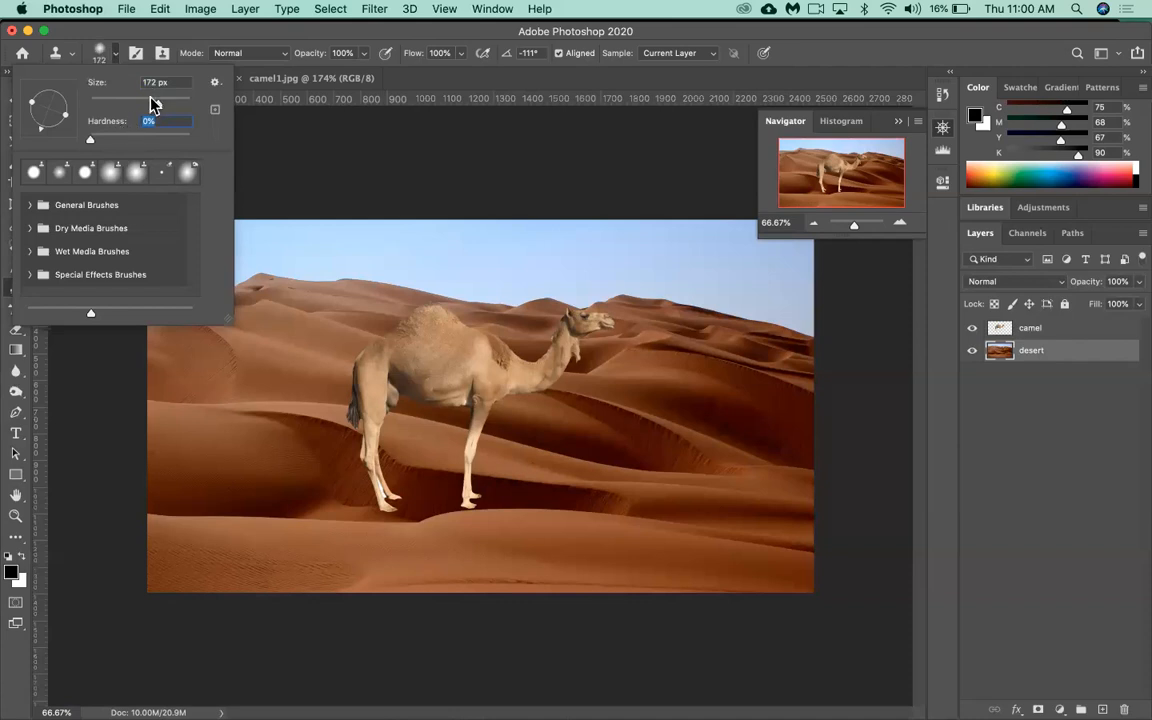
key("Return")
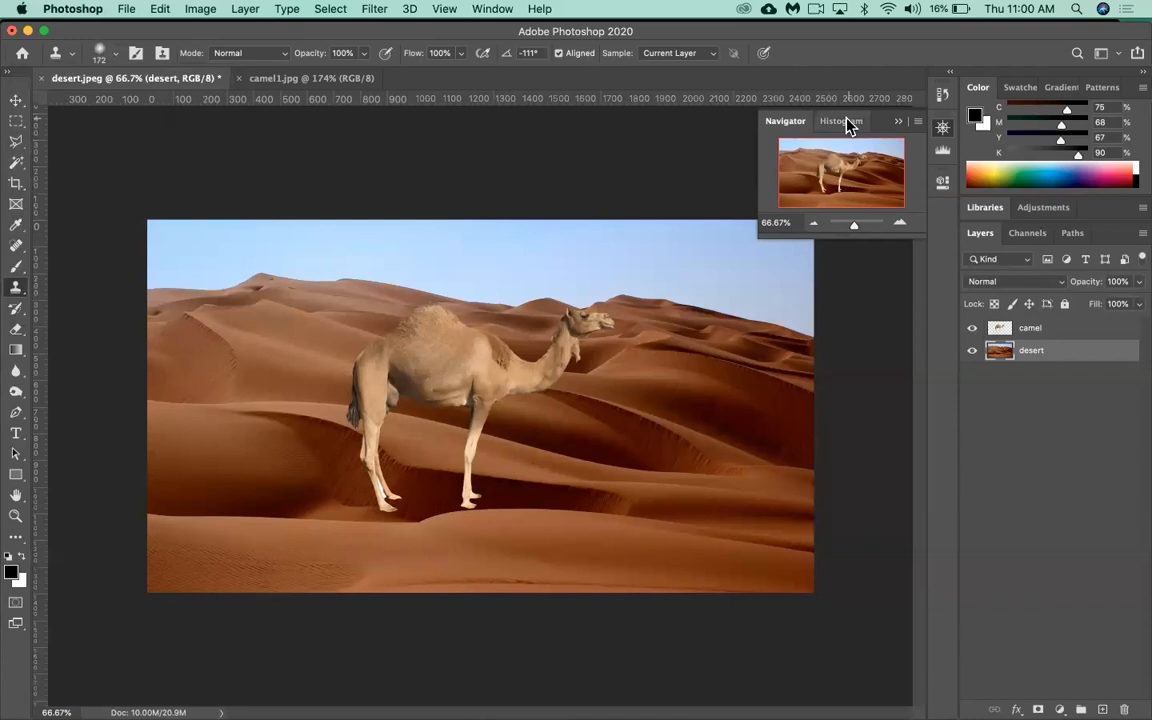
left_click(897, 122)
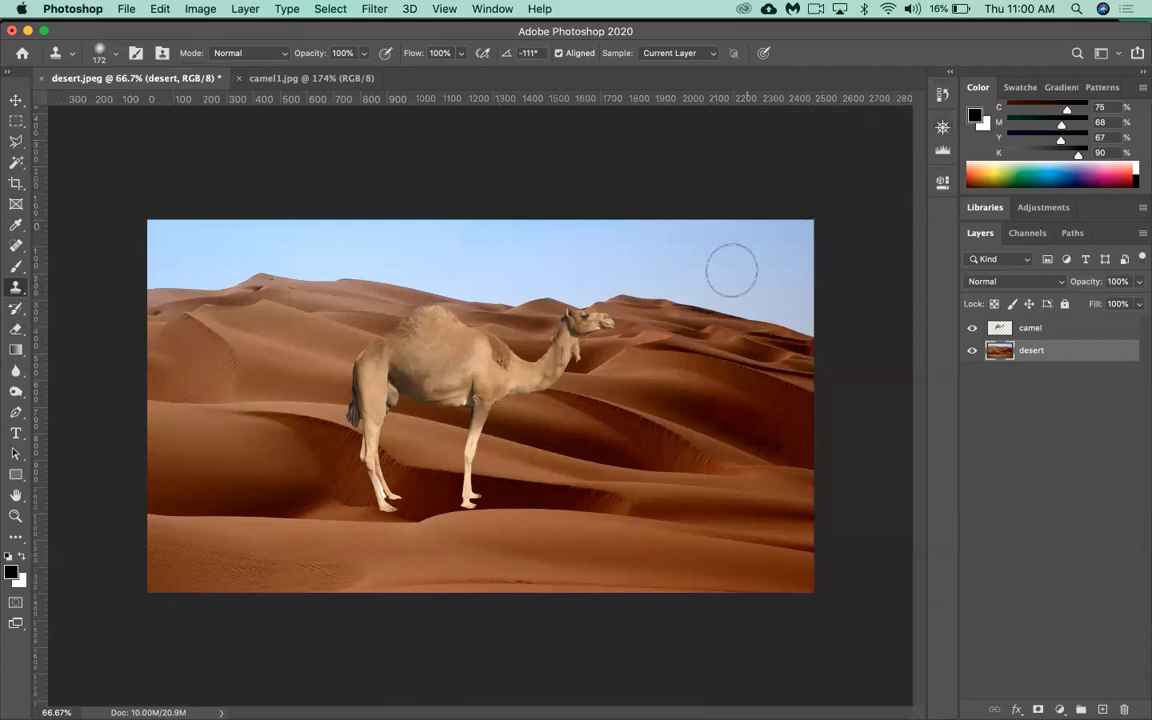
- Try to cover the sky with dunes cloned from the area beyond the camel's head, and undo the stroke
left_click(751, 360, "alt")
mouse_move(808, 242)
left_mouse_down()
mouse_move(731, 246)
mouse_move(800, 272)
mouse_move(773, 294)
mouse_move(803, 312)
mouse_move(766, 322)
mouse_move(776, 309)
mouse_move(629, 297)
mouse_move(766, 262)
mouse_move(627, 275)
mouse_move(757, 230)
mouse_move(602, 254)
mouse_move(602, 290)
mouse_move(579, 279)
mouse_move(578, 261)
mouse_move(544, 254)
mouse_move(601, 239)
mouse_move(562, 248)
mouse_move(561, 316)
mouse_move(533, 299)
mouse_move(490, 308)
mouse_move(505, 273)
mouse_move(592, 251)
mouse_move(489, 258)
mouse_move(482, 273)
mouse_move(427, 287)
mouse_move(600, 200)
mouse_move(625, 208)
mouse_move(372, 277)
mouse_move(350, 270)
mouse_move(474, 209)
mouse_move(385, 229)
mouse_move(300, 285)
mouse_move(333, 257)
mouse_move(301, 250)
mouse_move(286, 224)
mouse_move(357, 237)
mouse_move(227, 286)
mouse_move(313, 261)
mouse_move(256, 238)
mouse_move(244, 300)
mouse_move(223, 282)
mouse_move(303, 243)
mouse_move(198, 254)
mouse_move(207, 236)
mouse_move(187, 305)
left_mouse_up()
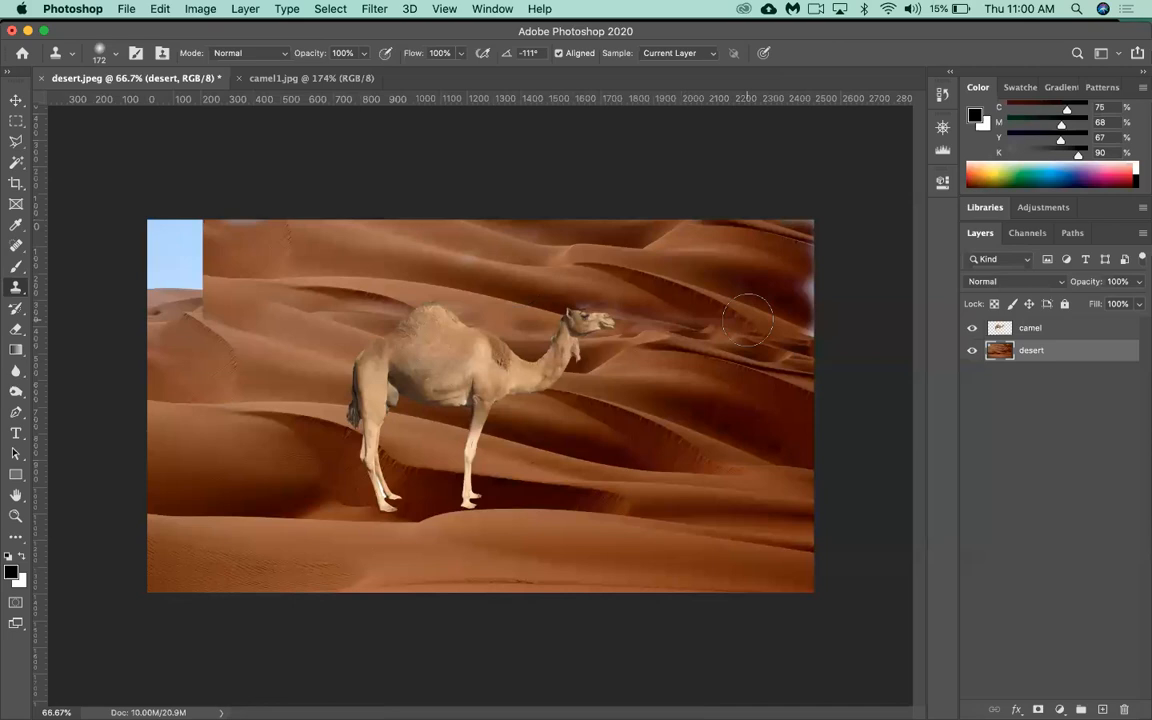
key("super+z")
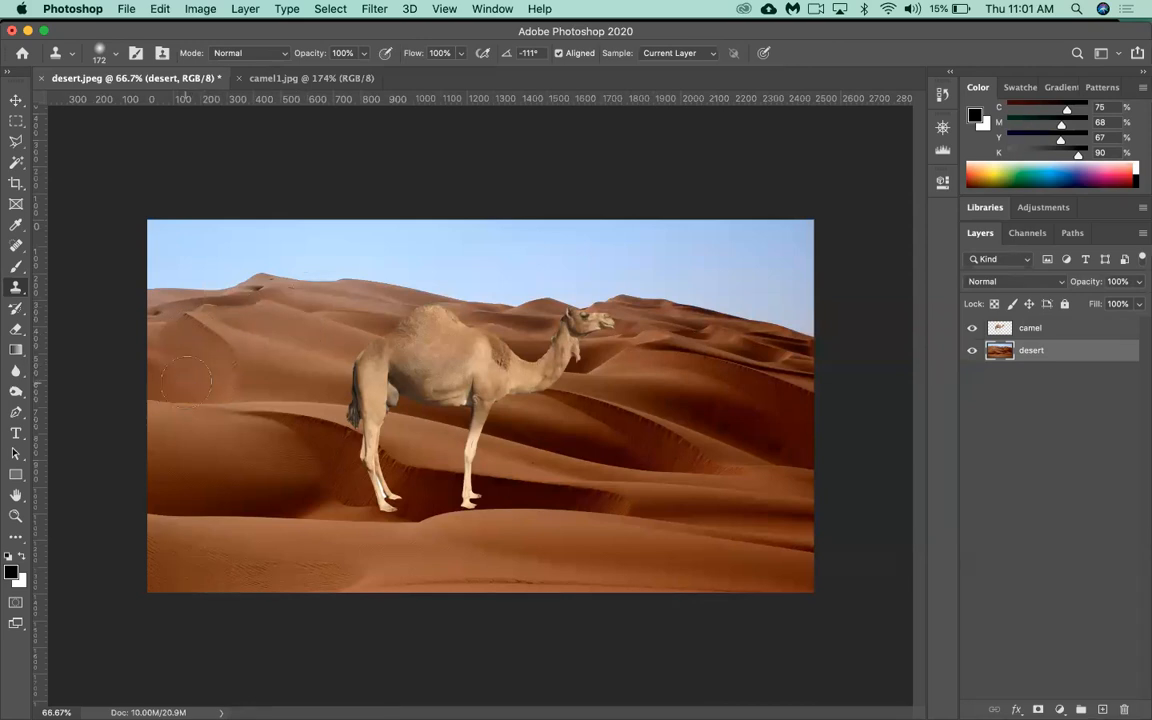
- Try cloning dunes over only the right half of the sky, and undo the strokes
mouse_move(506, 246)
left_mouse_down()
mouse_move(557, 242)
mouse_move(493, 260)
mouse_move(546, 230)
mouse_move(512, 233)
mouse_move(553, 277)
mouse_move(488, 284)
mouse_move(592, 288)
mouse_move(506, 297)
mouse_move(624, 271)
mouse_move(592, 285)
mouse_move(703, 292)
mouse_move(564, 239)
mouse_move(573, 229)
mouse_move(719, 297)
mouse_move(707, 304)
mouse_move(725, 291)
mouse_move(662, 234)
mouse_move(623, 242)
mouse_move(754, 257)
mouse_move(764, 281)
mouse_move(738, 305)
mouse_move(783, 316)
mouse_move(814, 283)
mouse_move(759, 250)
mouse_move(796, 228)
mouse_move(727, 236)
mouse_move(646, 225)
mouse_move(803, 293)
mouse_move(817, 255)
mouse_move(797, 242)
mouse_move(695, 261)
mouse_move(582, 239)
mouse_move(738, 221)
mouse_move(780, 231)
mouse_move(589, 229)
left_mouse_up()
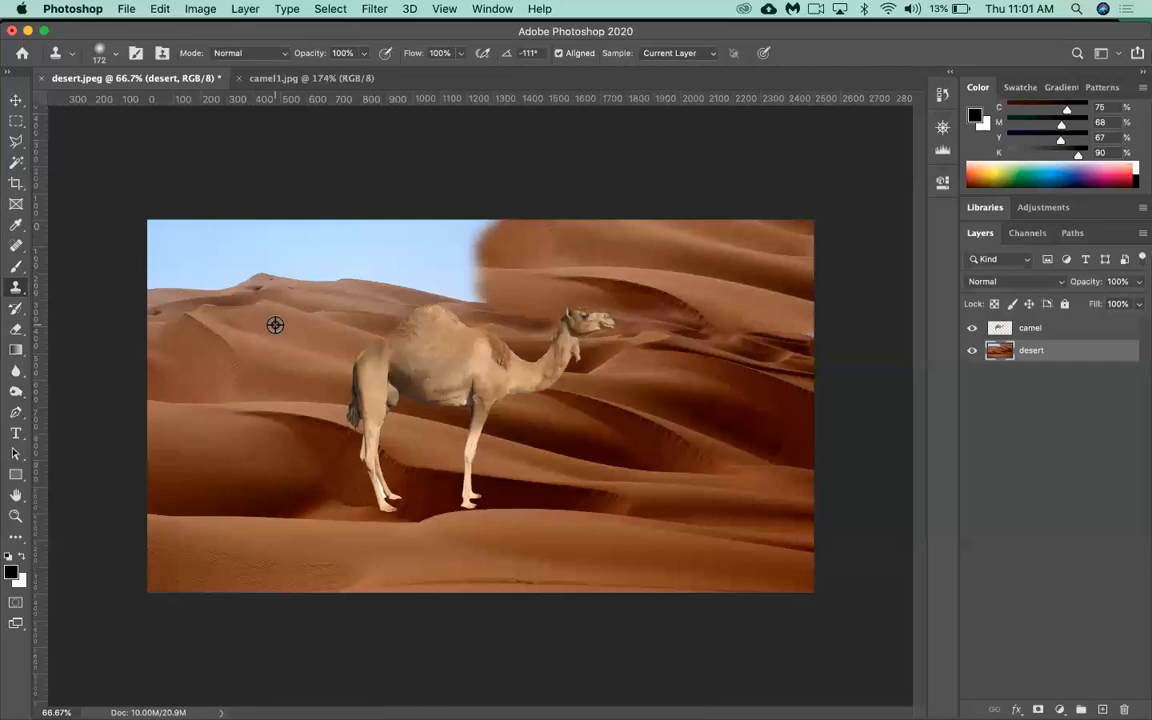
mouse_move(805, 268)
left_mouse_down()
mouse_move(700, 232)
mouse_move(733, 240)
left_mouse_up()
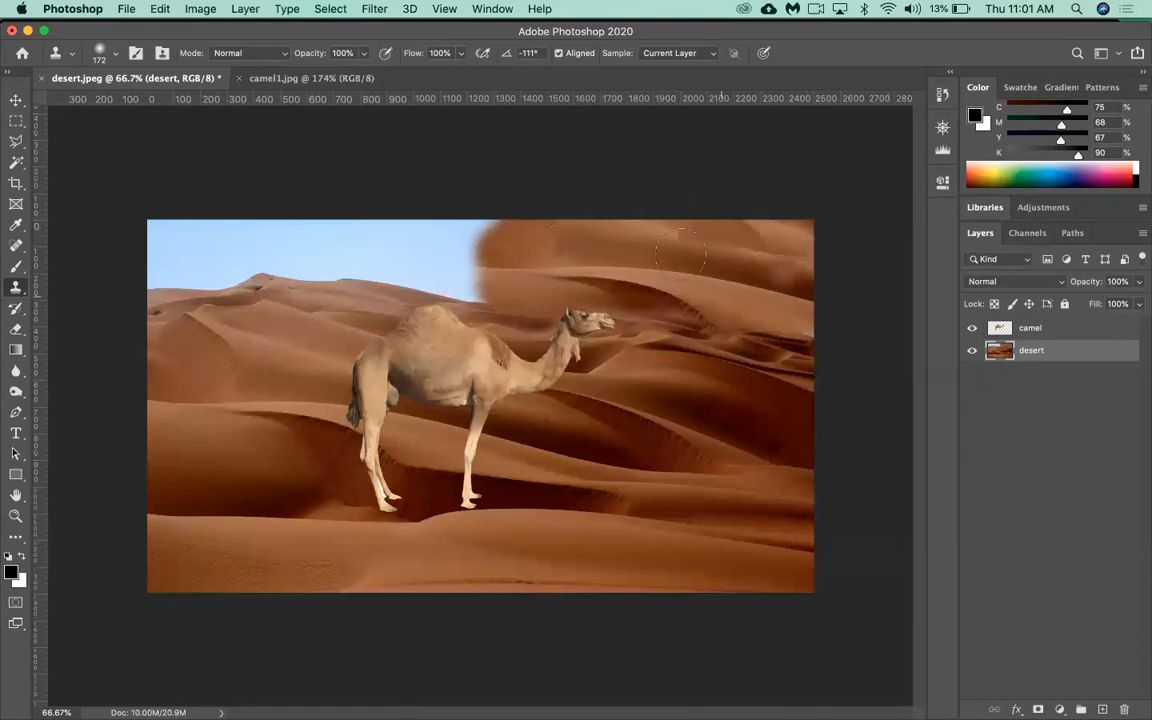
key("super+z")
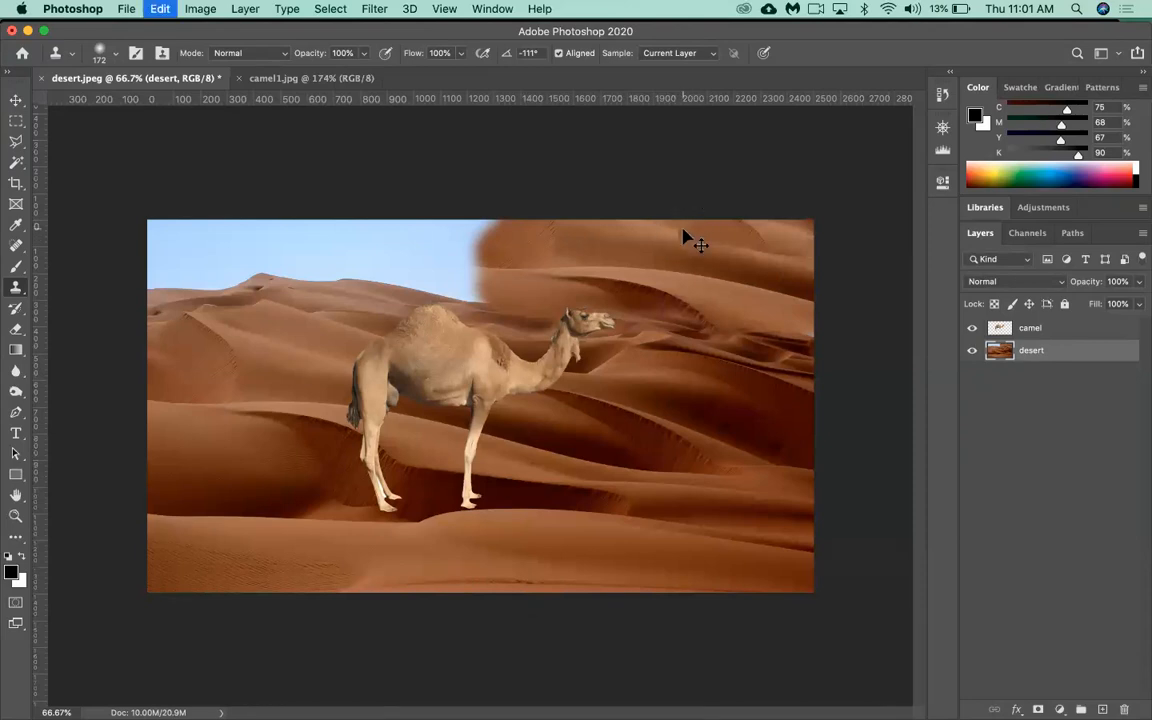
key("super+z")
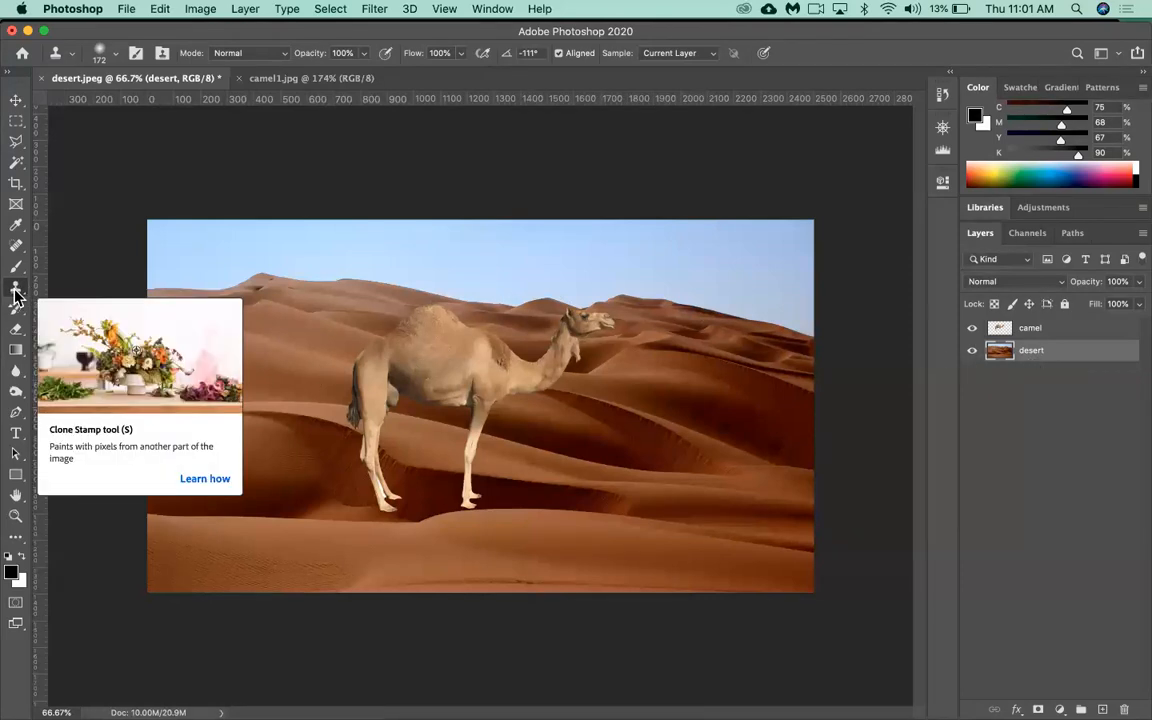
- Try a single clone dab in the sky with the 172 px brush, and undo it
left_click(101, 53)
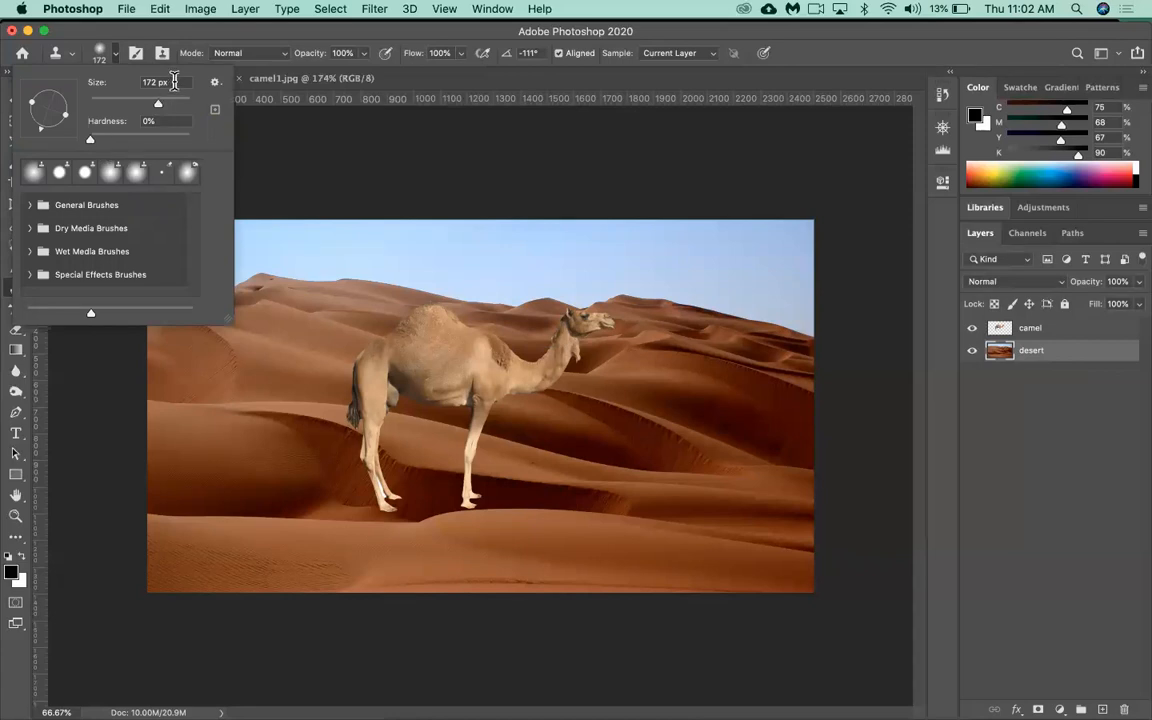
key("Return")
left_click(692, 261)
key("super+z")
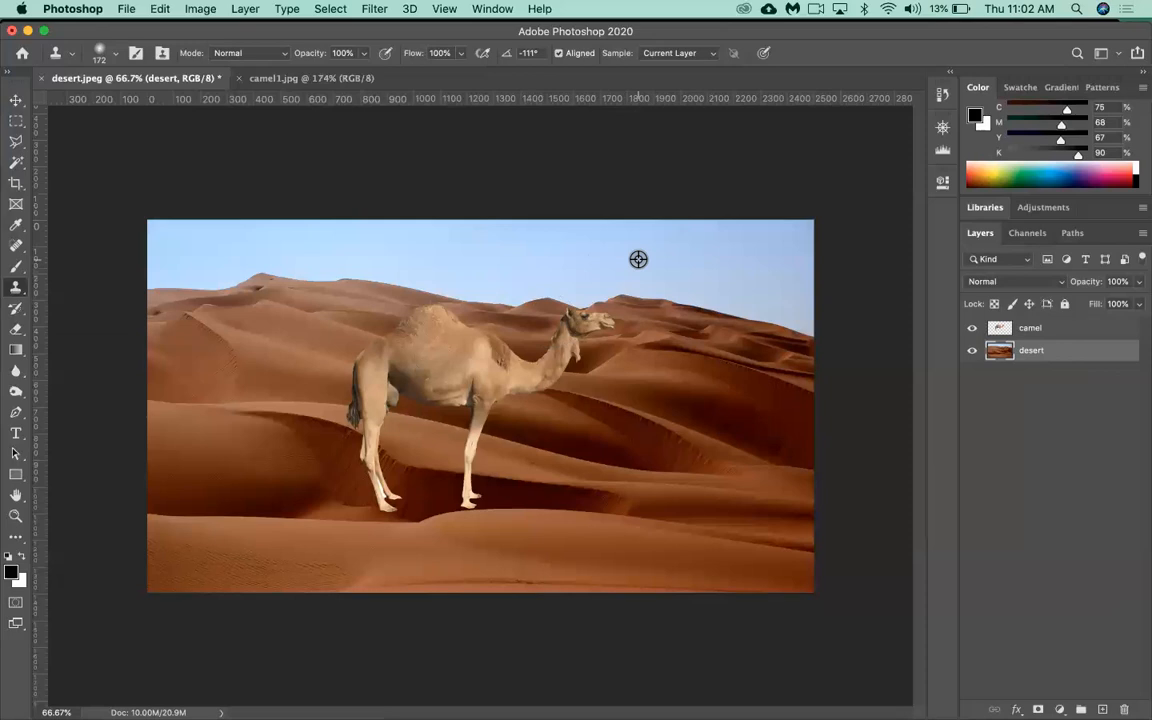
- Try to raise the dune horizon by cloning the ridge beyond the camel's head along the lower sky, and undo the strokes
left_click(707, 328, "alt")
mouse_move(815, 312)
left_mouse_down()
mouse_move(743, 291)
mouse_move(670, 290)
mouse_move(600, 262)
mouse_move(500, 300)
mouse_move(470, 262)
mouse_move(415, 272)
mouse_move(426, 282)
mouse_move(470, 262)
mouse_move(522, 270)
mouse_move(424, 257)
mouse_move(326, 289)
mouse_move(257, 278)
left_mouse_up()
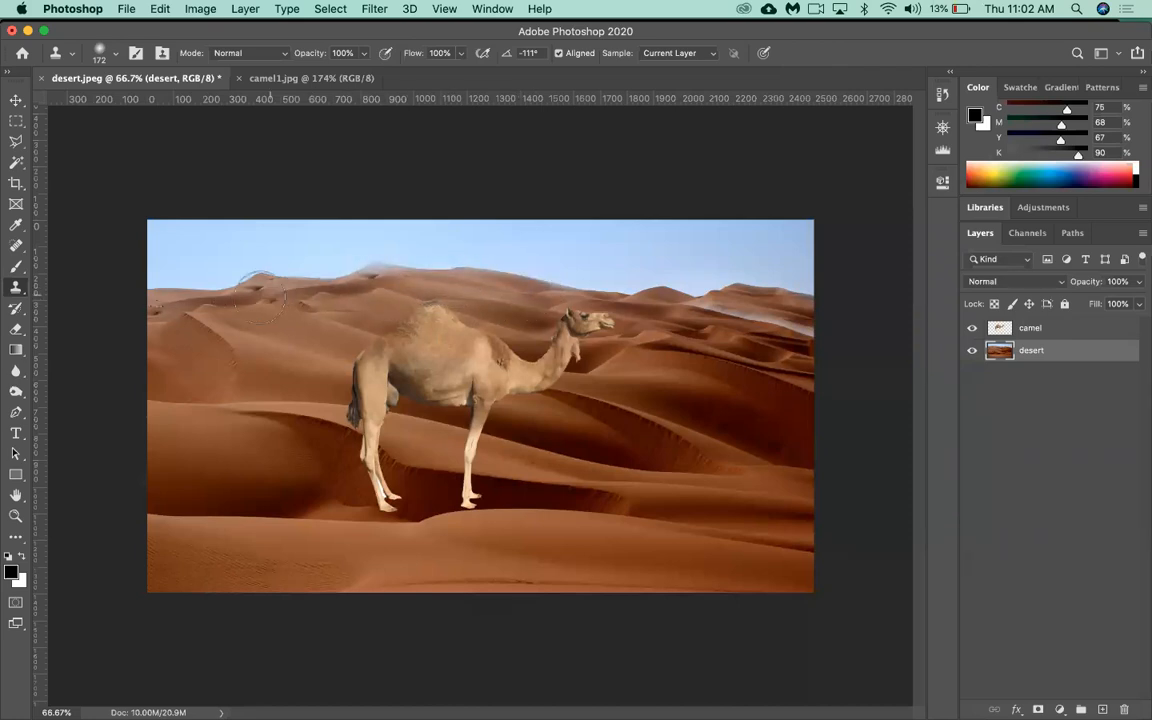
left_click_drag(180, 282, 116, 288)
key("super+z")
left_click(785, 374, "alt")
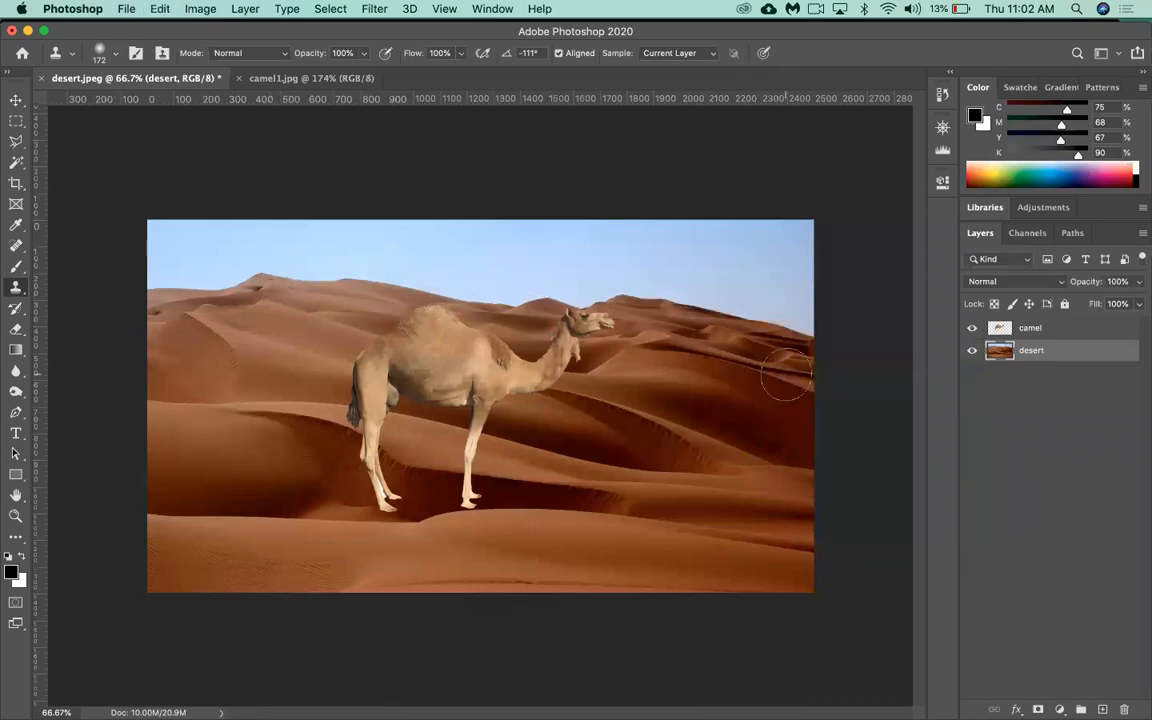
key("super+z")
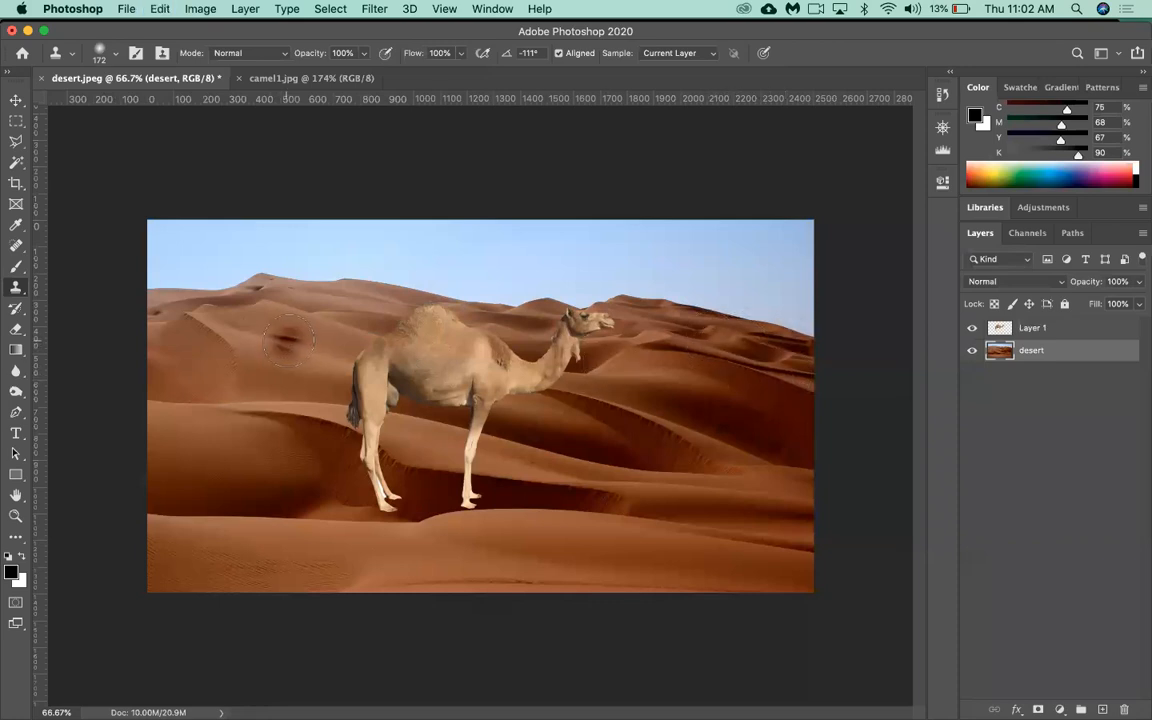
- Enlarge the Clone Stamp brush to 500 px and clone dunes over the lower sky from the image's right edge toward its upper left
left_click(802, 317)
key("bracketright")
key("bracketright")
key("bracketright")
key("bracketright")
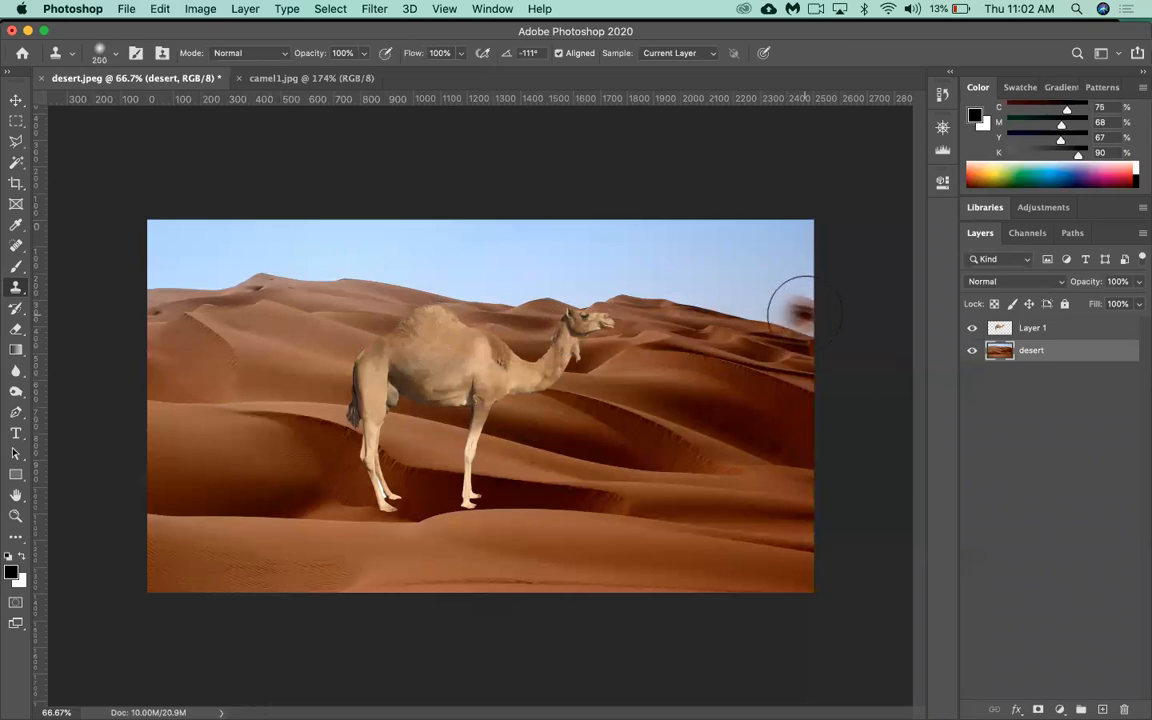
mouse_move(805, 312)
left_mouse_down()
mouse_move(790, 275)
mouse_move(799, 290)
mouse_move(663, 272)
mouse_move(506, 296)
mouse_move(333, 287)
mouse_move(278, 326)
mouse_move(297, 280)
left_mouse_up()
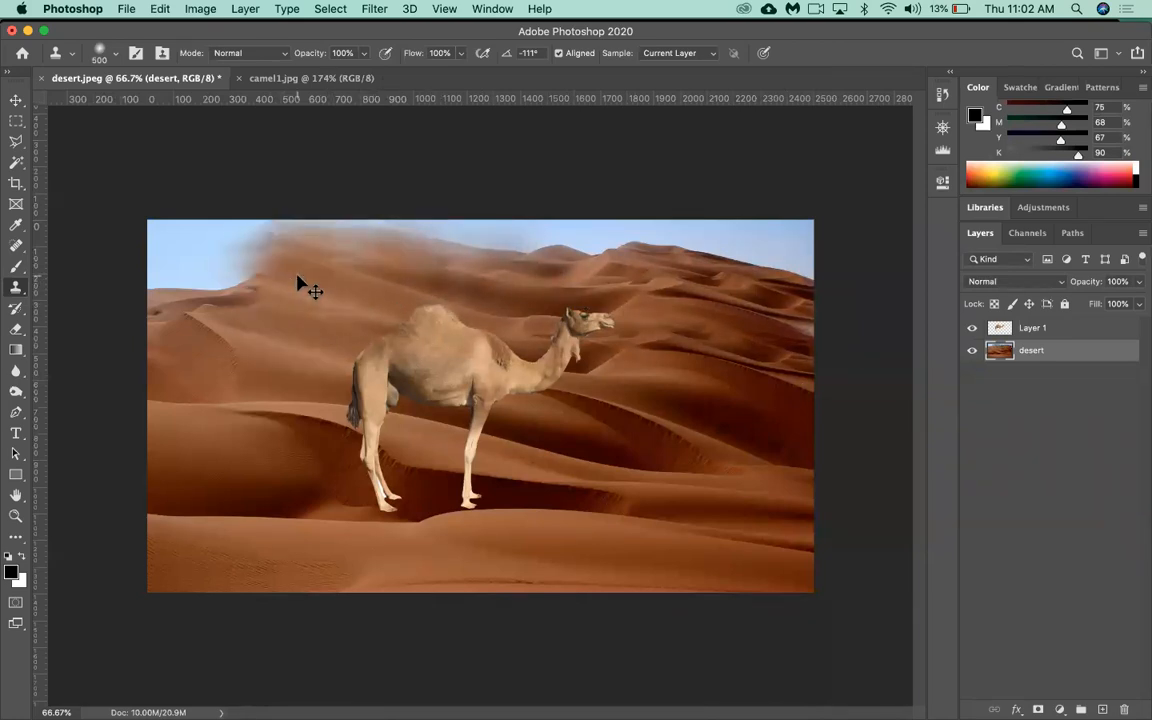
- Try cloning dunes sampled behind the camel over the upper-left sky and around the hump, and undo each stroke
left_click(283, 341, "alt")
mouse_move(230, 275)
left_mouse_down()
mouse_move(193, 253)
mouse_move(153, 290)
left_mouse_up()
key("super+z")
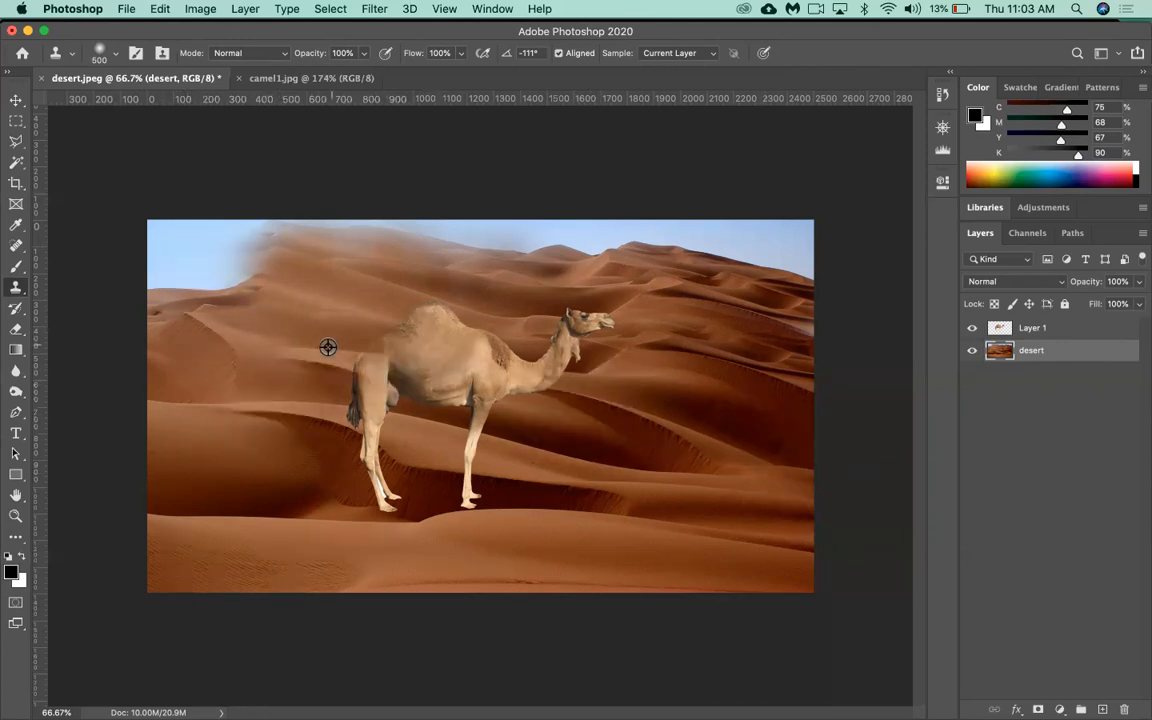
mouse_move(332, 333)
left_mouse_down()
mouse_move(425, 339)
mouse_move(416, 350)
mouse_move(416, 329)
left_mouse_up()
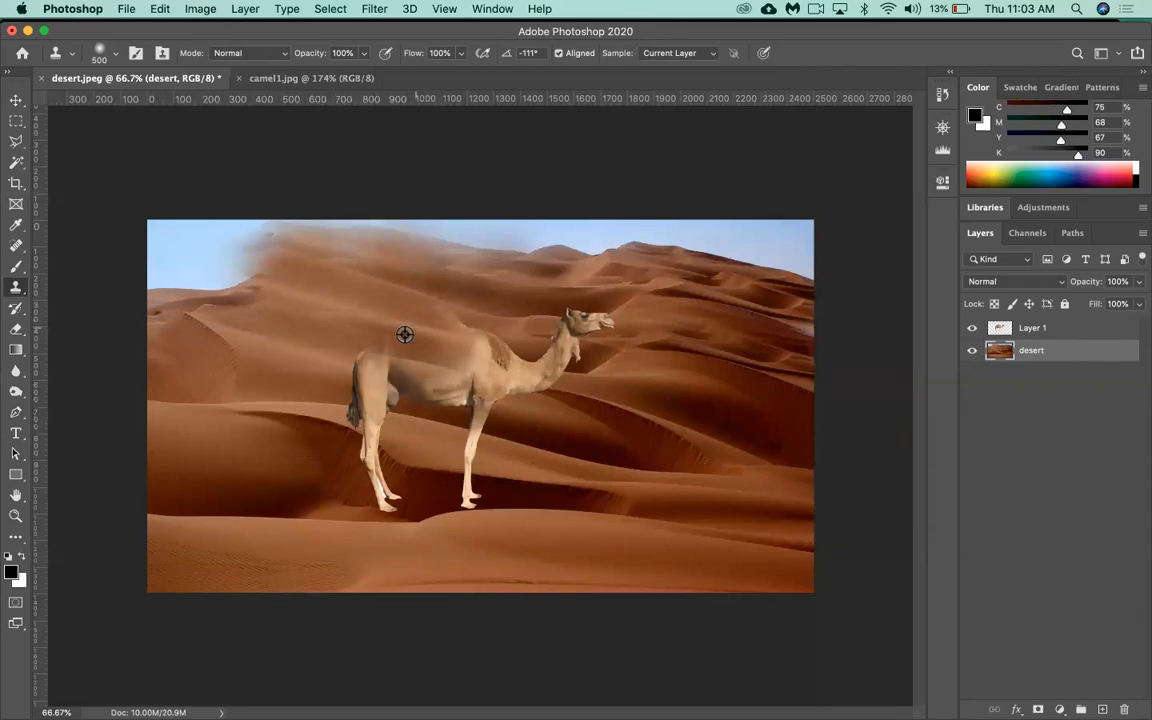
key("super+z")
- Clone dunes over the sky in the image's upper-left area, undoing the extra strokes along the top edge
mouse_move(348, 347)
left_mouse_down()
mouse_move(258, 275)
mouse_move(168, 267)
mouse_move(168, 288)
mouse_move(179, 260)
mouse_move(236, 277)
mouse_move(304, 263)
mouse_move(382, 267)
left_mouse_up()
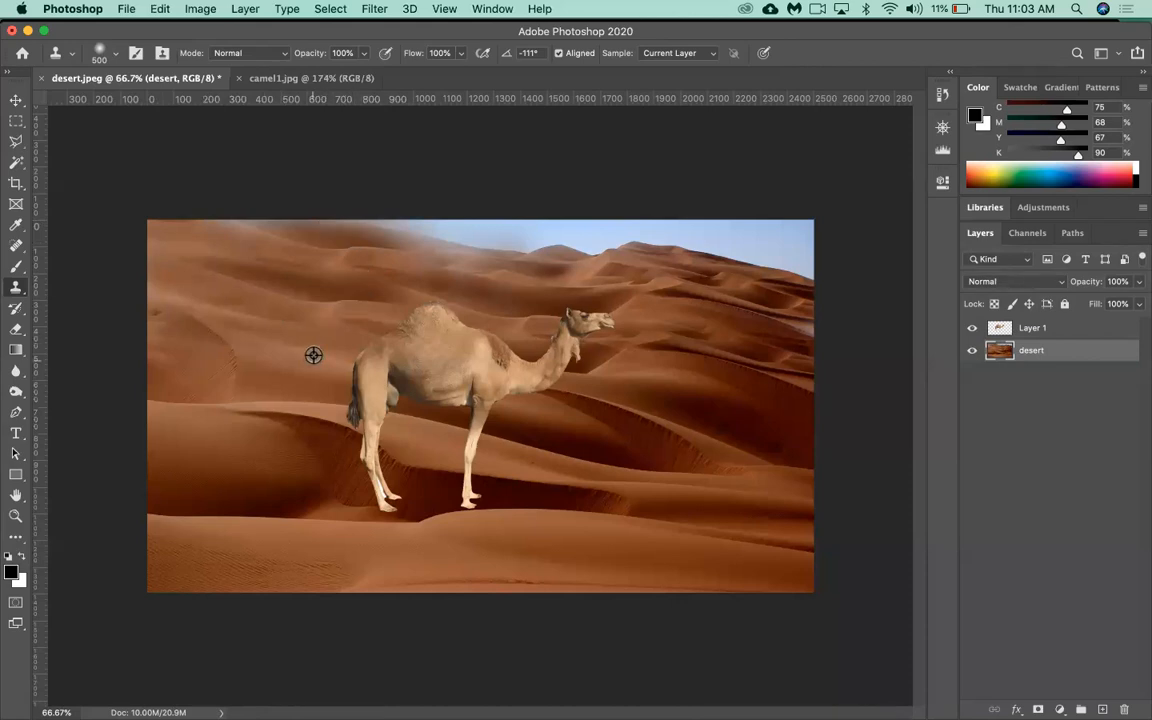
left_click_drag(424, 226, 286, 220)
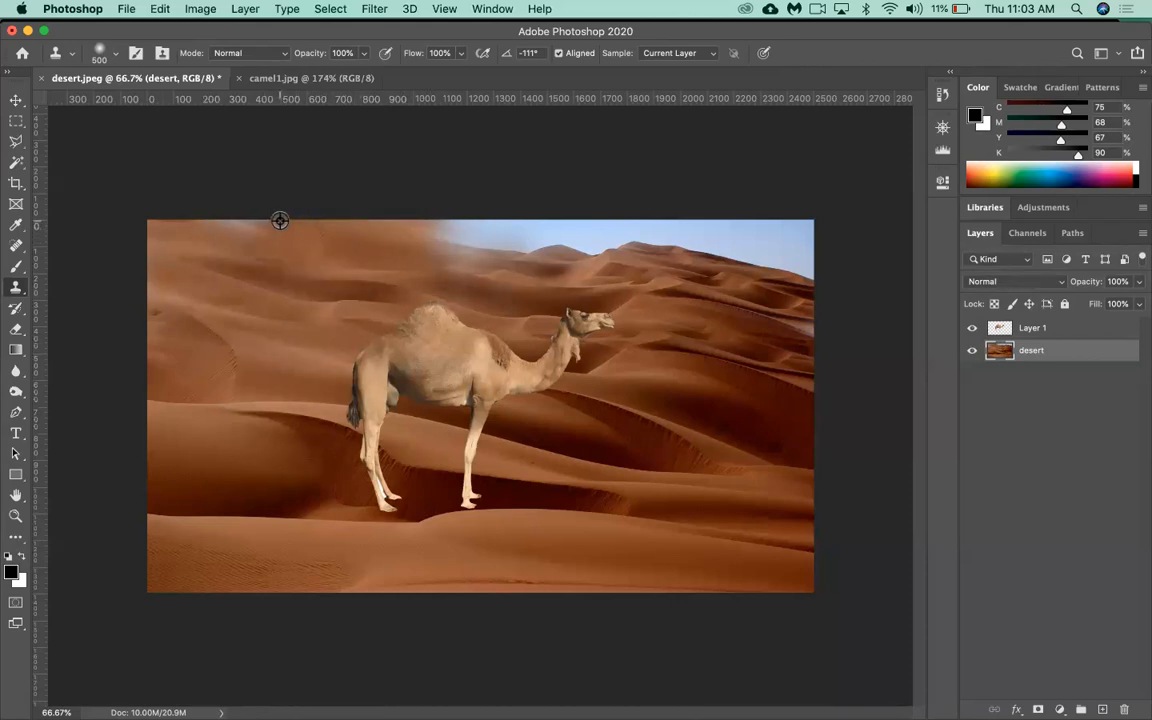
left_click(476, 227)
key("super+z")
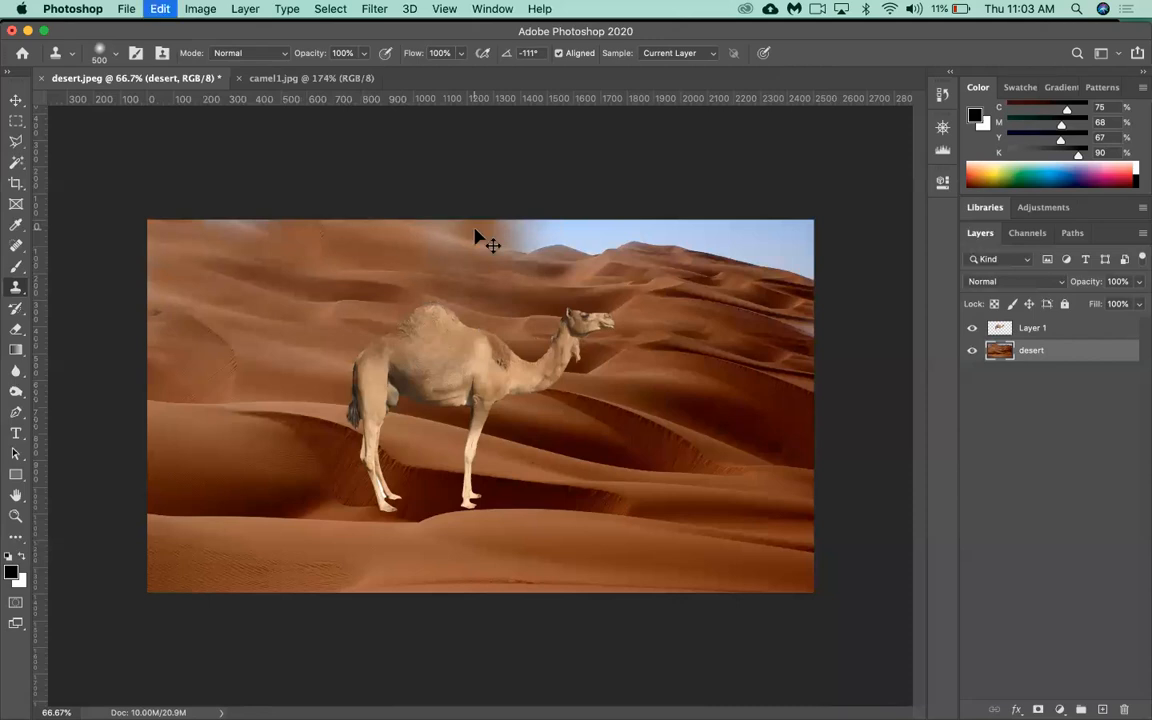
key("super+z")
key("super+z")
- Clone dune texture over the remaining sky above the camel's head and in the image's upper-right corner
mouse_move(416, 240)
left_mouse_down()
mouse_move(429, 226)
mouse_move(504, 237)
mouse_move(679, 221)
mouse_move(792, 237)
left_mouse_up()
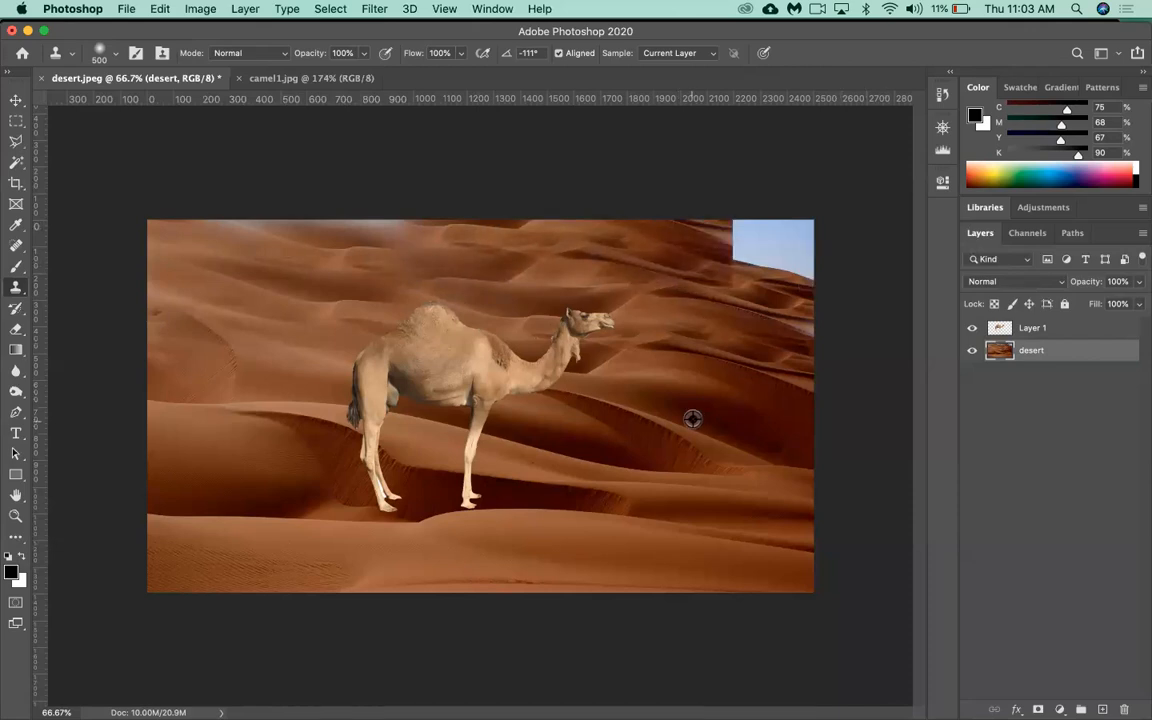
mouse_move(558, 214)
left_mouse_down()
mouse_move(578, 237)
mouse_move(690, 226)
left_mouse_up()
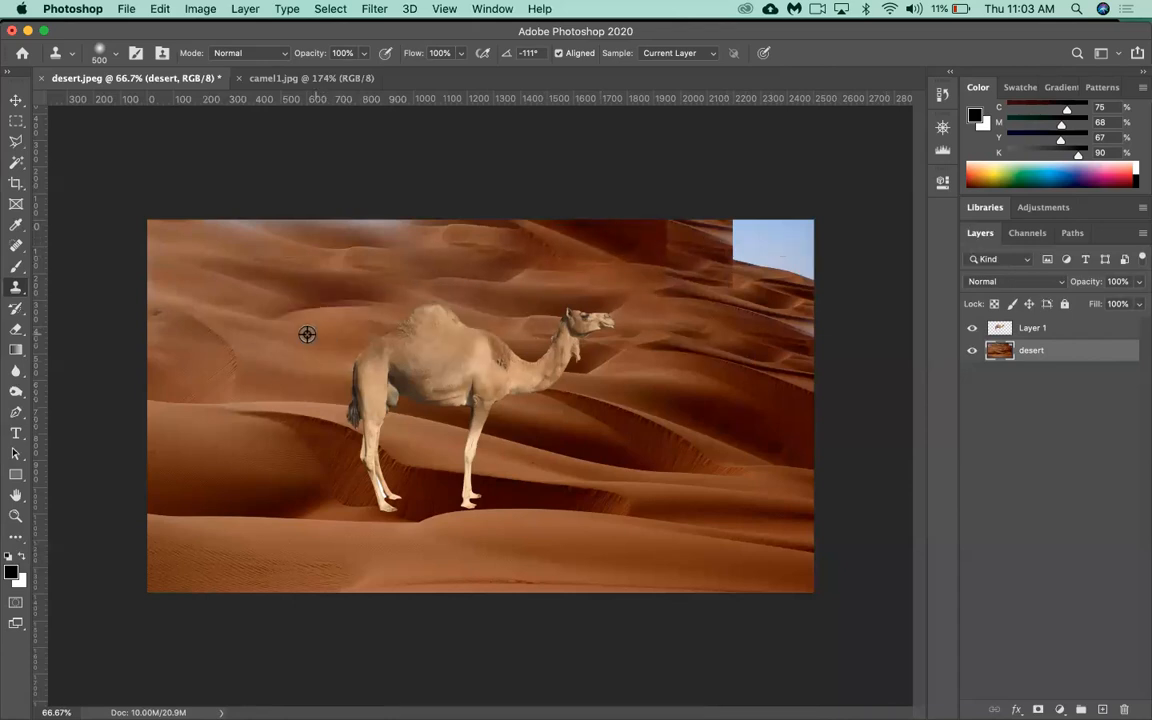
left_click(234, 349, "alt")
mouse_move(752, 258)
left_mouse_down()
mouse_move(807, 252)
mouse_move(638, 229)
mouse_move(654, 272)
mouse_move(700, 276)
mouse_move(640, 236)
mouse_move(311, 211)
mouse_move(212, 186)
mouse_move(51, 185)
left_mouse_up()
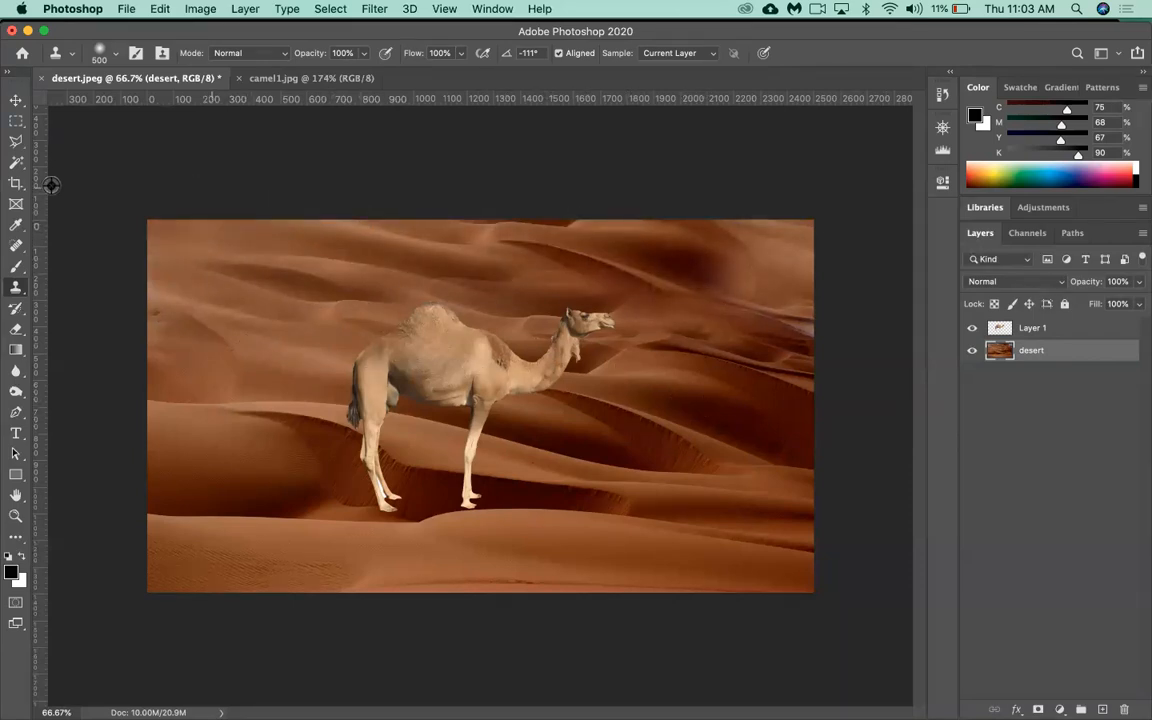
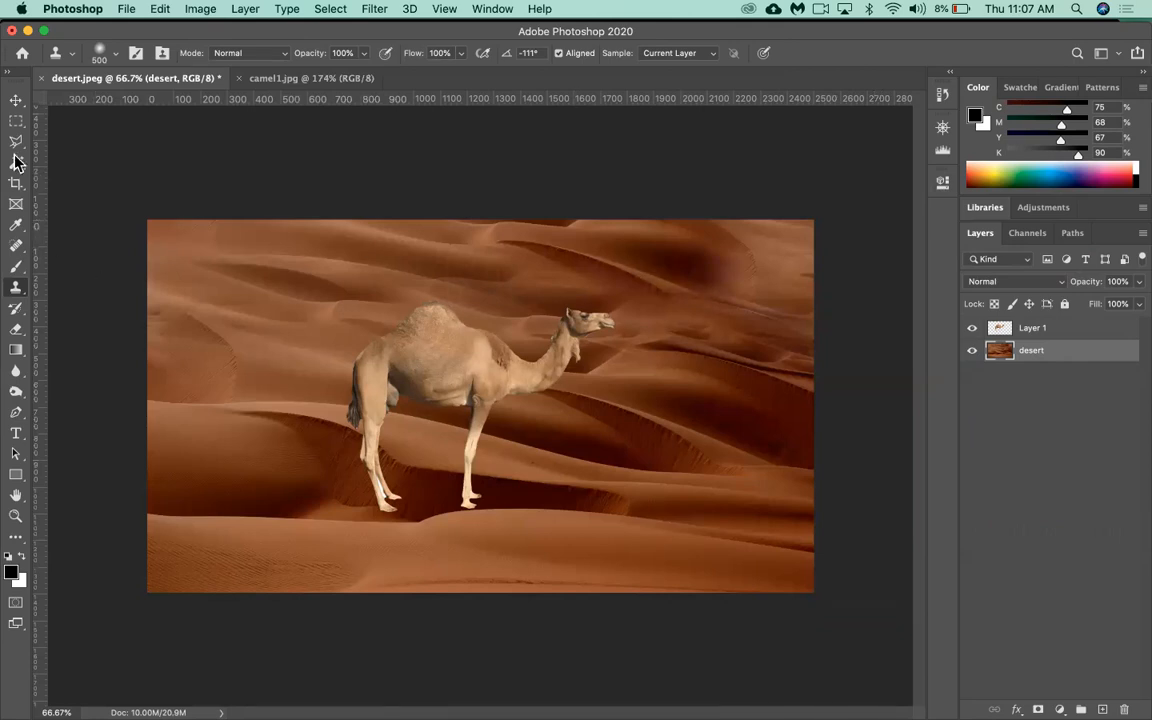
left_click(18, 103)
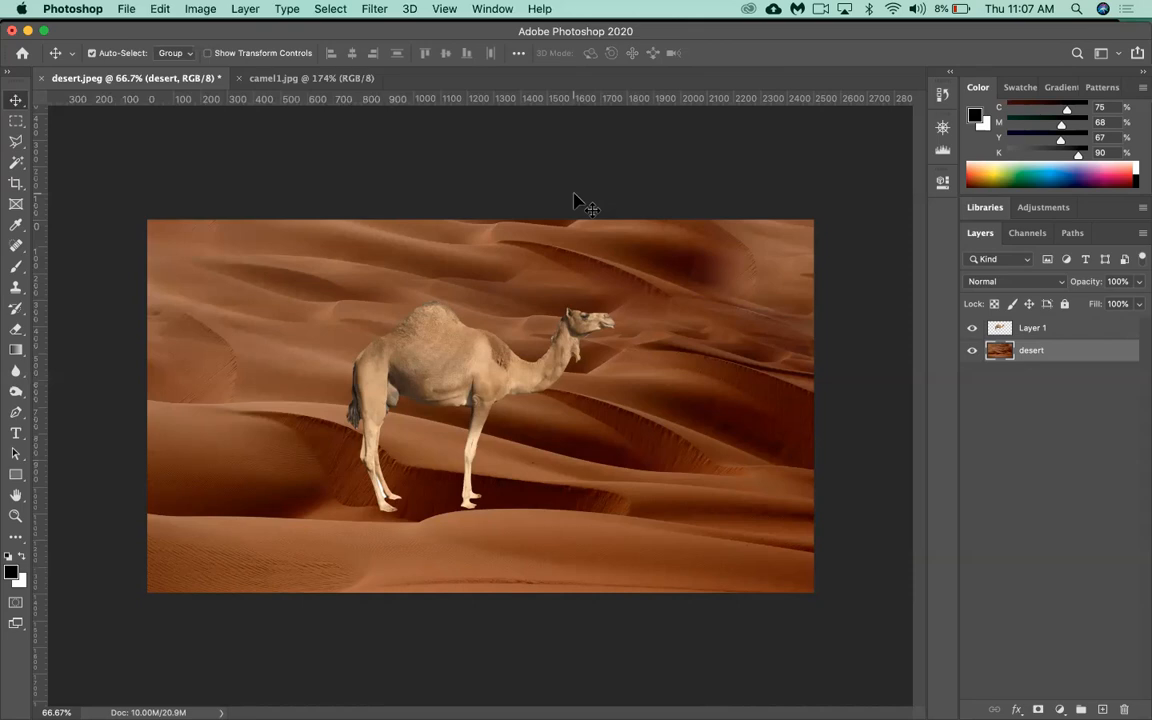
key("super+u")
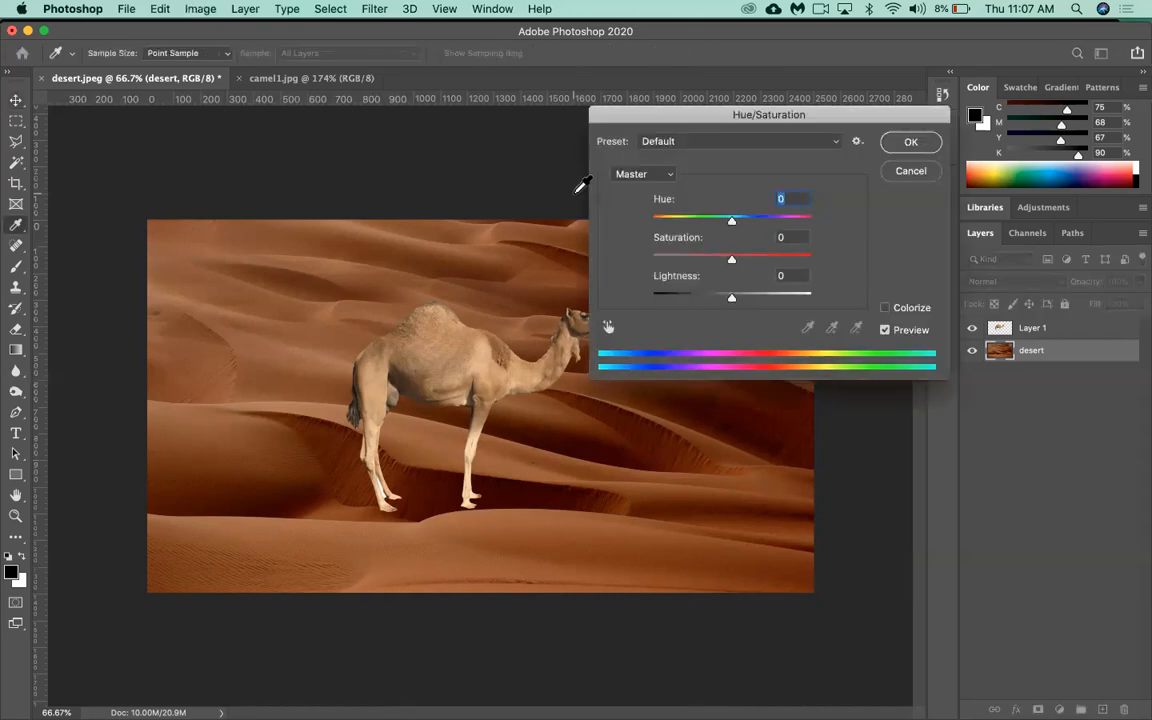
left_click_drag(677, 120, 743, 132)
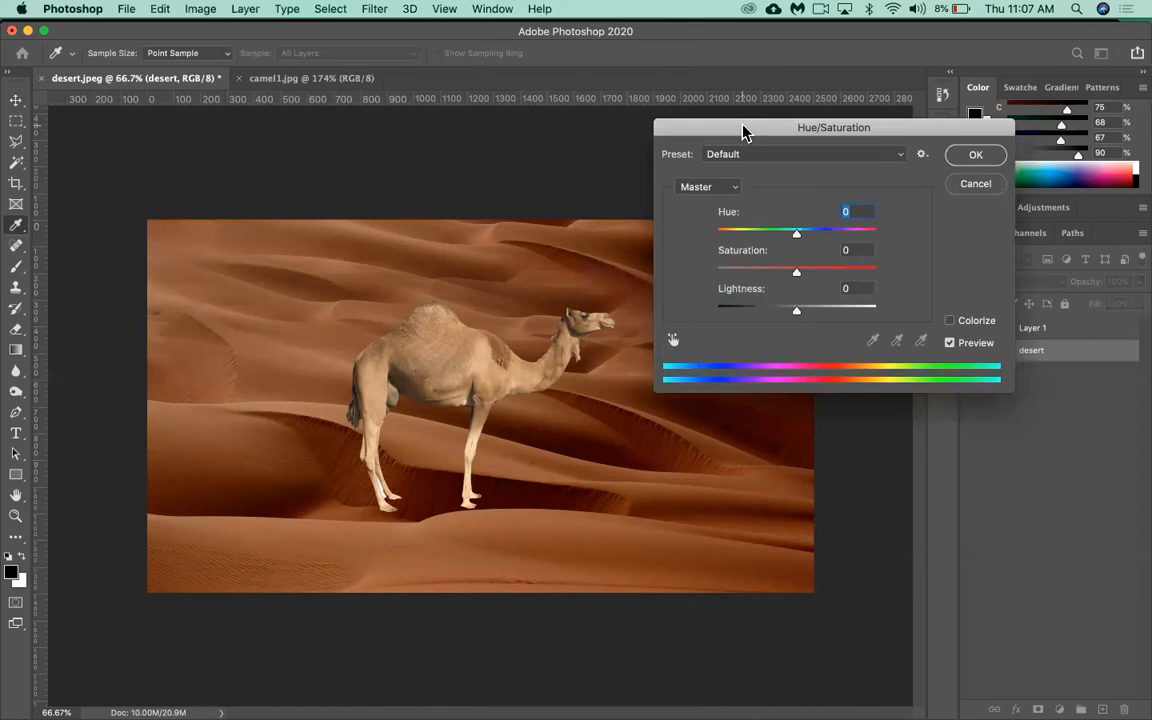
mouse_move(743, 132)
left_mouse_down()
mouse_move(733, 129)
mouse_move(761, 121)
left_mouse_up()
left_click(969, 185)
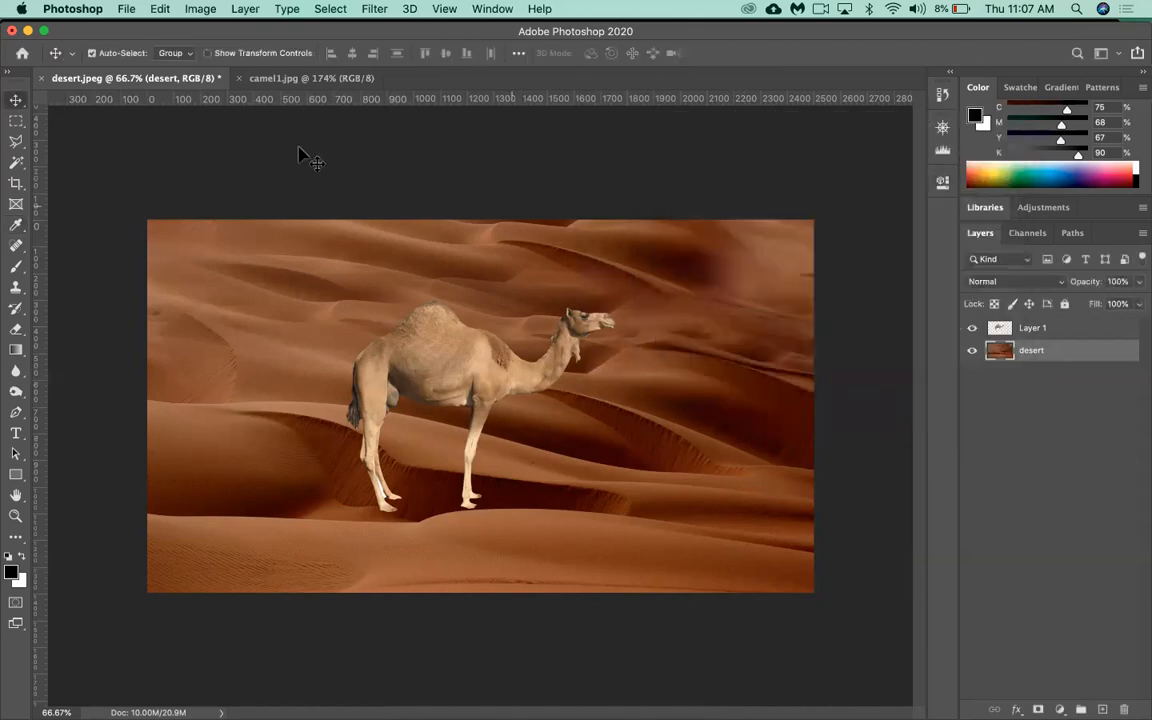
- Open the Hue/Saturation adjustment for the desert layer and place its dialog clear of the camel
left_click(199, 12)
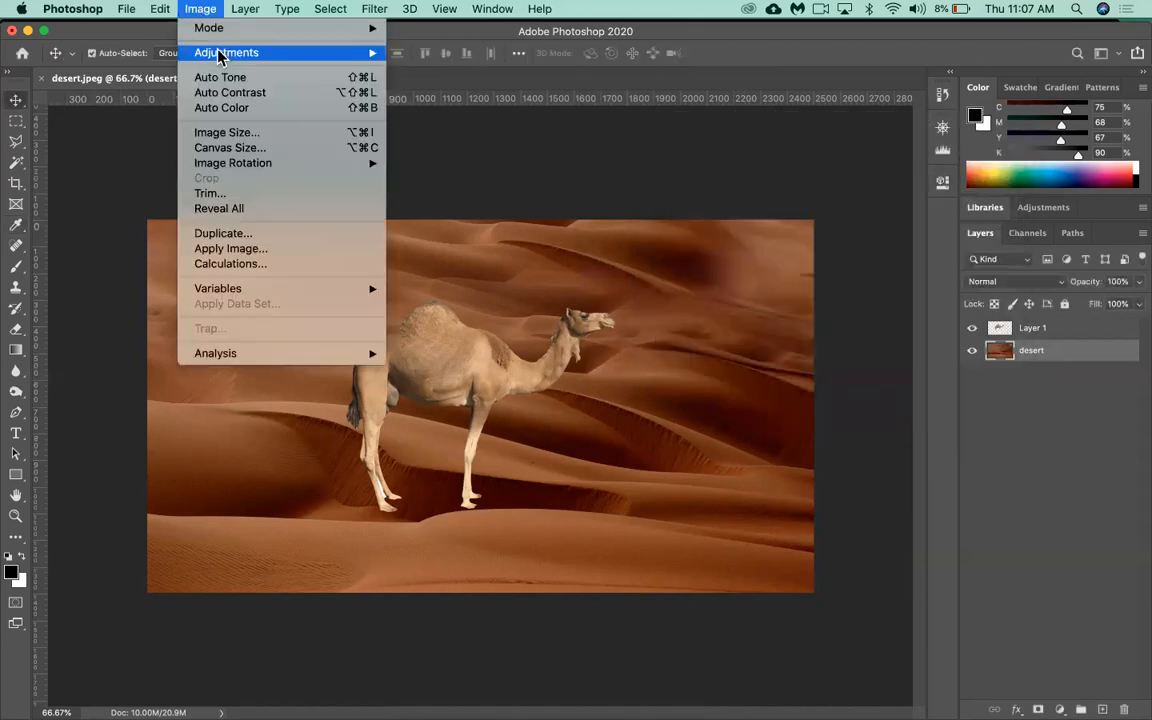
mouse_move(220, 55)
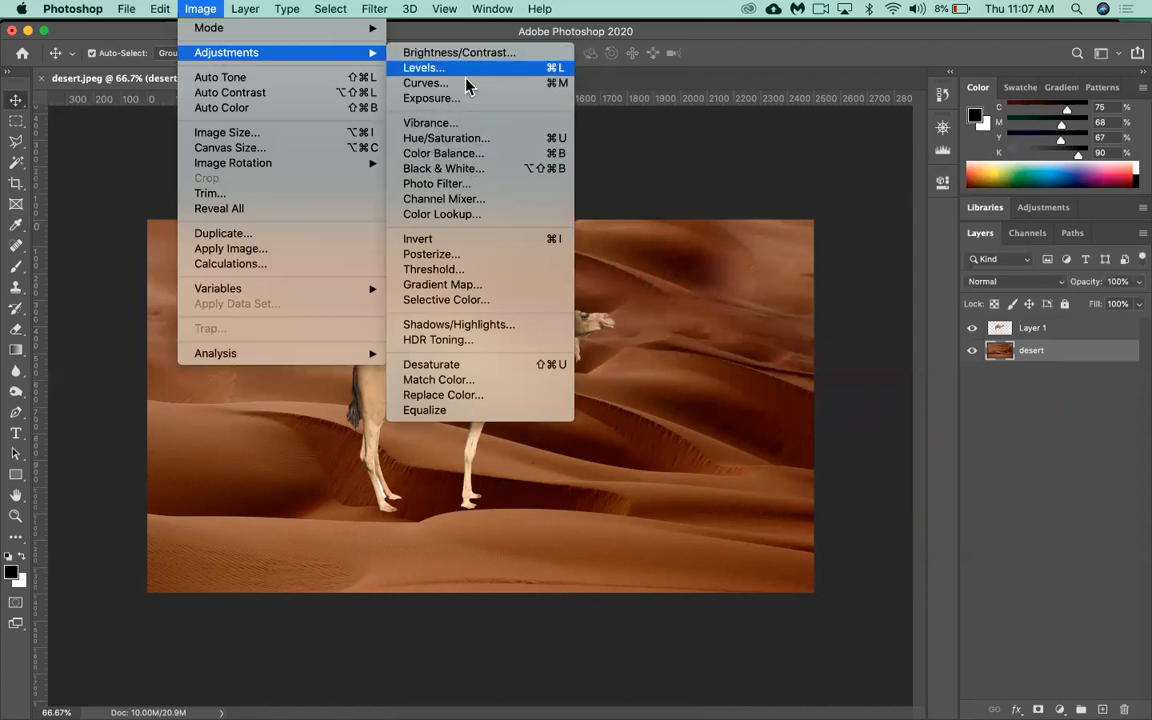
left_click(545, 142)
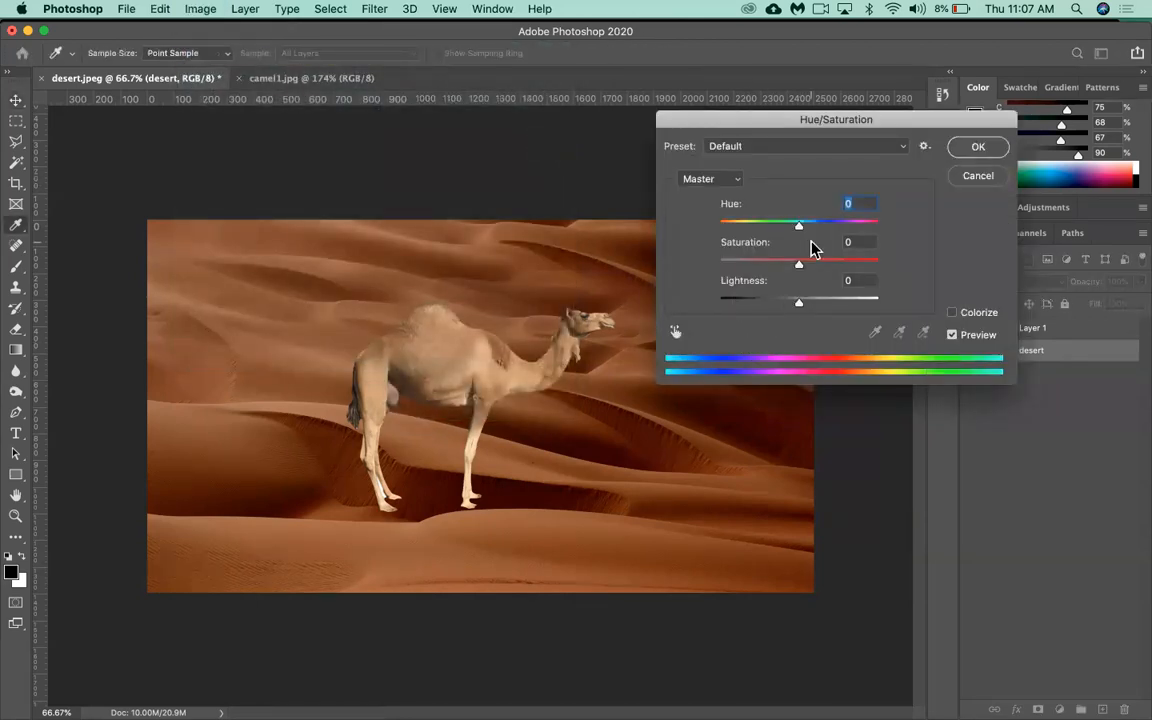
left_click_drag(753, 120, 800, 118)
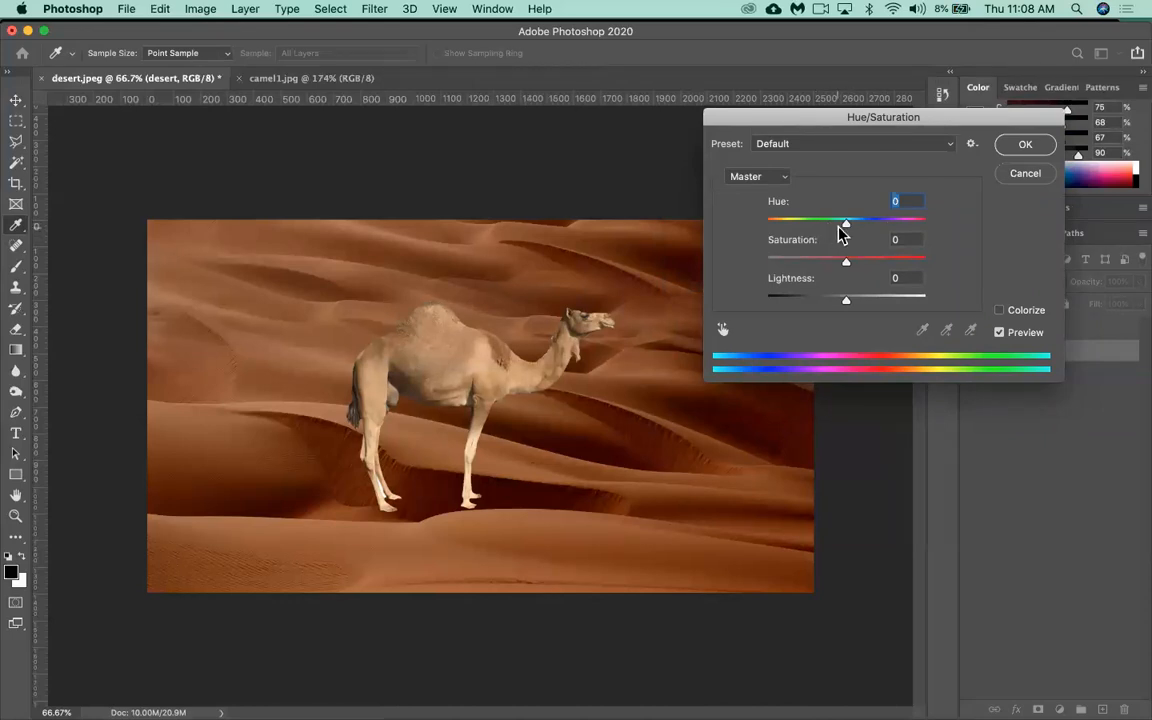
- Try hue shifts of -34 and +37 on the desert layer, and return the hue to 0
left_click_drag(848, 224, 820, 229)
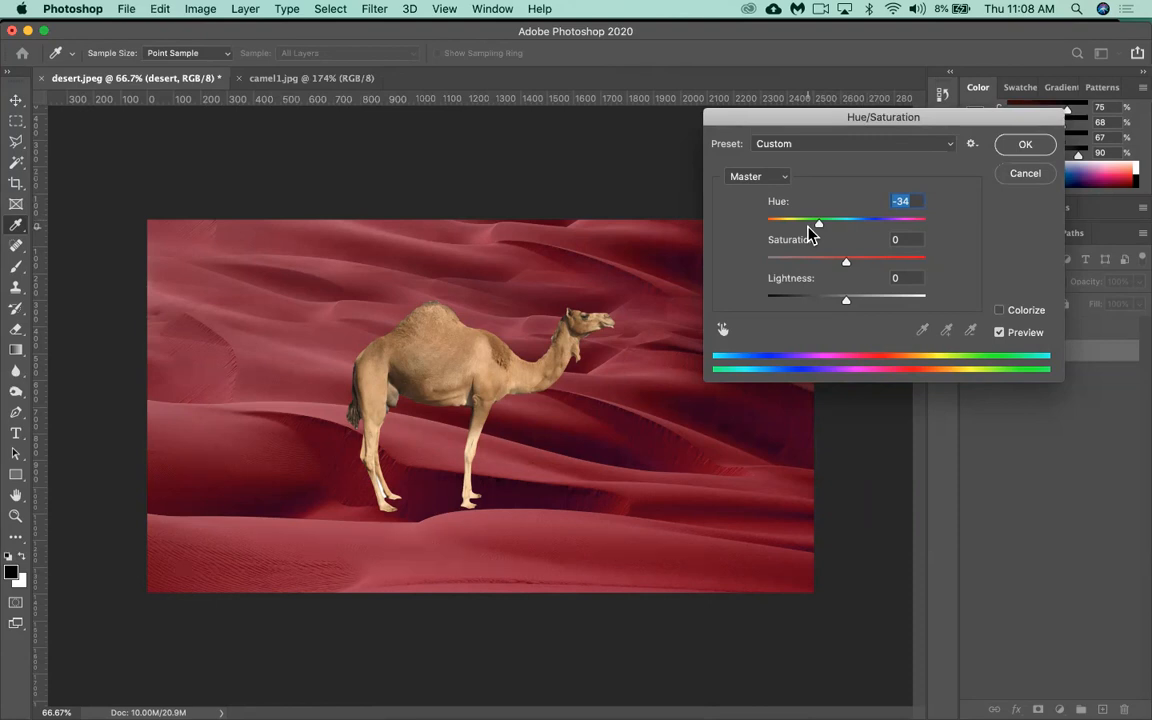
left_click_drag(818, 225, 877, 231)
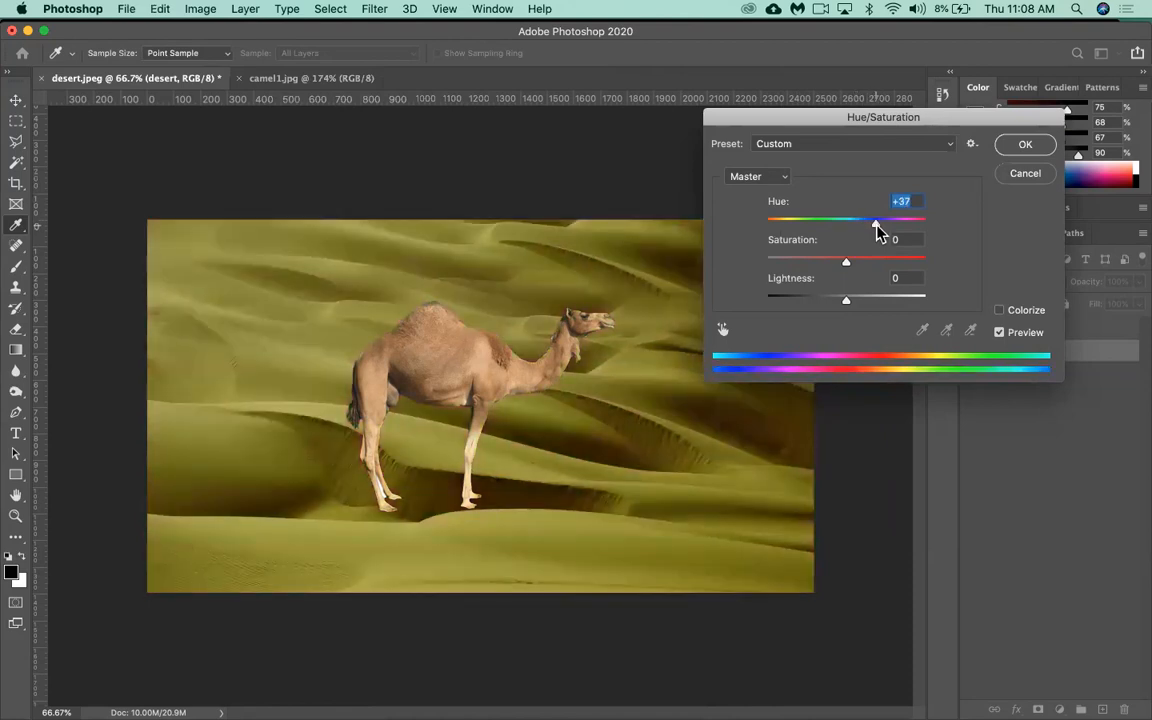
left_click_drag(877, 231, 846, 228)
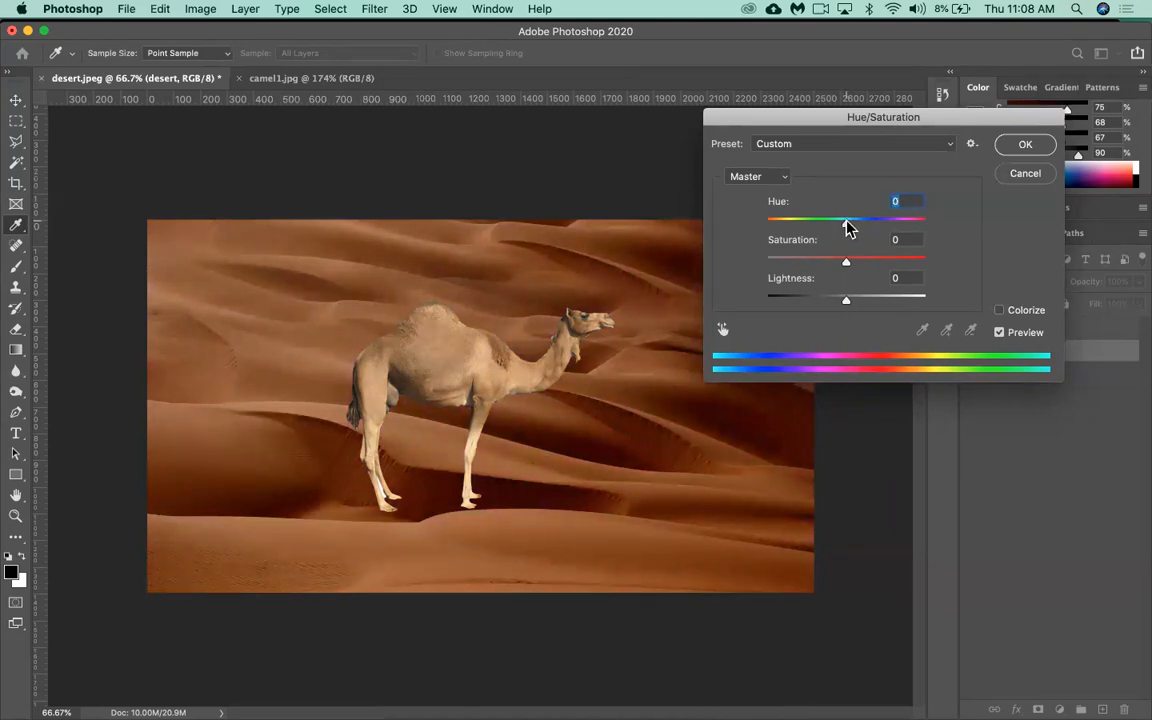
- Colorize the desert layer teal with hue 175 and saturation 45, and apply the adjustment
left_click(999, 311)
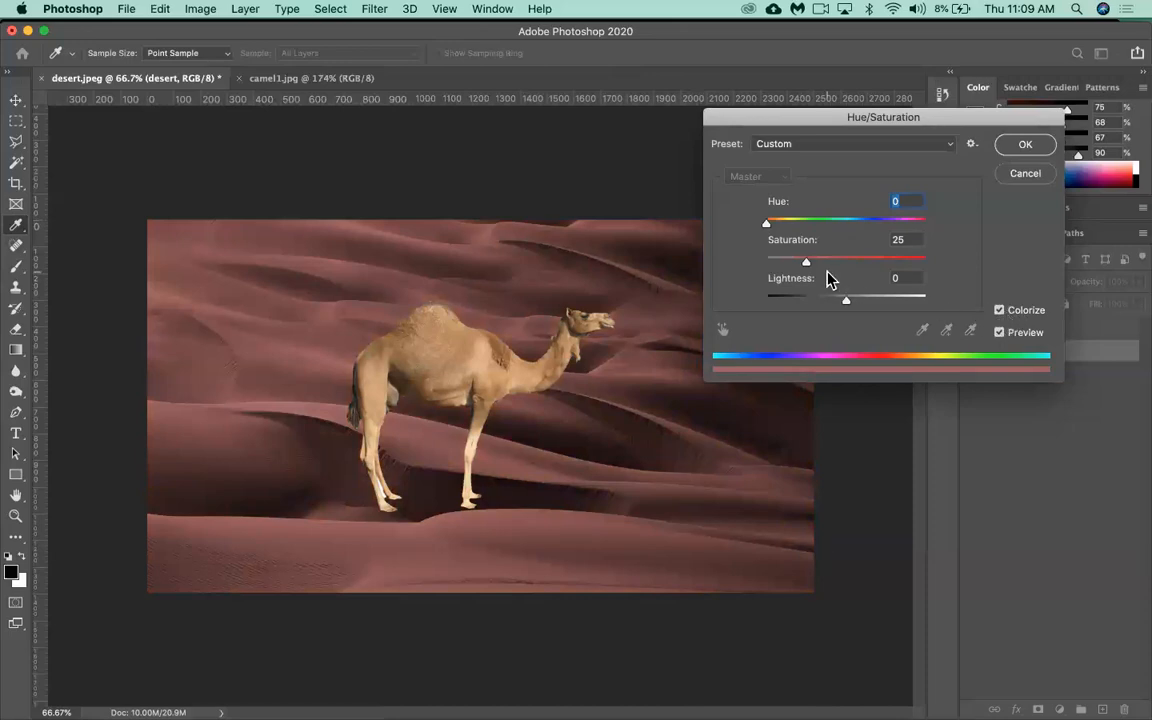
left_click_drag(766, 226, 818, 226)
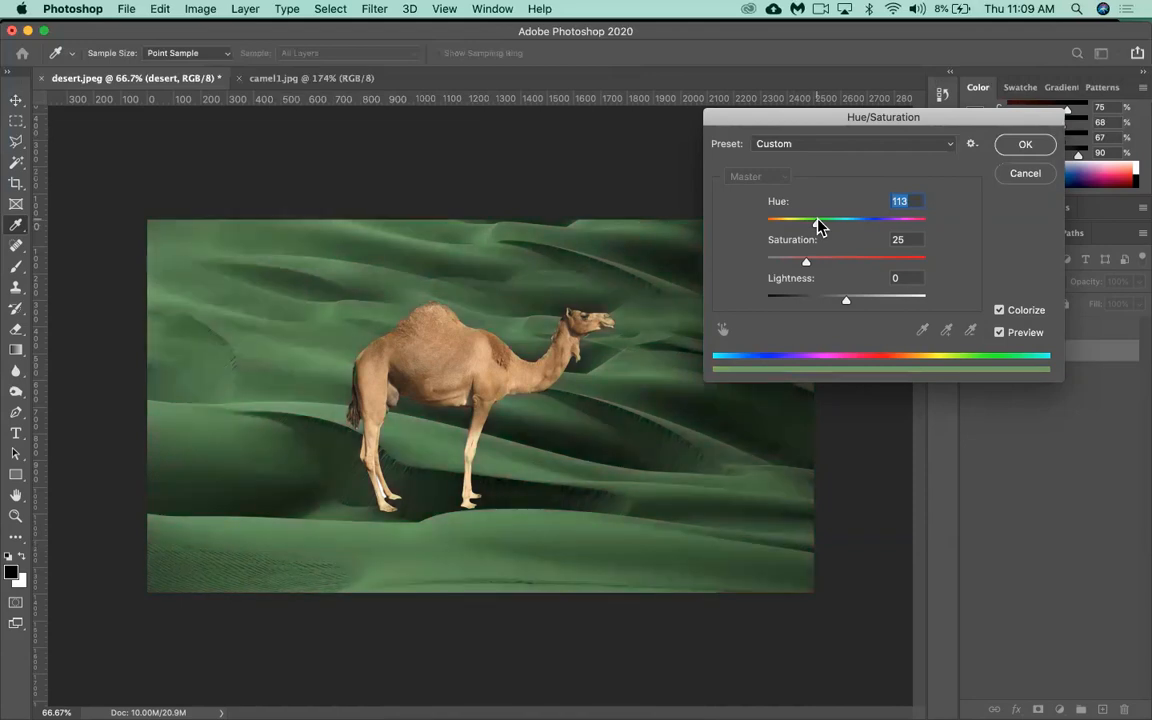
left_click_drag(818, 226, 905, 228)
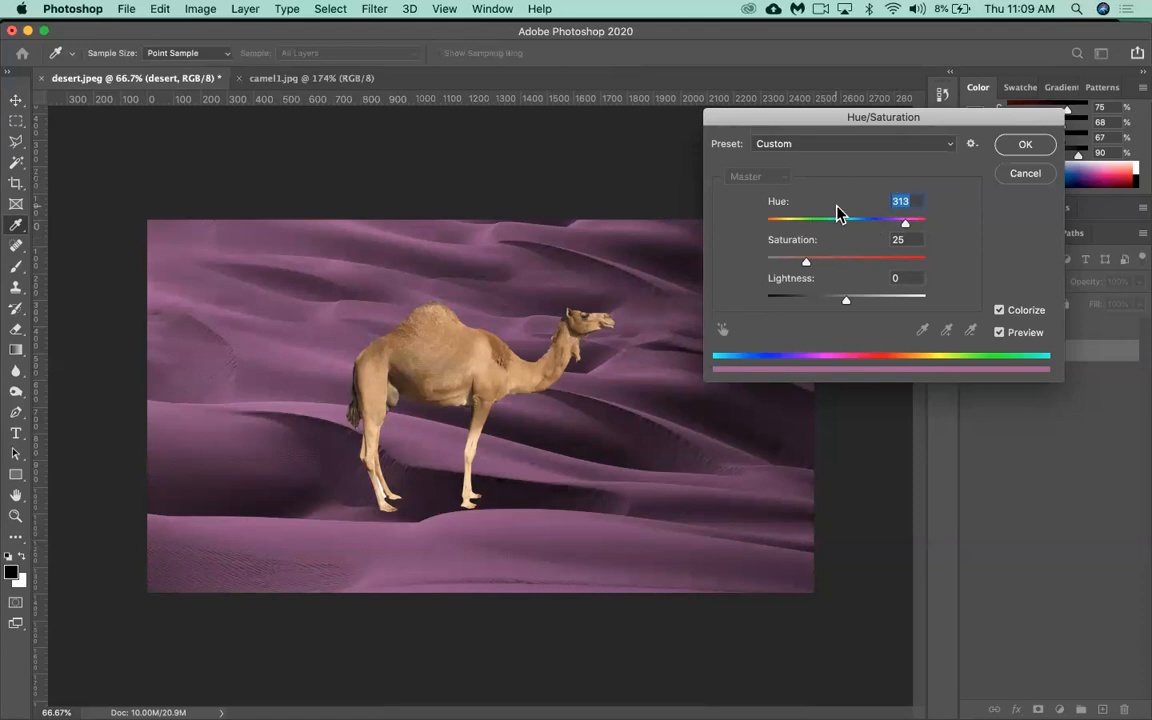
left_click_drag(905, 222, 848, 234)
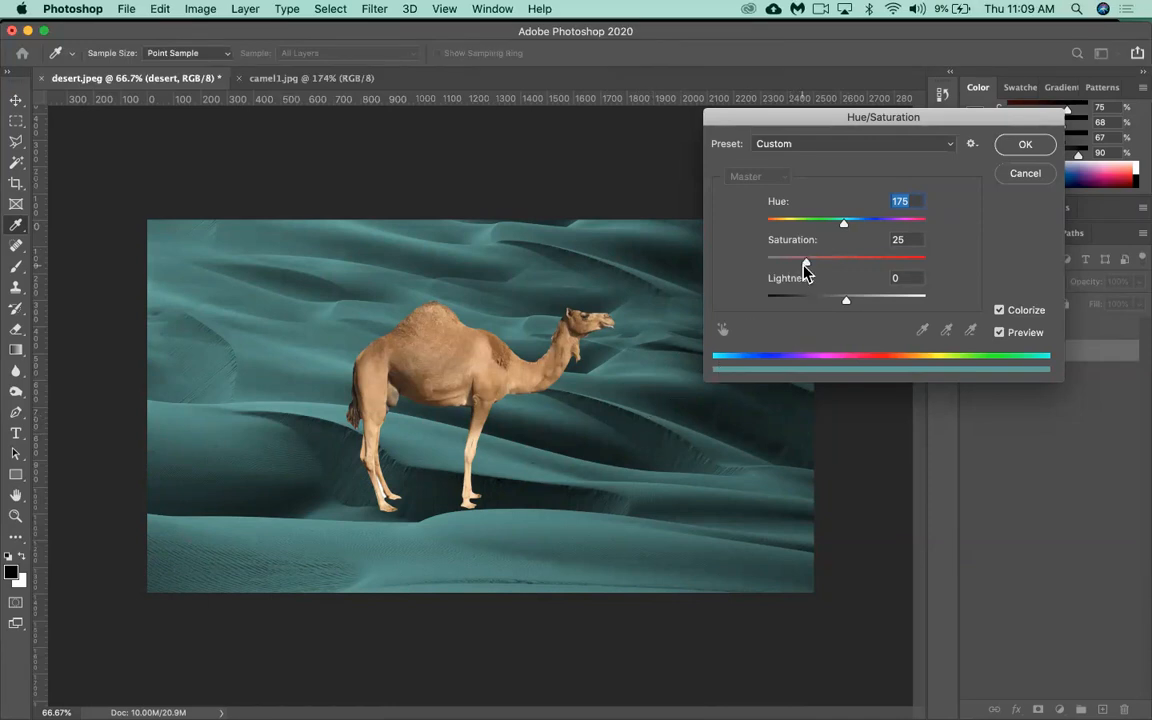
left_click_drag(806, 262, 715, 270)
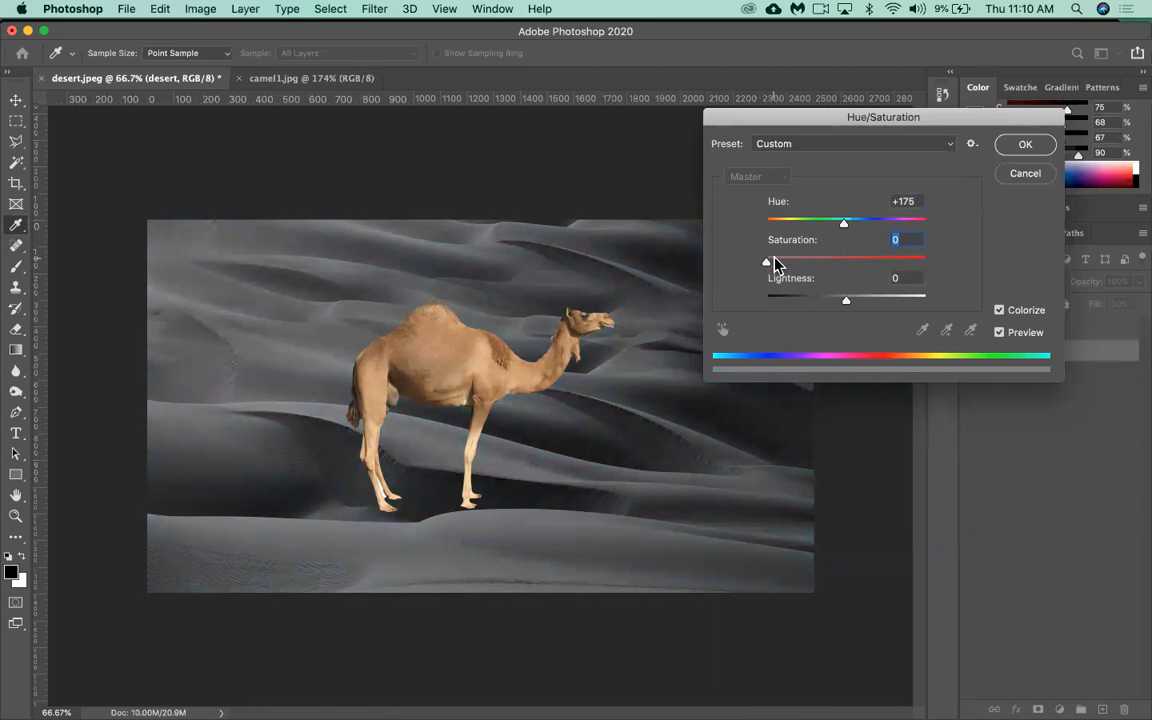
left_click_drag(767, 268, 840, 268)
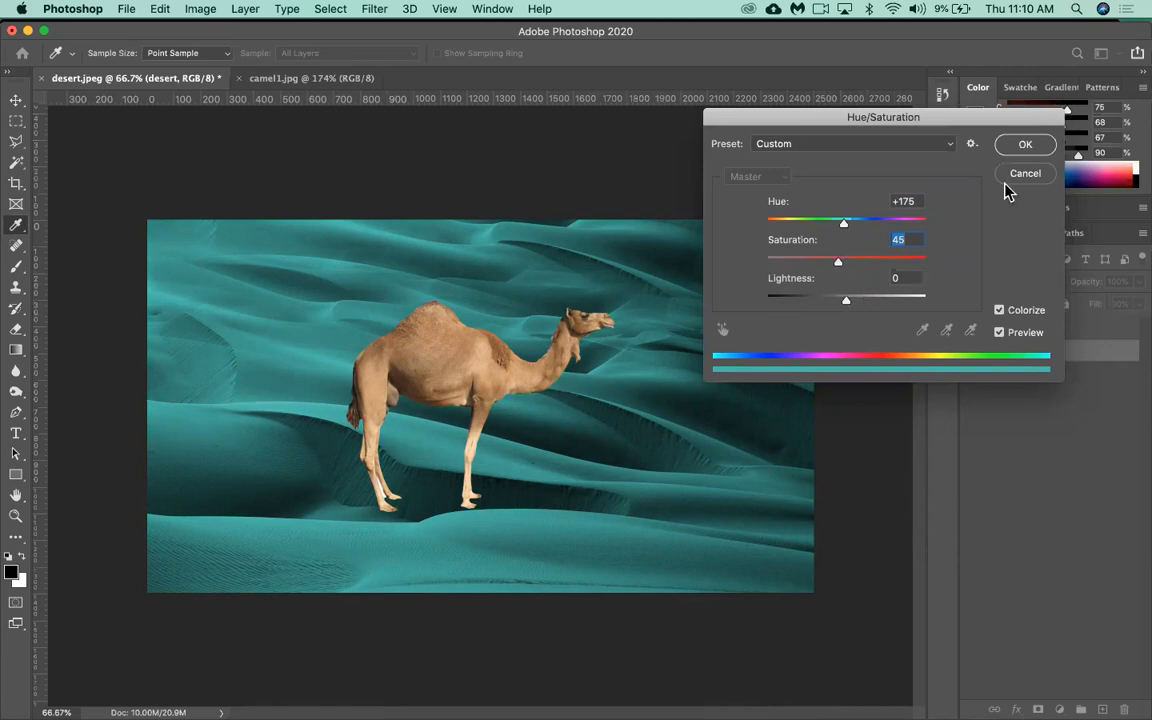
left_click(1027, 147)
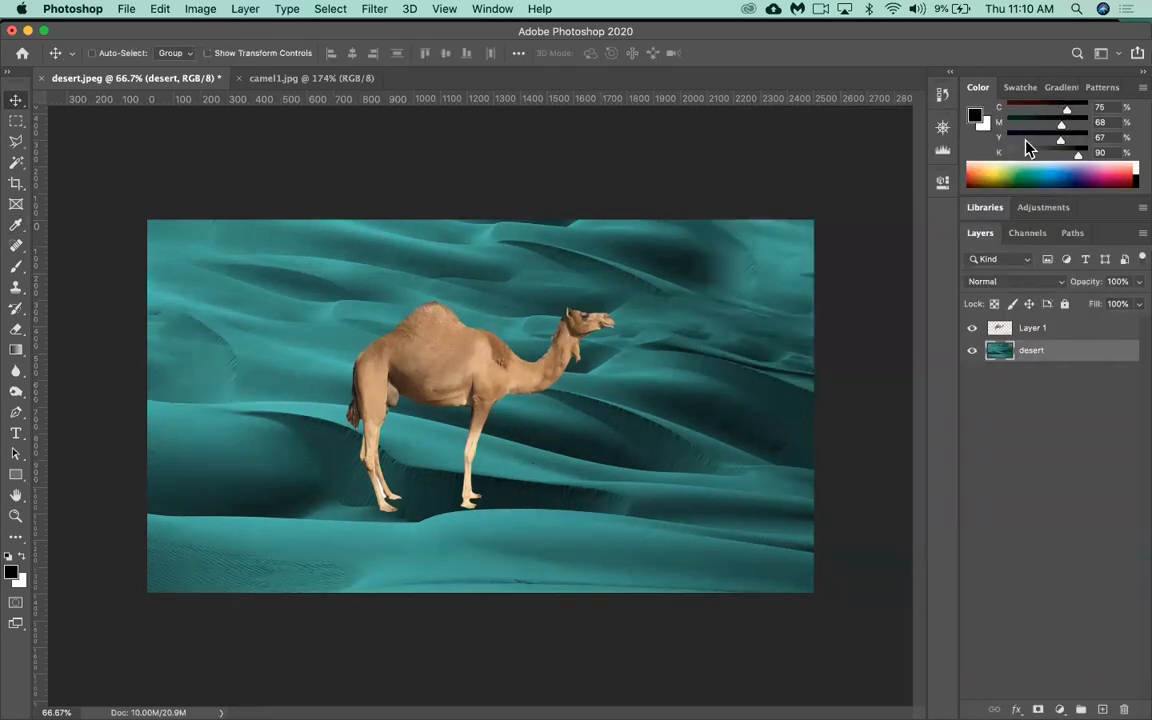
- Apply Levels to the desert layer with the black input at 24 and the white input at 246
key("super+l")
left_click_drag(735, 127, 939, 132)
left_click_drag(774, 319, 793, 321)
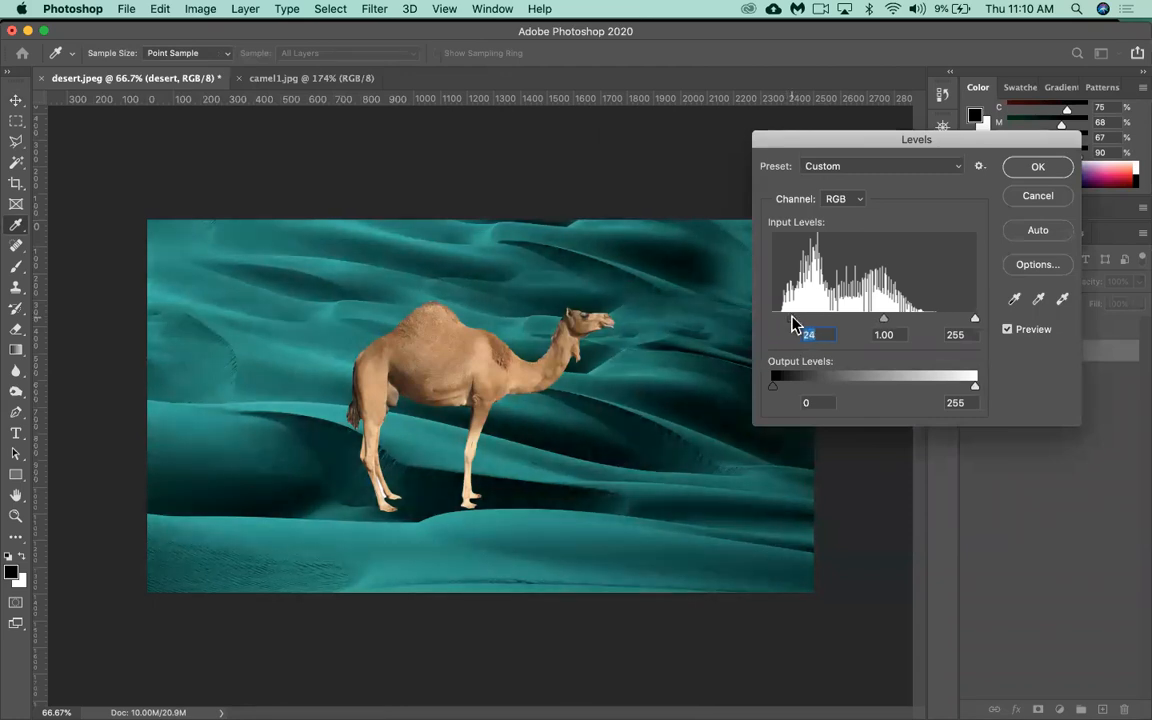
left_click_drag(976, 320, 962, 326)
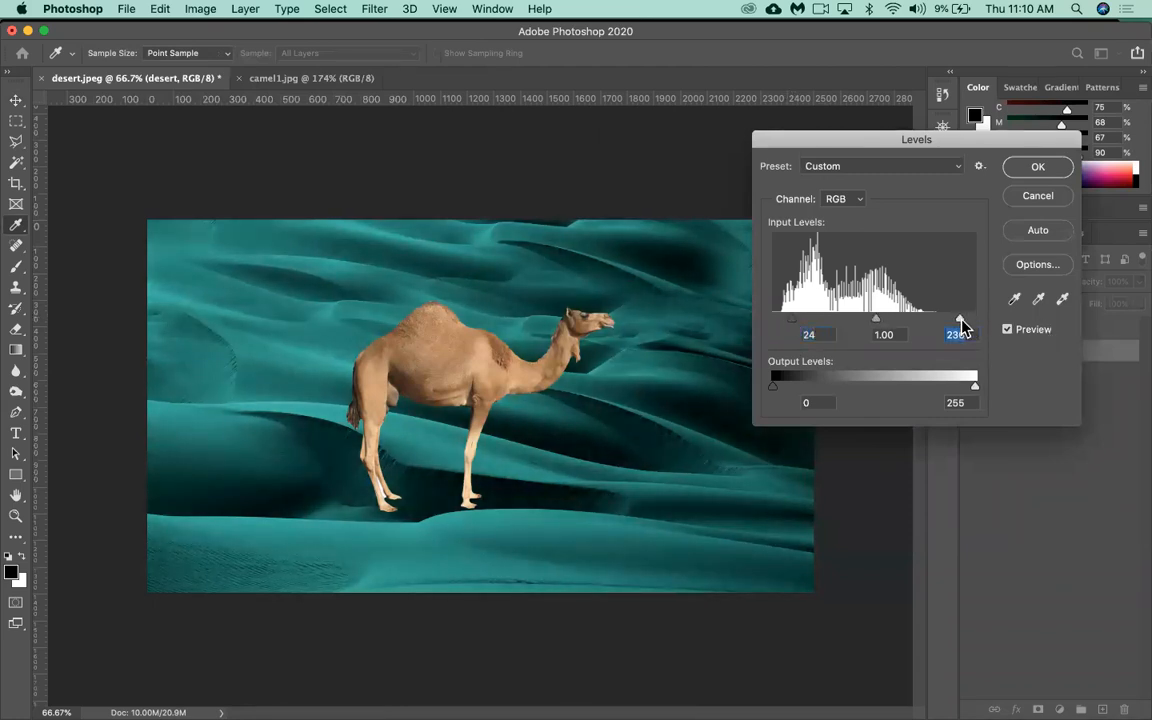
left_click_drag(965, 322, 968, 322)
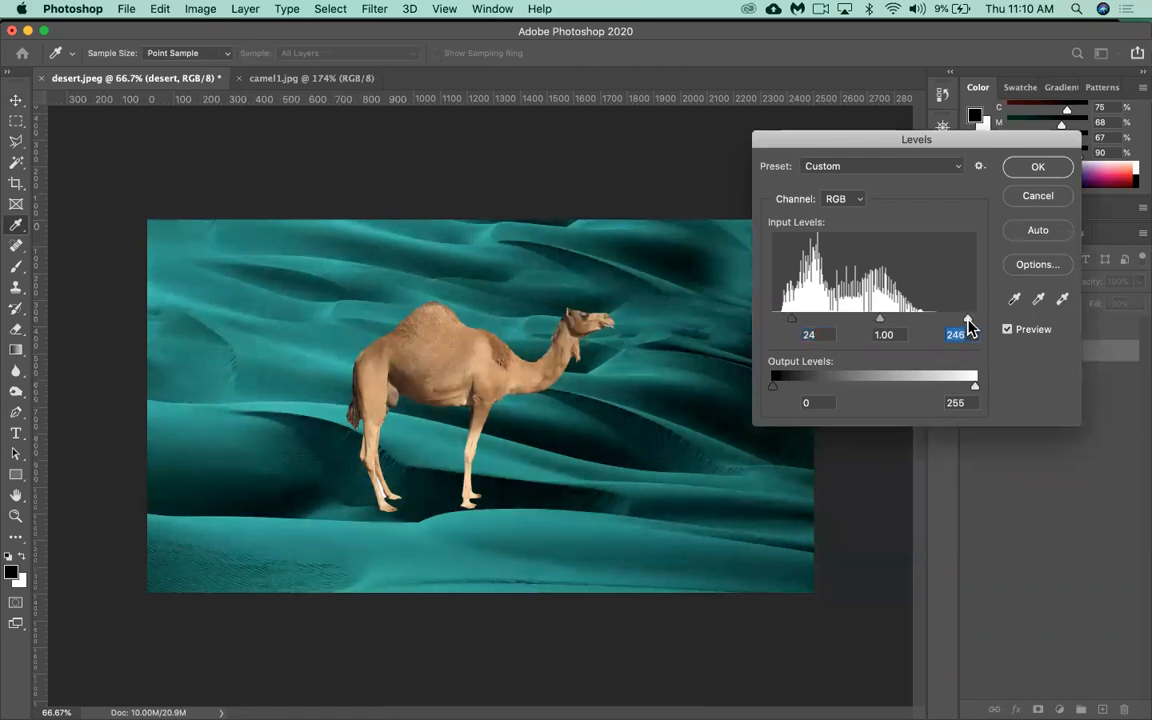
left_click(1037, 168)
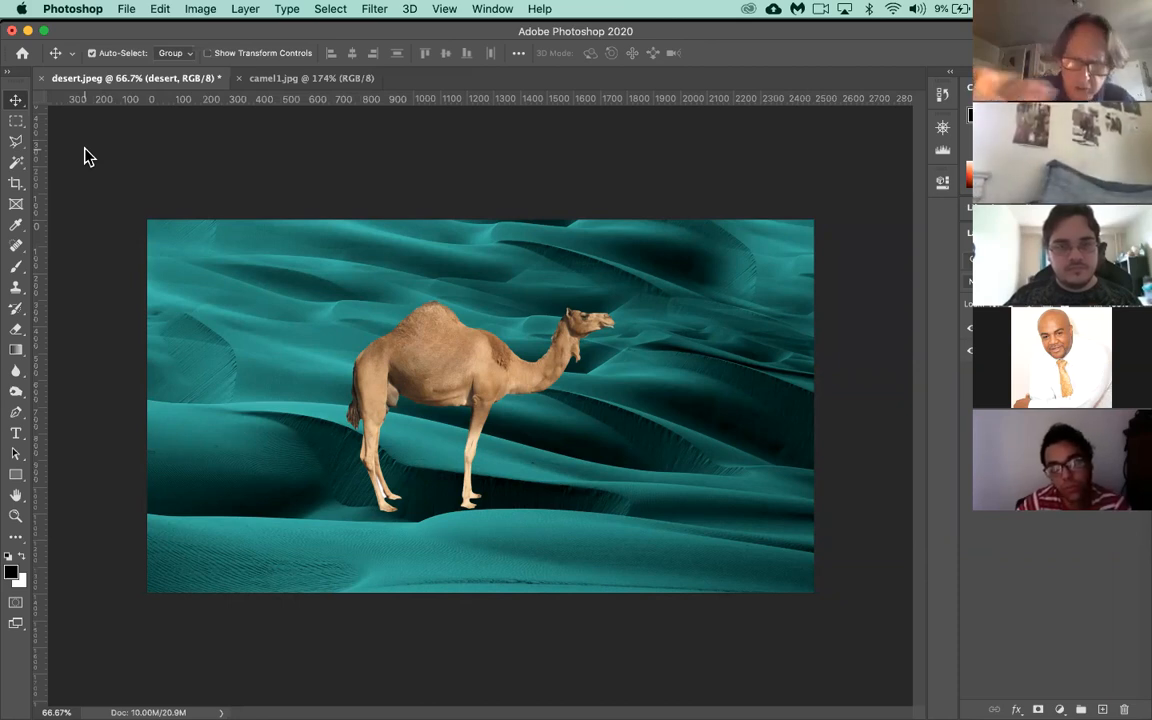
- Start saving the document as a new file, with Photoshop as the format
left_click(125, 9)
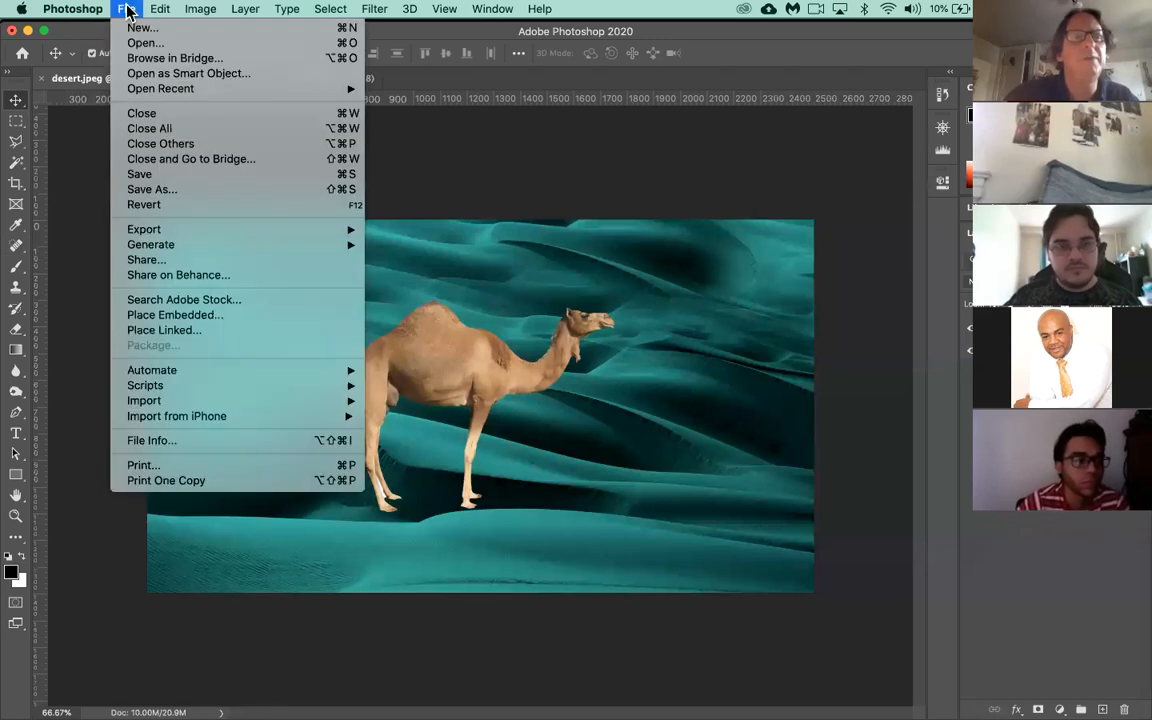
left_click(150, 189)
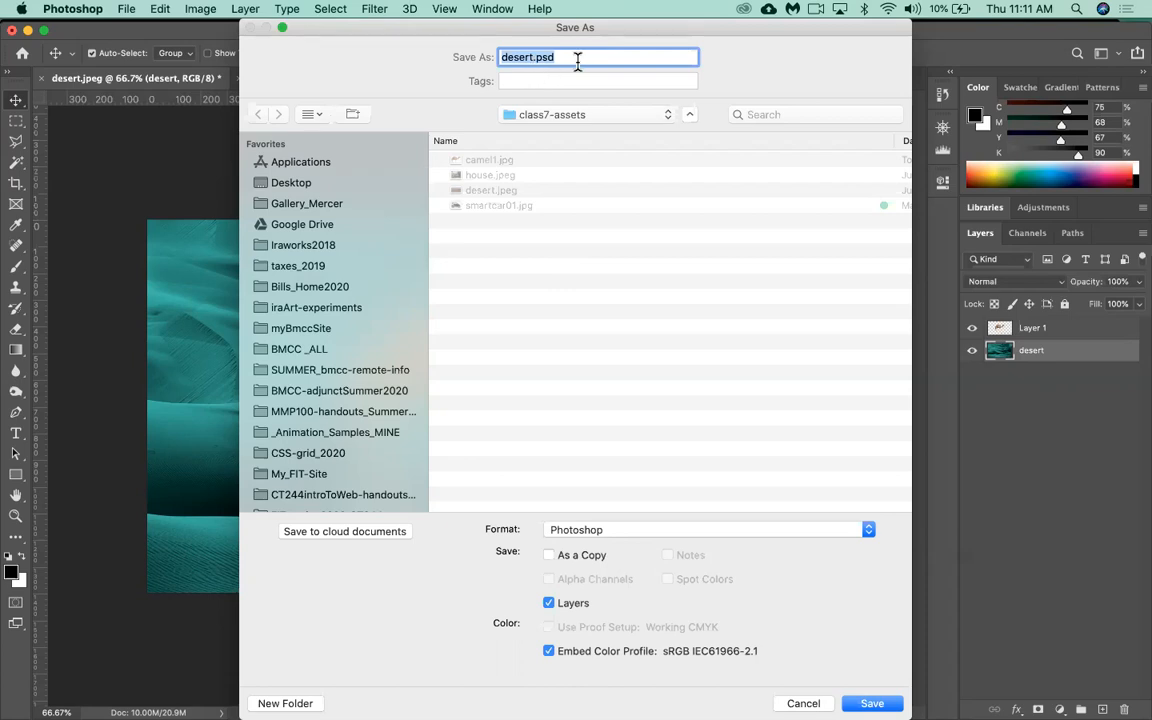
left_click_drag(570, 44, 543, 44)
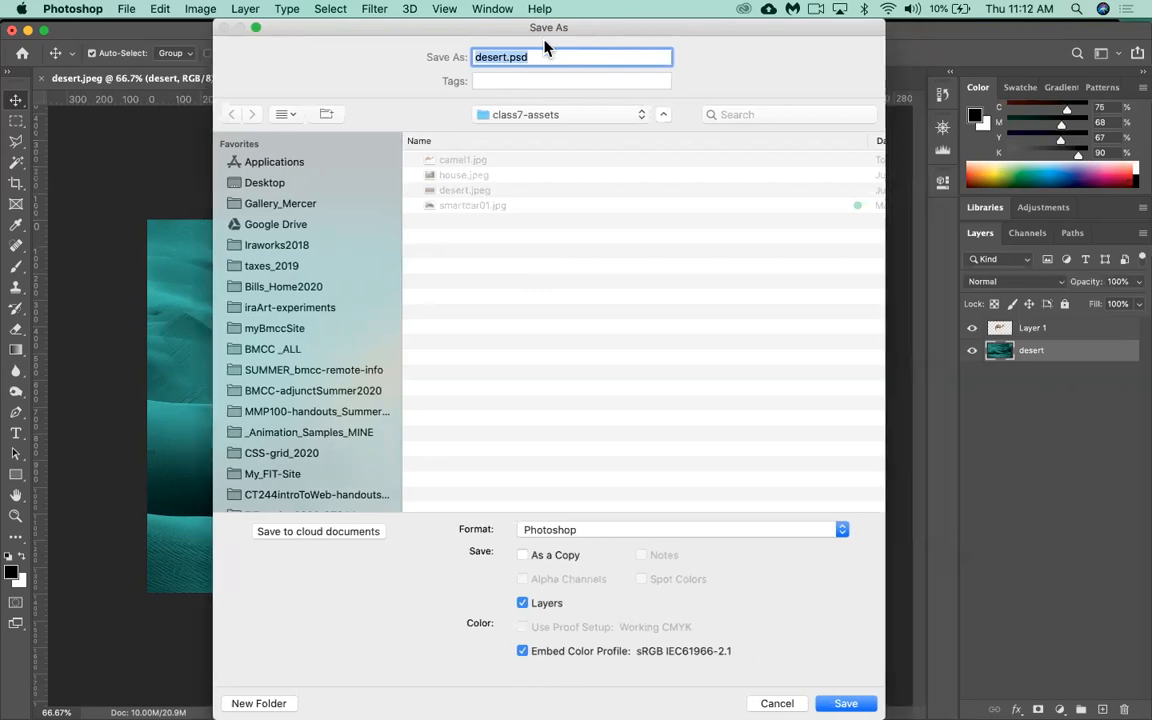
left_click(647, 527)
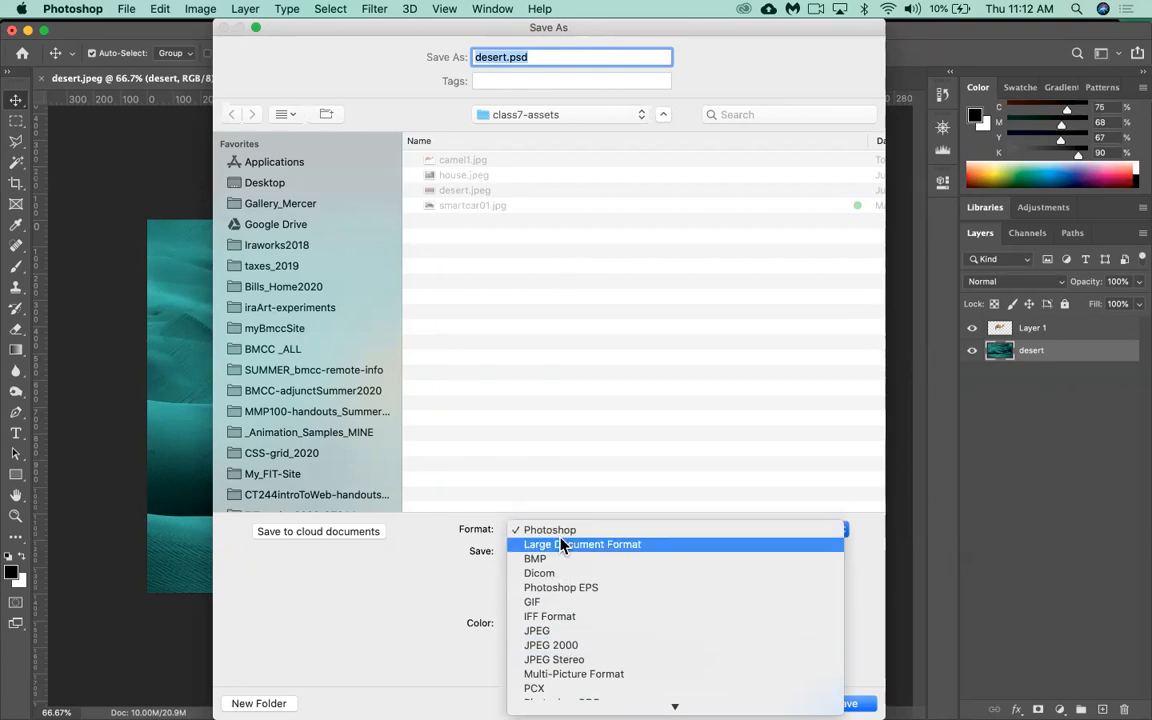
mouse_move(570, 708)
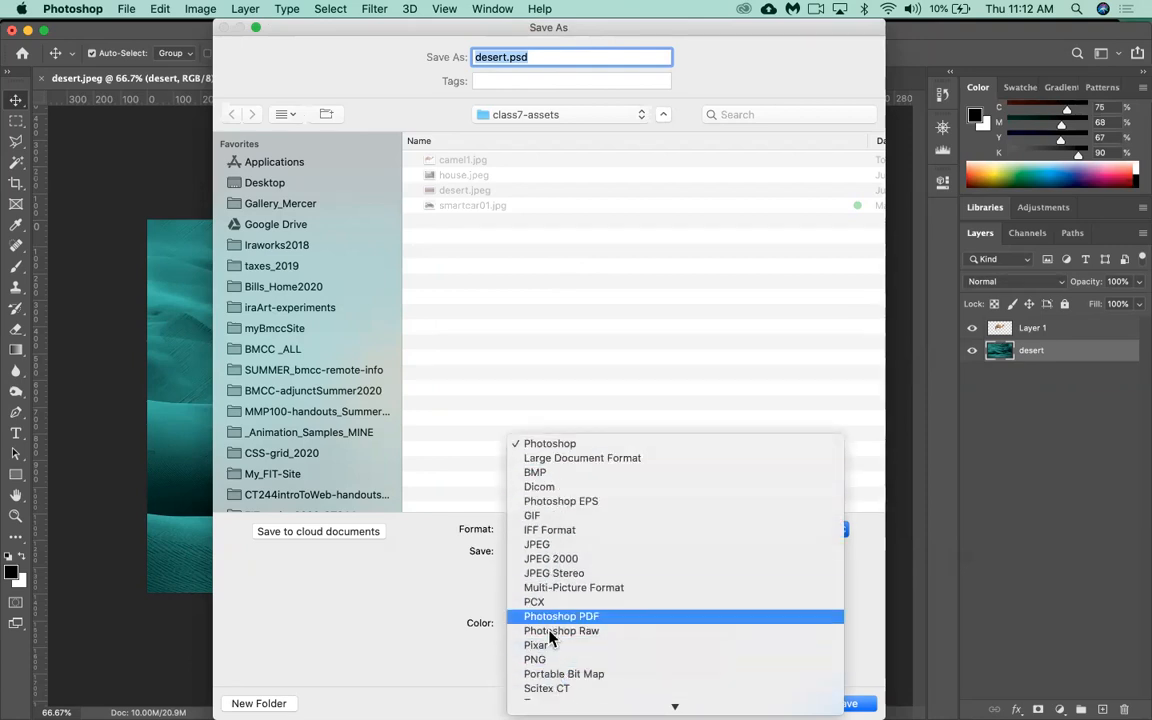
left_click(564, 444)
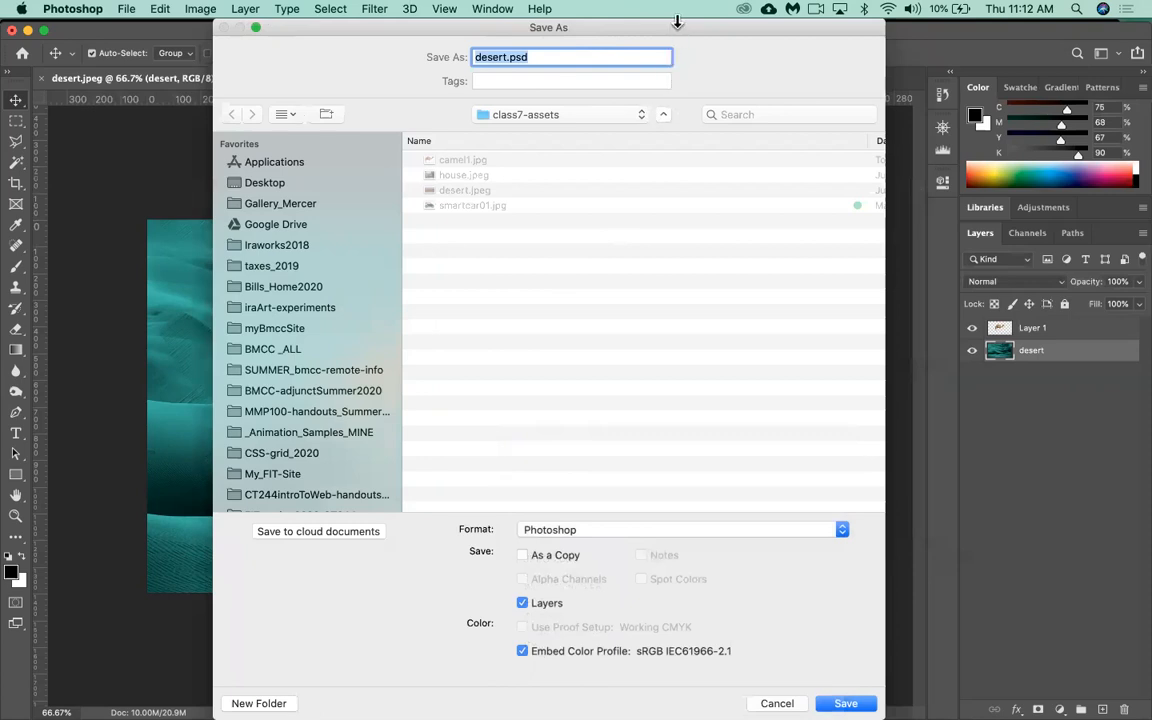
- Name the new file desert-and-camel.psd
left_click_drag(682, 30, 753, 237)
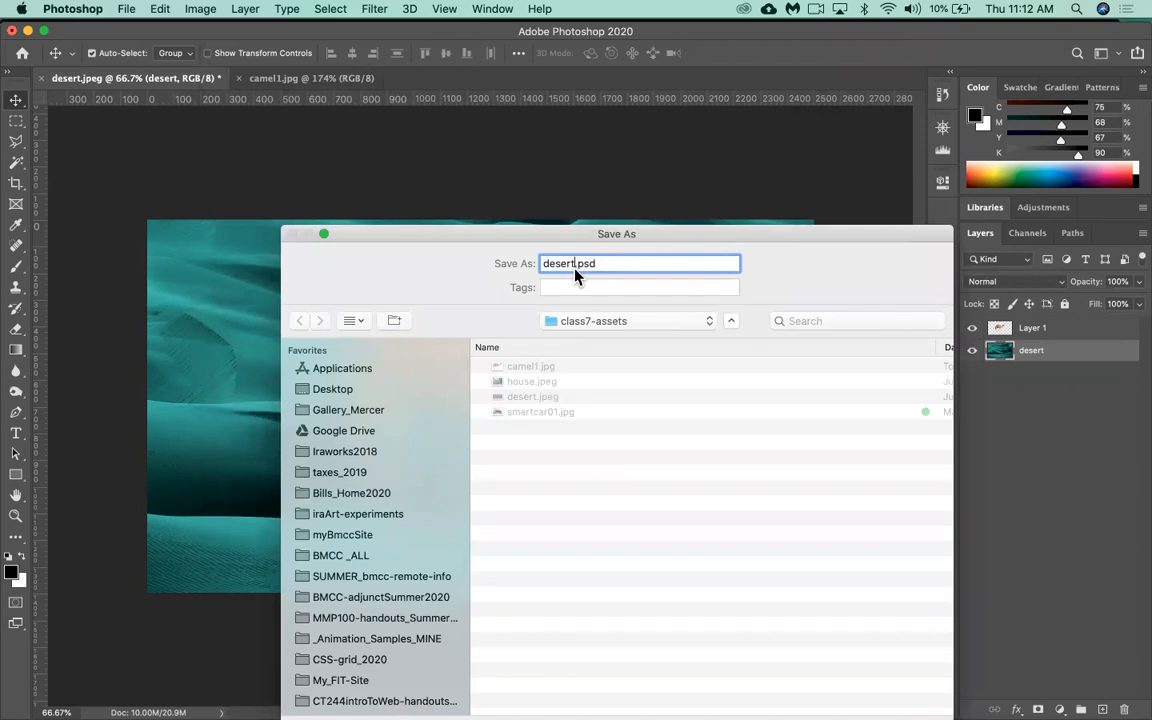
type("and aca")
type("mel")
key("BackSpace")
key("BackSpace")
key("BackSpace")
key("BackSpace")
key("BackSpace")
key("BackSpace")
key("BackSpace")
key("BackSpace")
key("BackSpace")
key("BackSpace")
key("BackSpace")
type("-and-camel")
left_click_drag(658, 237, 574, 144)
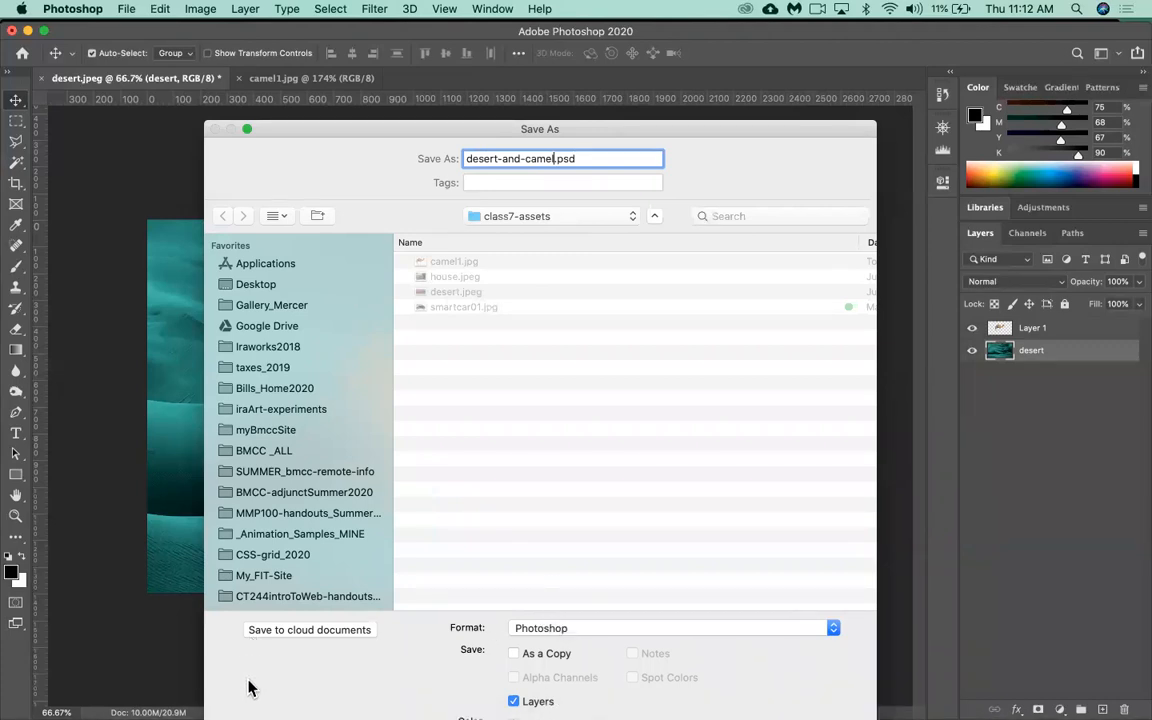
- Save desert-and-camel.psd in the class7-assets folder with layers kept and Maximize Compatibility on
left_click(527, 221)
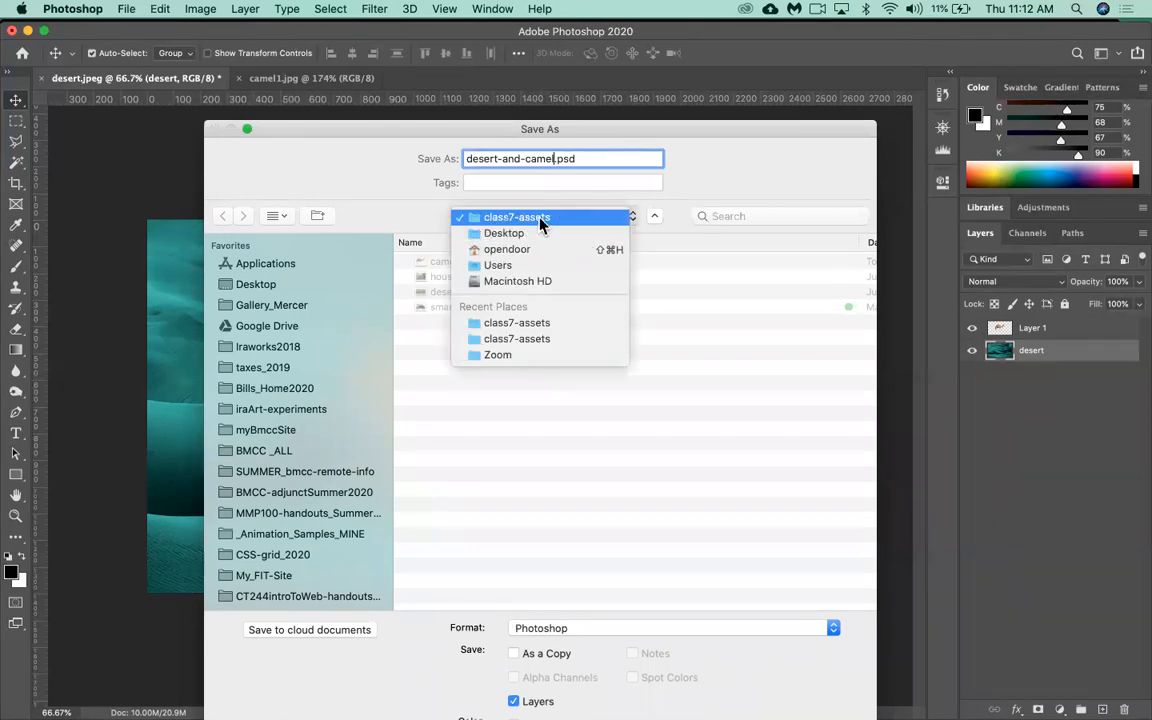
left_click(541, 219)
left_click(543, 219)
left_click(543, 219)
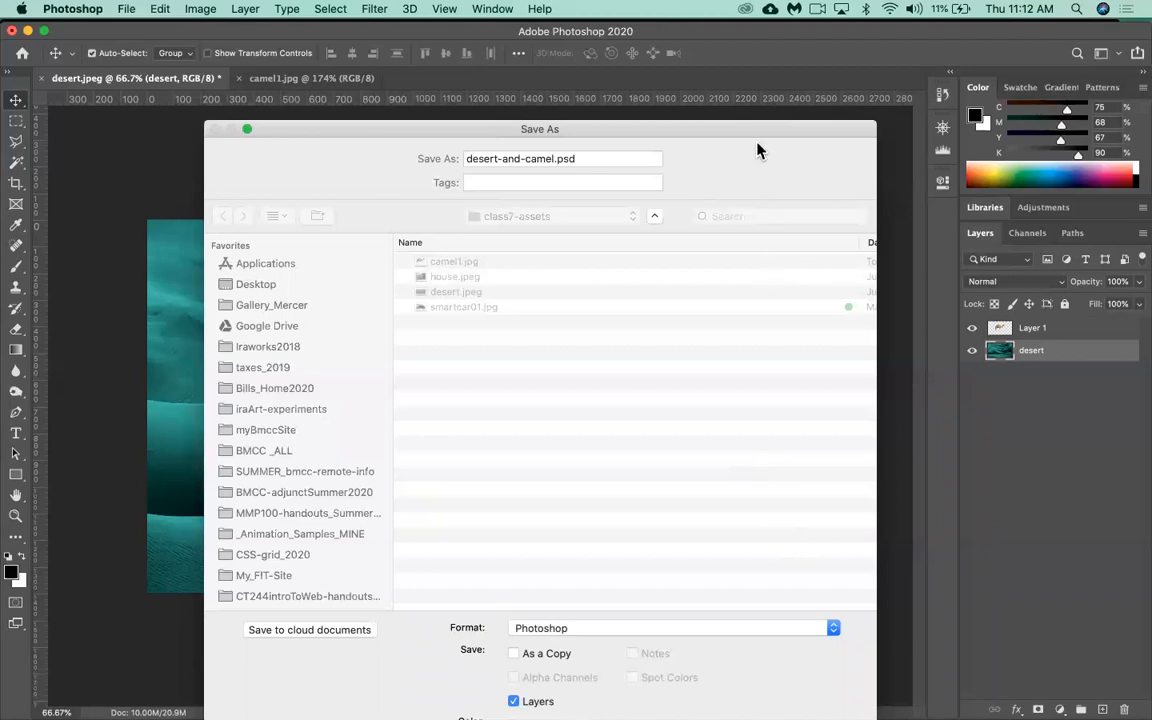
left_click_drag(761, 134, 778, 37)
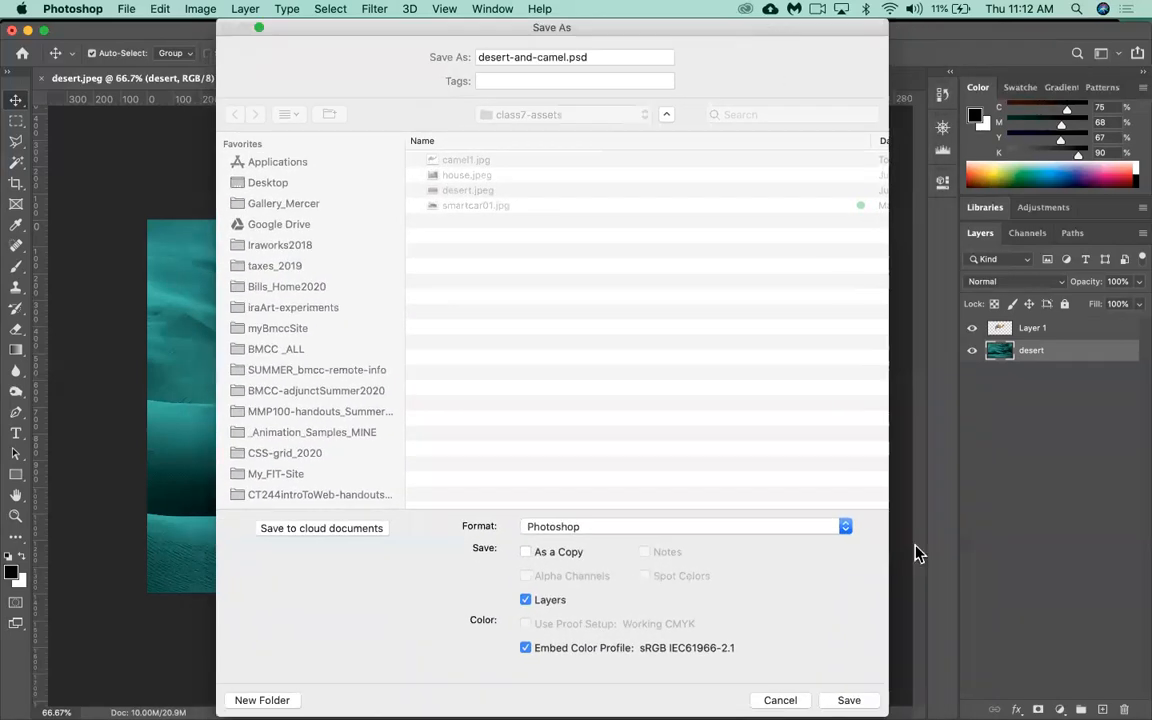
left_click(872, 706)
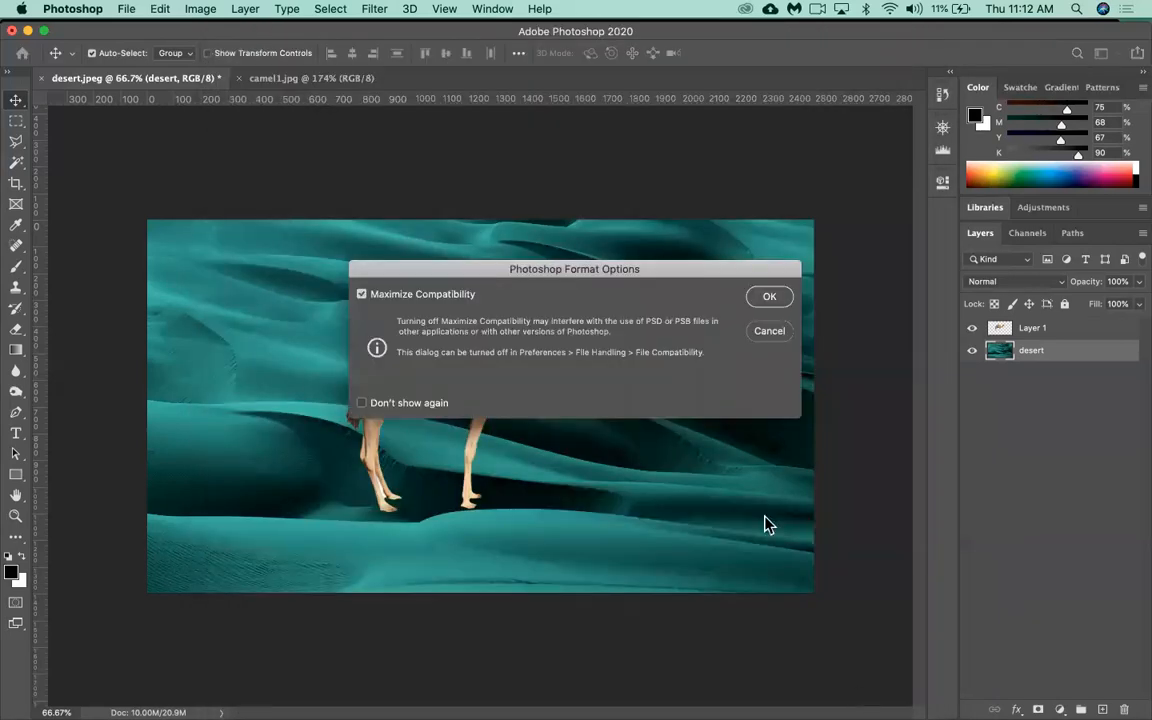
left_click_drag(682, 278, 650, 291)
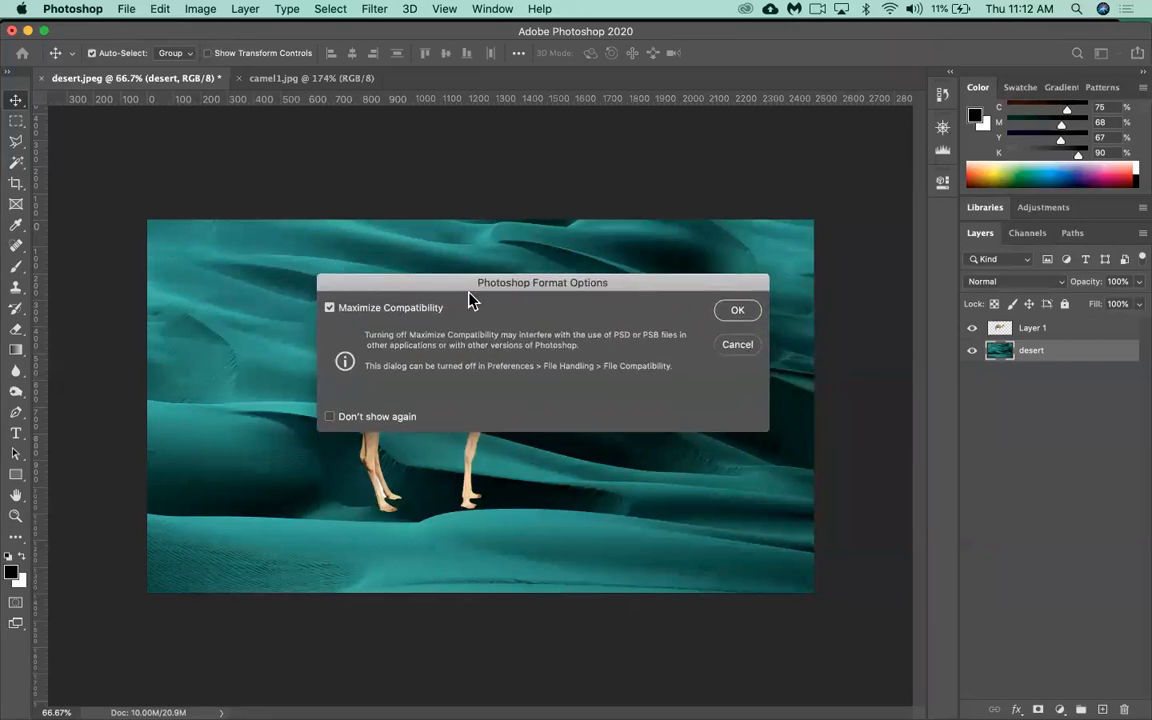
left_click(737, 311)
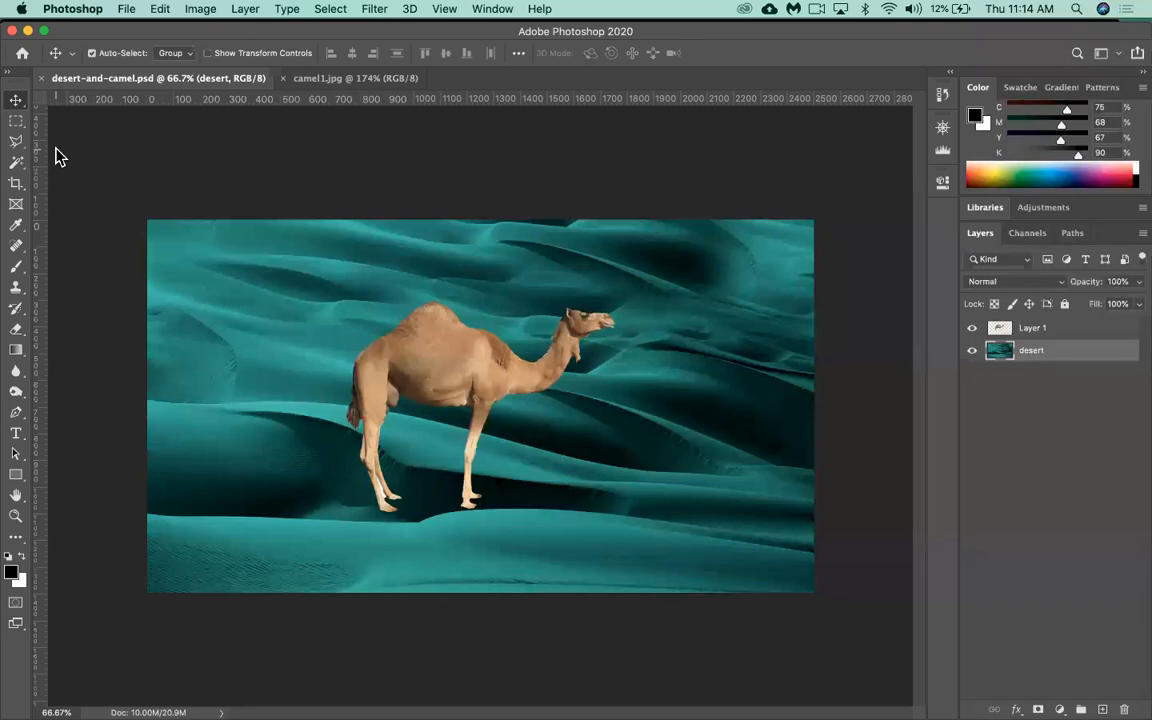
- Move the camel layer to about X 1422 px, Y 822 px, and try free-transforming it to about 273%, undoing that scaling
left_click(1062, 332)
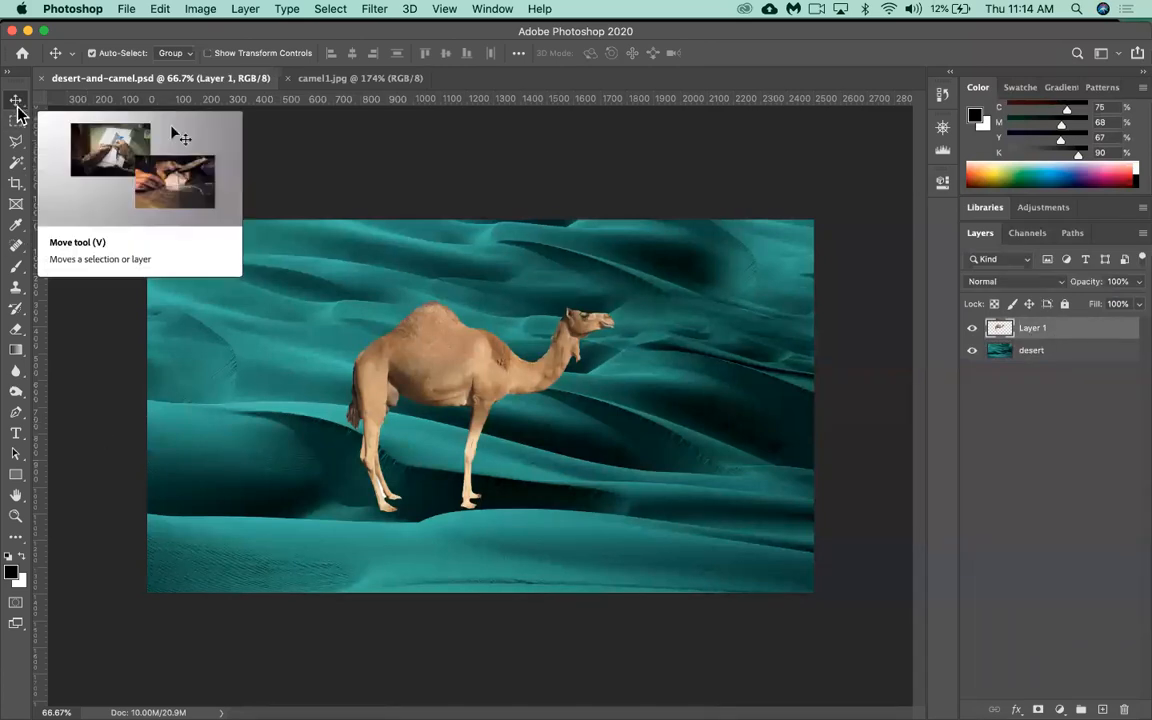
left_click_drag(448, 391, 490, 403)
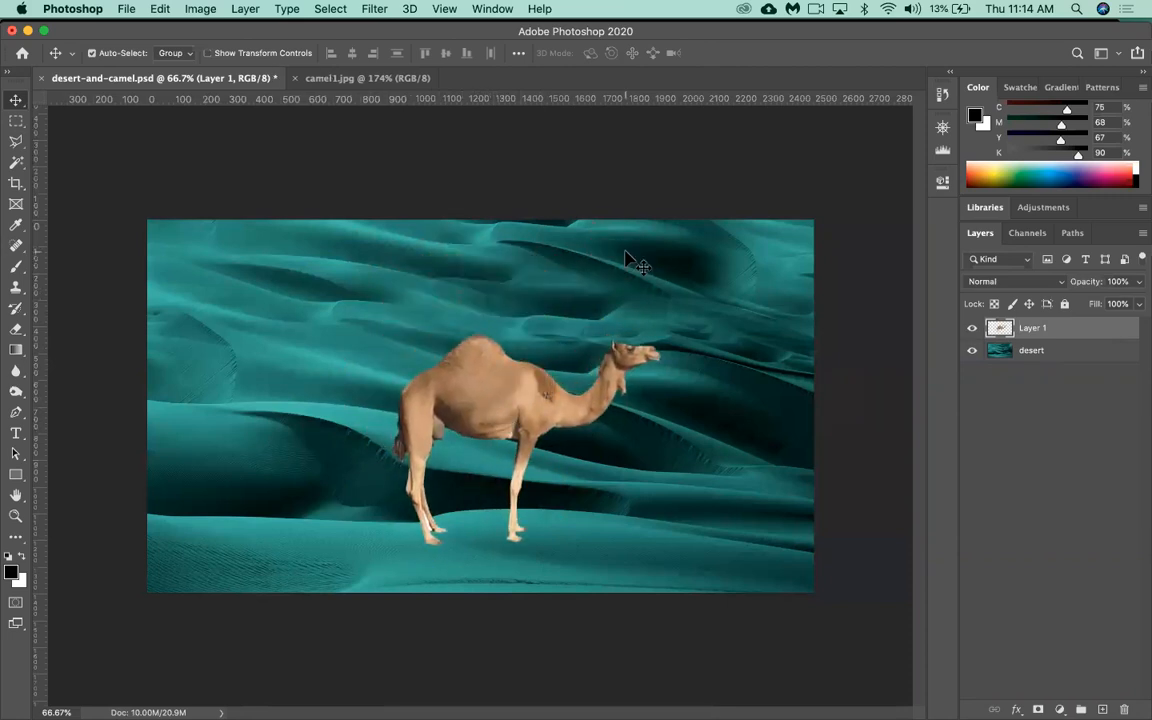
key("super+t")
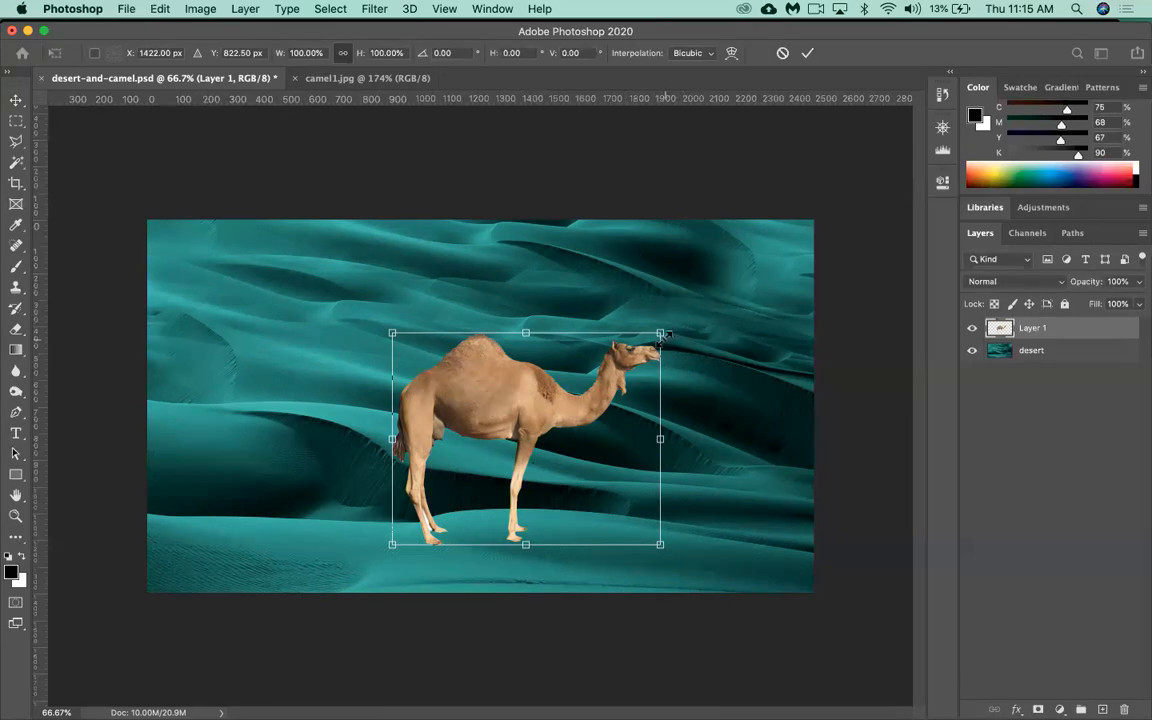
left_click_drag(660, 333, 1115, 8)
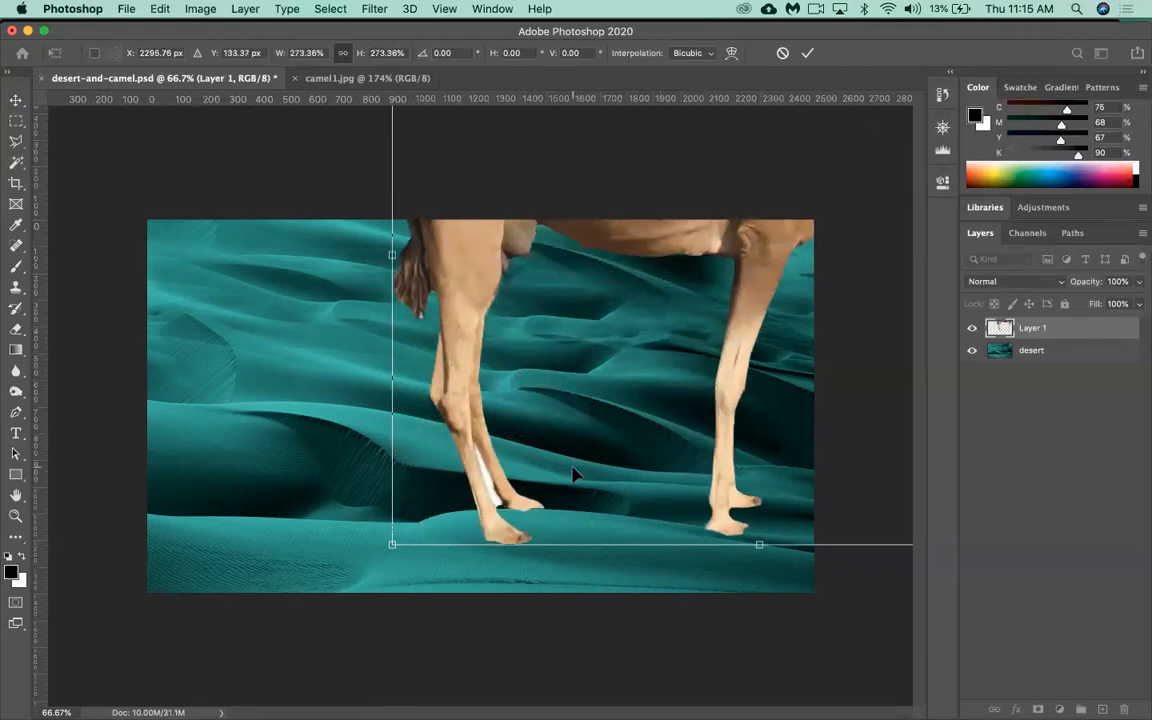
key("super+z")
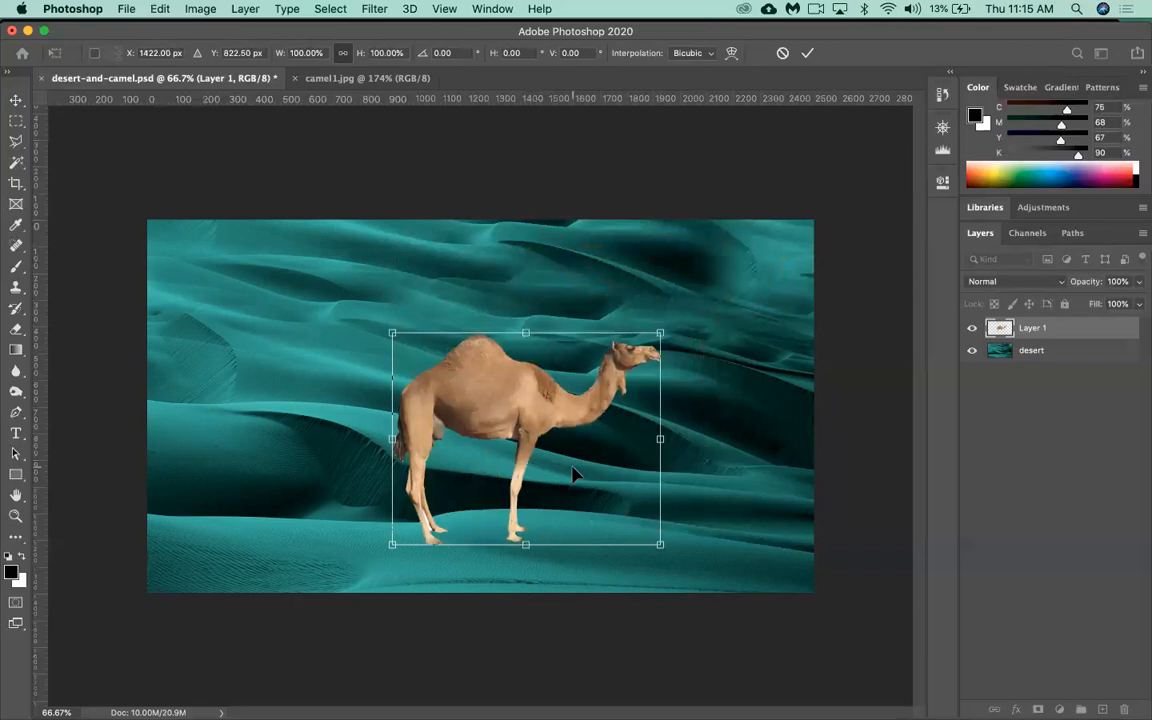
- Scale the camel to about 103%, rotate it about -1.24°, place it at about X 1077 px, Y 828 px, and apply the transform
left_click_drag(662, 330, 670, 325)
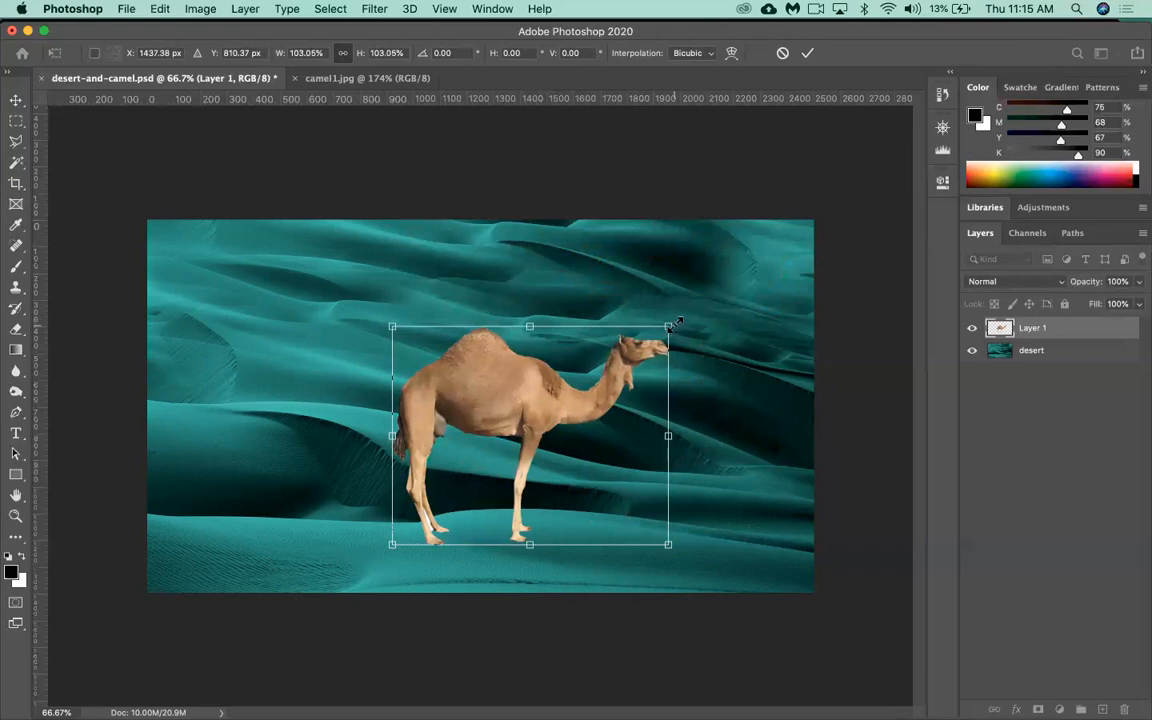
mouse_move(692, 312)
left_mouse_down()
mouse_move(690, 266)
mouse_move(690, 337)
mouse_move(676, 314)
mouse_move(693, 340)
mouse_move(668, 300)
mouse_move(680, 313)
left_mouse_up()
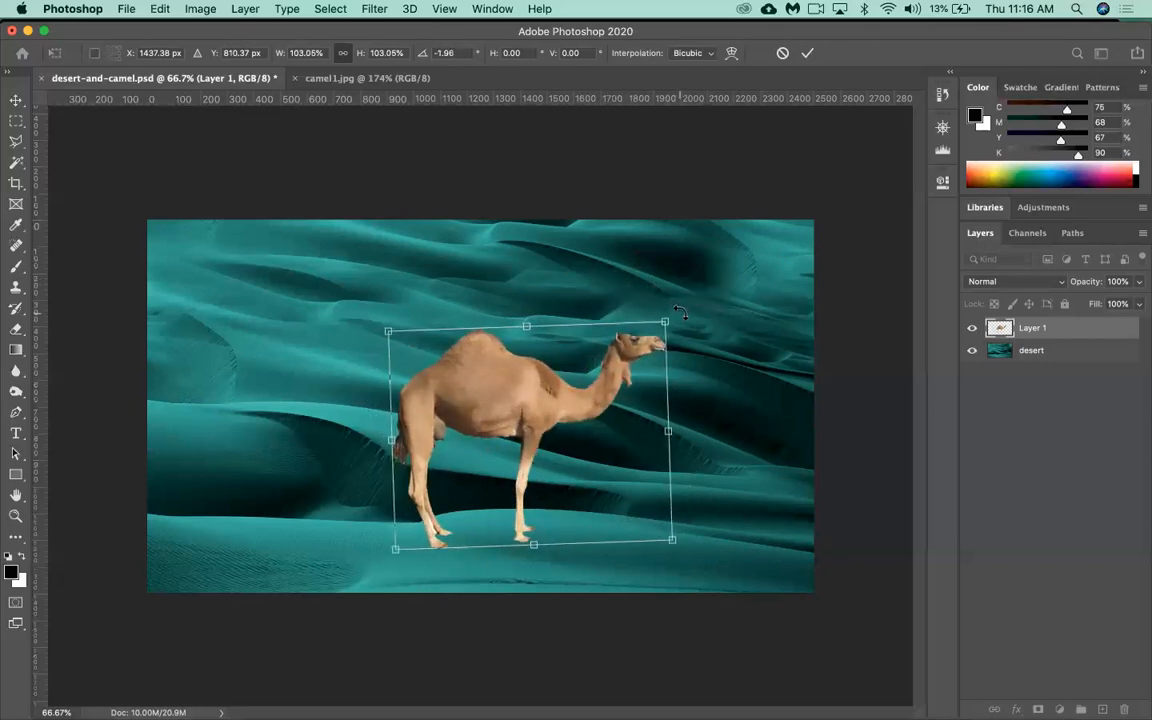
left_click_drag(527, 377, 458, 420)
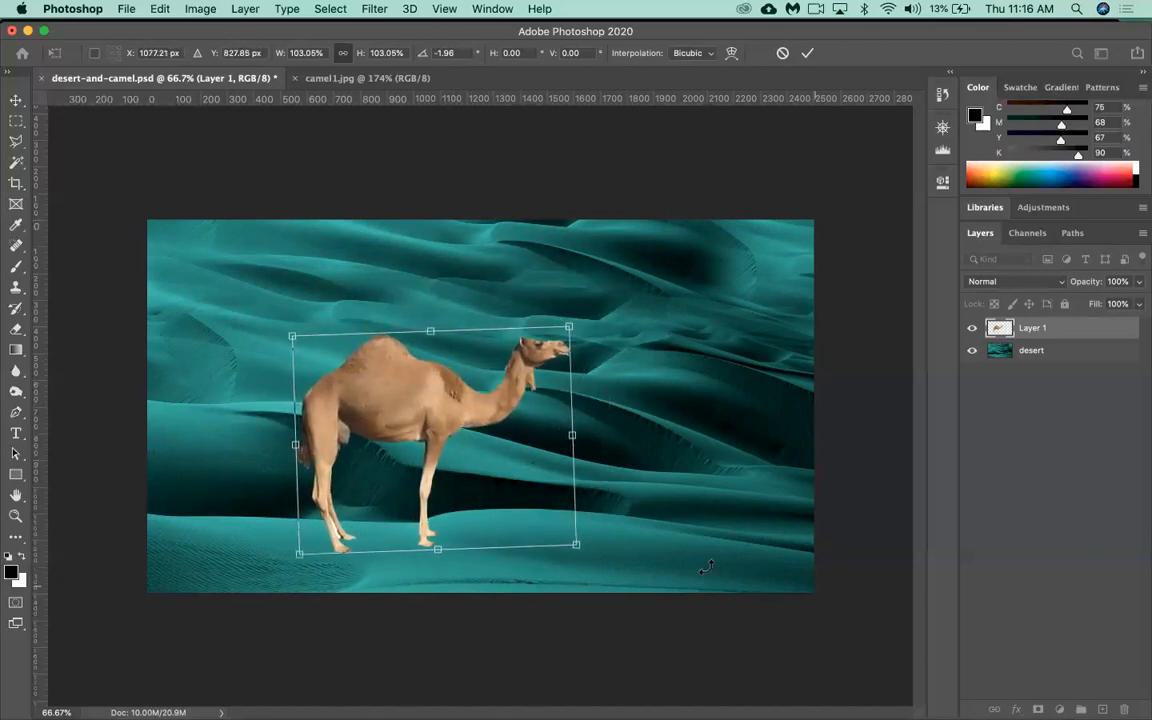
mouse_move(599, 553)
left_mouse_down()
mouse_move(609, 548)
mouse_move(602, 560)
left_mouse_up()
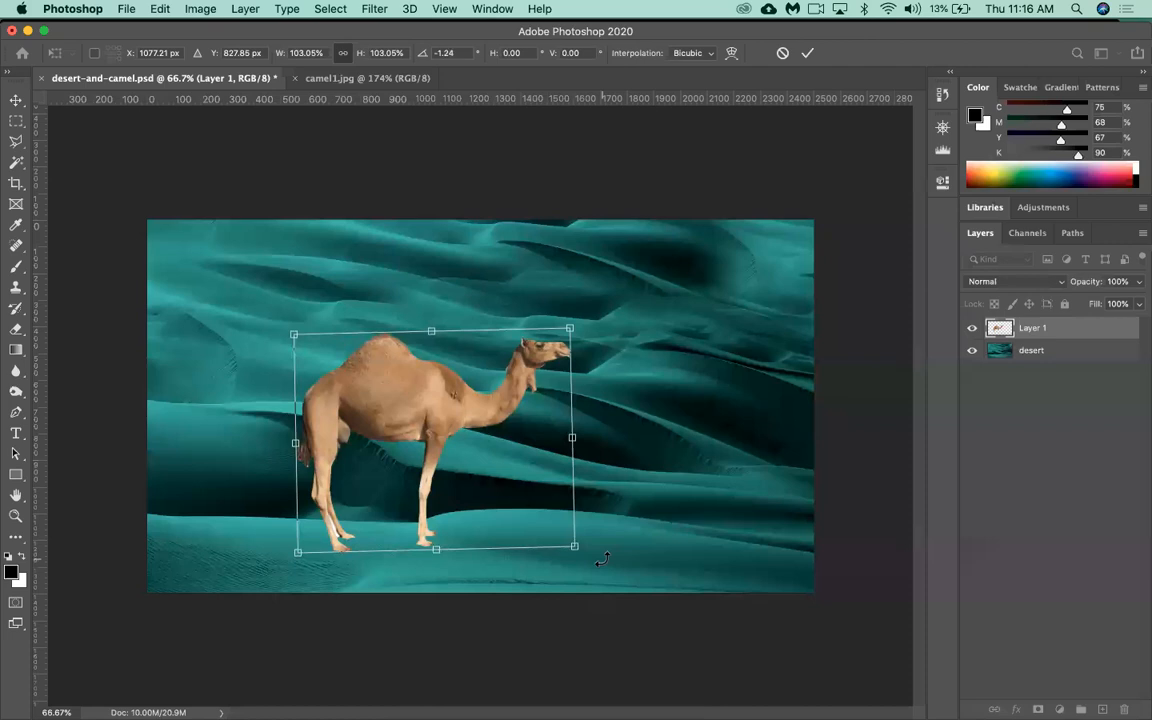
key("Return")
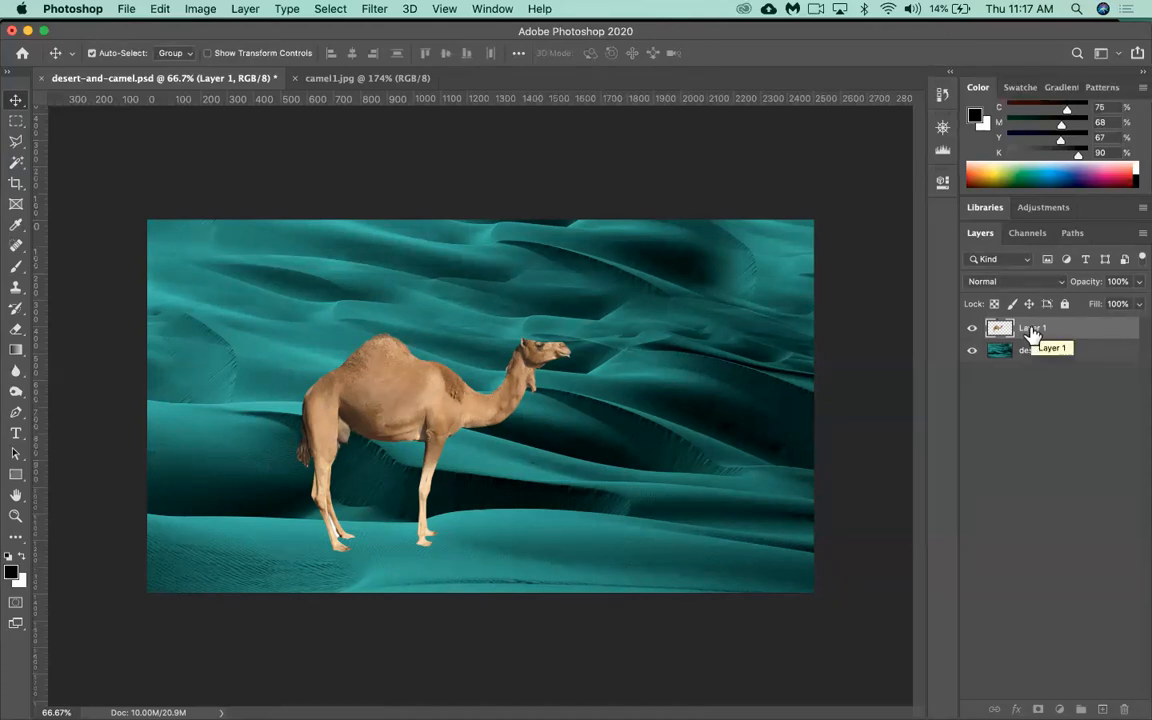
- Start a Levels adjustment on the camel layer and set its black input level to 37
key("super")
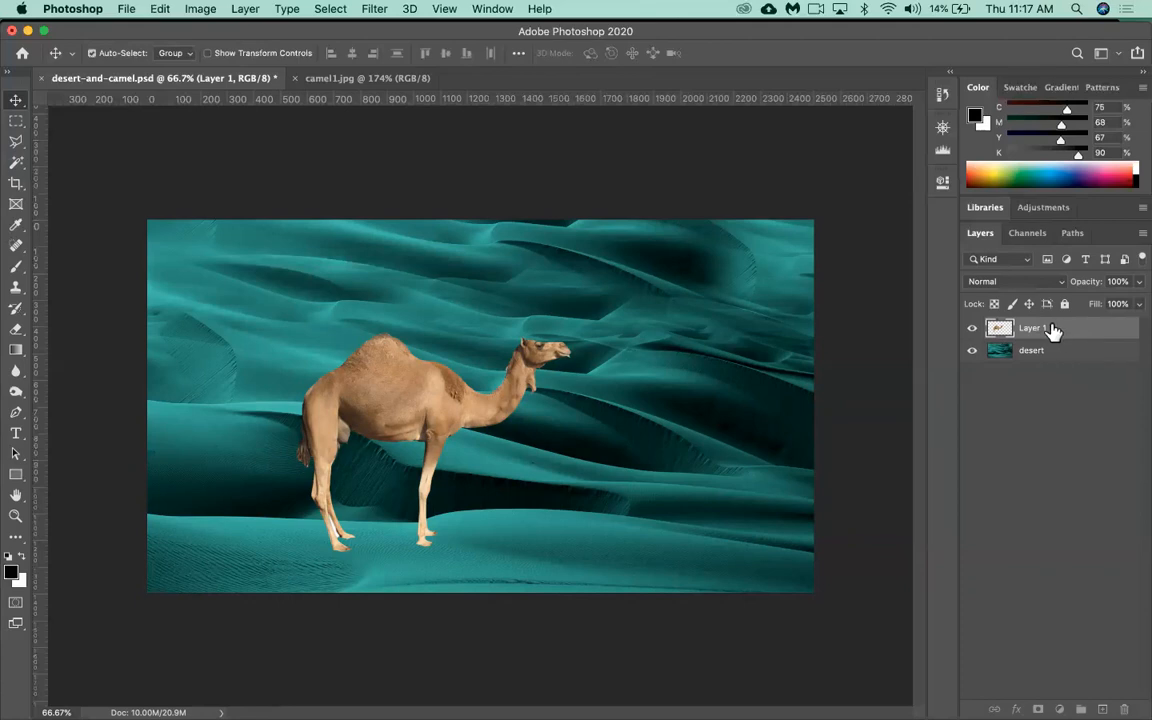
left_click(792, 354)
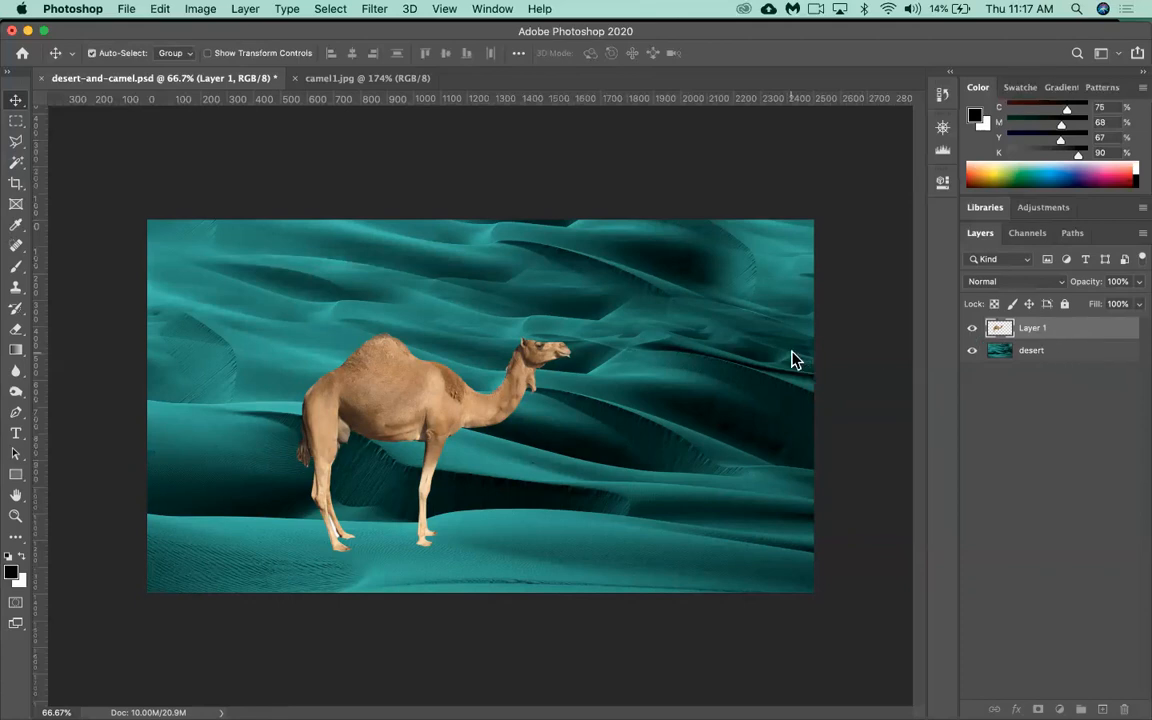
left_click(998, 329)
key("super+l")
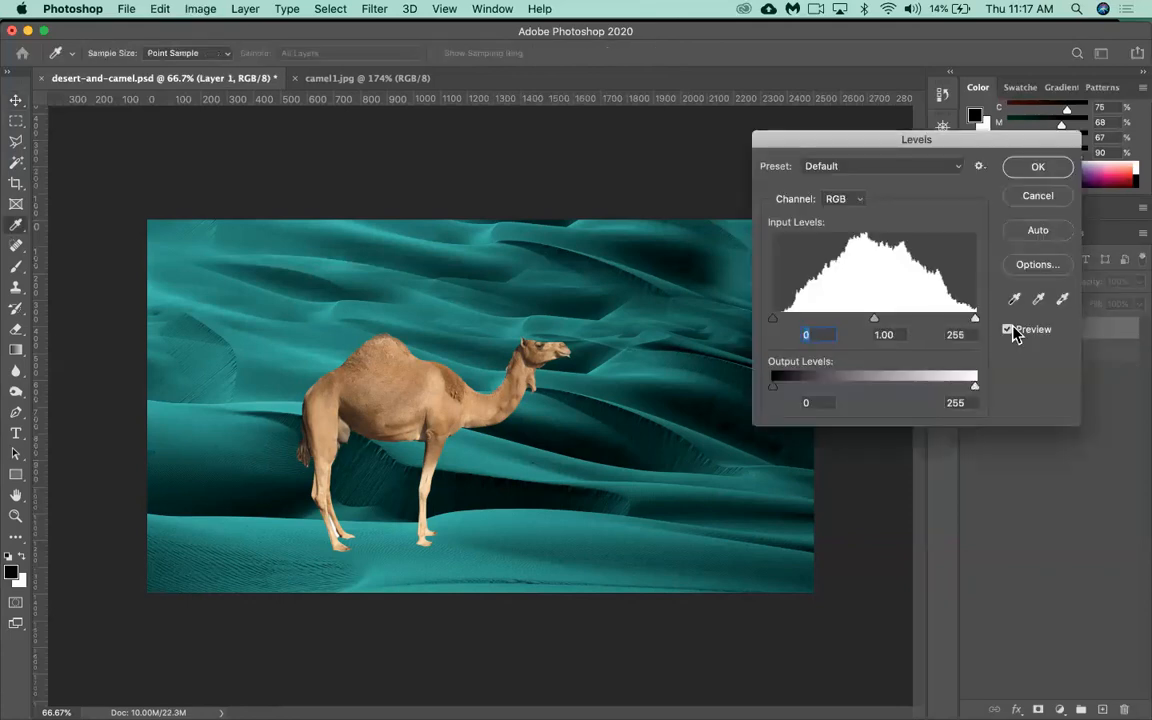
left_click_drag(929, 146, 843, 154)
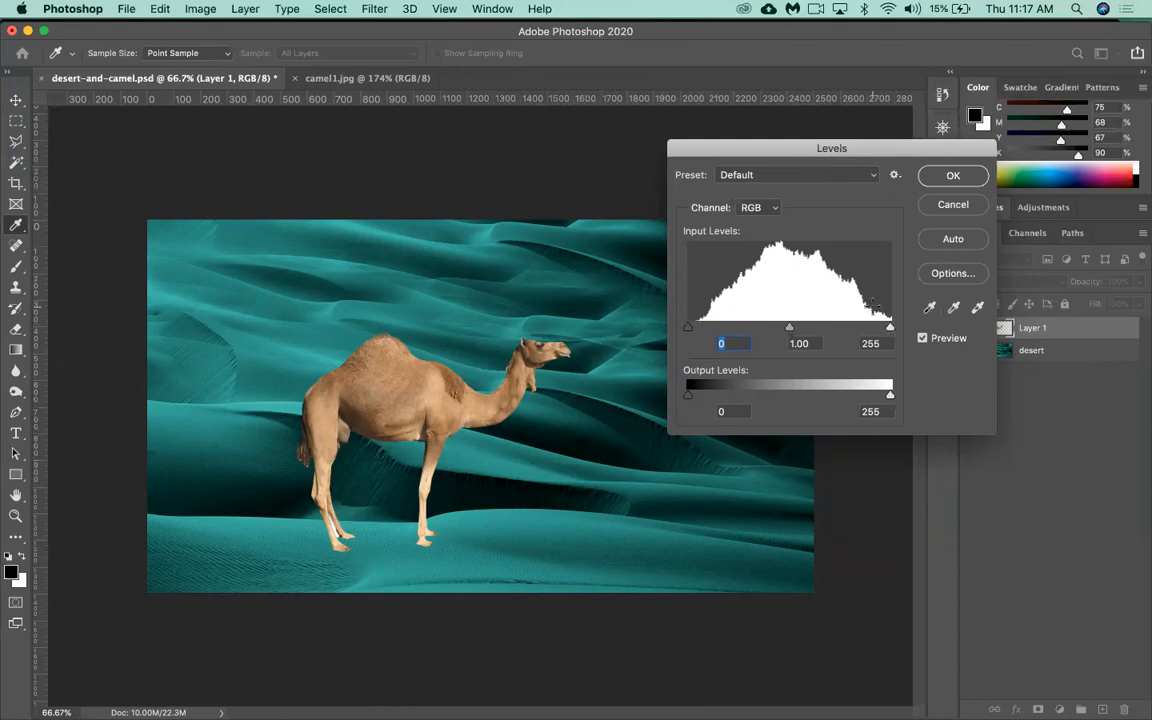
left_click_drag(780, 148, 839, 139)
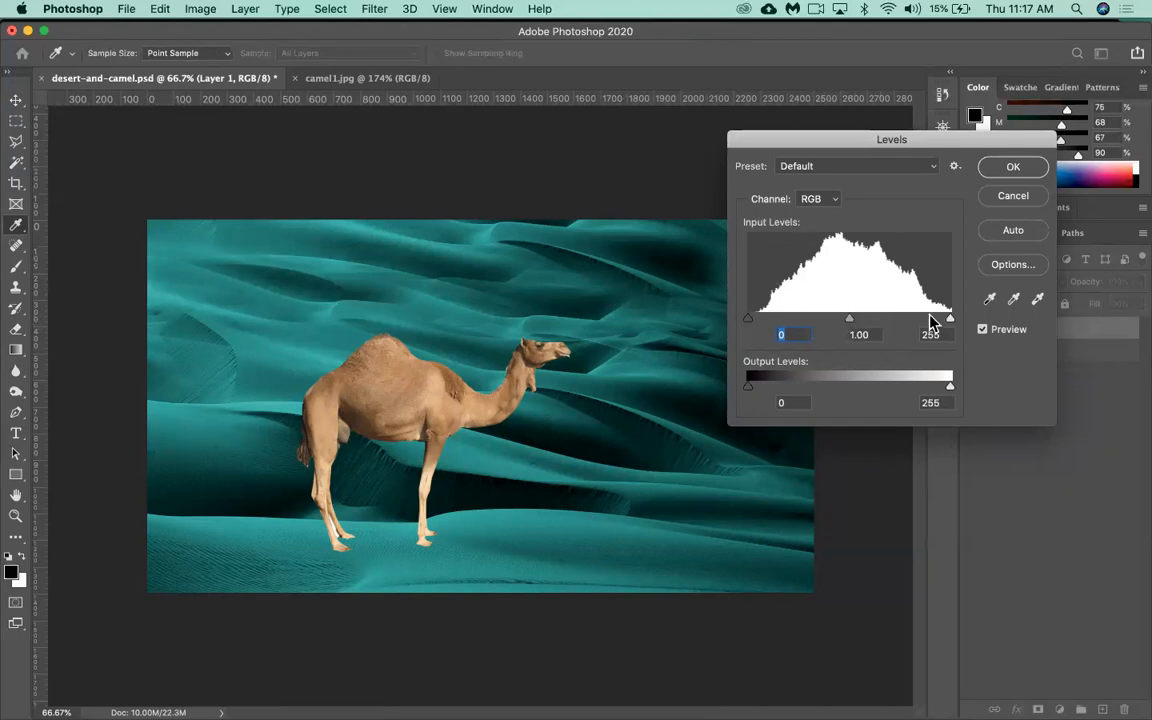
left_click_drag(949, 319, 975, 318)
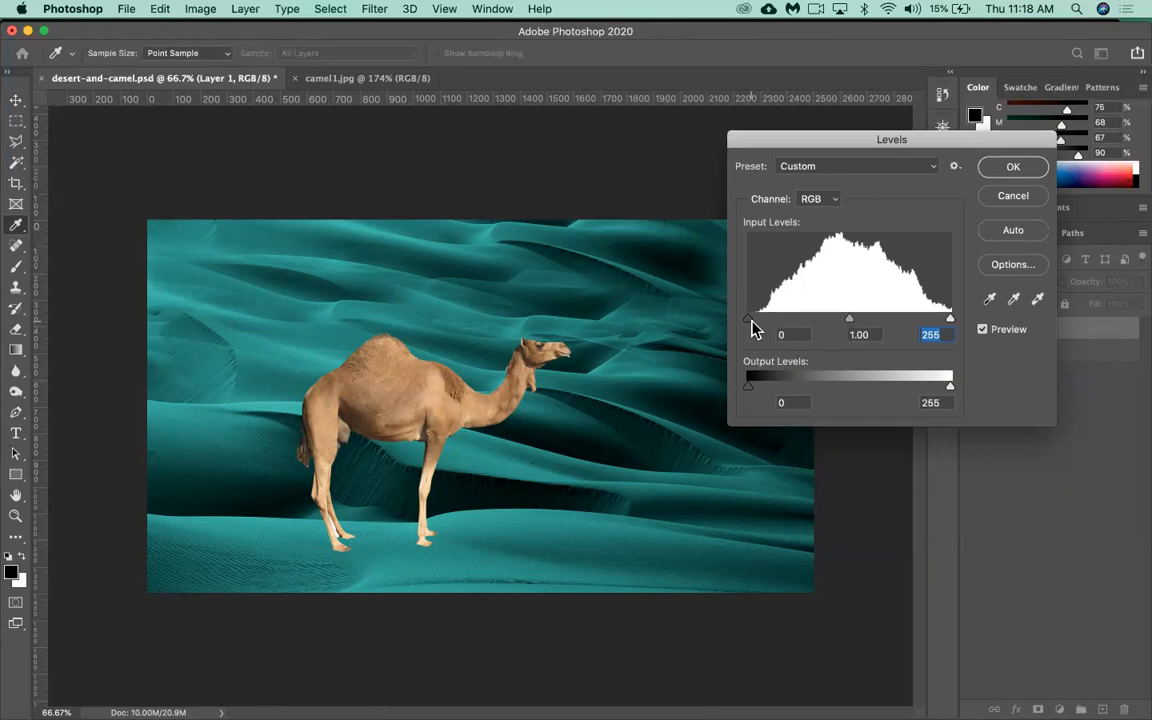
left_click_drag(752, 323, 767, 321)
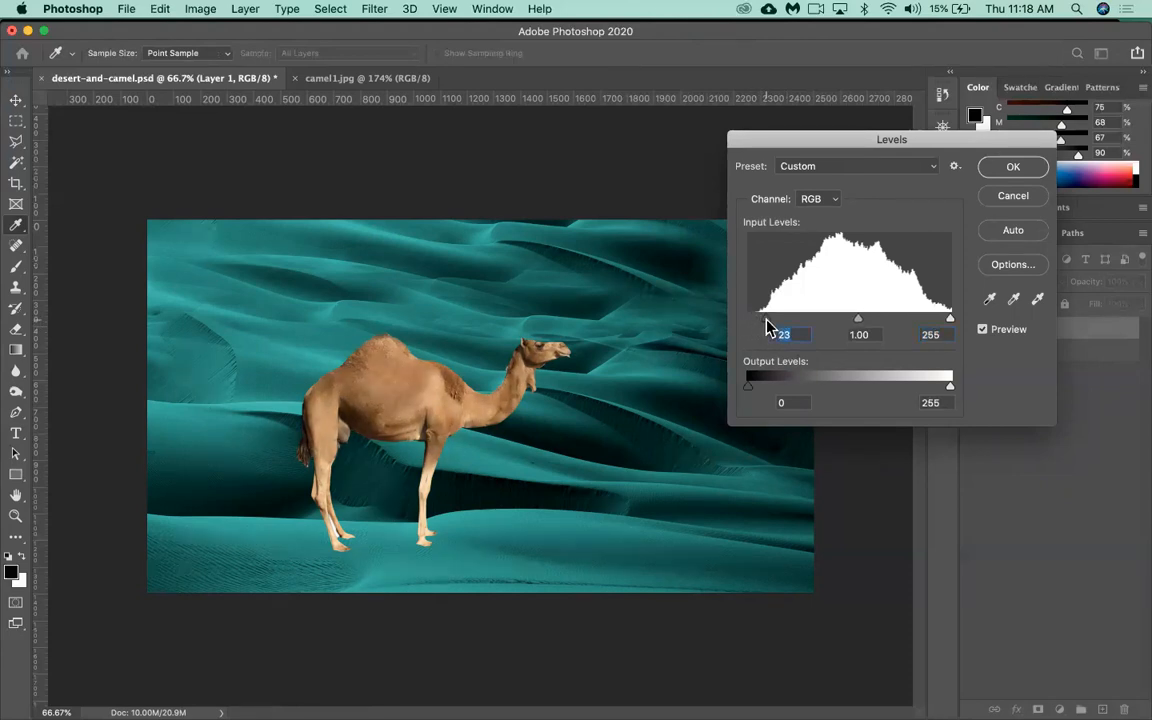
left_click_drag(766, 327, 795, 328)
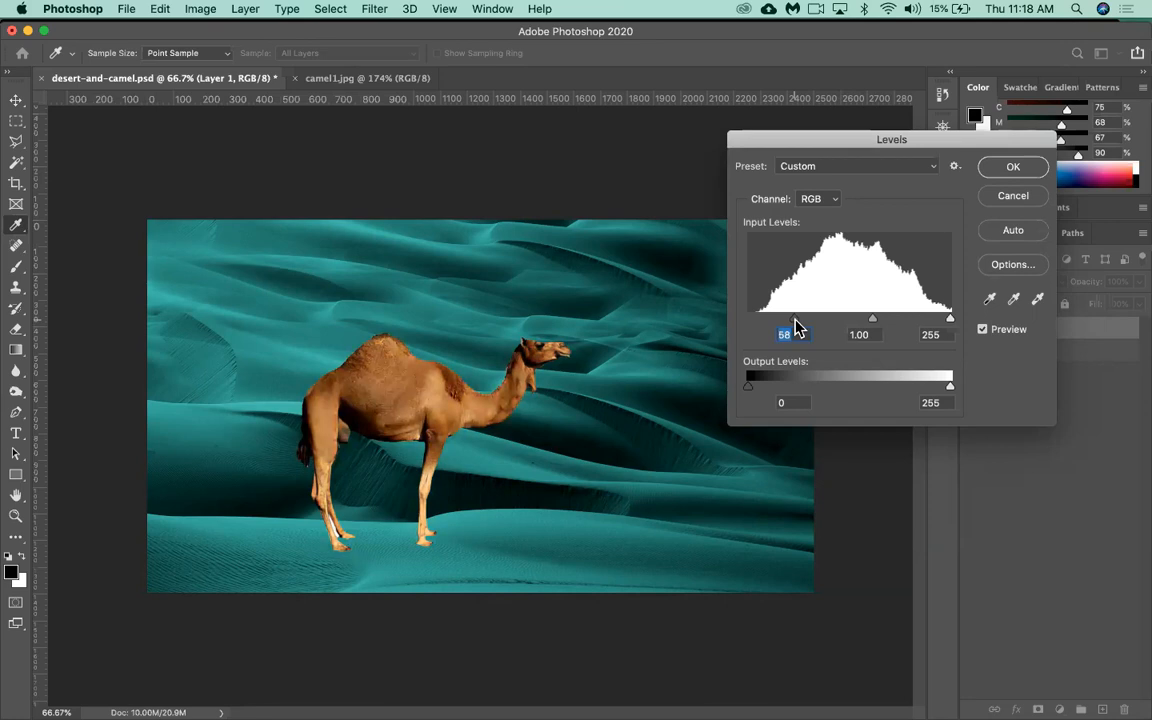
mouse_move(797, 328)
left_mouse_down()
mouse_move(779, 328)
mouse_move(810, 327)
mouse_move(775, 327)
mouse_move(785, 328)
left_mouse_up()
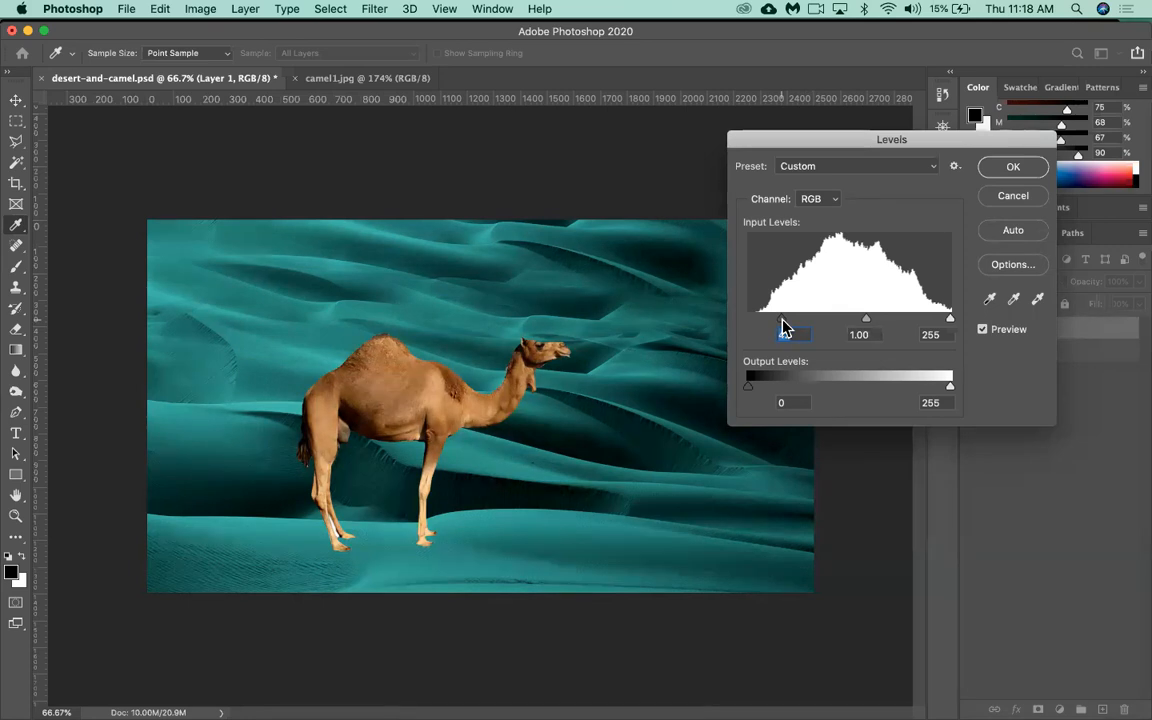
mouse_move(785, 327)
left_mouse_down()
mouse_move(773, 330)
mouse_move(778, 319)
left_mouse_up()
- Set the camel's white input level to 240 and midtones to 0.87, and apply the Levels adjustment
mouse_move(951, 326)
left_mouse_down()
mouse_move(931, 322)
mouse_move(940, 325)
left_mouse_up()
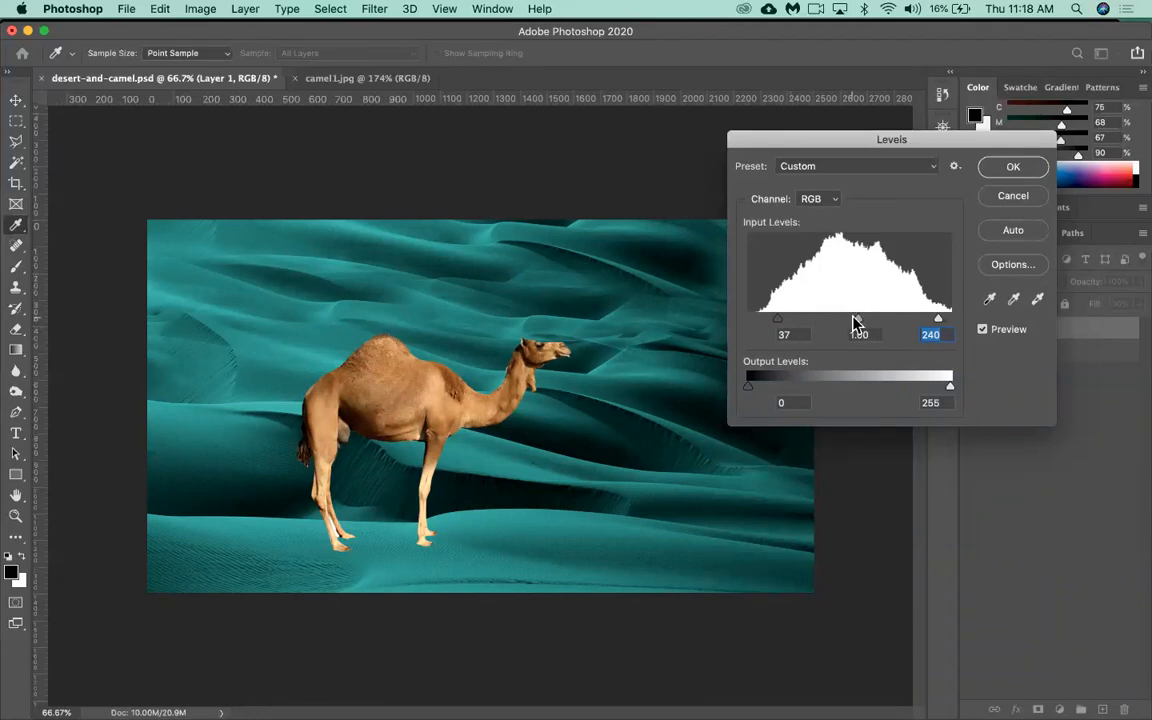
mouse_move(859, 325)
left_mouse_down()
mouse_move(845, 327)
mouse_move(865, 327)
left_mouse_up()
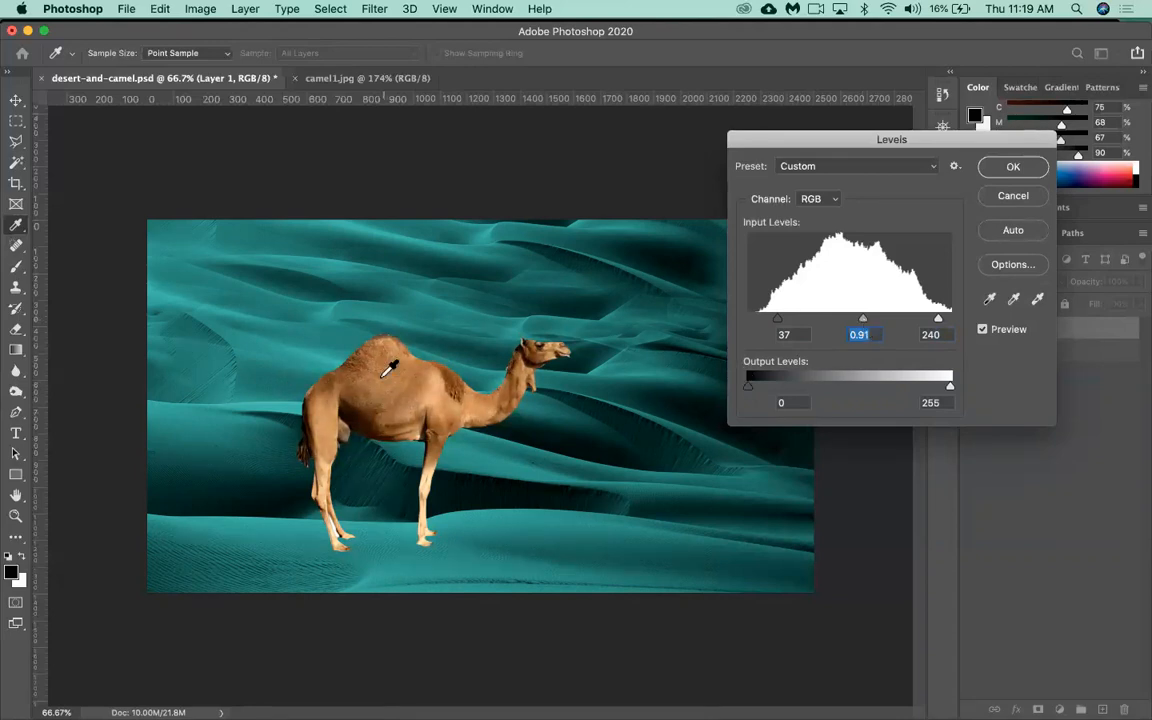
left_click_drag(861, 322, 866, 325)
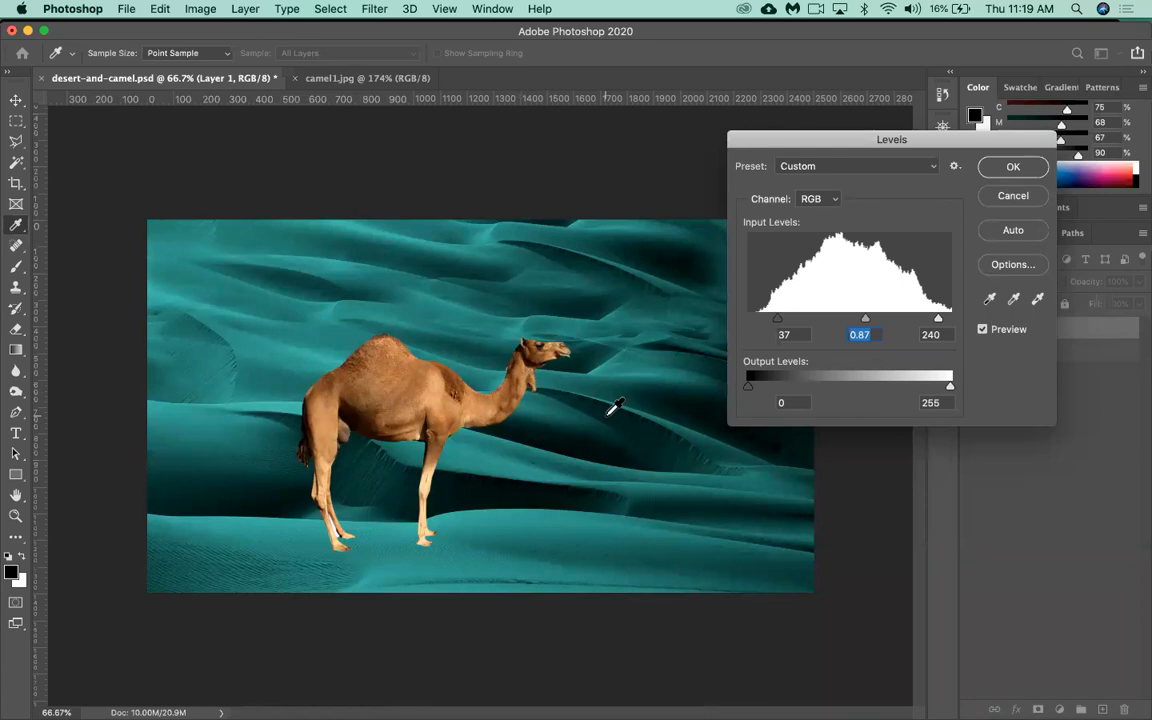
left_click(1016, 172)
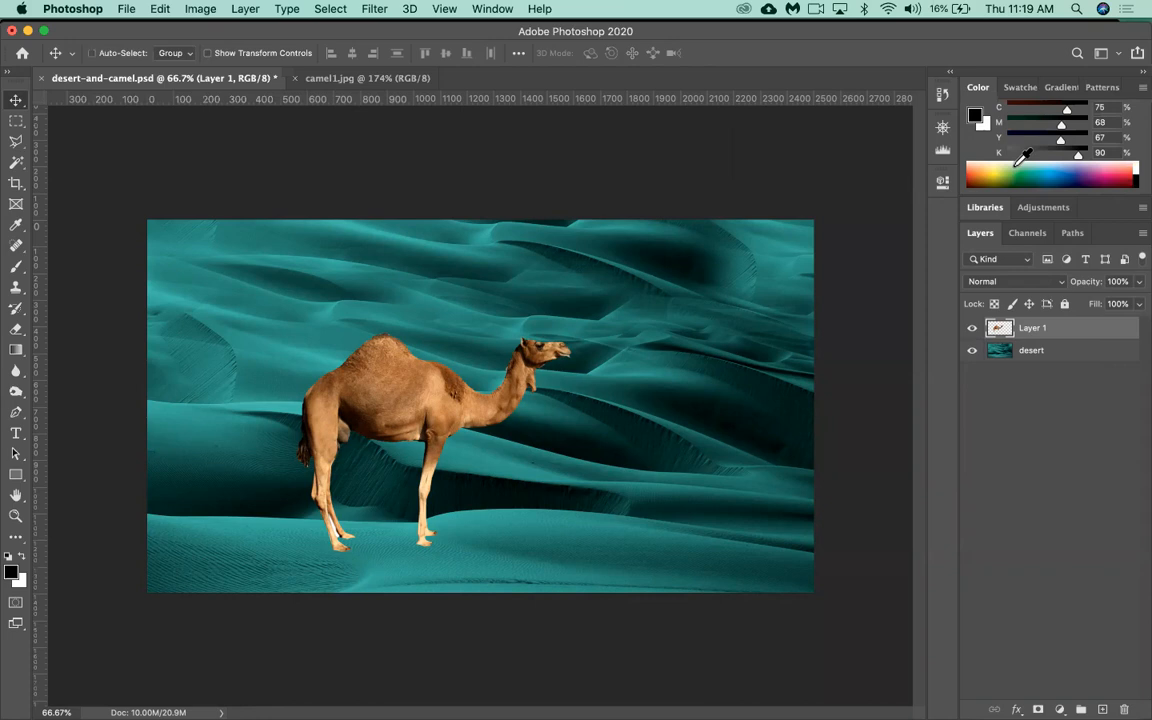
- Recolor the camel with Hue/Saturation, setting hue to +72 and saturation to -52, and apply the adjustment
key("super+u")
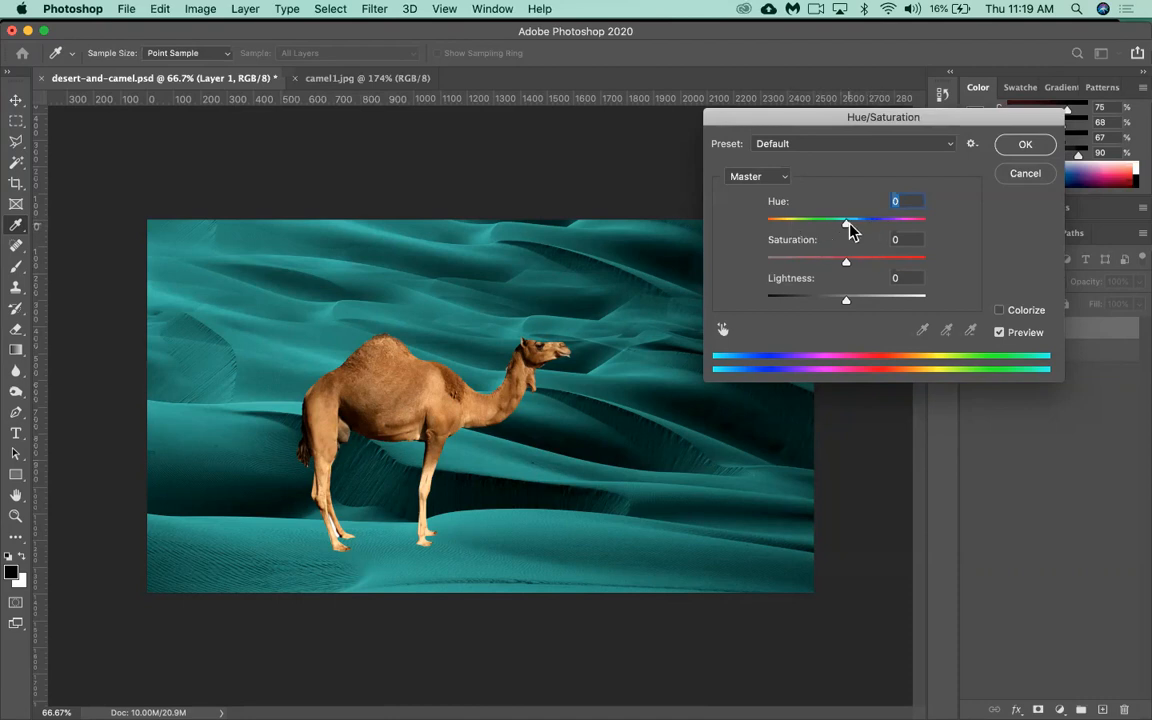
left_click_drag(851, 226, 779, 229)
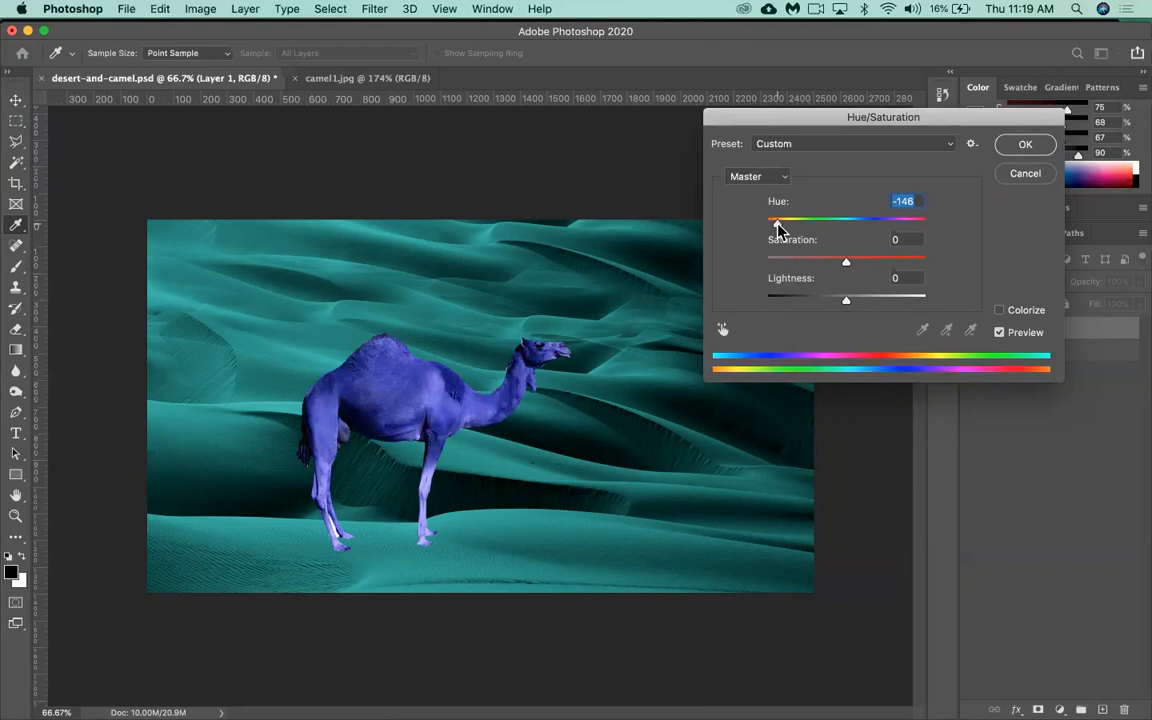
left_click_drag(779, 229, 916, 231)
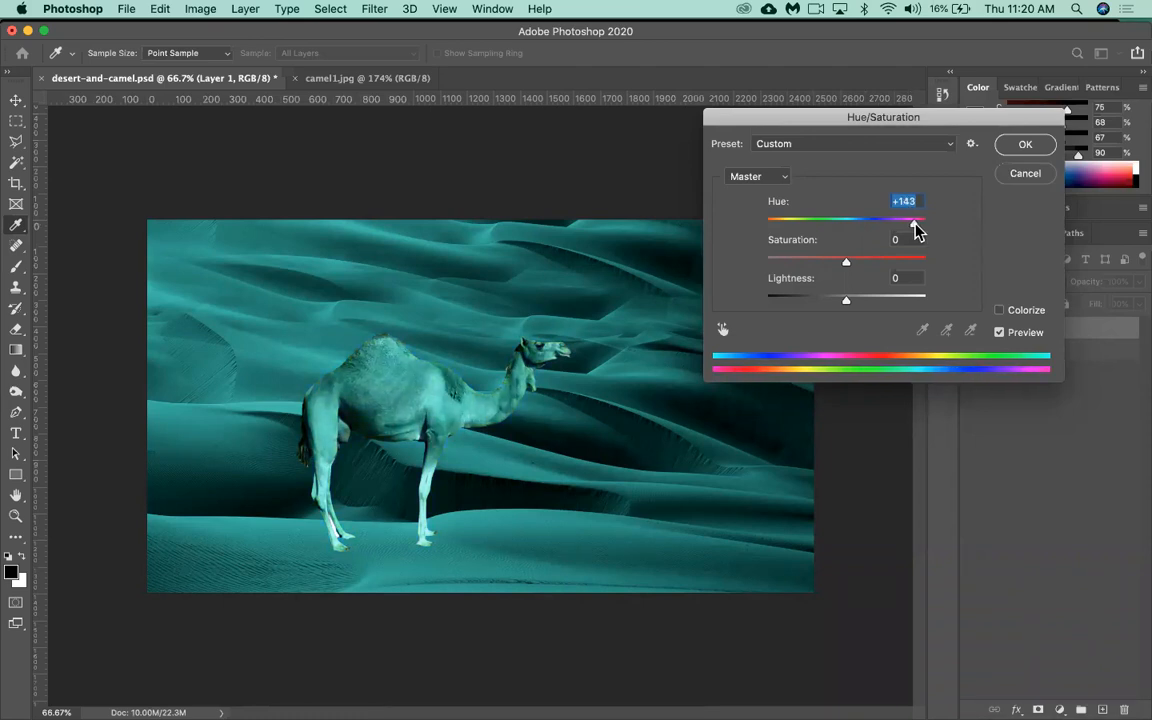
mouse_move(916, 231)
left_mouse_down()
mouse_move(903, 231)
mouse_move(925, 227)
mouse_move(751, 229)
mouse_move(893, 231)
left_mouse_up()
mouse_move(890, 225)
left_mouse_down()
mouse_move(868, 226)
mouse_move(893, 229)
left_mouse_up()
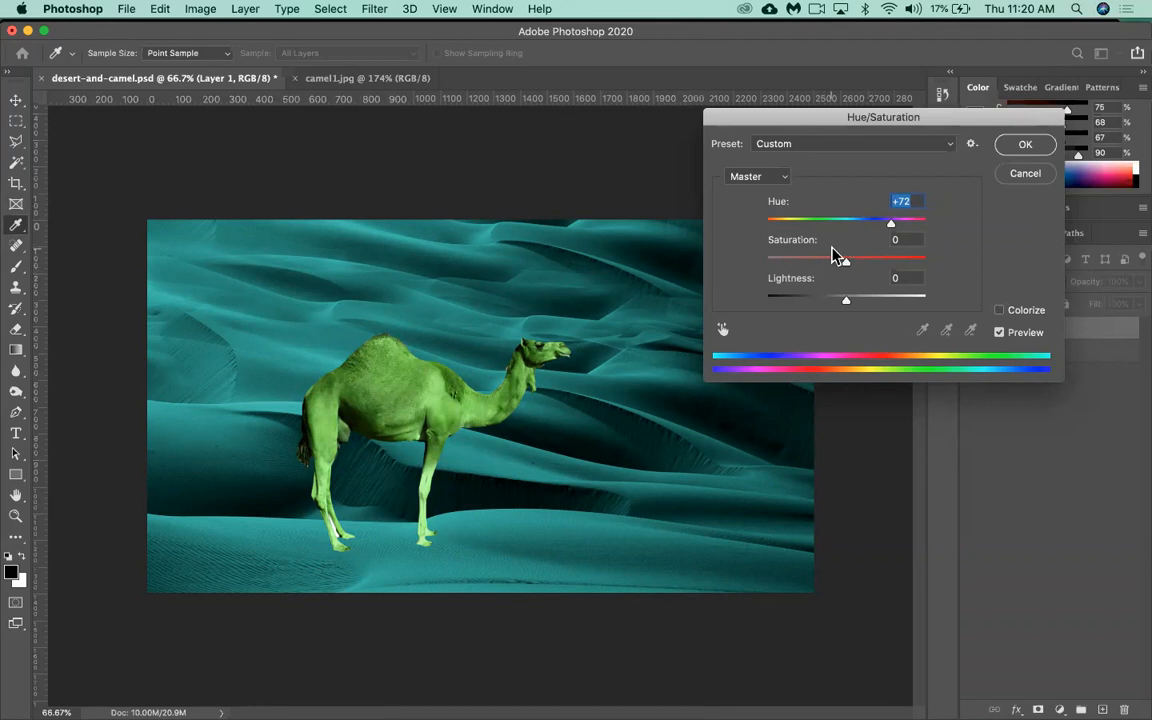
left_click_drag(846, 262, 998, 257)
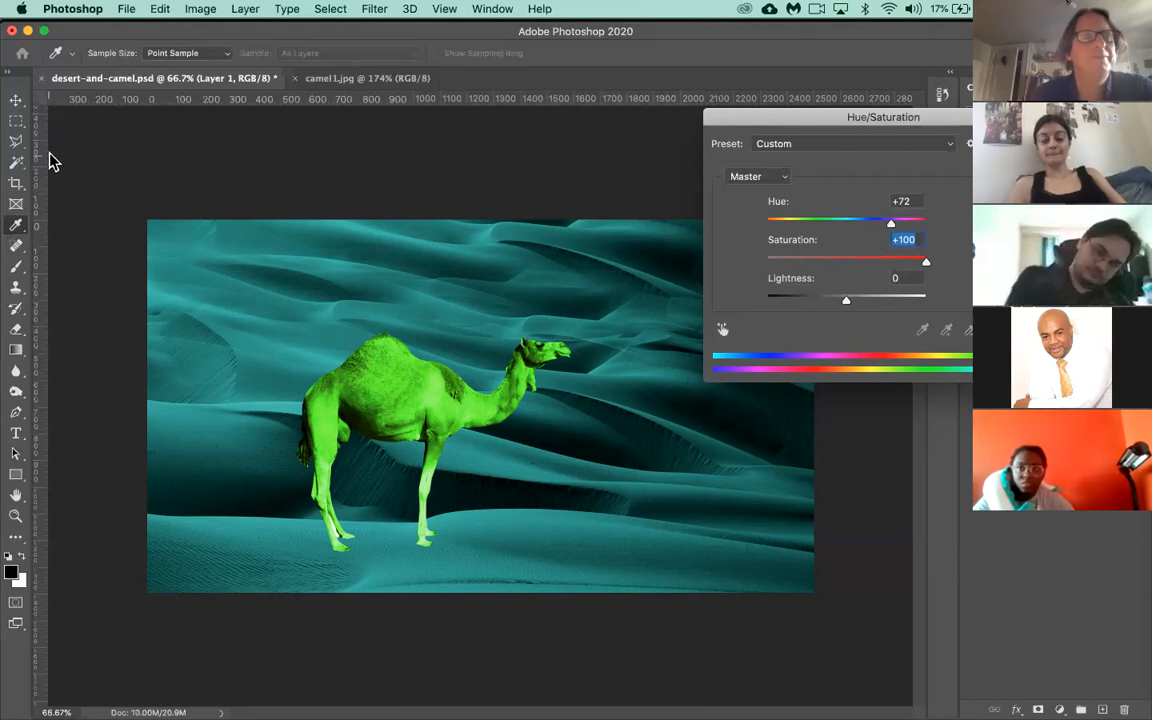
left_click_drag(927, 261, 806, 270)
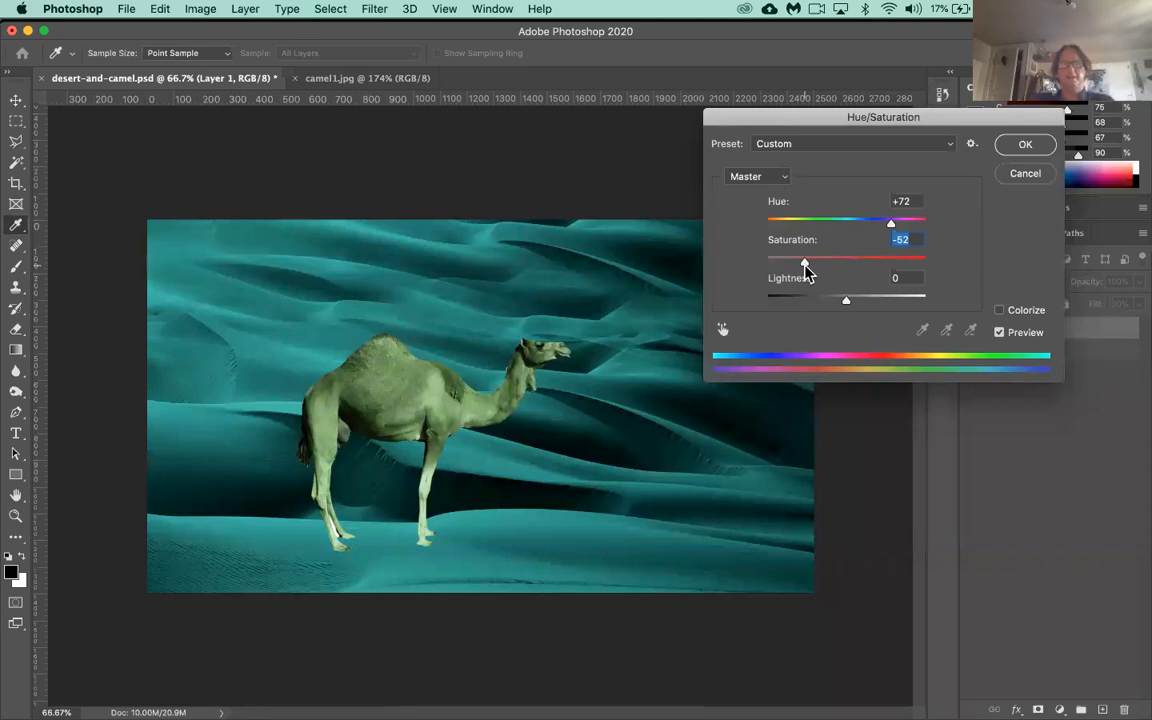
left_click(1025, 145)
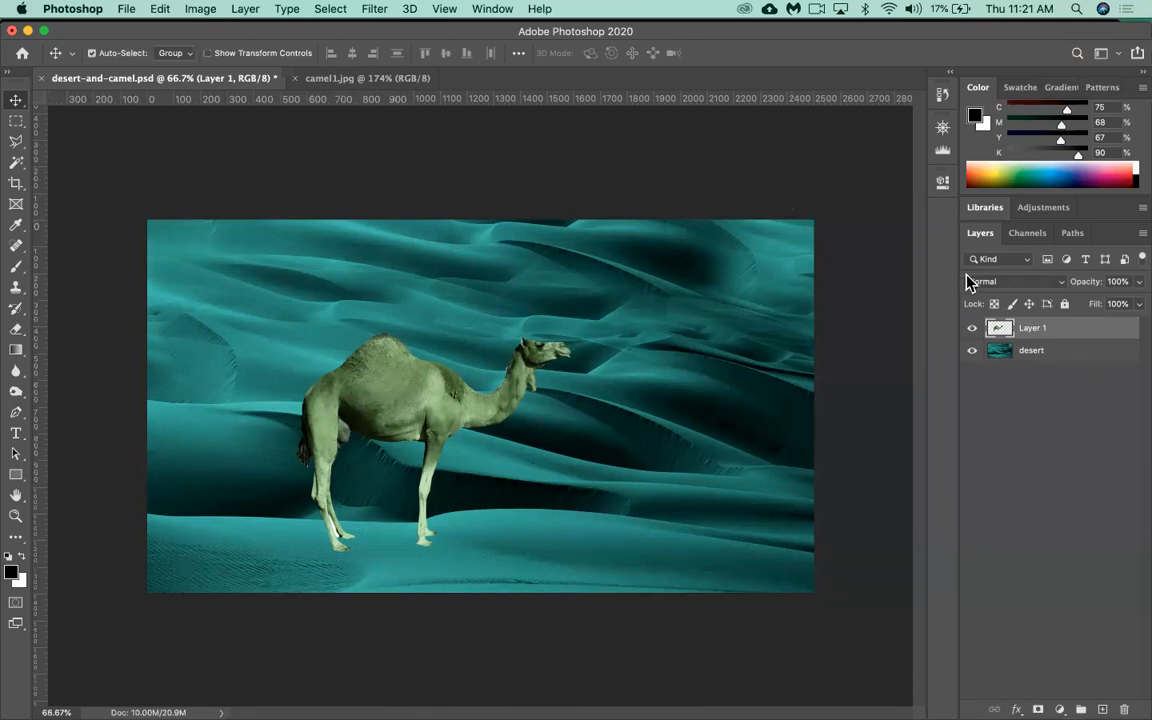
- Apply Levels to the camel layer with a black input level of 16 and a white input level of 238
left_click(750, 355)
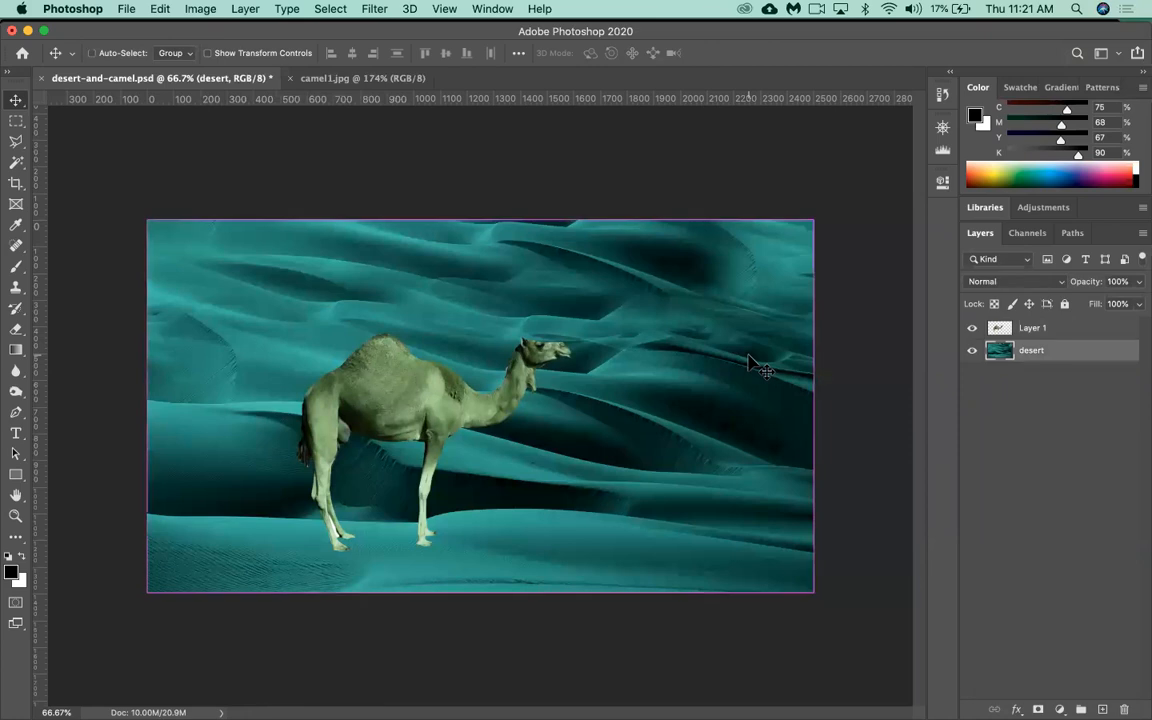
left_click(1073, 331)
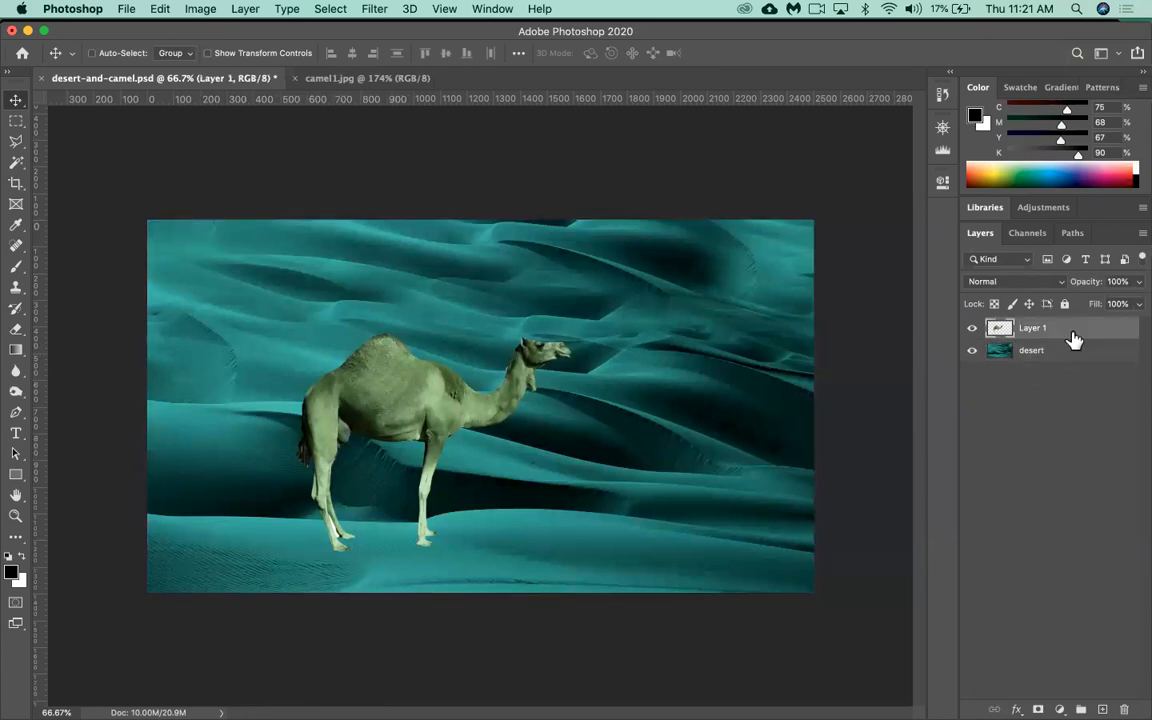
key("super+l")
left_click_drag(750, 328, 763, 328)
left_click_drag(948, 321, 937, 322)
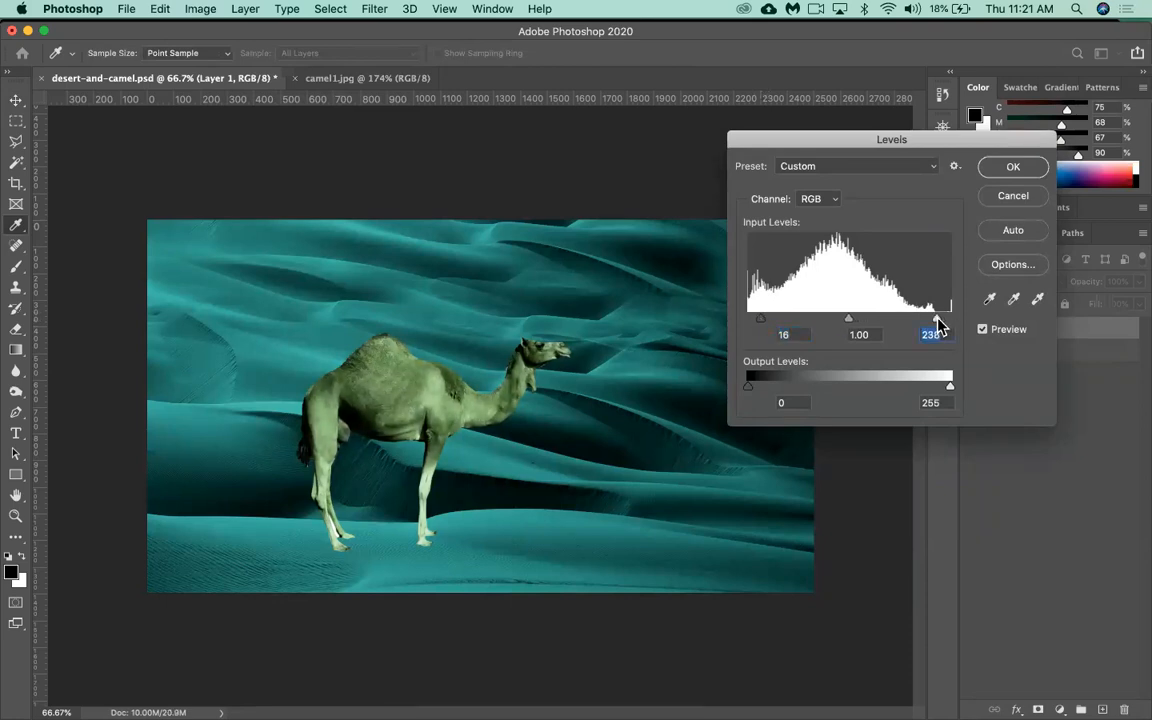
left_click(1017, 168)
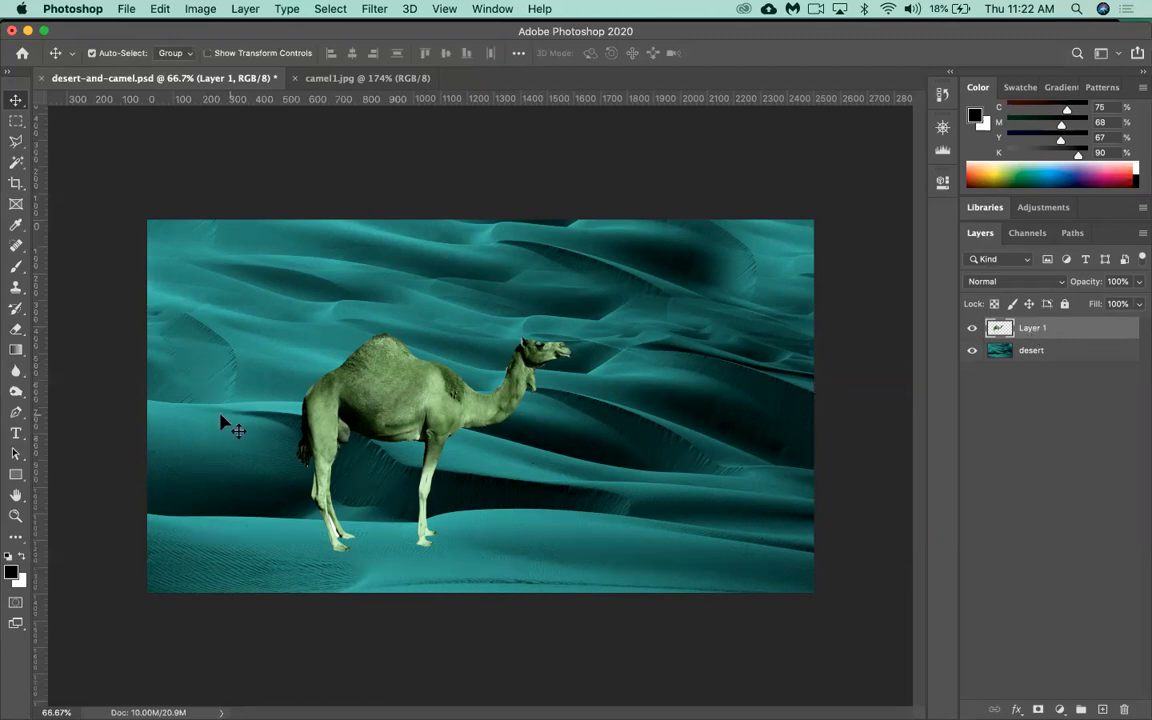
- Burn over the camel's hump with the Burn tool in the Midtones range at 67% exposure, keeping that tool selected
left_click(18, 396)
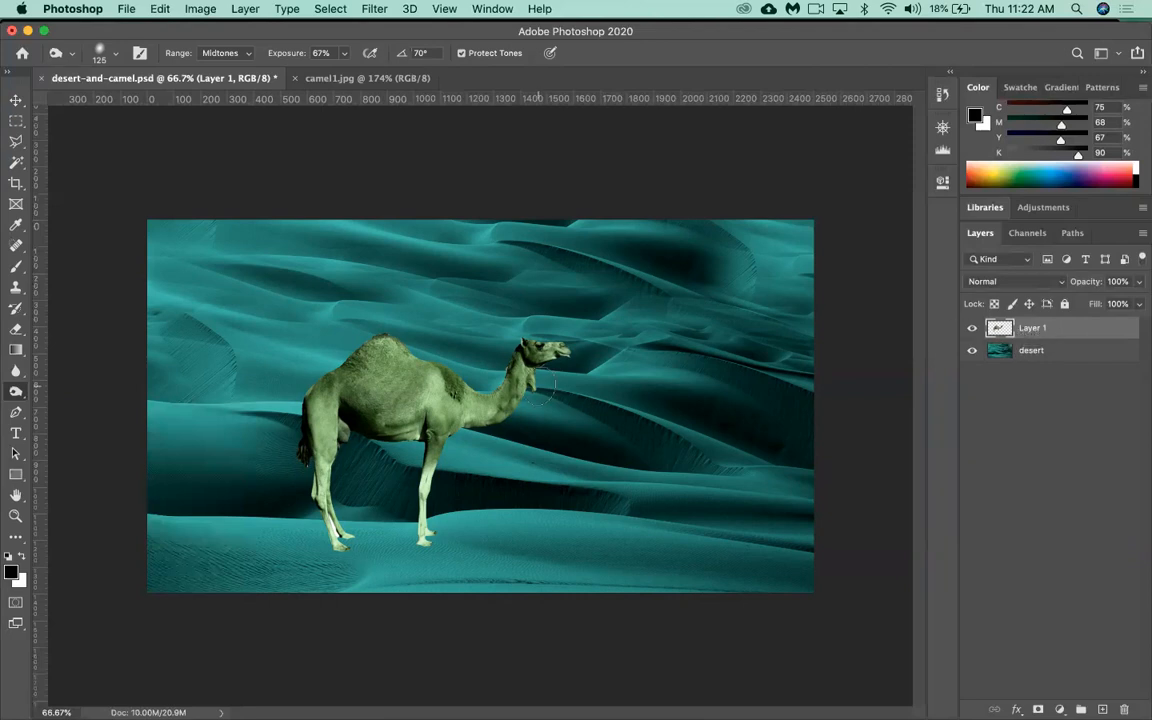
mouse_move(390, 335)
left_mouse_down()
mouse_move(372, 340)
mouse_move(350, 395)
left_mouse_up()
left_click(22, 400)
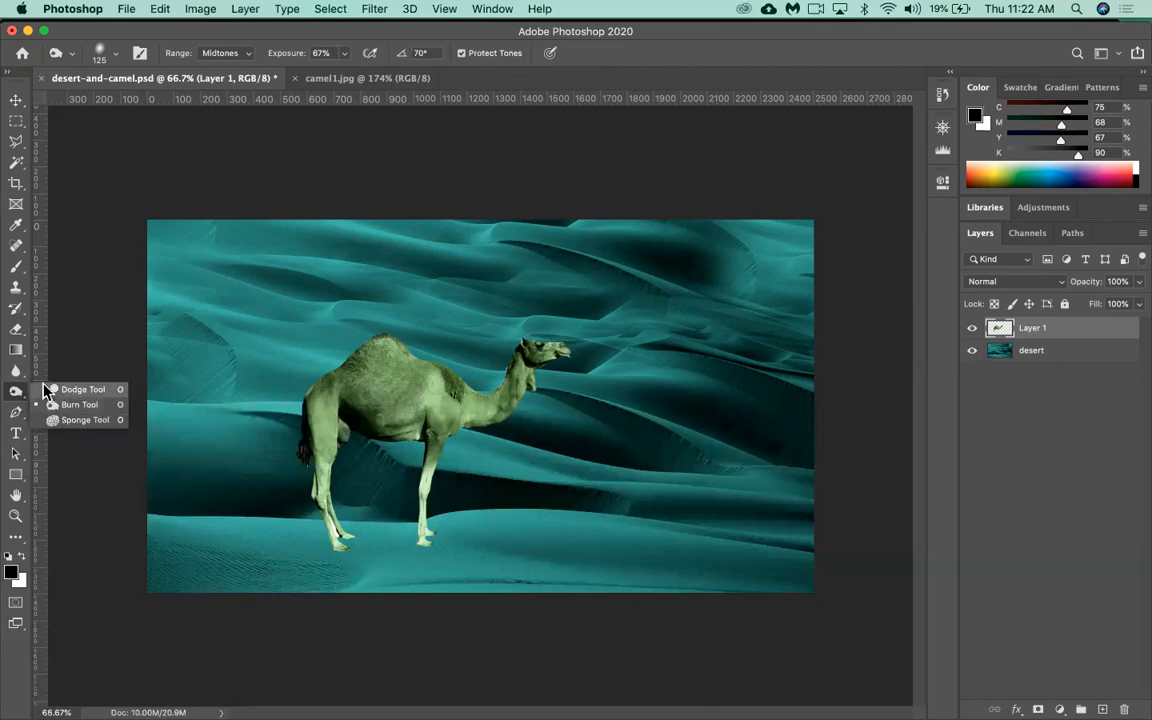
left_click(16, 147)
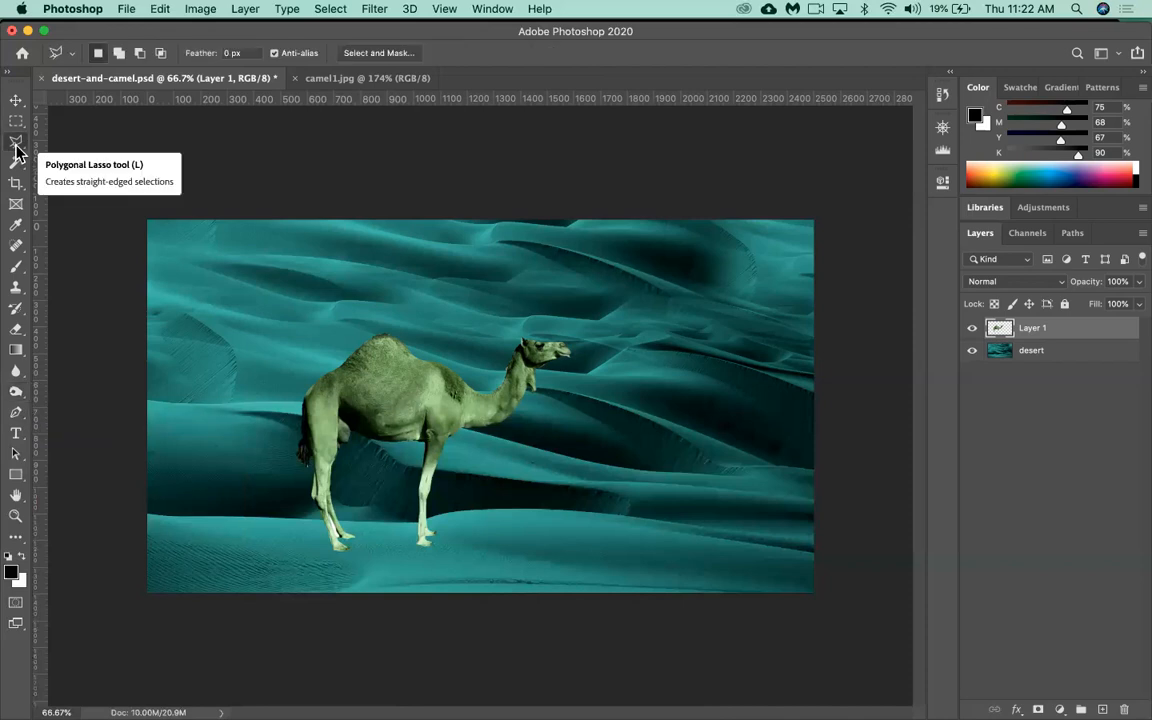
key("o")
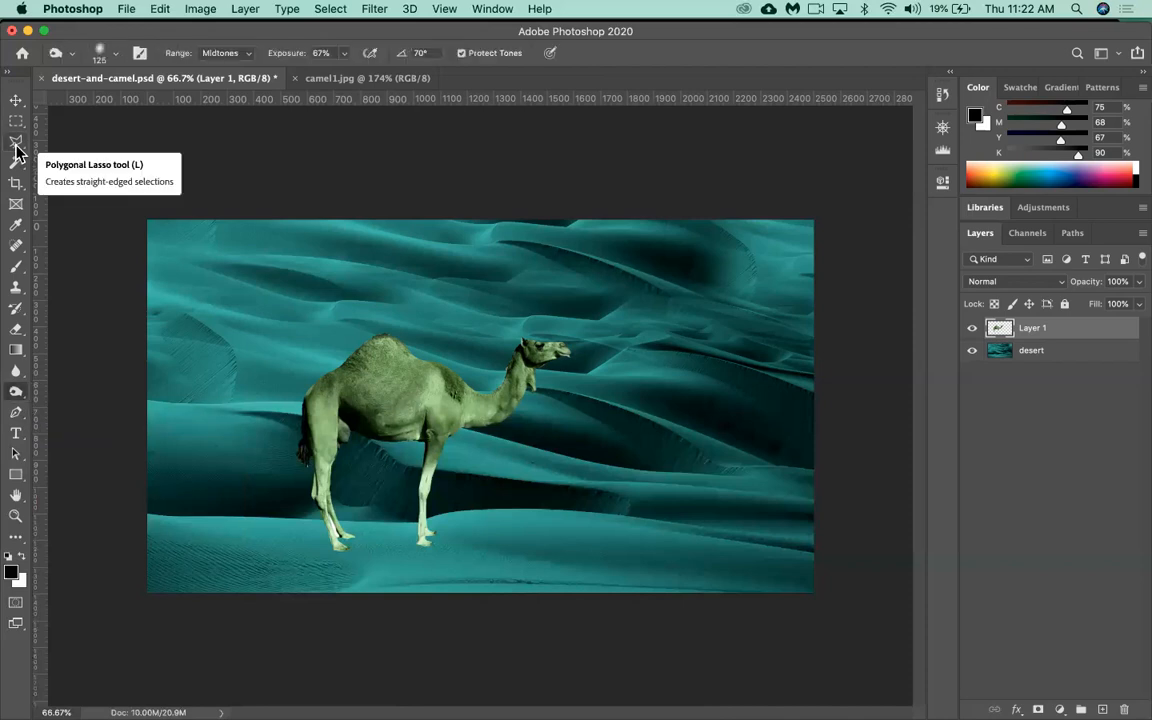
left_click(17, 395)
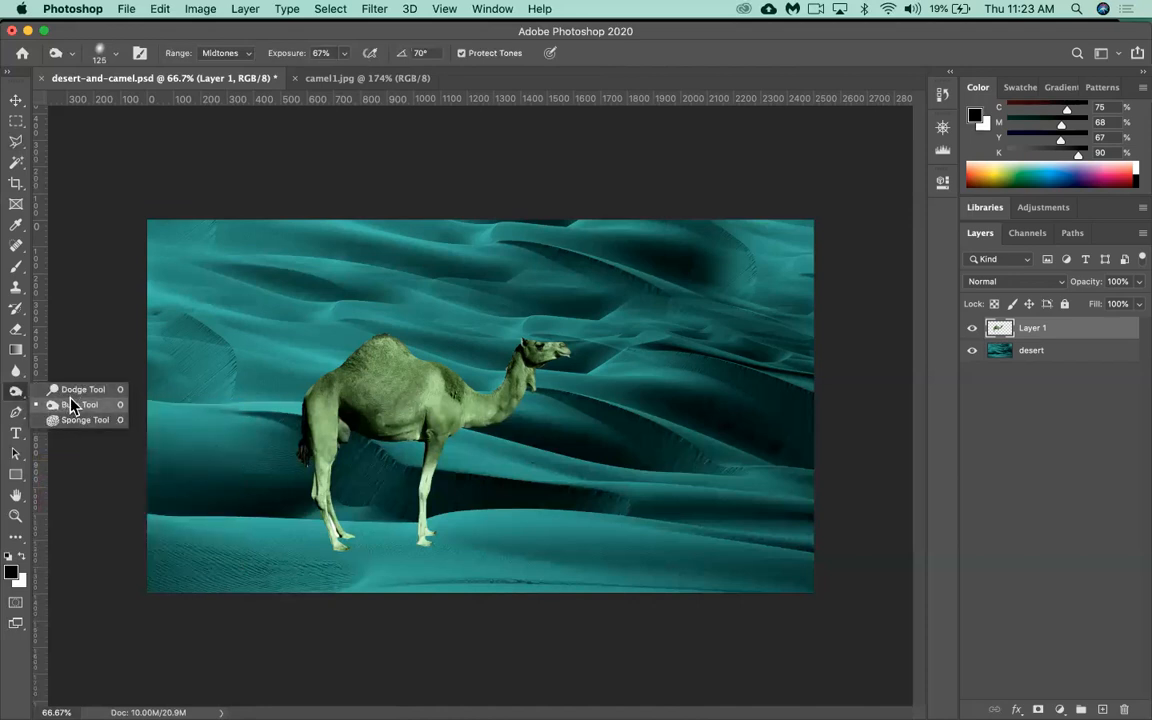
left_click(69, 404)
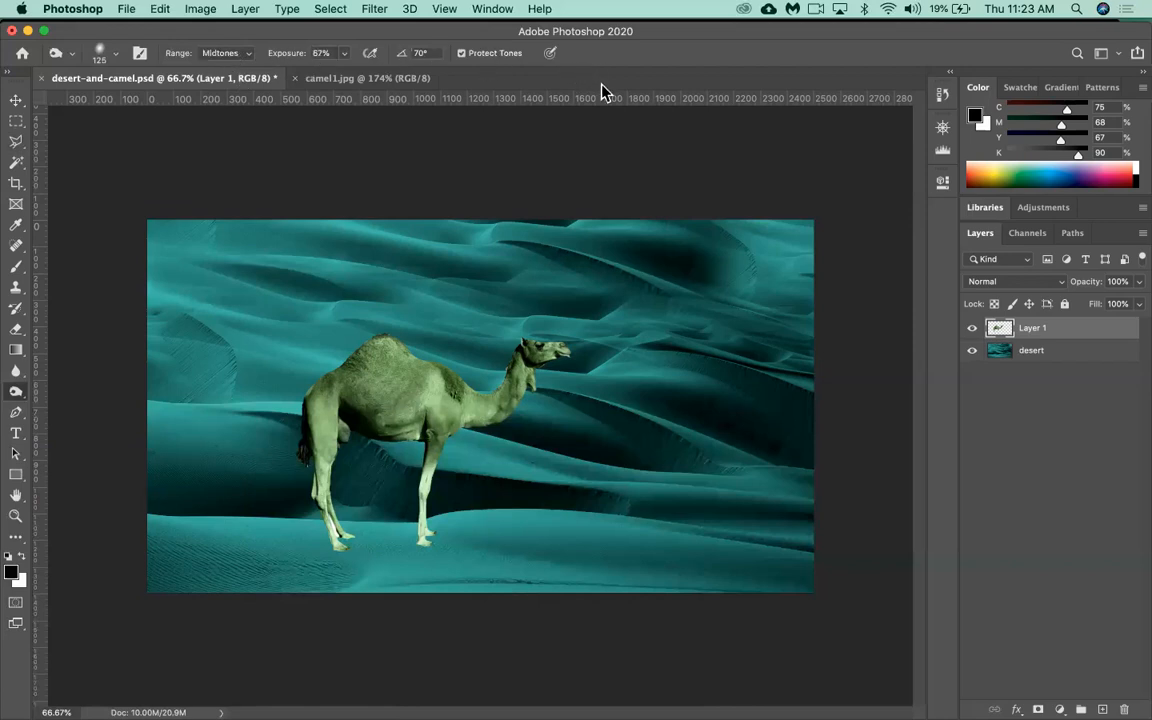
- Set the Burn tool's range to Highlights and its exposure to 50%
left_click(222, 55)
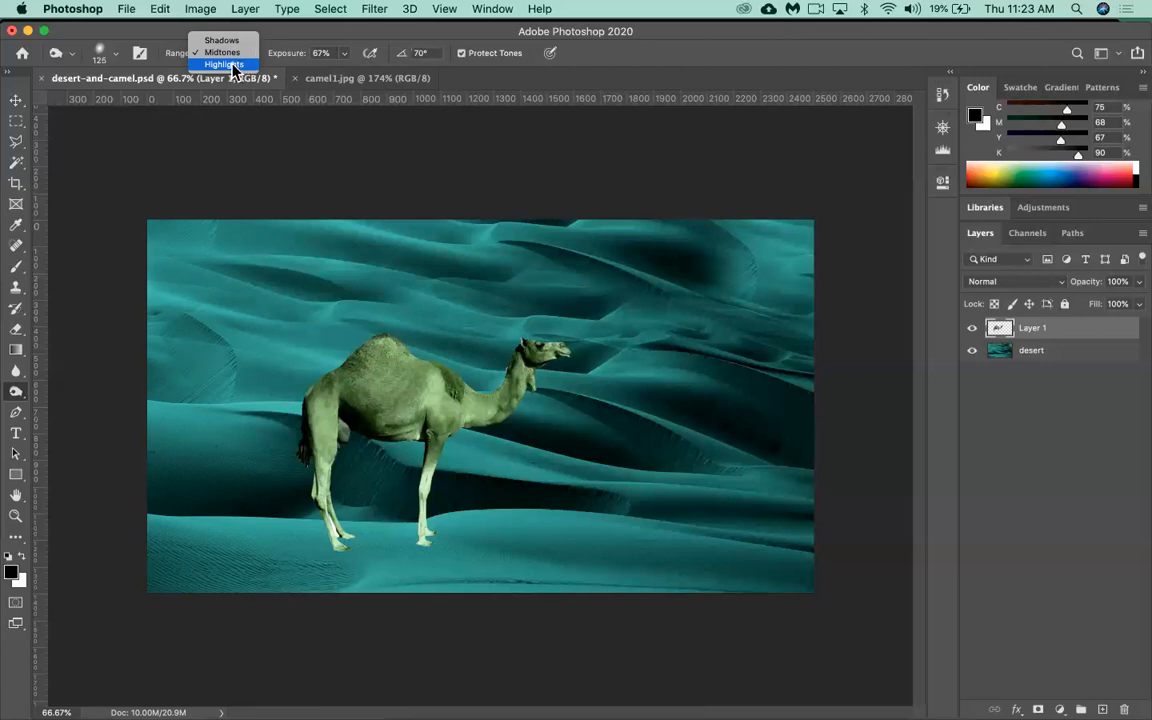
left_click(233, 66)
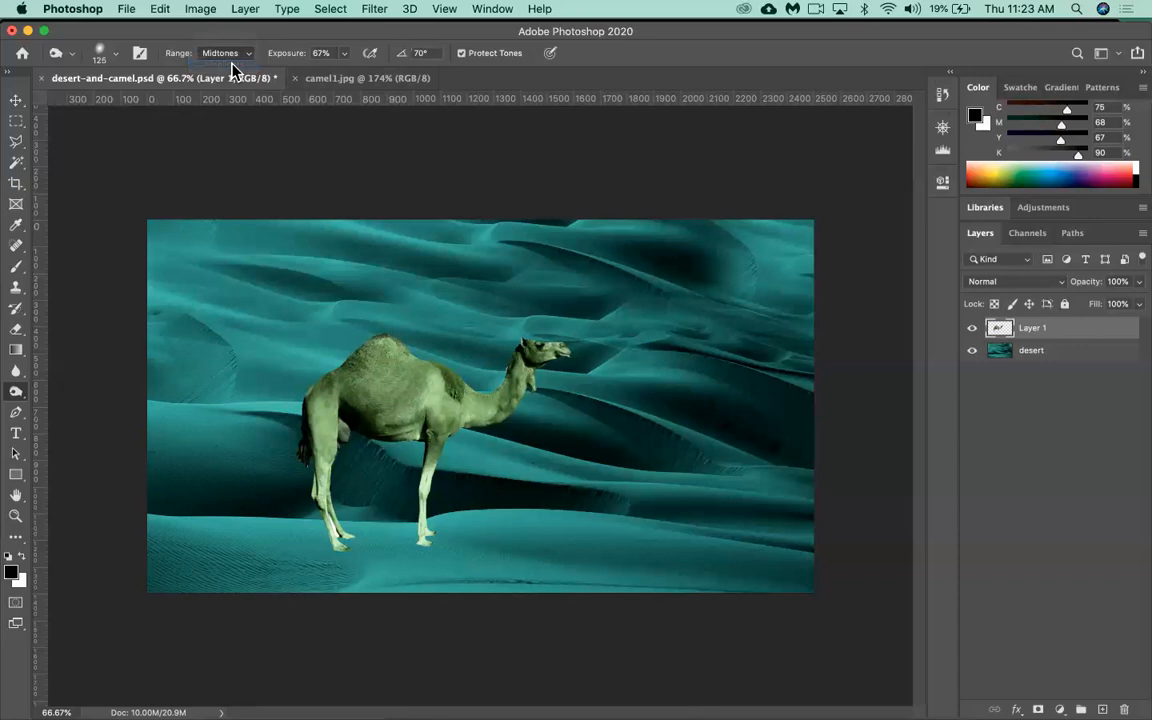
left_click(244, 56)
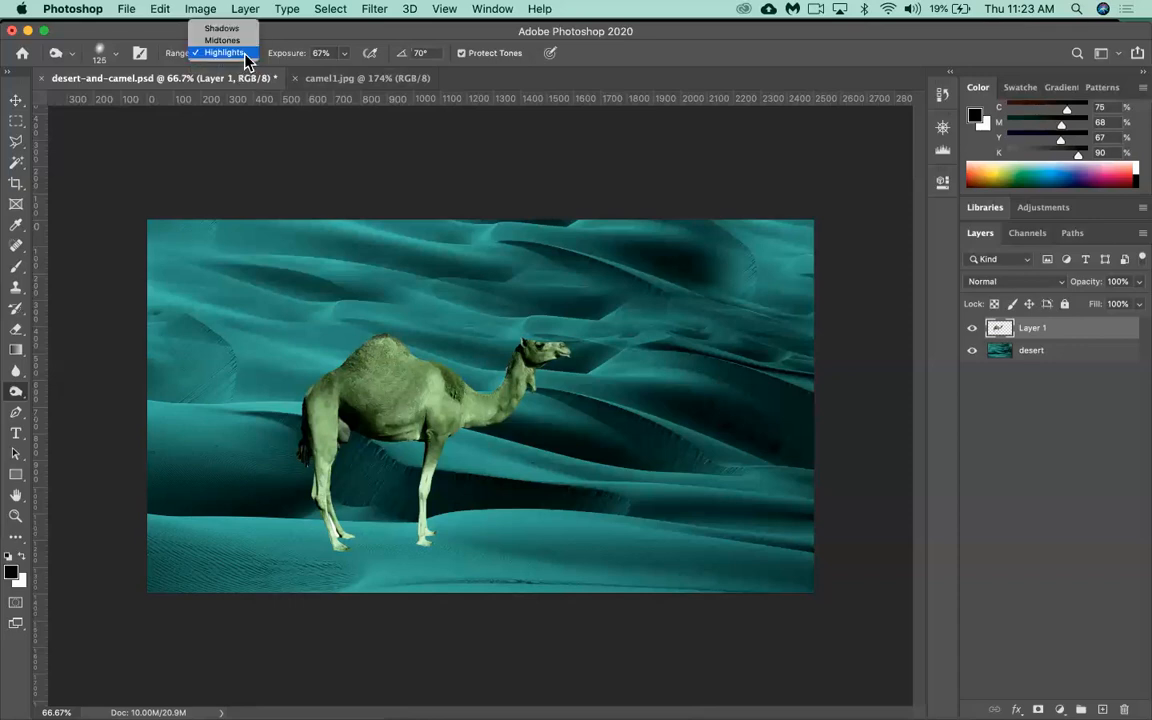
left_click(245, 55)
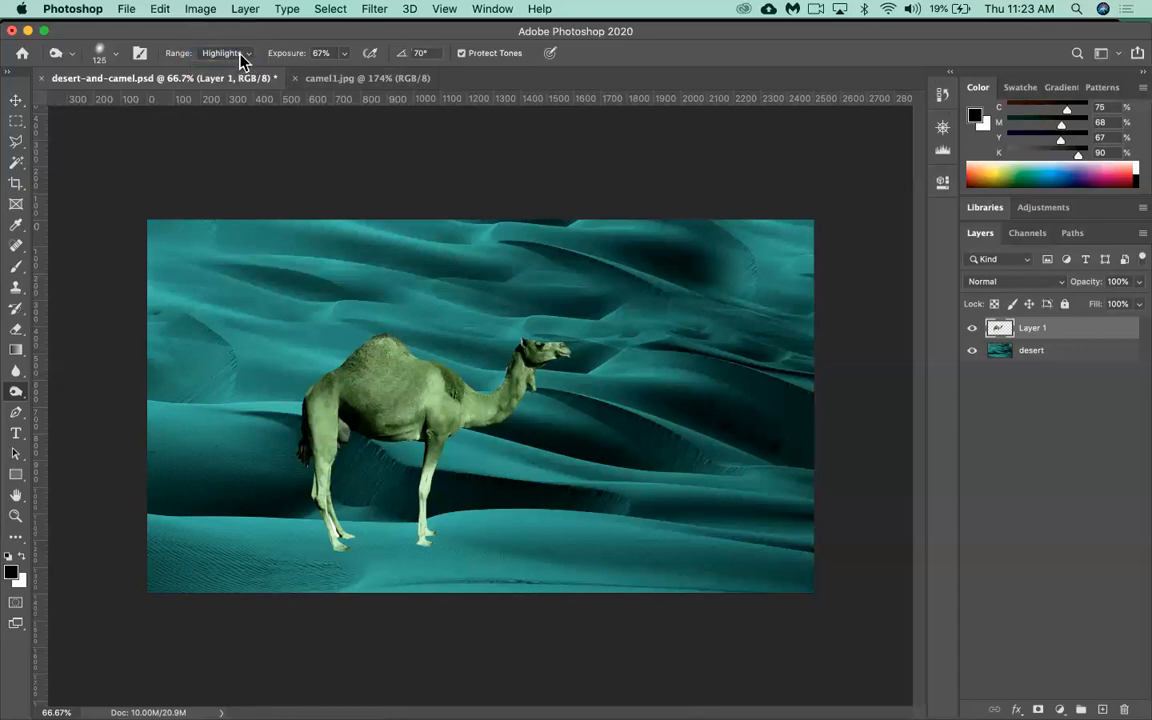
left_click(318, 56)
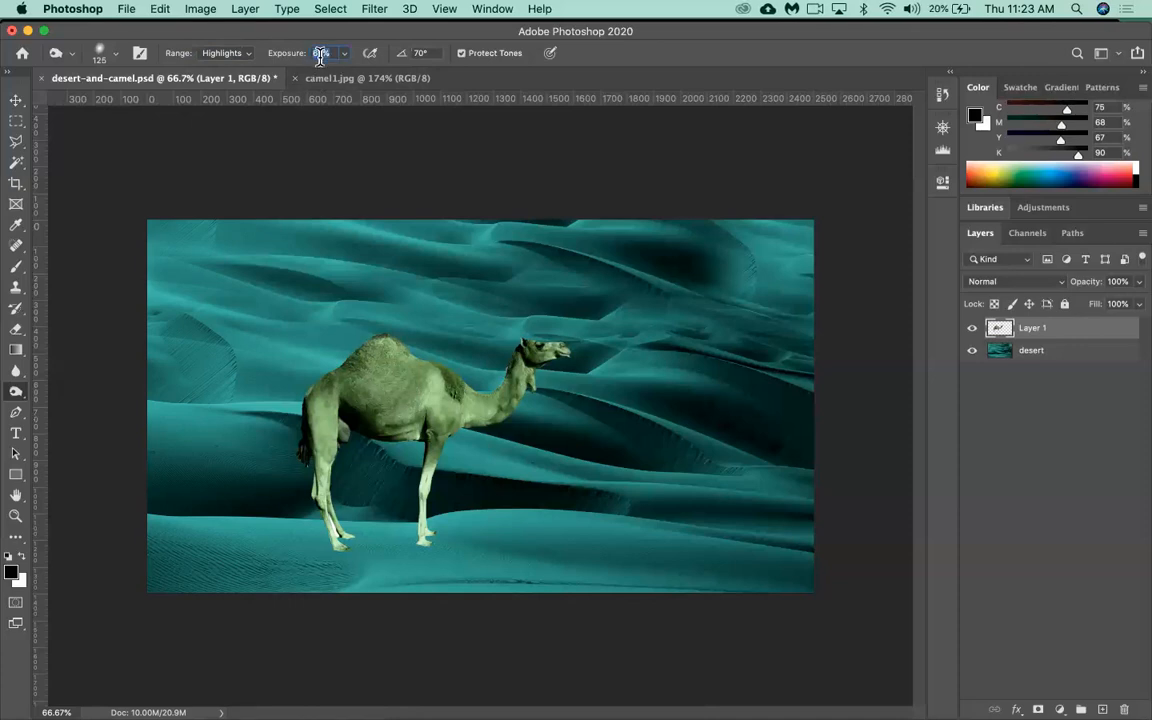
type("5")
key("Return")
- Hide and reshow the desert layer to check the camel, and burn the highlights on its neck and front leg
left_click(972, 350)
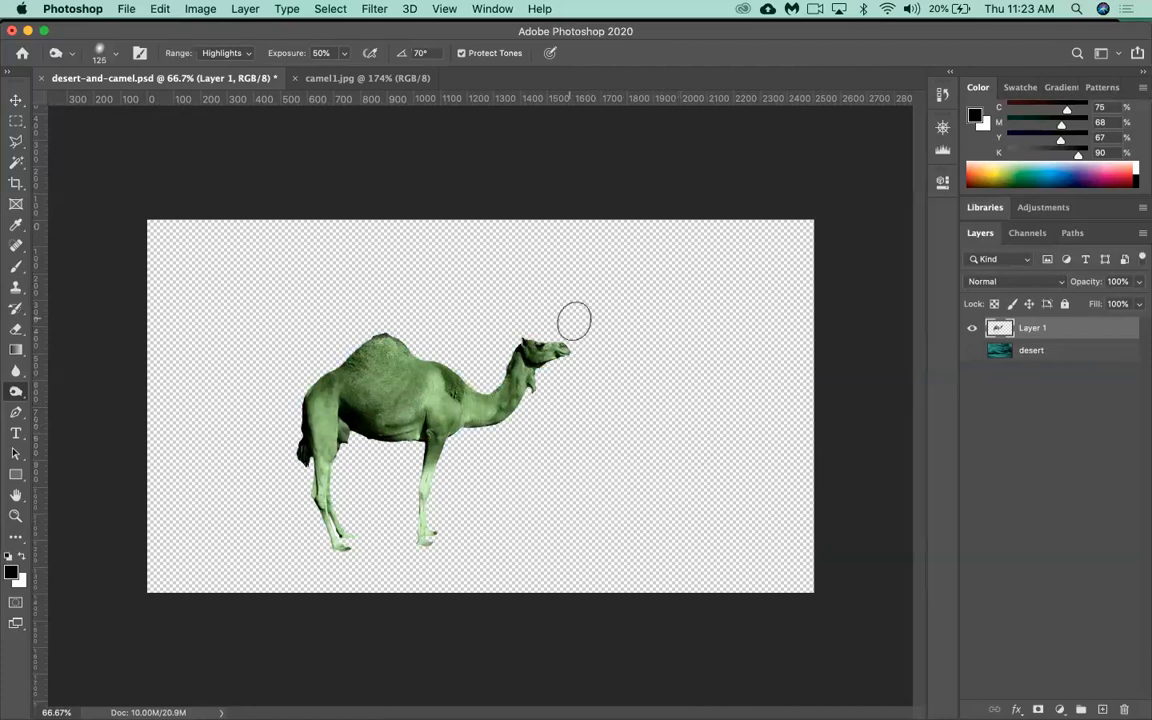
left_click(971, 352)
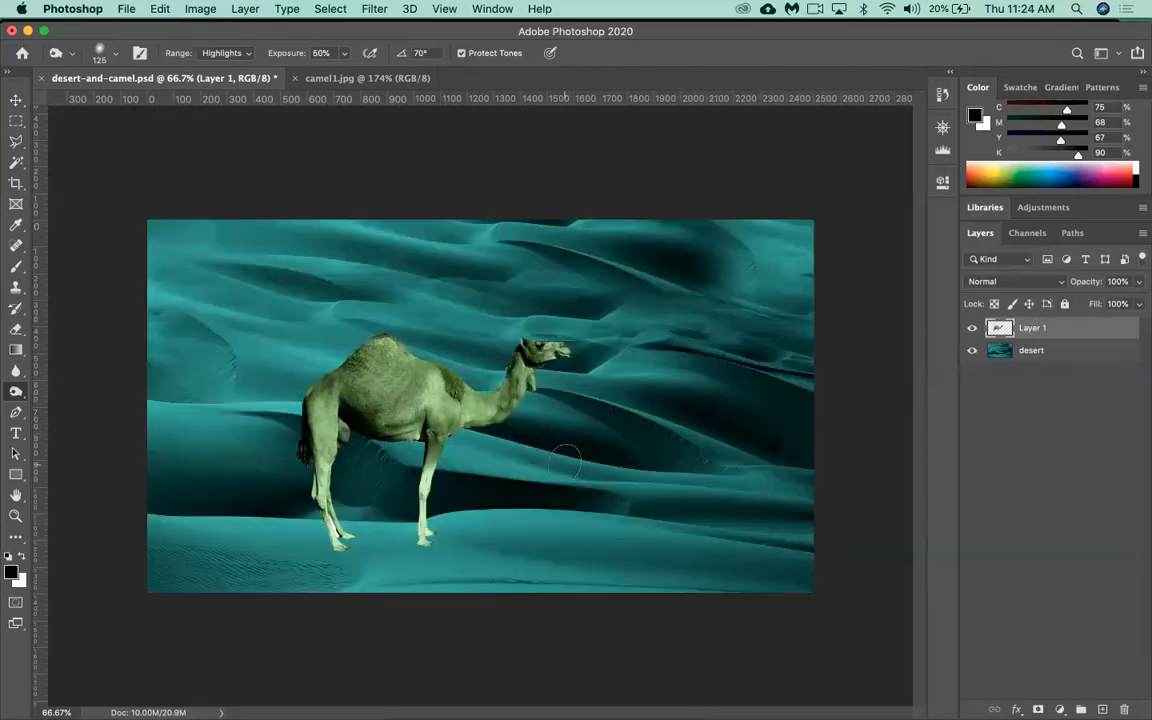
key("super+equal")
key("super+equal")
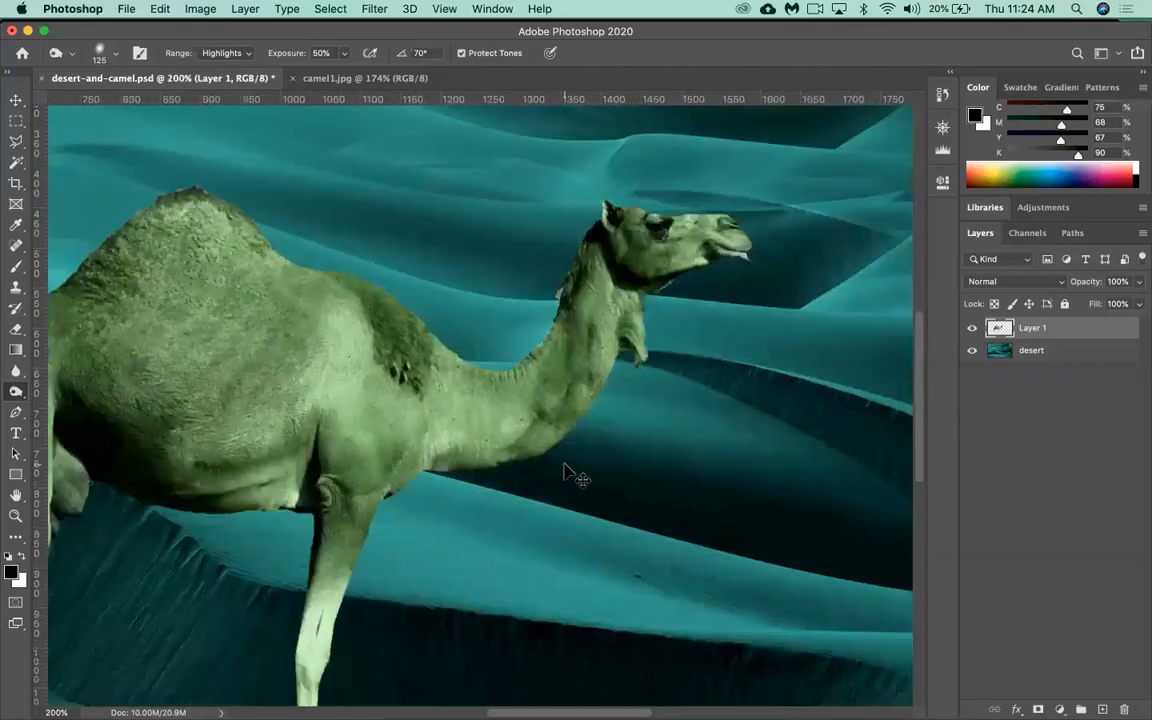
left_click_drag(594, 377, 638, 244)
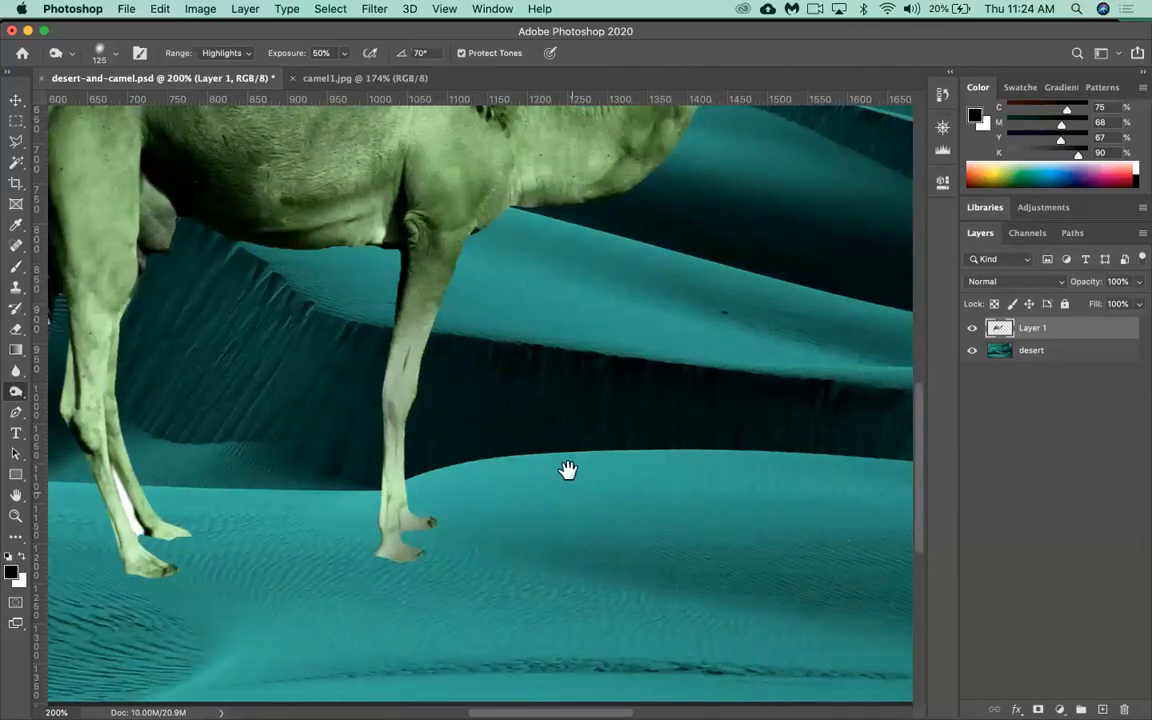
- Select the leftover white patch between the camel's hind legs with the Magic Wand, delete it and deselect
scroll(545, 396, "left", 5)
scroll(545, 396, "down", 2)
scroll(546, 398, "up", 2)
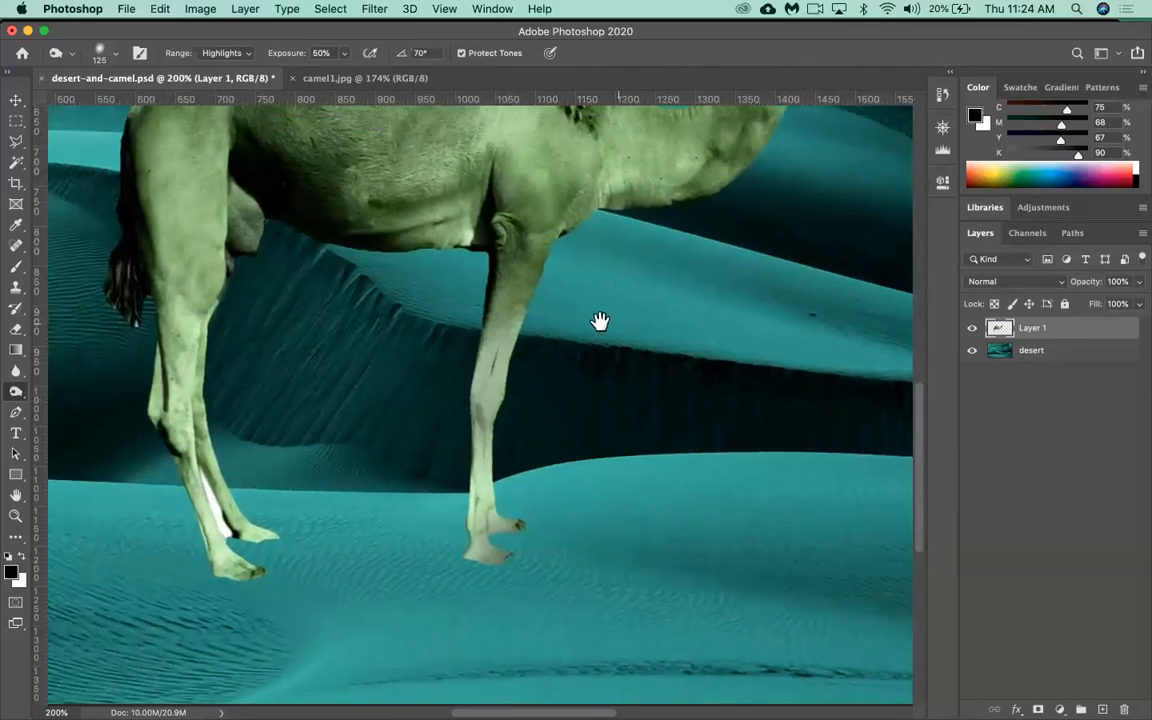
scroll(576, 329, "up", 4)
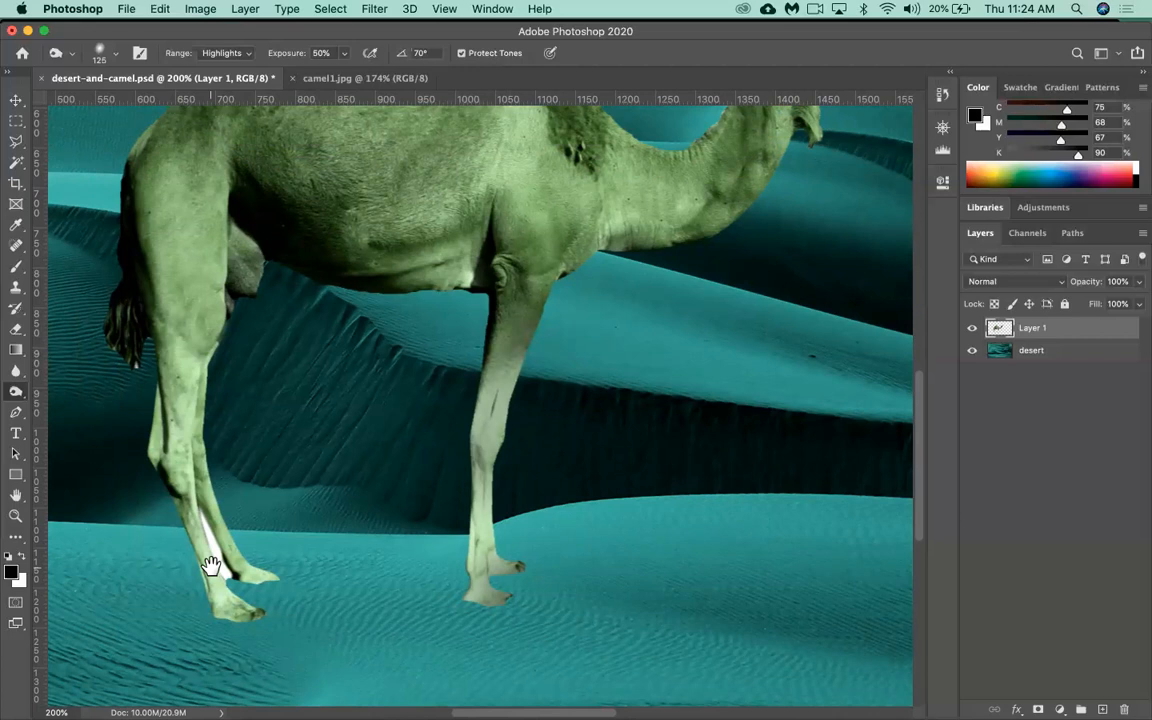
left_click(16, 162)
left_click(220, 560, "shift")
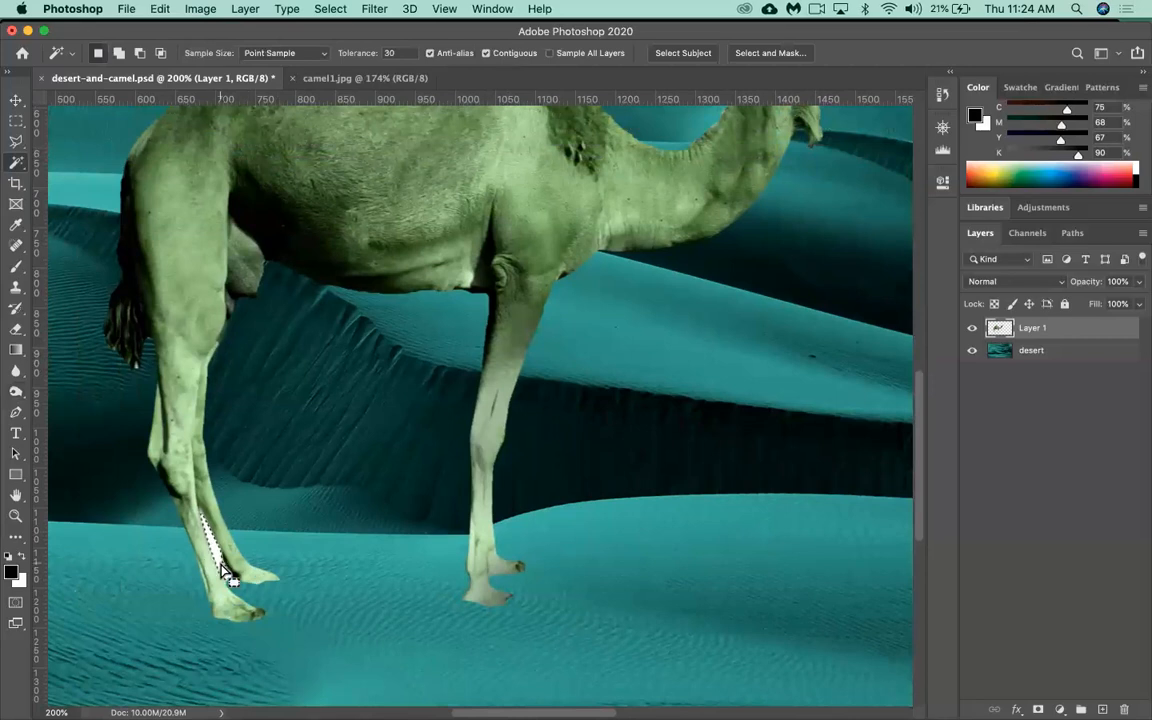
key("Delete")
key("super+d")
- Burn the camel's belly and rear flank with the 125 px brush in the Shadows range at 50% exposure
left_click(17, 393)
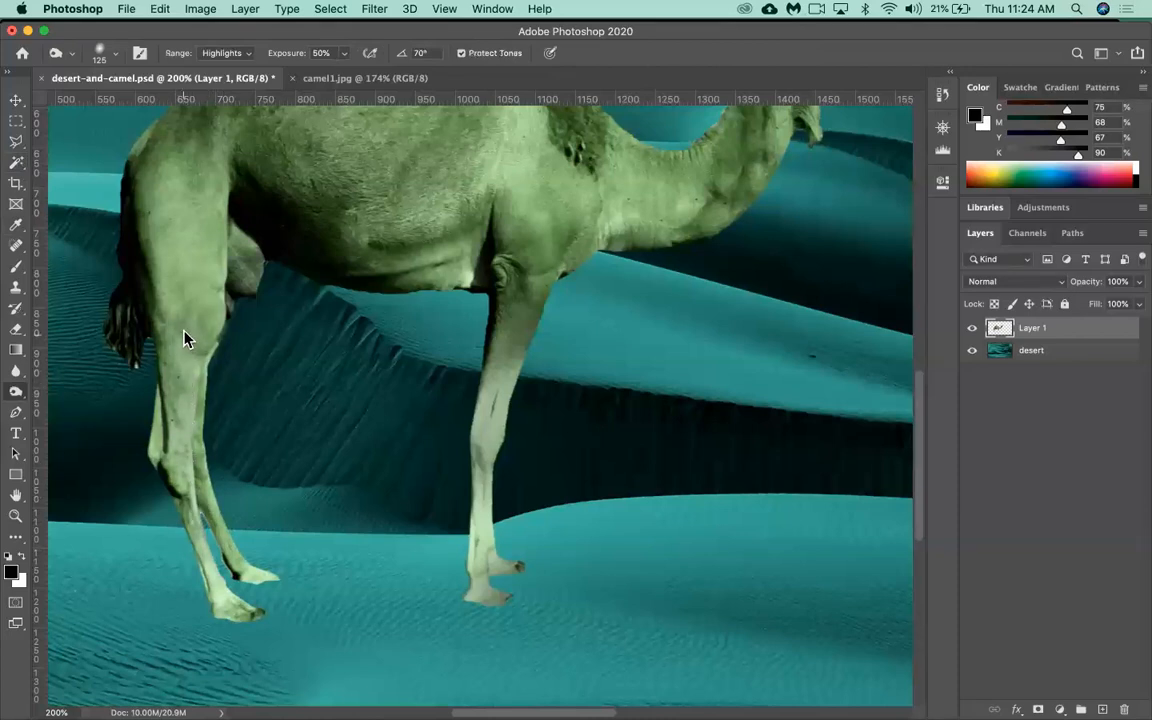
key("super+minus")
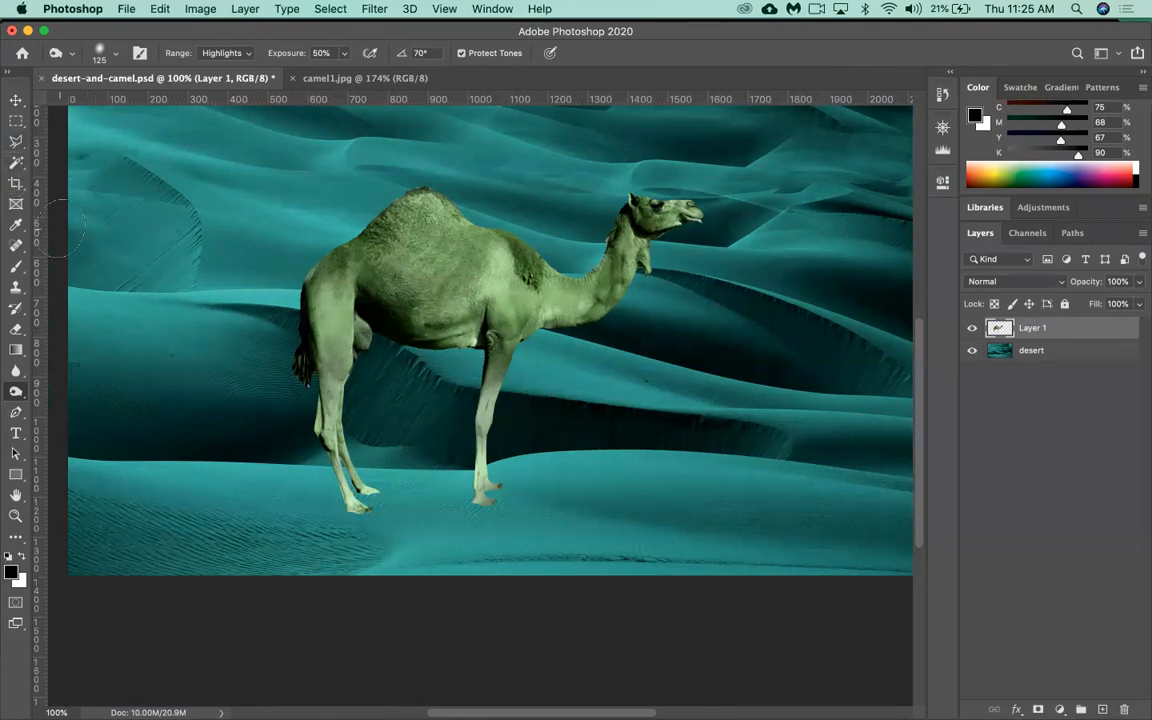
left_click(105, 57)
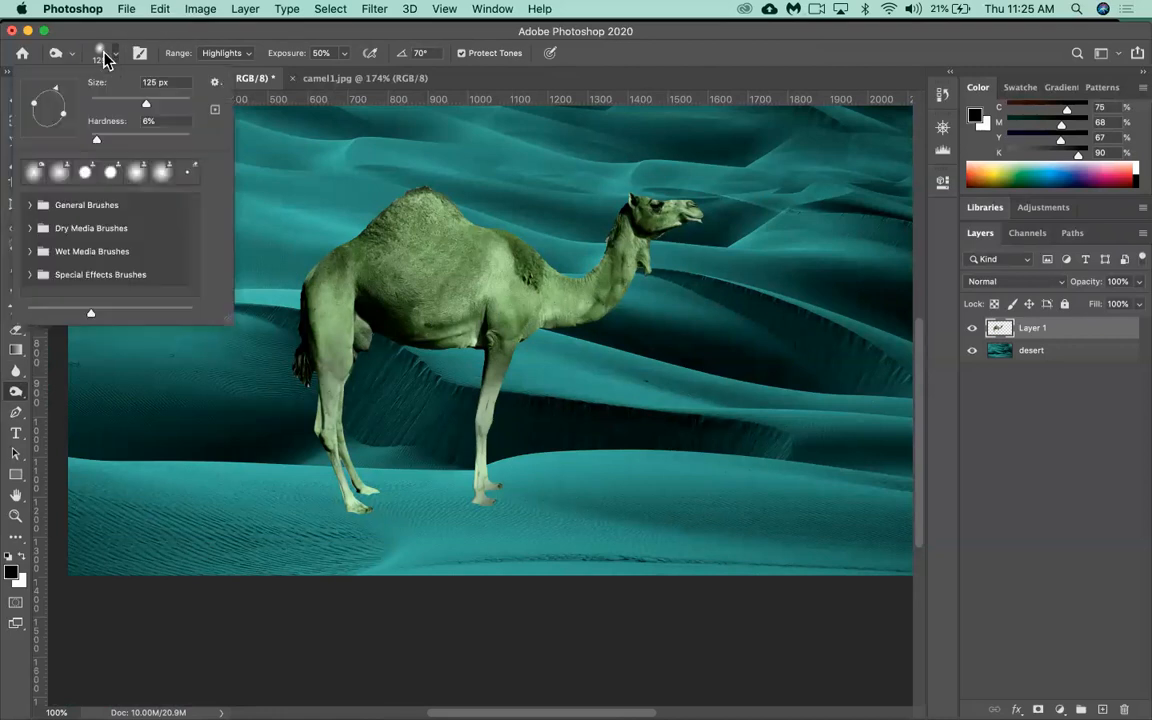
left_click(100, 57)
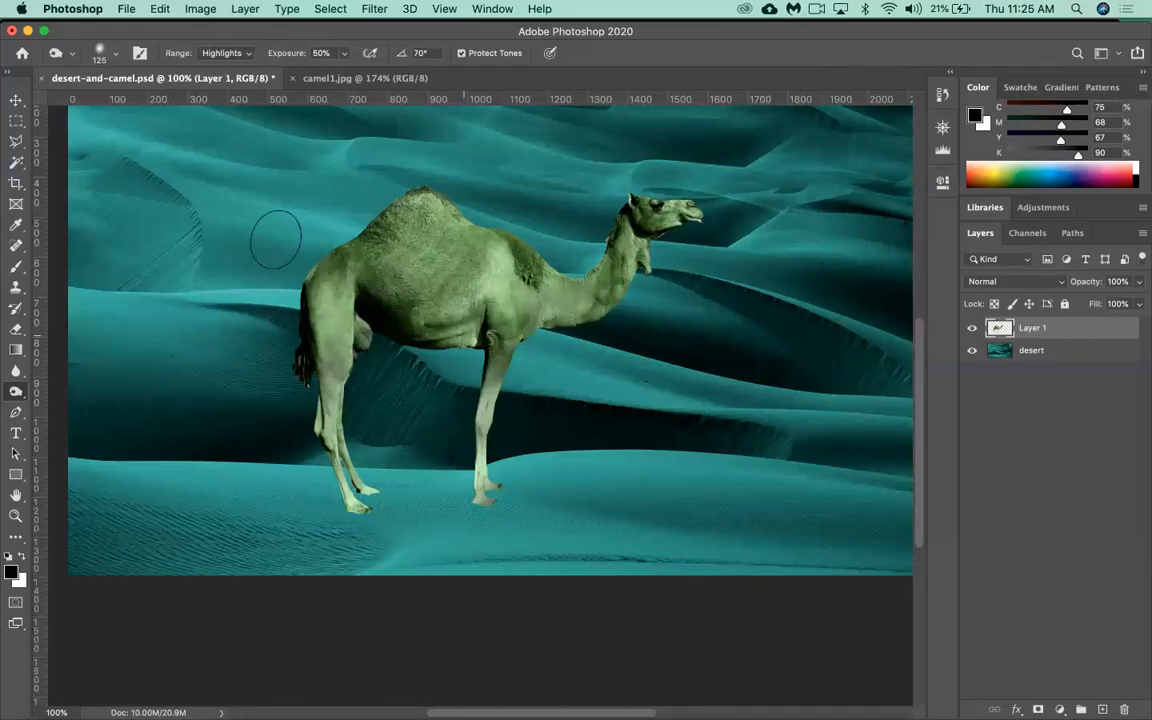
left_click(246, 56)
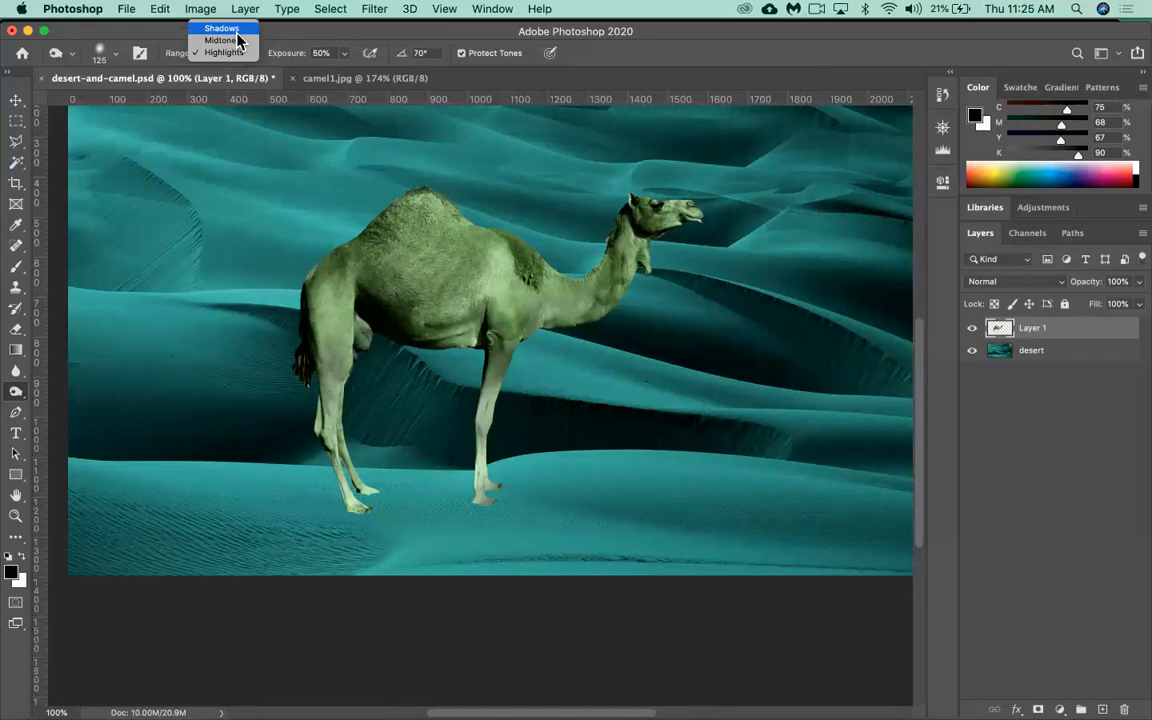
left_click(230, 30)
mouse_move(413, 312)
left_mouse_down()
mouse_move(343, 278)
mouse_move(366, 289)
left_mouse_up()
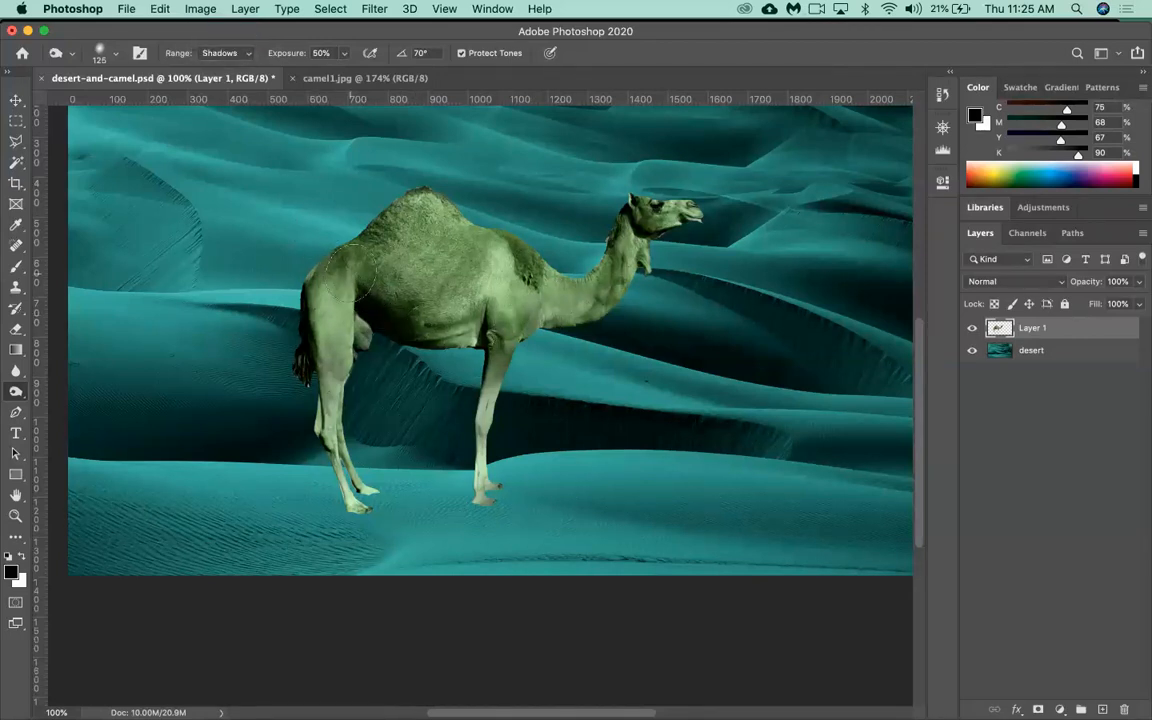
- Burn the camel's neck, back and belly with the range kept on Shadows
left_click(222, 53)
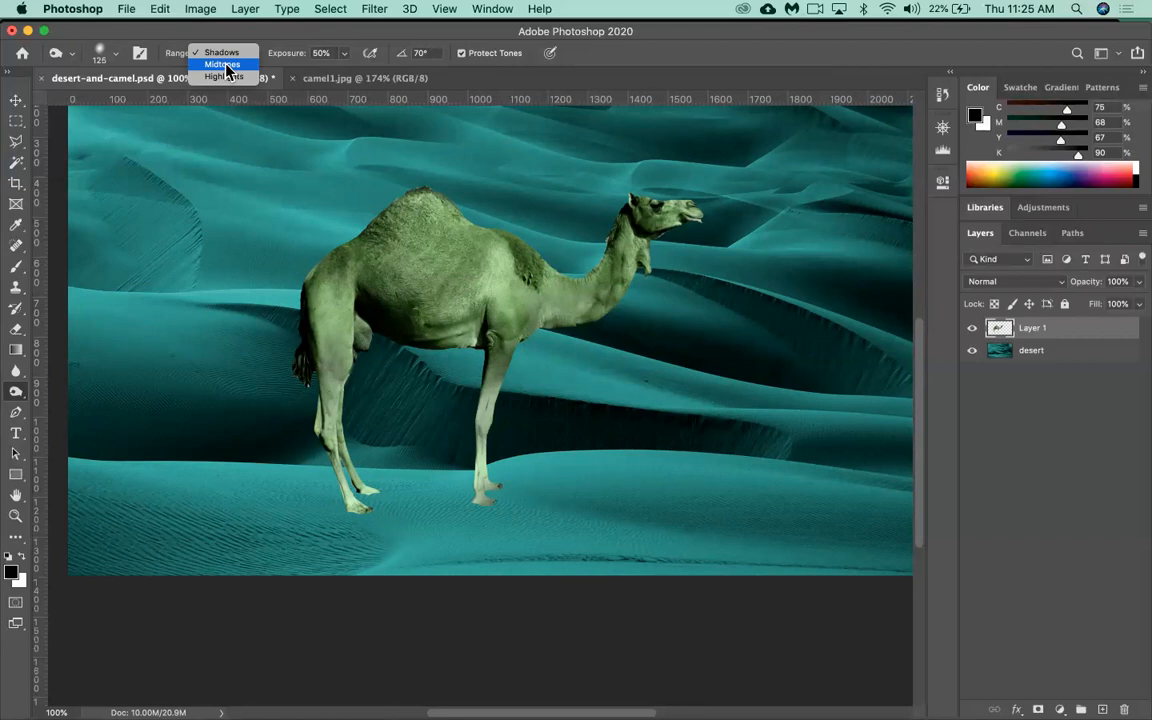
left_click(224, 52)
left_click_drag(618, 306, 580, 321)
left_click_drag(466, 234, 457, 227)
mouse_move(445, 318)
left_mouse_down()
mouse_move(416, 310)
mouse_move(489, 330)
left_mouse_up()
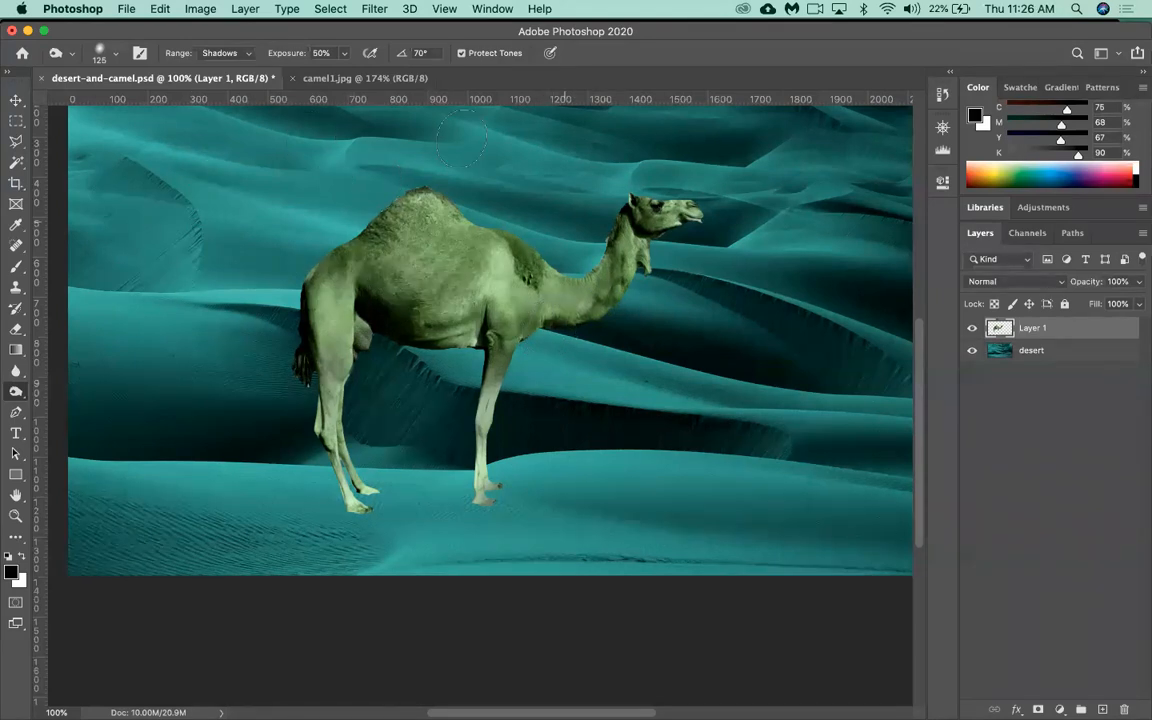
left_click(224, 53)
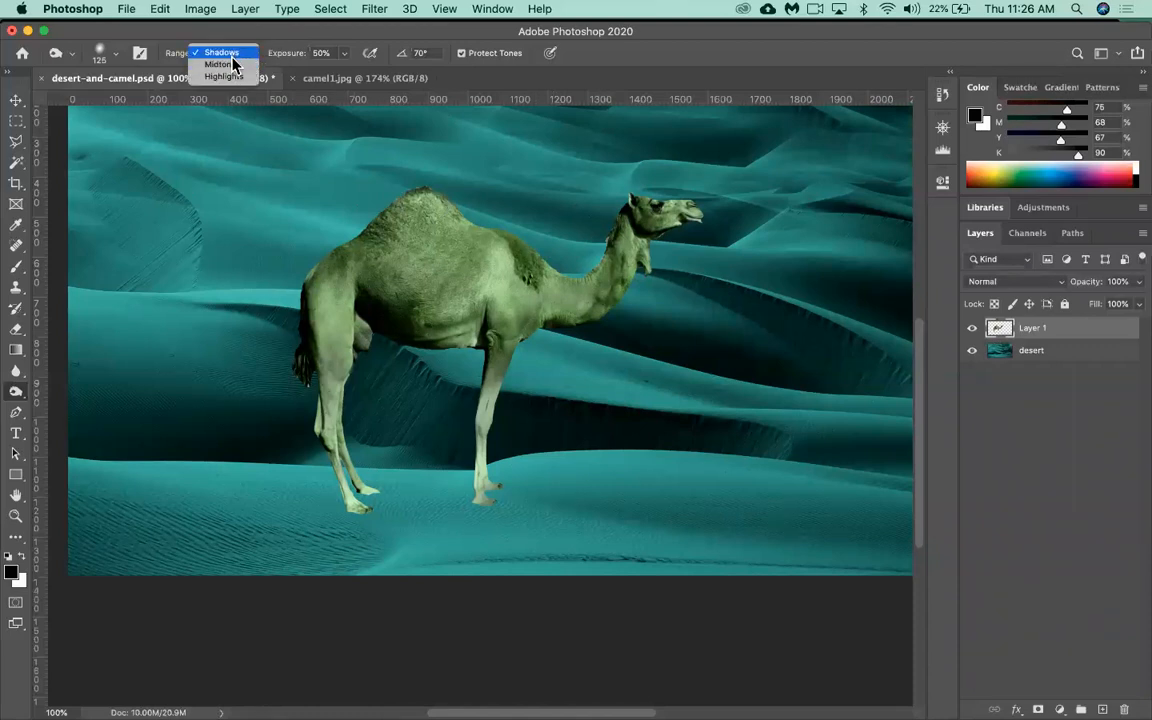
left_click(232, 56)
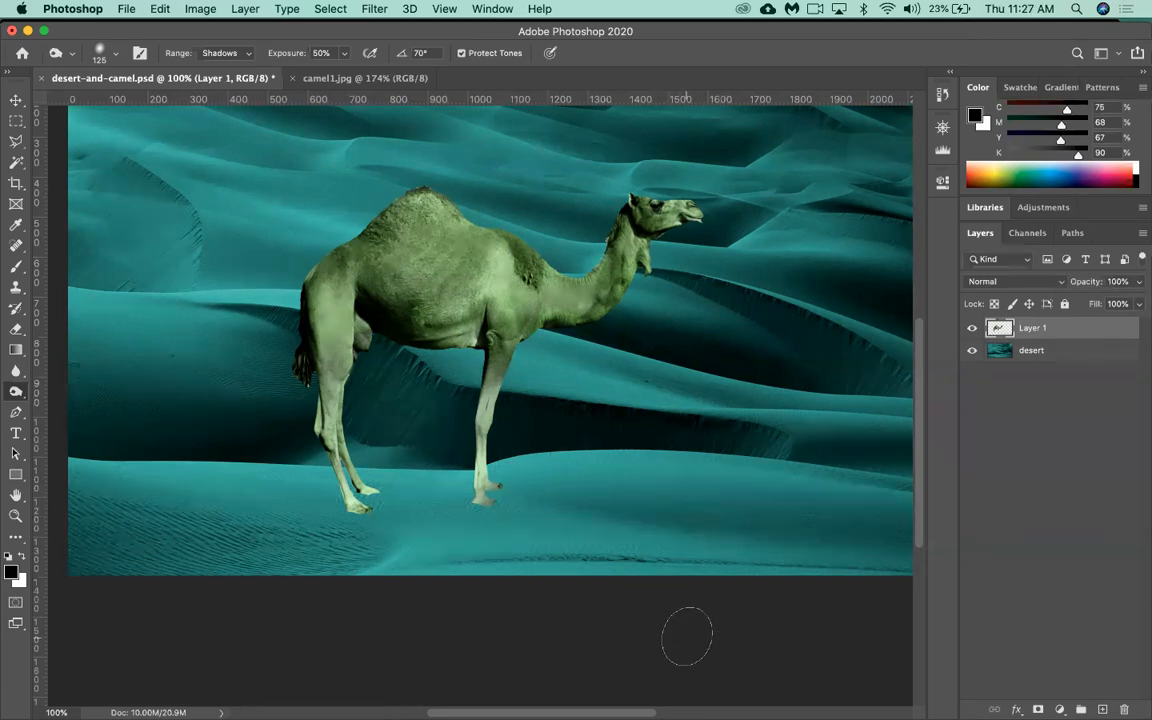
- Try the camel on the right part of the dunes and return it to its earlier spot
scroll(690, 645, "down", 1)
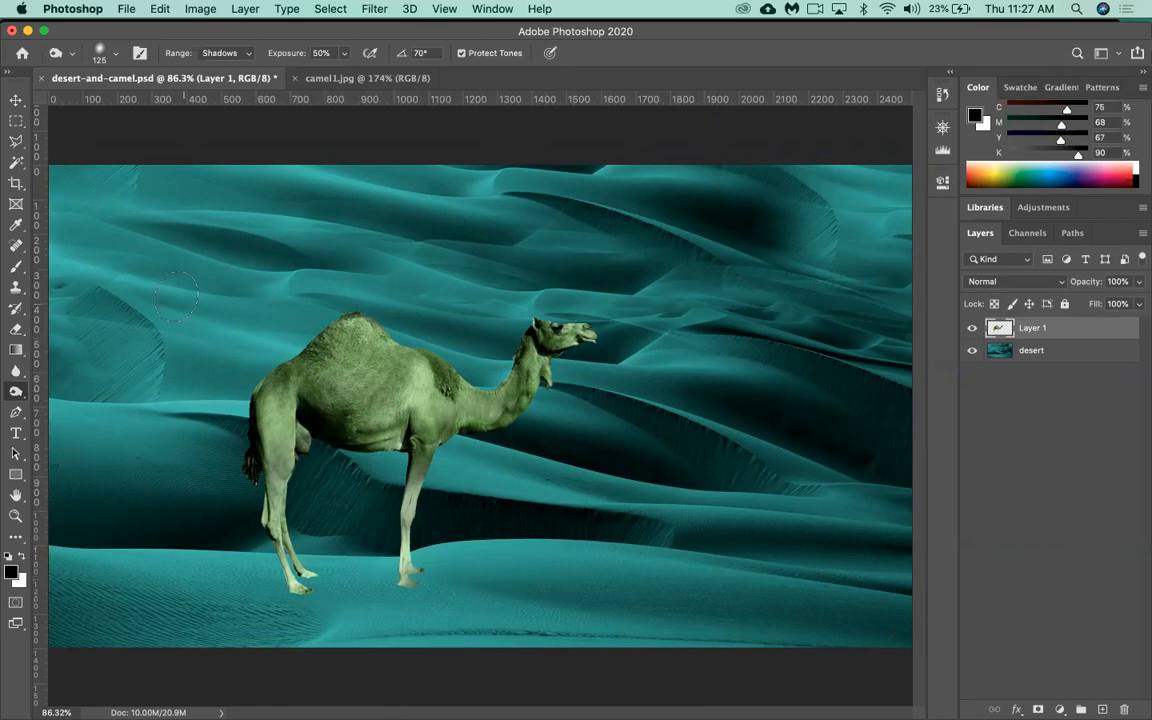
left_click(16, 99)
left_click_drag(350, 385, 630, 376)
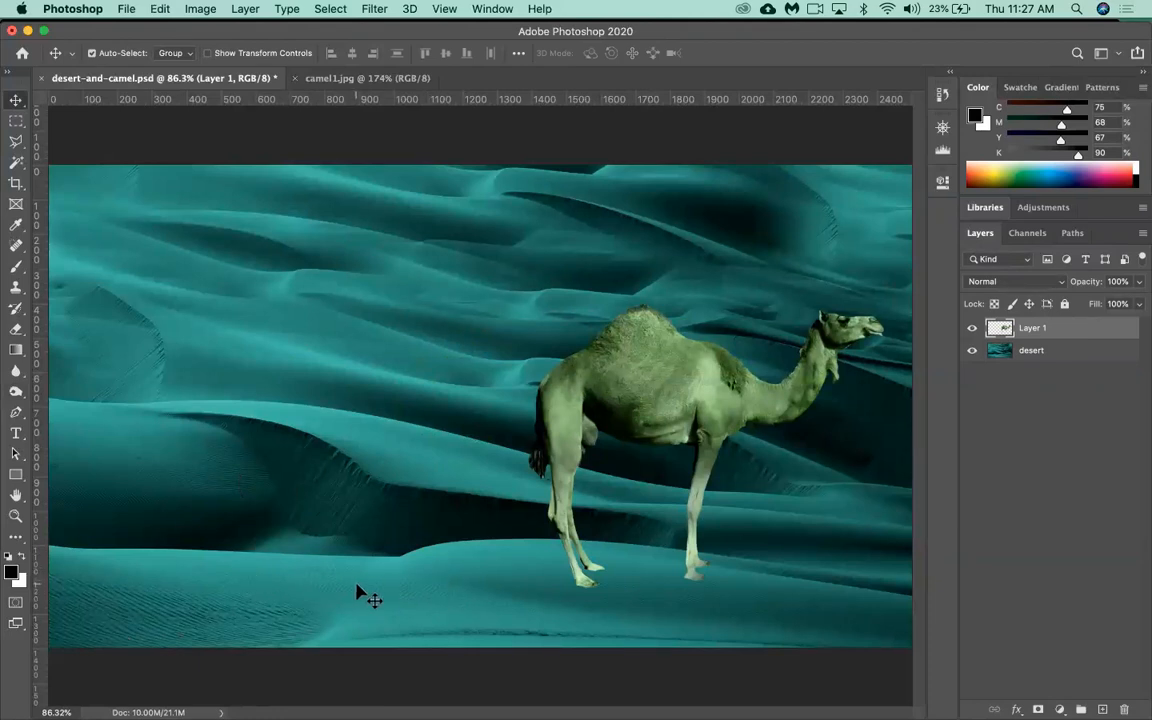
left_click_drag(680, 402, 393, 402)
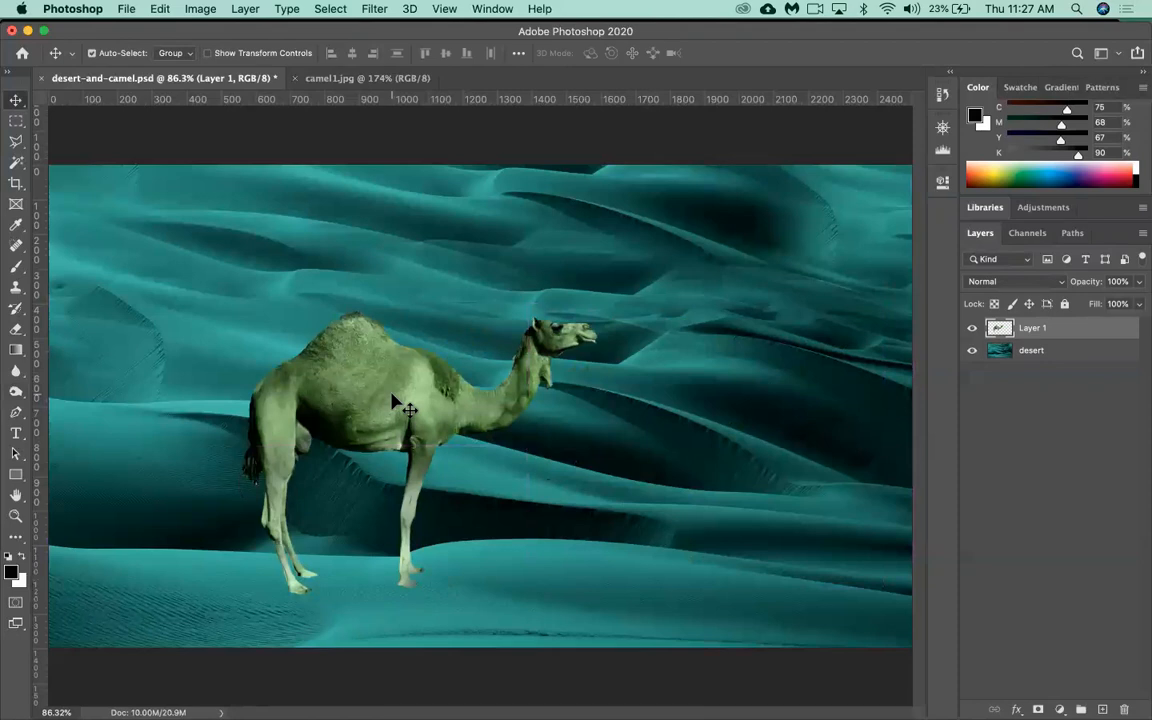
- Make the desert layer active and set the Burn tool's brush size to 153 px
key("super+minus")
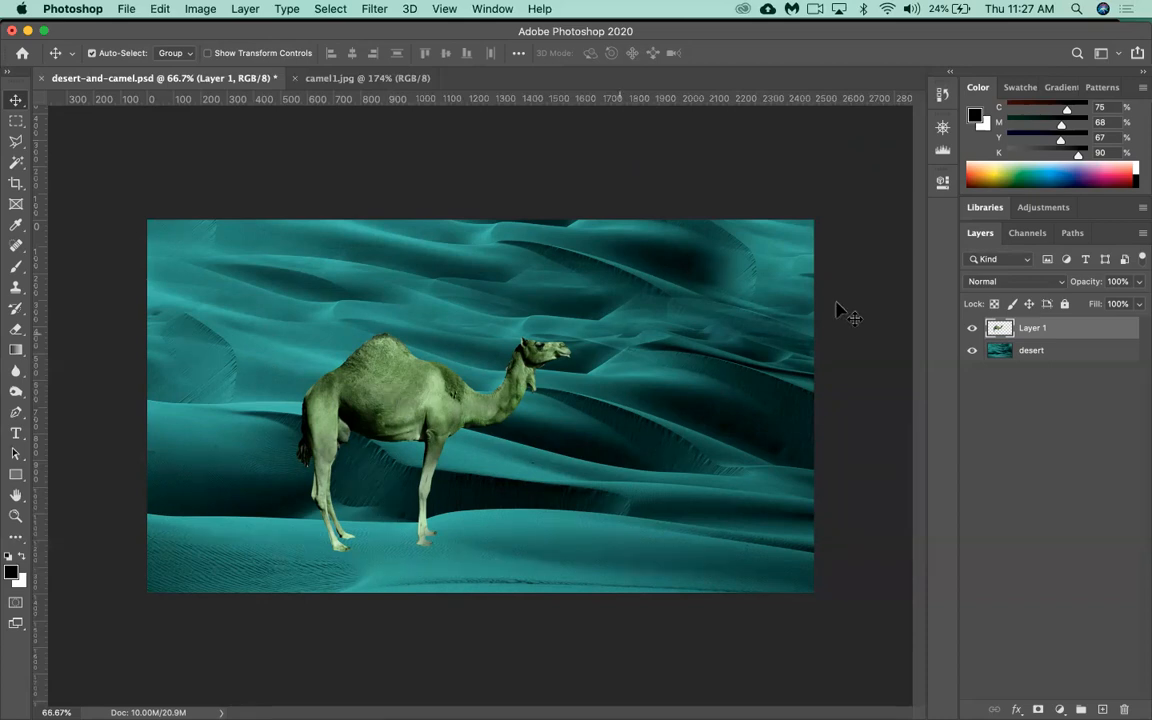
left_click(1012, 355)
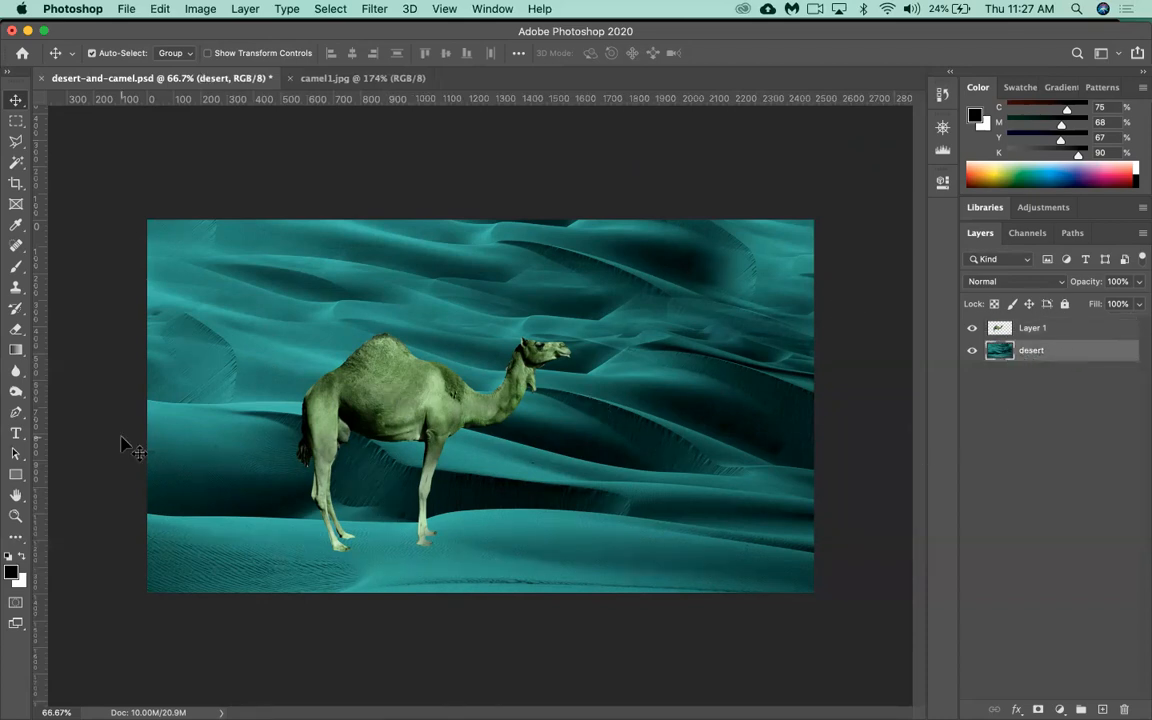
left_click(17, 391)
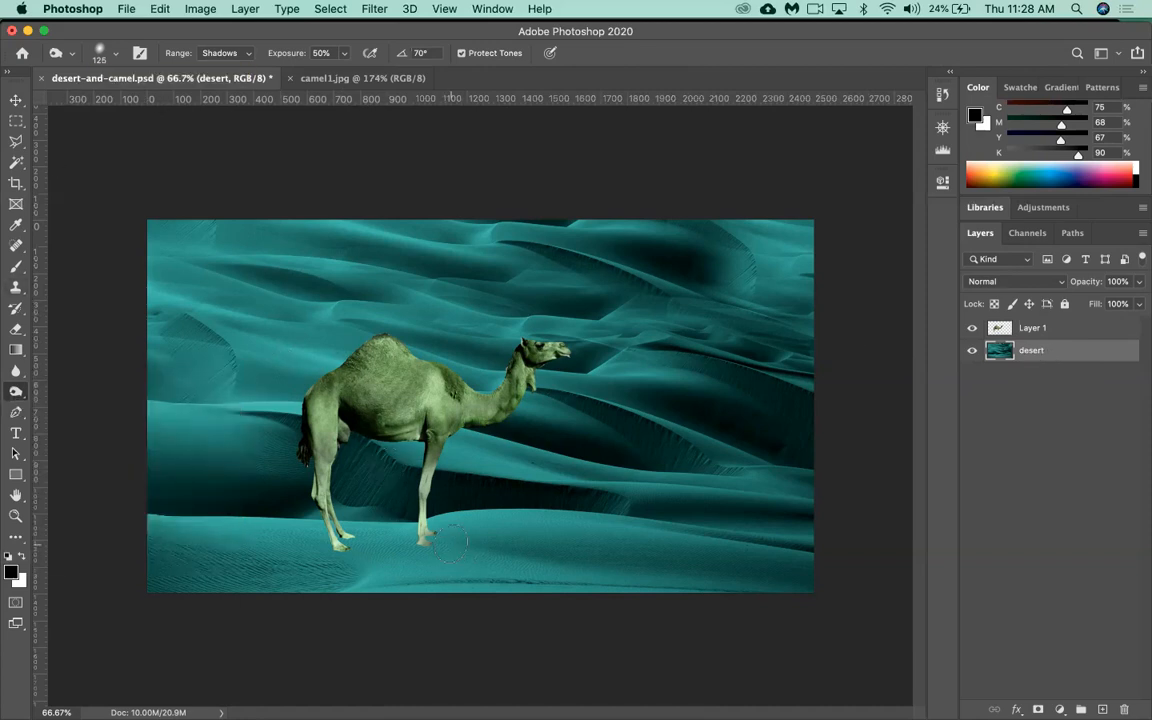
left_click(100, 55)
left_click_drag(150, 104, 154, 104)
key("Return")
- Try burning the sand around the camel's feet with a brush hardness of 100%, and undo it
left_click(106, 58)
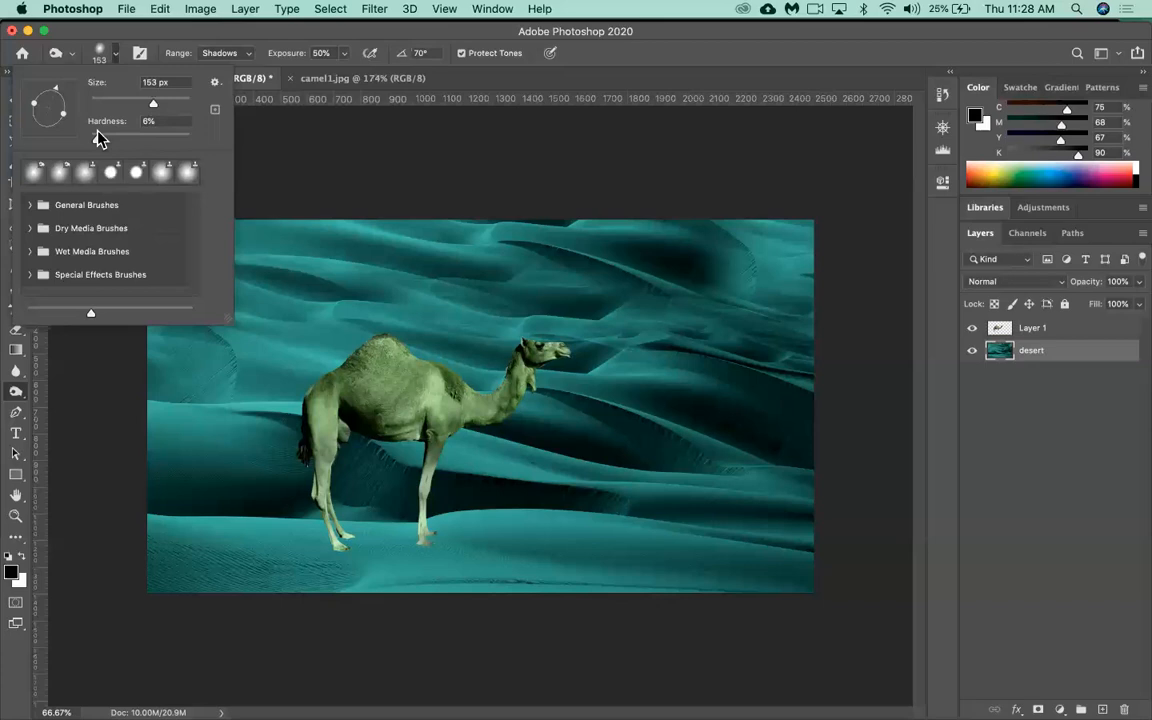
left_click_drag(96, 139, 267, 150)
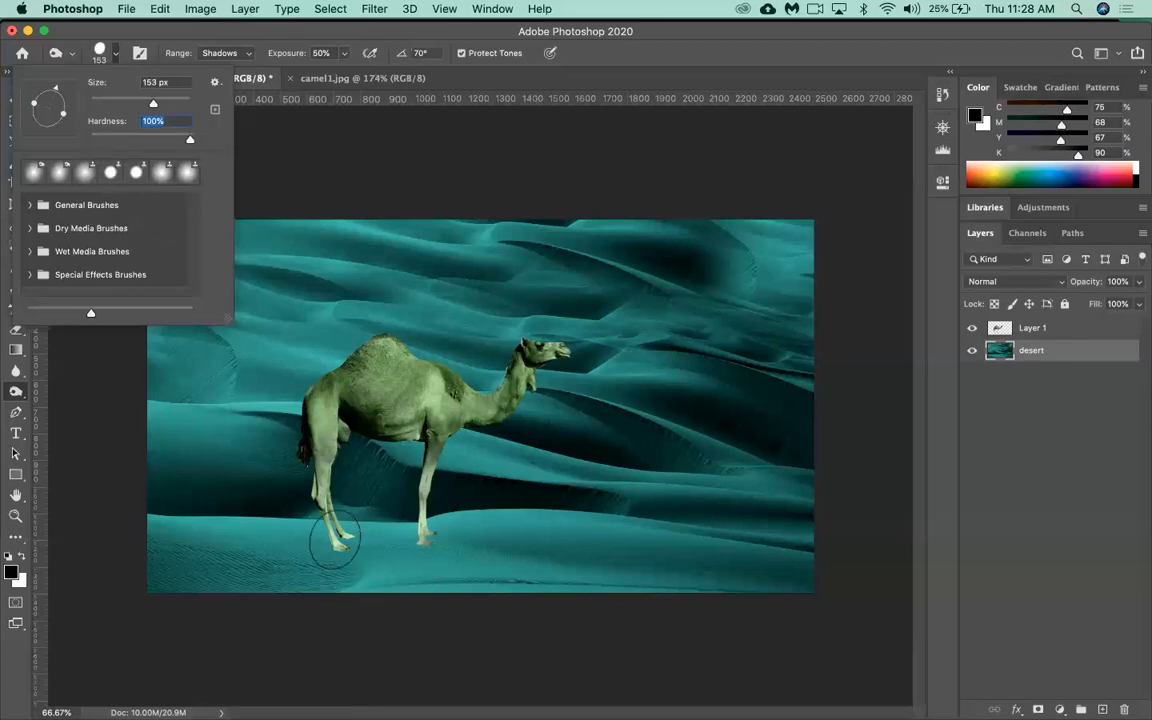
mouse_move(318, 538)
left_mouse_down()
mouse_move(649, 543)
mouse_move(328, 527)
left_mouse_up()
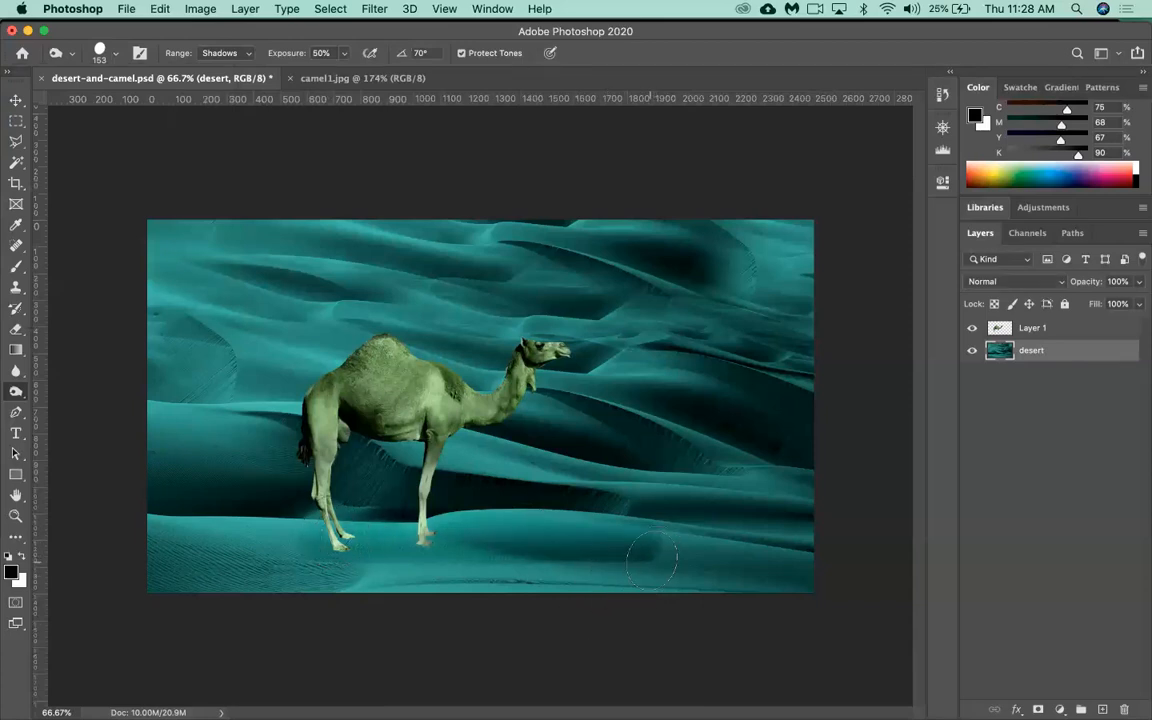
key("super+z")
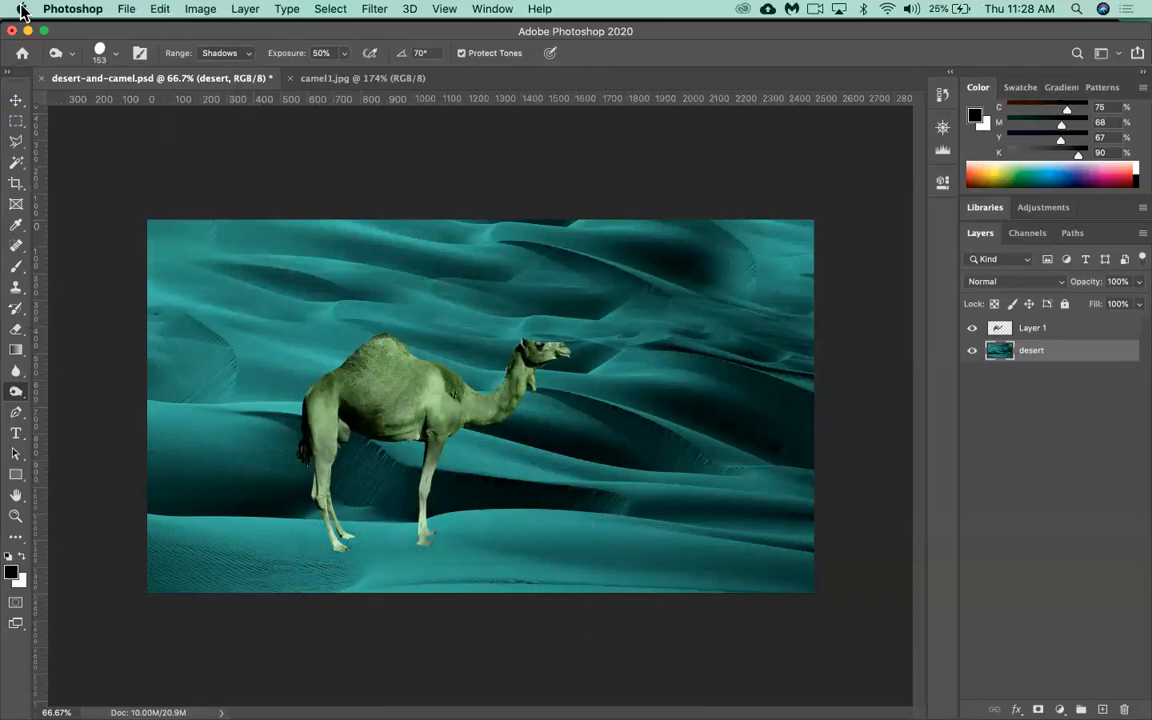
- Set the Burn brush's hardness to 0%
left_click(99, 53)
left_click_drag(190, 140, 13, 138)
key("Return")
- Try burning the foreground sand in front of the camel with the soft brush, and undo it
mouse_move(452, 540)
left_mouse_down()
mouse_move(635, 548)
mouse_move(640, 578)
left_mouse_up()
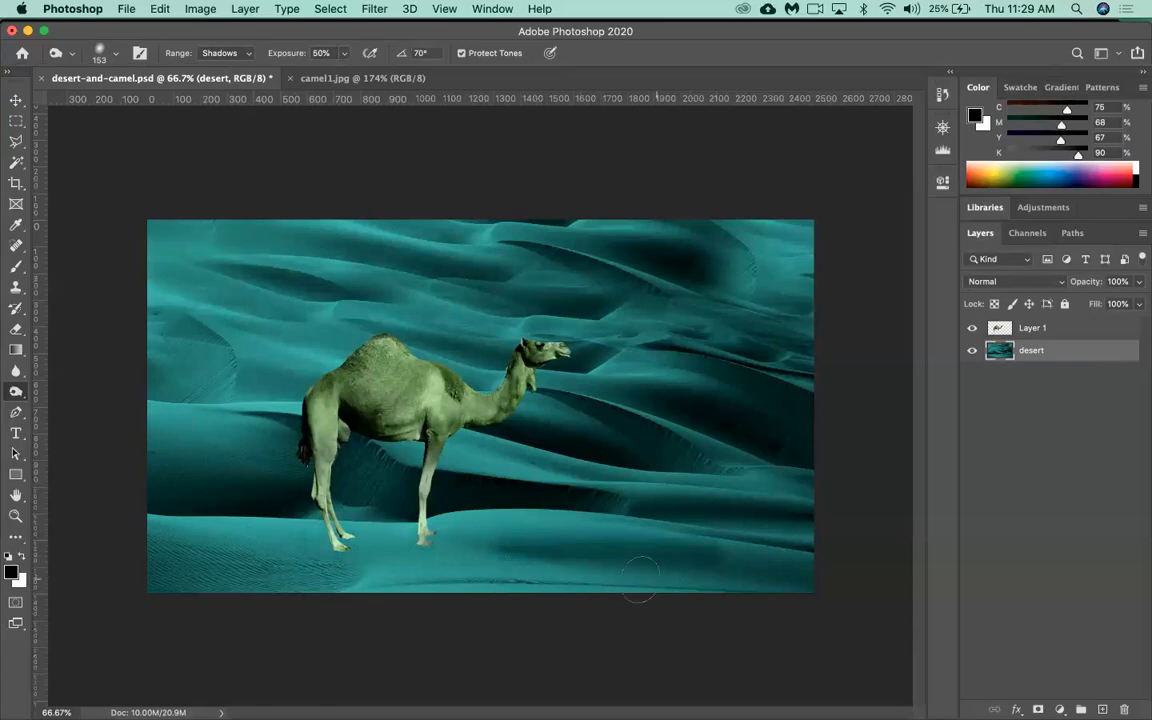
mouse_move(1041, 695)
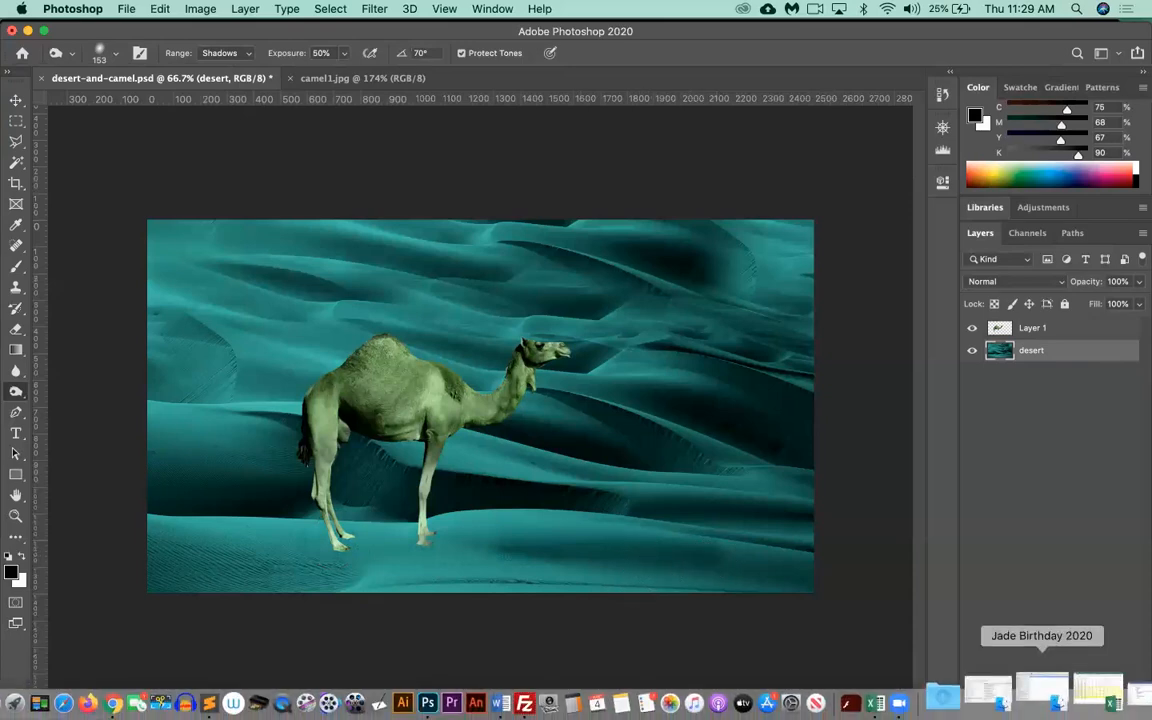
key("super+z")
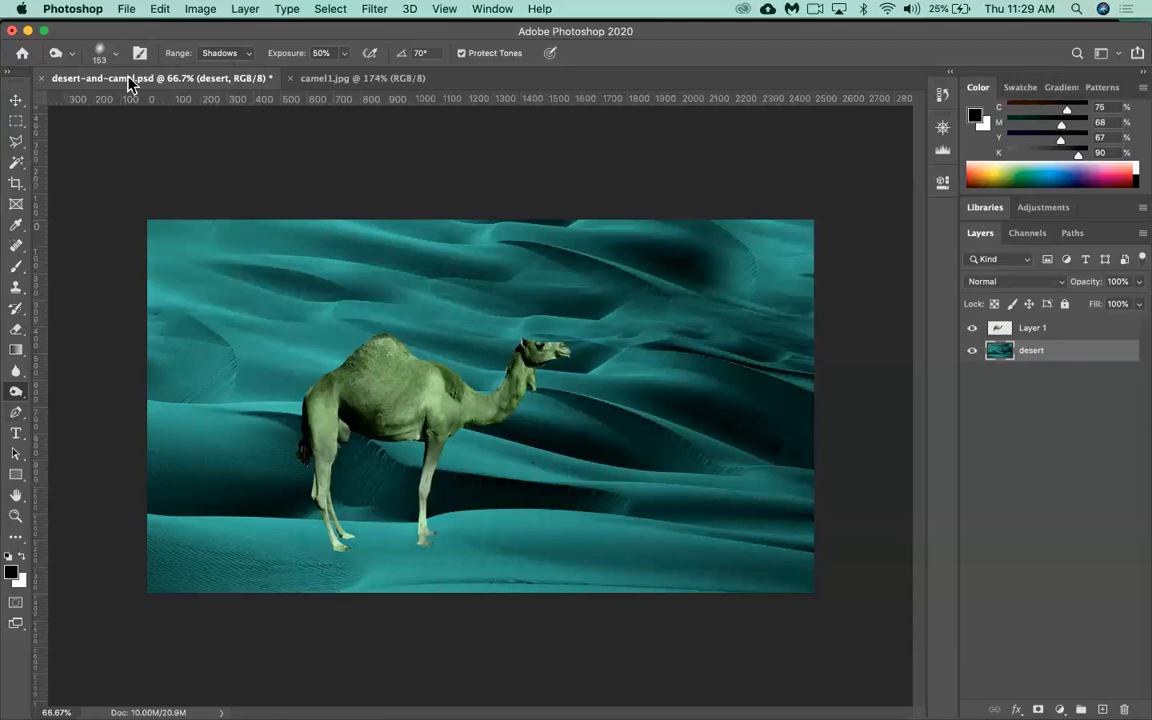
- Set the Burn range to Midtones, burn the sand beneath the camel's feet and undo the stroke that extends across the foreground
left_click(103, 58)
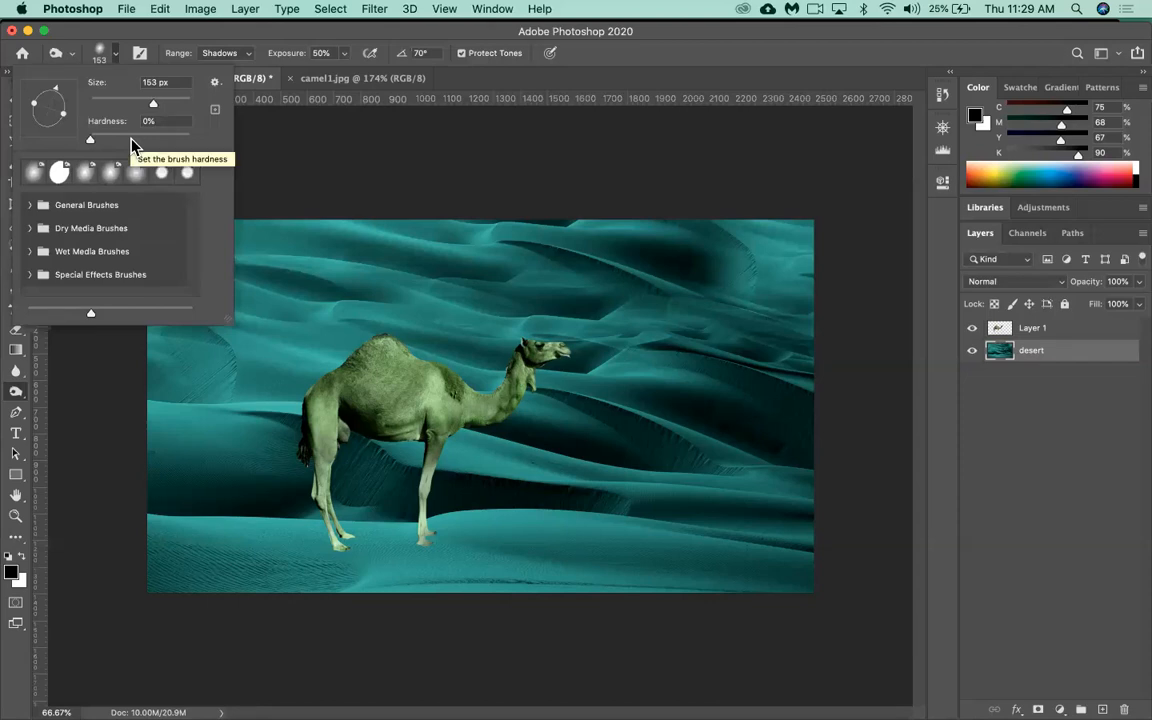
key("Return")
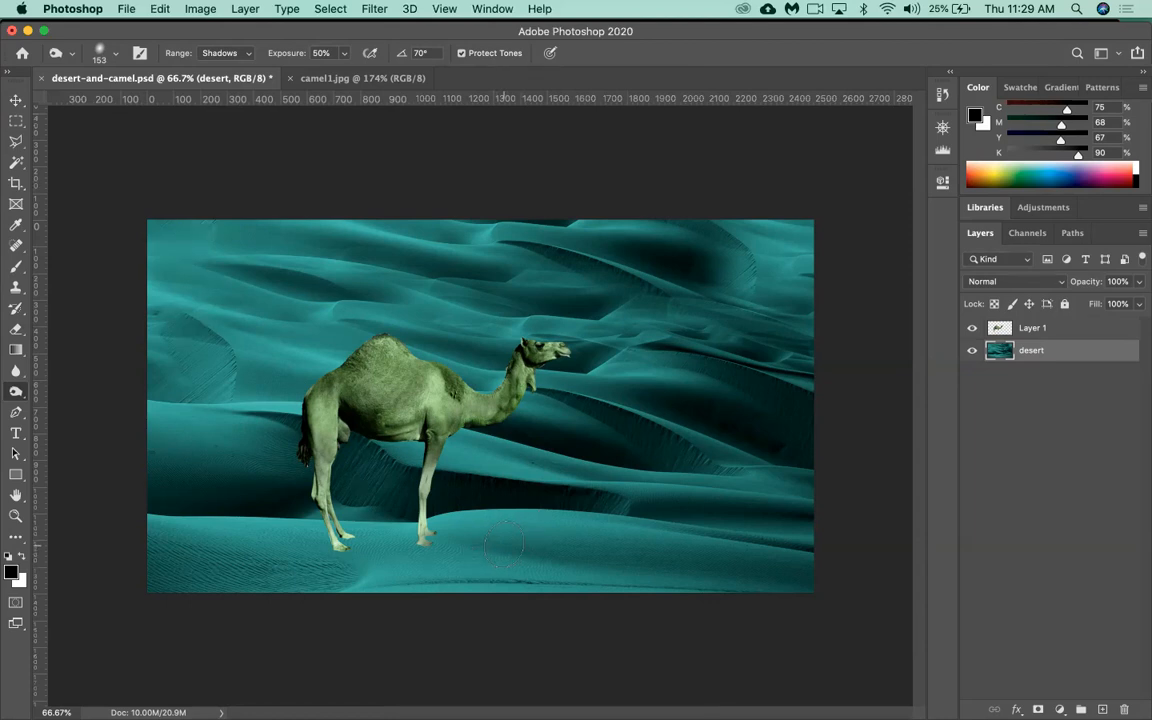
left_click(243, 54)
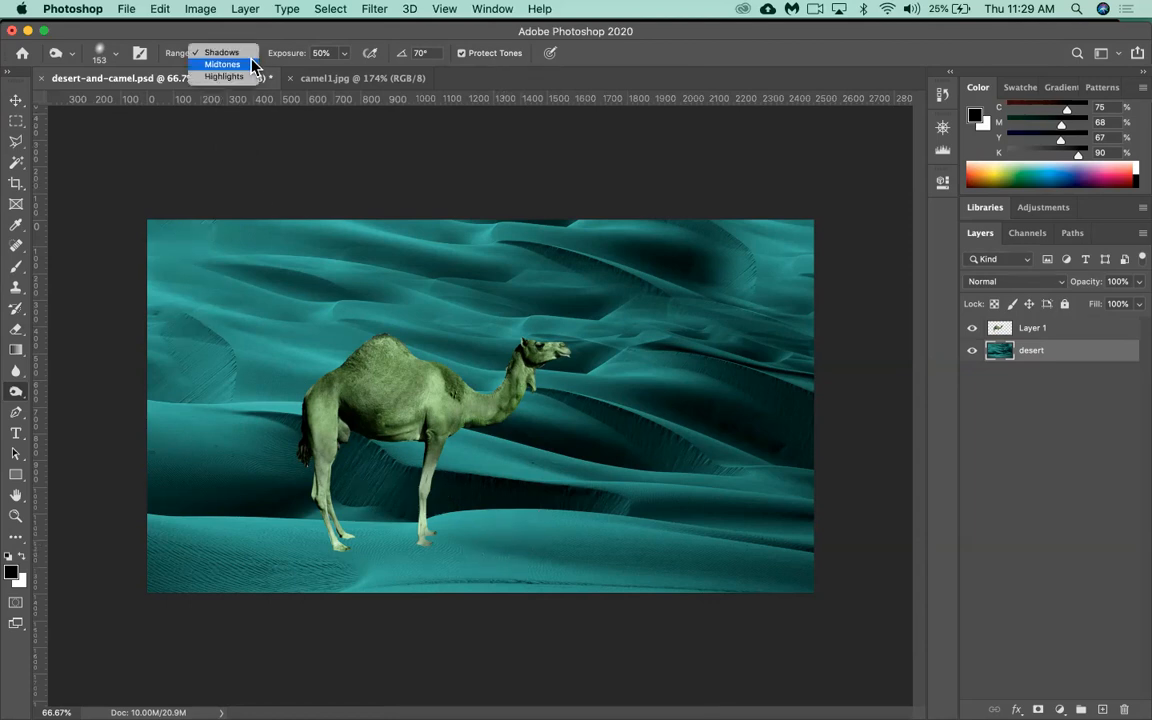
left_click(248, 65)
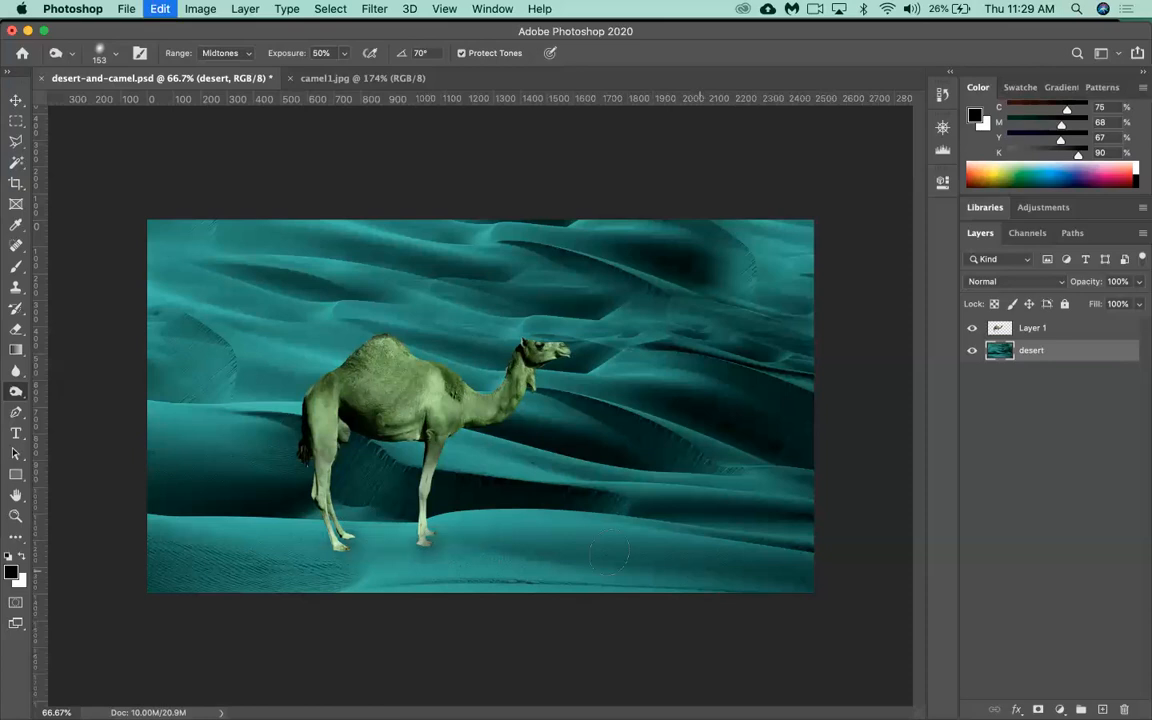
left_click_drag(337, 541, 522, 550)
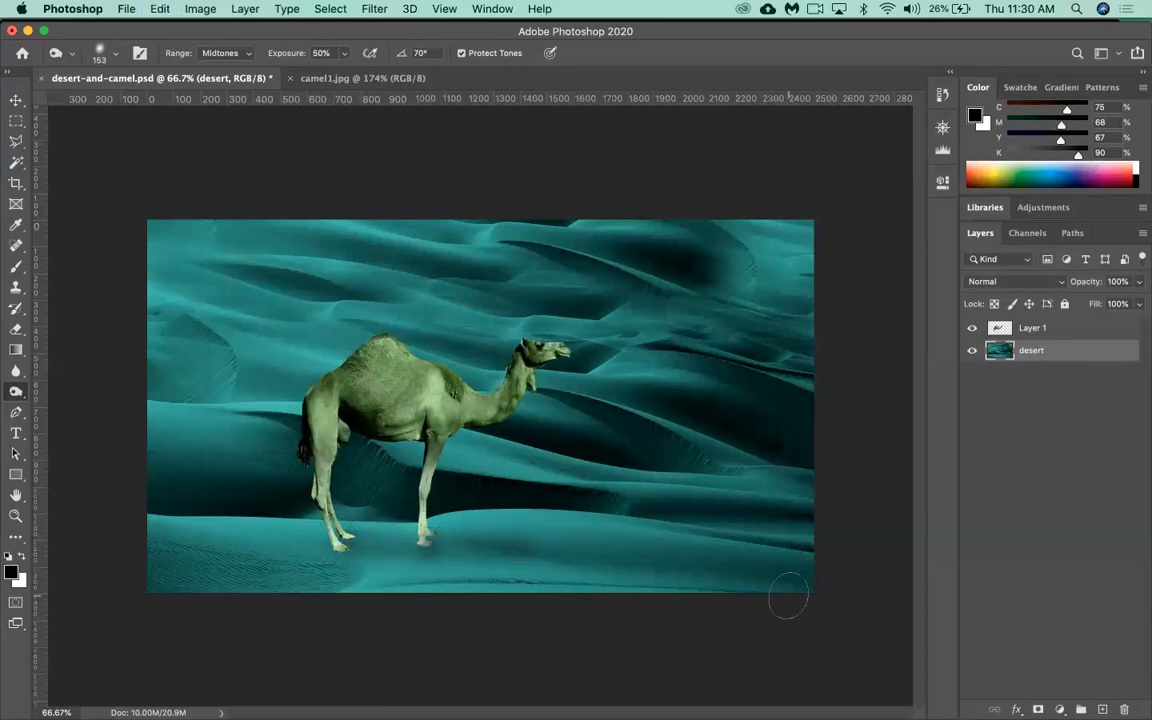
mouse_move(829, 684)
key("super+z")
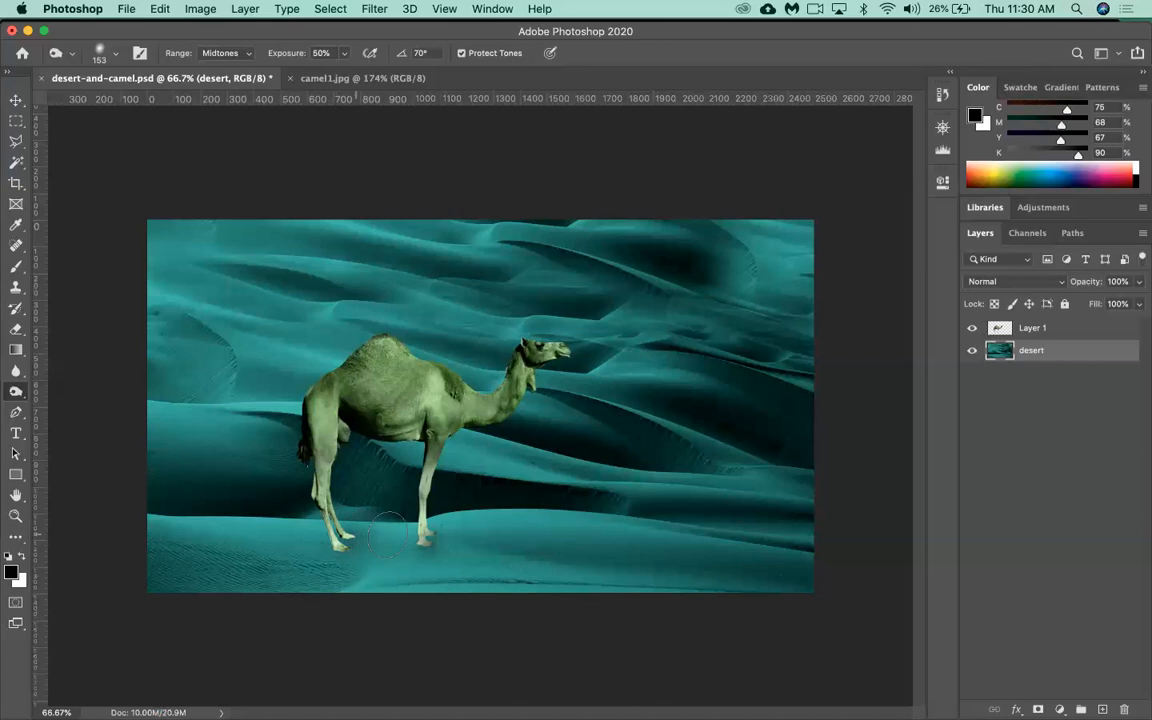
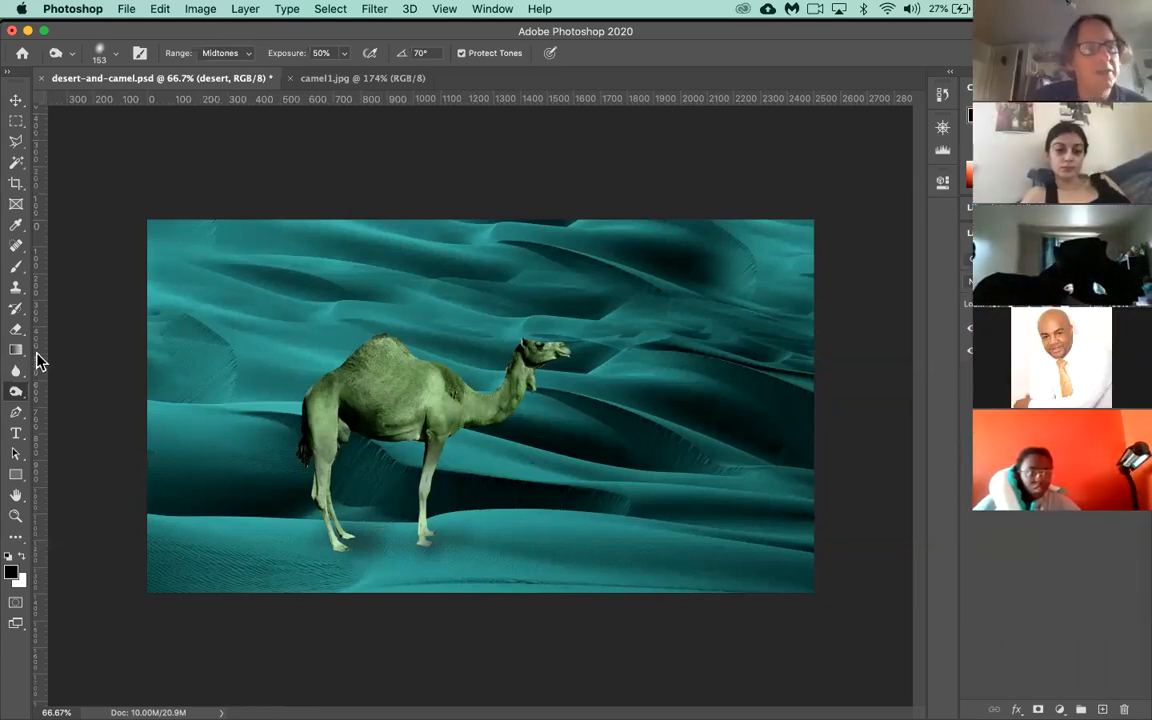
- Switch to the Clone Stamp tool and set its brush size to 169 px
left_click(15, 287)
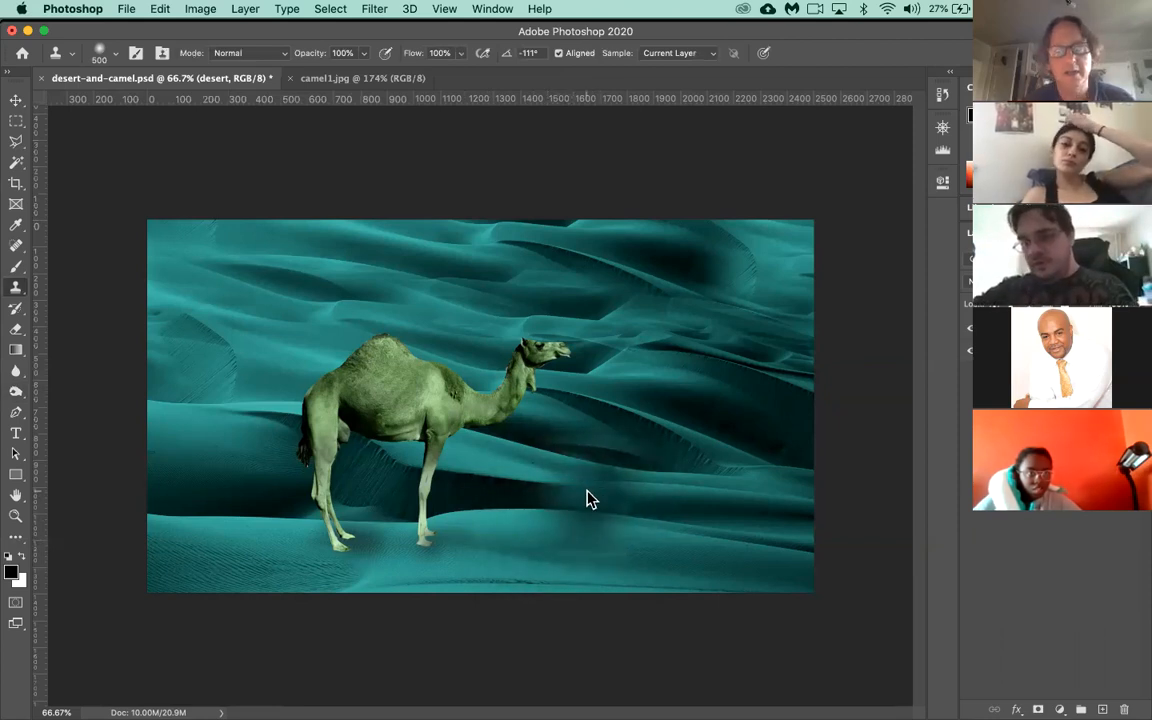
left_click(100, 58)
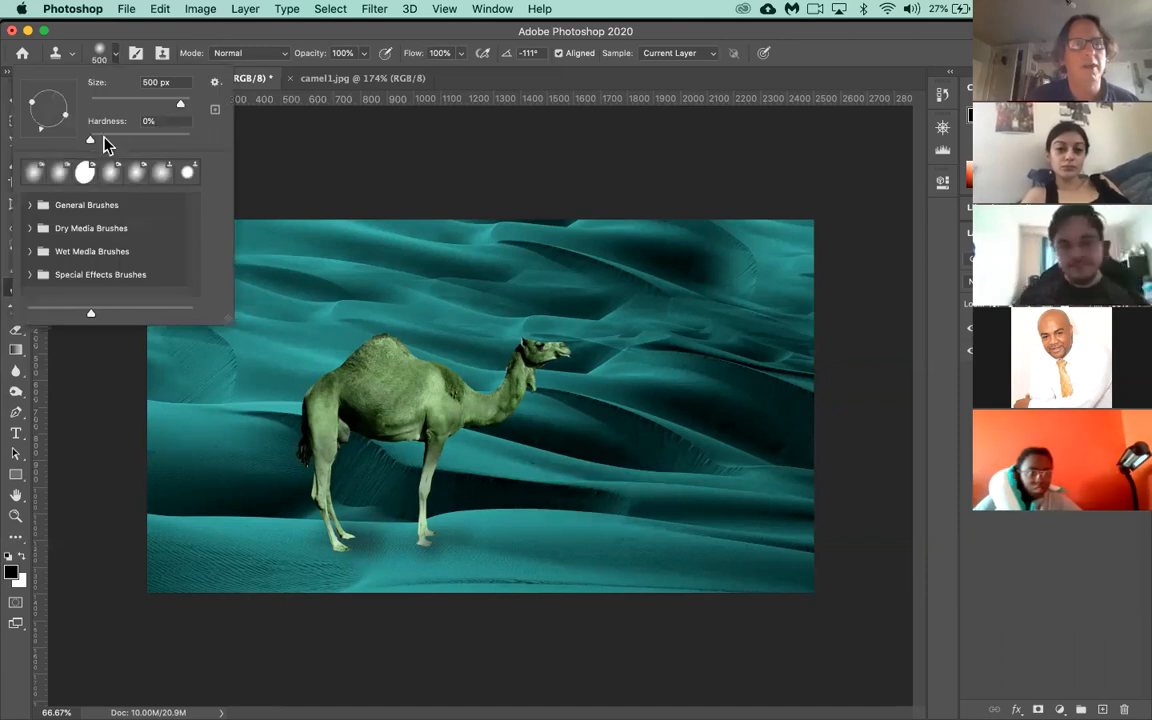
left_click_drag(180, 110, 135, 108)
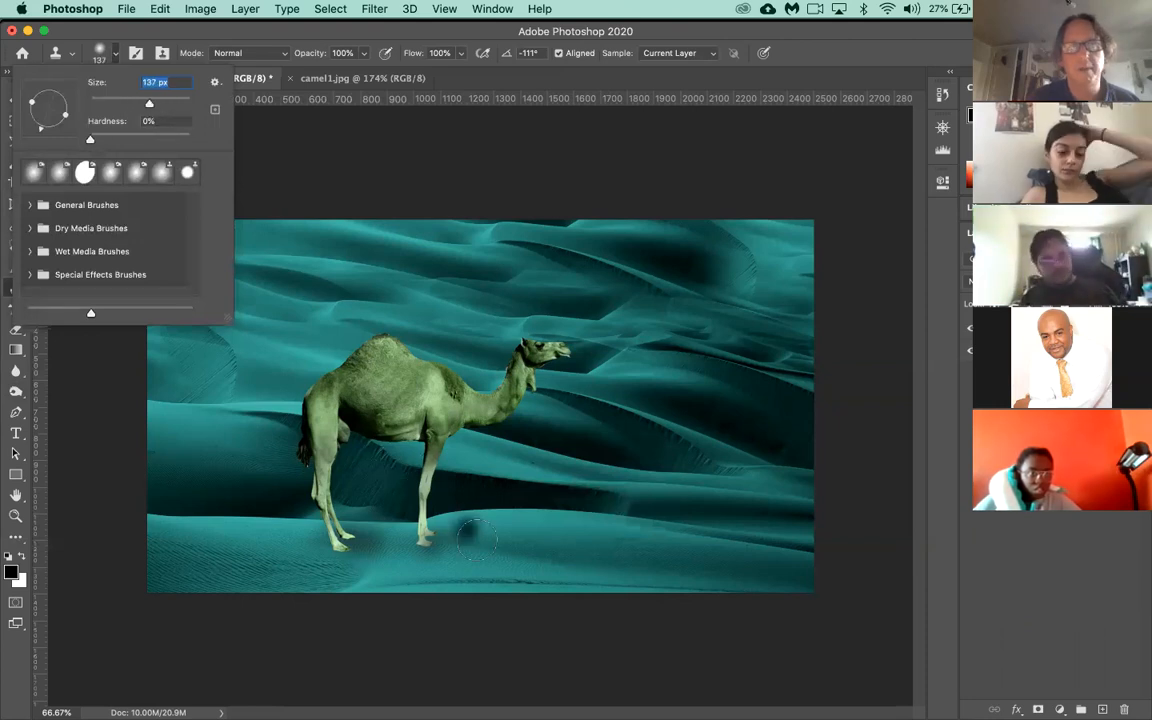
left_click_drag(152, 105, 158, 105)
key("Return")
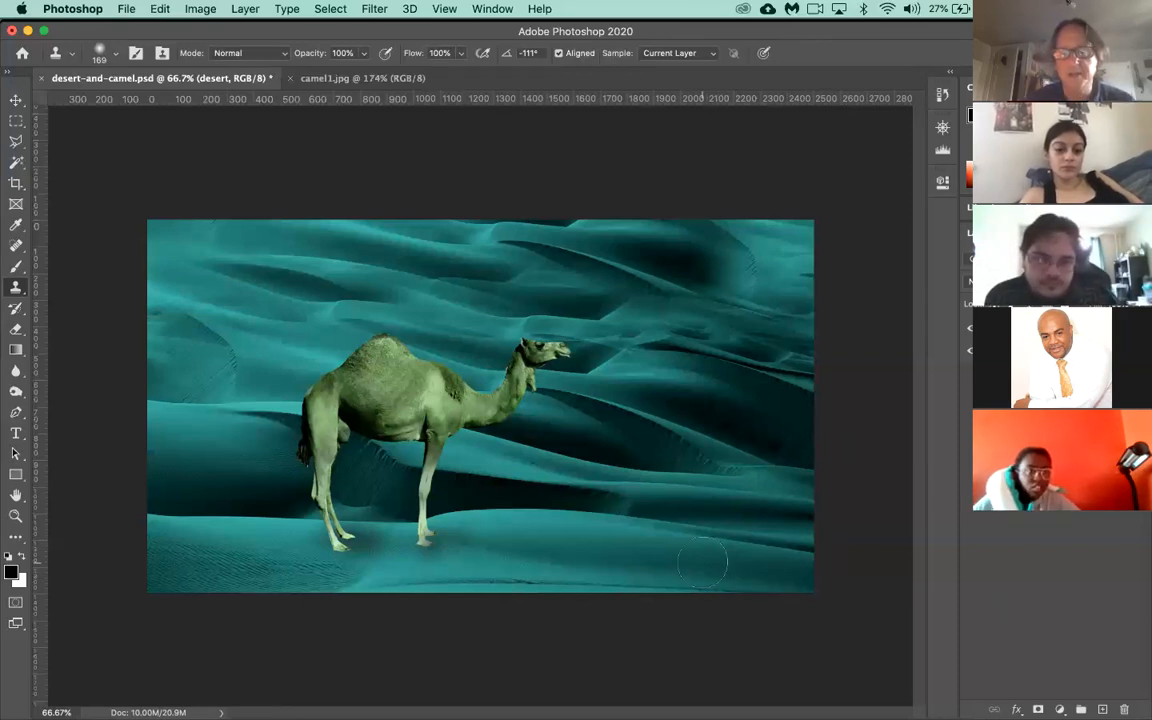
- Undo a trial clone beside the camel's front foot and clone sand shading along the ground beneath its legs
left_click(458, 540)
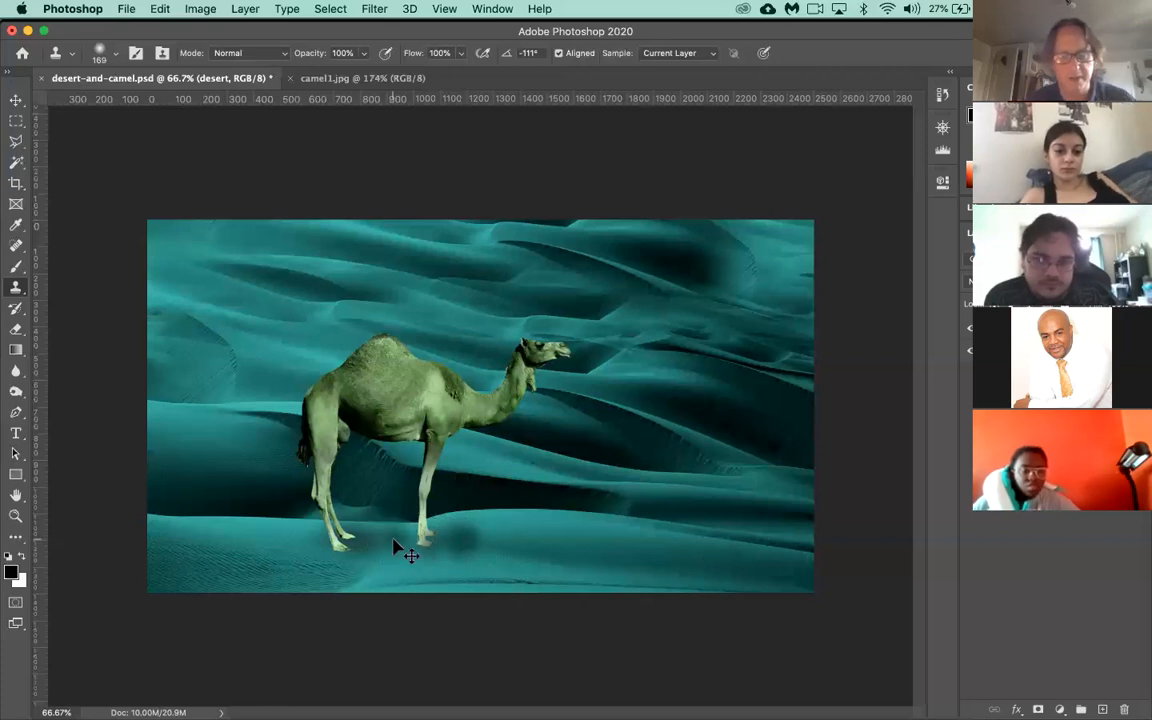
key("super+z")
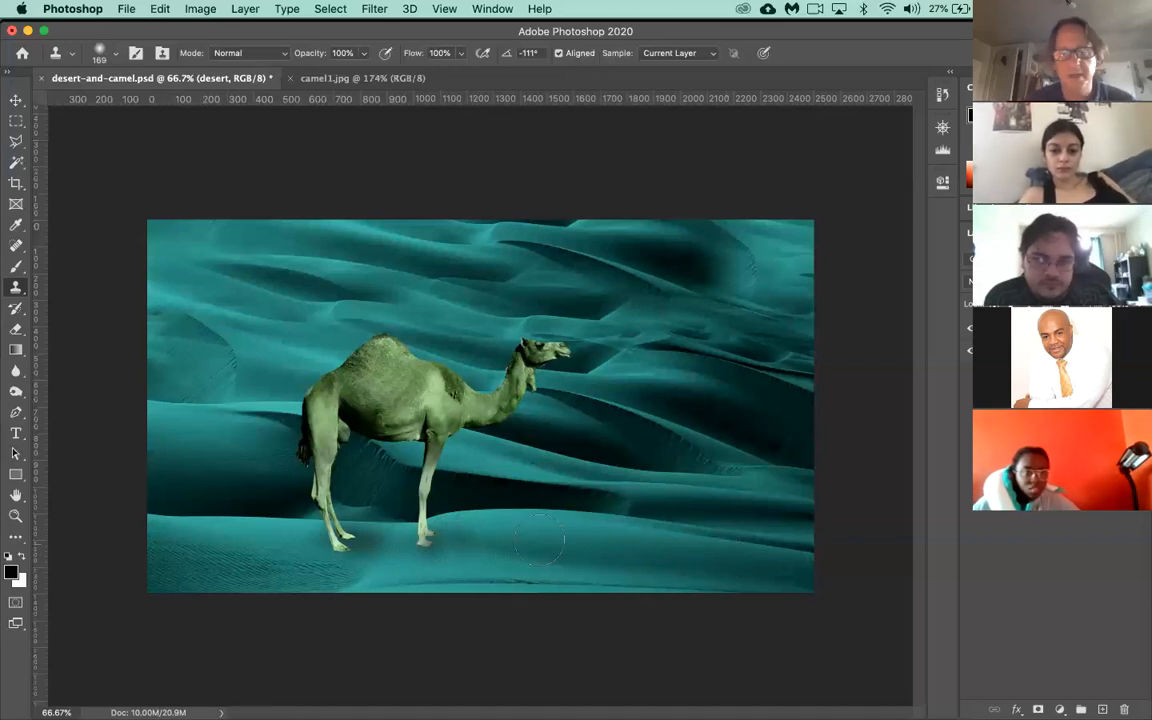
left_click(487, 538)
left_click_drag(469, 534, 314, 538)
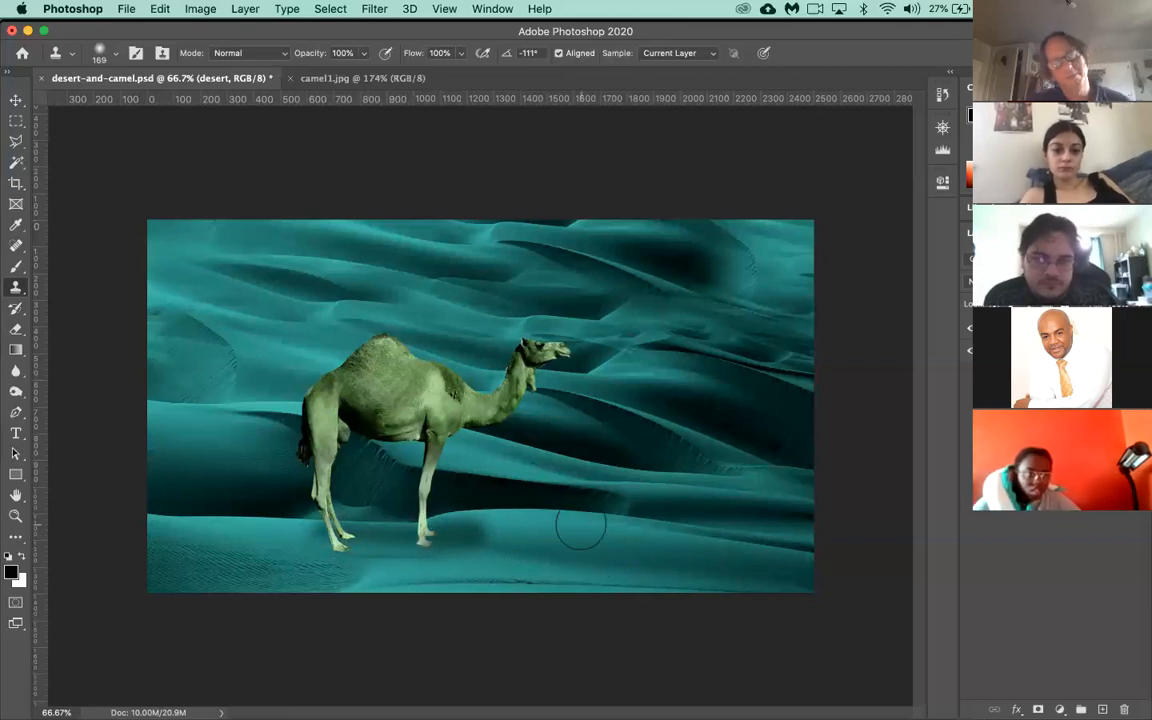
- Sample the smooth sand near the foreground dune's right end and clone it around and between the camel's feet
left_click(687, 554, "alt")
left_click_drag(476, 553, 321, 547)
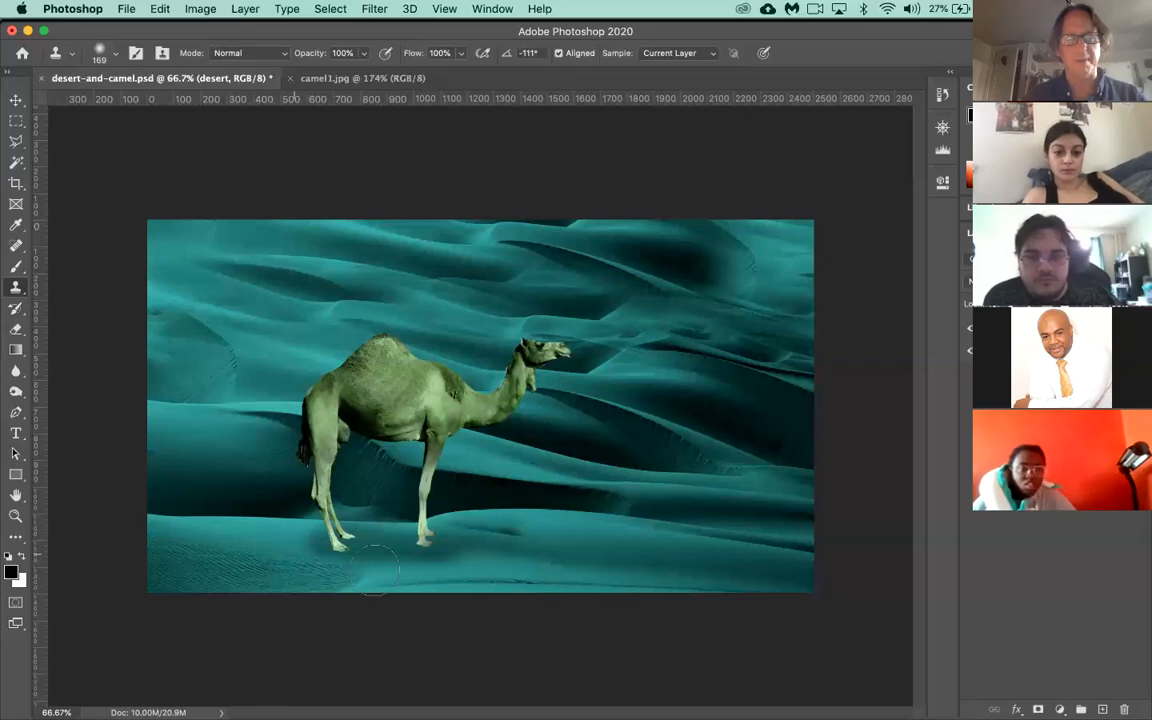
right_click(346, 506)
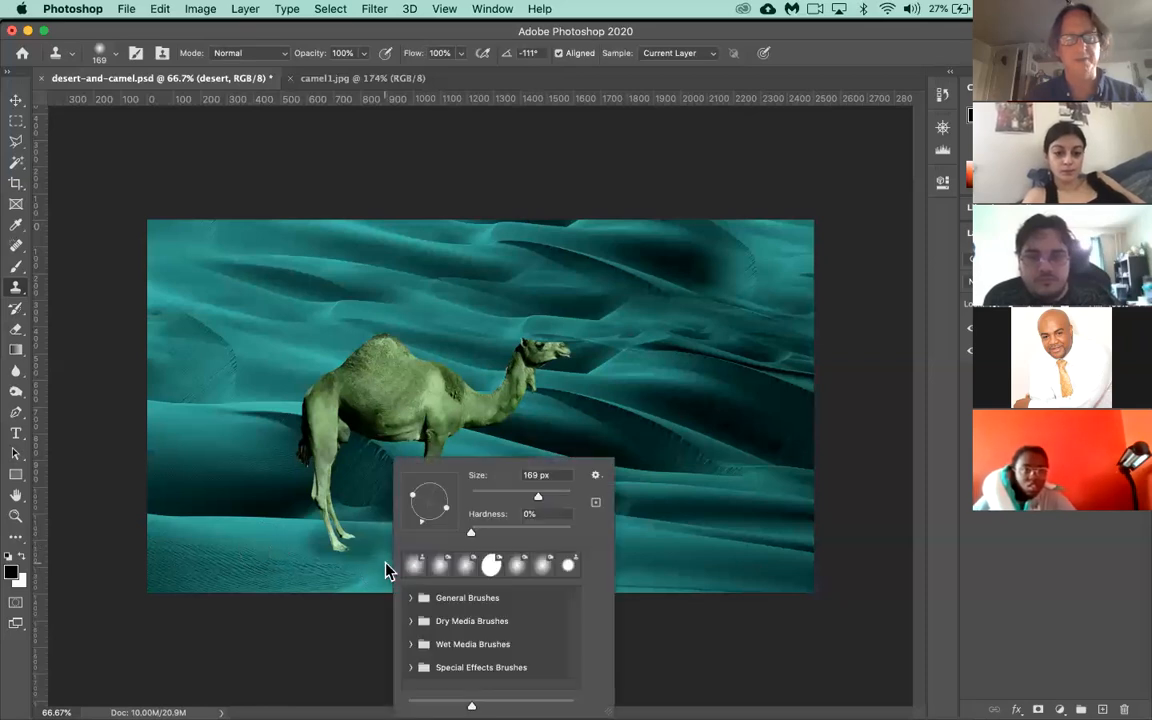
left_click(624, 594)
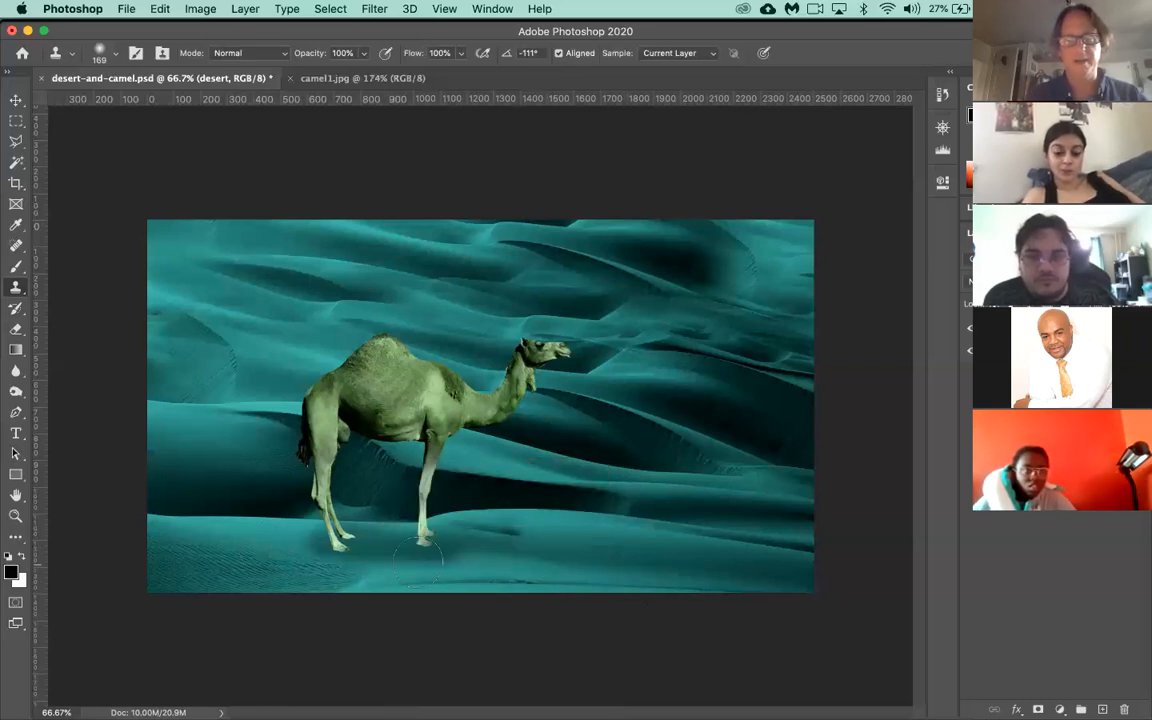
mouse_move(412, 563)
left_mouse_down()
mouse_move(389, 553)
mouse_move(410, 546)
left_mouse_up()
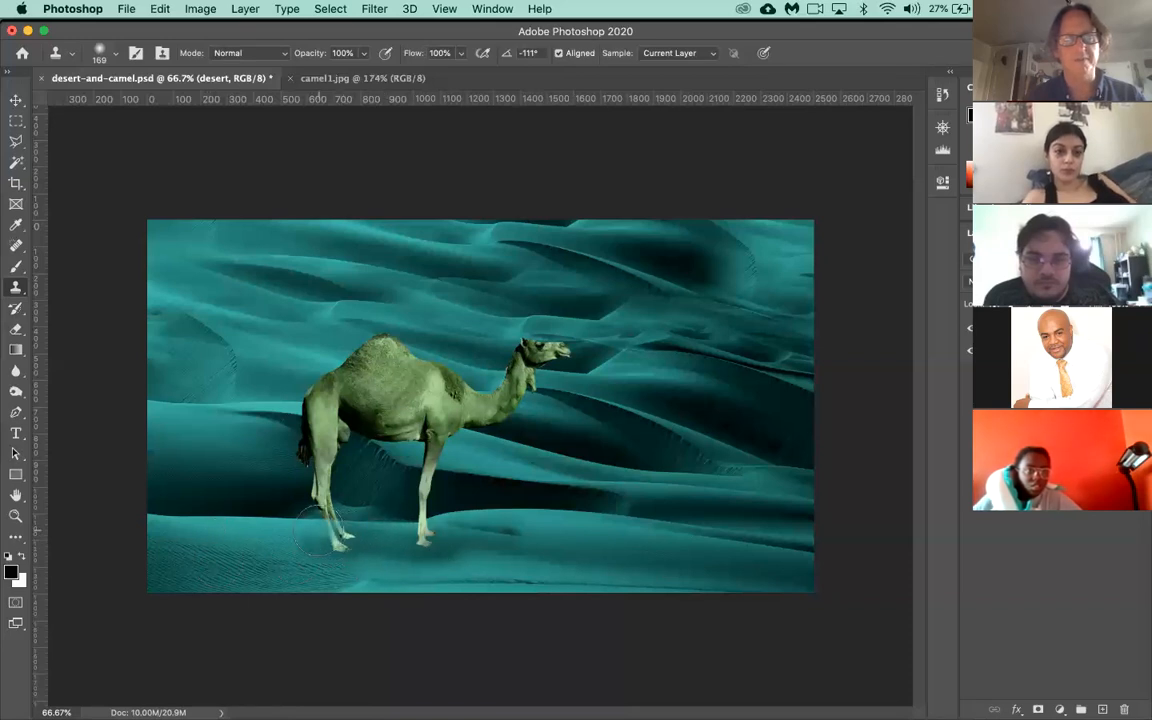
- Sample the smooth sand beyond the camel's front foot and clone it over the bright patch and the ground at its feet
left_click(104, 58)
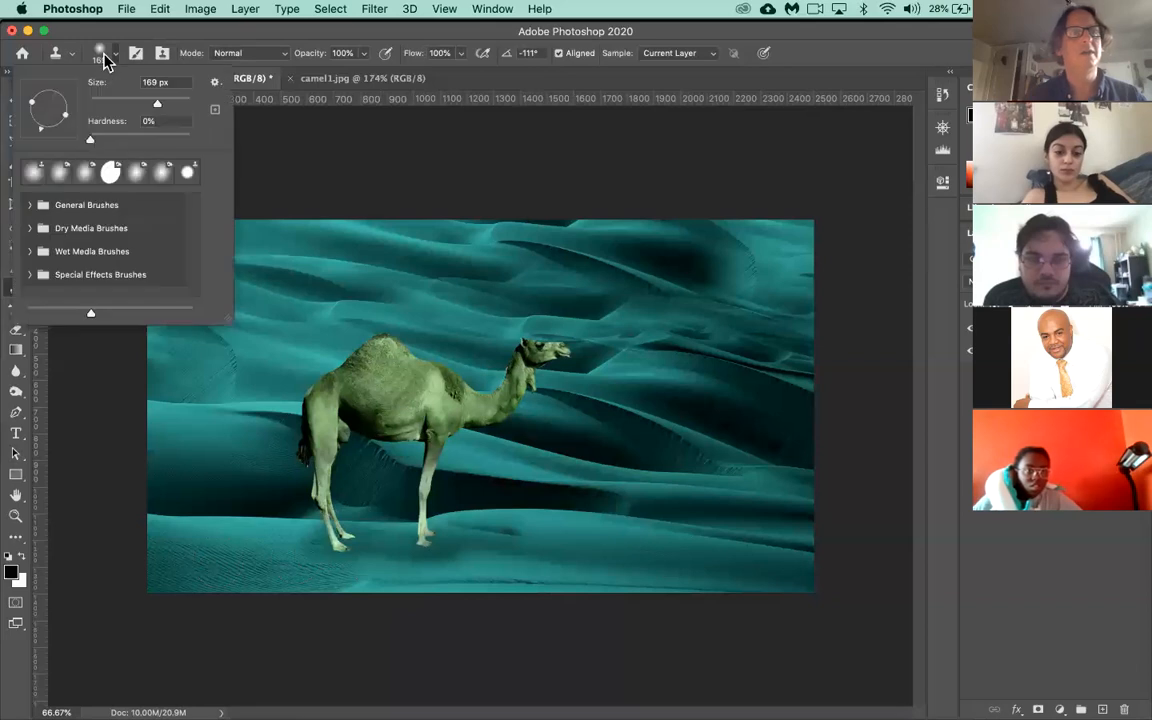
left_click(103, 56)
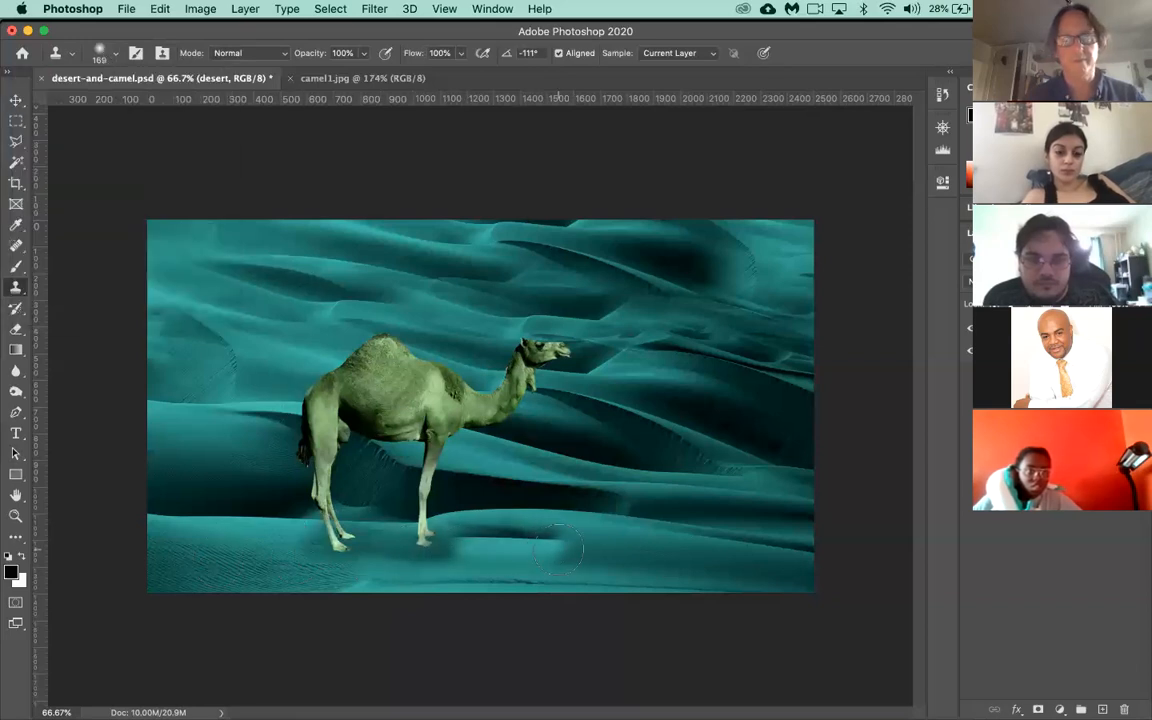
left_click(270, 519, "alt")
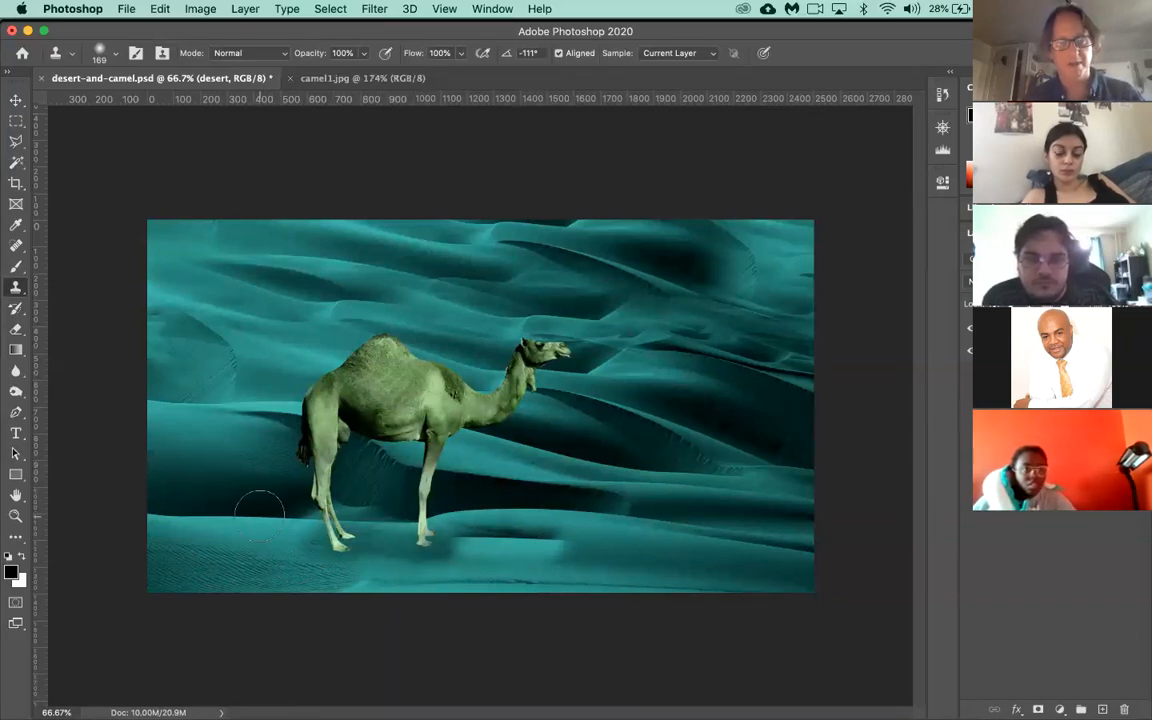
left_click(582, 545, "alt")
left_click_drag(511, 535, 465, 535)
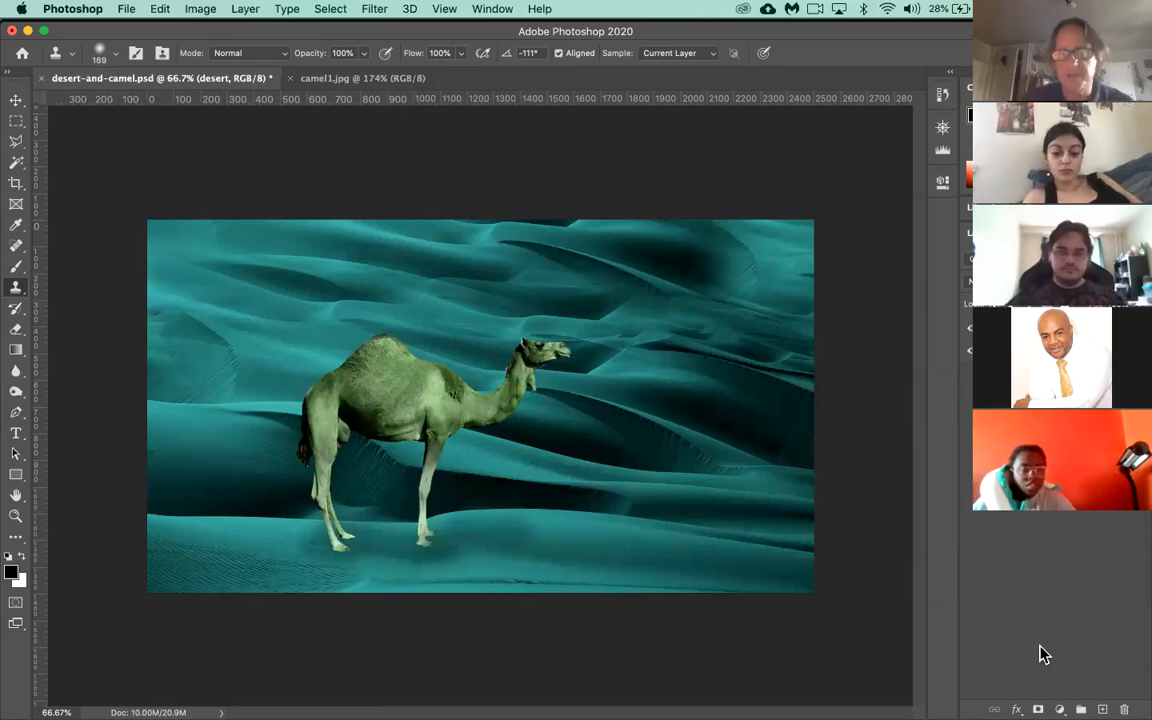
key("super+minus")
key("super+minus")
key("super+minus")
key("super+plus")
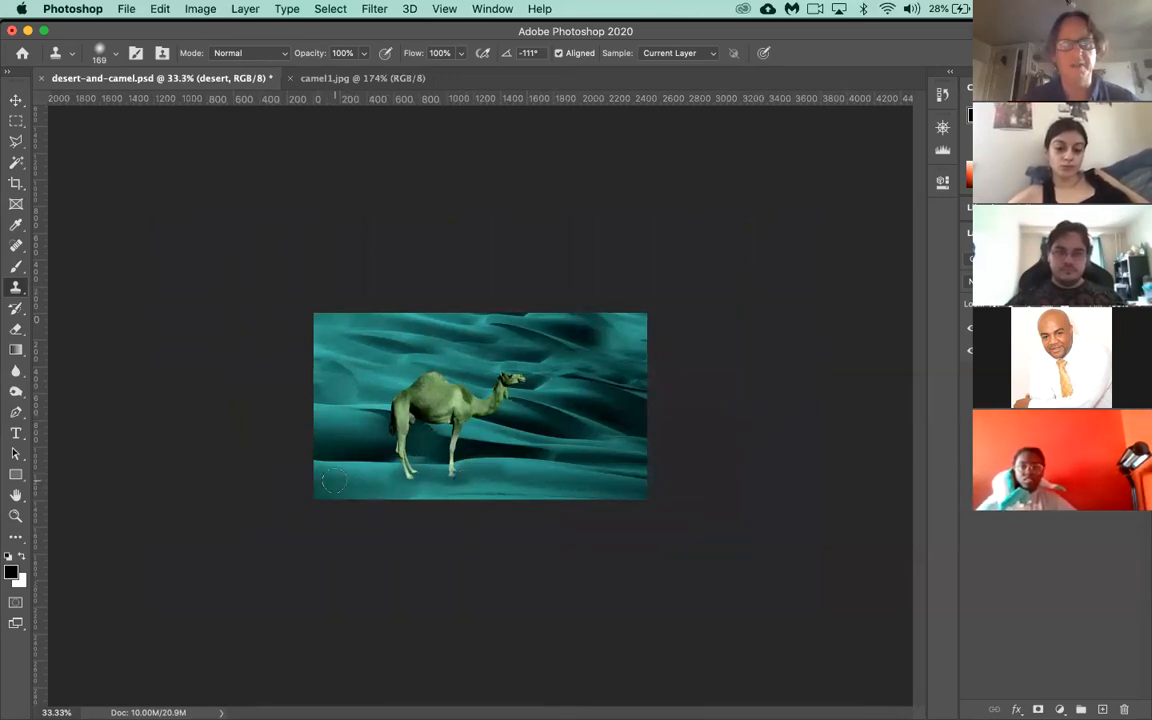
left_click_drag(456, 485, 438, 482)
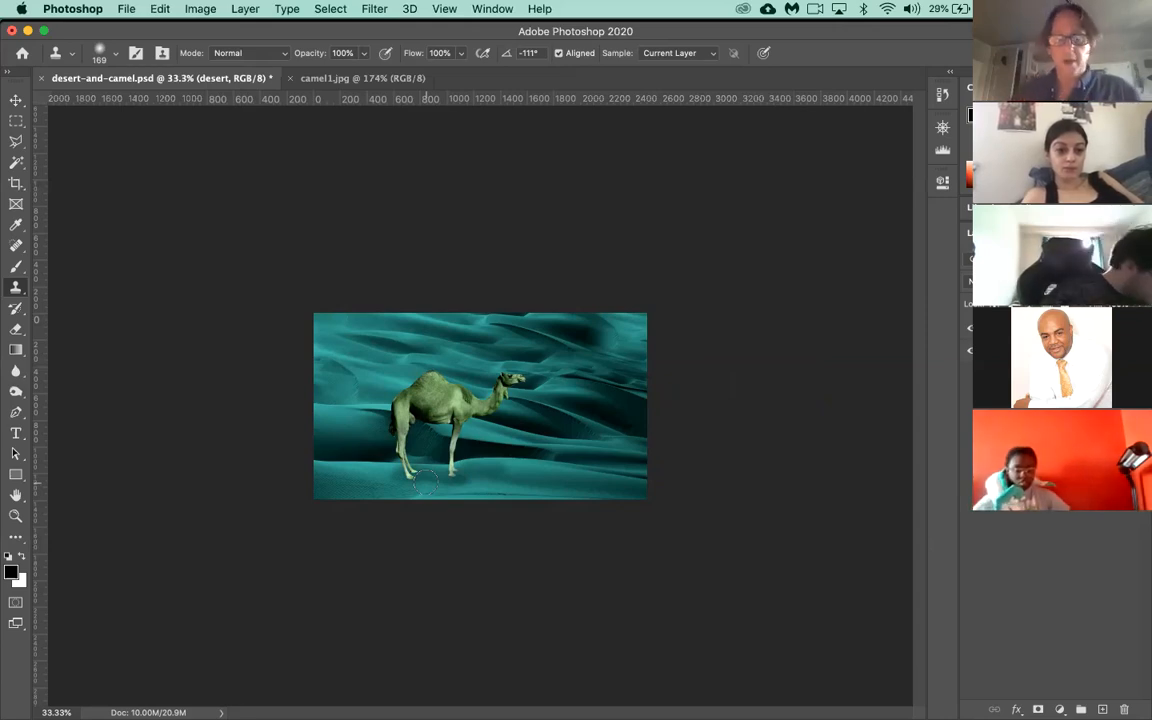
key("super+plus")
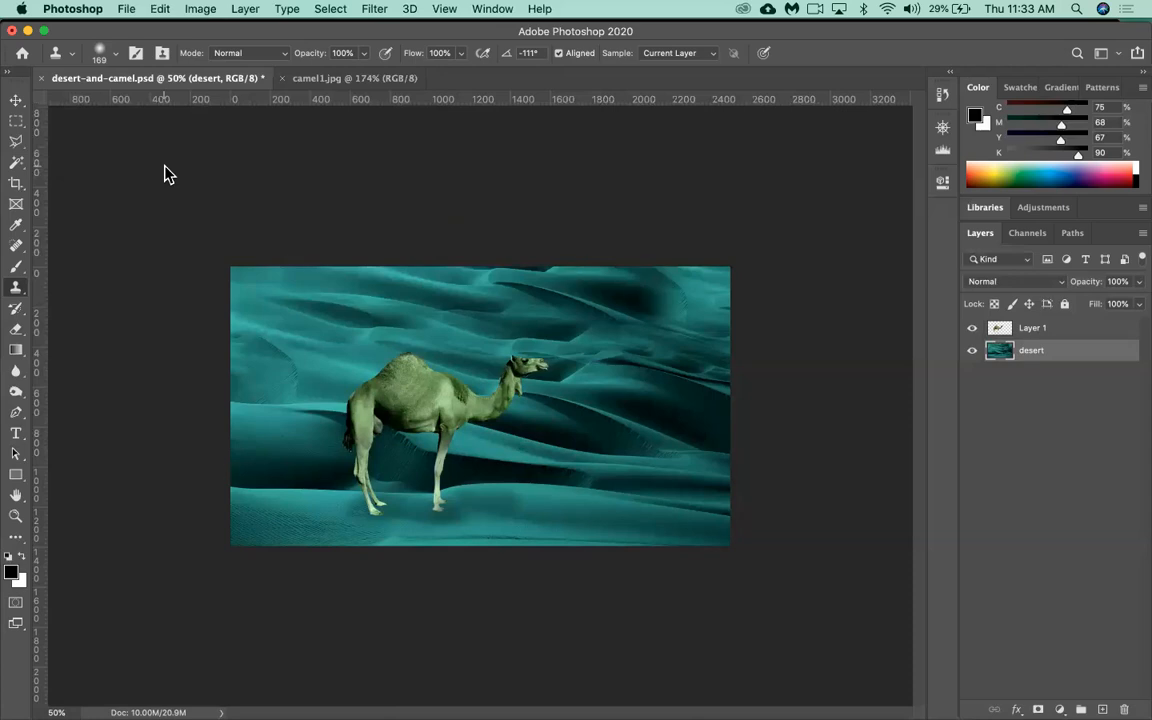
- Move the Layer 1 camel toward the image's right edge and return it to its original place
left_click(1018, 331)
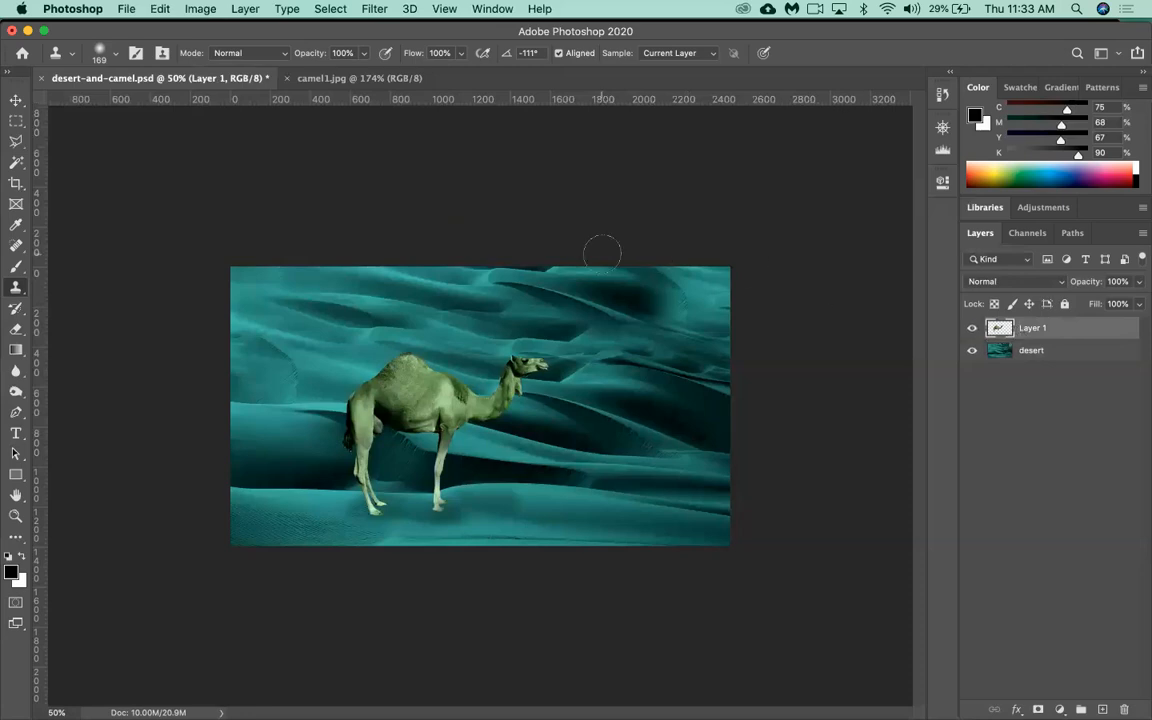
left_click(16, 100)
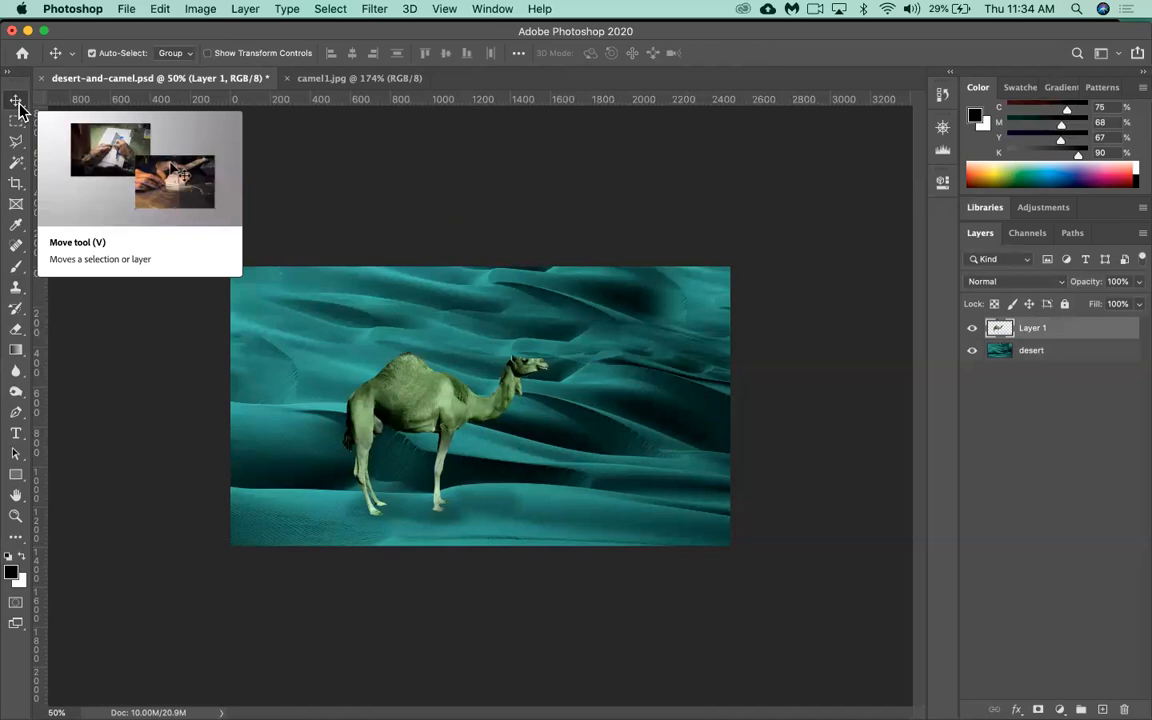
left_click_drag(392, 360, 658, 382)
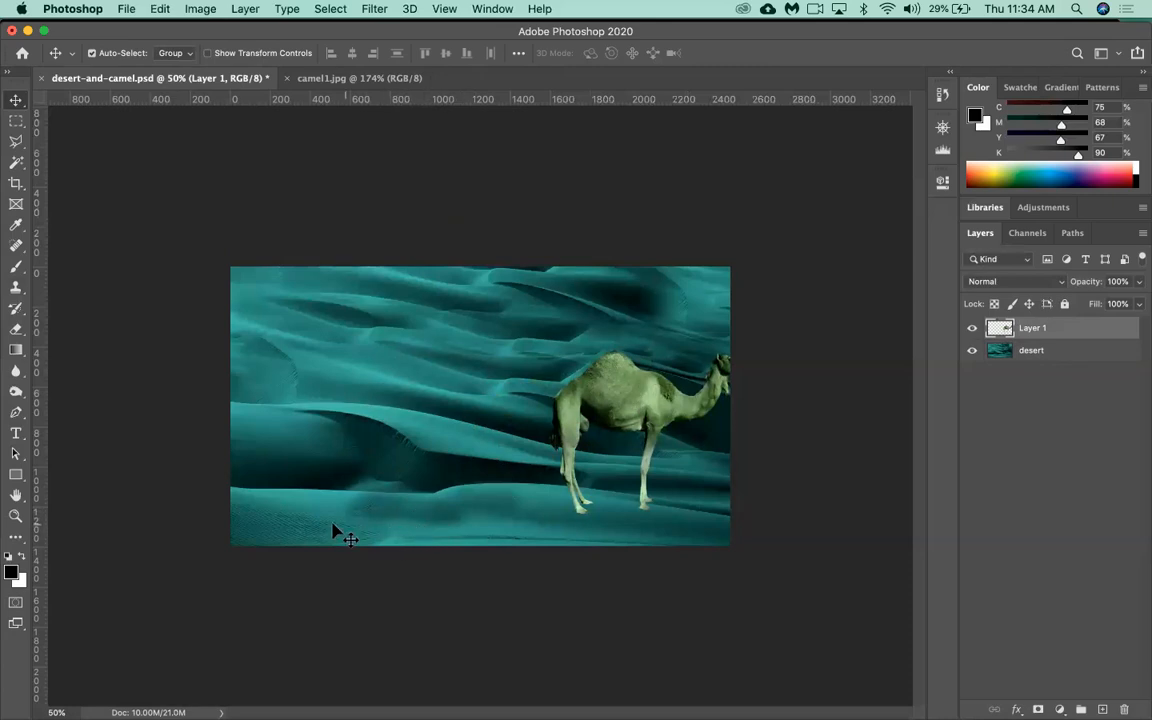
left_click_drag(432, 507, 230, 507)
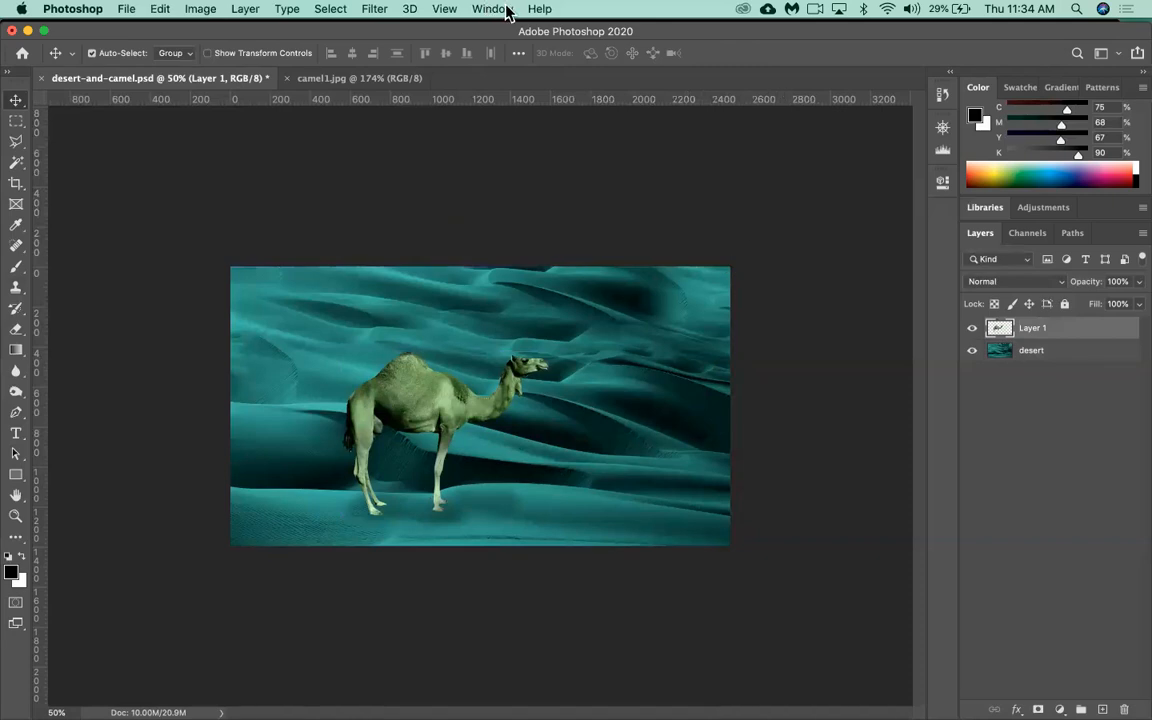
- Duplicate the camel three times, placing copies at the image's right edge, at its left edge and above the original
left_click(14, 100)
left_click_drag(409, 403, 610, 402)
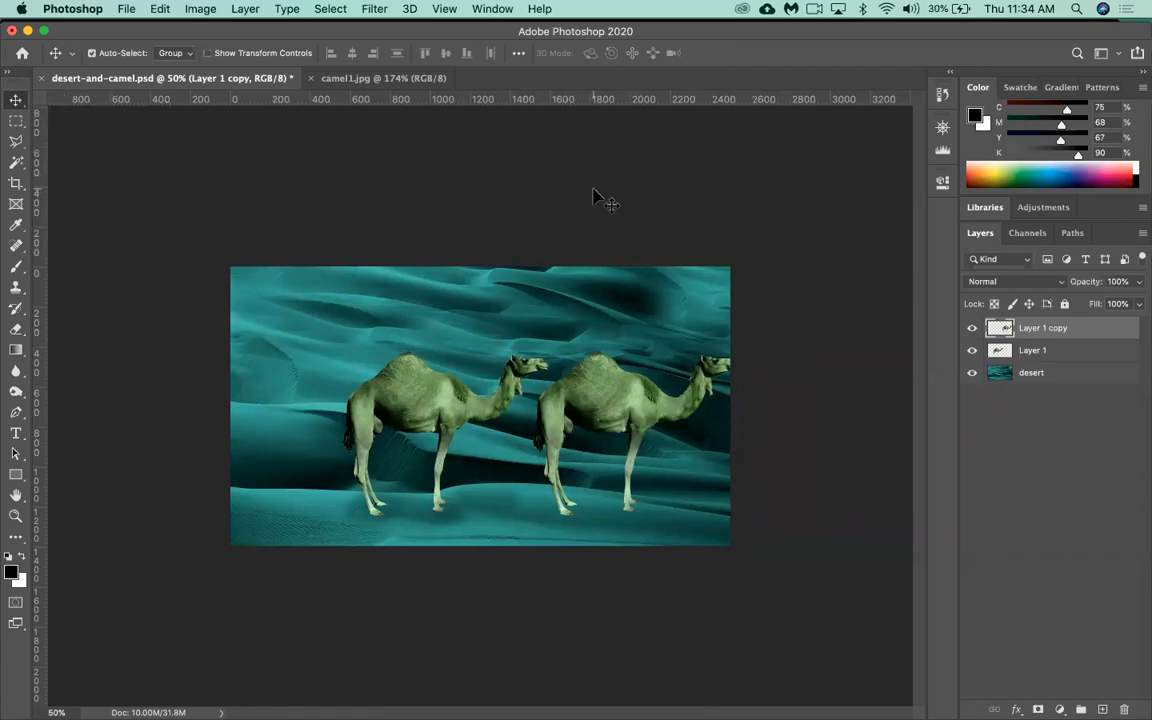
left_click_drag(652, 410, 279, 416)
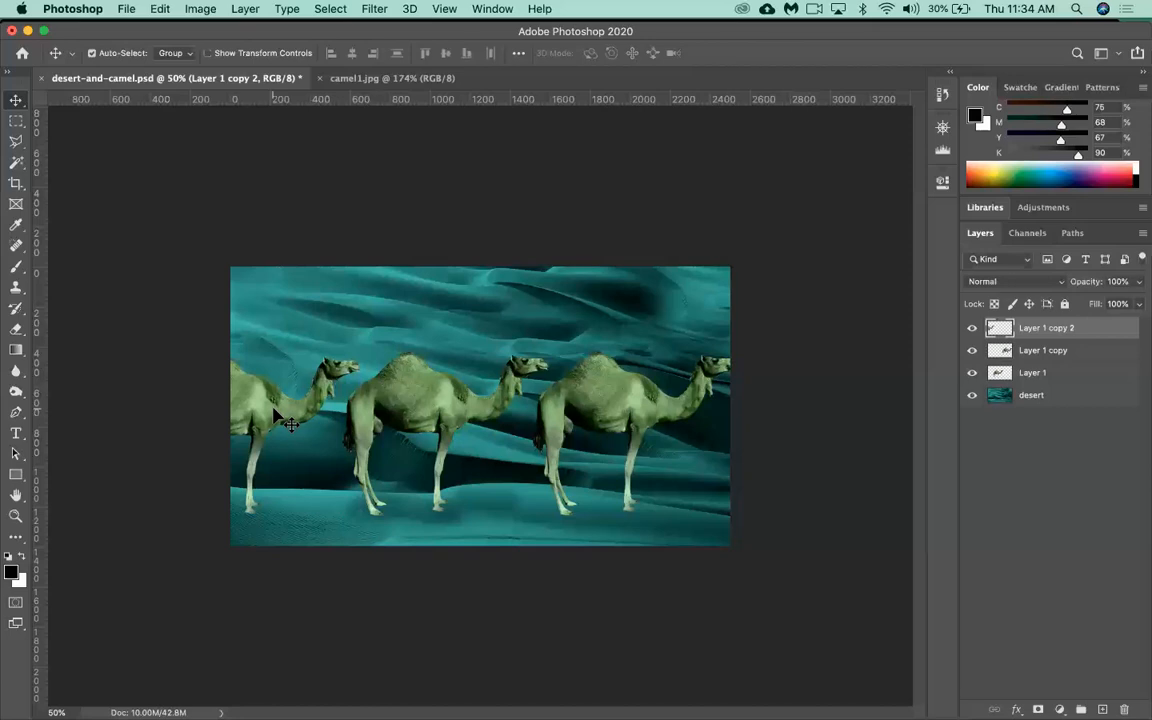
left_click_drag(320, 355, 516, 337)
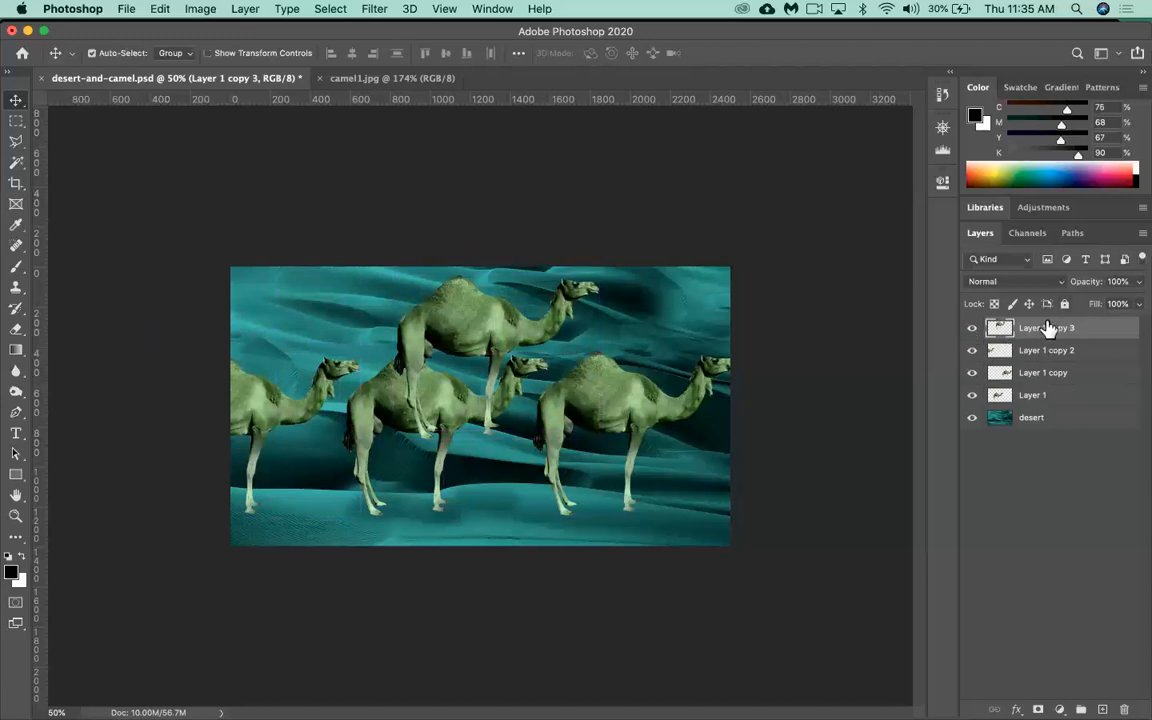
- Scale the upper camel copy proportionally to 45.77% and deselect all layers
key("super+t")
left_click_drag(600, 442, 478, 343)
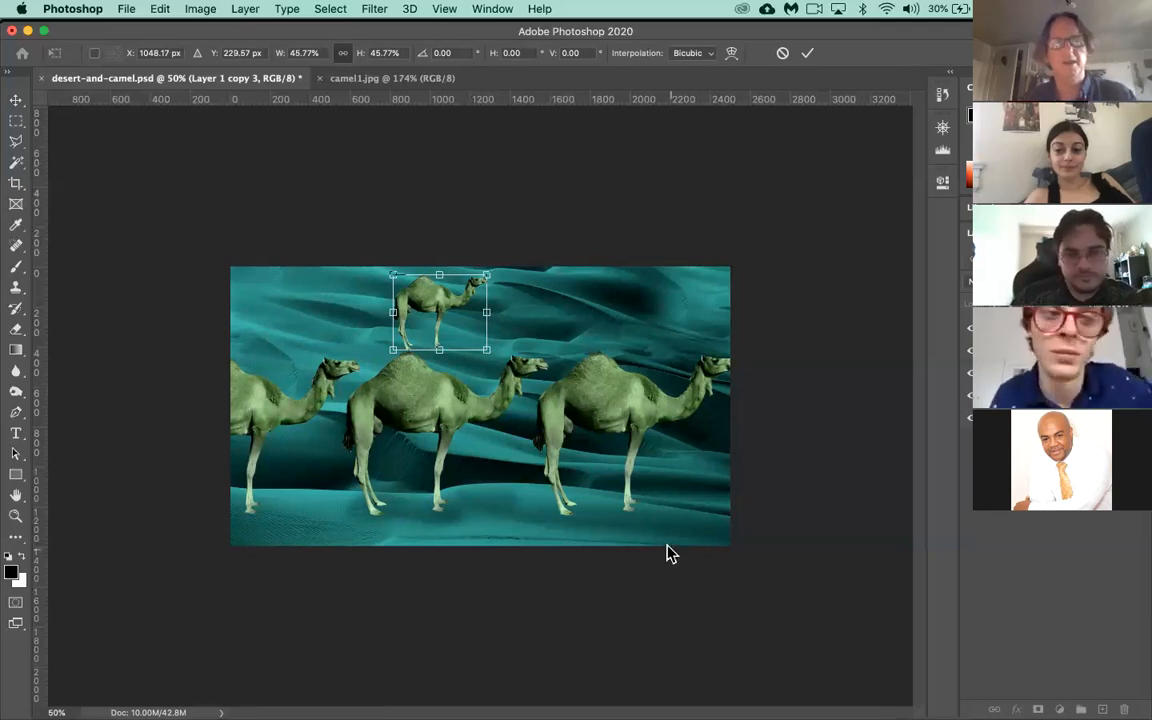
key("Return")
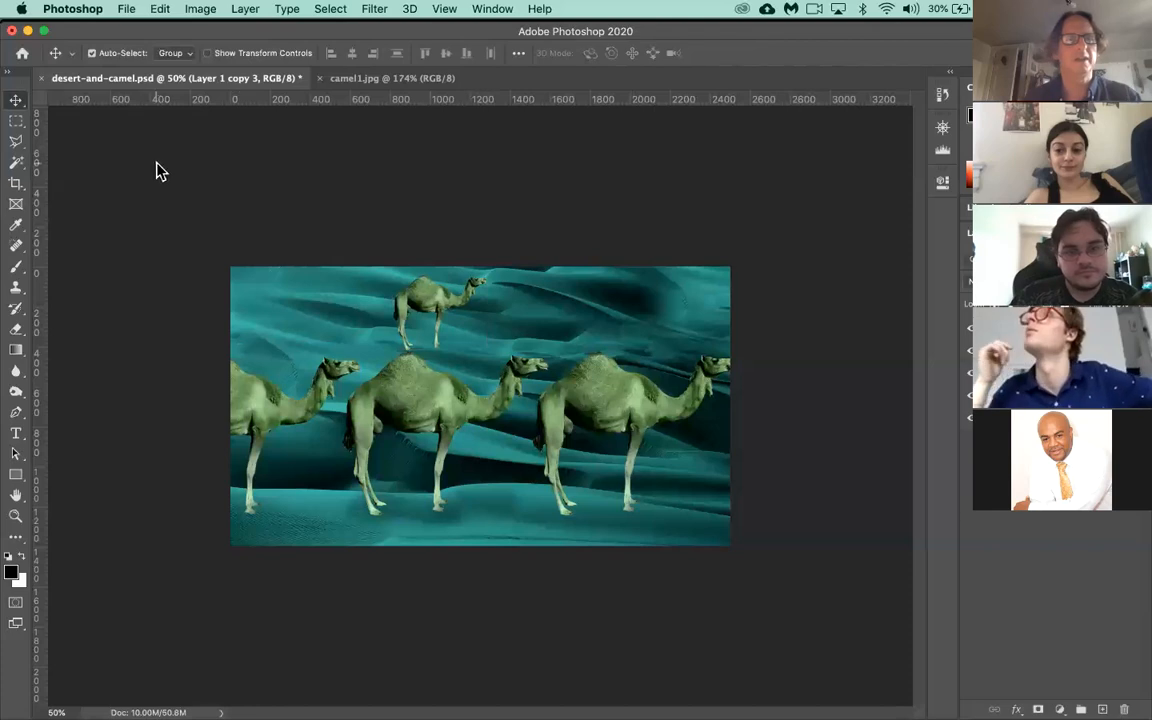
key("super")
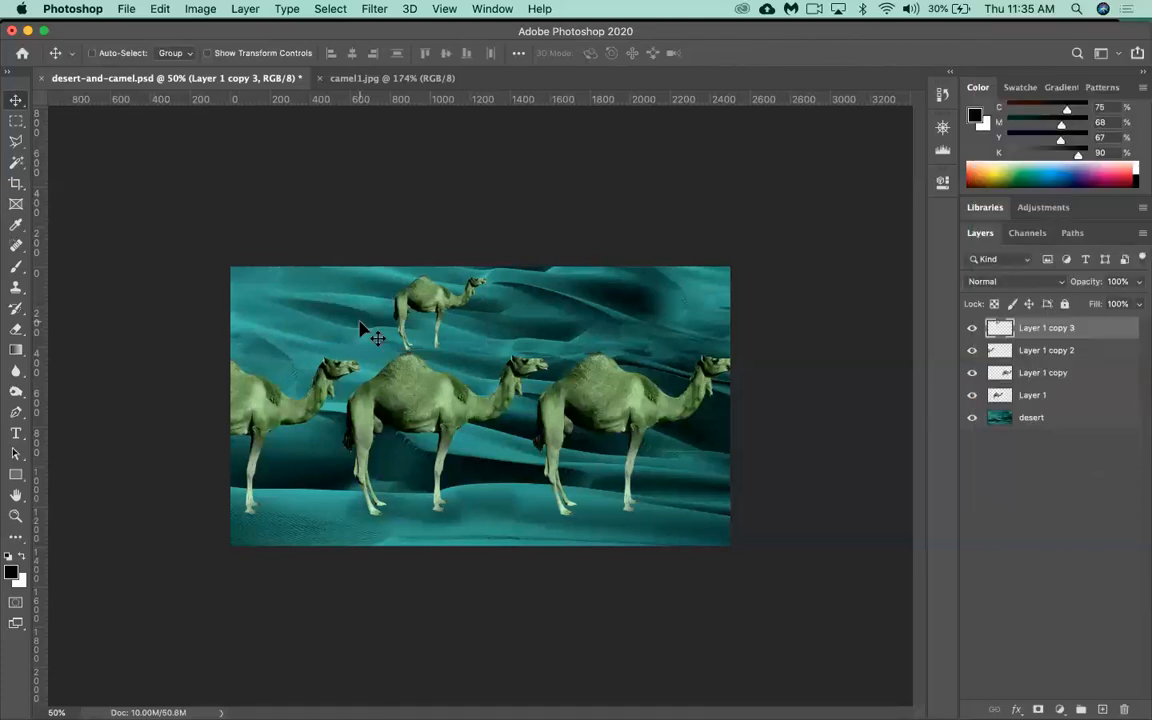
left_click(838, 528)
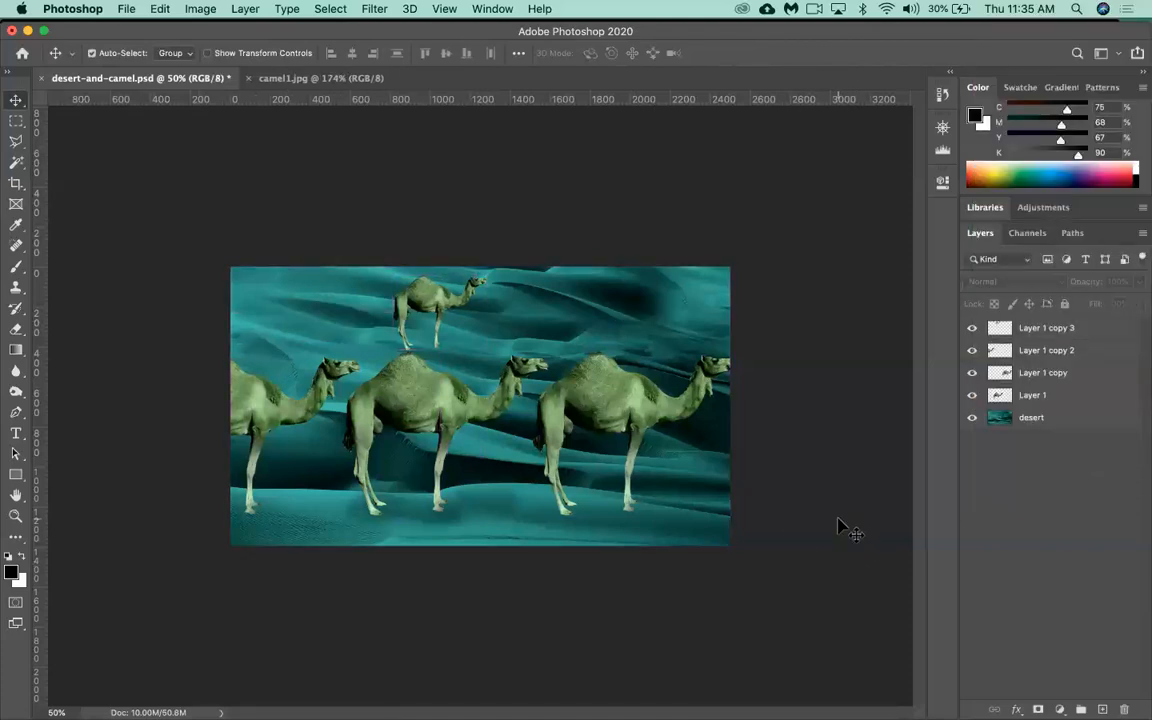
- Undo the scaling of the upper camel and all three camel duplicates
key("super+z")
key("super+z")
key("super+z")
key("super+z")
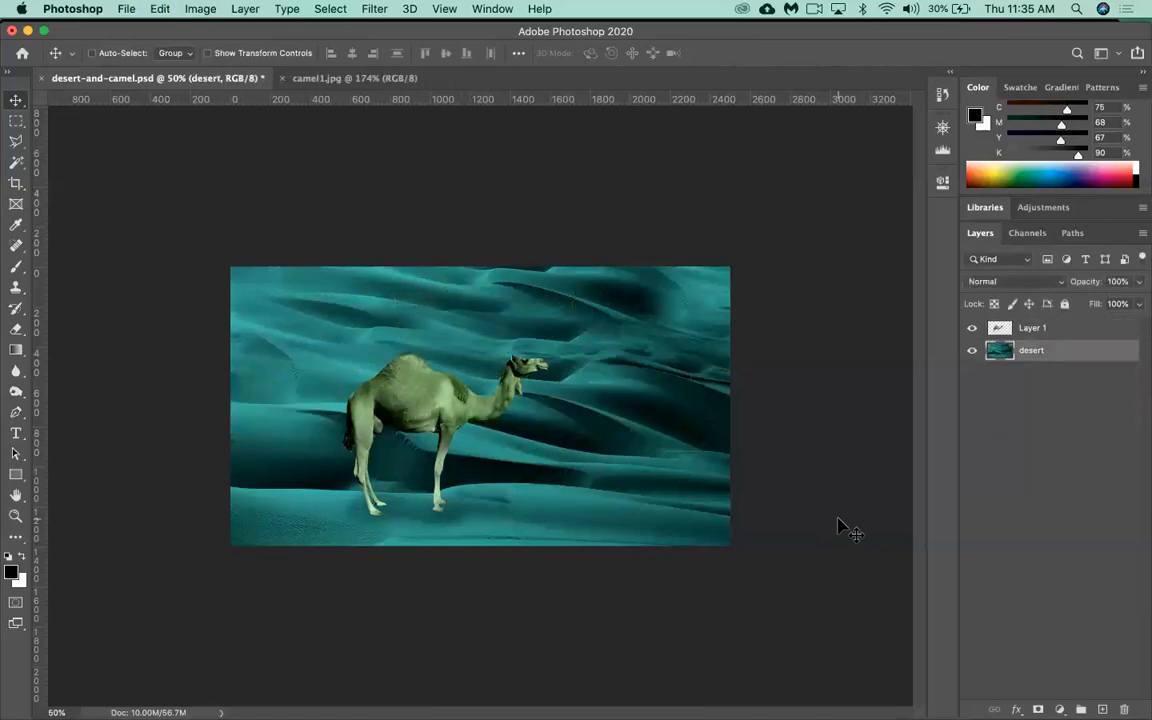
key("super+z")
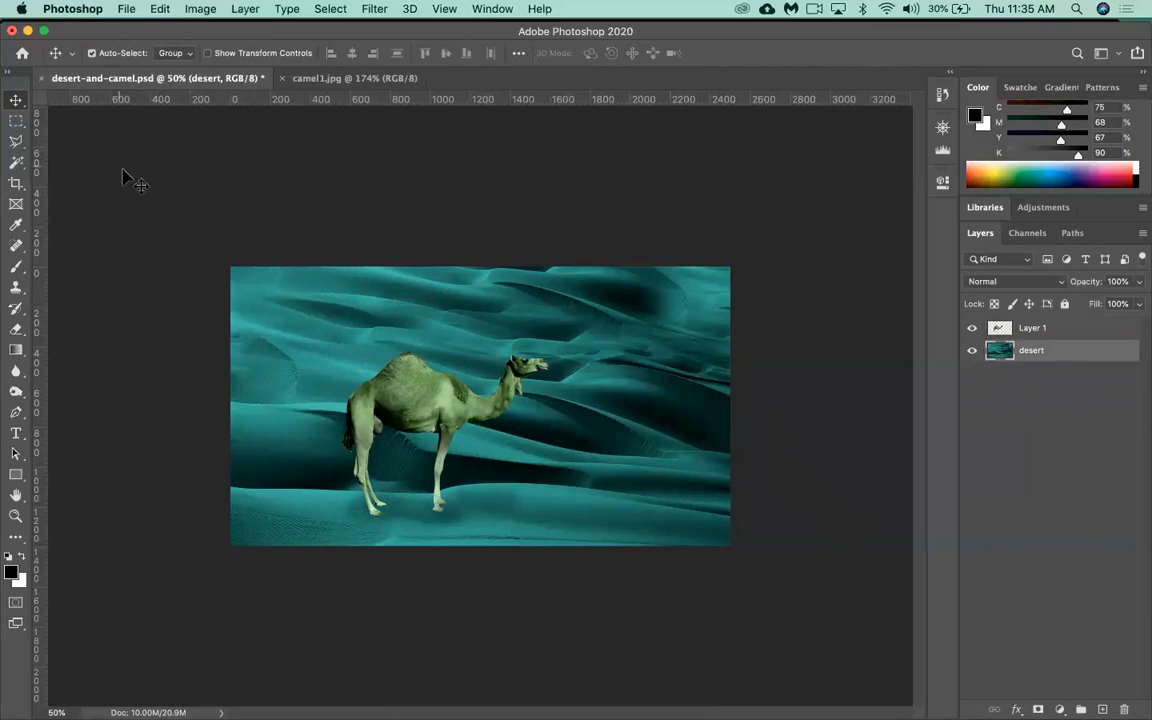
- Shift the Layer 1 camel slightly left and duplicate it at the image's right edge, left edge and above the original
left_click(1046, 334)
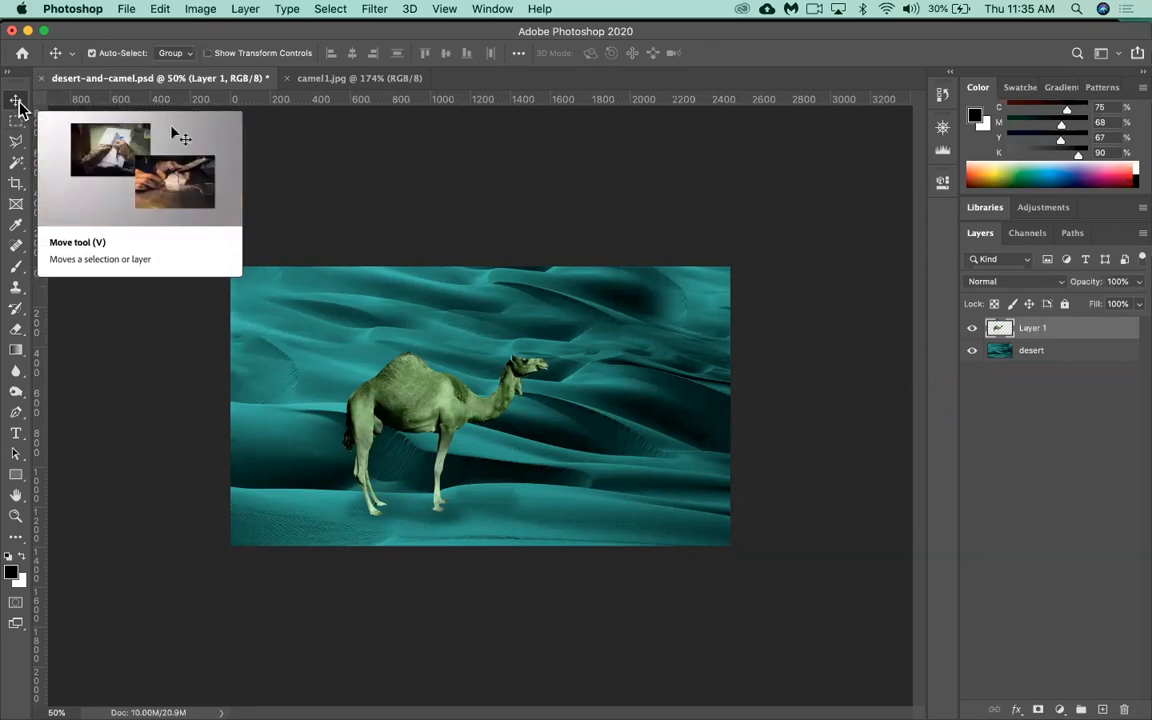
mouse_move(410, 410)
left_mouse_down()
mouse_move(507, 410)
mouse_move(400, 410)
left_mouse_up()
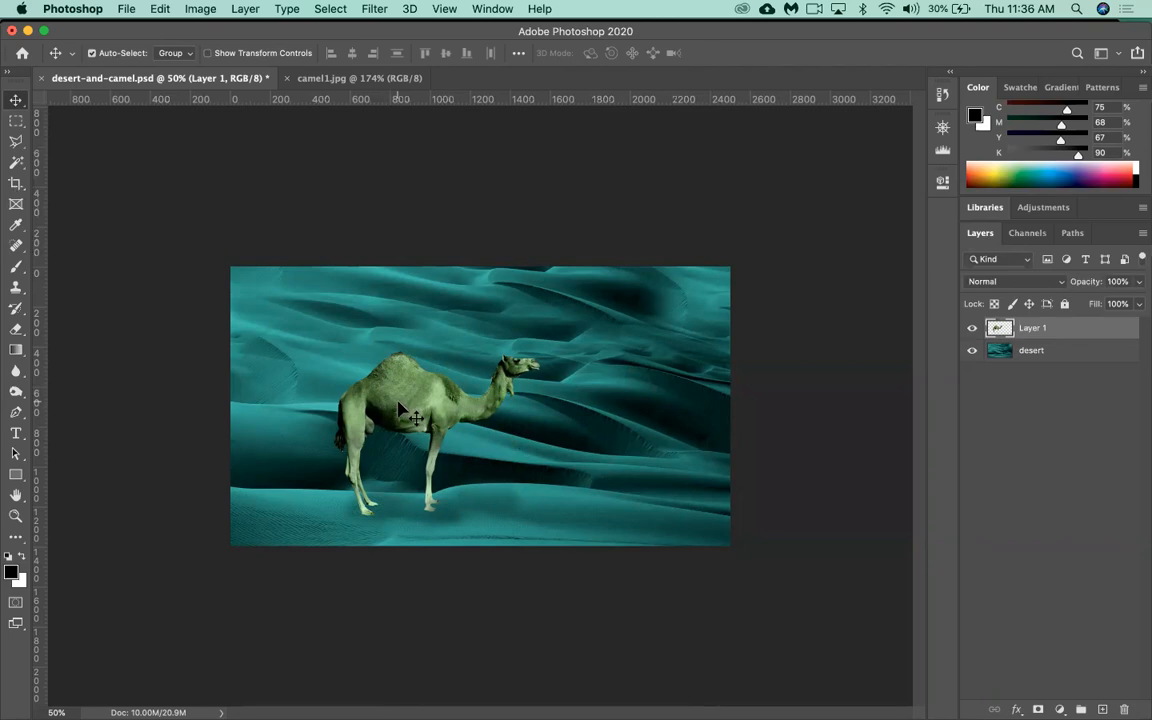
left_click_drag(400, 410, 608, 408)
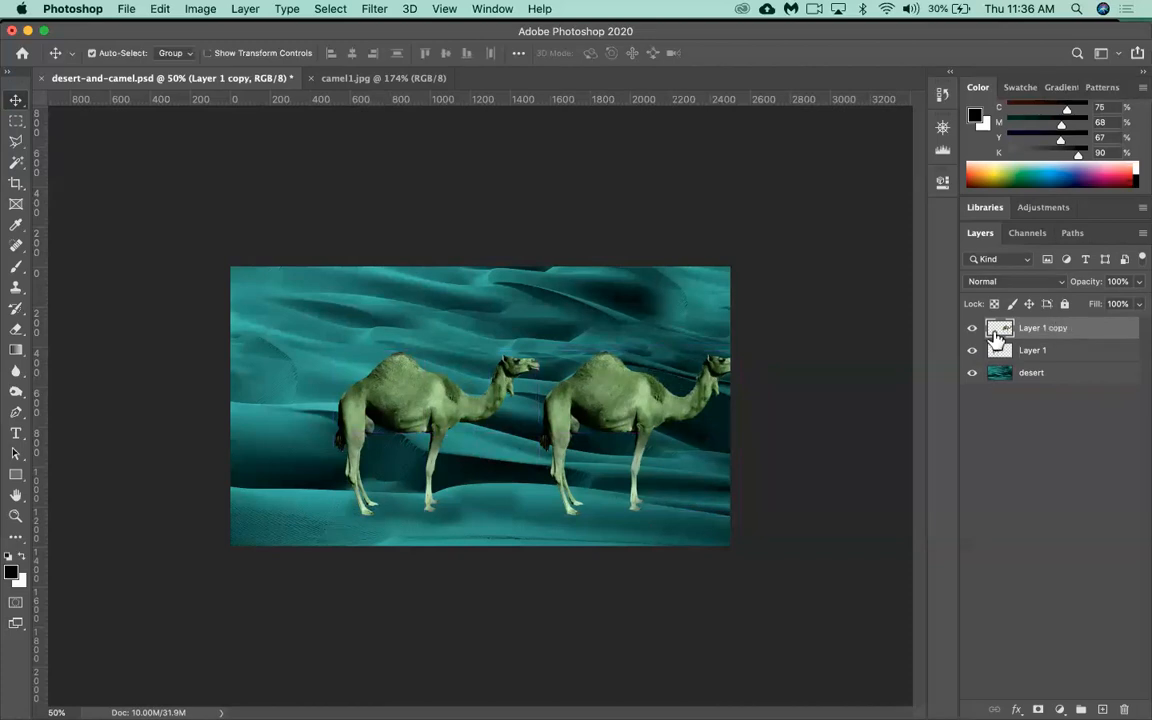
left_click_drag(683, 407, 276, 418)
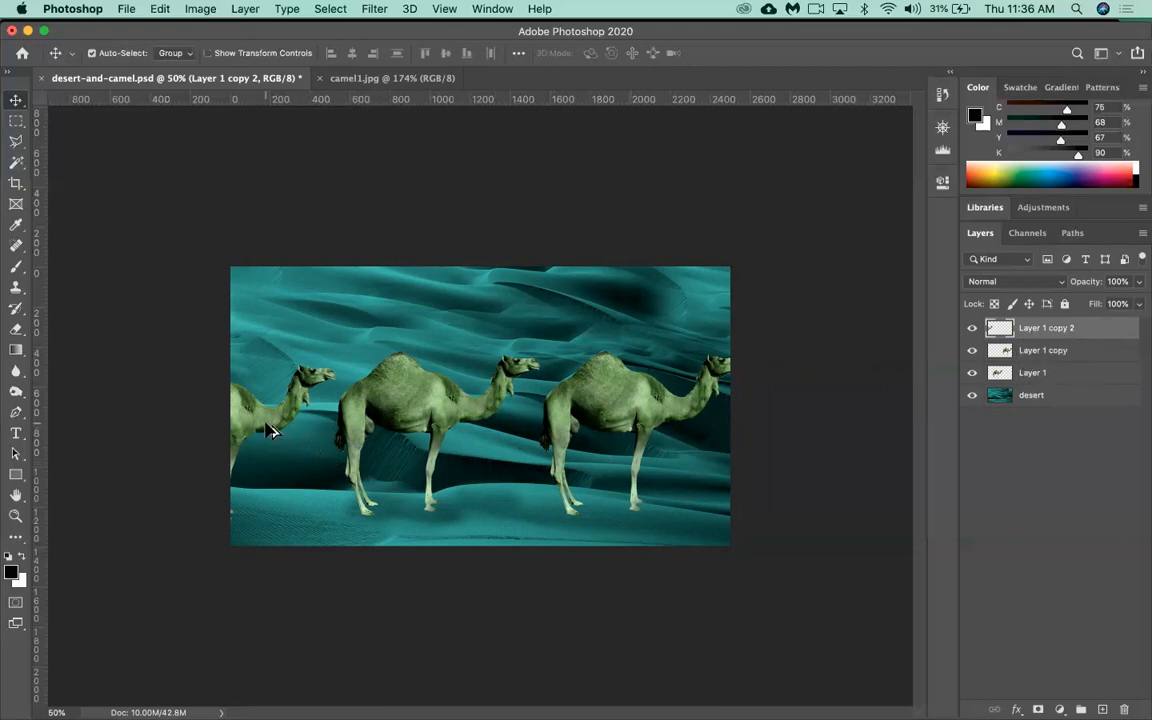
left_click_drag(270, 430, 552, 358)
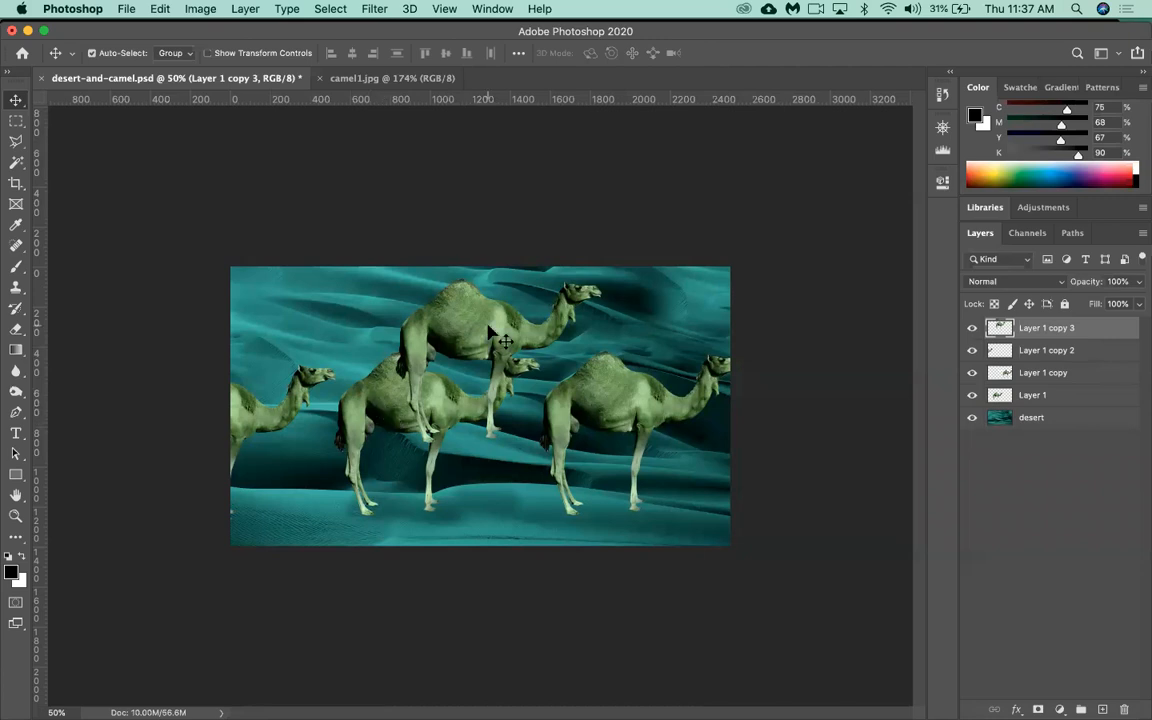
- Scale the upper camel copy proportionally to 45.44%, undoing a trial sideways stretch before applying the transform
key("super+t")
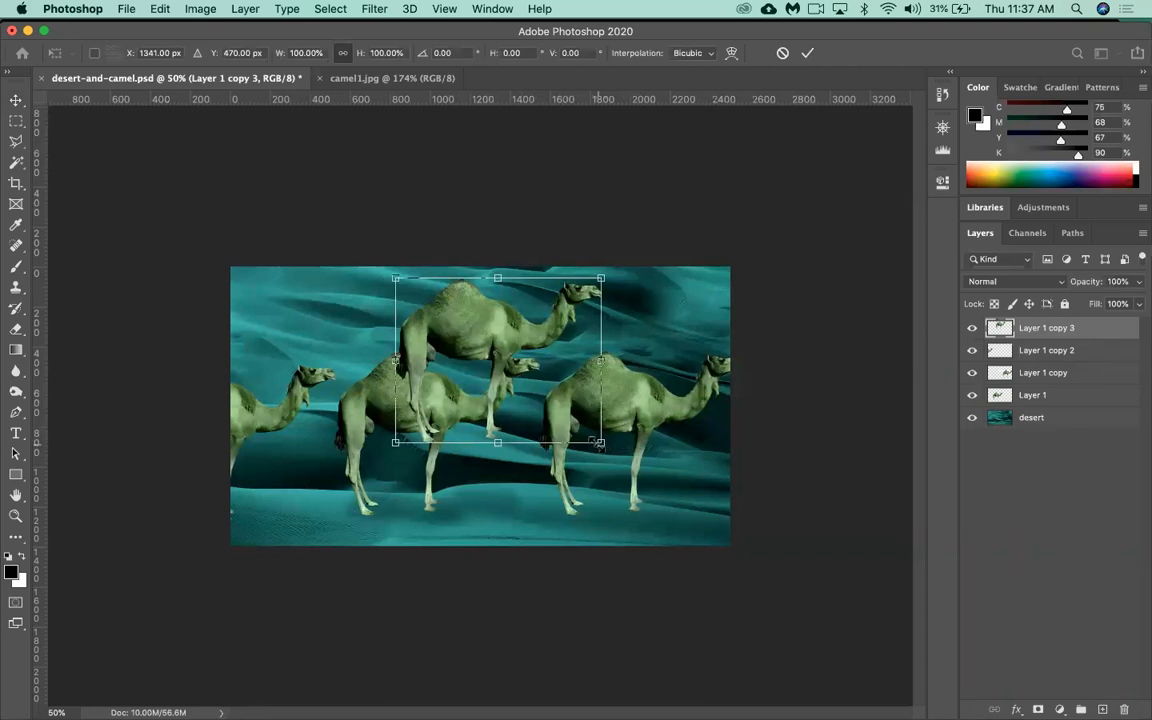
left_click_drag(599, 442, 493, 344)
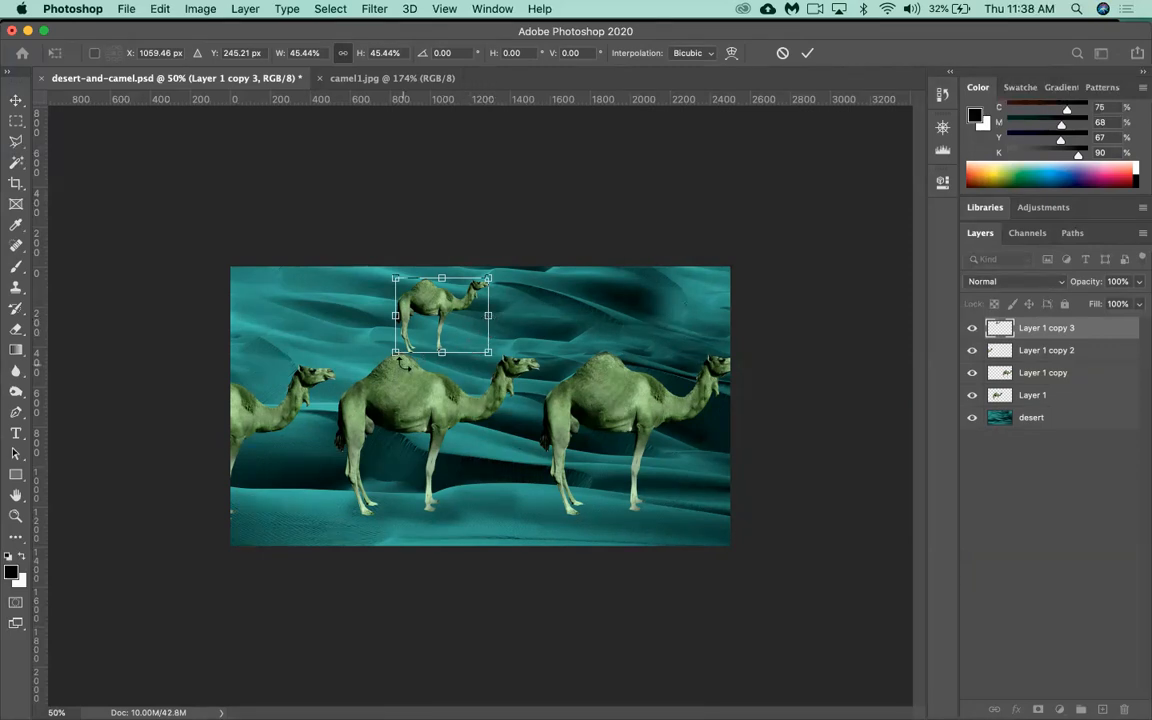
left_click_drag(491, 315, 266, 312)
key("super+z")
left_click(252, 12)
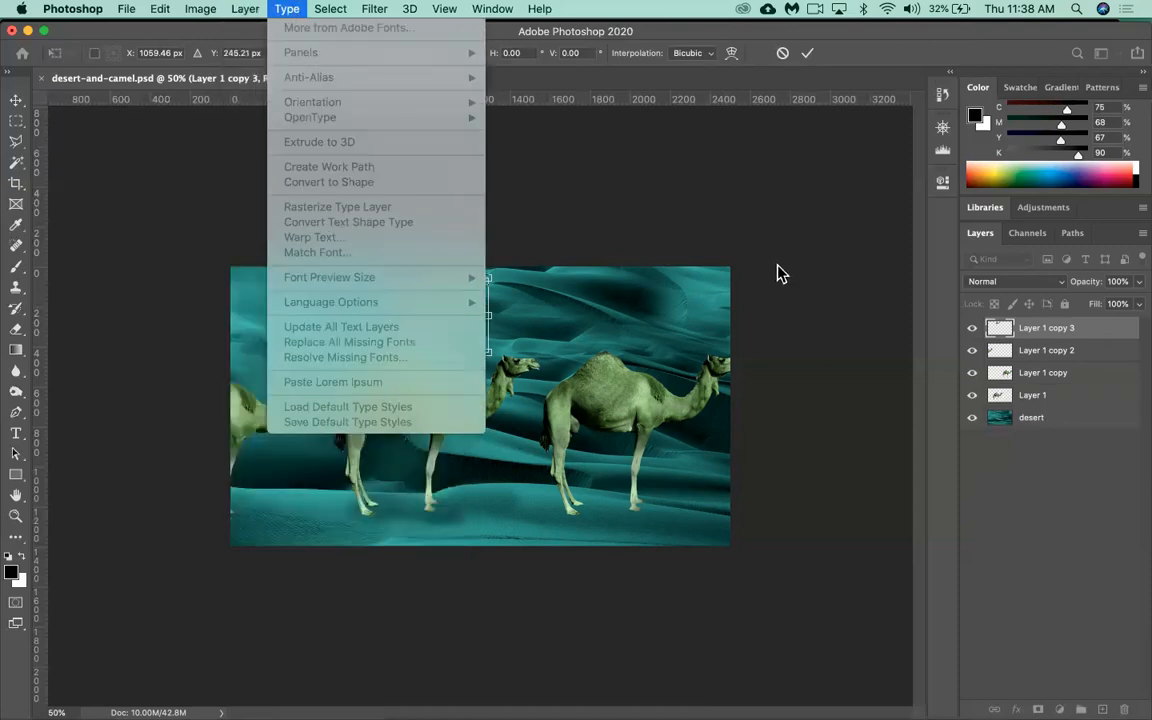
left_click(778, 271)
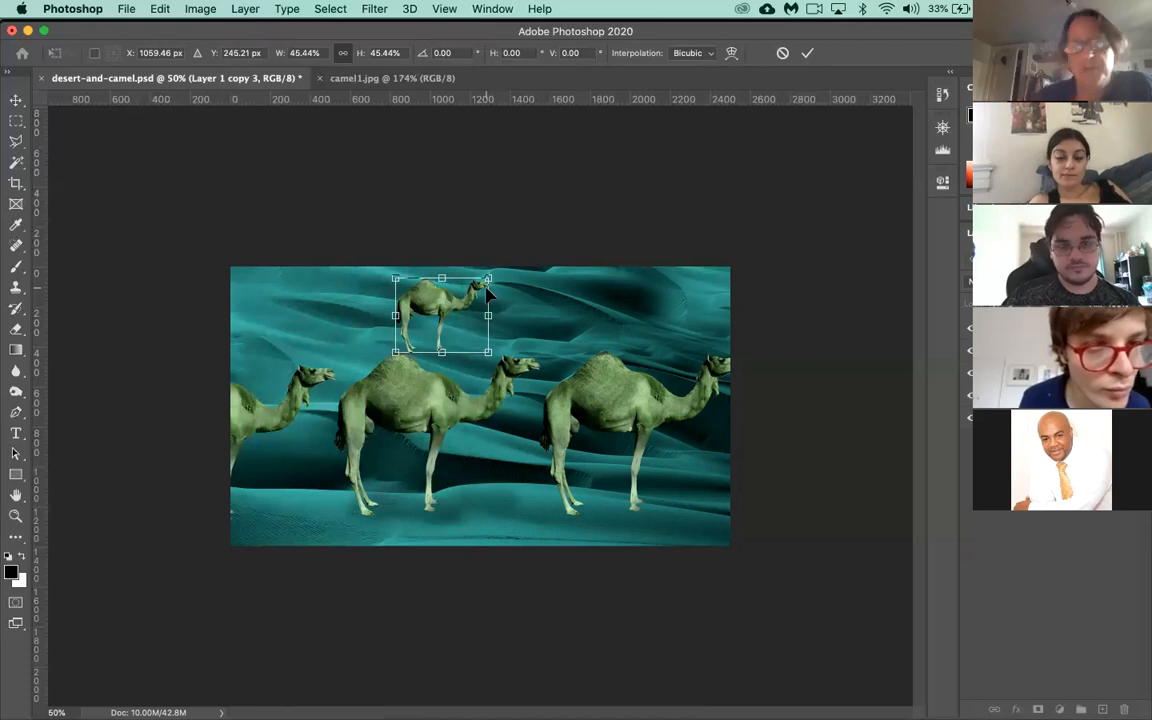
key("Return")
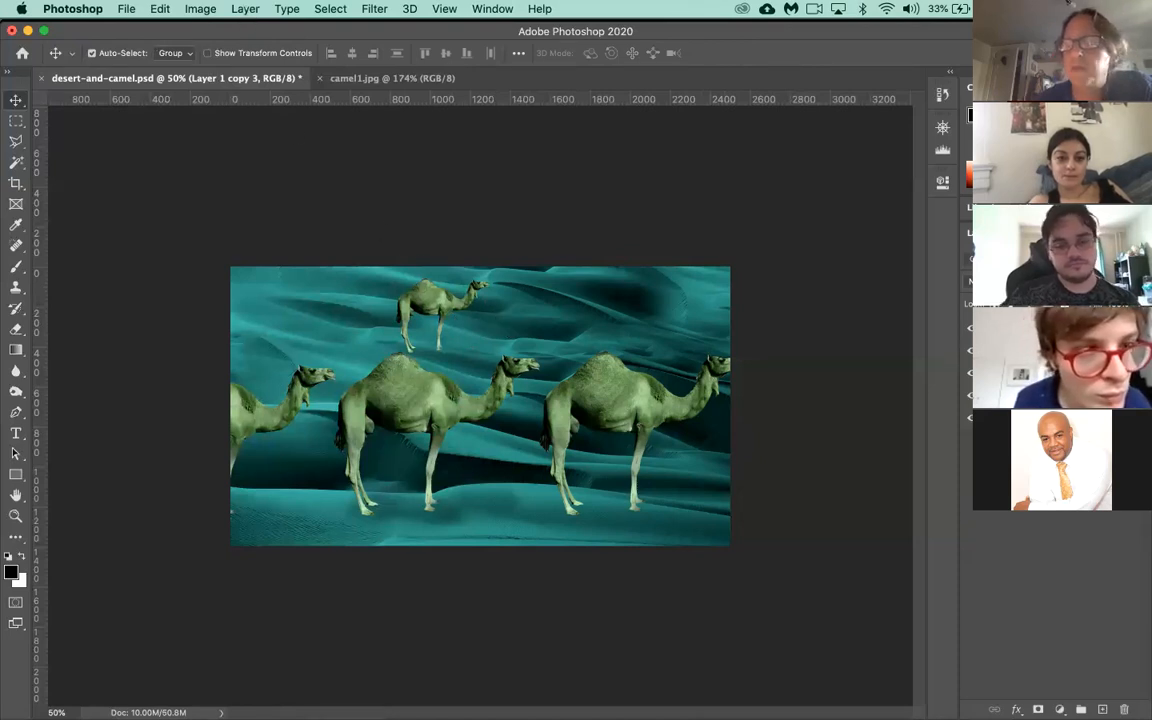
- Flip the small upper camel copy horizontally
left_click(245, 9)
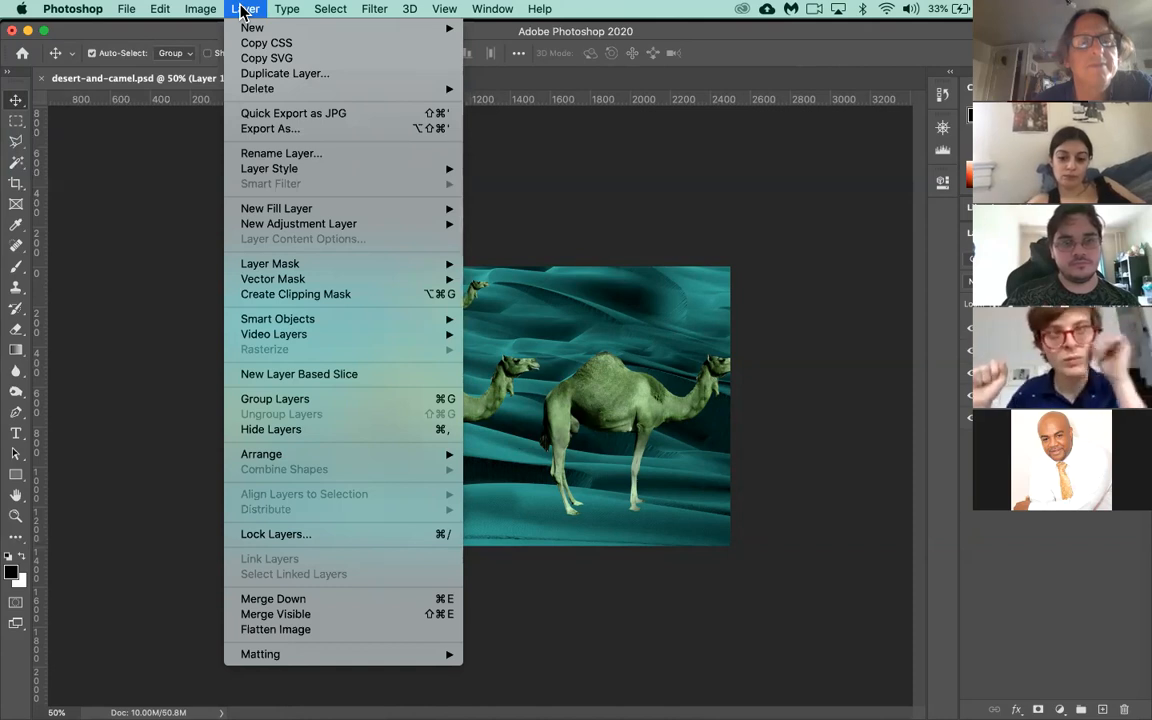
mouse_move(162, 12)
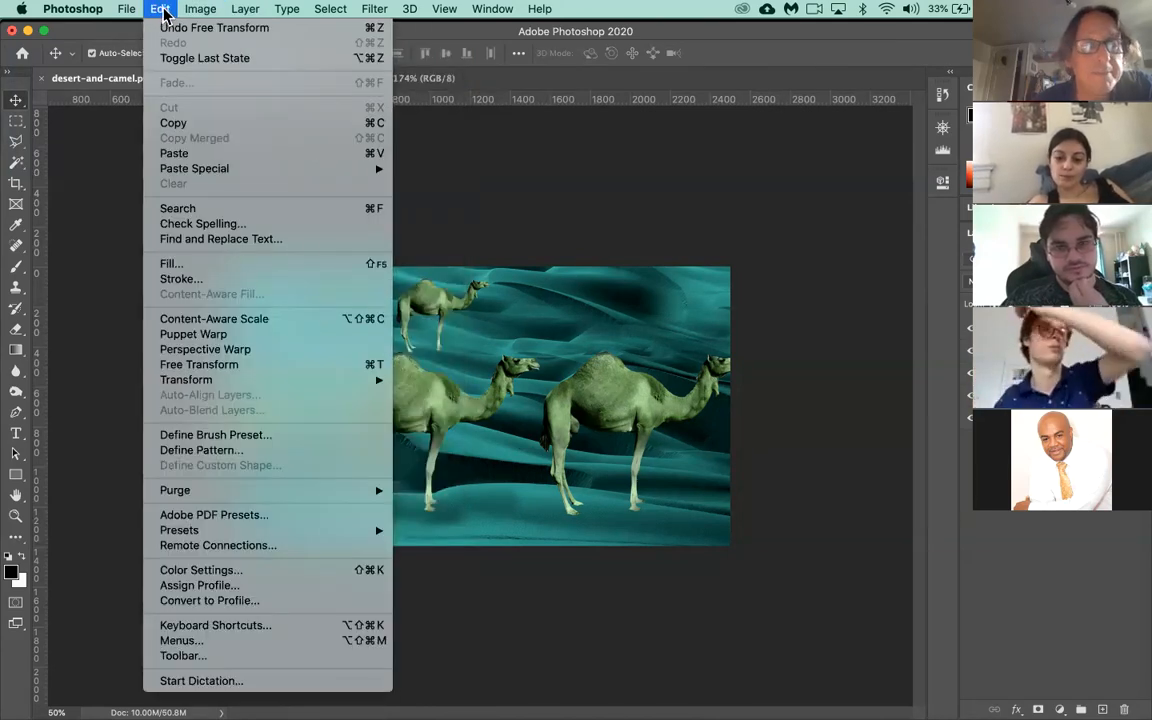
mouse_move(218, 381)
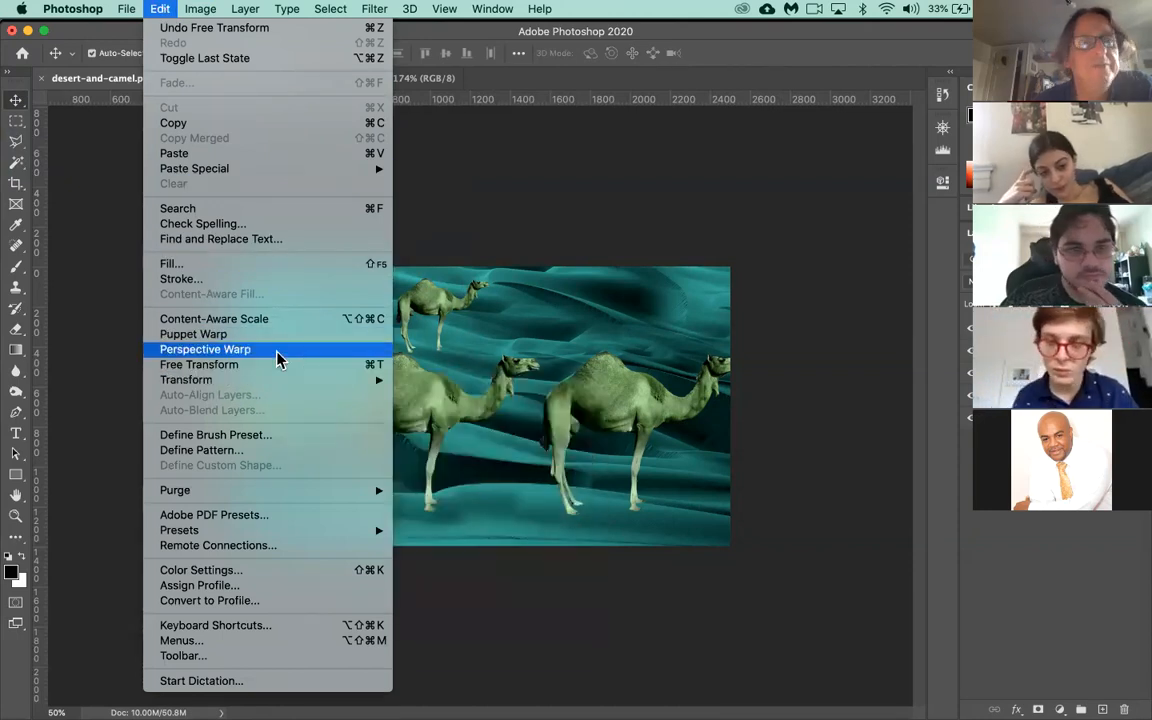
mouse_move(279, 390)
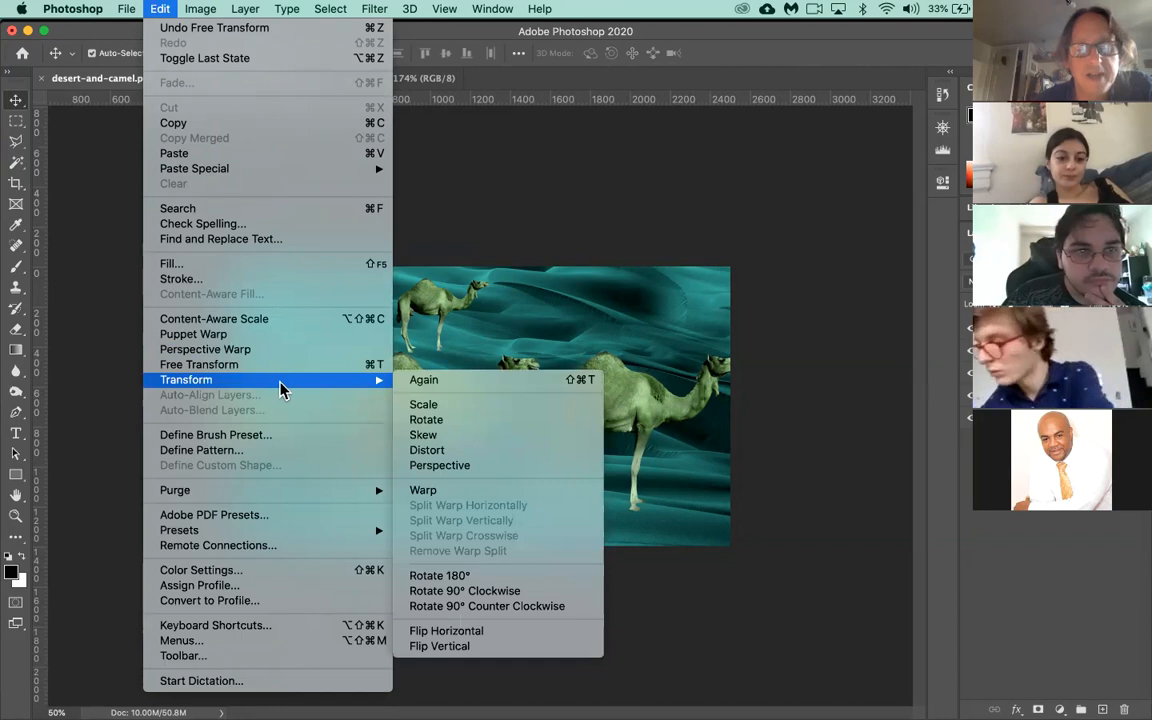
left_click(532, 641)
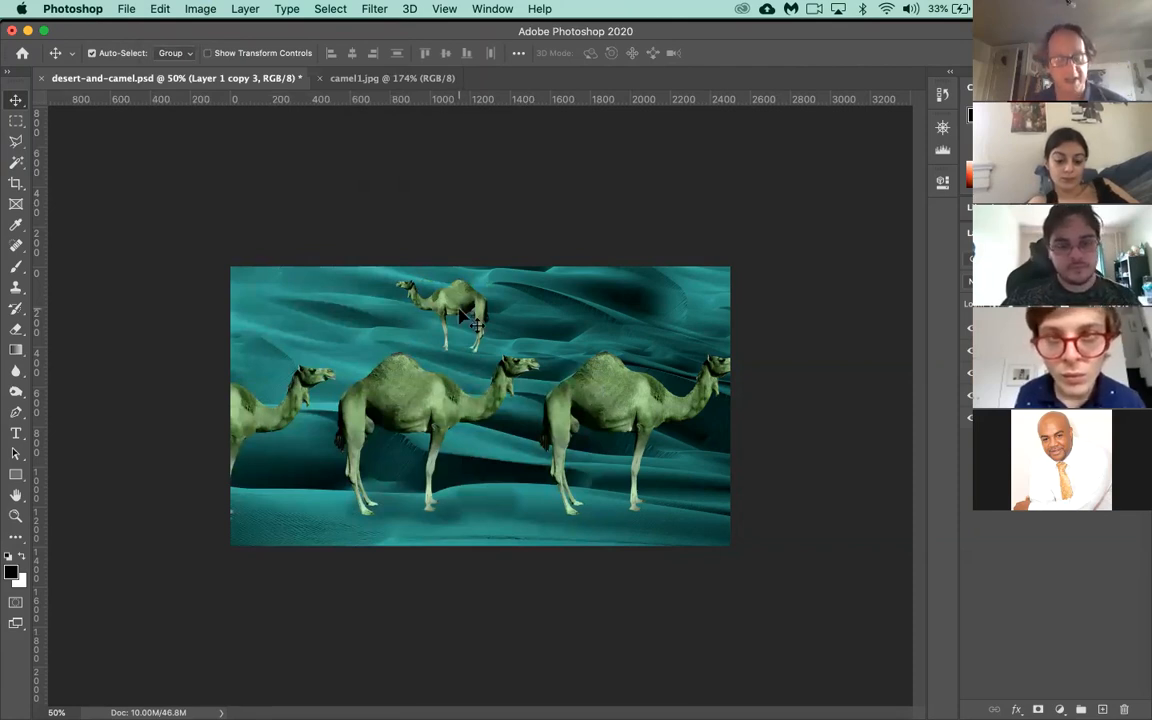
- Duplicate the small camel into a back row of four and toggle the visibility of Layer 1 copy 6 to check it
left_click_drag(461, 316, 709, 299)
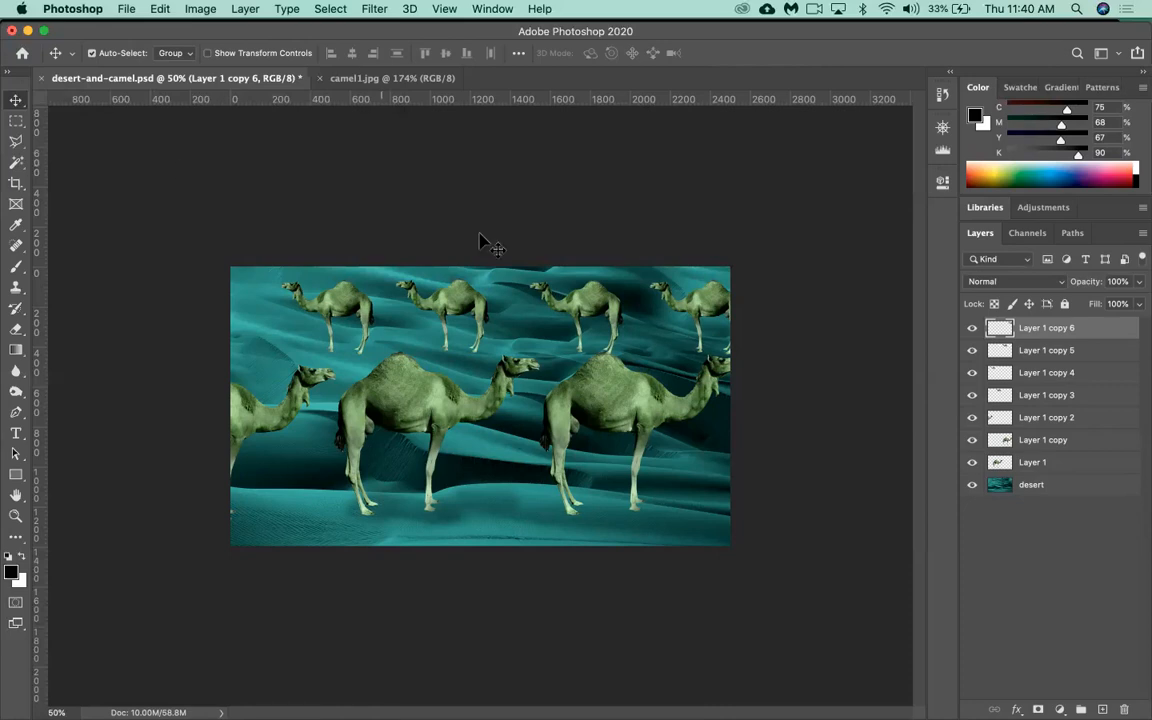
left_click(973, 335)
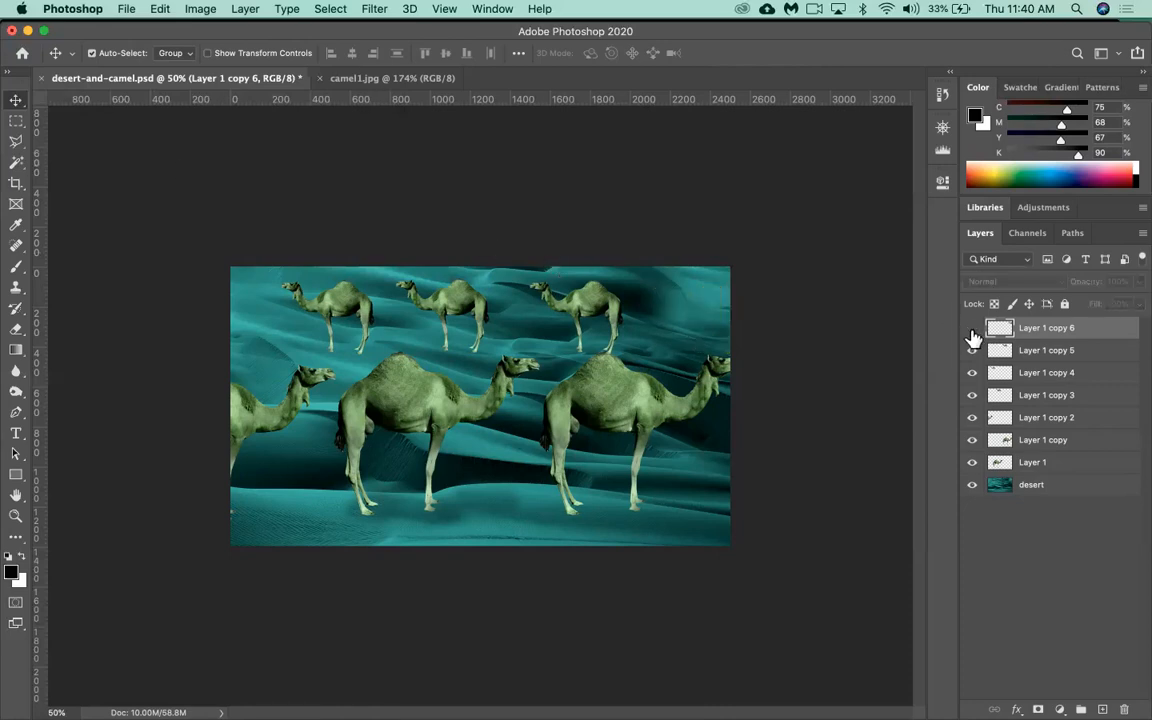
left_click(973, 335)
left_click(973, 335)
left_click(973, 335)
left_click(973, 335)
left_click(973, 332)
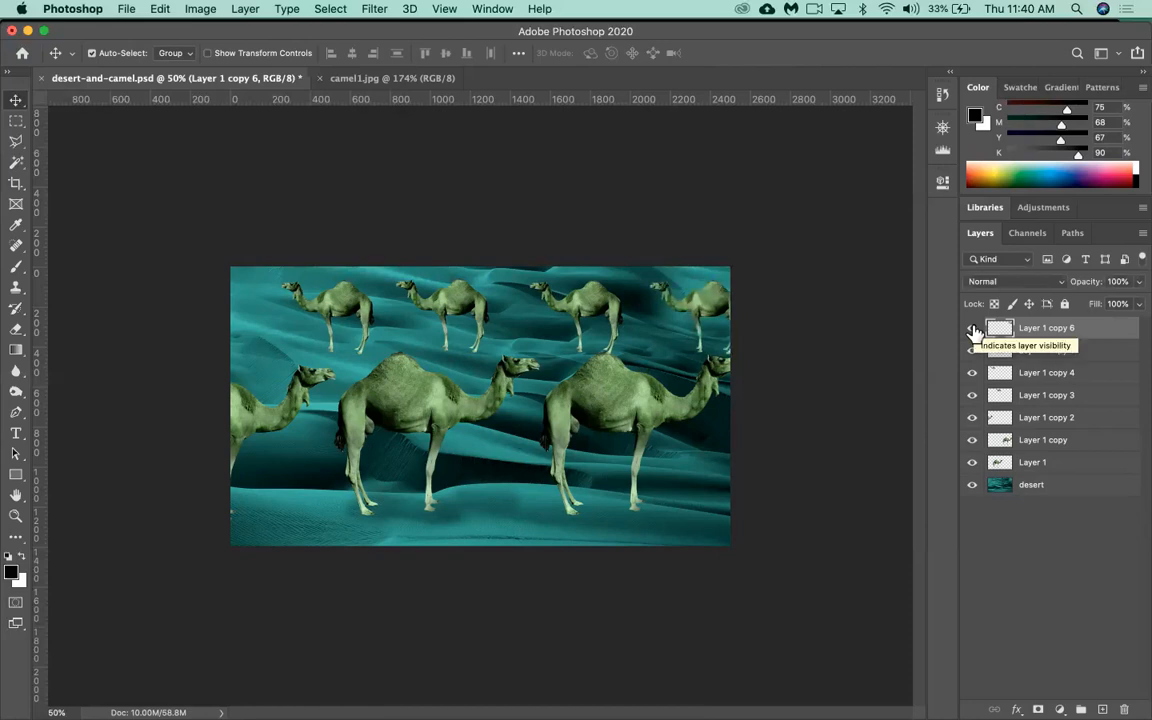
- Darken the Layer 1 copy 6 camel with Levels by raising the black input level and lowering the midtones
key("super+l")
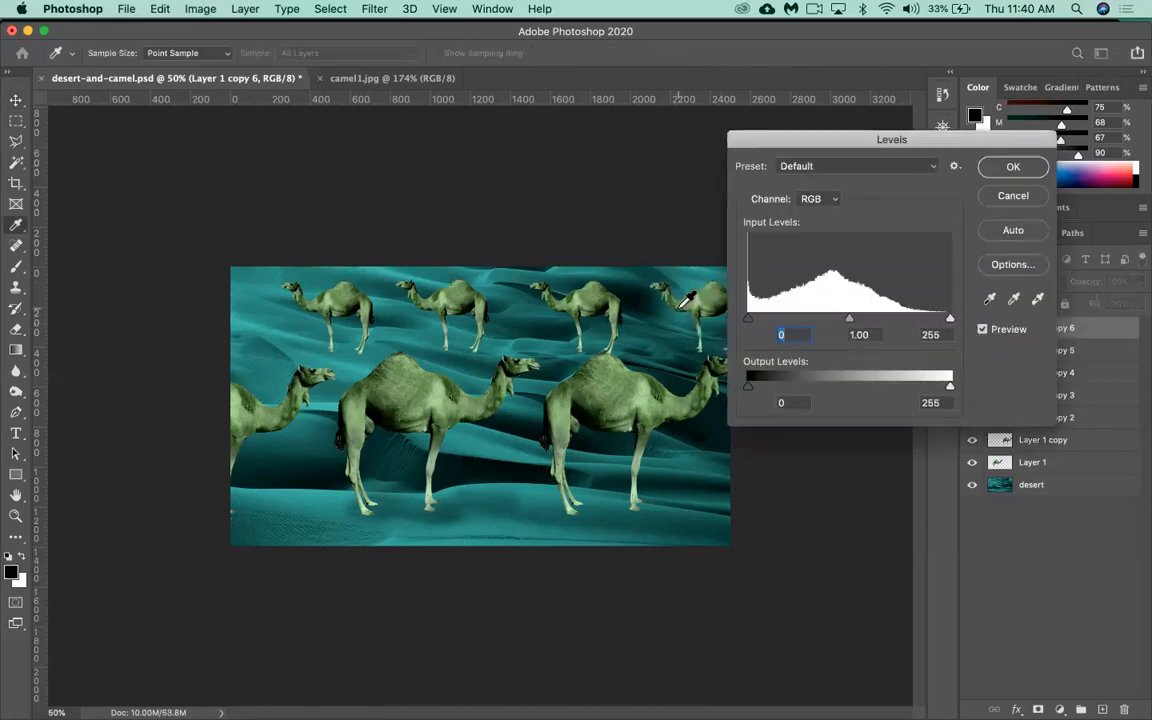
left_click_drag(748, 318, 771, 327)
left_click_drag(859, 320, 877, 326)
left_click(1010, 169)
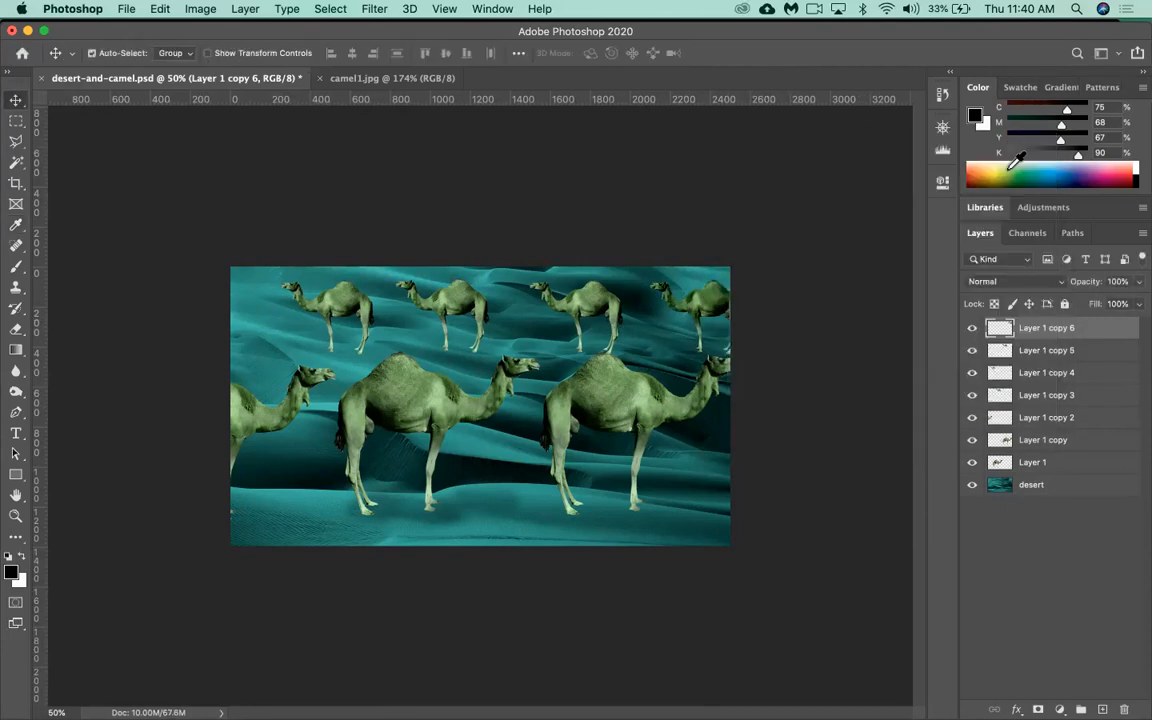
- Darken the small Layer 1 copy 5 camel with Levels by adjusting the shadow and midtone inputs
left_click(1028, 352)
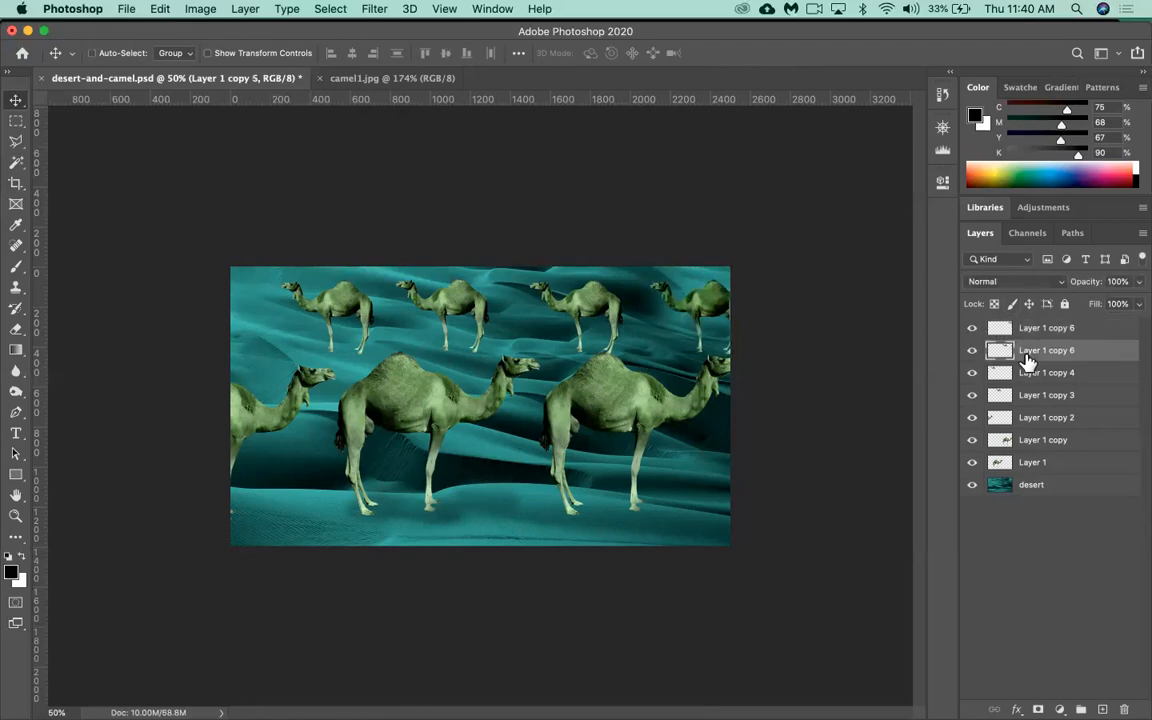
key("super+l")
left_click_drag(748, 318, 776, 320)
left_click_drag(866, 323, 877, 320)
left_click(1014, 166)
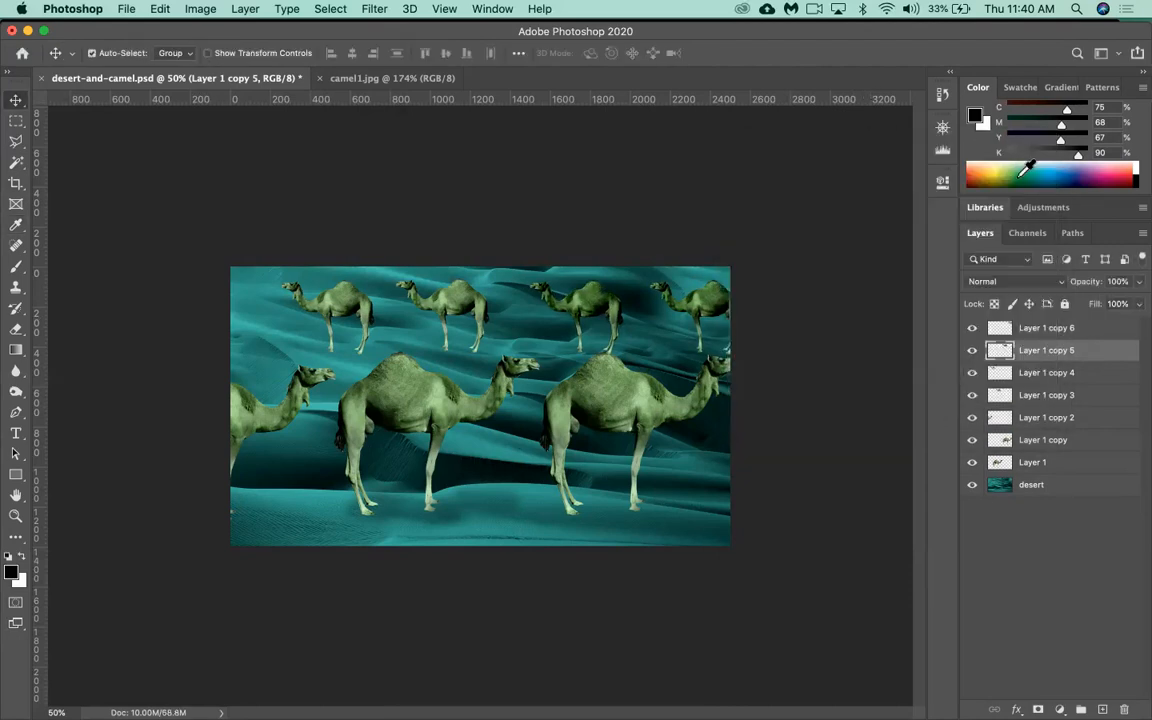
- Darken the Layer 1 copy 4 camel with Levels, setting the black input to 36 and the midtones to 0.71
left_click(1059, 378)
key("super+l")
left_click_drag(748, 326, 782, 326)
left_click_drag(857, 319, 884, 324)
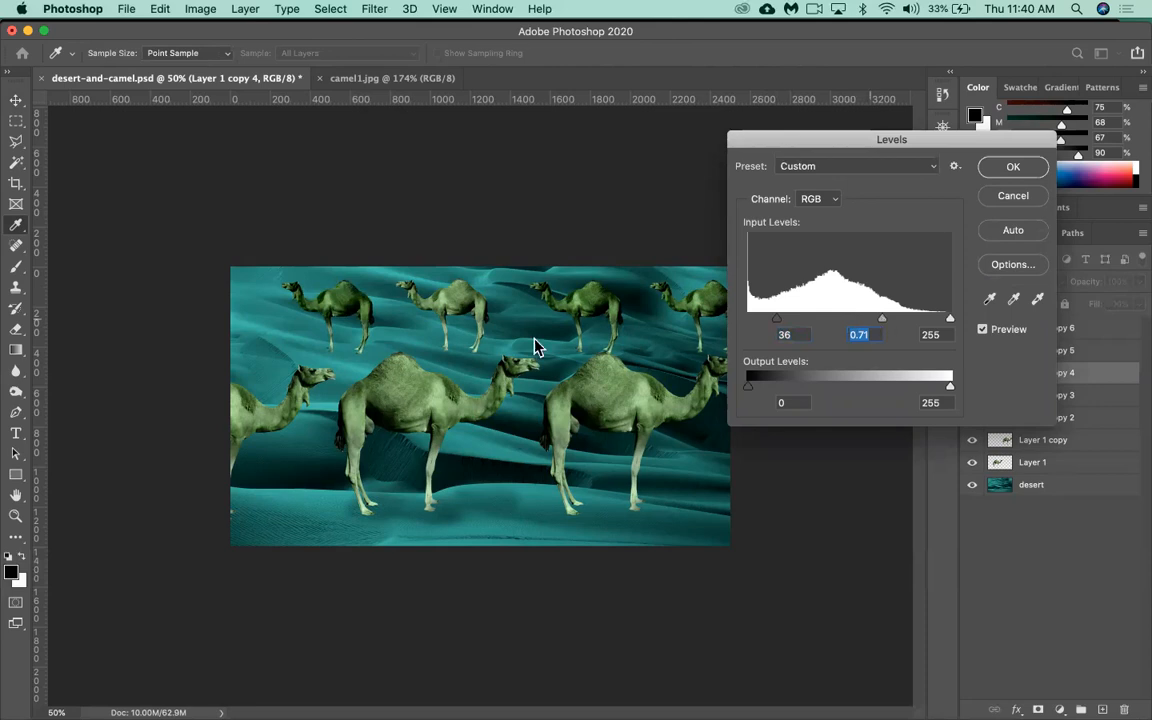
left_click(1012, 167)
key("v")
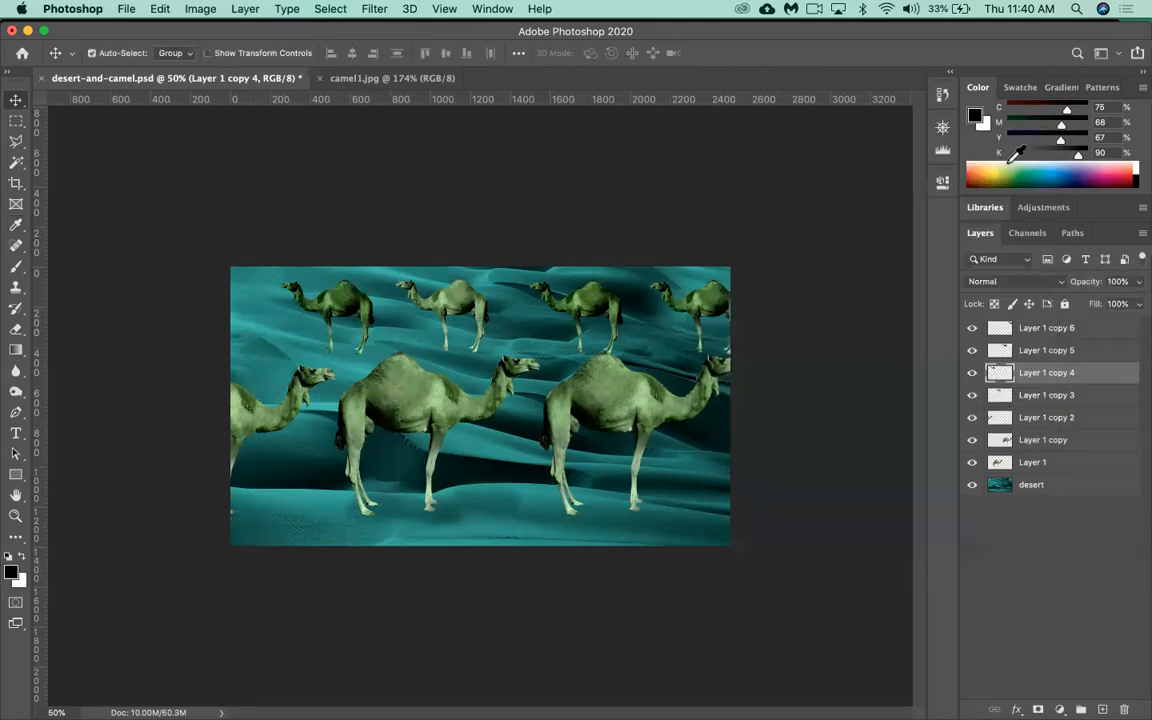
- Darken the Layer 1 copy 3 camel with Levels by raising only the black input level
left_click(1042, 400)
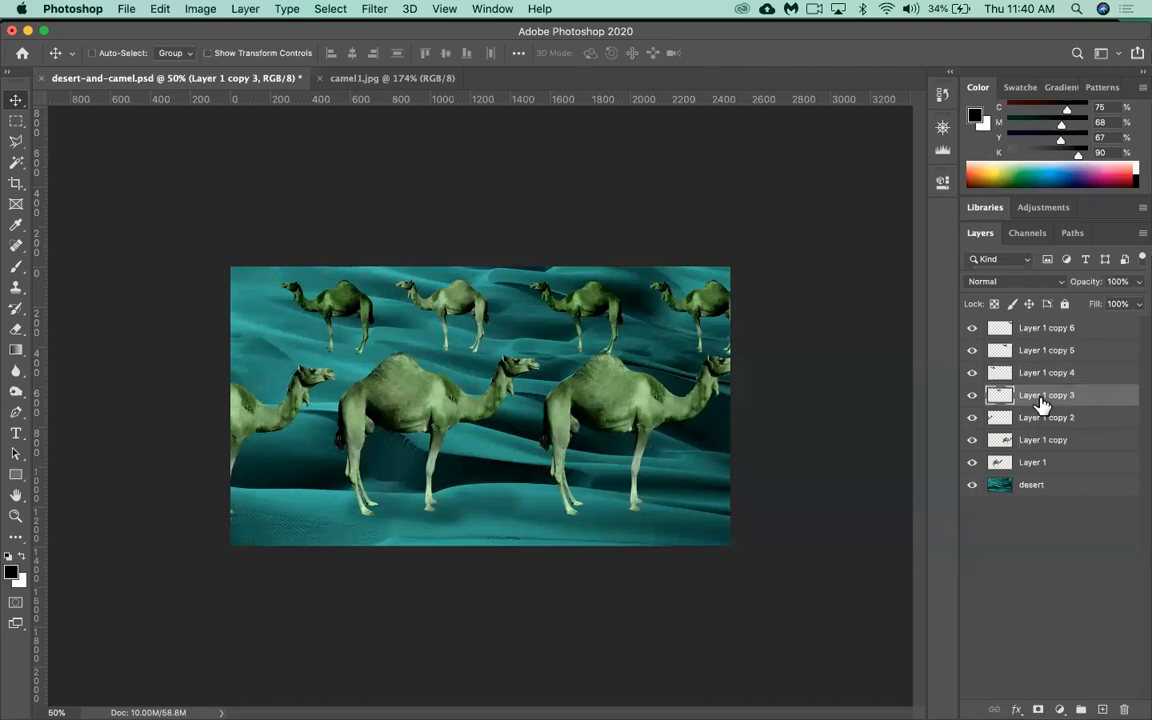
key("super+l")
left_click_drag(749, 320, 783, 322)
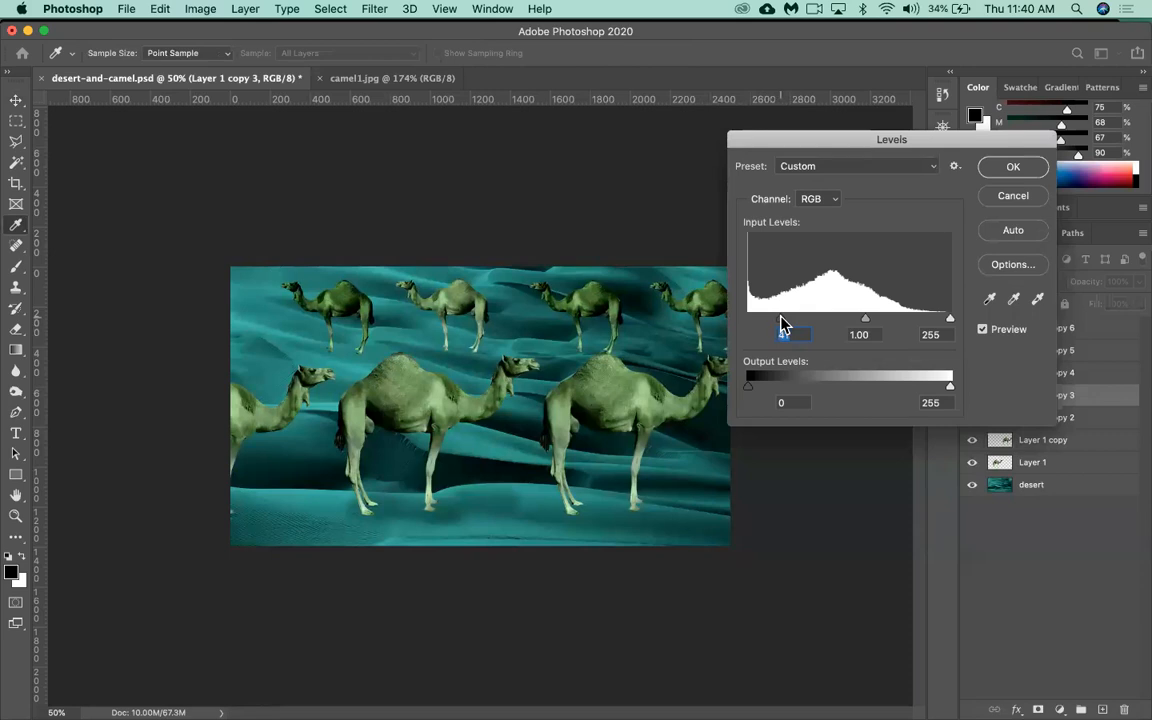
left_click(1004, 171)
key("super+u")
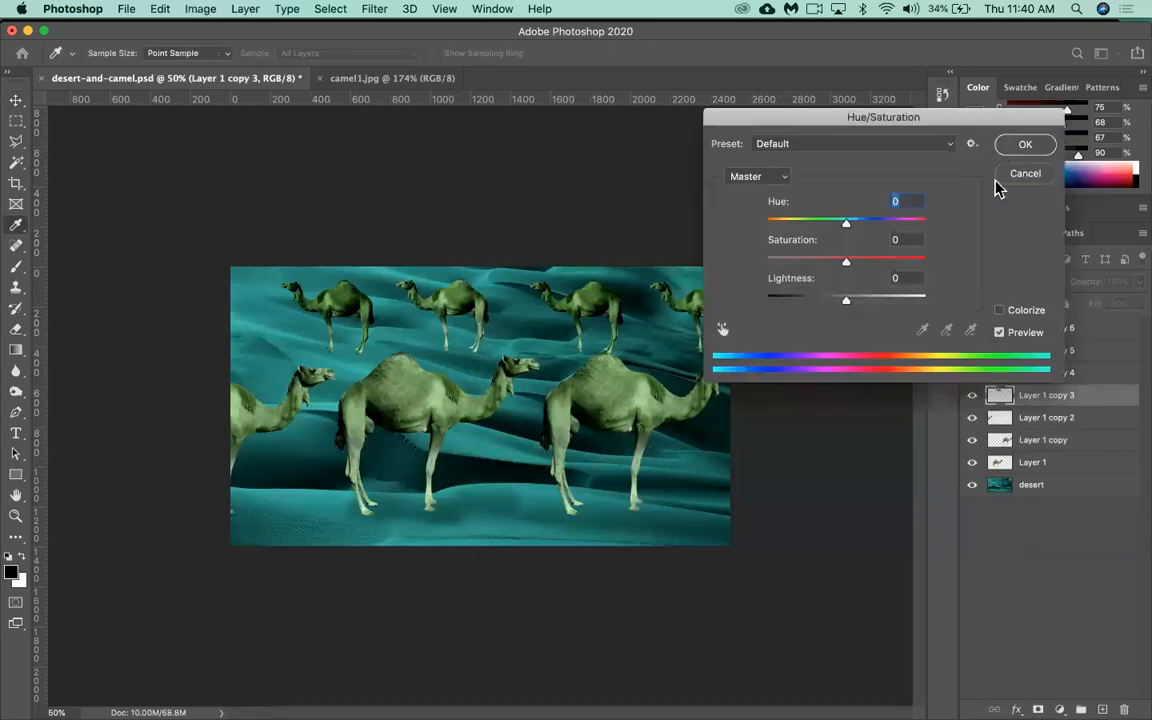
left_click_drag(846, 229, 896, 230)
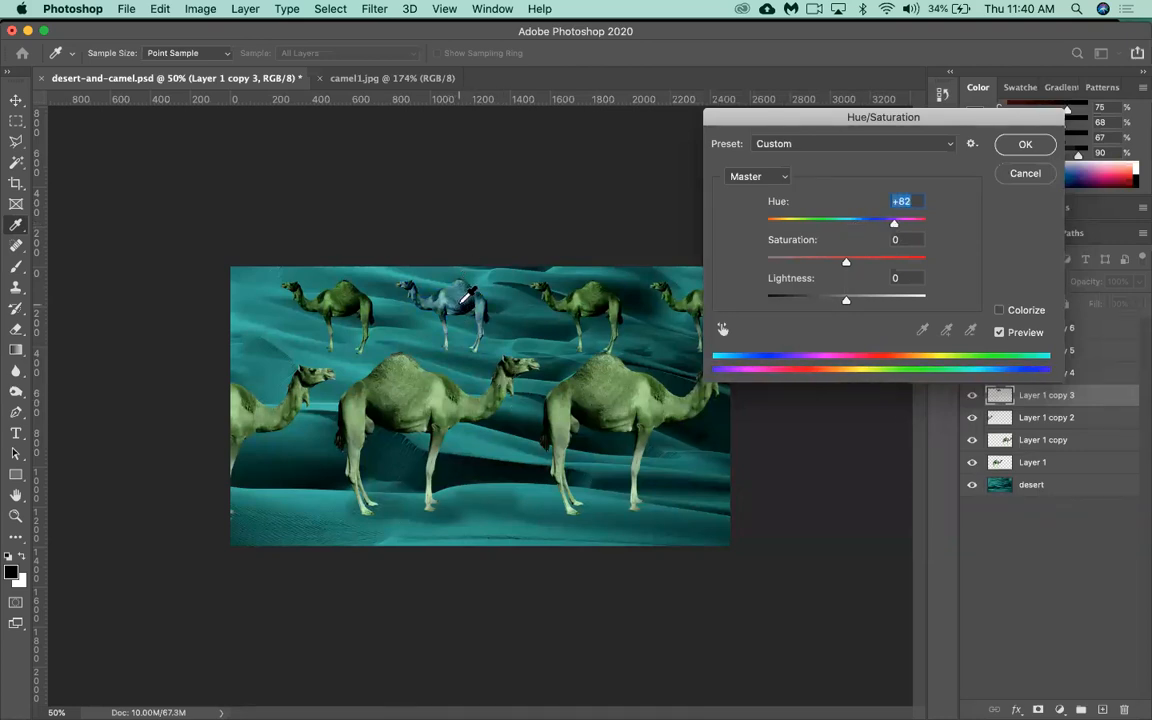
left_click(1030, 176)
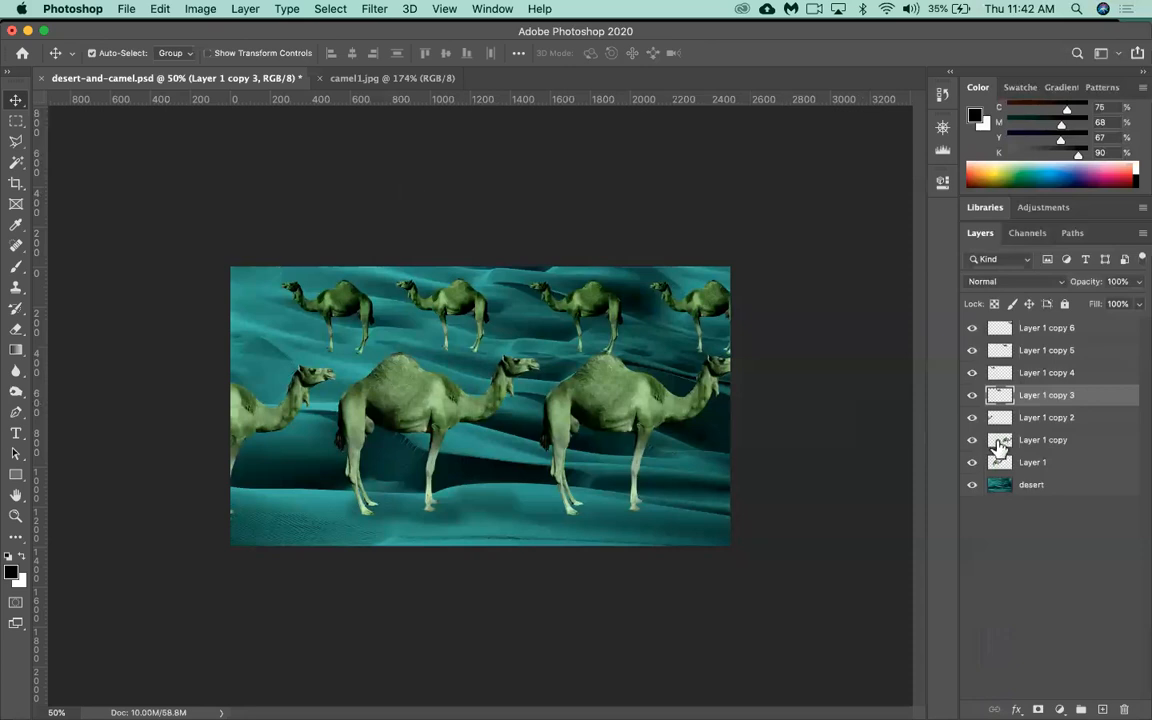
- Select Layer 1 and toggle its visibility repeatedly to identify which large camel it holds
left_click(1050, 464)
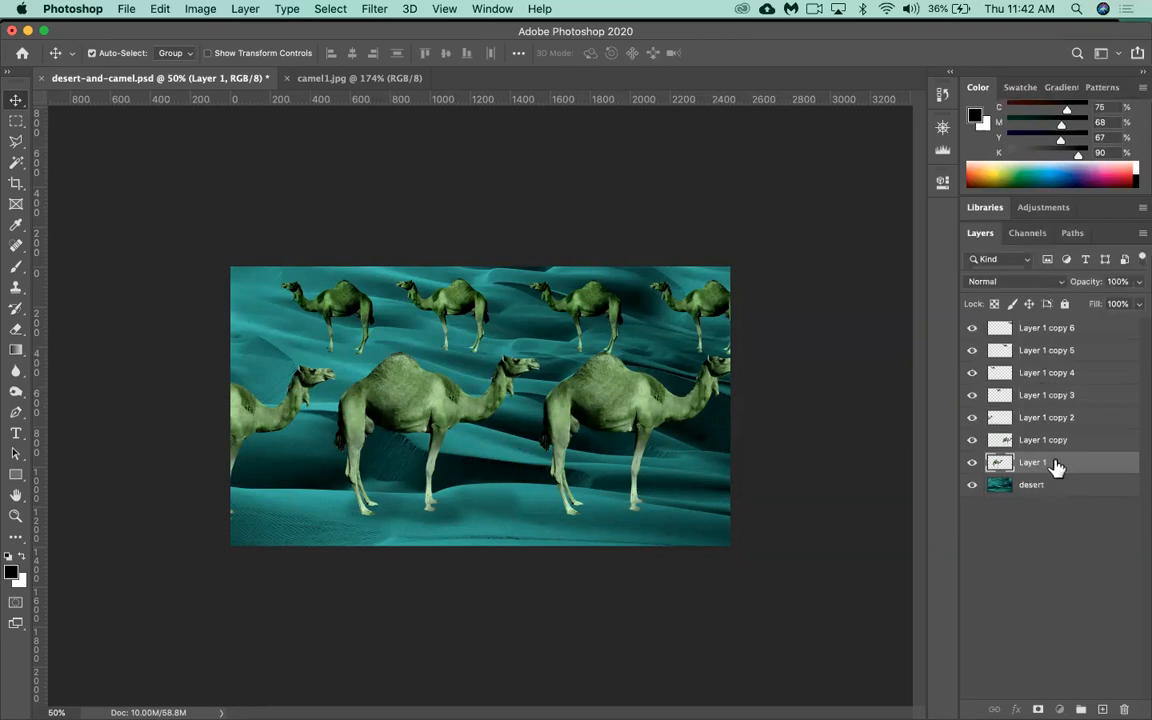
left_click(972, 464)
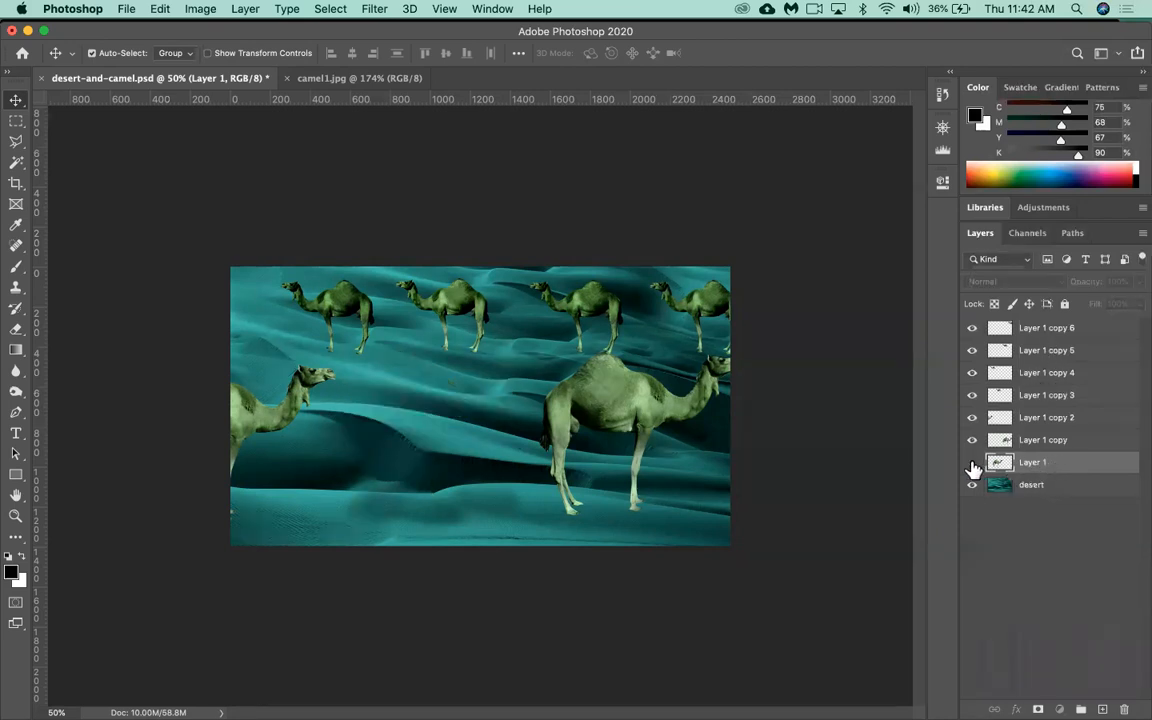
left_click(972, 464)
left_click(972, 464)
left_click(972, 464)
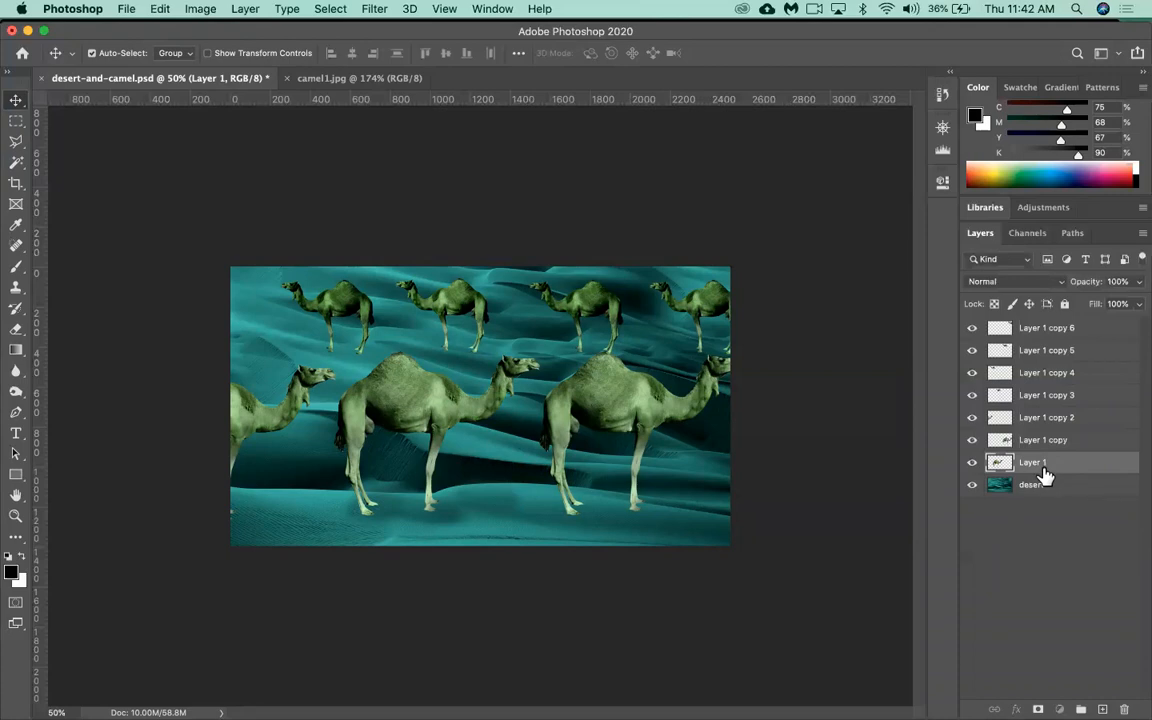
left_click(972, 466)
left_click(972, 464)
left_click(972, 464)
left_click(972, 464)
- Display the Navigator and magnify the view to 141.91% around the large Layer 1 camel
left_click(500, 12)
left_click(758, 213)
left_click(942, 128)
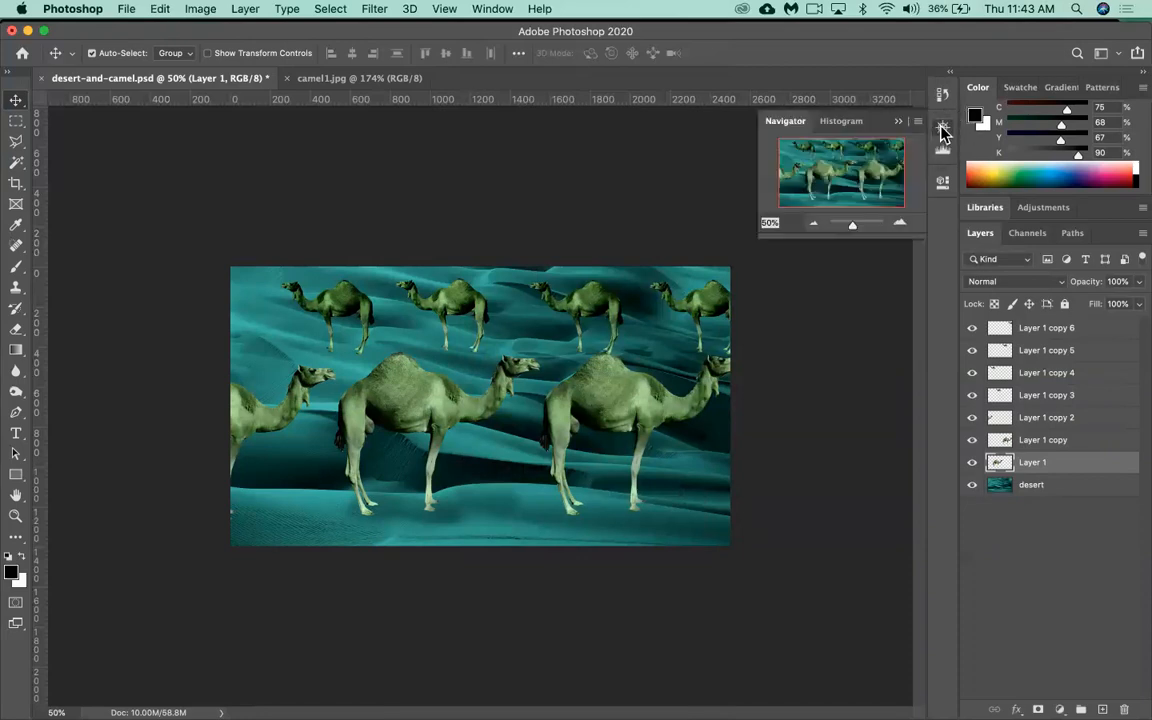
left_click_drag(853, 226, 861, 227)
mouse_move(848, 167)
left_mouse_down()
mouse_move(830, 175)
mouse_move(838, 170)
left_mouse_up()
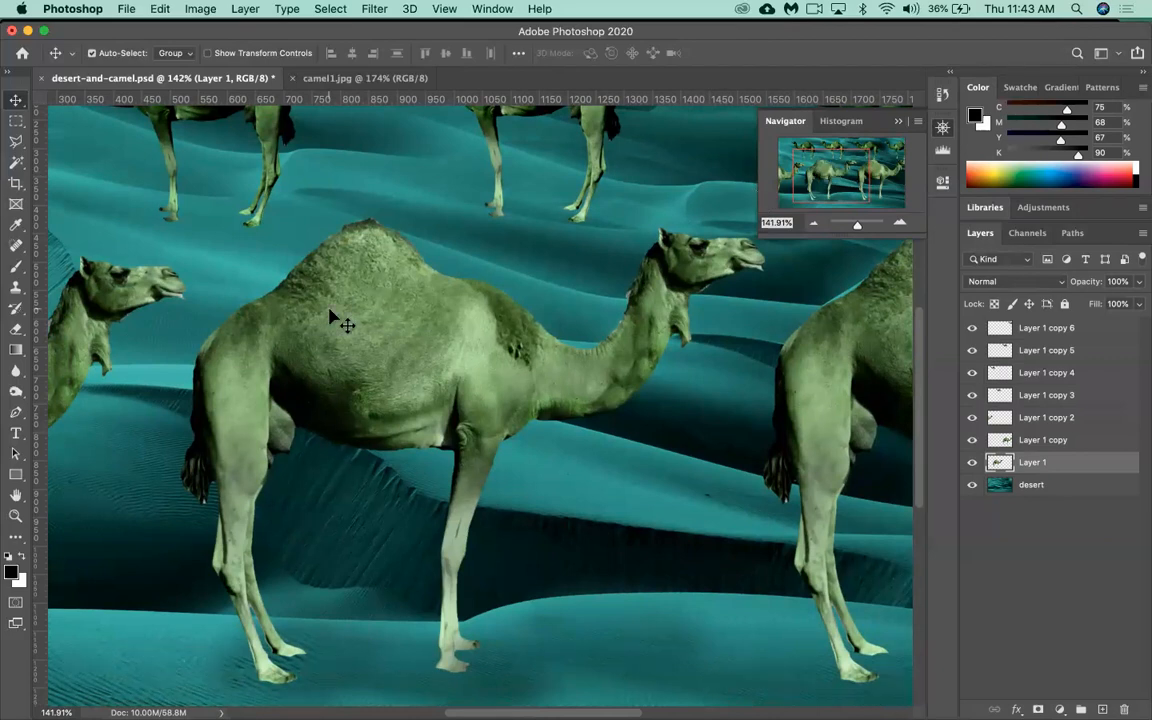
- Switch from the Burn tool to the Dodge tool for retouching the Layer 1 camel
left_click(20, 396)
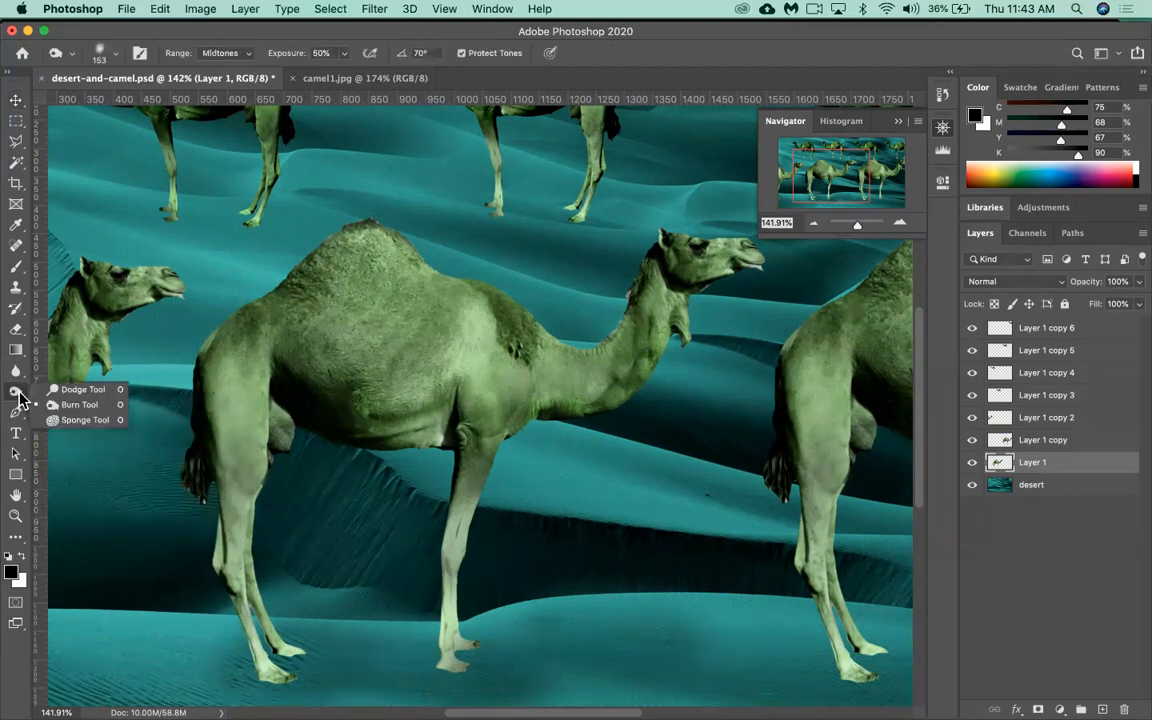
left_click(70, 390)
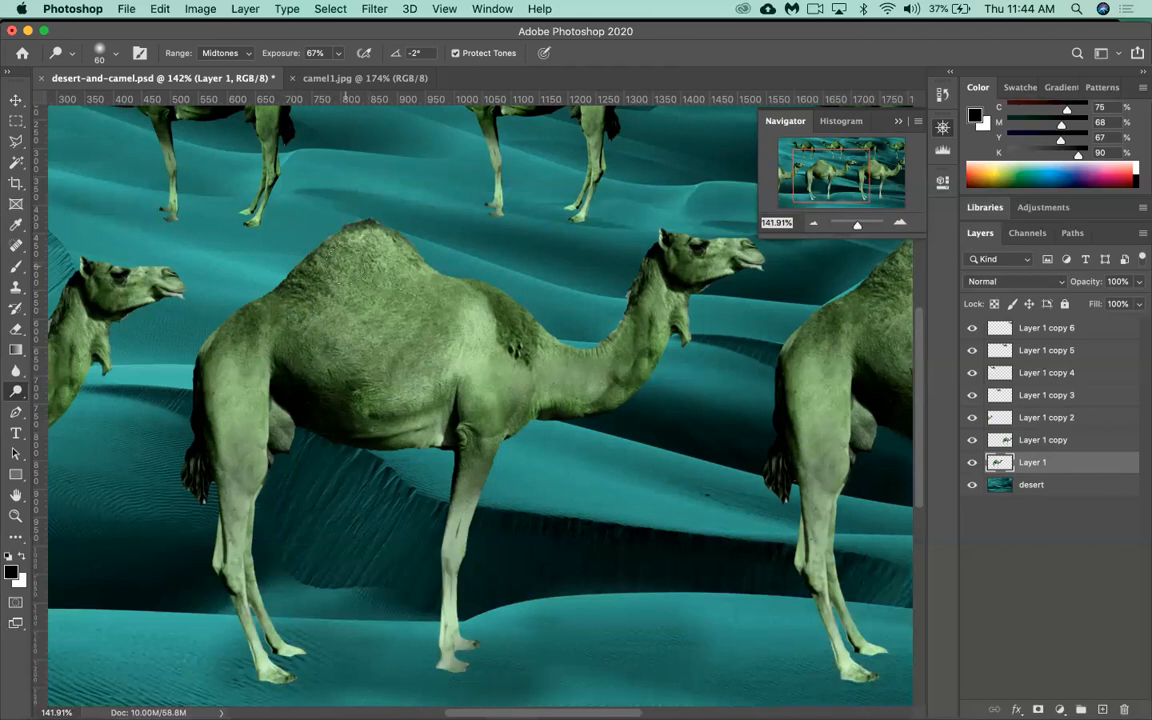
left_click(19, 393)
left_click(16, 391)
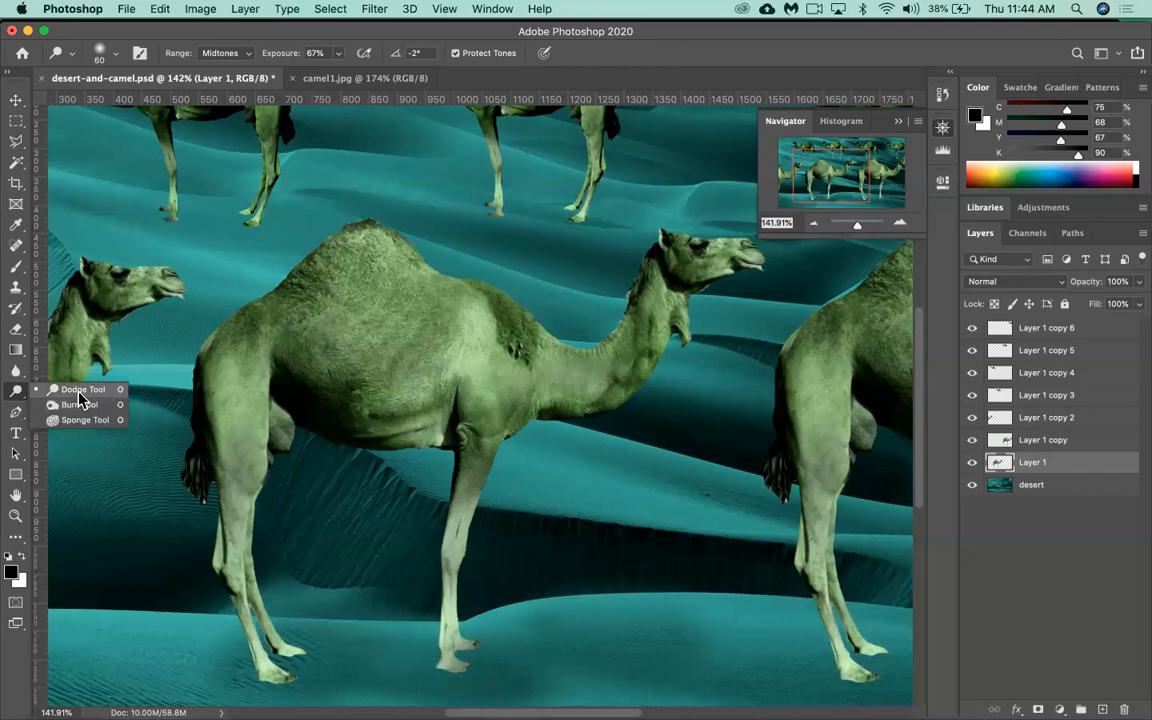
left_click(79, 392)
left_click(26, 397)
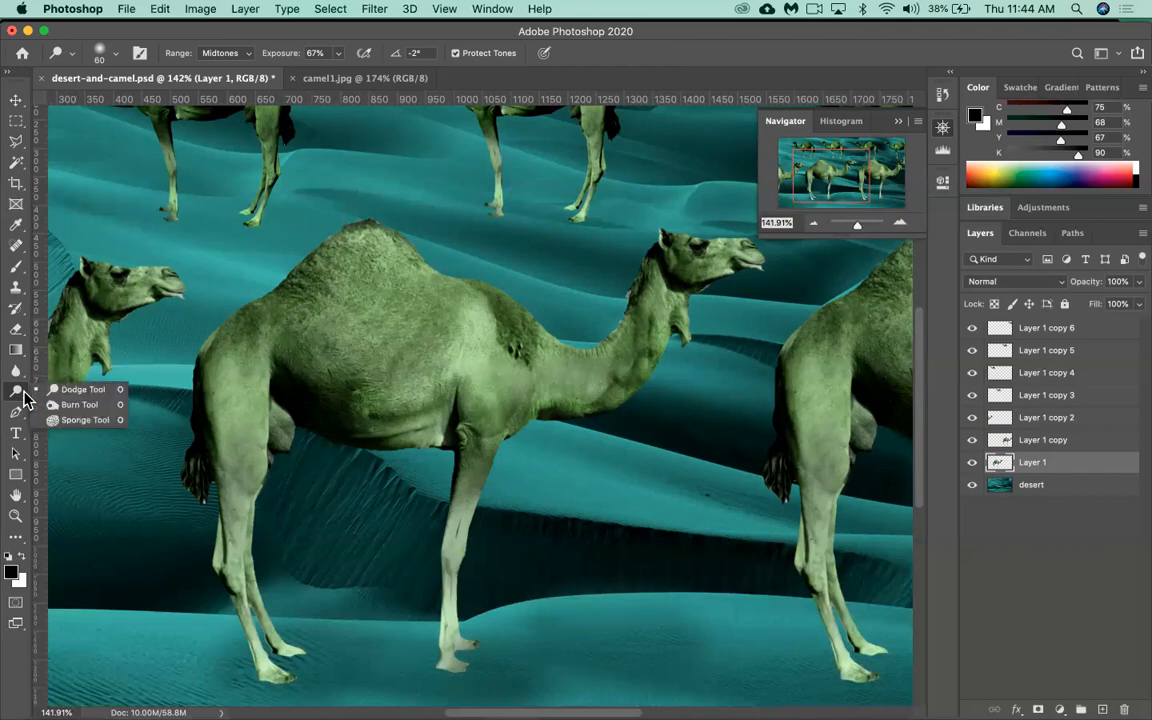
left_click(57, 390)
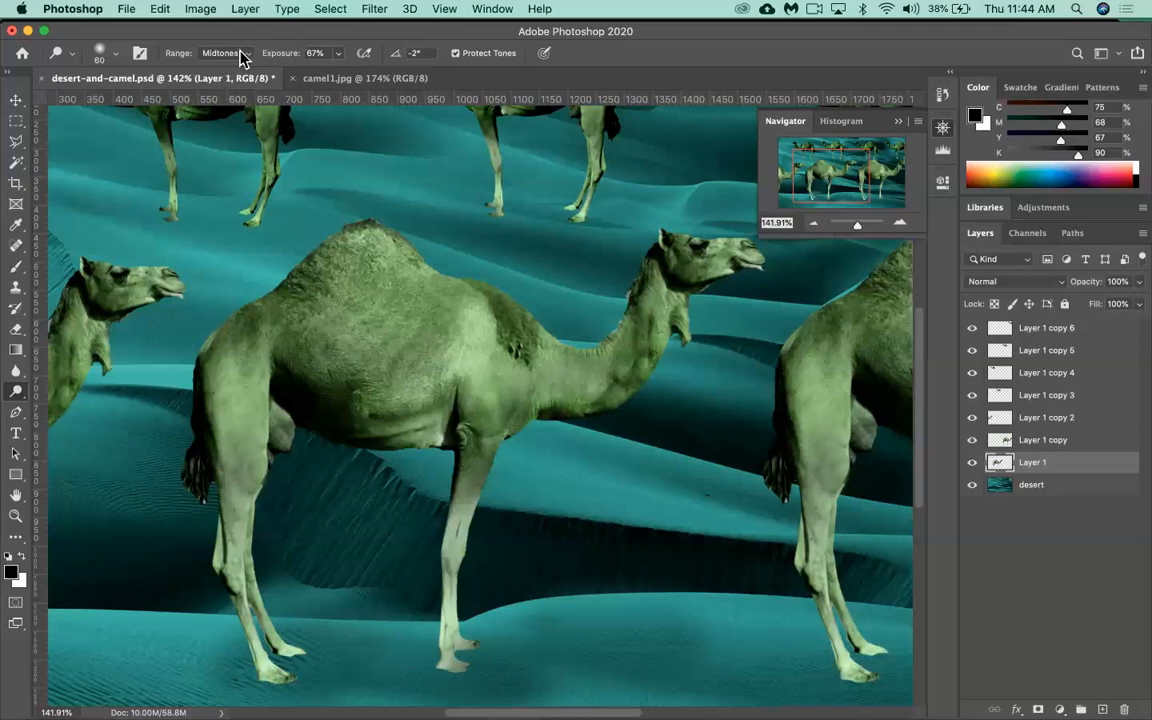
- Dodge a first stroke on the Layer 1 camel's hump and enlarge the brush to 86 px
double_click(316, 53)
mouse_move(360, 290)
left_mouse_down()
mouse_move(388, 305)
mouse_move(368, 303)
mouse_move(364, 318)
mouse_move(375, 302)
mouse_move(340, 265)
left_mouse_up()
left_click(100, 55)
left_click_drag(104, 105, 133, 108)
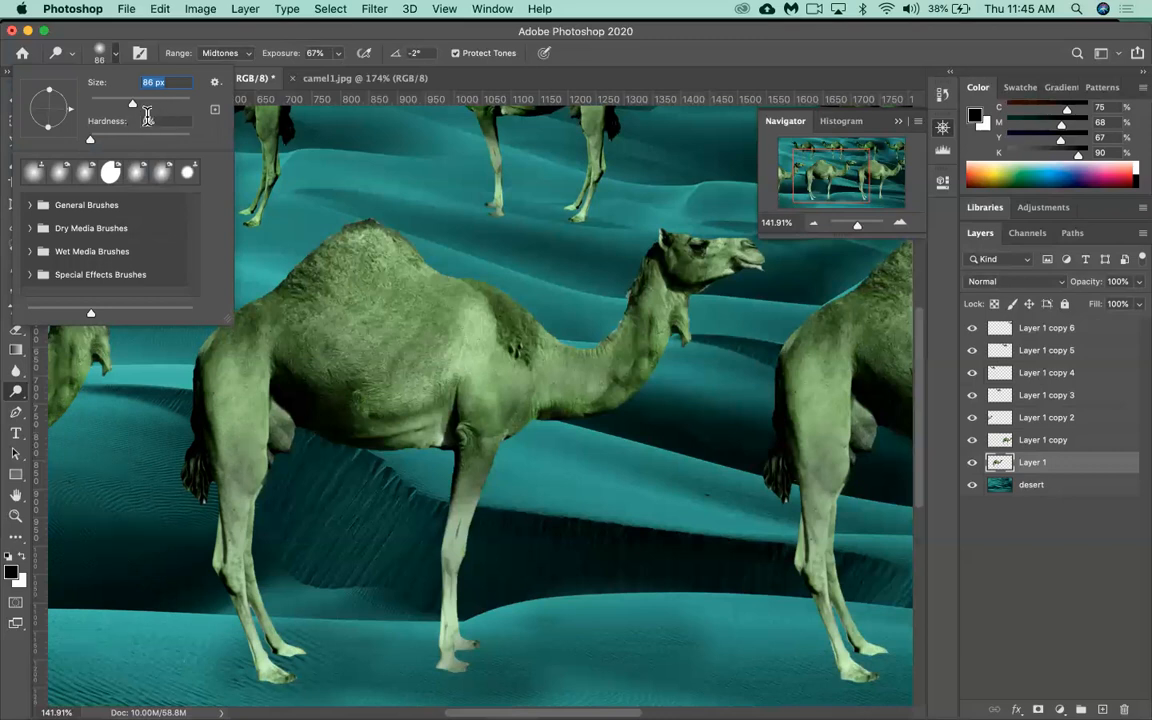
key("Return")
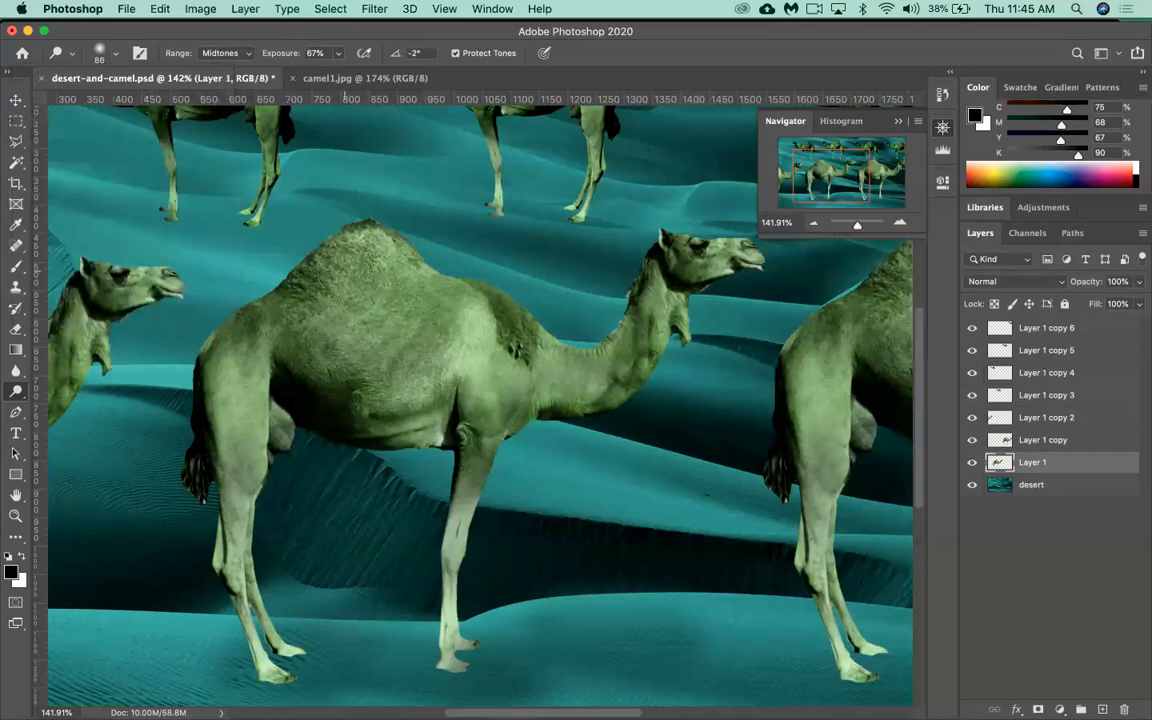
- Dodge the Layer 1 camel's hump, neck and hindquarters with the 86 px brush, keeping the range on Midtones
mouse_move(290, 248)
left_mouse_down()
mouse_move(345, 228)
mouse_move(397, 267)
left_mouse_up()
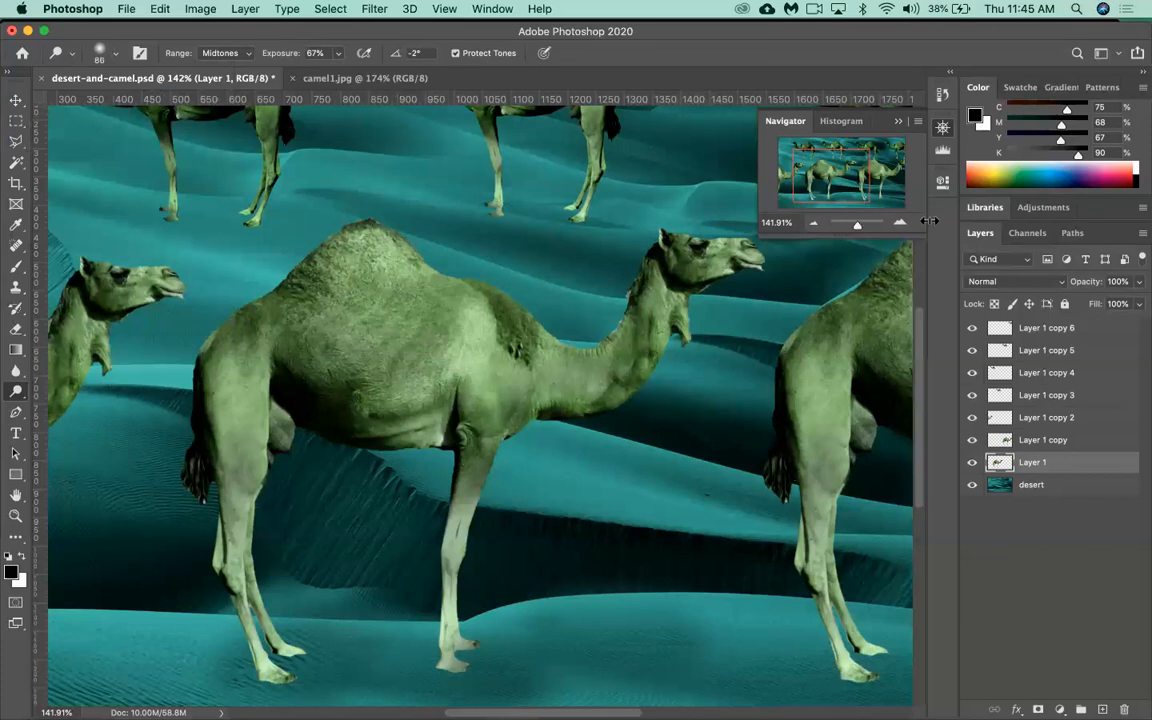
mouse_move(411, 244)
left_mouse_down()
mouse_move(390, 255)
mouse_move(322, 236)
mouse_move(292, 250)
left_mouse_up()
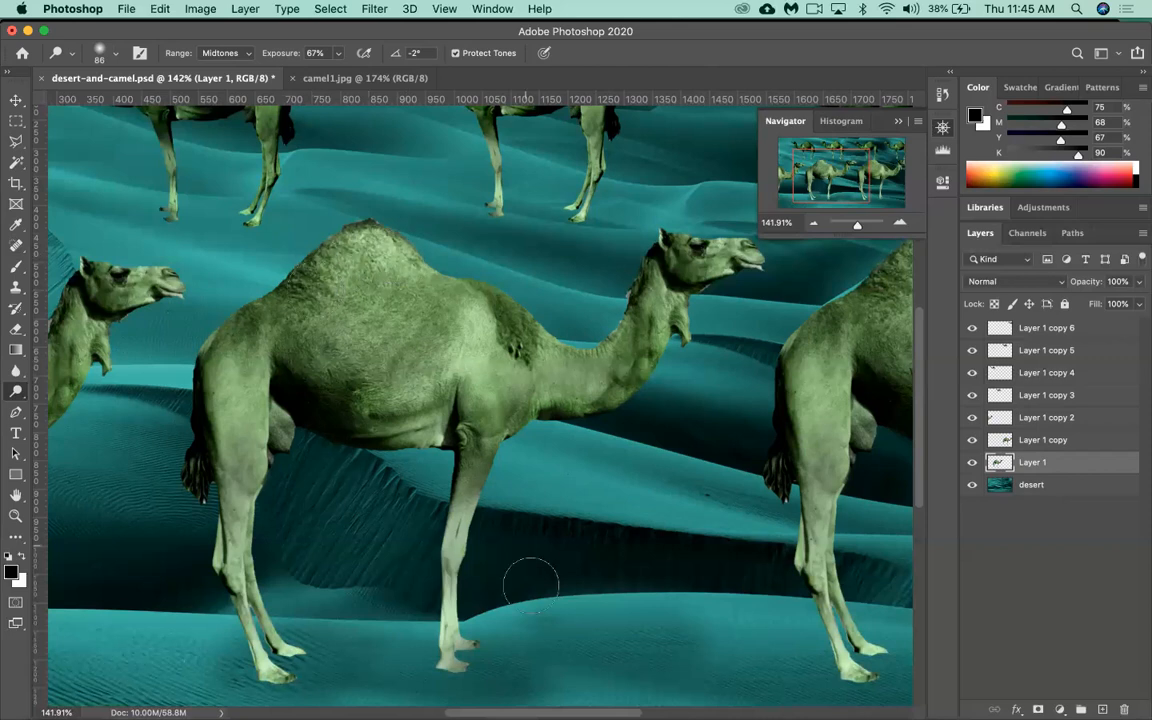
mouse_move(517, 386)
left_mouse_down()
mouse_move(563, 378)
mouse_move(558, 360)
mouse_move(593, 363)
mouse_move(575, 330)
mouse_move(600, 305)
mouse_move(649, 311)
left_mouse_up()
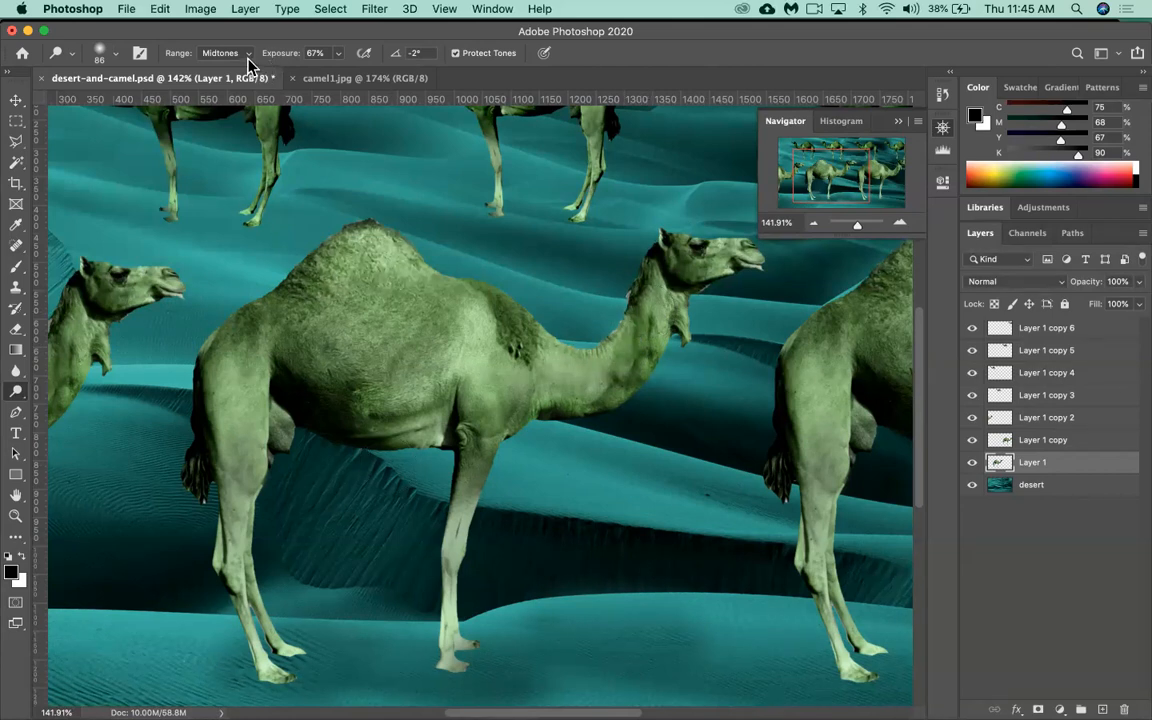
mouse_move(255, 318)
left_mouse_down()
mouse_move(285, 345)
mouse_move(313, 405)
left_mouse_up()
left_click(243, 62)
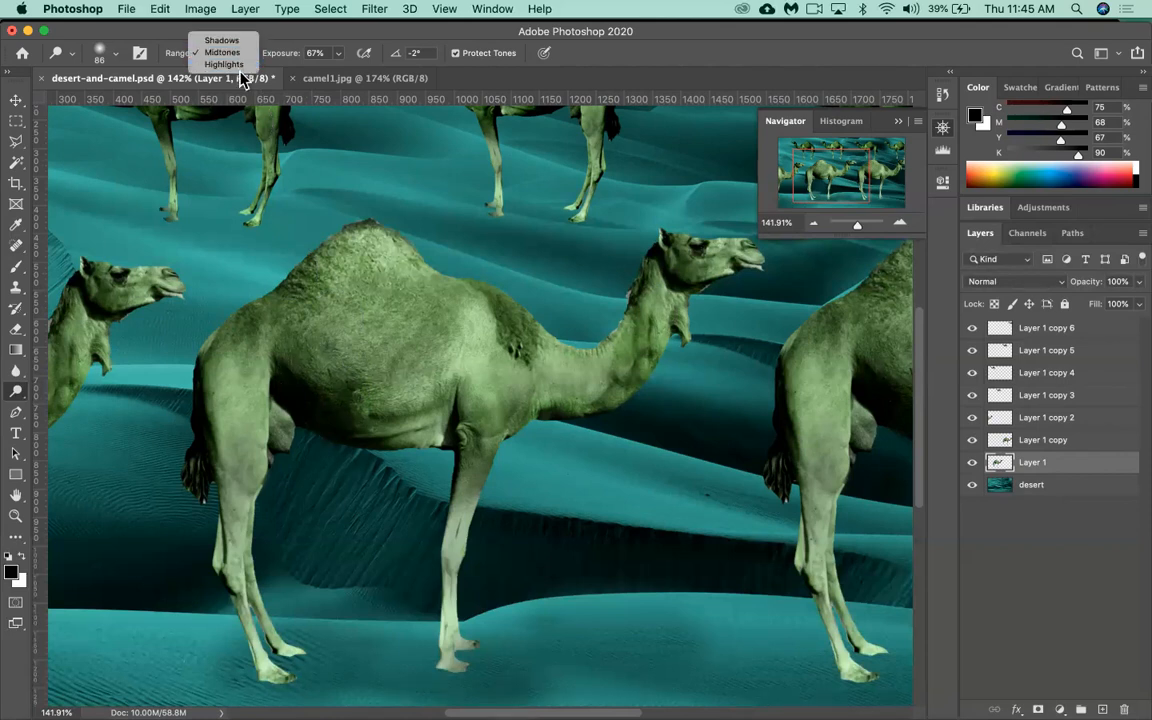
left_click(236, 53)
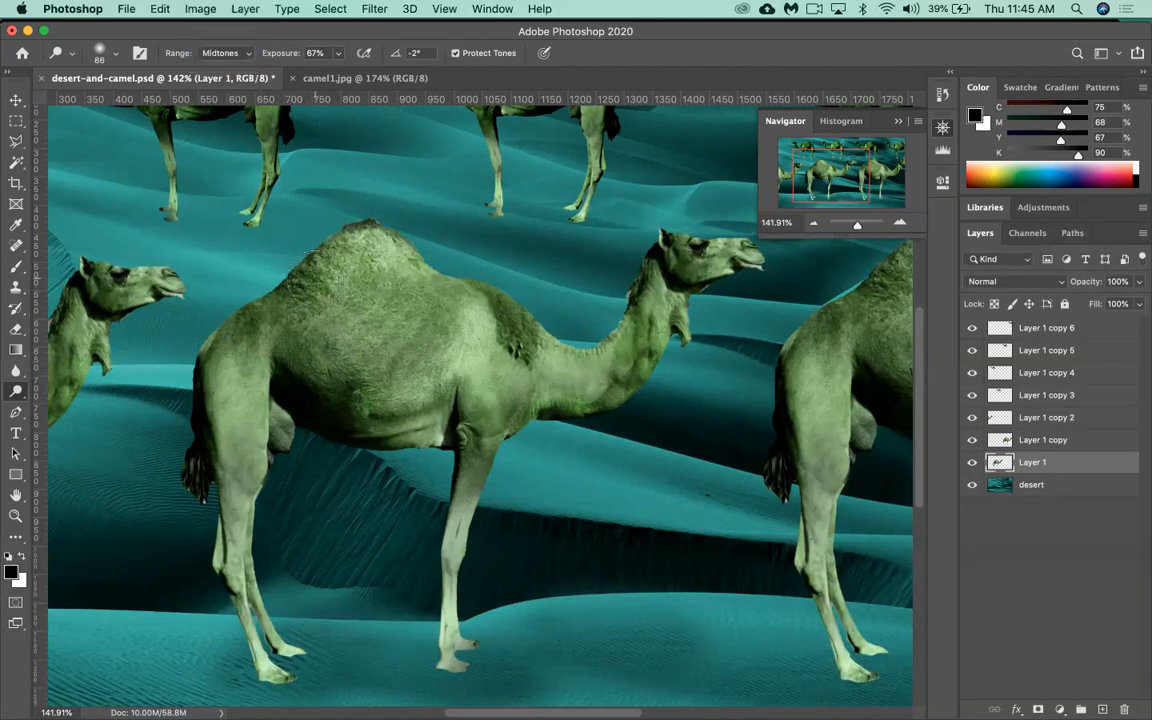
scroll(297, 298, "down", 5)
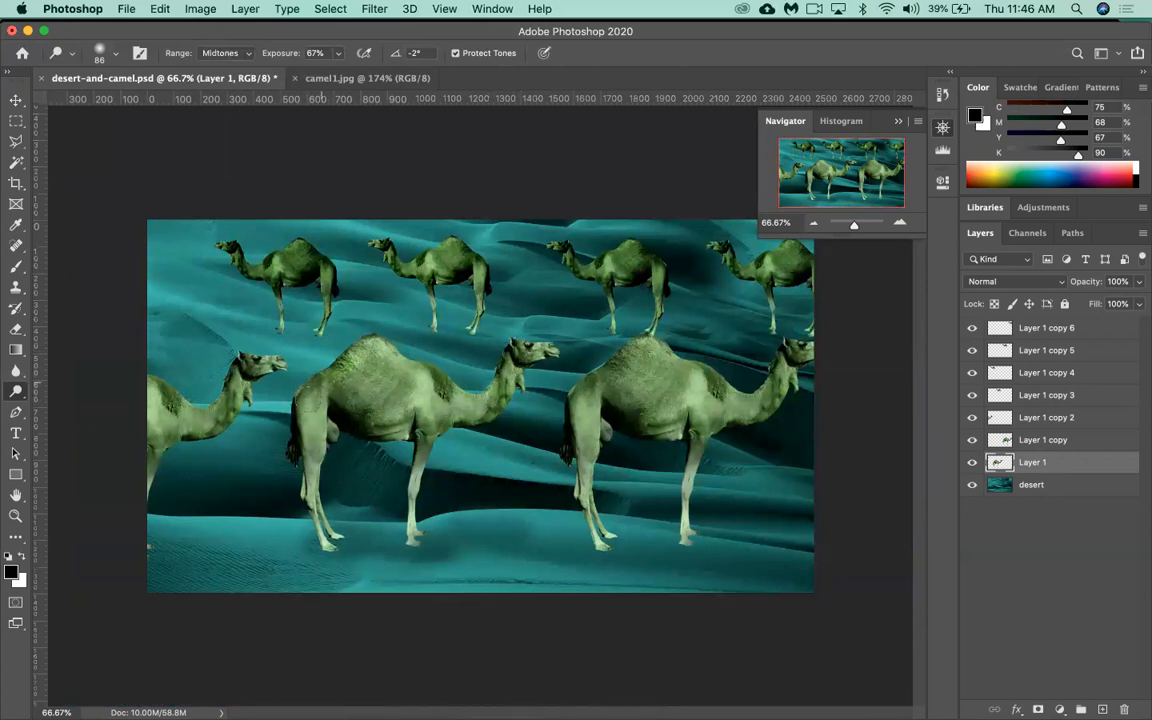
- Select Layer 1 copy, postponing the Adobe Flash Player update, and hide the third small camel of the back row
left_click(1024, 444)
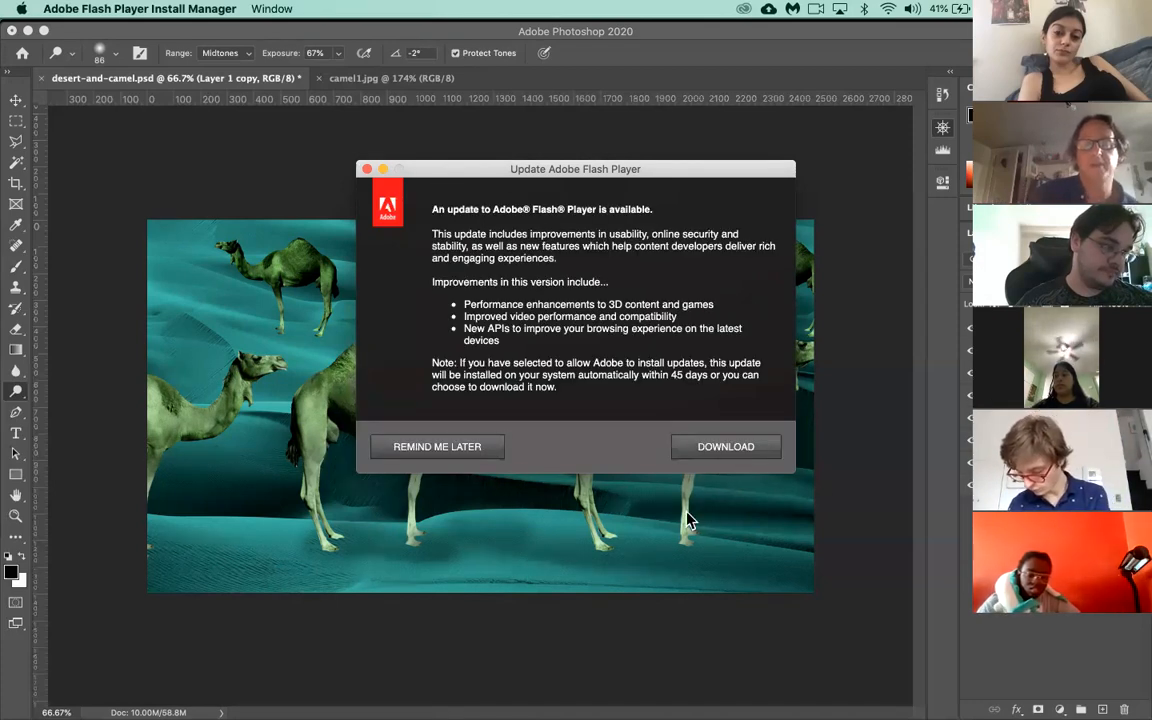
left_click(450, 447)
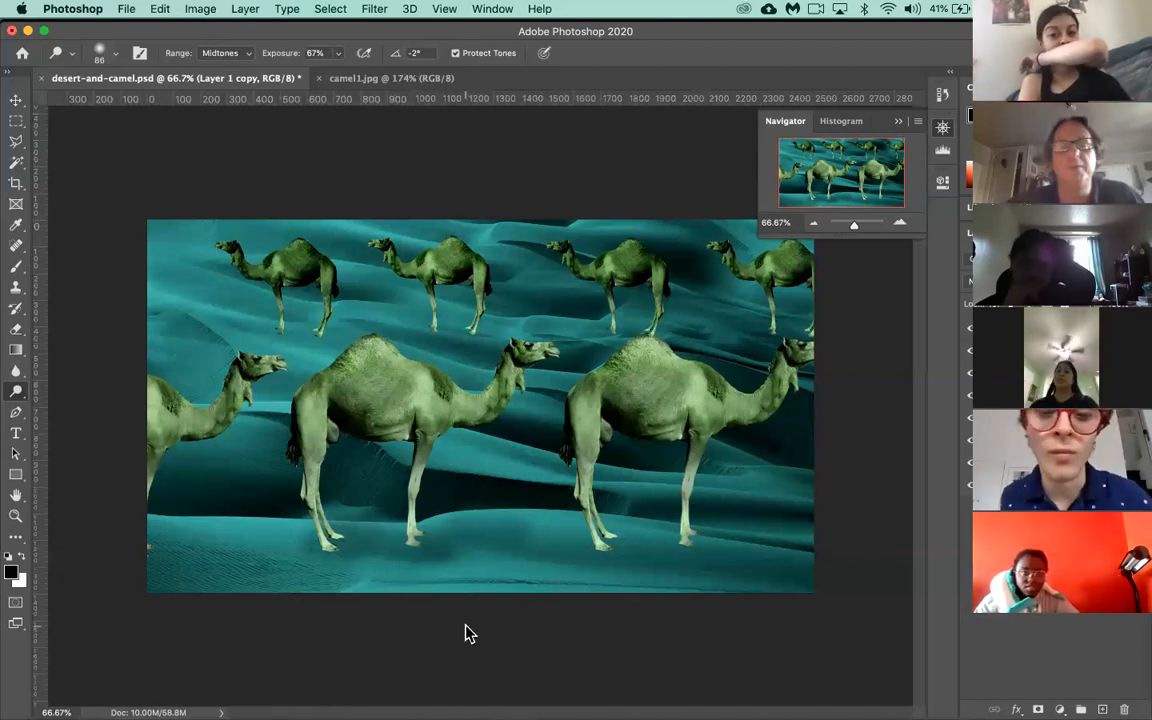
left_click(969, 357)
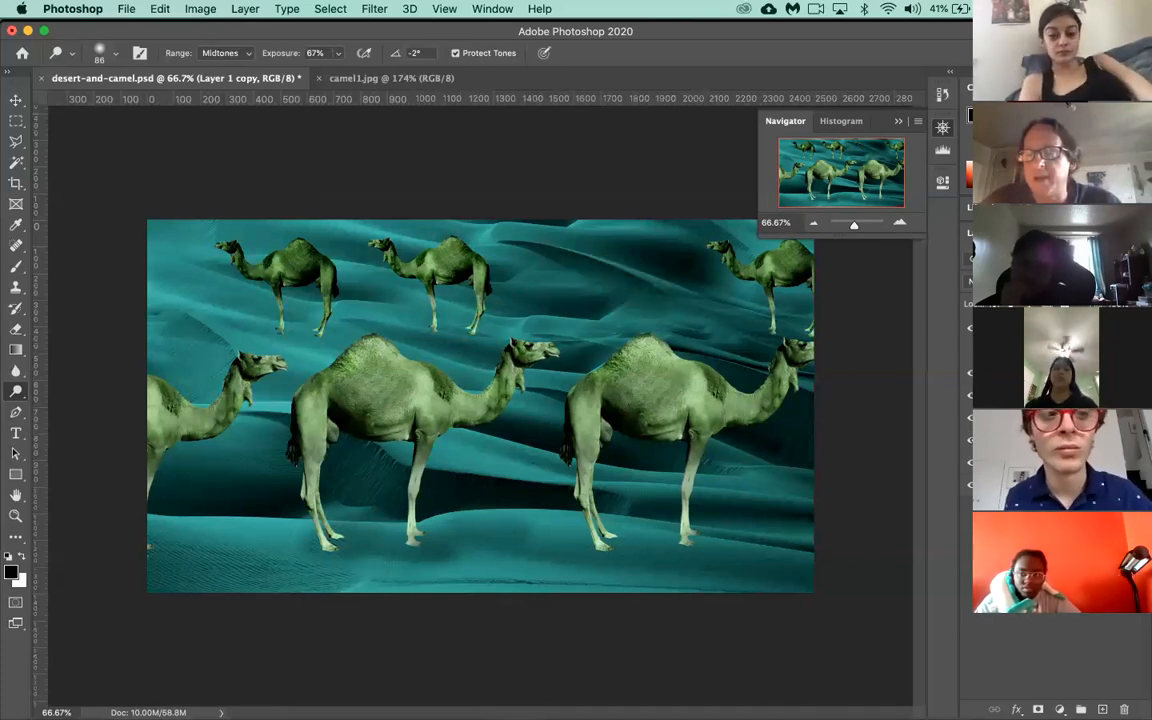
- Hide the Layer 1 copy camel for comparison and restore the visibility of all camel layers
left_click(969, 450)
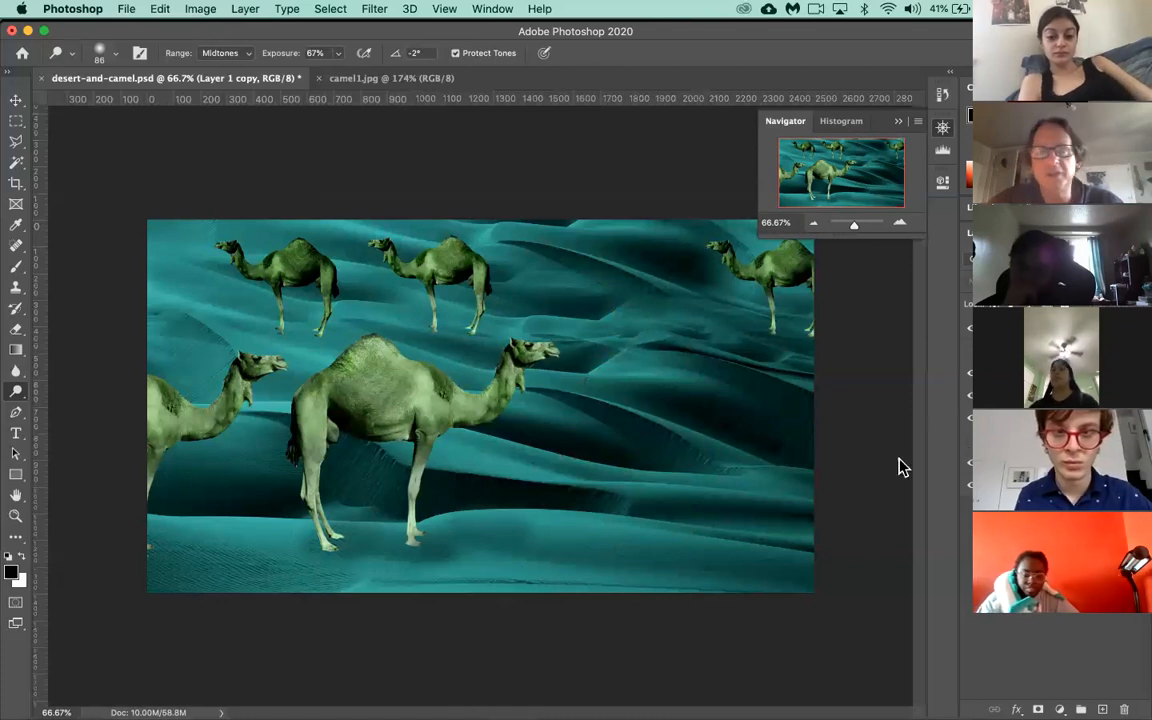
left_click(966, 443)
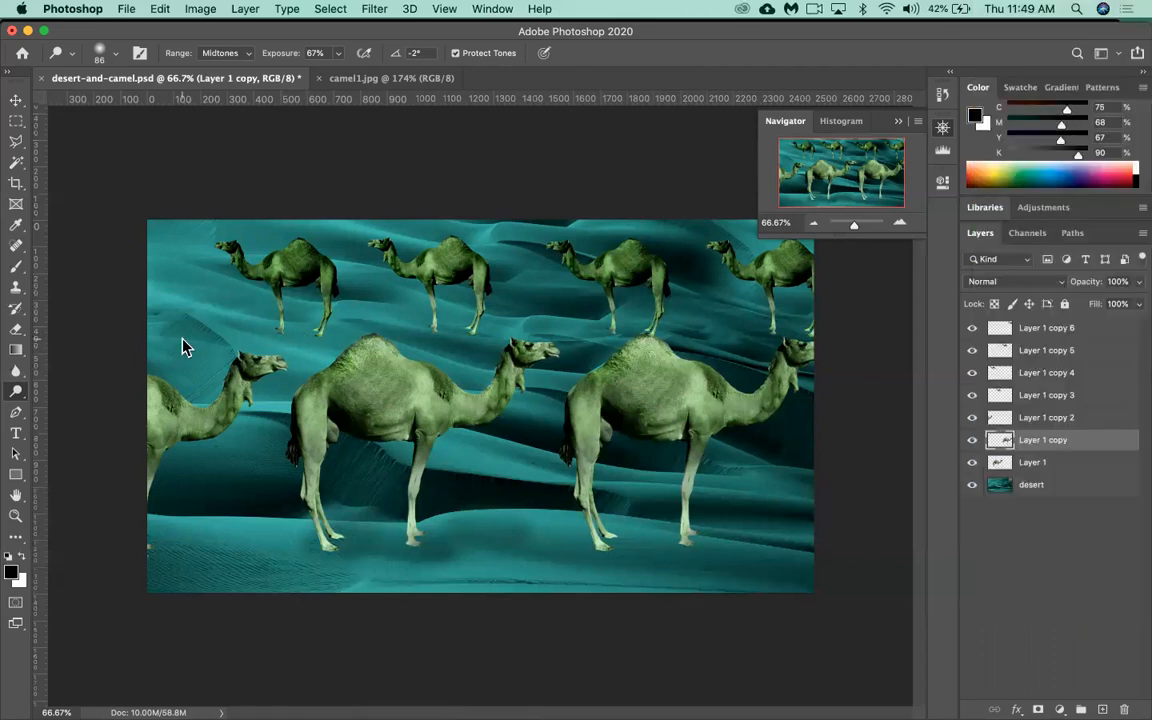
- Review the file formats offered by Save As for desert-and-camel.psd and leave without saving
left_click(130, 12)
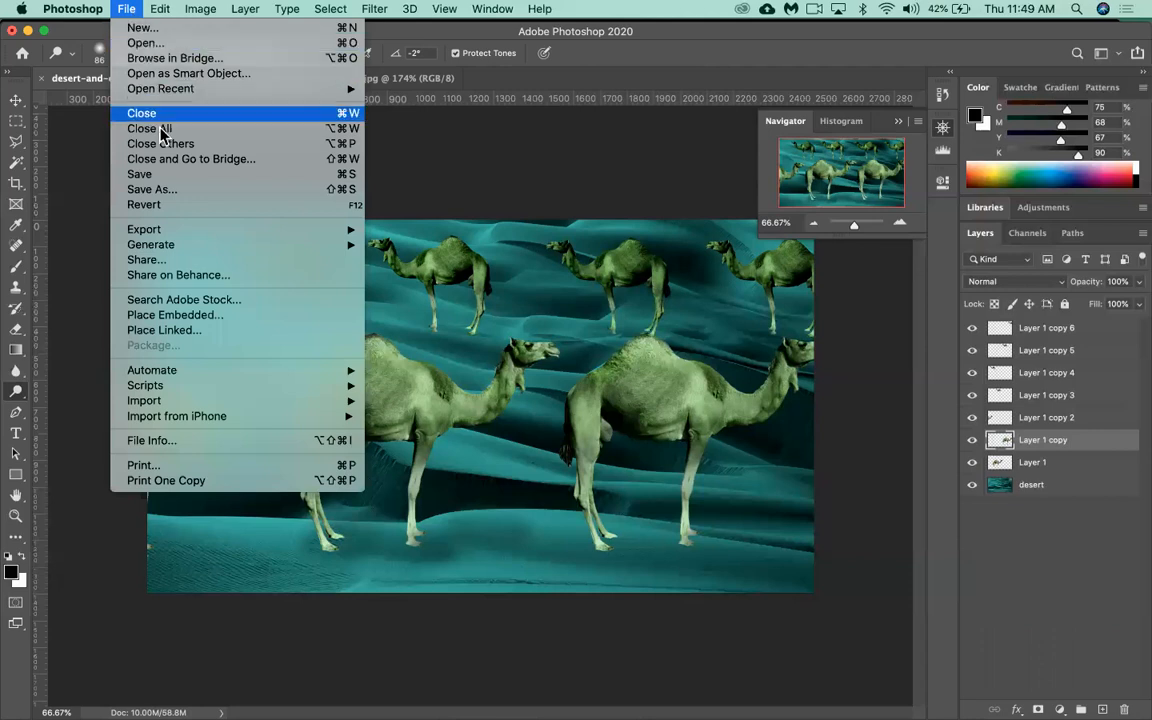
left_click(195, 189)
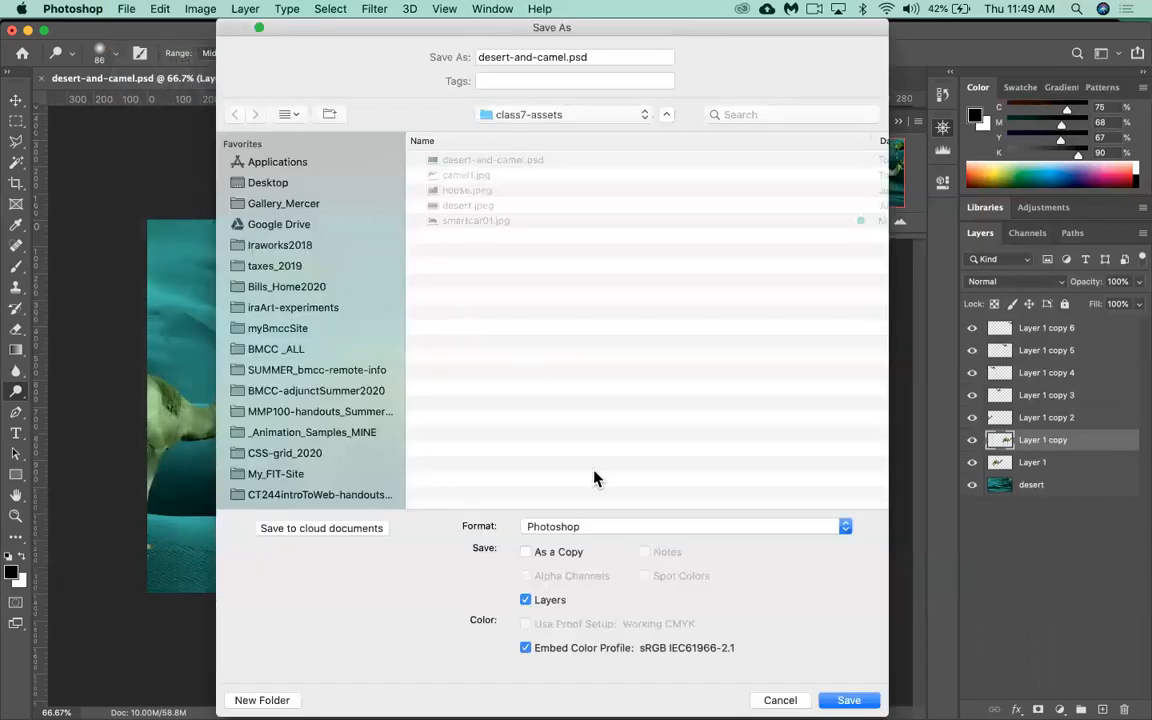
left_click(610, 526)
mouse_move(583, 706)
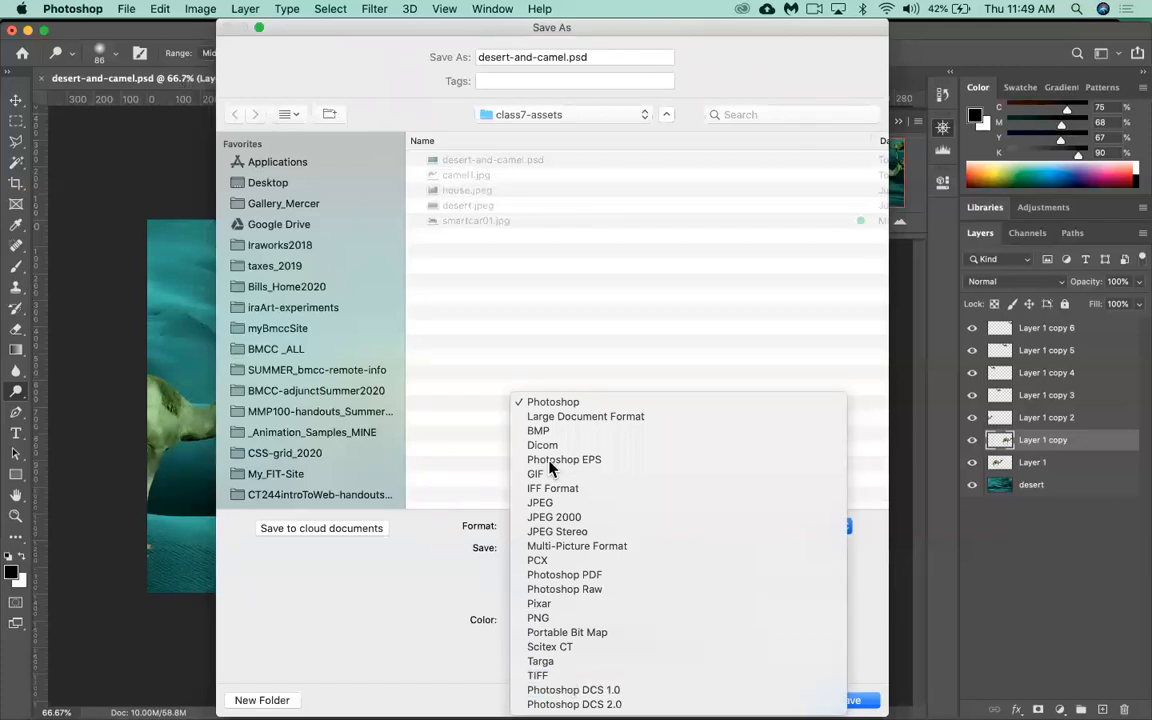
left_click(406, 597)
left_click(777, 699)
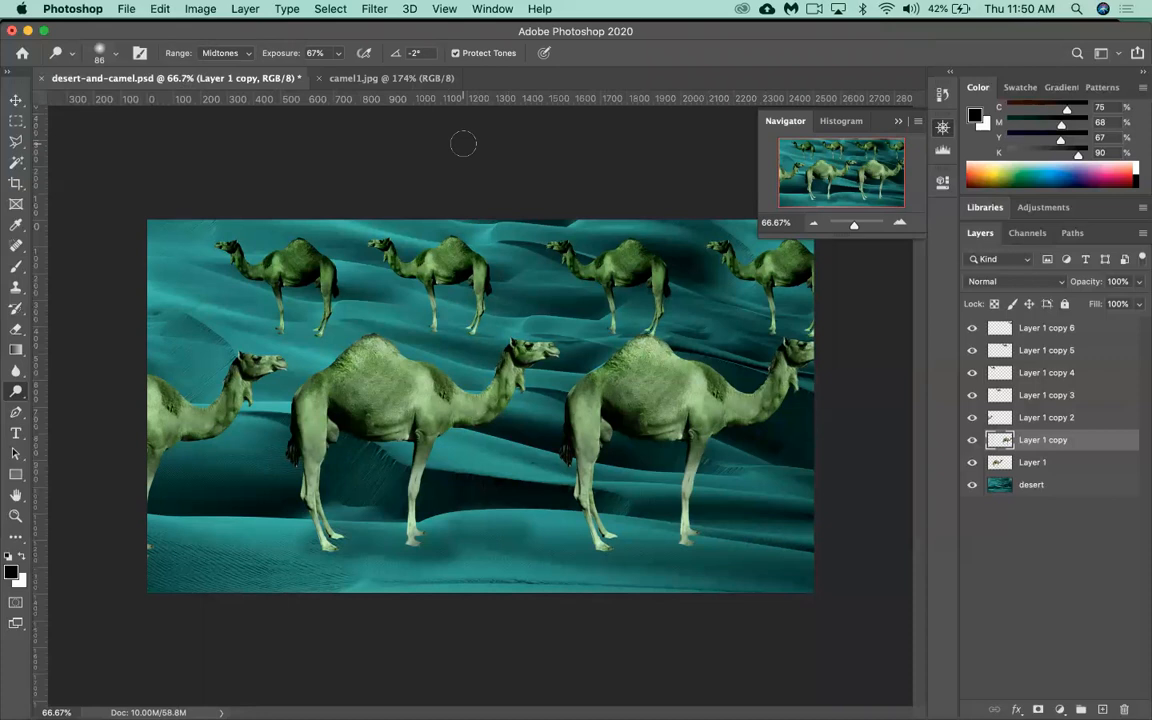
- Save desert-and-camel.psd and open the Export As settings for the composition
key("super+s")
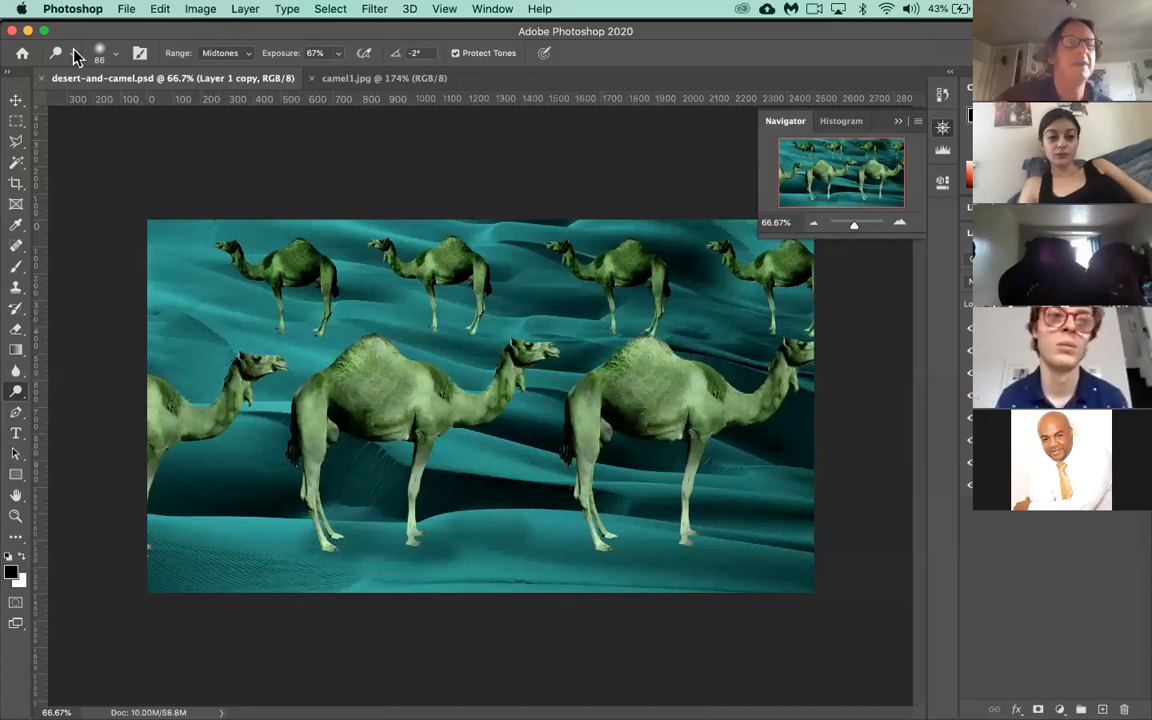
left_click(125, 9)
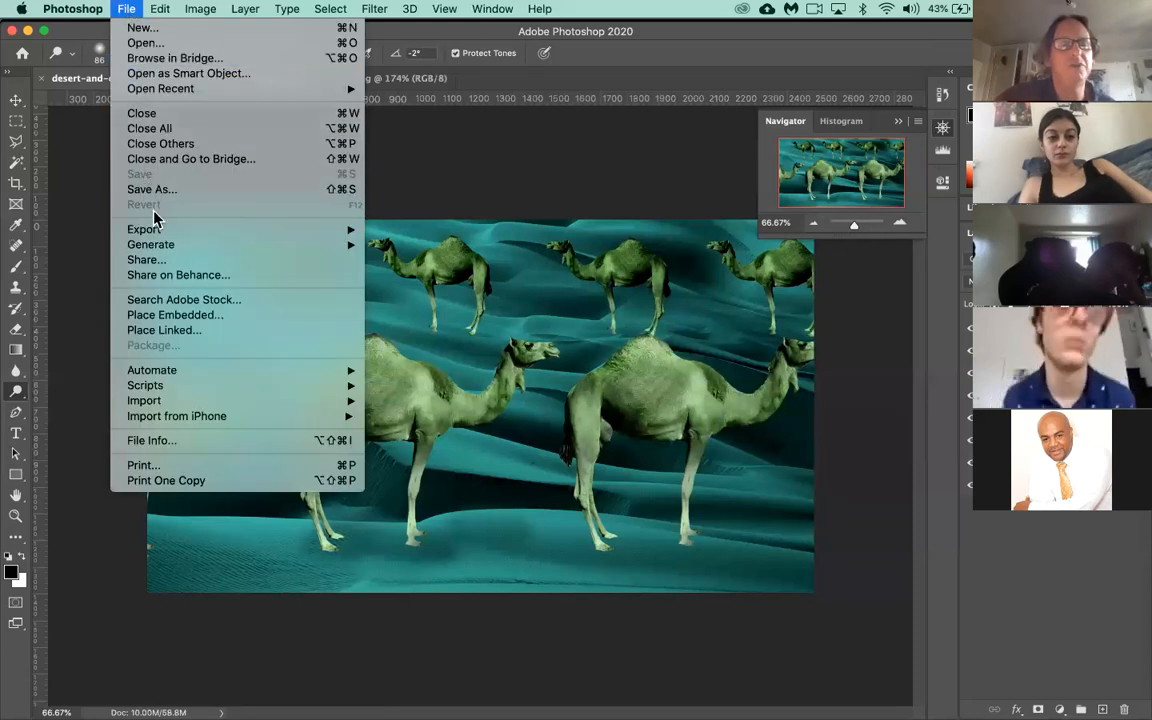
mouse_move(172, 245)
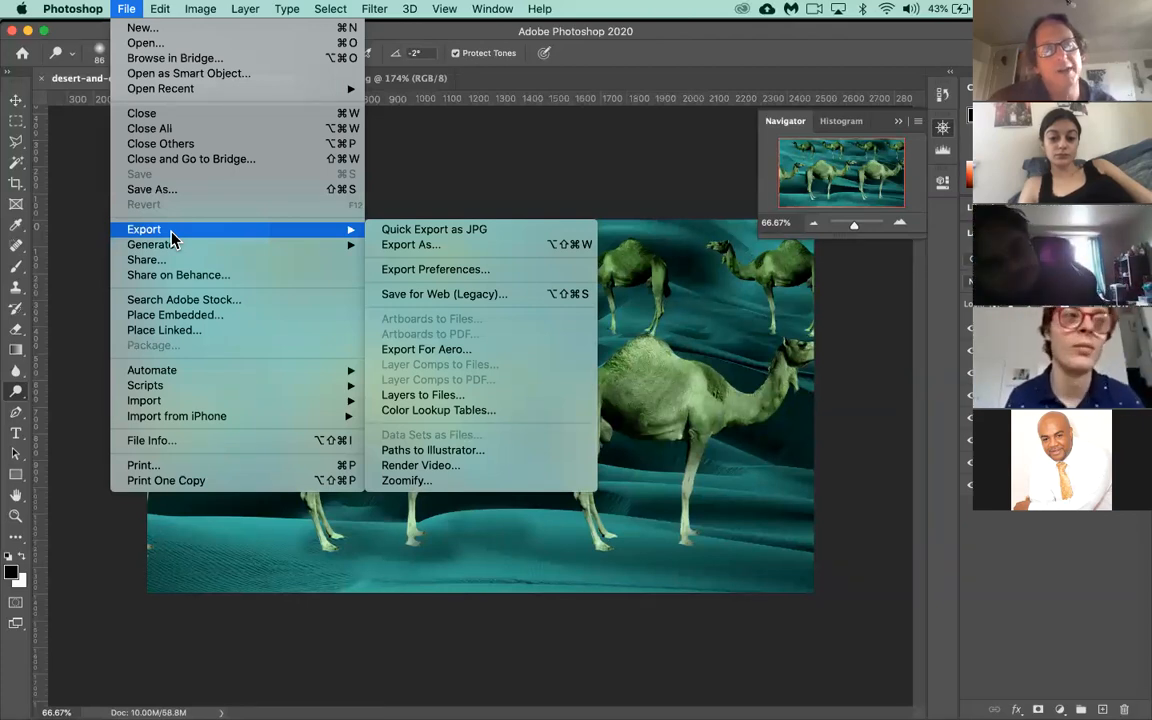
left_click(443, 246)
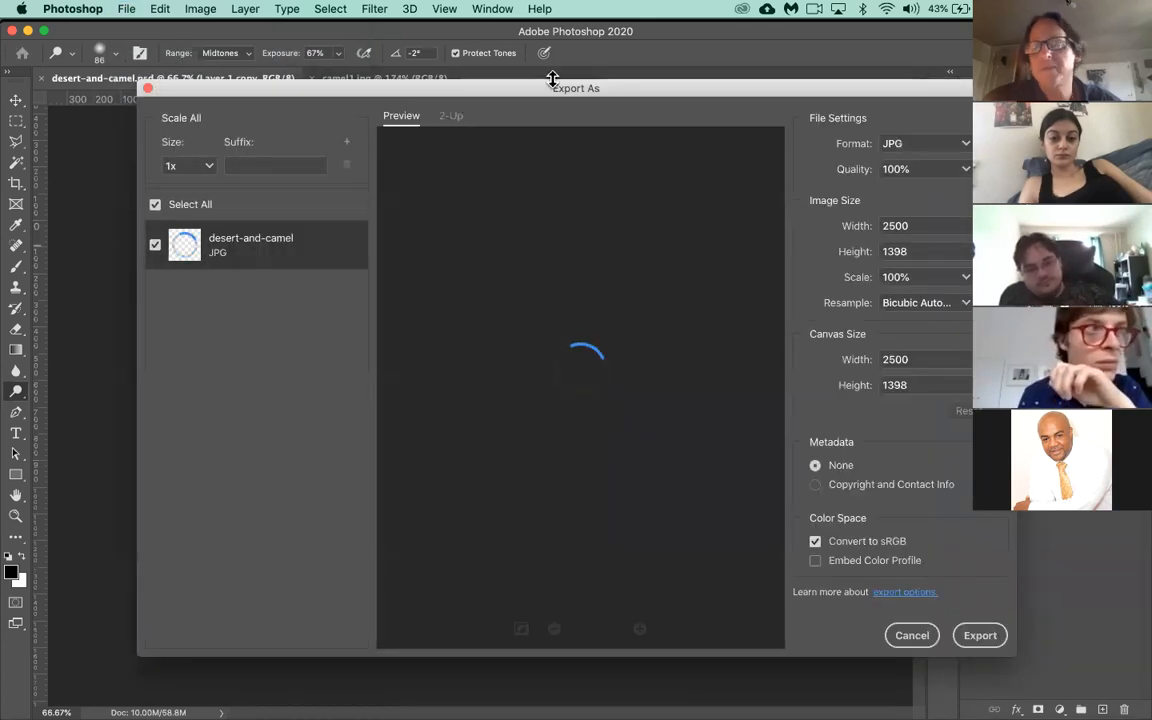
left_click_drag(632, 95, 540, 91)
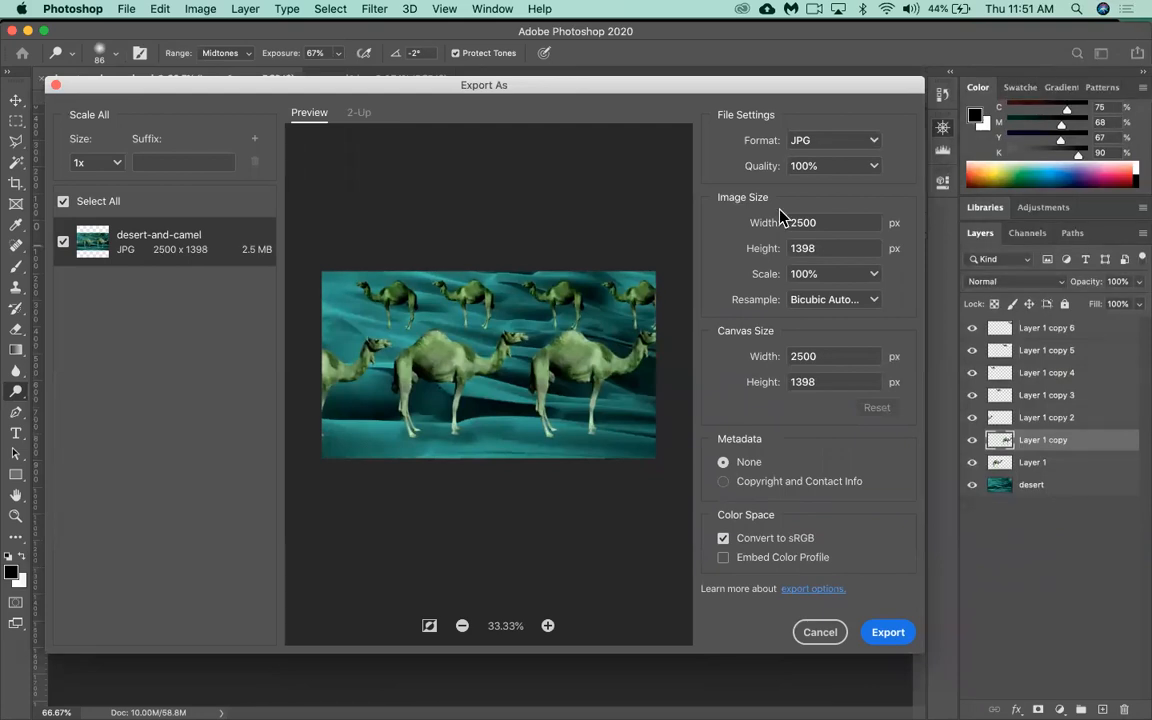
- Export the composition in JPG format at 100% quality as desert-and-camel.jpg in the class7-assets folder
left_click(848, 142)
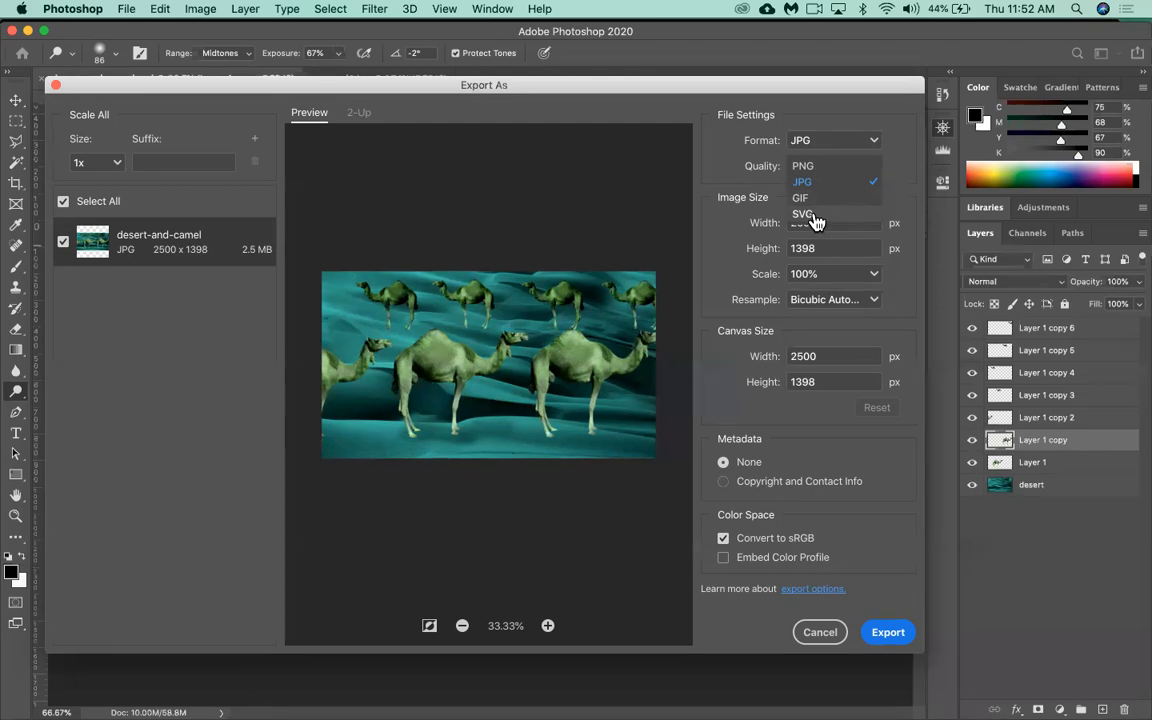
left_click(825, 148)
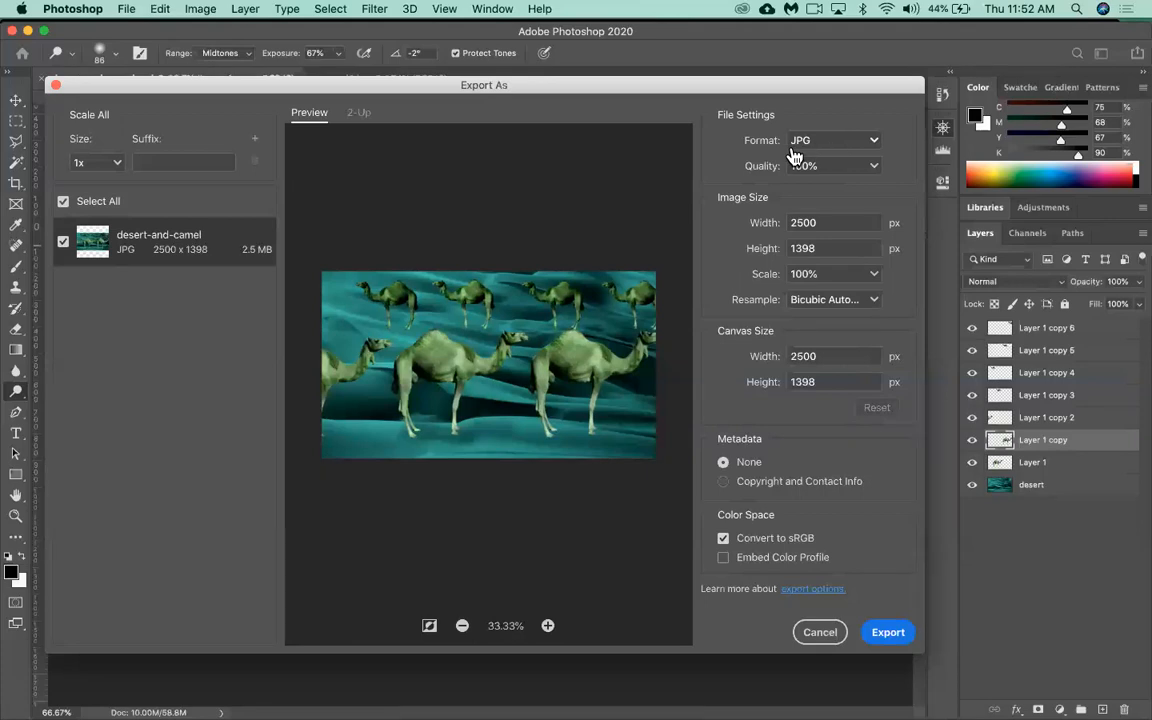
left_click(890, 634)
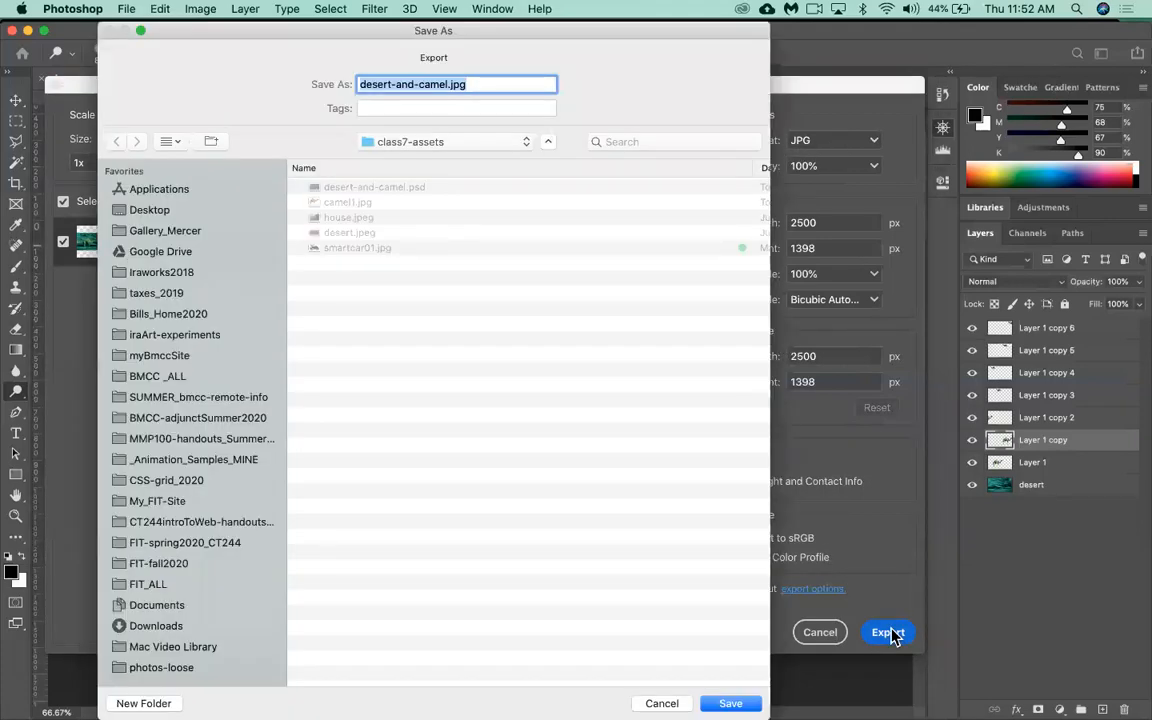
left_click(664, 650)
left_click_drag(453, 30, 492, 10)
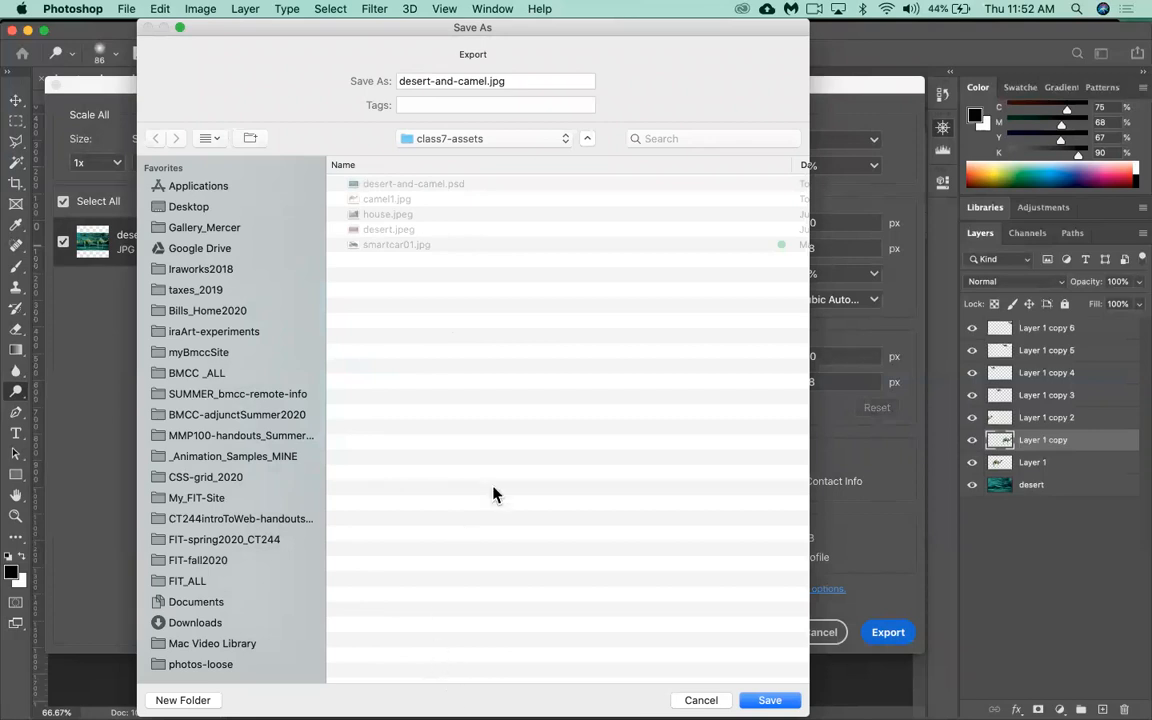
left_click_drag(807, 712, 827, 628)
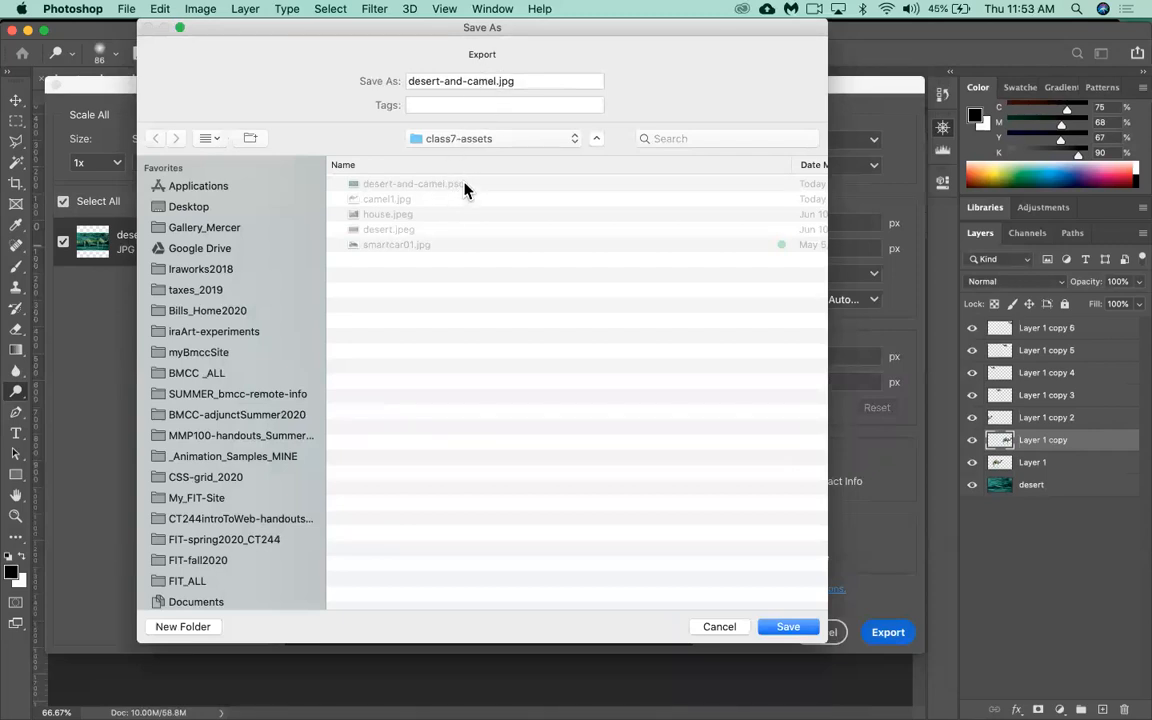
left_click(788, 627)
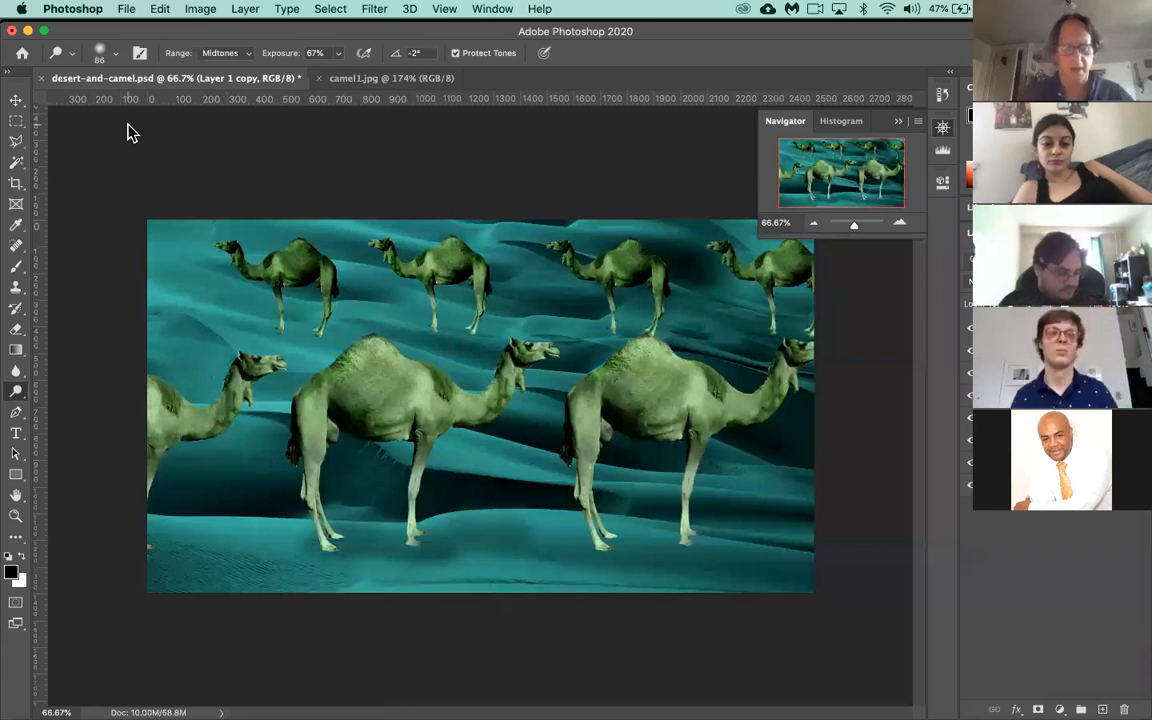
- Erase the pale fringe along the back of the Layer 1 camel's neck using a 9 px Eraser at 100% hardness
left_click(1045, 462)
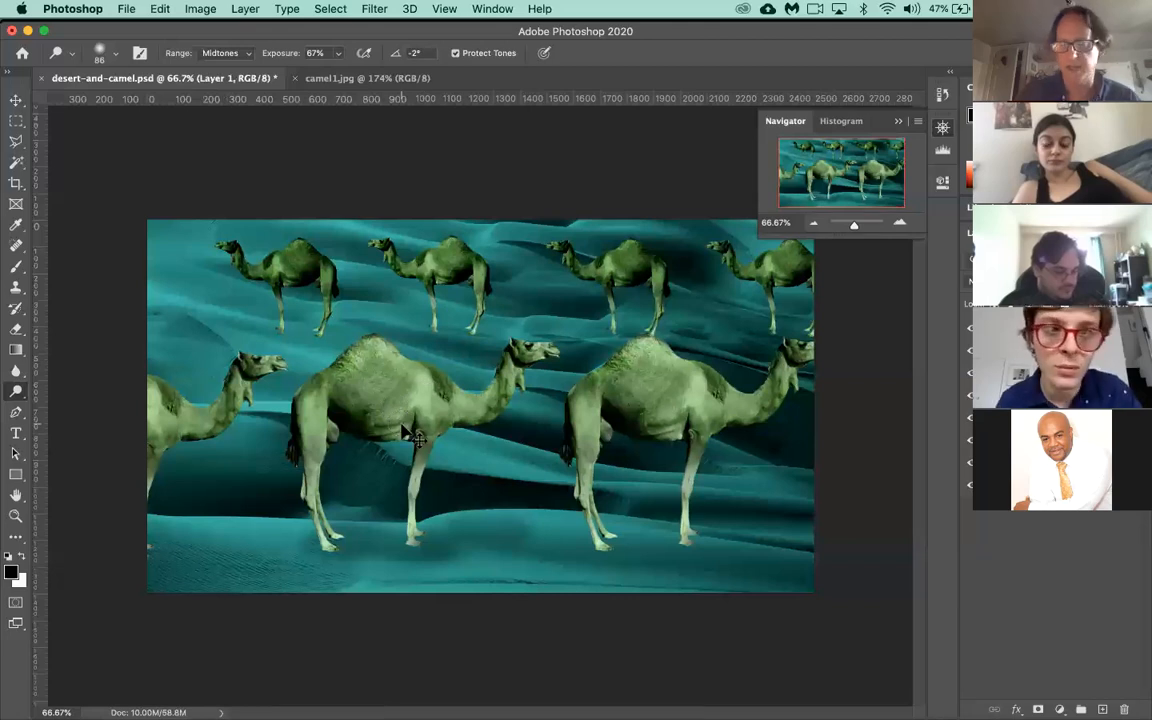
key("super+equal")
key("super+equal")
key("super+equal")
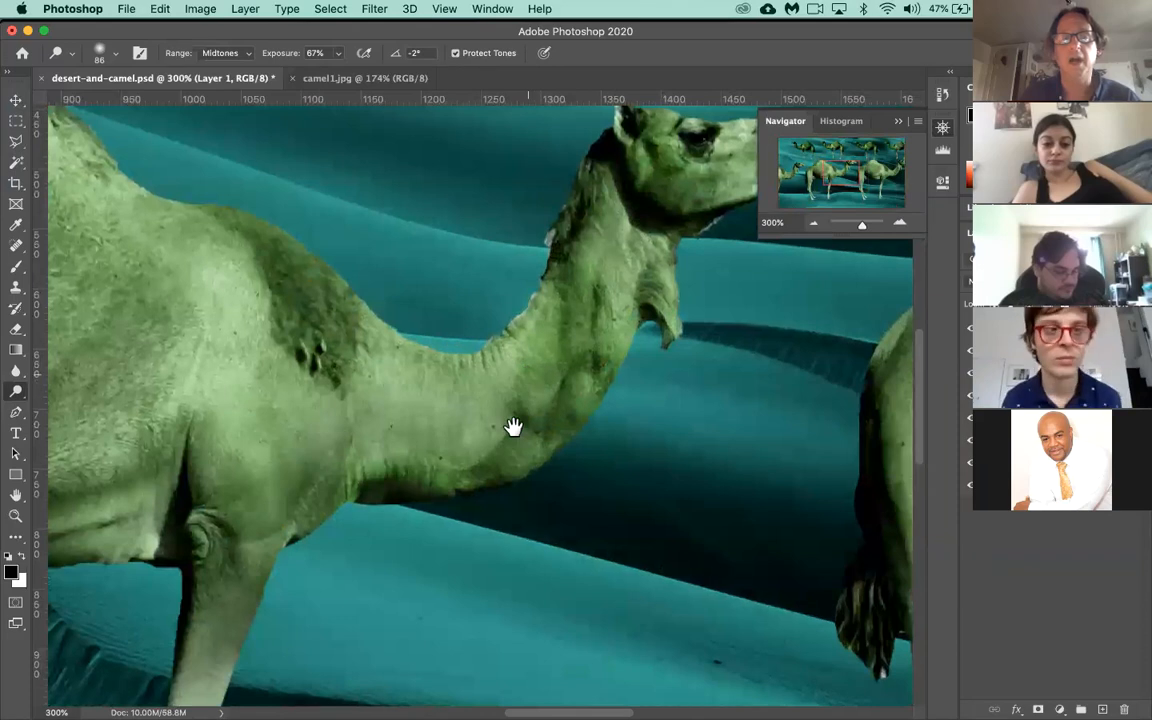
scroll(528, 372, "up", 5)
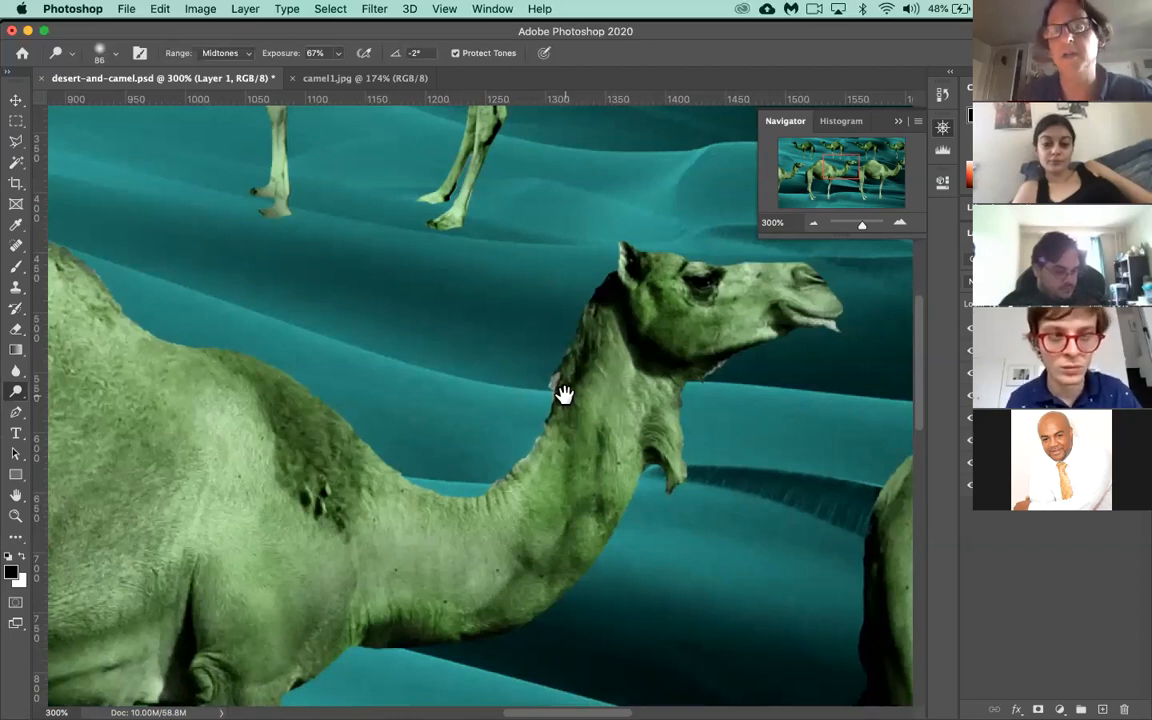
left_click(16, 166)
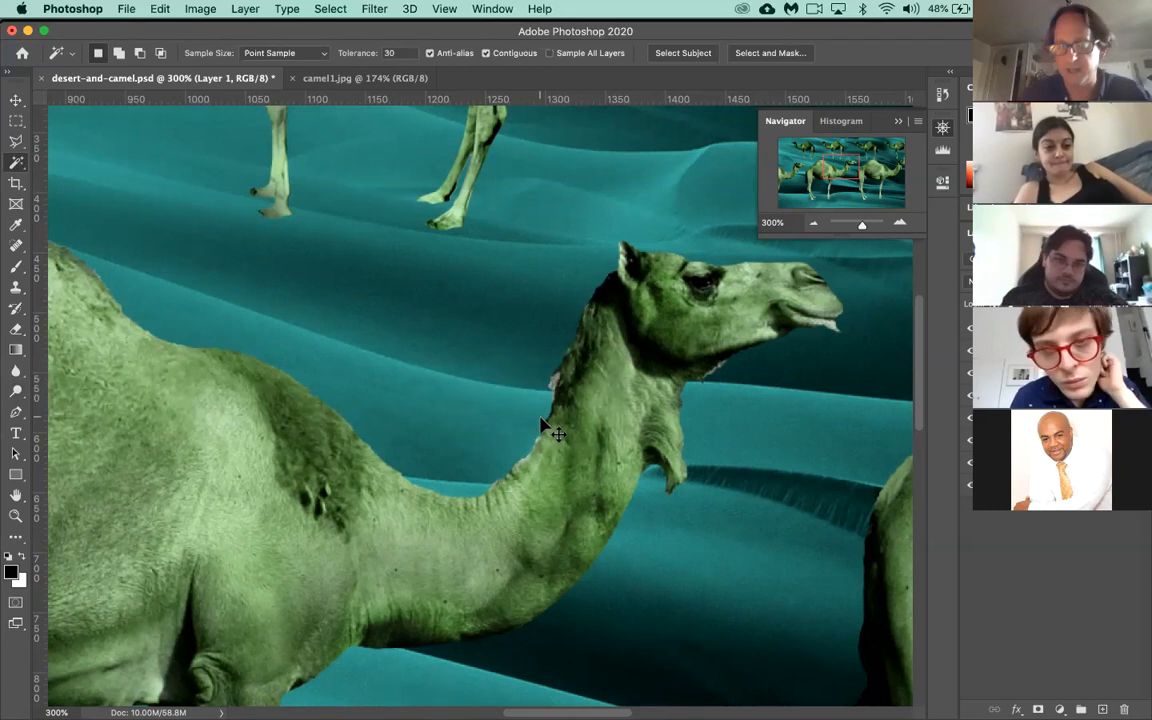
key("super+equal")
key("super+equal")
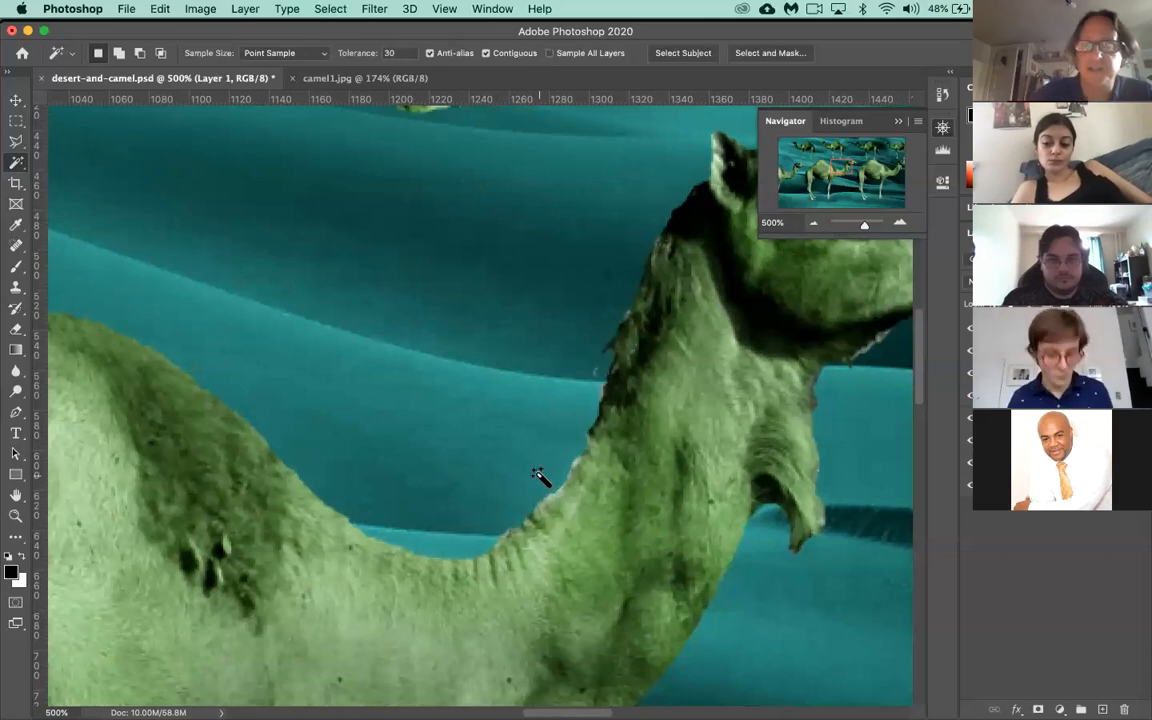
left_click(17, 331)
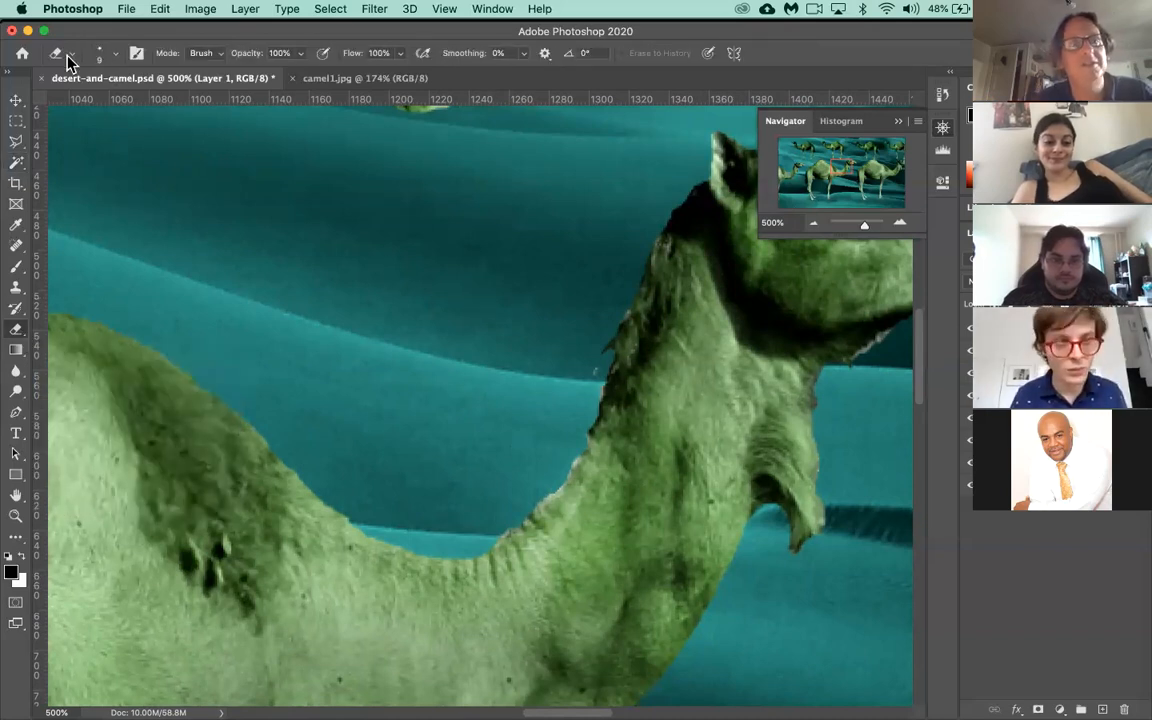
left_click(98, 54)
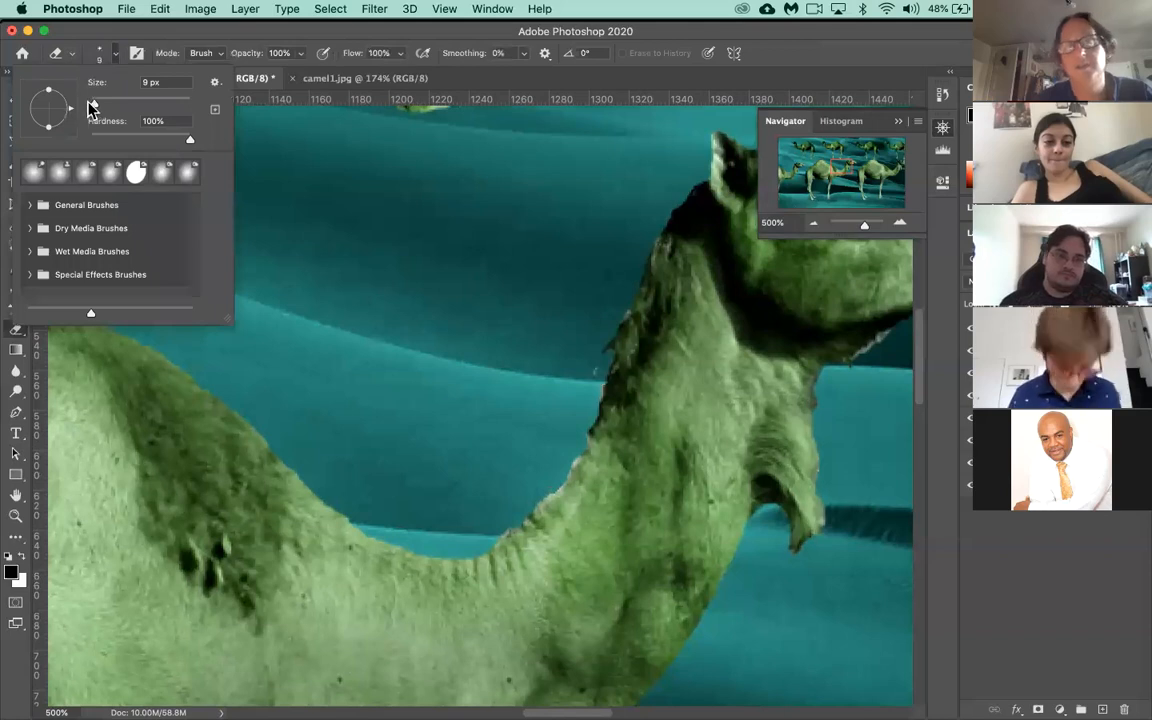
left_click(572, 445)
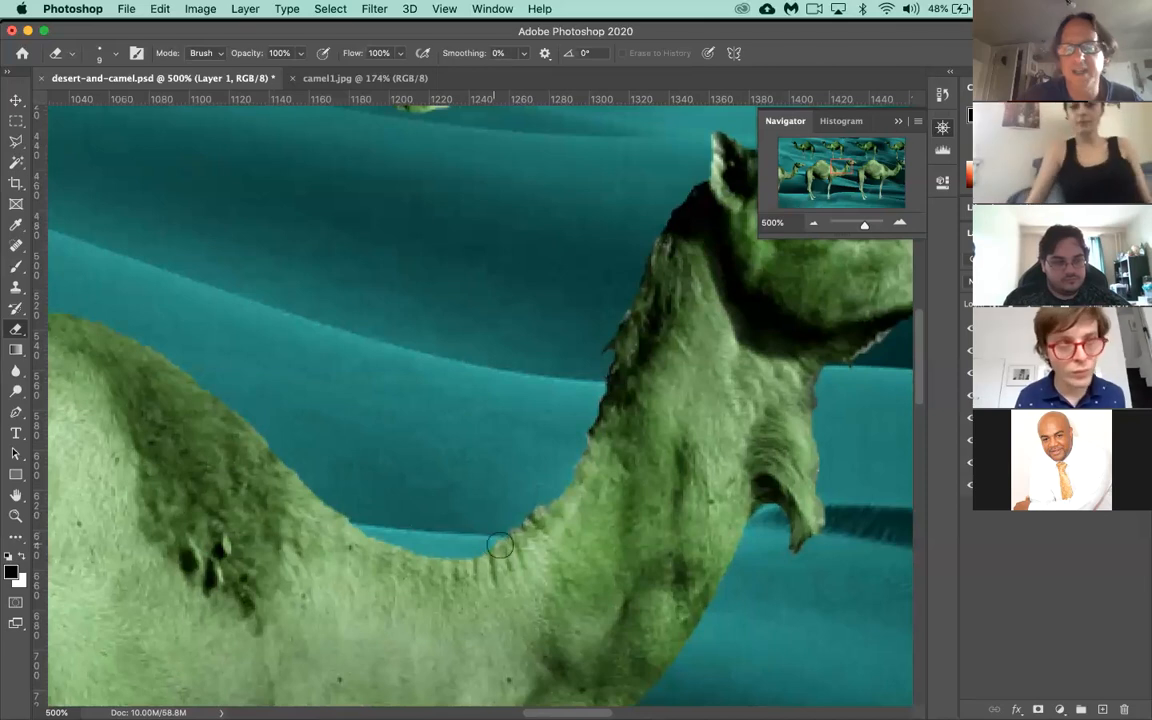
- Enlarge the Eraser to 40 px, make a trial stroke on the Layer 1 camel's throat and undo it
scroll(827, 392, "right", 5)
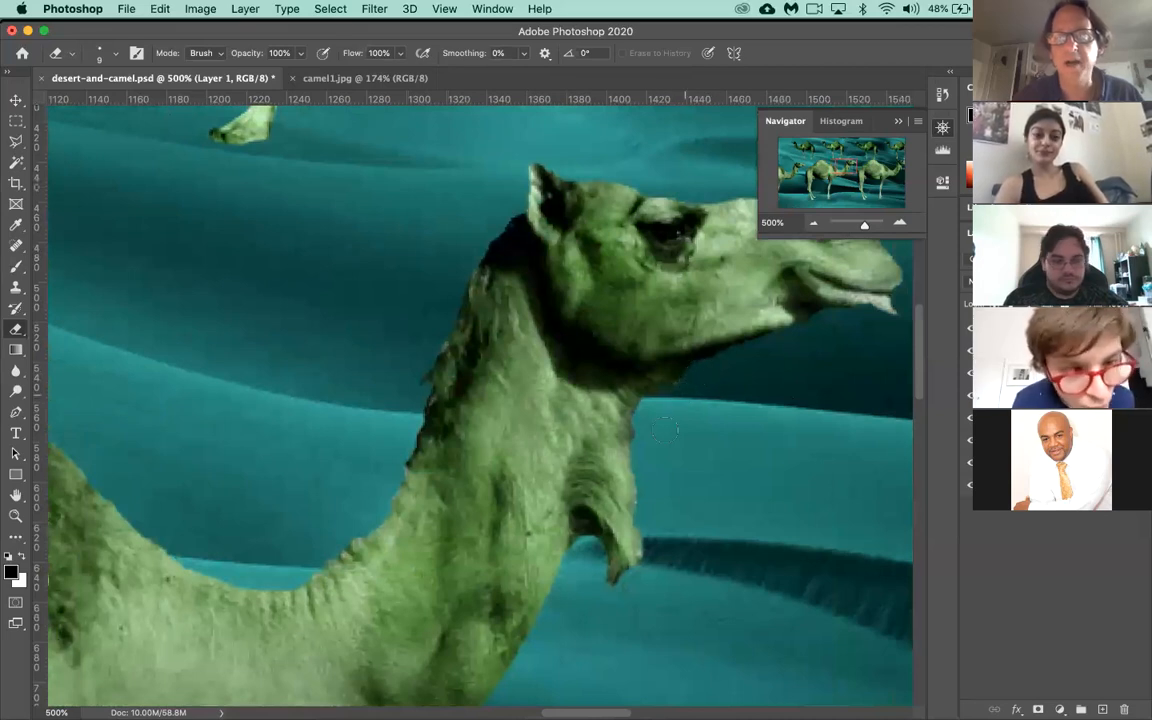
key("bracketright")
key("bracketright")
key("bracketright")
key("bracketright")
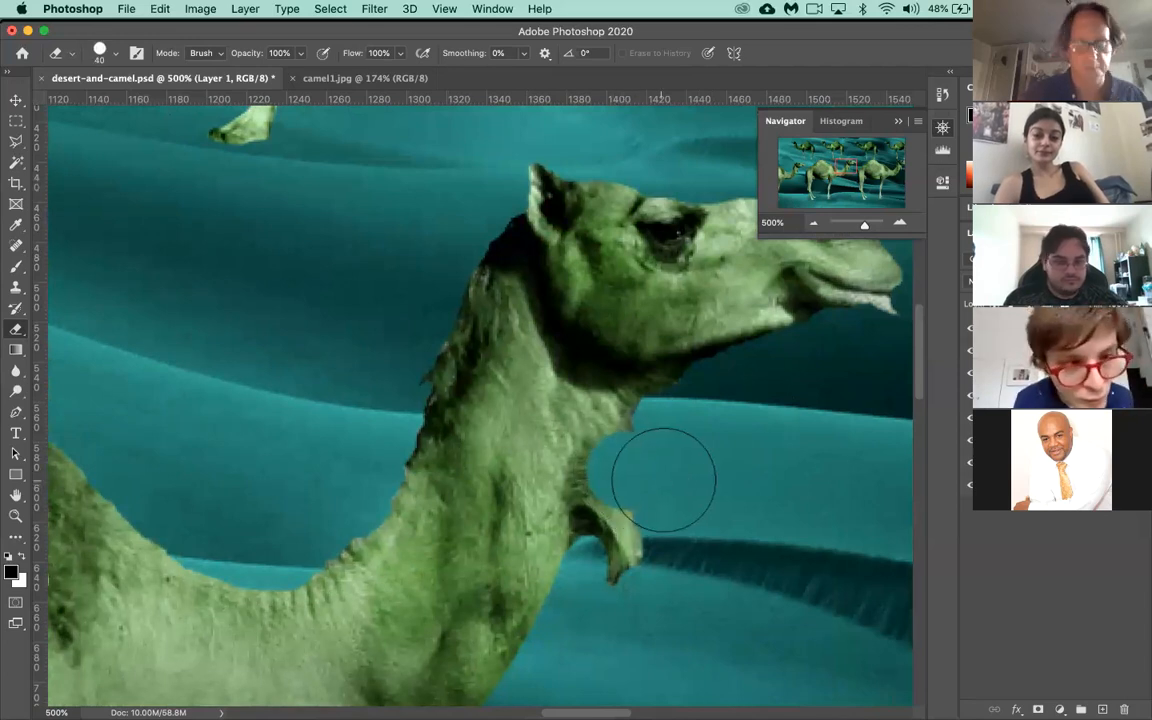
left_click(465, 541)
key("super+z")
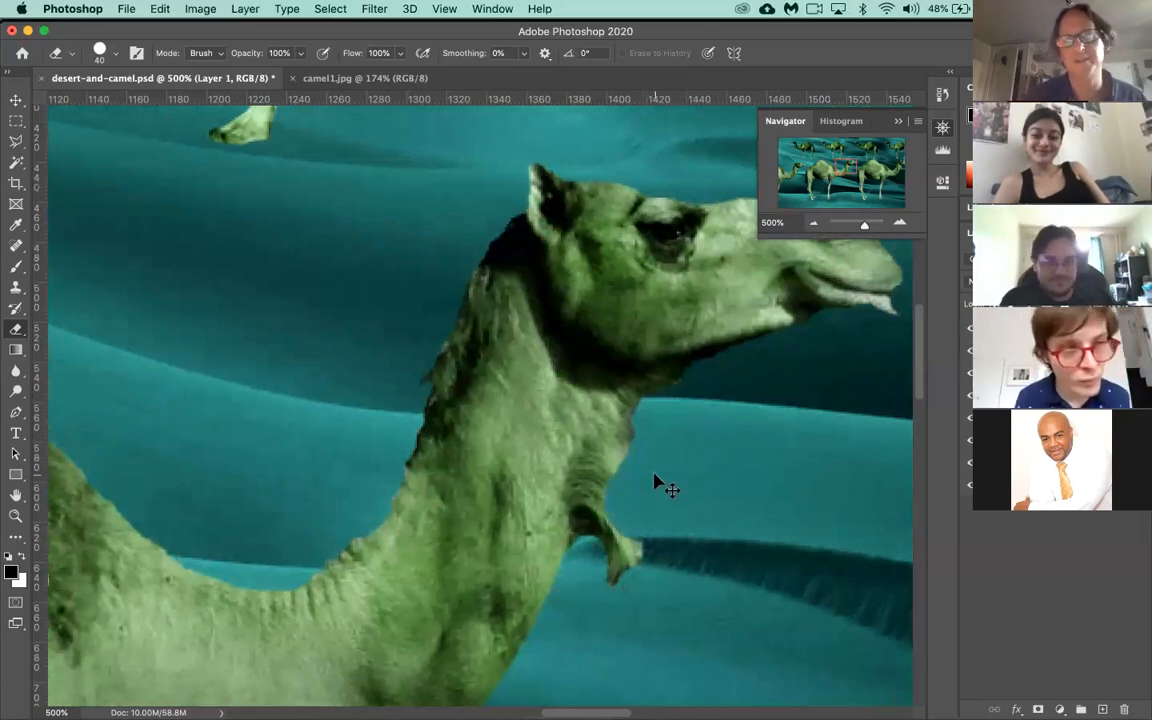
- Erase the hanging tuft of hair under the Layer 1 camel's throat with the 40 px Eraser
mouse_move(662, 452)
left_mouse_down()
mouse_move(638, 473)
mouse_move(633, 540)
mouse_move(625, 531)
left_mouse_up()
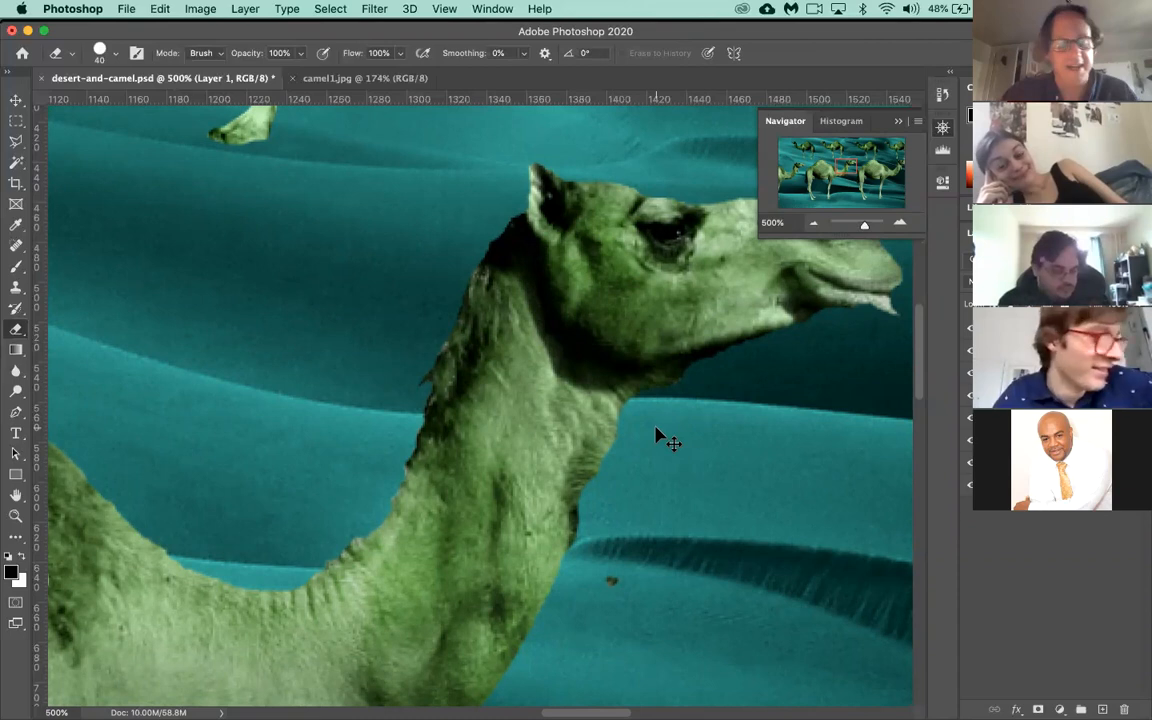
key("super+minus")
key("super+minus")
key("super+minus")
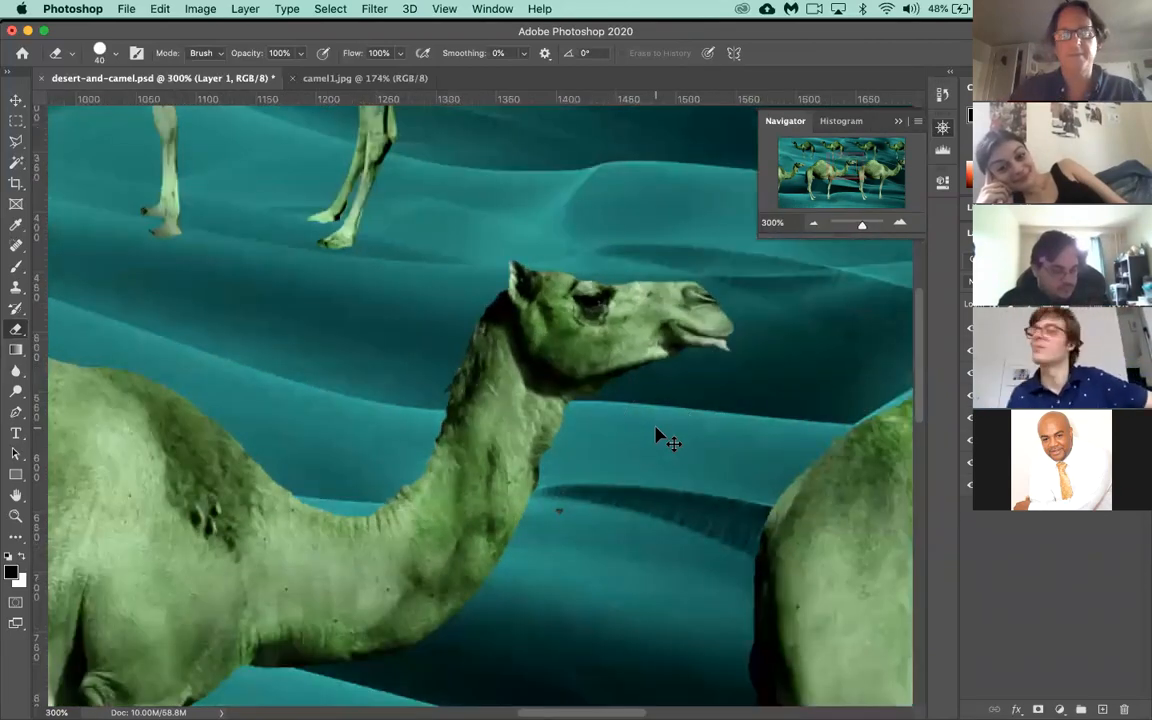
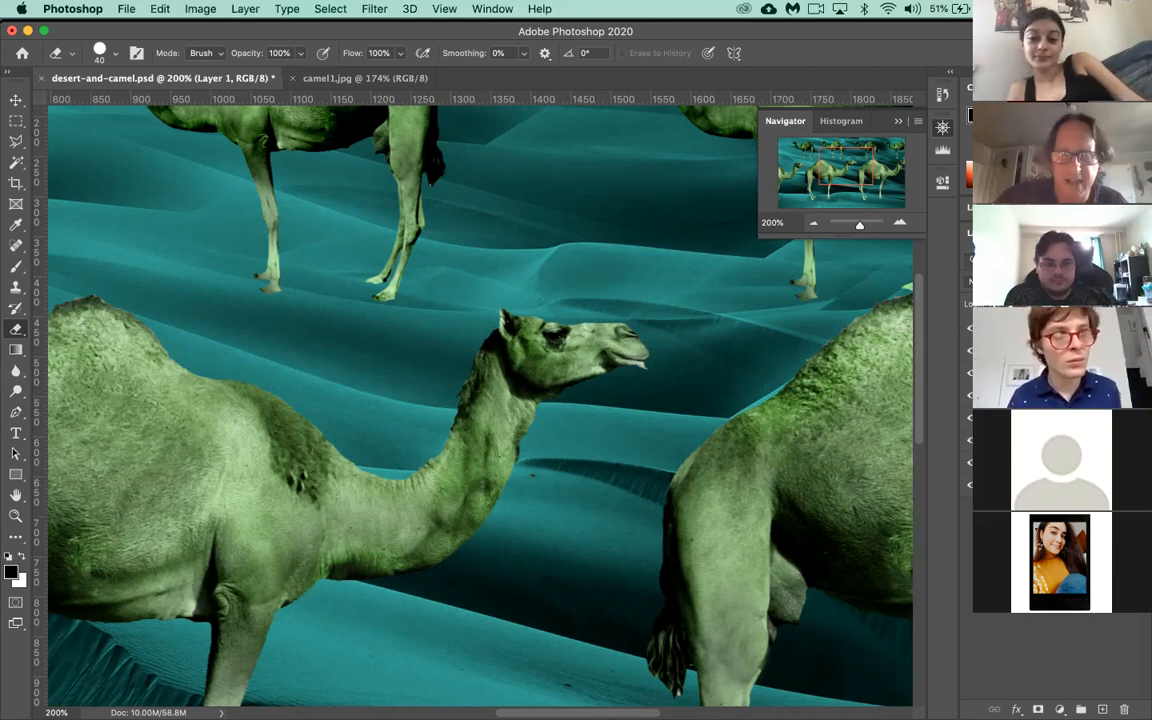
- Switch to Chrome and open the bookmarked my-BMCC class site in a new tab
key("super+Tab")
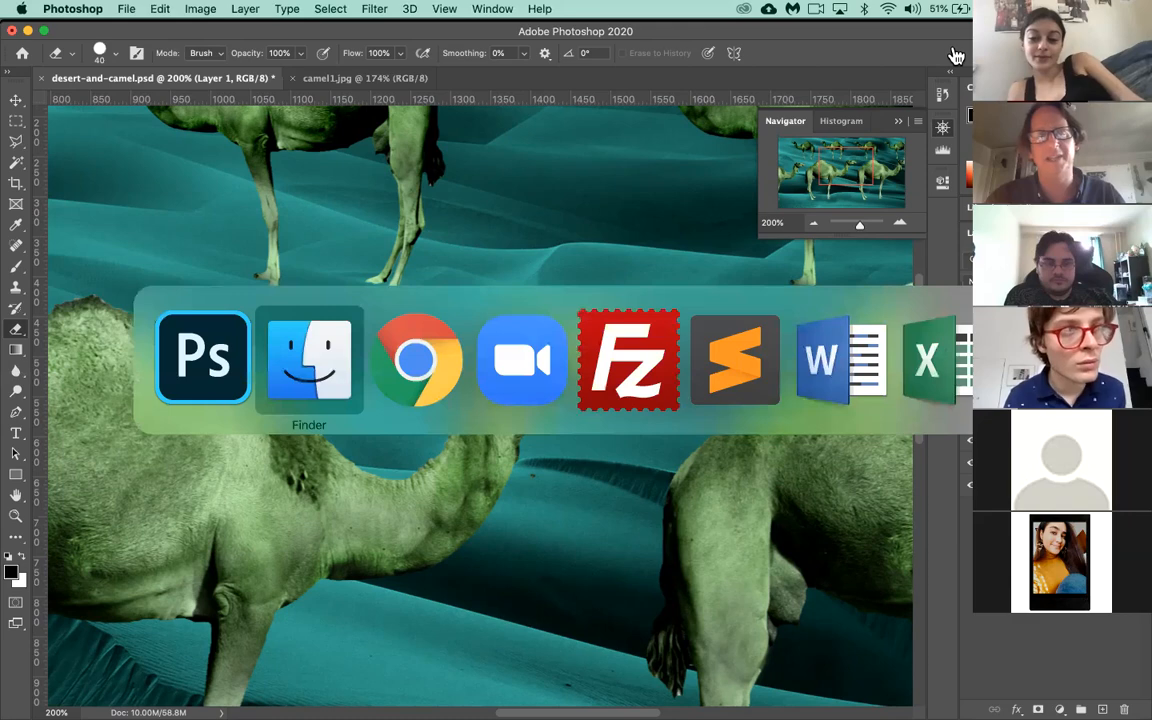
key("super+Tab")
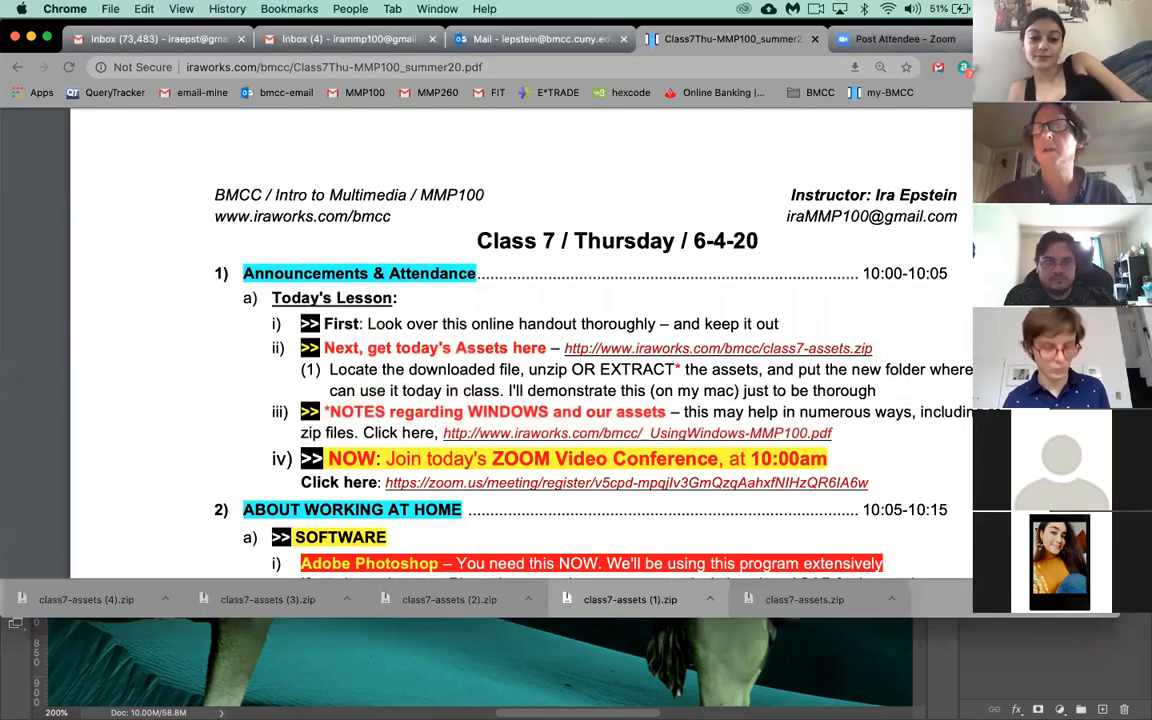
key("super+t")
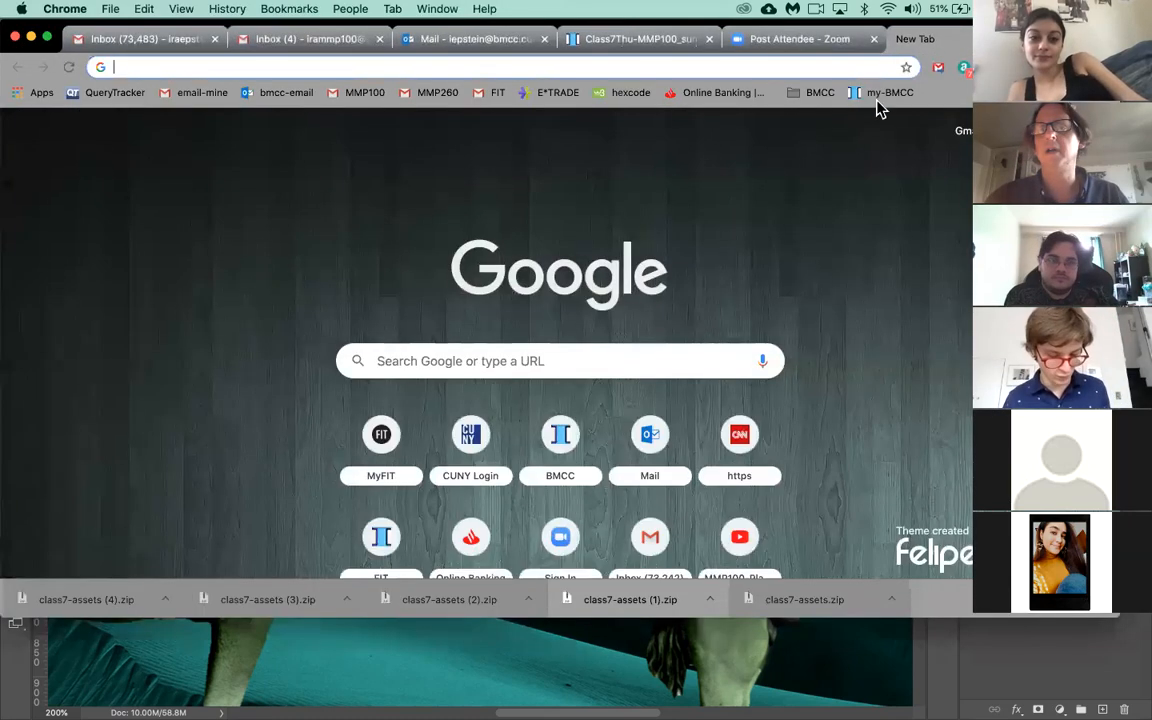
left_click(878, 95)
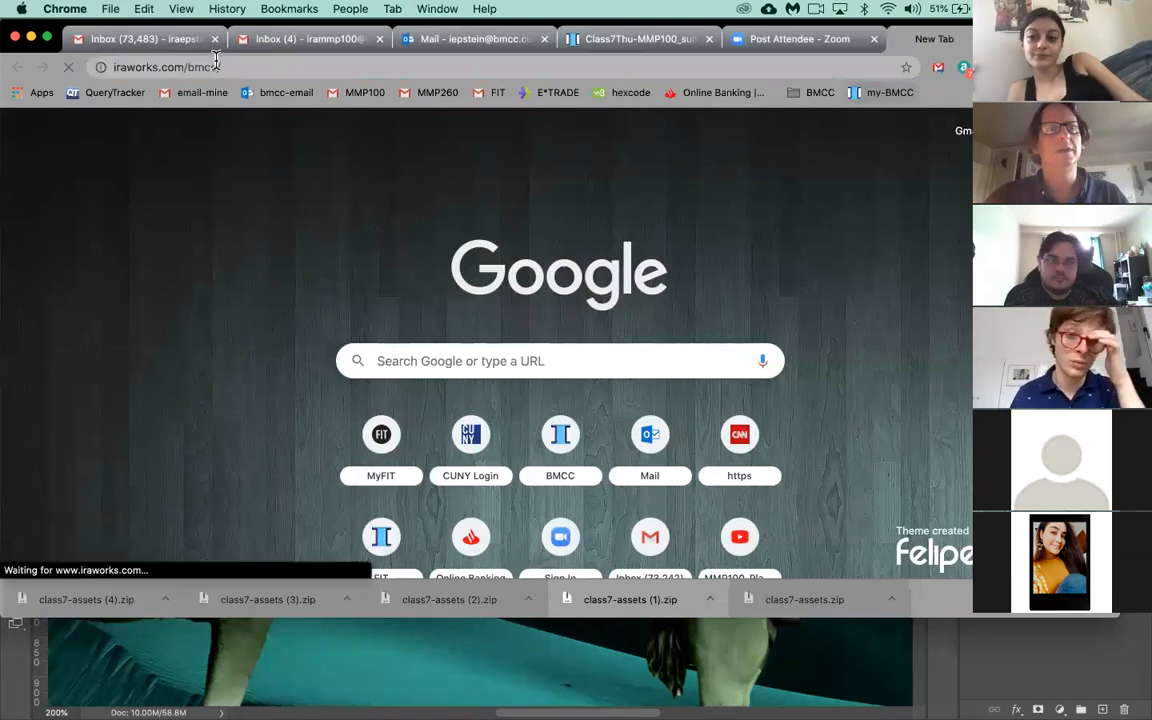
left_click(336, 72)
type("www.iraworks.com/bmcc")
key("BackSpace")
key("BackSpace")
key("BackSpace")
key("BackSpace")
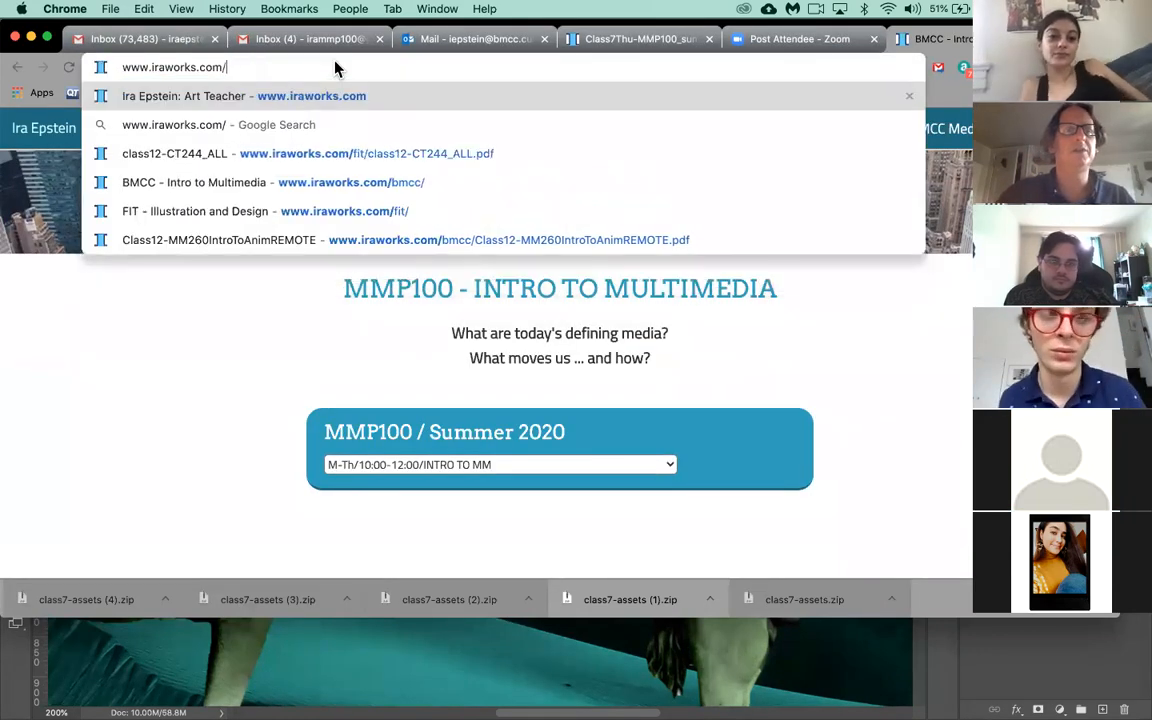
key("Return")
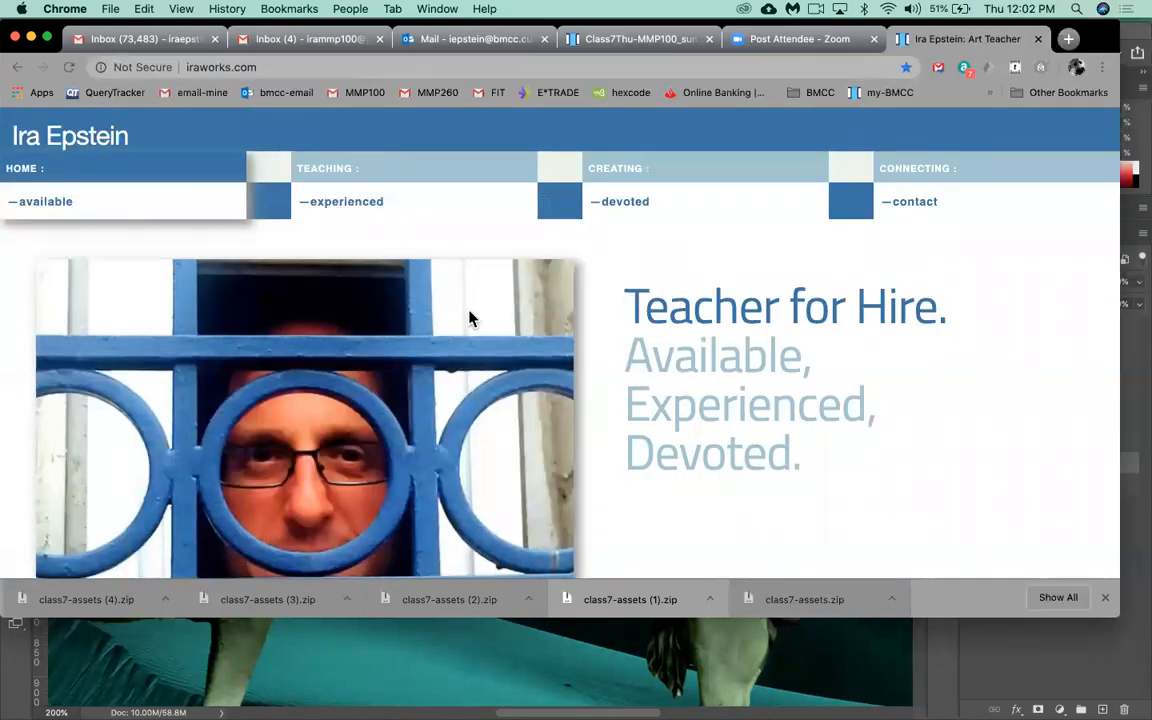
left_click_drag(653, 617, 651, 719)
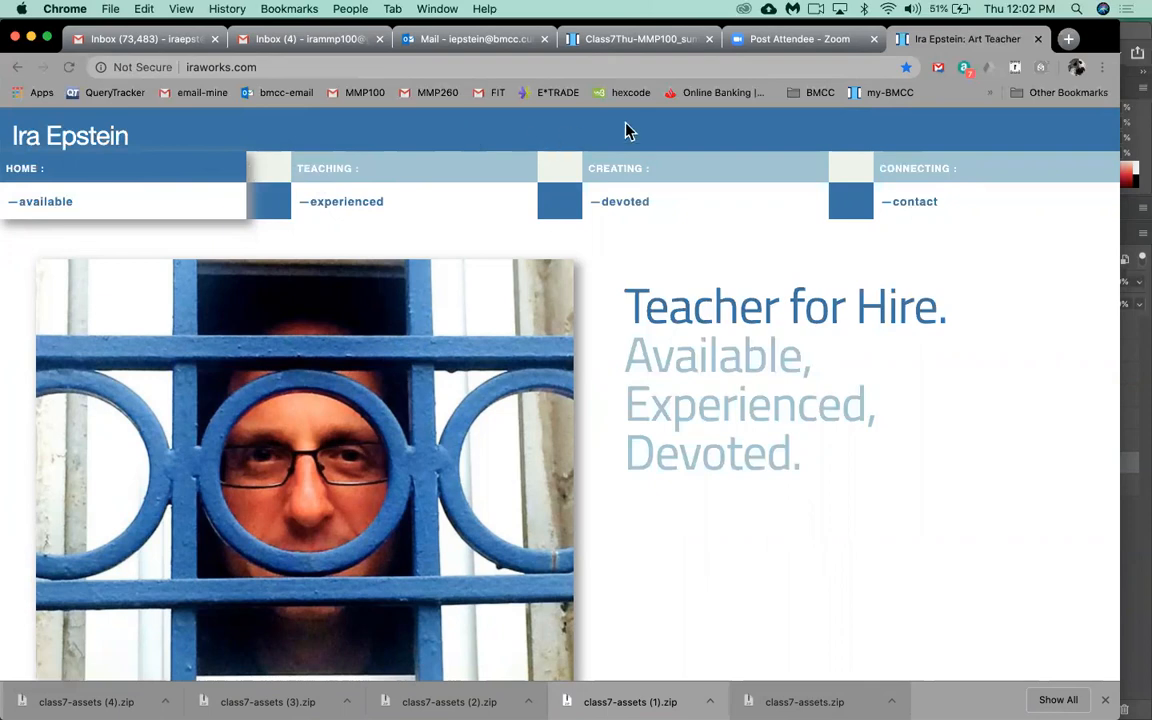
- Open the site's Creating page and look through the artwork gallery as far as the textured paper collages
left_click(622, 177)
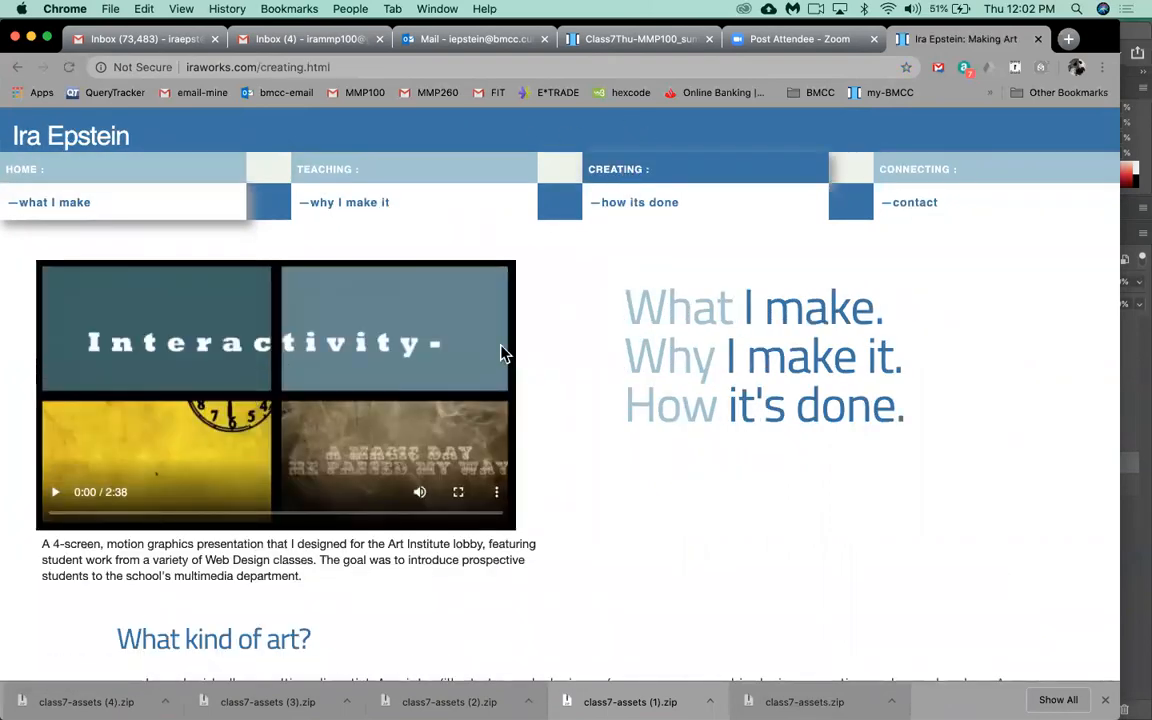
scroll(689, 507, "down", 5)
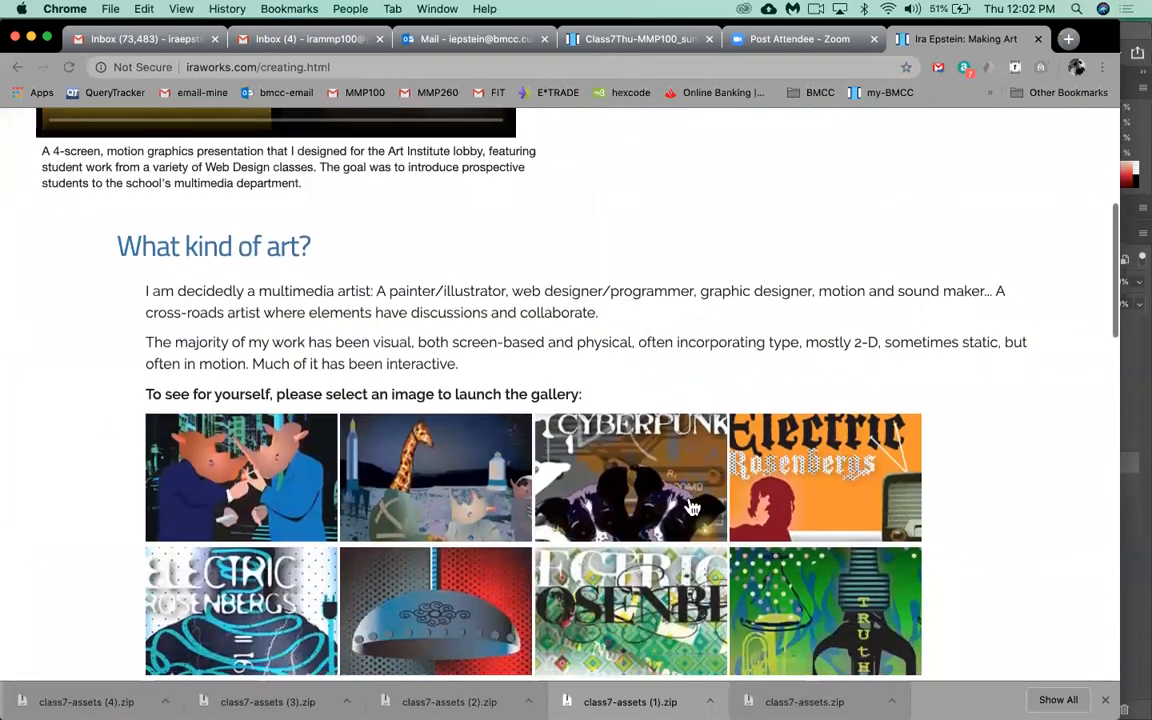
scroll(689, 507, "down", 2)
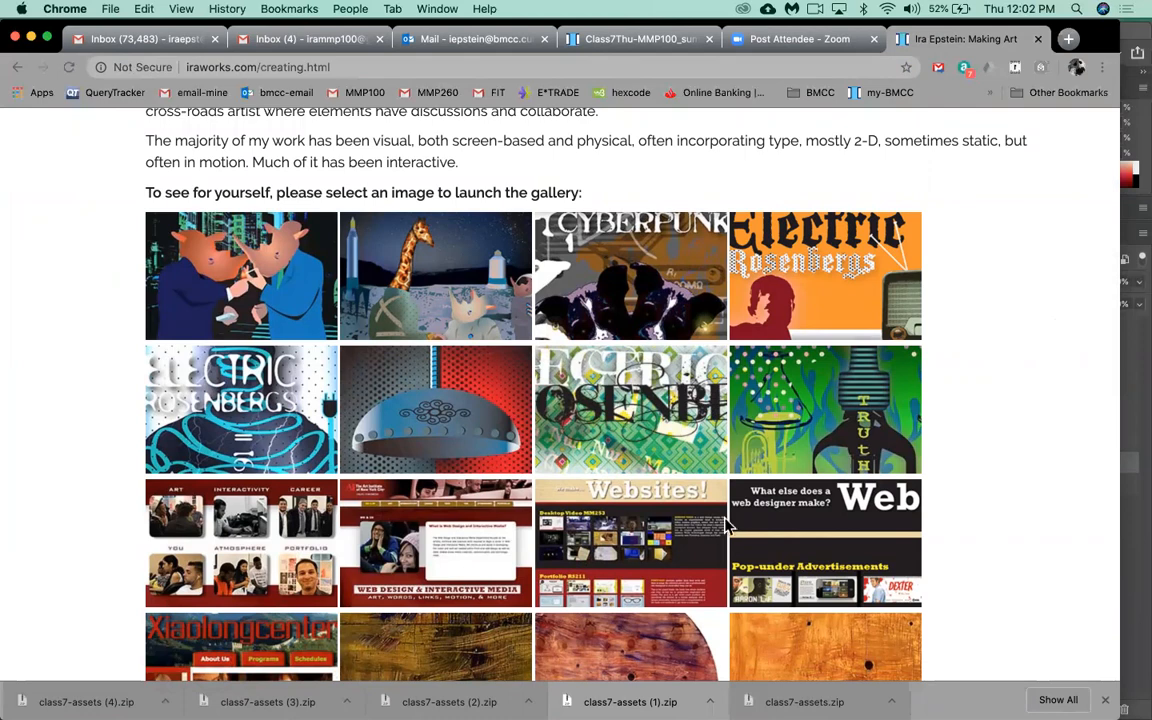
scroll(710, 525, "down", 1)
scroll(716, 533, "down", 3)
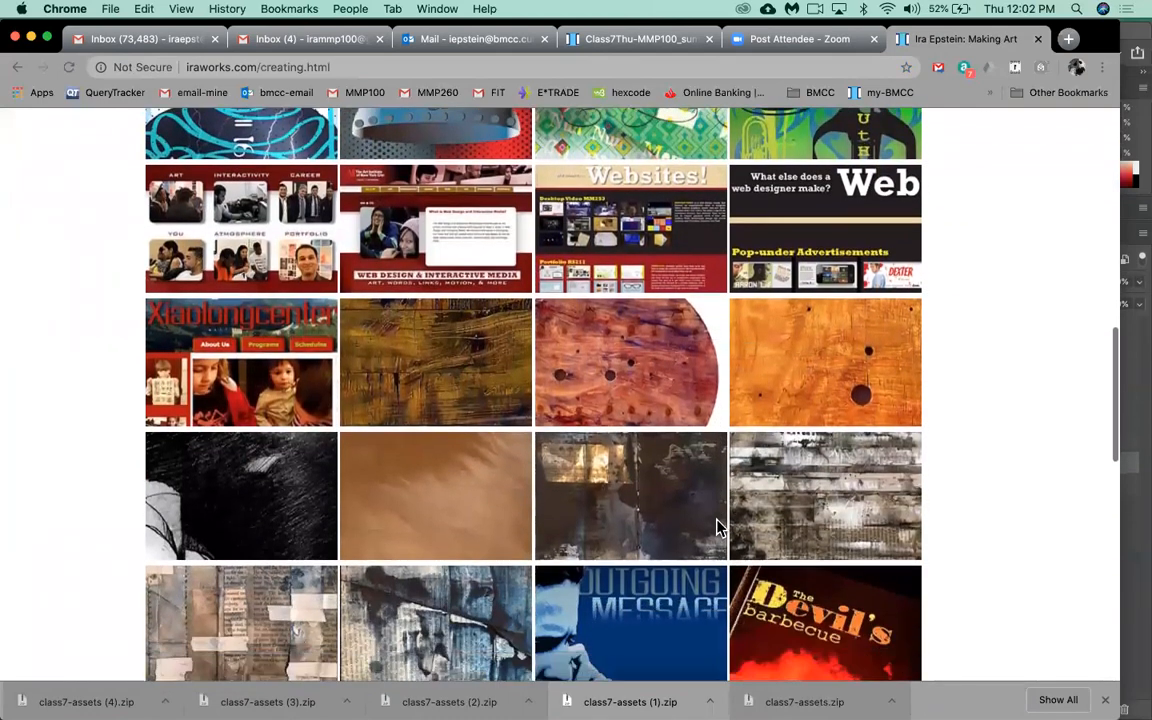
- View the gallery images from the Word Space Series through the Outgoing Message cover at full size, and close the viewer
left_click(825, 512)
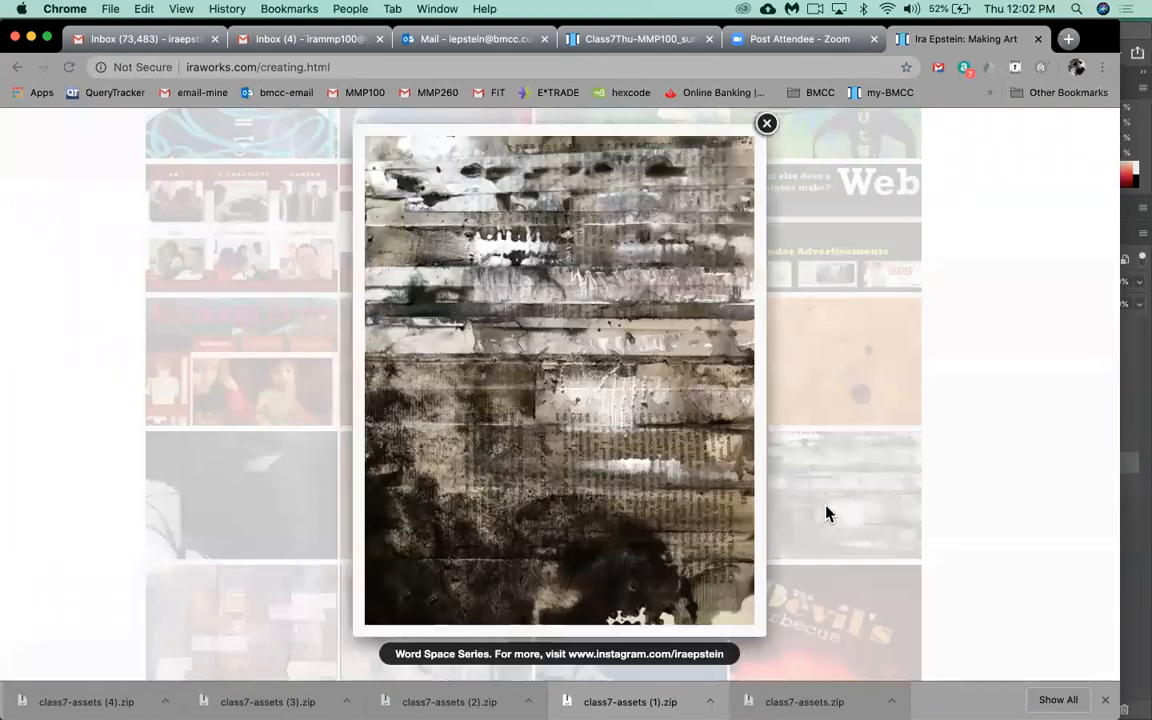
left_click(732, 383)
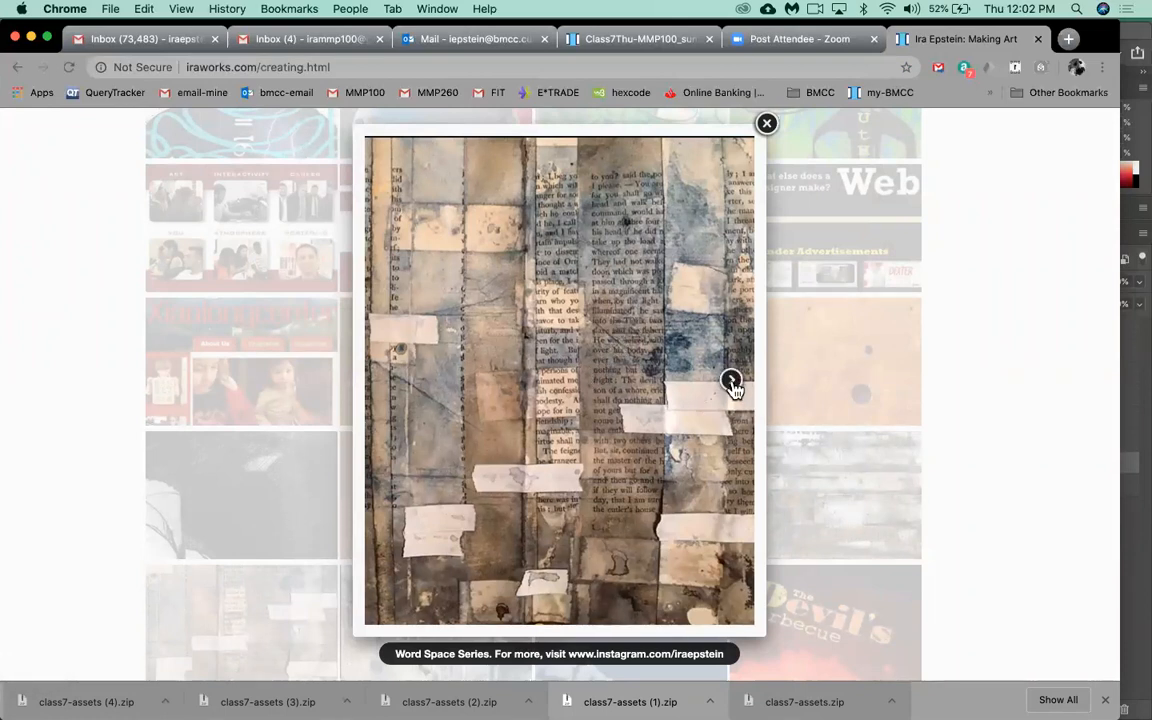
left_click(732, 385)
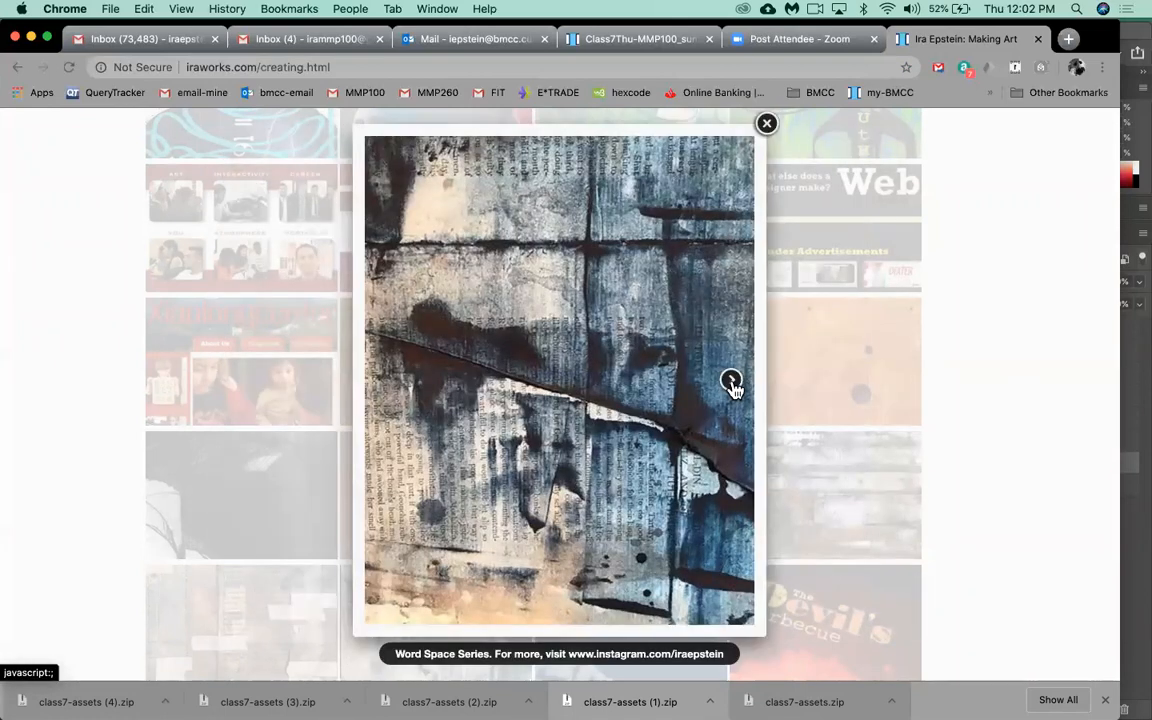
left_click(731, 384)
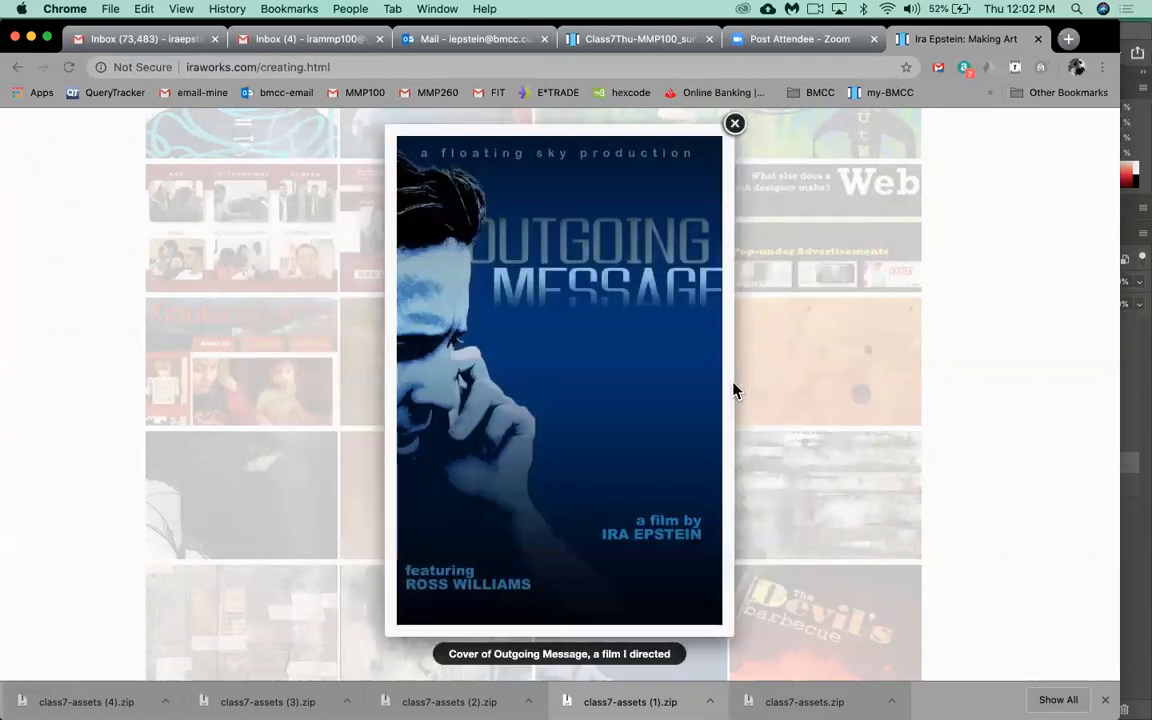
left_click(734, 123)
- View the gallery images from Smoking Rhinos through the Tribe album cover at full size, and close the viewer
scroll(645, 338, "up", 5)
scroll(645, 338, "up", 3)
scroll(645, 338, "down", 2)
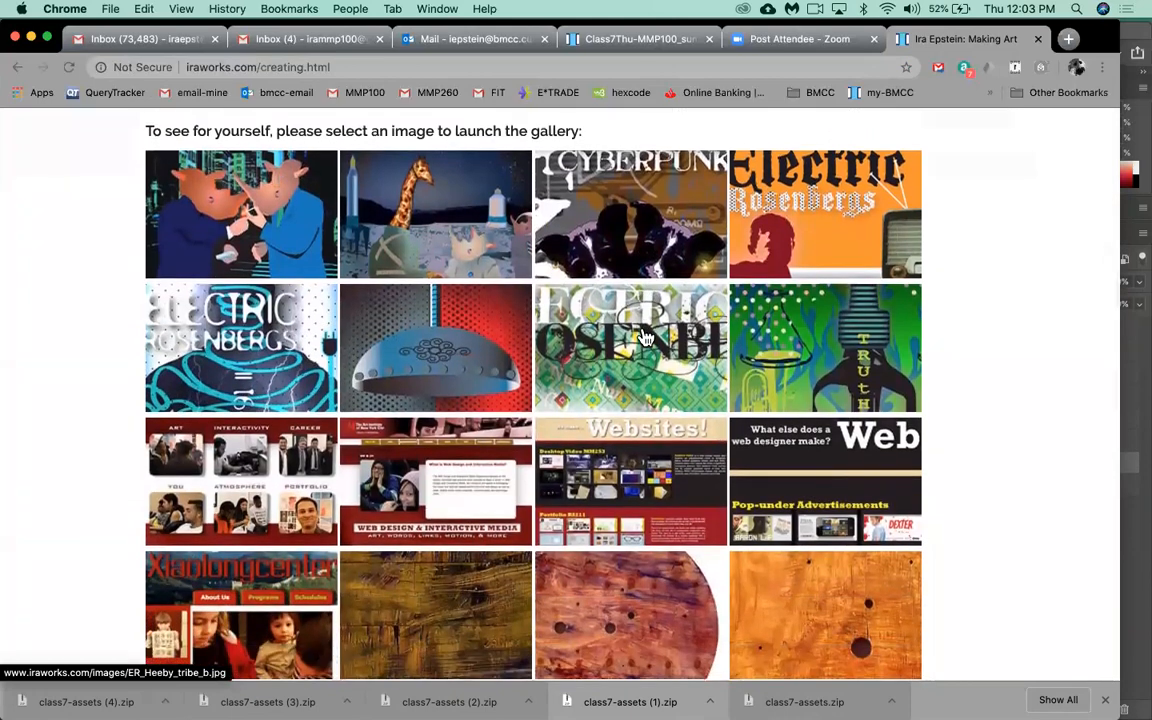
scroll(645, 338, "up", 2)
scroll(645, 338, "up", 1)
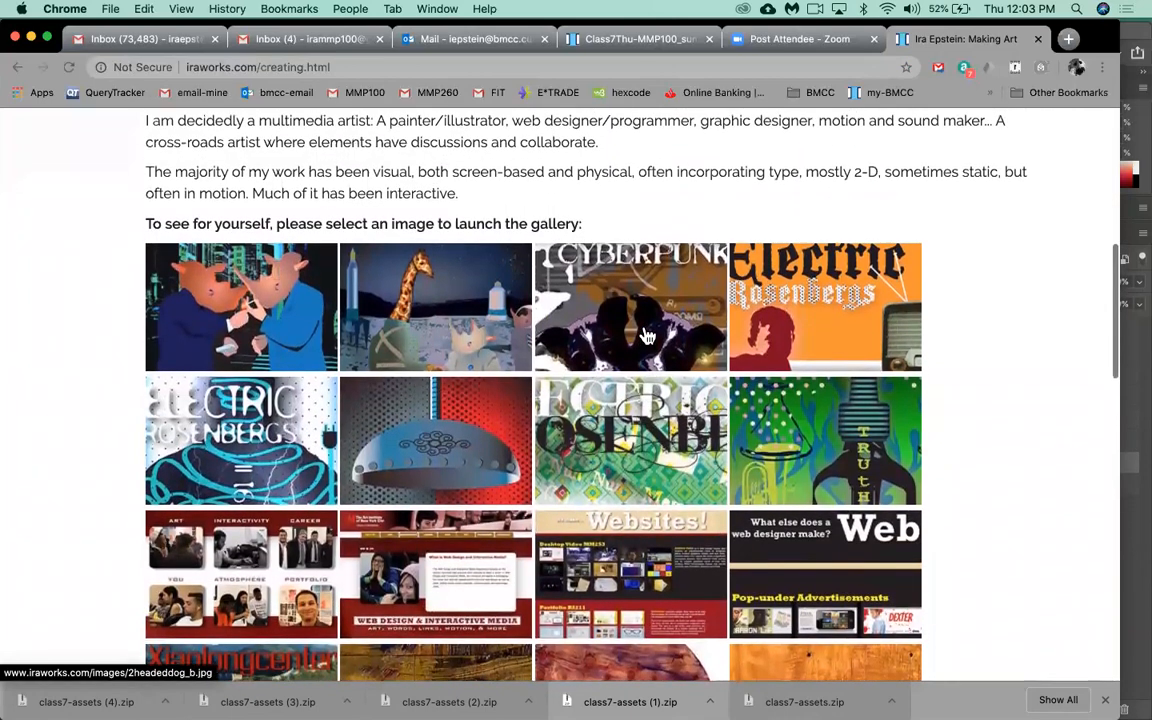
left_click(275, 329)
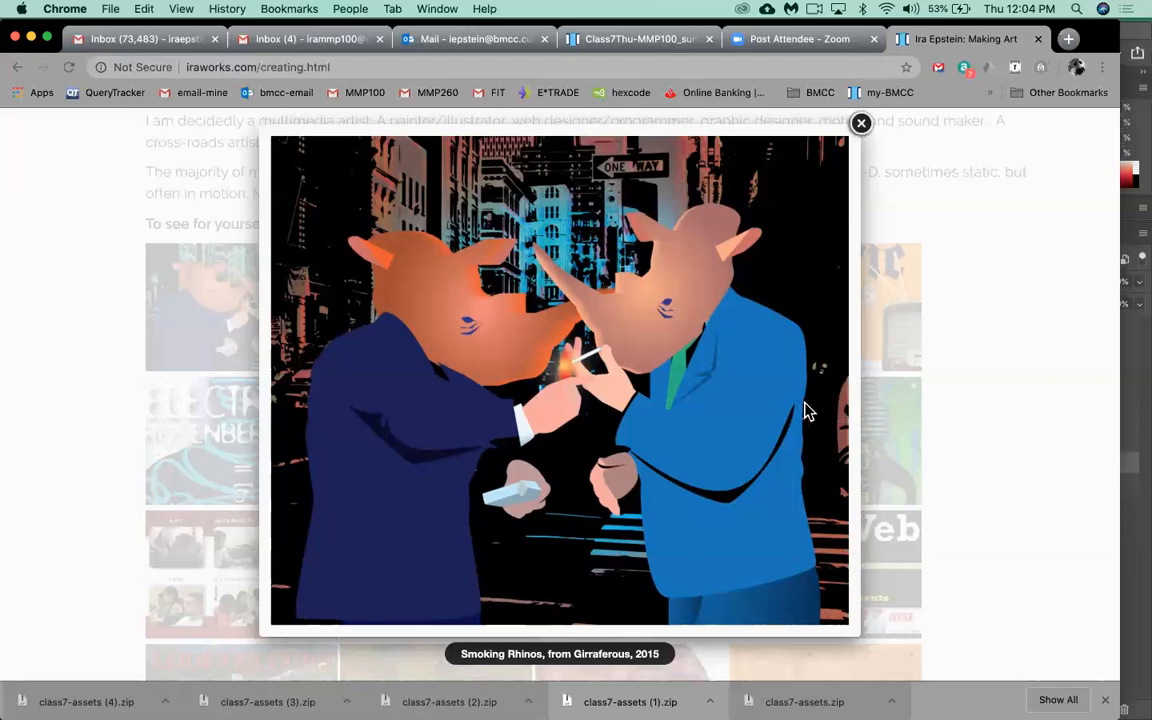
left_click(766, 440)
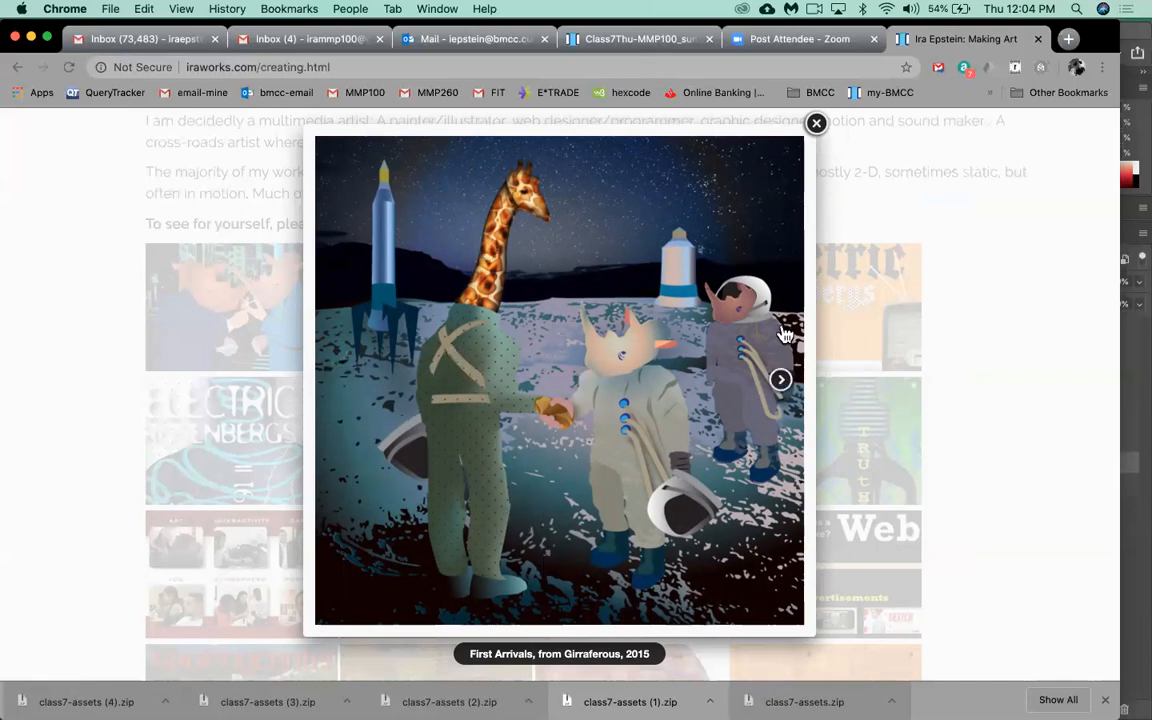
left_click(781, 380)
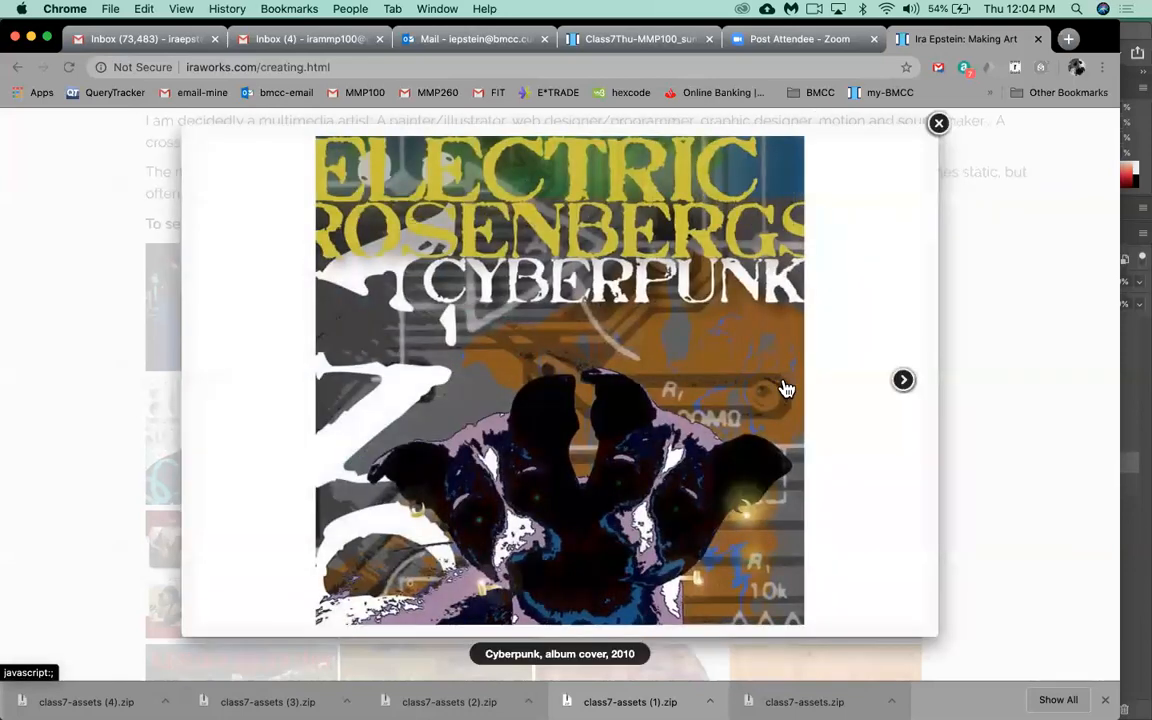
left_click(903, 385)
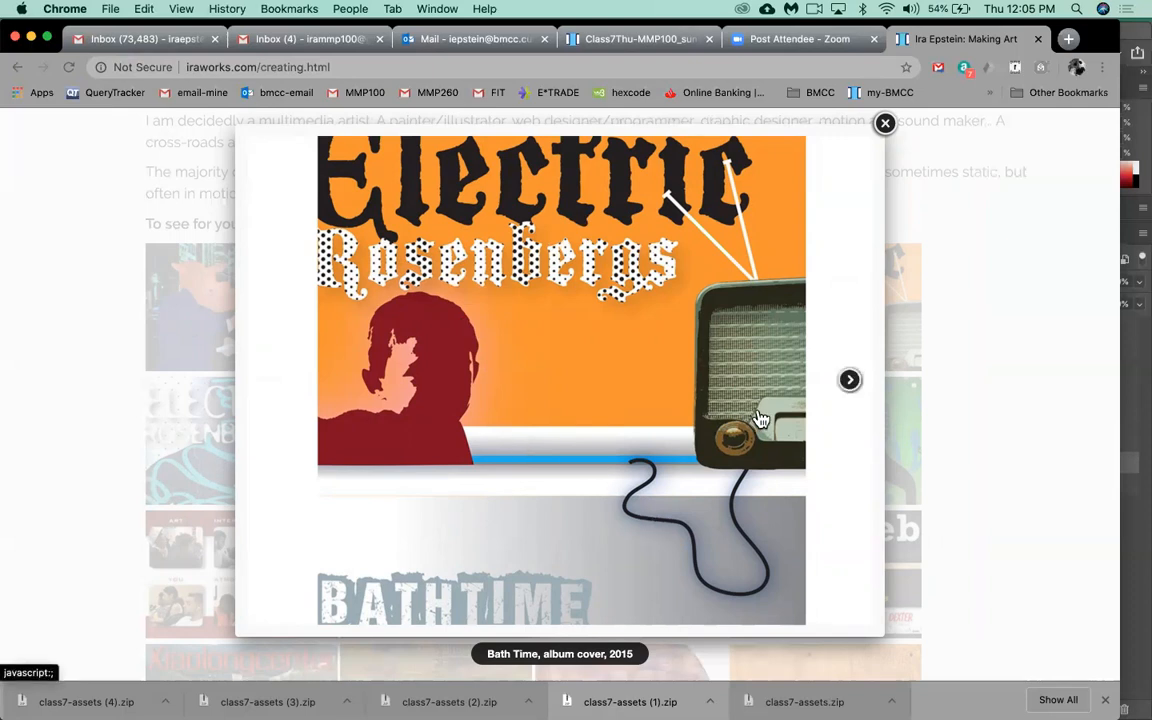
left_click(851, 380)
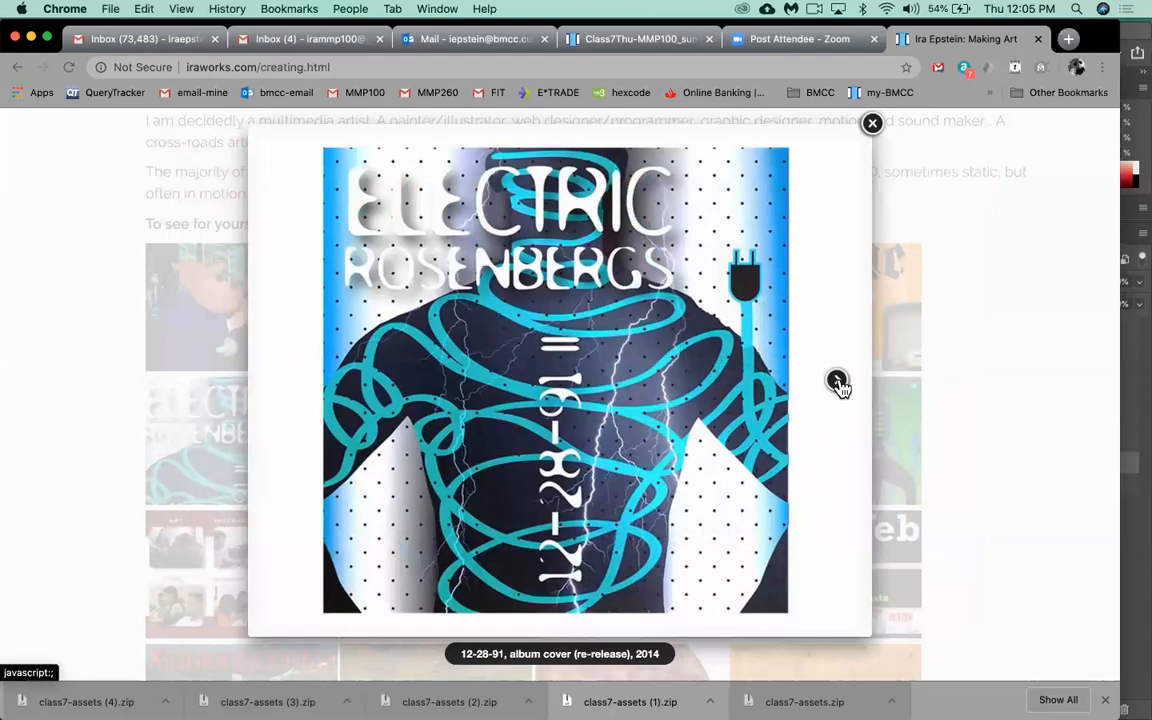
left_click(838, 385)
left_click(840, 387)
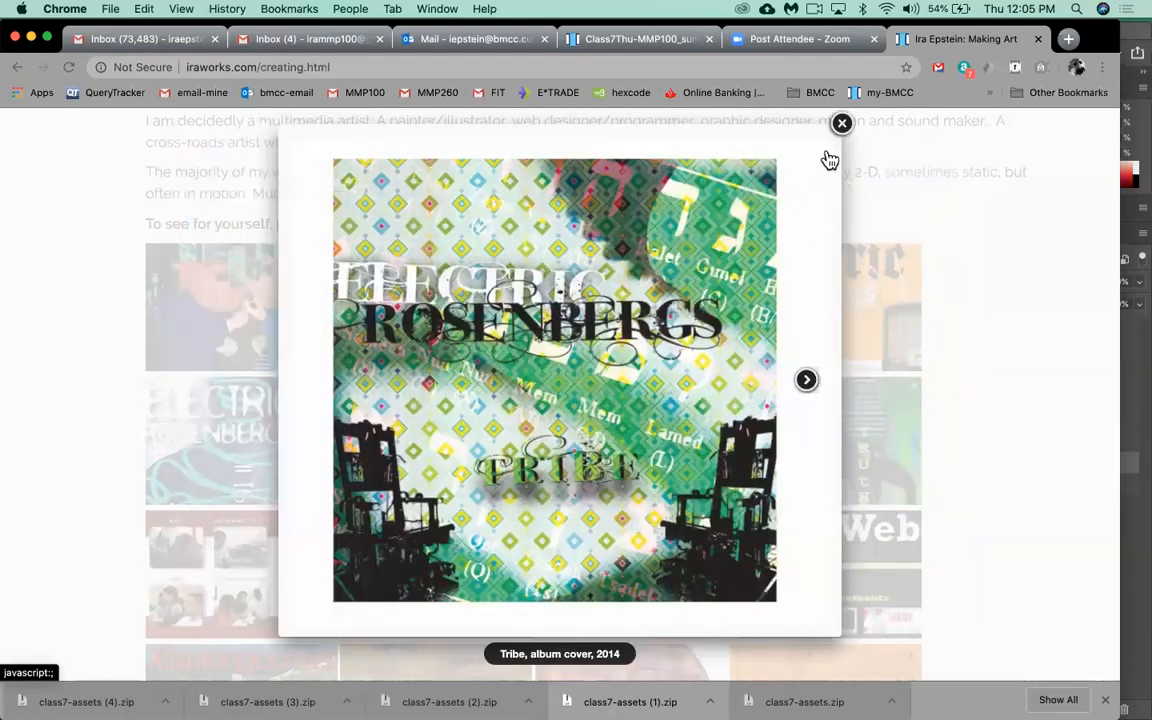
left_click(840, 125)
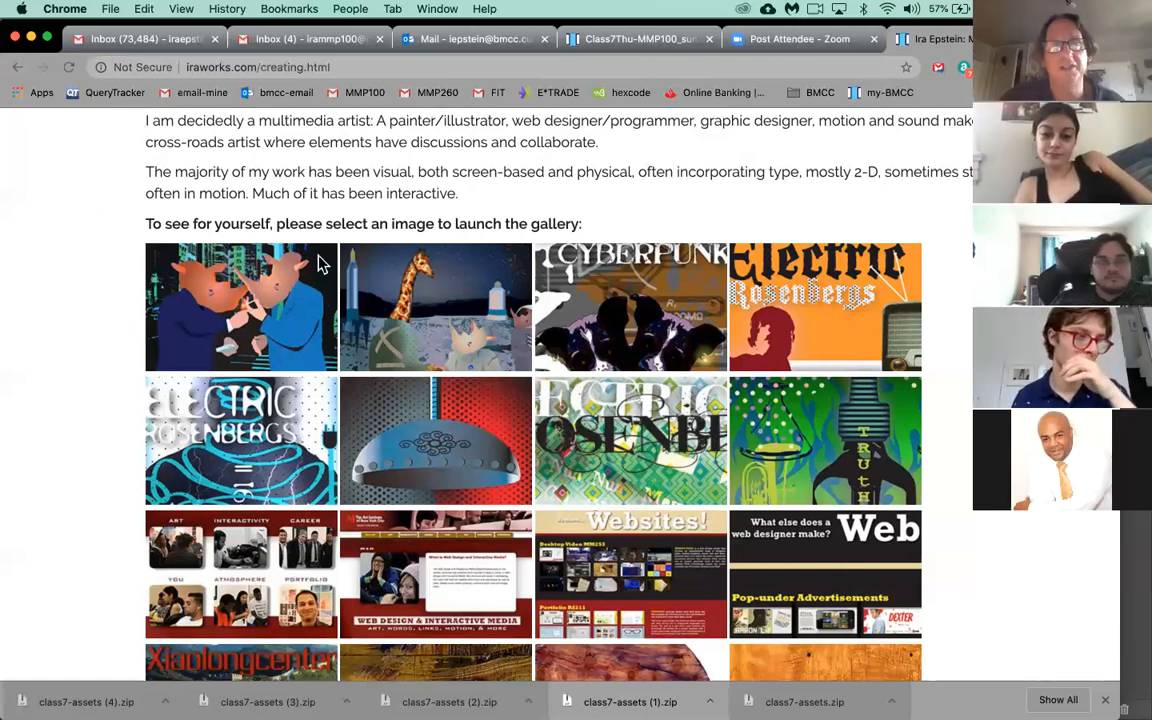
- Look over the whole thumbnail gallery down to the Why make it? section and return to the start of the page
scroll(330, 298, "down", 1)
scroll(330, 298, "down", 10)
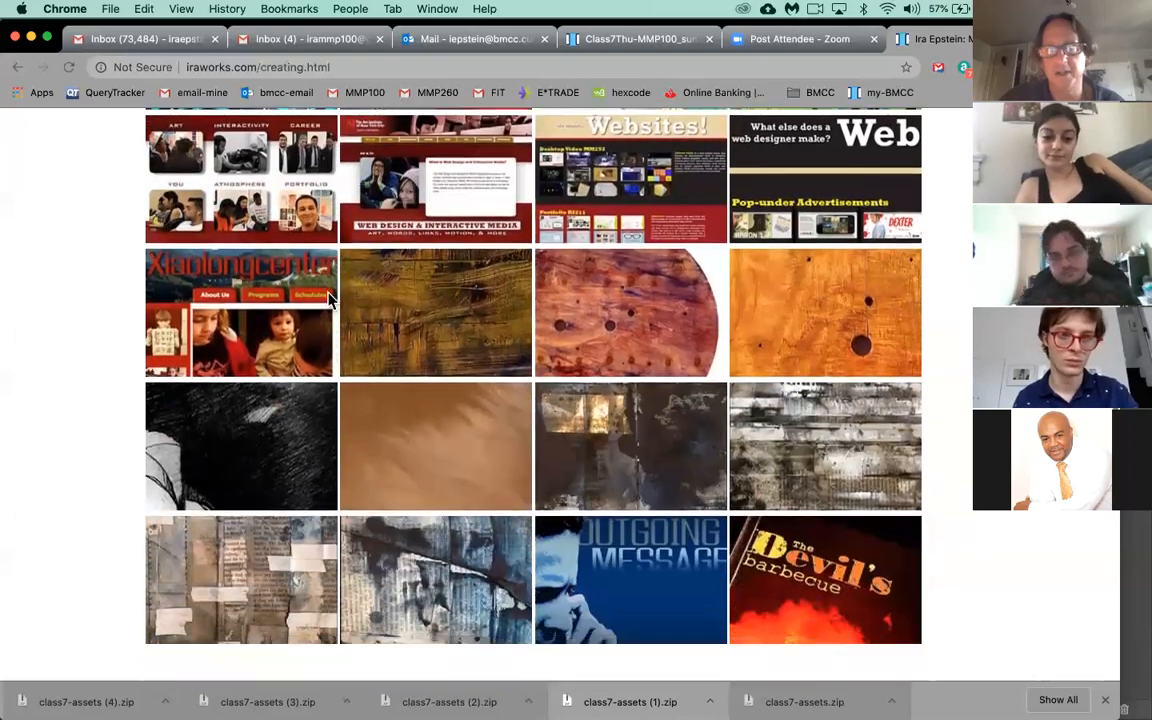
scroll(330, 298, "up", 8)
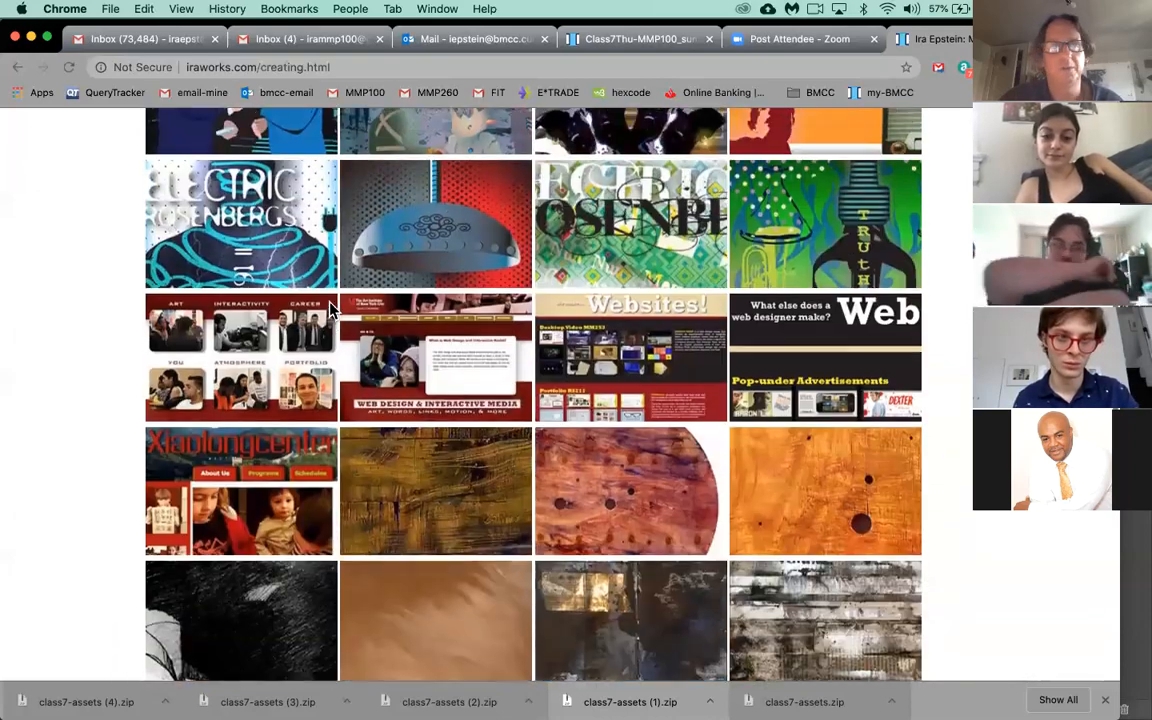
scroll(330, 310, "up", 5)
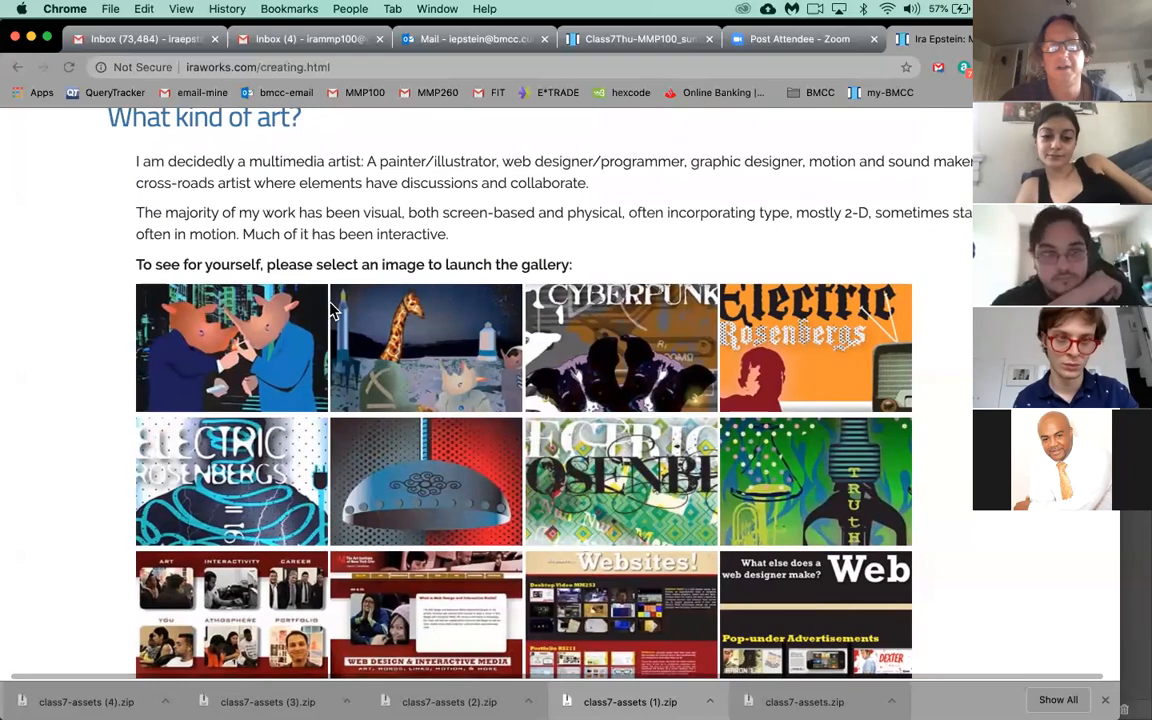
scroll(332, 311, "down", 3)
scroll(332, 311, "down", 5)
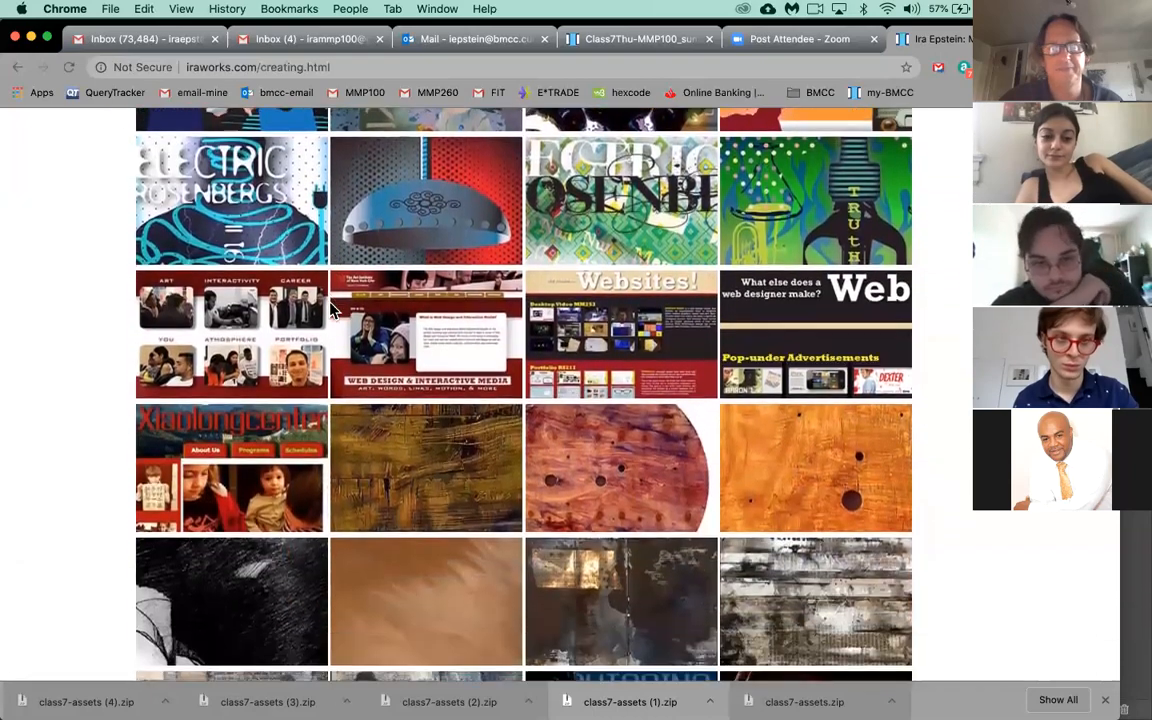
scroll(333, 311, "down", 6)
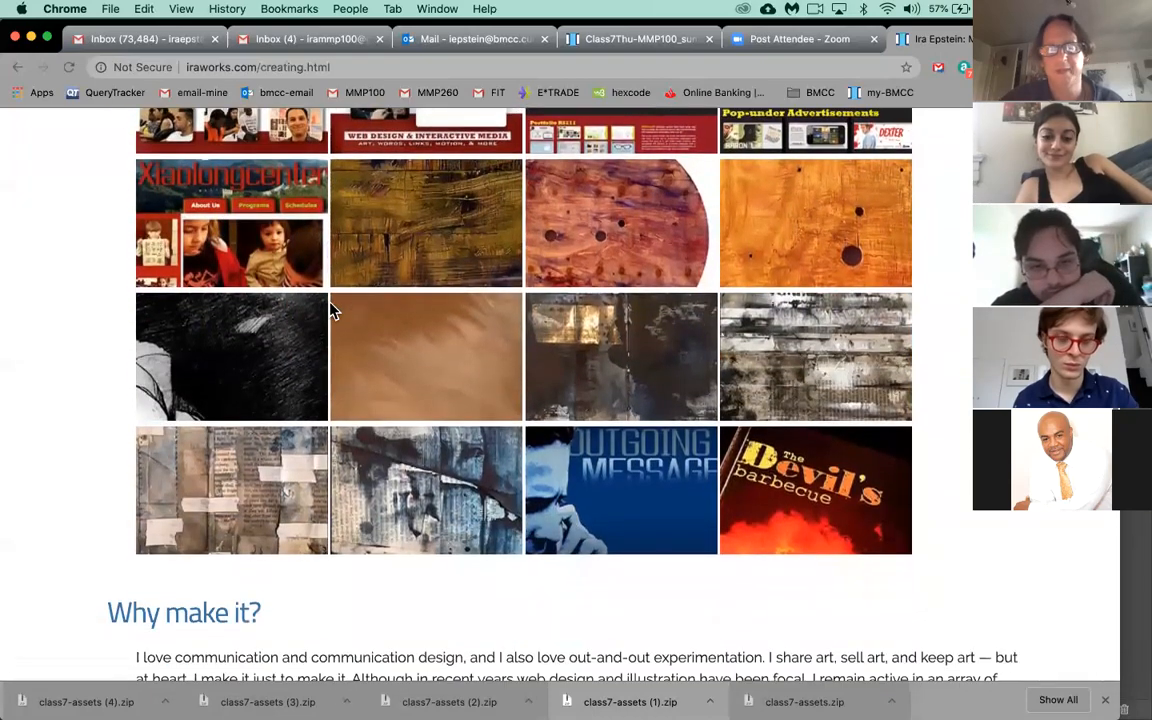
scroll(333, 311, "up", 7)
scroll(333, 311, "up", 10)
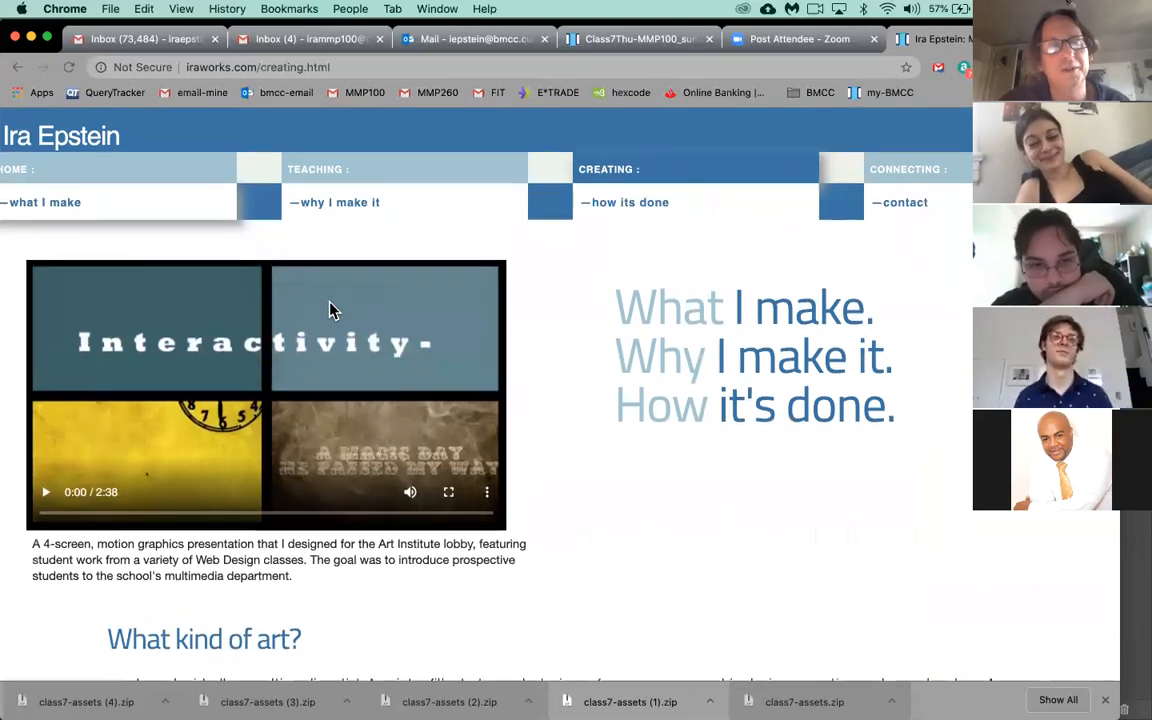